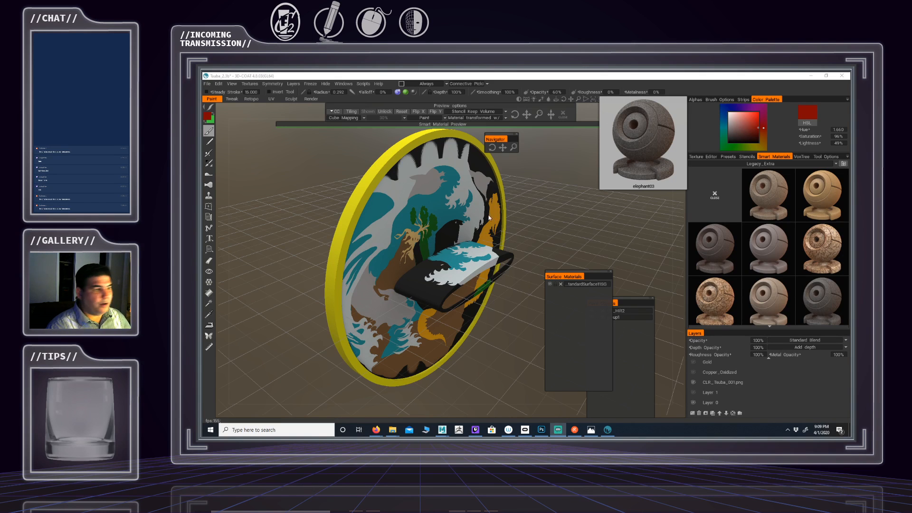
Save the current painted tsuba scene
{"action": "key", "text": "ctrl+s"}
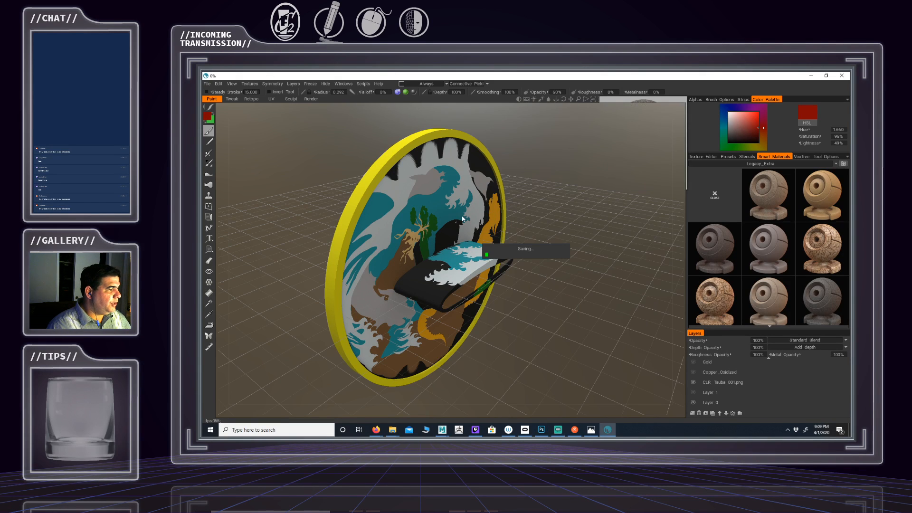
{"action": "left_click_drag", "start_coordinate": [499, 212], "coordinate": [418, 216], "text": "alt"}
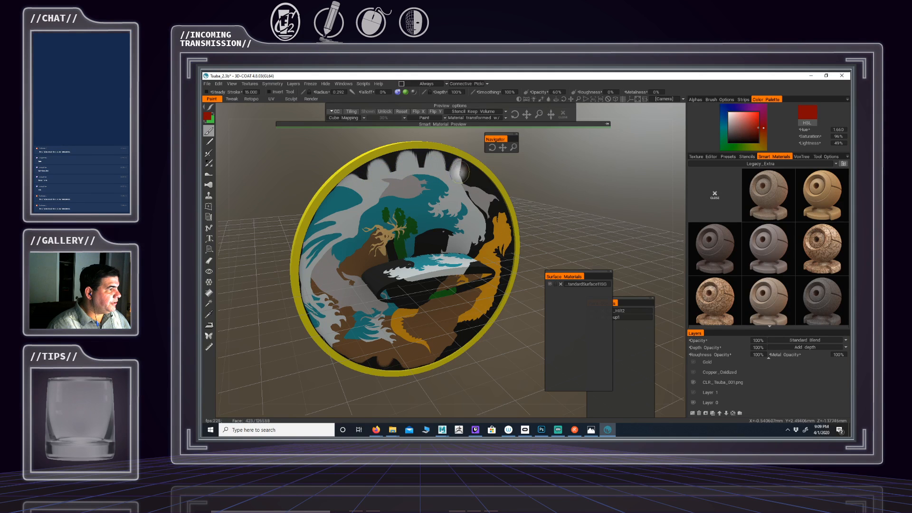
{"action": "left_click_drag", "start_coordinate": [484, 196], "coordinate": [446, 182], "text": "alt"}
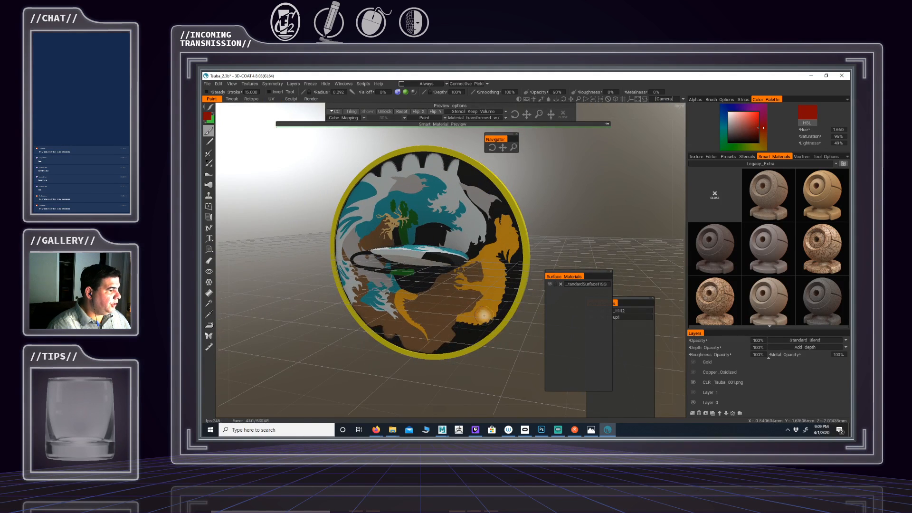
{"action": "mouse_move", "coordinate": [486, 317]}
{"action": "left_mouse_down", "text": "alt"}
{"action": "mouse_move", "coordinate": [442, 329]}
{"action": "mouse_move", "coordinate": [411, 287]}
{"action": "left_mouse_up", "text": "alt"}
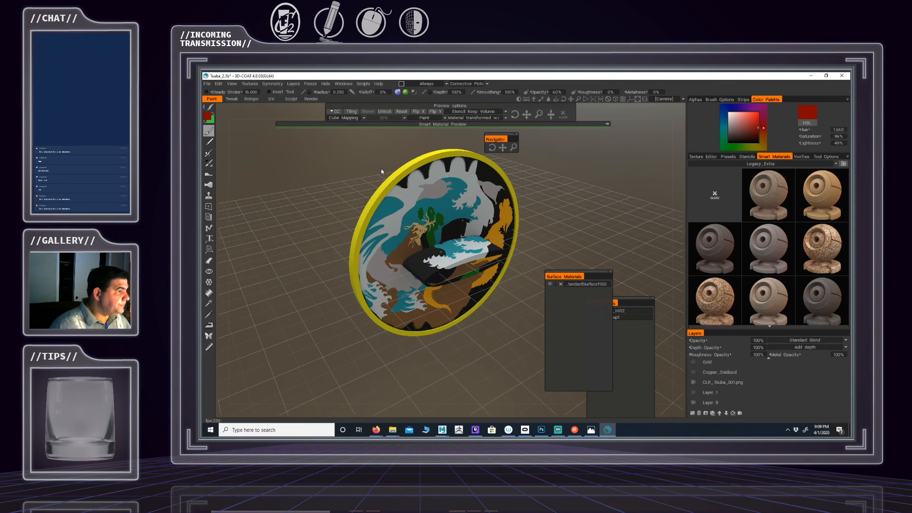
Start a new scene without saving the changes in the current one
{"action": "left_click", "coordinate": [206, 84]}
{"action": "left_click", "coordinate": [218, 93]}
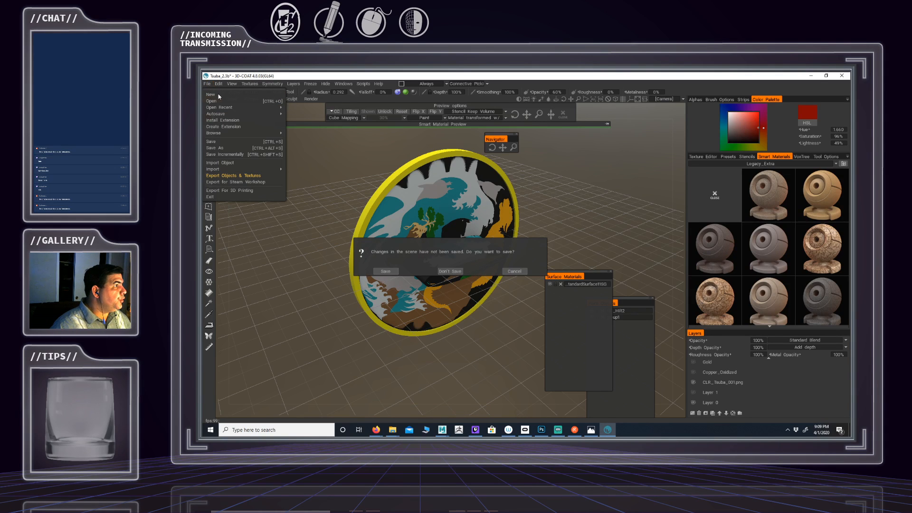
{"action": "left_click", "coordinate": [450, 271]}
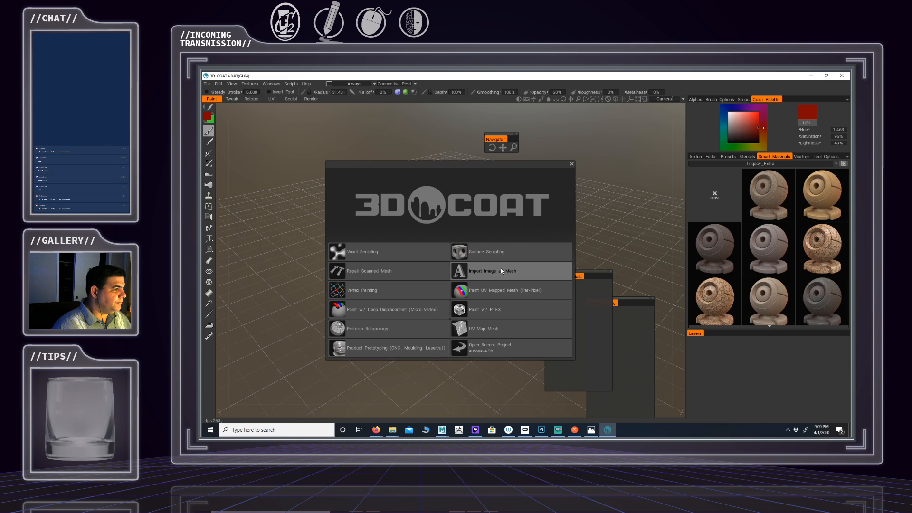
Choose Paint UV Mapped Mesh (Per-Pixel) and load the custom model Tsuba_v004.obj
{"action": "left_click", "coordinate": [481, 292]}
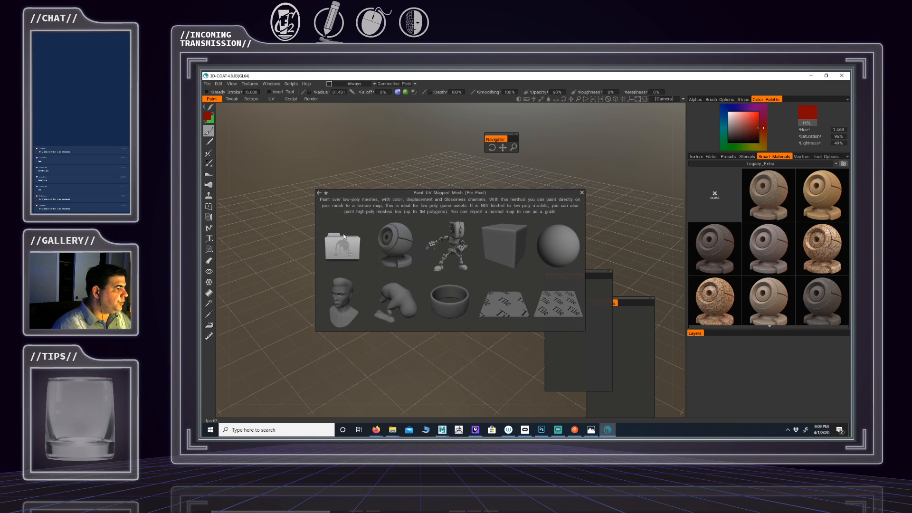
{"action": "left_click", "coordinate": [341, 247]}
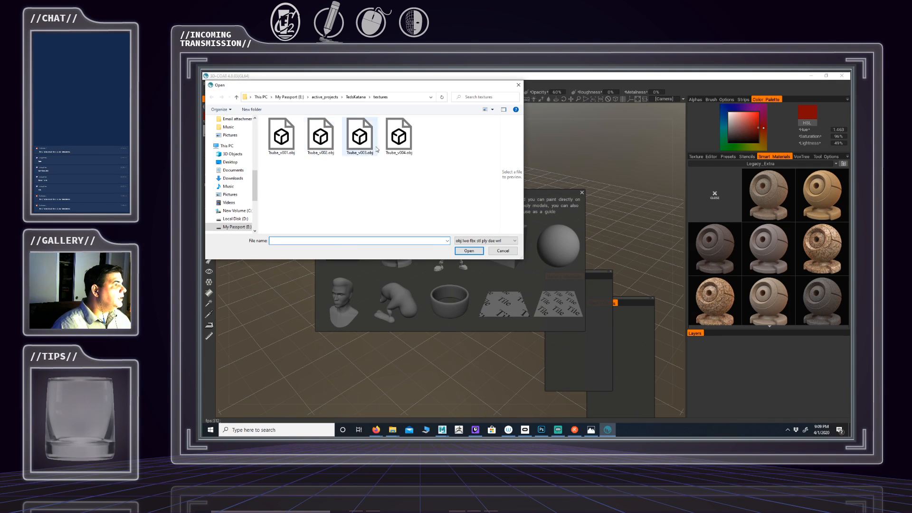
{"action": "left_click", "coordinate": [398, 141]}
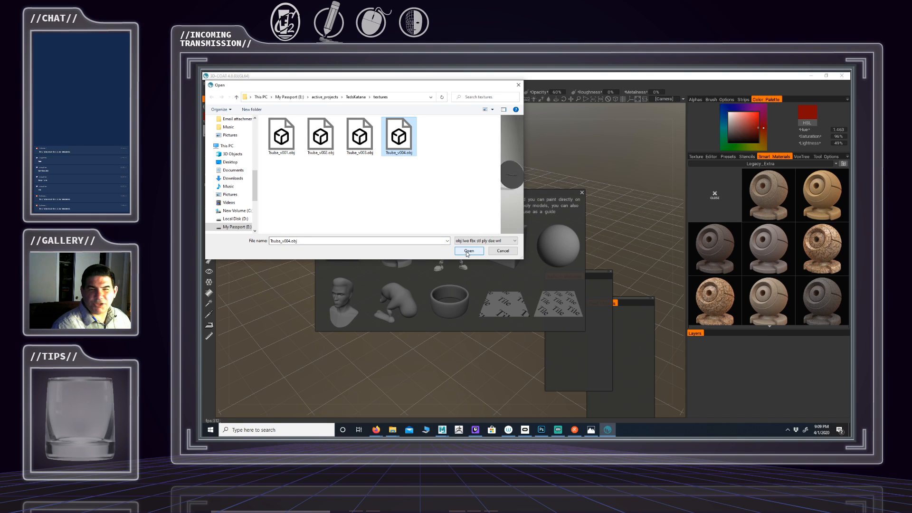
{"action": "left_click", "coordinate": [468, 250]}
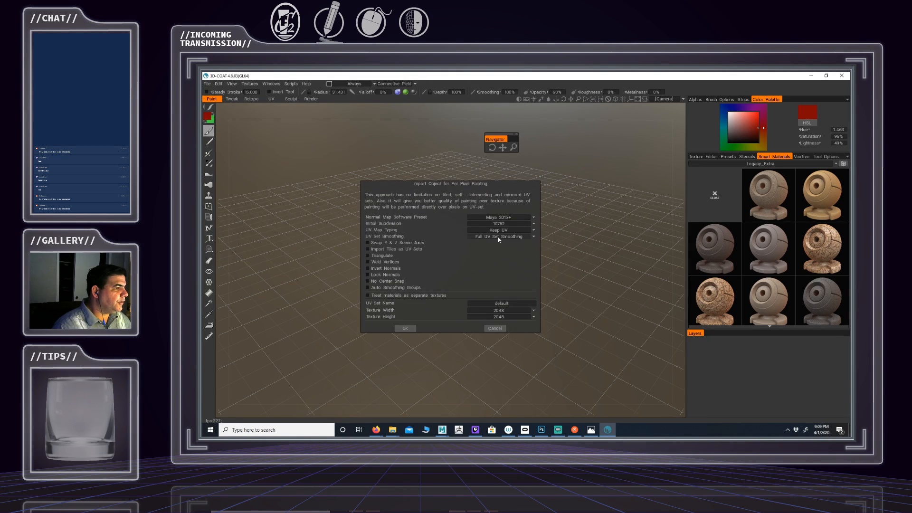
Keep the import's initial subdivision at 10752 and set UV Set Smoothing to Smooth But Keep Corners
{"action": "left_click", "coordinate": [504, 224]}
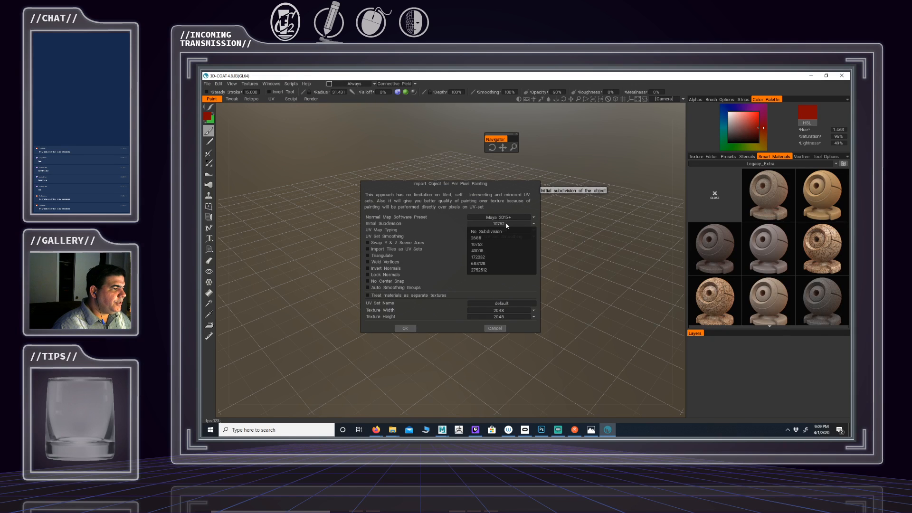
{"action": "left_click", "coordinate": [504, 226]}
{"action": "left_click", "coordinate": [504, 225]}
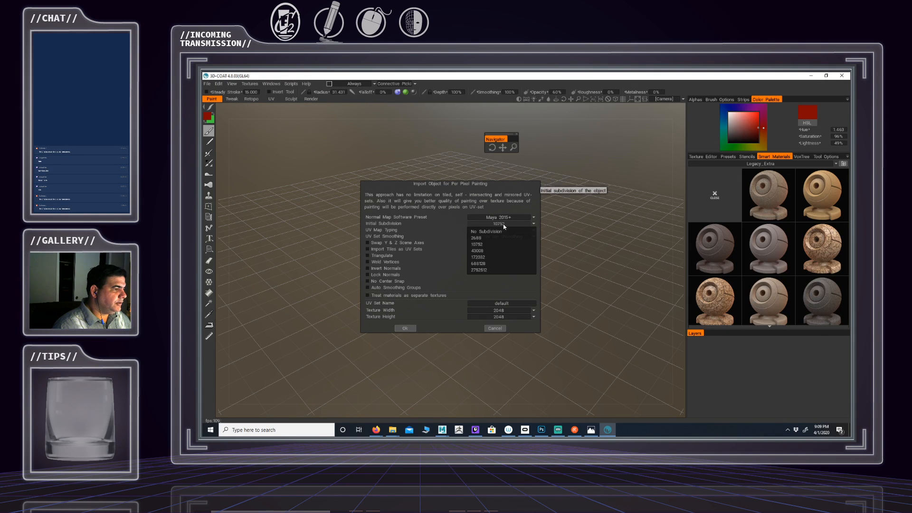
{"action": "left_click", "coordinate": [474, 243]}
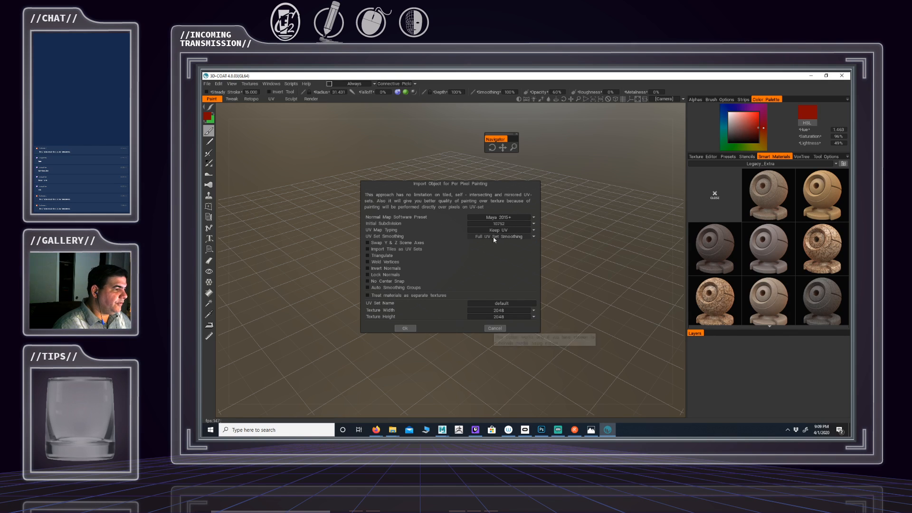
{"action": "left_click", "coordinate": [494, 237]}
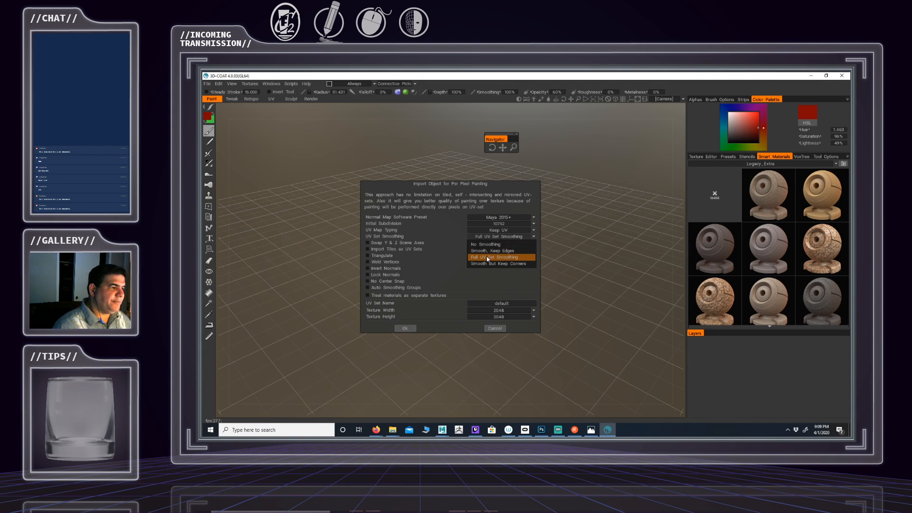
{"action": "left_click", "coordinate": [481, 264]}
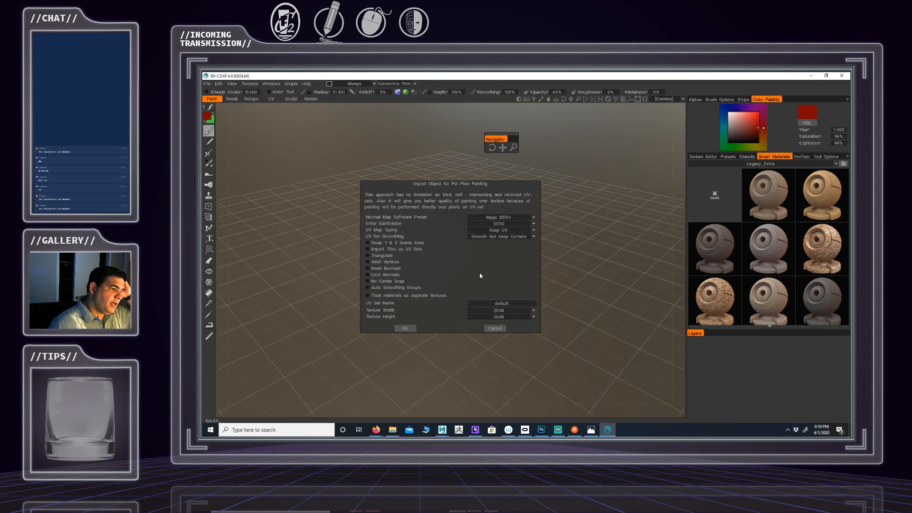
Set the texture width and height to 4096 and import the tsuba mesh
{"action": "left_click", "coordinate": [508, 316]}
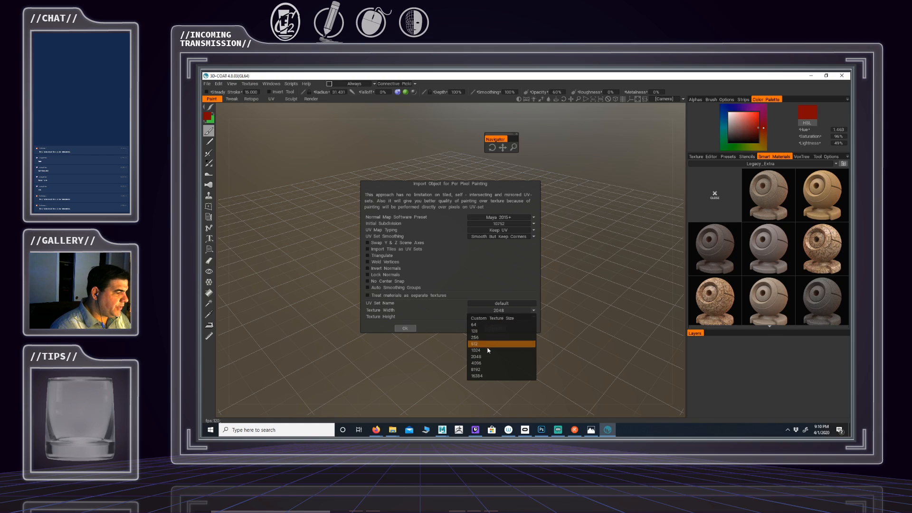
{"action": "left_click", "coordinate": [475, 364]}
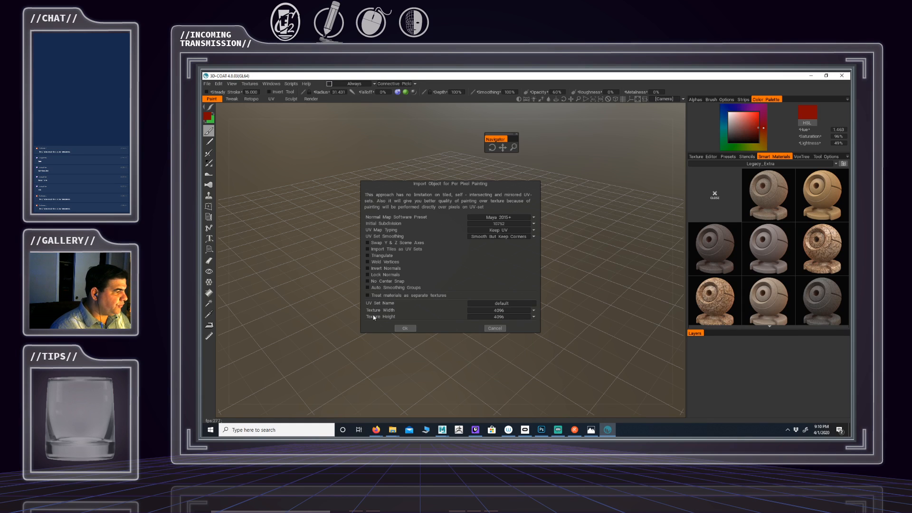
{"action": "left_click", "coordinate": [403, 328]}
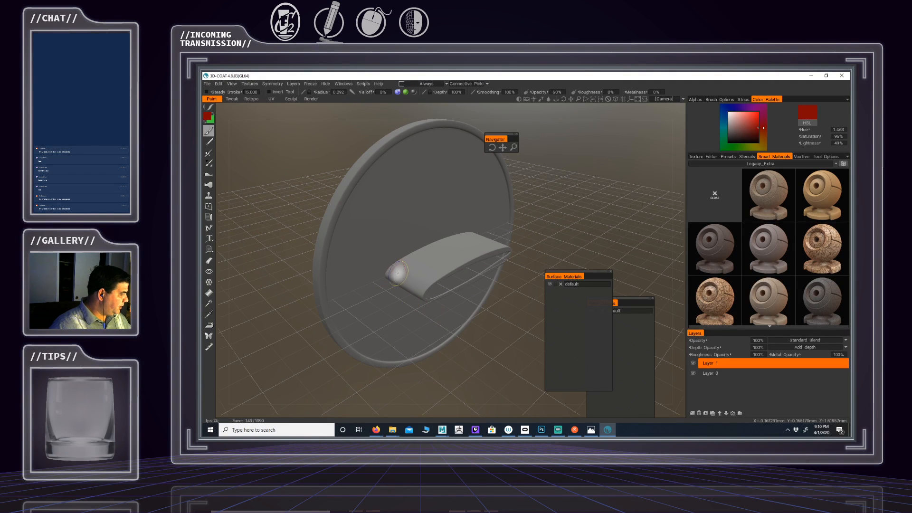
Examine the imported tsuba's topology with the wireframe over flat and shaded display, and return to plain shading
{"action": "left_click_drag", "start_coordinate": [400, 274], "coordinate": [437, 236], "text": "alt"}
{"action": "key", "text": "2"}
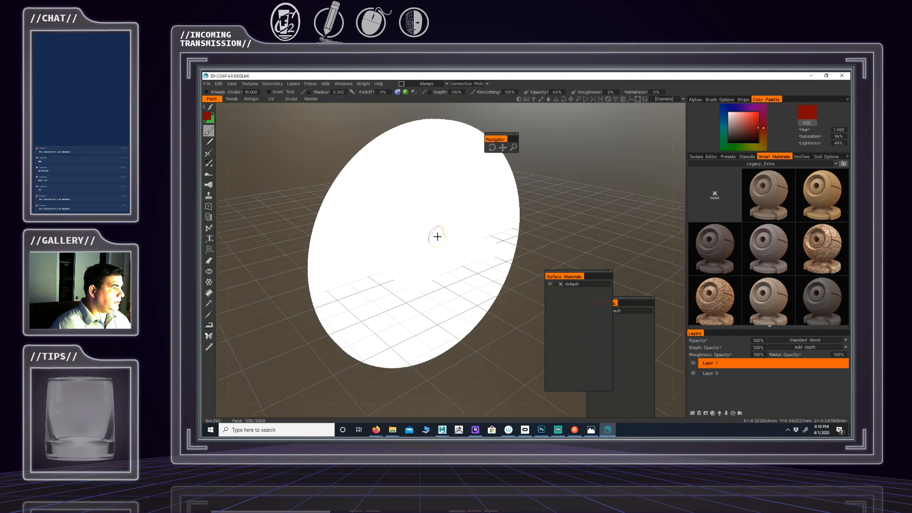
{"action": "key", "text": "w"}
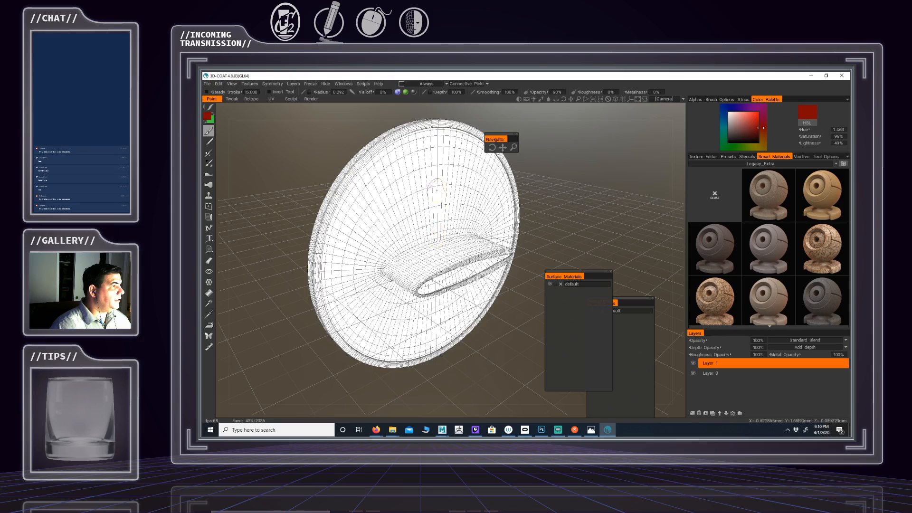
{"action": "mouse_move", "coordinate": [466, 171]}
{"action": "left_mouse_down", "text": "alt"}
{"action": "mouse_move", "coordinate": [443, 158]}
{"action": "mouse_move", "coordinate": [464, 173]}
{"action": "left_mouse_up", "text": "alt"}
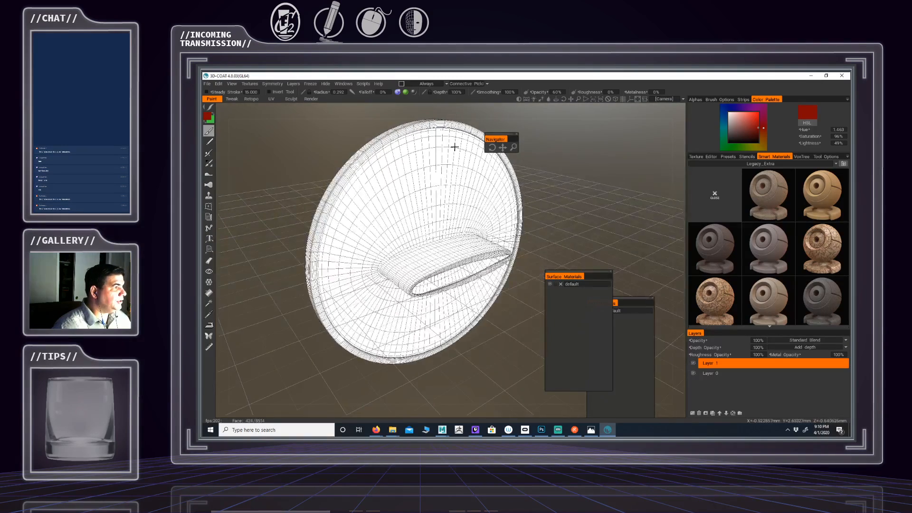
{"action": "left_click_drag", "start_coordinate": [451, 142], "coordinate": [436, 178], "text": "alt"}
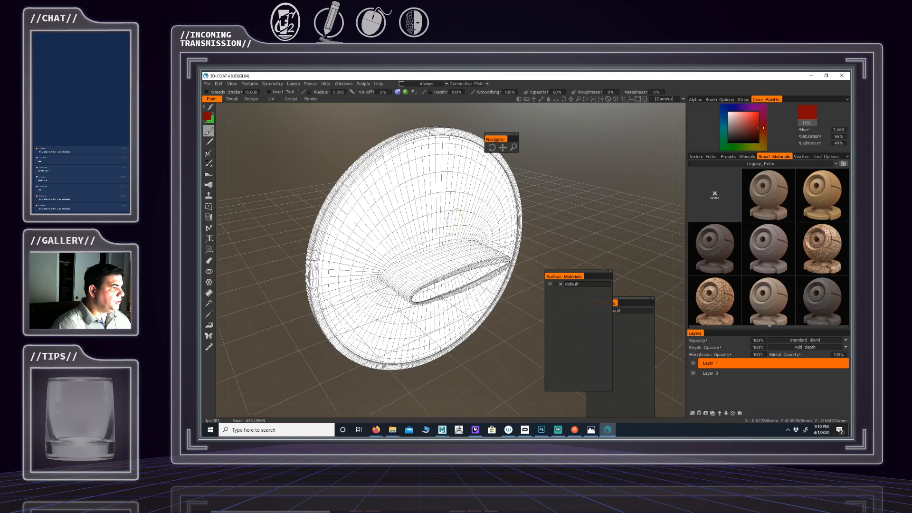
{"action": "key", "text": "1"}
{"action": "key", "text": "5"}
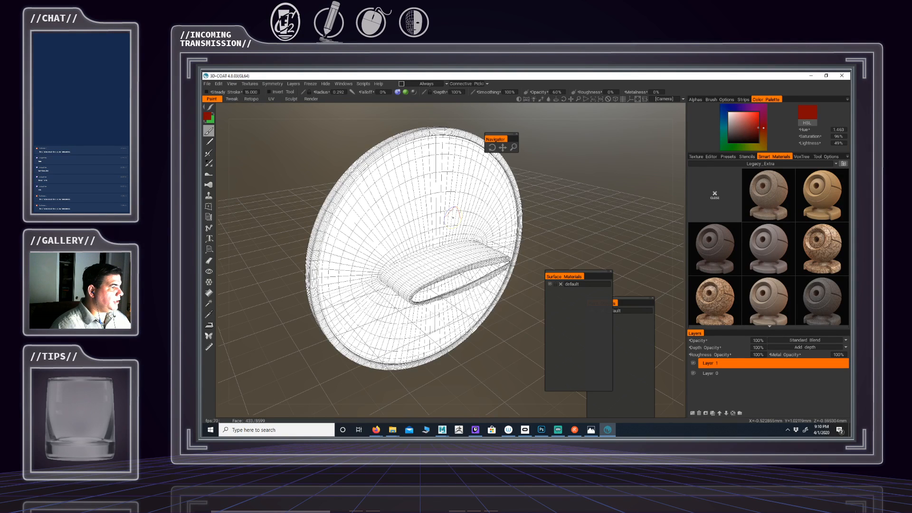
{"action": "key", "text": "2"}
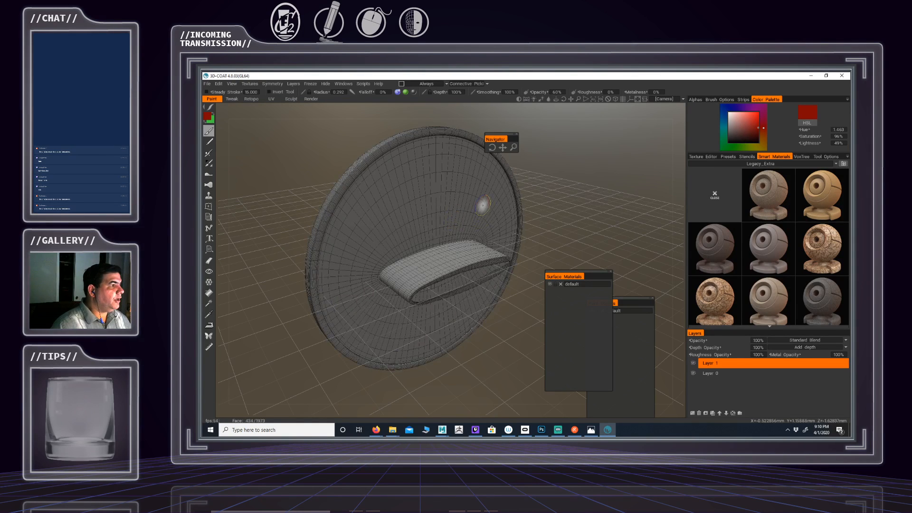
{"action": "key", "text": "5"}
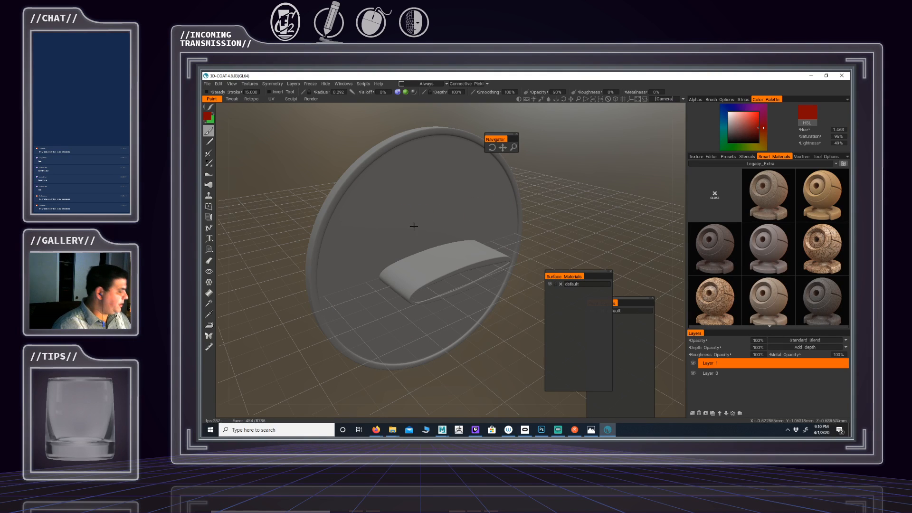
View the tsuba in flat shading with and without the wireframe, and restore the shaded display
{"action": "mouse_move", "coordinate": [426, 232]}
{"action": "left_mouse_down", "text": "alt"}
{"action": "mouse_move", "coordinate": [448, 222]}
{"action": "mouse_move", "coordinate": [487, 230]}
{"action": "mouse_move", "coordinate": [470, 233]}
{"action": "left_mouse_up", "text": "alt"}
{"action": "key", "text": "1"}
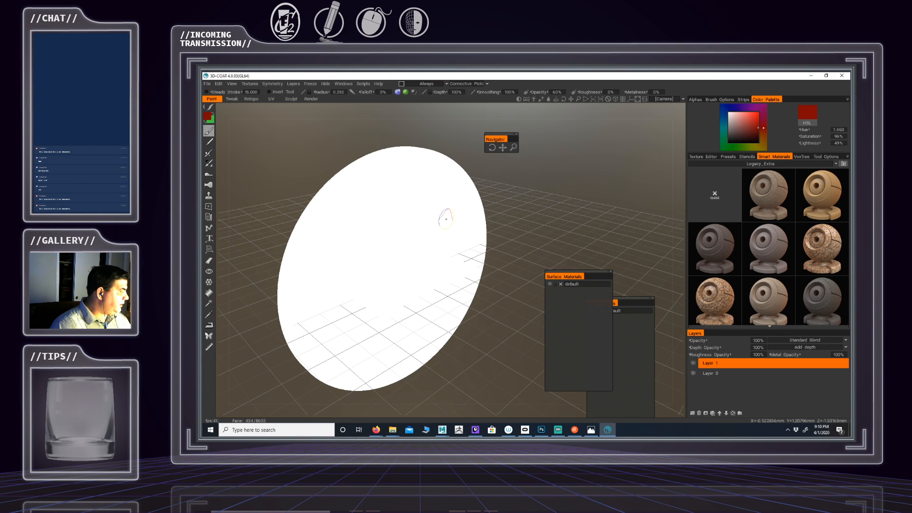
{"action": "key", "text": "w"}
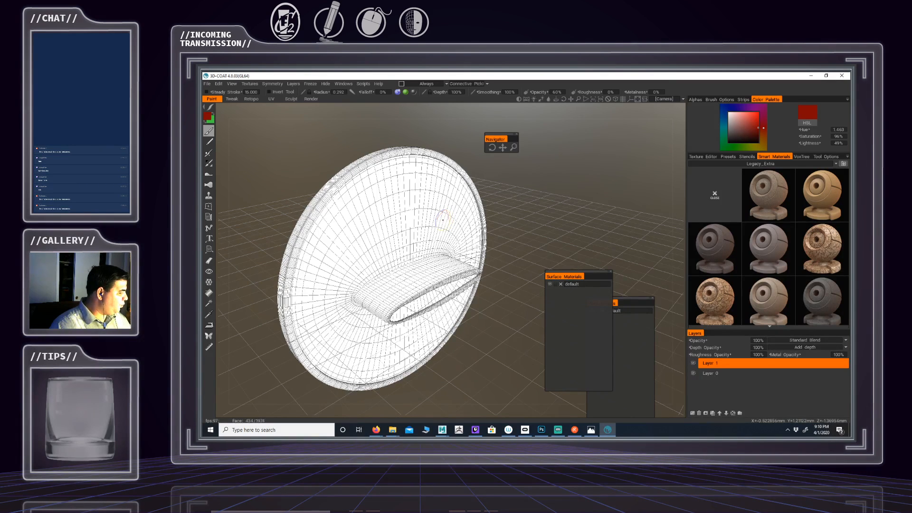
{"action": "key", "text": "w"}
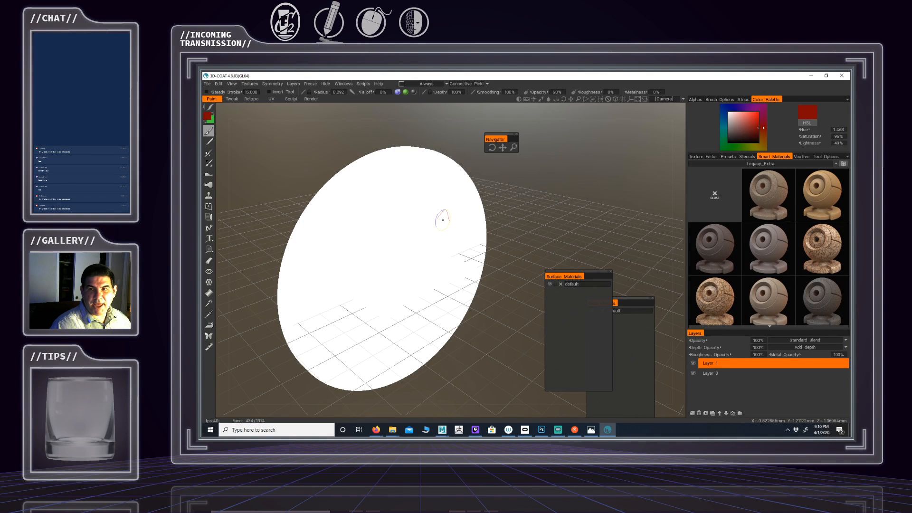
{"action": "key", "text": "1"}
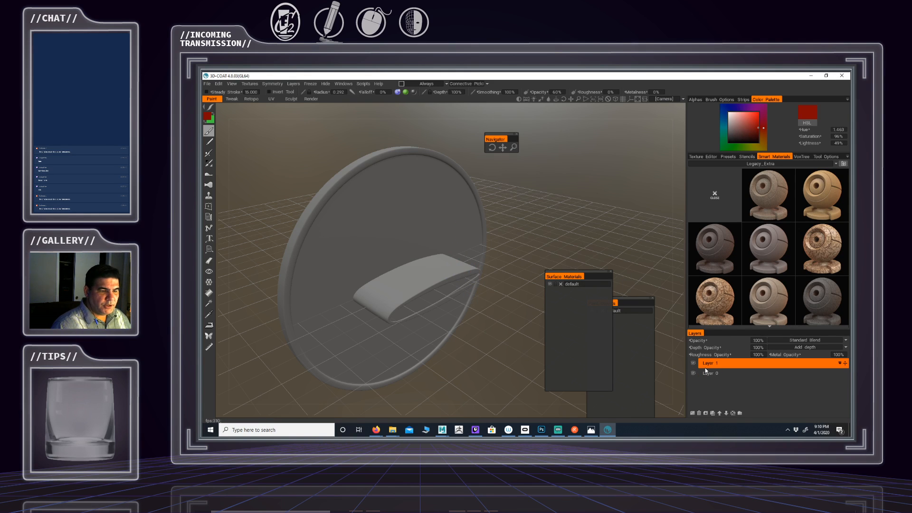
Import CLR_Tsuba_002.png as the tsuba's Color/Albedo map
{"action": "left_click", "coordinate": [251, 84]}
{"action": "mouse_move", "coordinate": [253, 101]}
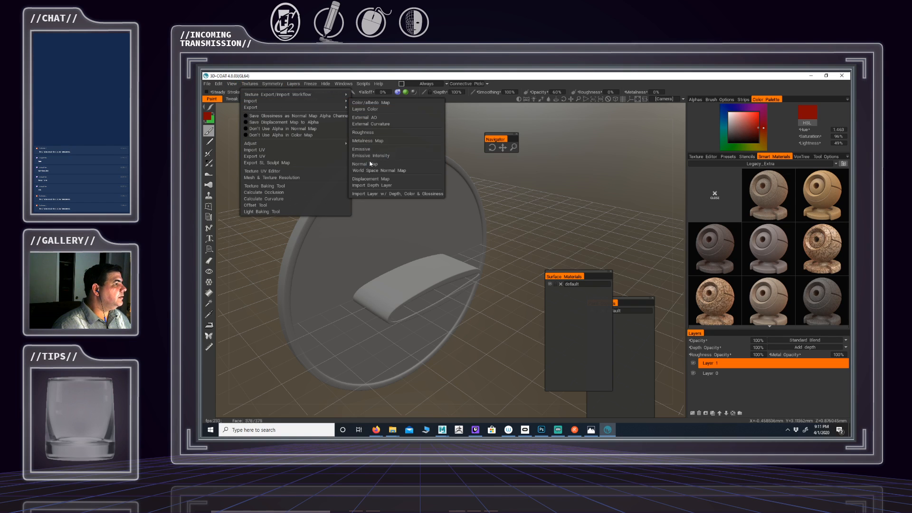
{"action": "left_click", "coordinate": [364, 102]}
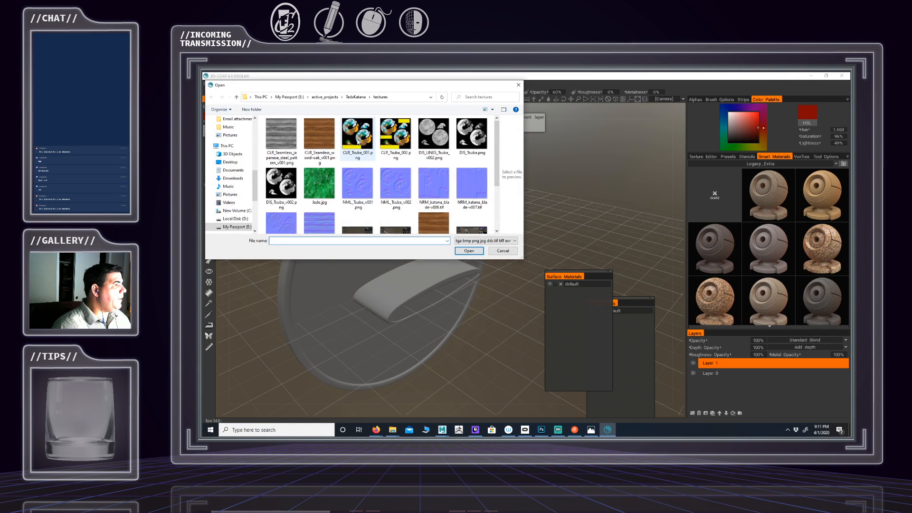
{"action": "left_click", "coordinate": [390, 142]}
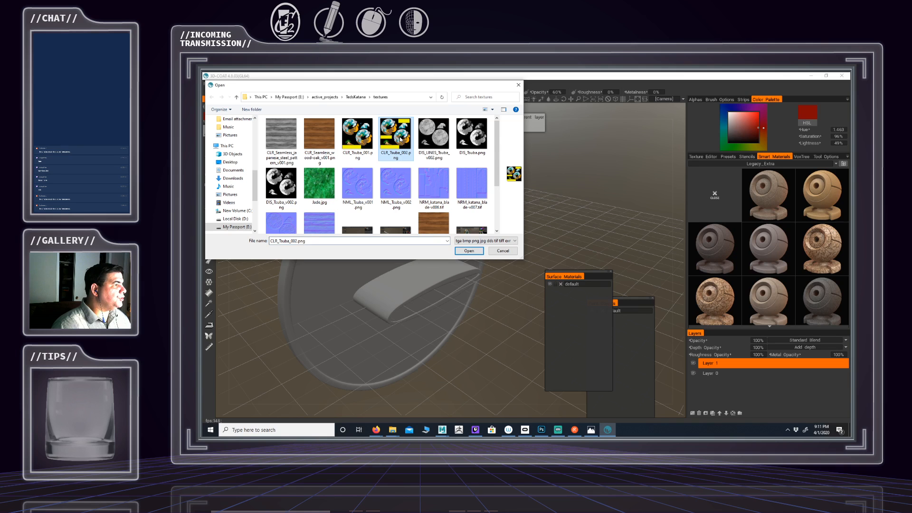
{"action": "left_click", "coordinate": [466, 250]}
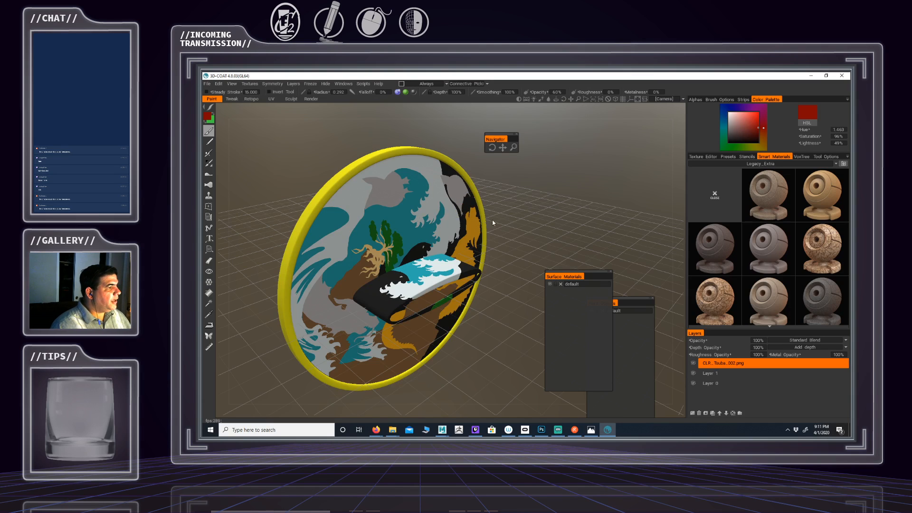
{"action": "mouse_move", "coordinate": [492, 223]}
{"action": "left_mouse_down", "text": "alt"}
{"action": "mouse_move", "coordinate": [483, 213]}
{"action": "mouse_move", "coordinate": [526, 219]}
{"action": "mouse_move", "coordinate": [411, 200]}
{"action": "mouse_move", "coordinate": [427, 203]}
{"action": "left_mouse_up", "text": "alt"}
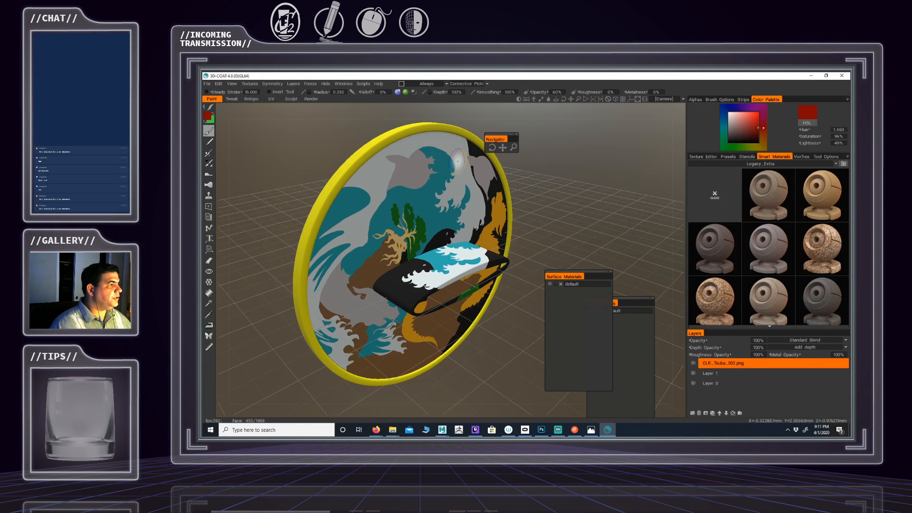
{"action": "left_click_drag", "start_coordinate": [414, 164], "coordinate": [406, 163], "text": "alt"}
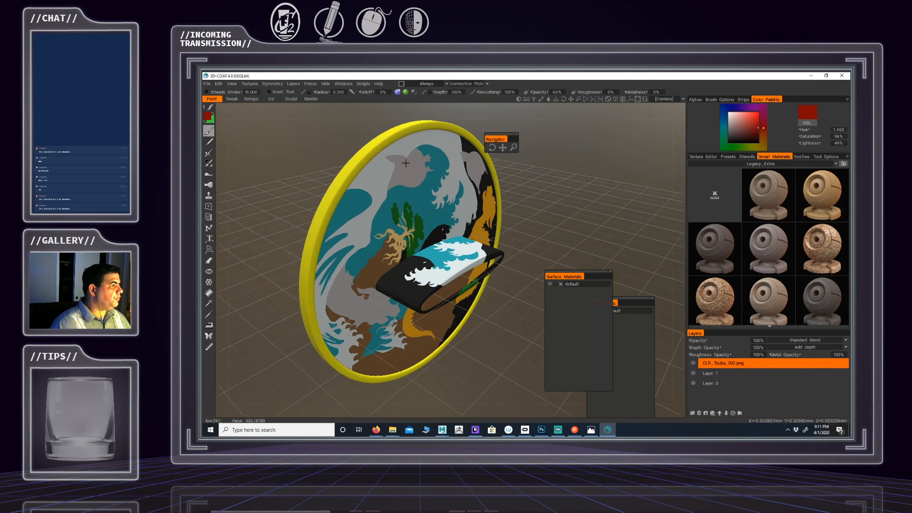
Examine the textured tsuba in untextured relief, flat colour and wireframe display, and return to the textured shaded display
{"action": "right_click_drag", "start_coordinate": [406, 163], "coordinate": [427, 166], "text": "alt"}
{"action": "left_click_drag", "start_coordinate": [427, 166], "coordinate": [439, 196], "text": "alt"}
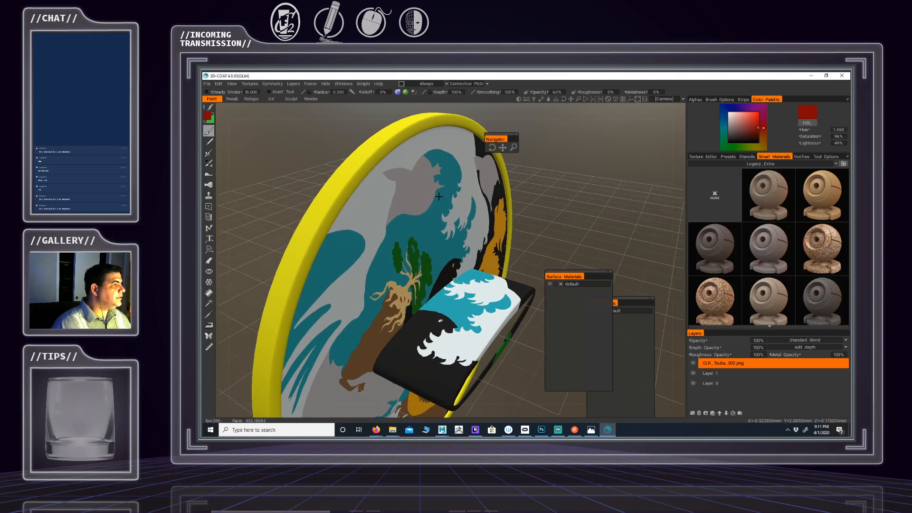
{"action": "key", "text": "3"}
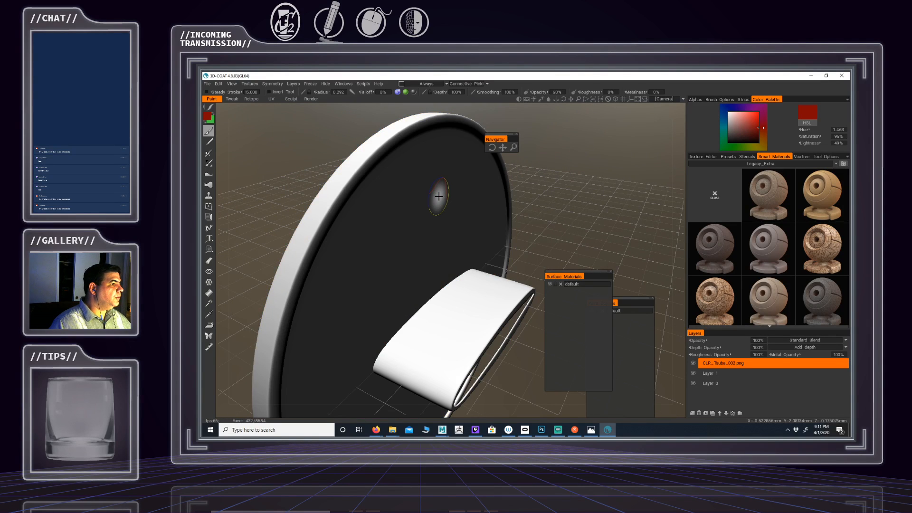
{"action": "key", "text": "2"}
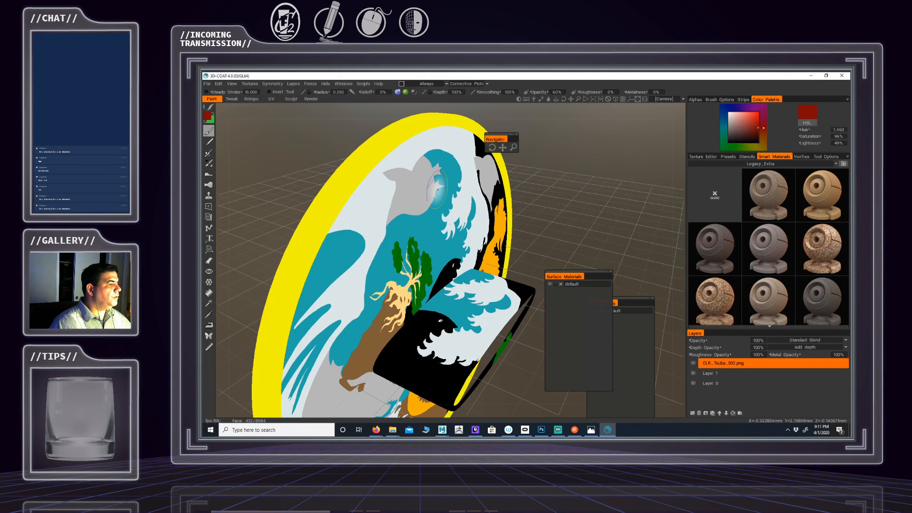
{"action": "key", "text": "4"}
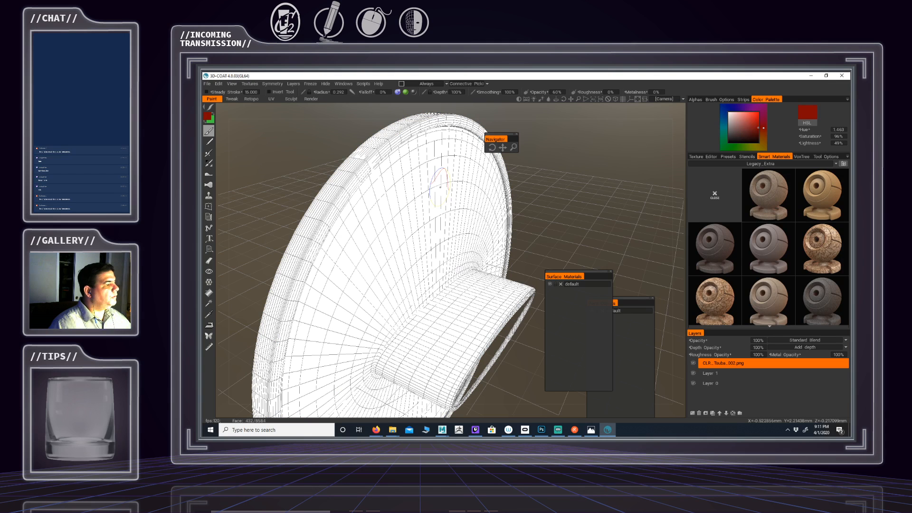
{"action": "key", "text": "5"}
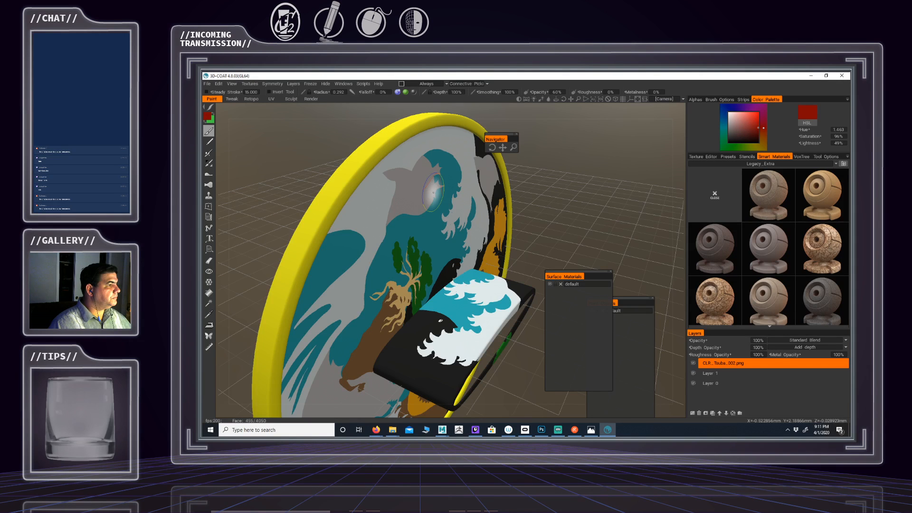
{"action": "mouse_move", "coordinate": [433, 195]}
{"action": "left_mouse_down", "text": "alt"}
{"action": "mouse_move", "coordinate": [468, 192]}
{"action": "mouse_move", "coordinate": [438, 224]}
{"action": "left_mouse_up", "text": "alt"}
{"action": "scroll", "coordinate": [432, 222], "scroll_direction": "down", "scroll_amount": 4}
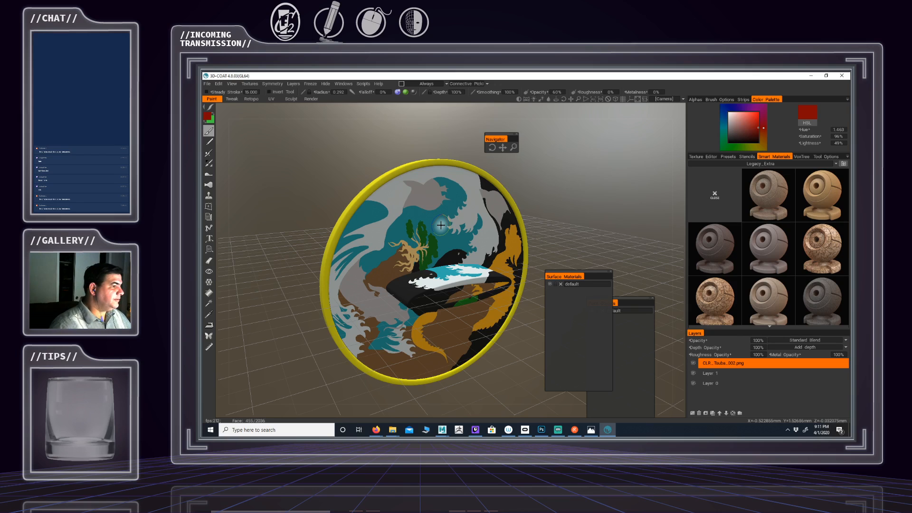
{"action": "left_click_drag", "start_coordinate": [440, 225], "coordinate": [435, 313], "text": "alt"}
{"action": "scroll", "coordinate": [468, 218], "scroll_direction": "up", "scroll_amount": 6}
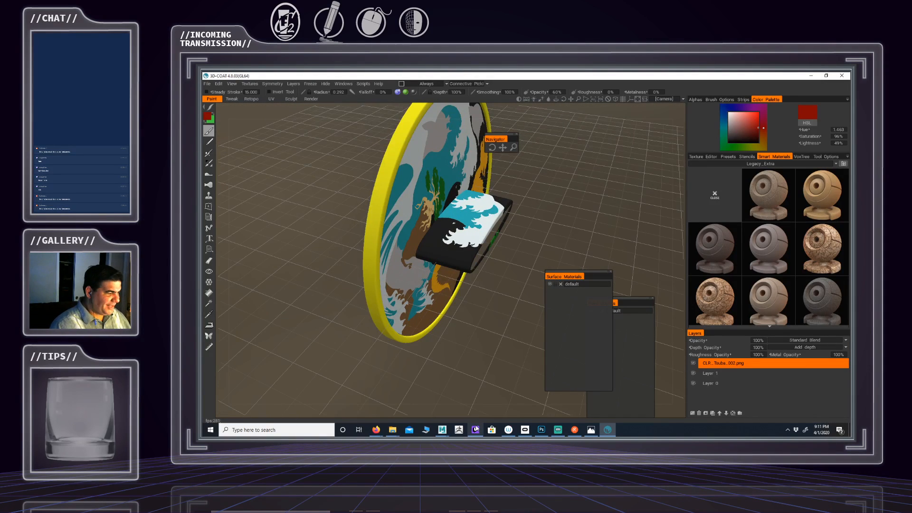
Switch to the katana scene in Maya and inspect the tsuba, the blade collar and the gap beside the handle
{"action": "left_click", "coordinate": [443, 430]}
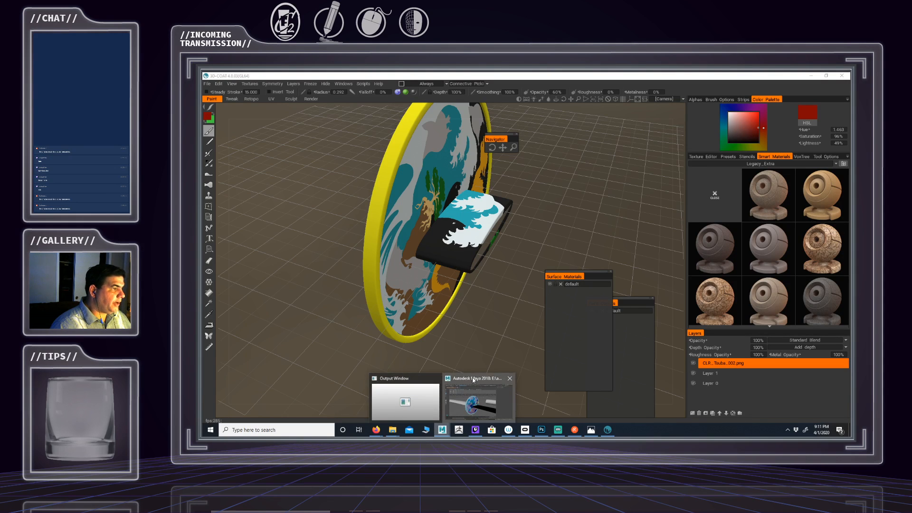
{"action": "left_click", "coordinate": [473, 380]}
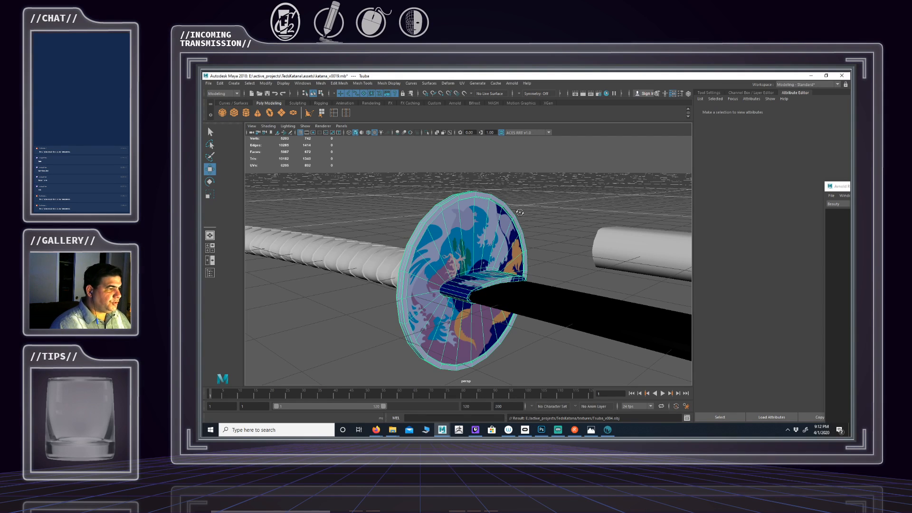
{"action": "left_click_drag", "start_coordinate": [520, 212], "coordinate": [537, 219], "text": "alt"}
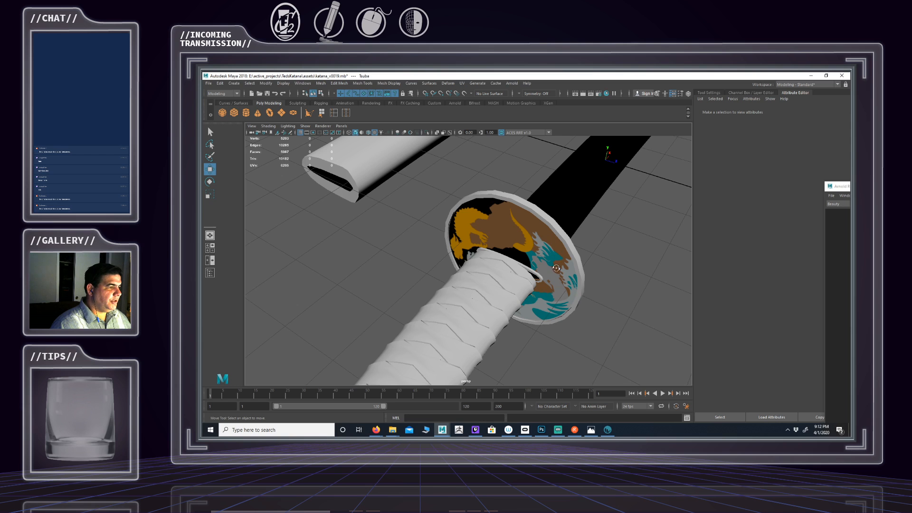
{"action": "left_click_drag", "start_coordinate": [561, 281], "coordinate": [541, 250], "text": "alt"}
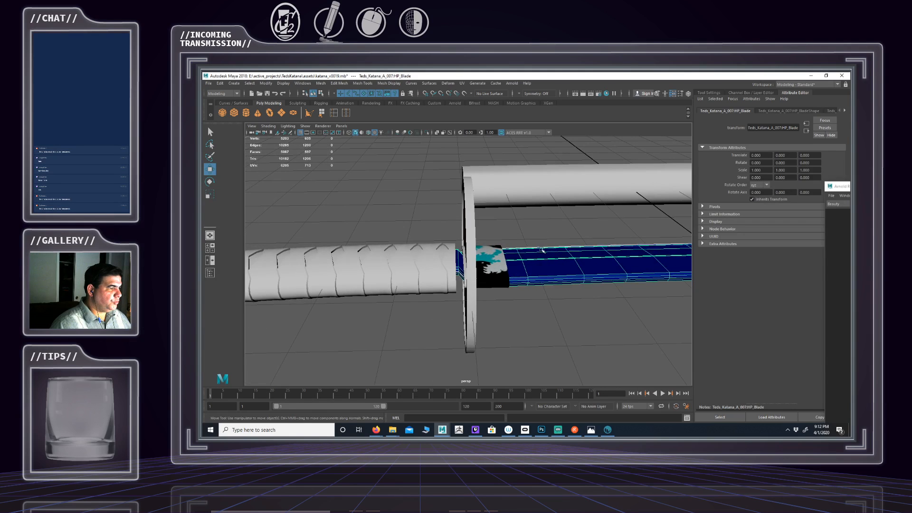
{"action": "left_click", "coordinate": [505, 320]}
{"action": "left_click_drag", "start_coordinate": [489, 314], "coordinate": [497, 321], "text": "alt"}
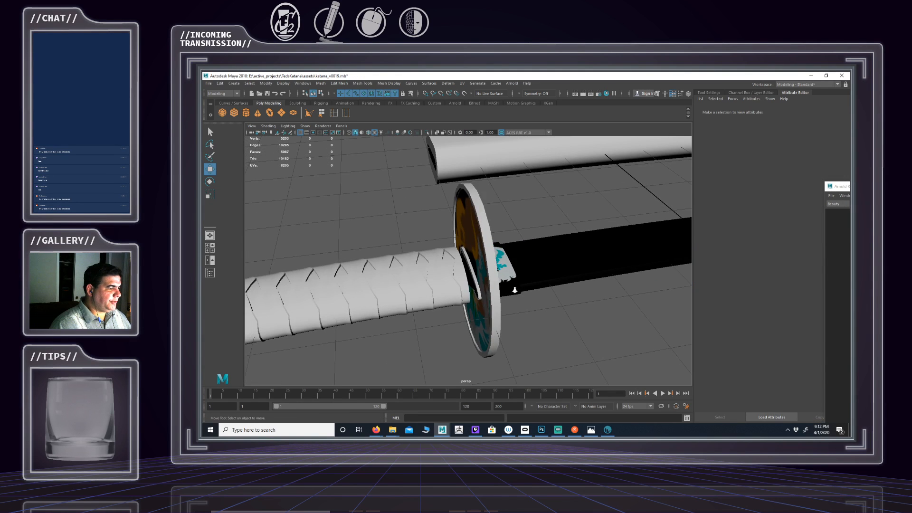
{"action": "scroll", "coordinate": [512, 290], "scroll_direction": "up", "scroll_amount": 5}
{"action": "left_click_drag", "start_coordinate": [520, 277], "coordinate": [526, 290], "text": "alt"}
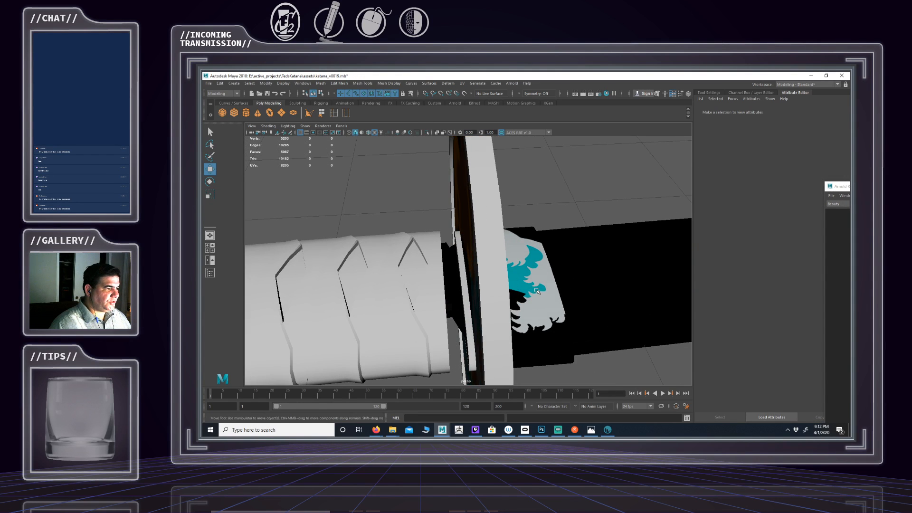
Select the thin hilt plate between the handle and the tsuba, and bring its full UV layout into view in the UV Editor
{"action": "left_click", "coordinate": [536, 291]}
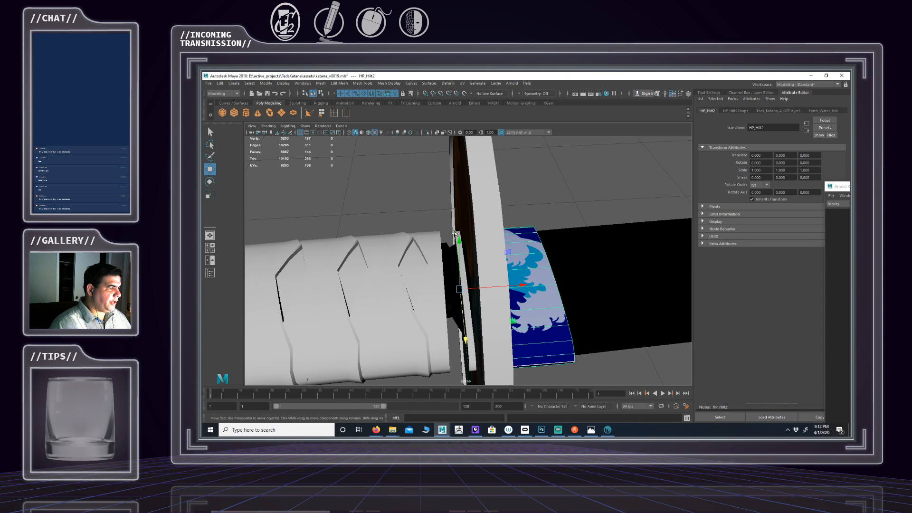
{"action": "left_click", "coordinate": [453, 232]}
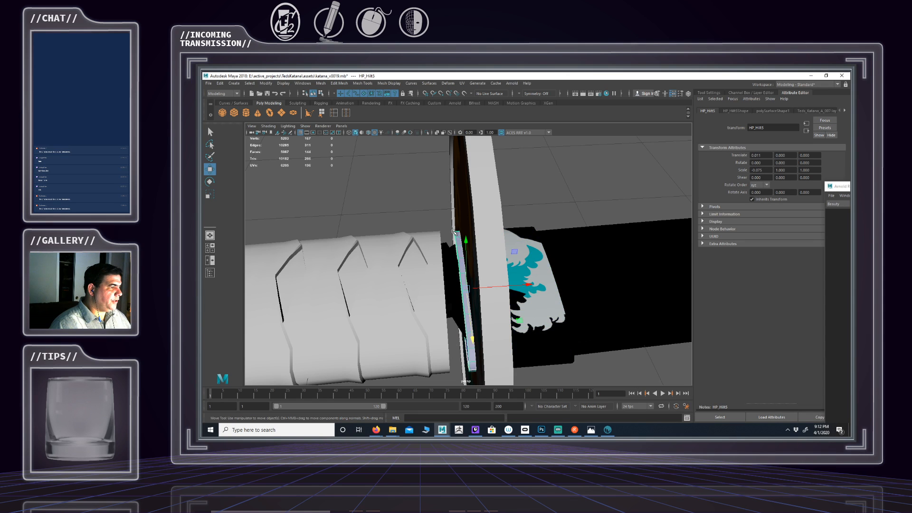
{"action": "left_click_drag", "start_coordinate": [503, 259], "coordinate": [501, 235], "text": "alt"}
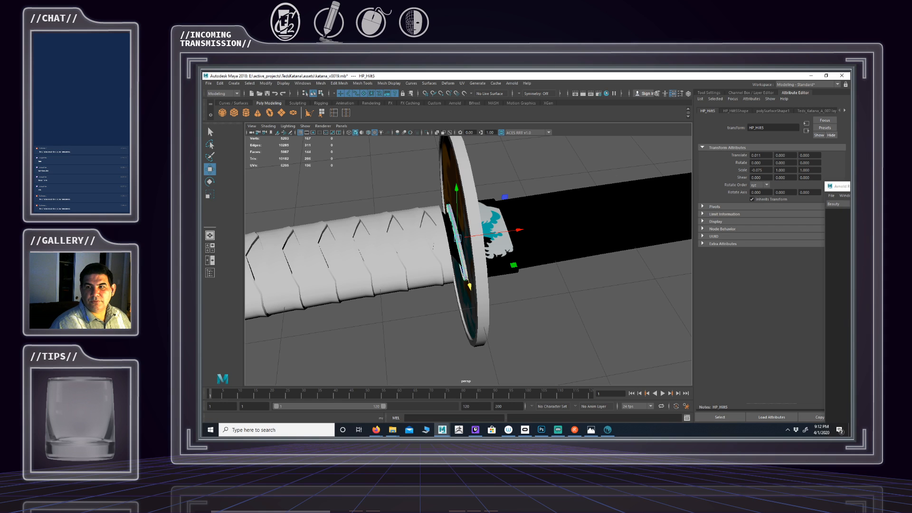
{"action": "left_click_drag", "start_coordinate": [850, 184], "coordinate": [557, 154]}
{"action": "scroll", "coordinate": [573, 242], "scroll_direction": "up", "scroll_amount": 5}
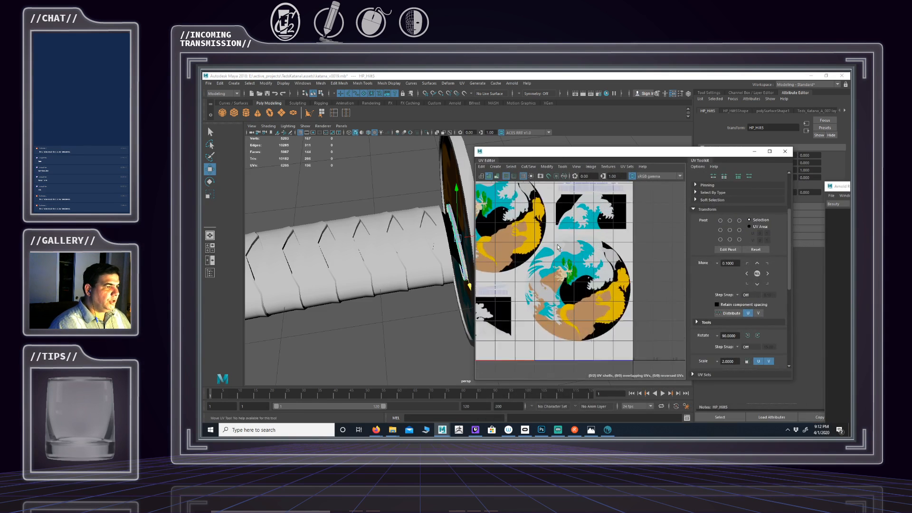
{"action": "scroll", "coordinate": [589, 245], "scroll_direction": "down", "scroll_amount": 3}
{"action": "middle_click_drag", "start_coordinate": [573, 242], "coordinate": [554, 252], "text": "alt"}
{"action": "scroll", "coordinate": [572, 236], "scroll_direction": "down", "scroll_amount": 1}
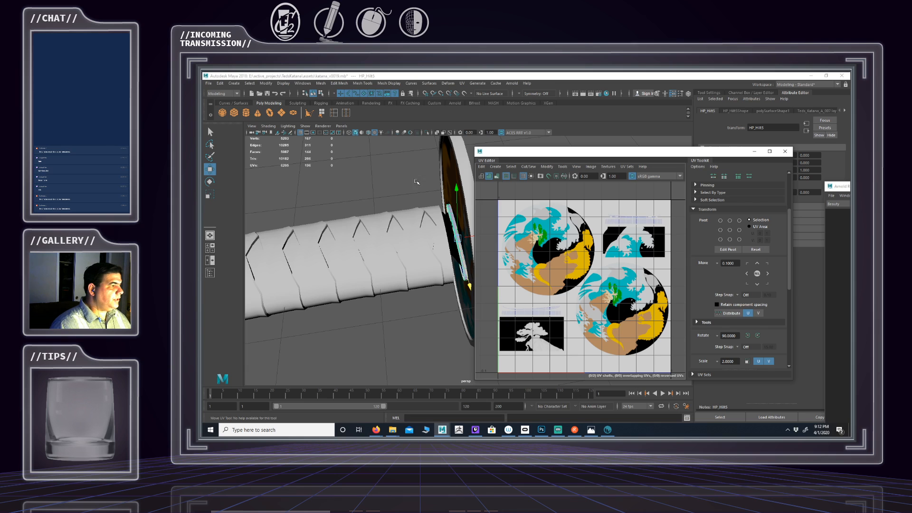
Select the faces of both of the hilt plate's UV shell groups and reverse their normals
{"action": "left_click", "coordinate": [321, 93]}
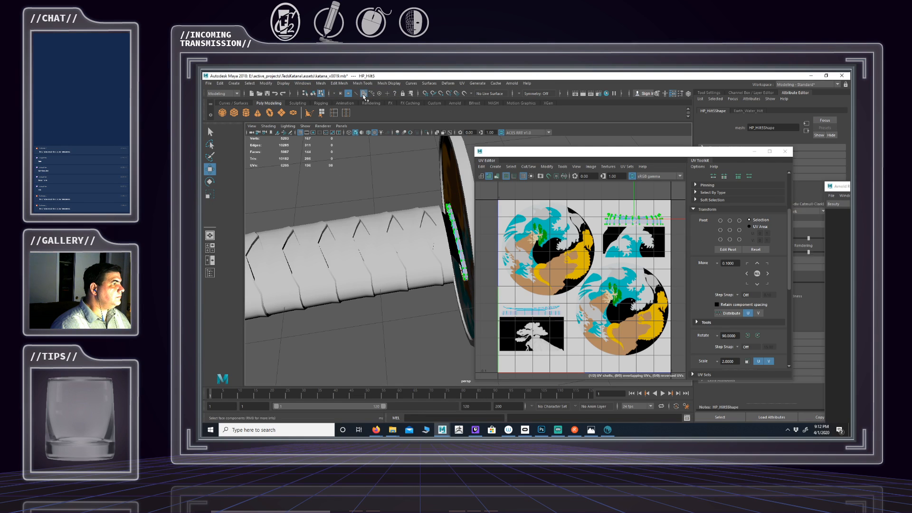
{"action": "left_click", "coordinate": [363, 94]}
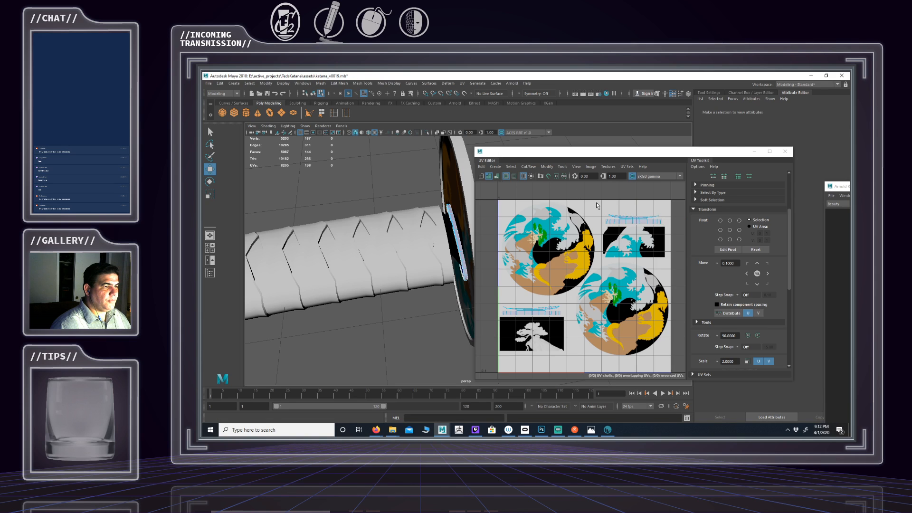
{"action": "left_click_drag", "start_coordinate": [597, 196], "coordinate": [637, 227]}
{"action": "left_click_drag", "start_coordinate": [692, 244], "coordinate": [691, 244]}
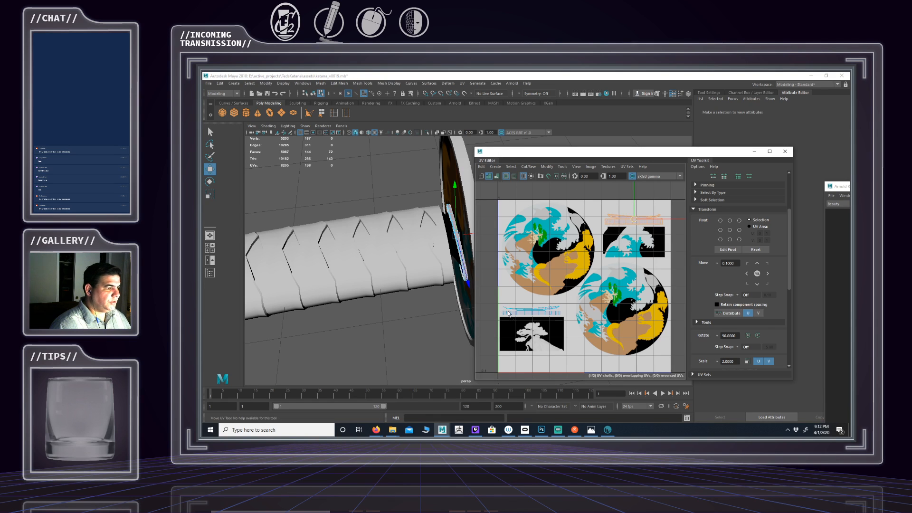
{"action": "left_click_drag", "start_coordinate": [492, 299], "coordinate": [572, 326], "text": "shift"}
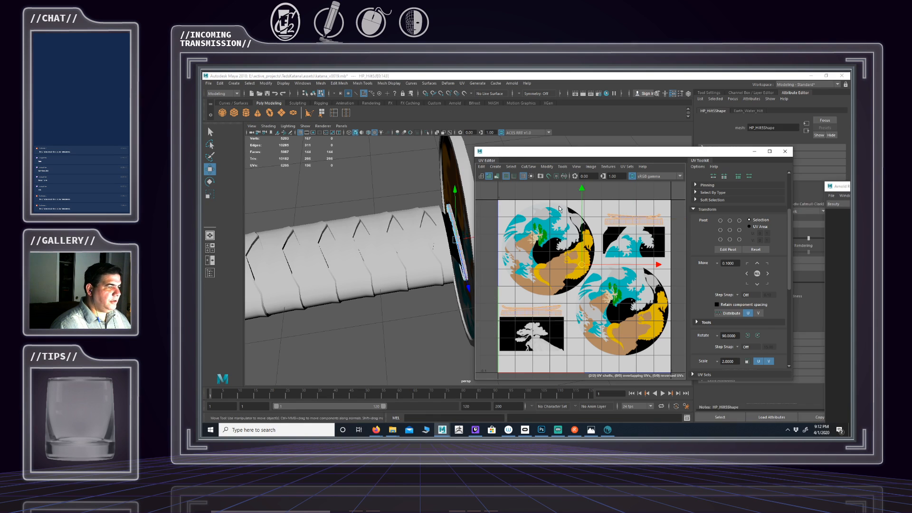
{"action": "left_click", "coordinate": [365, 84]}
{"action": "mouse_move", "coordinate": [389, 84]}
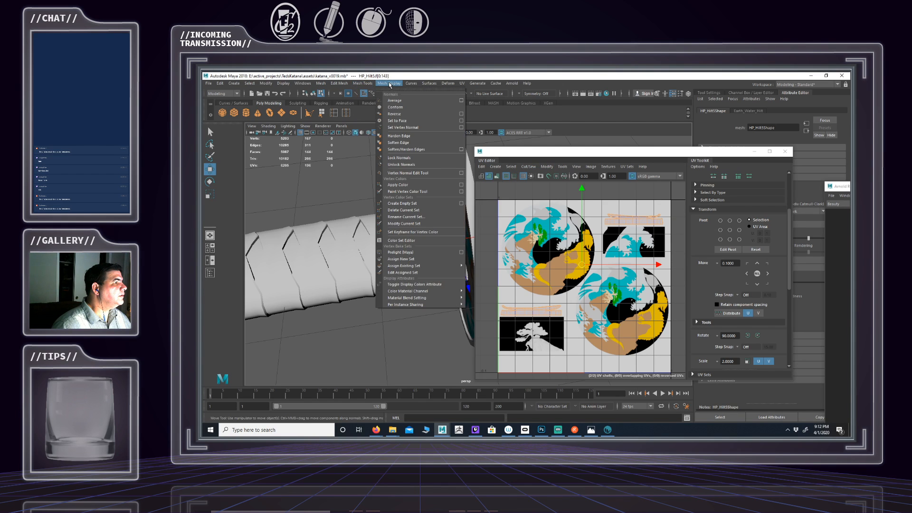
{"action": "left_click", "coordinate": [394, 114]}
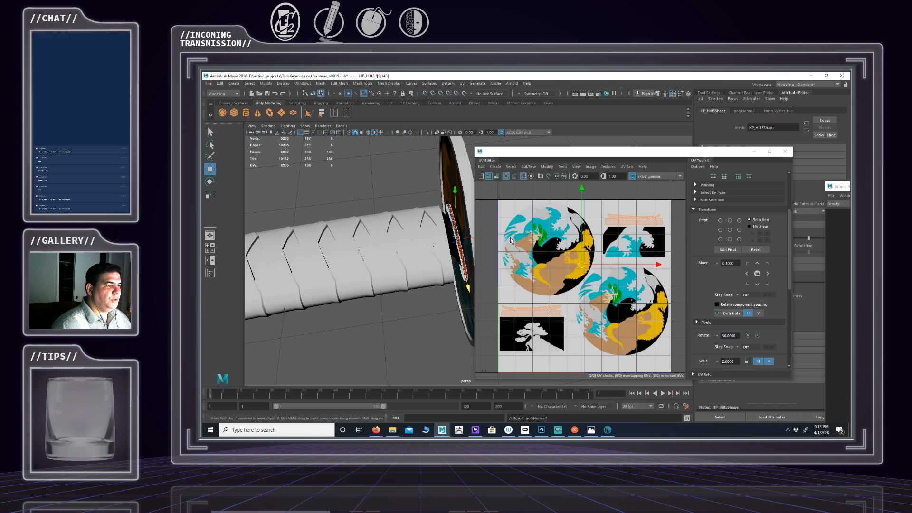
Select the hilt plate faces in the UV strip above the wave artwork and flip their UVs
{"action": "left_click", "coordinate": [522, 193]}
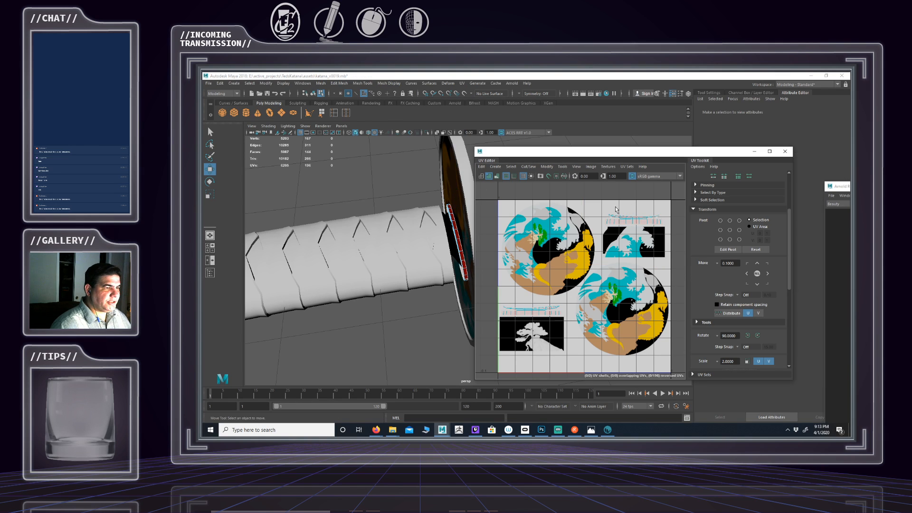
{"action": "left_click_drag", "start_coordinate": [670, 235], "coordinate": [608, 205]}
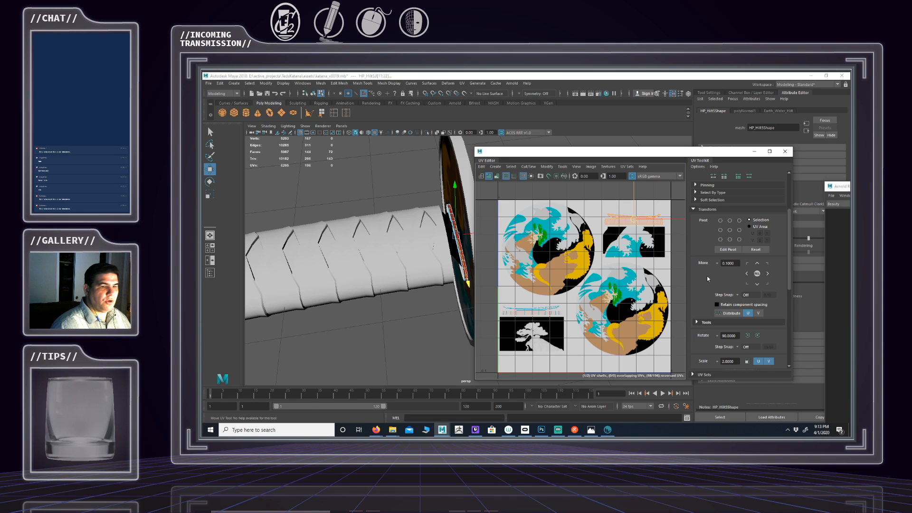
{"action": "left_click", "coordinate": [546, 167]}
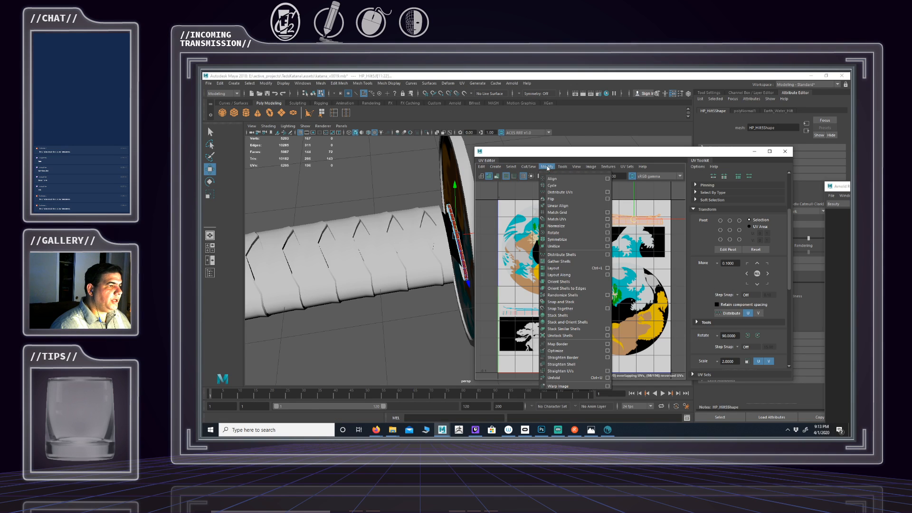
{"action": "left_click", "coordinate": [552, 199]}
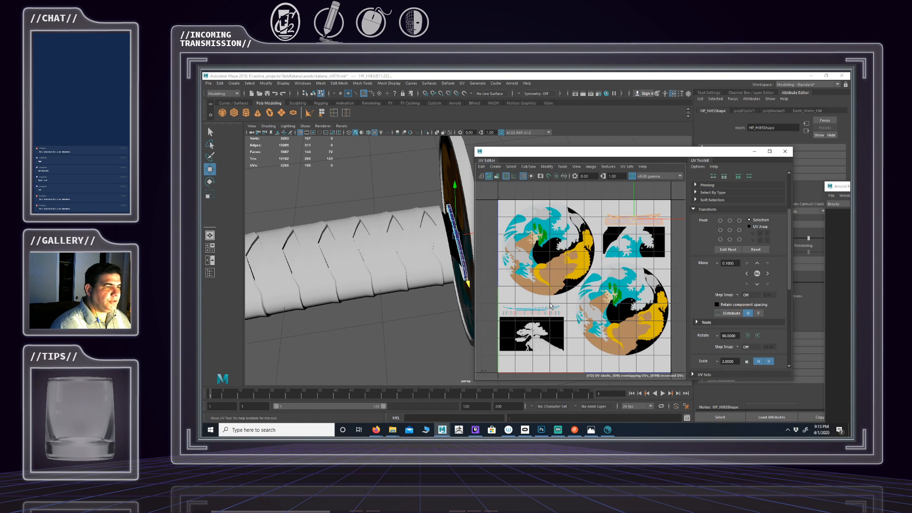
Select the hilt plate faces in the UV strip above the tree artwork and flip their UVs
{"action": "left_click_drag", "start_coordinate": [540, 324], "coordinate": [564, 333]}
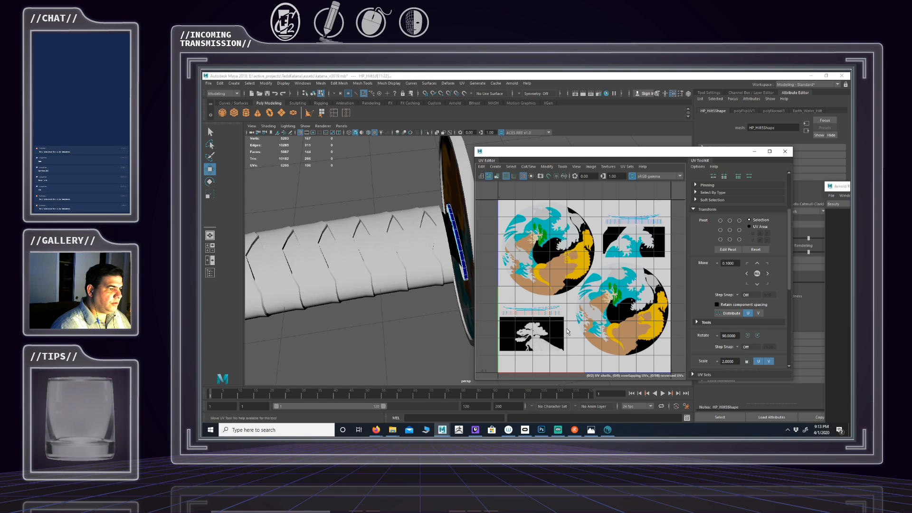
{"action": "key", "text": "w"}
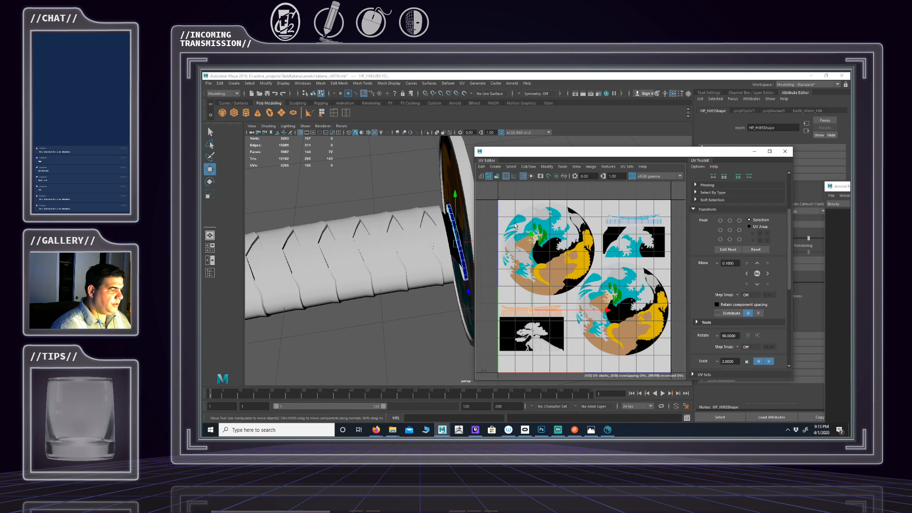
{"action": "left_click", "coordinate": [528, 166]}
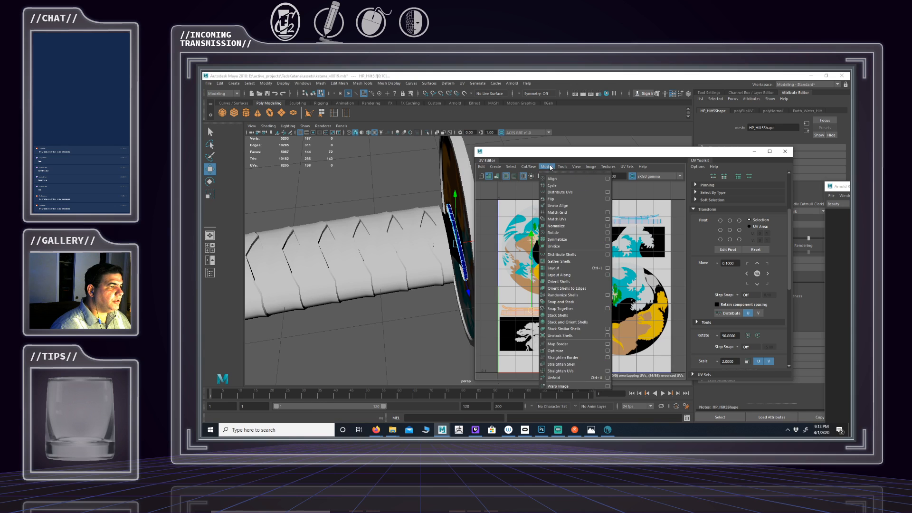
{"action": "left_click", "coordinate": [556, 201]}
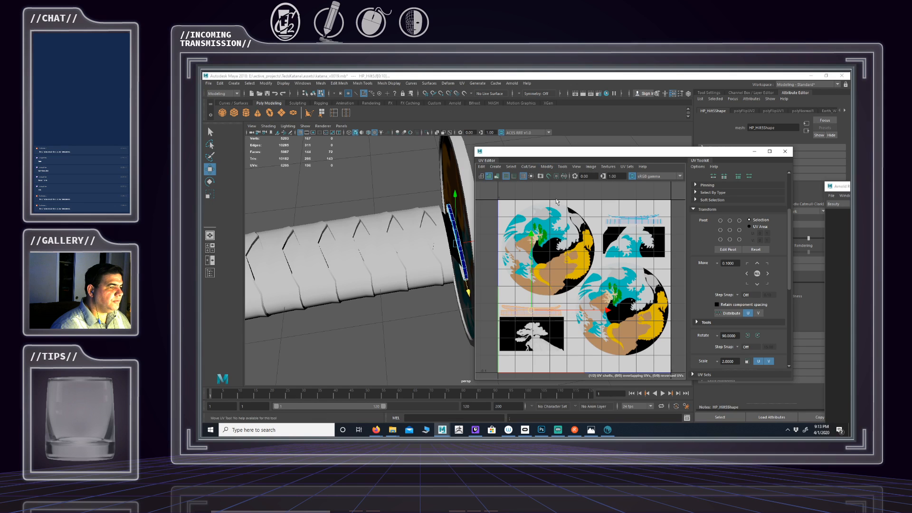
Clear the UV selection, inspect the hilt plate beside the tsuba, and return to object selection mode
{"action": "left_click", "coordinate": [489, 217]}
{"action": "scroll", "coordinate": [567, 254], "scroll_direction": "up", "scroll_amount": 3}
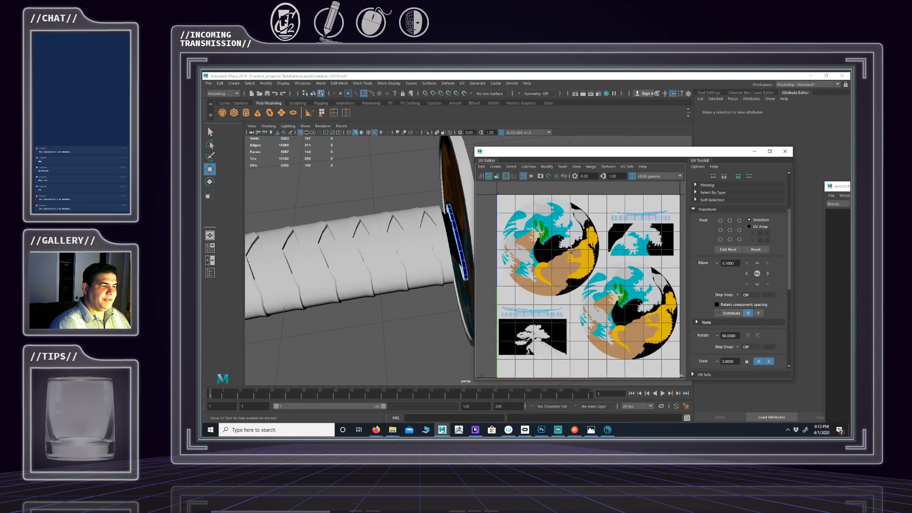
{"action": "middle_click_drag", "start_coordinate": [572, 250], "coordinate": [550, 258], "text": "alt"}
{"action": "left_click_drag", "start_coordinate": [411, 236], "coordinate": [438, 232], "text": "alt"}
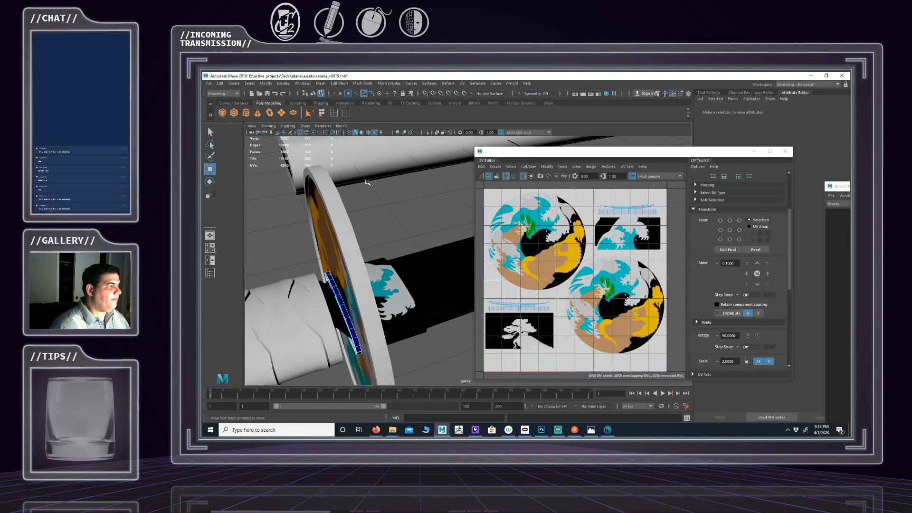
{"action": "left_click", "coordinate": [313, 94]}
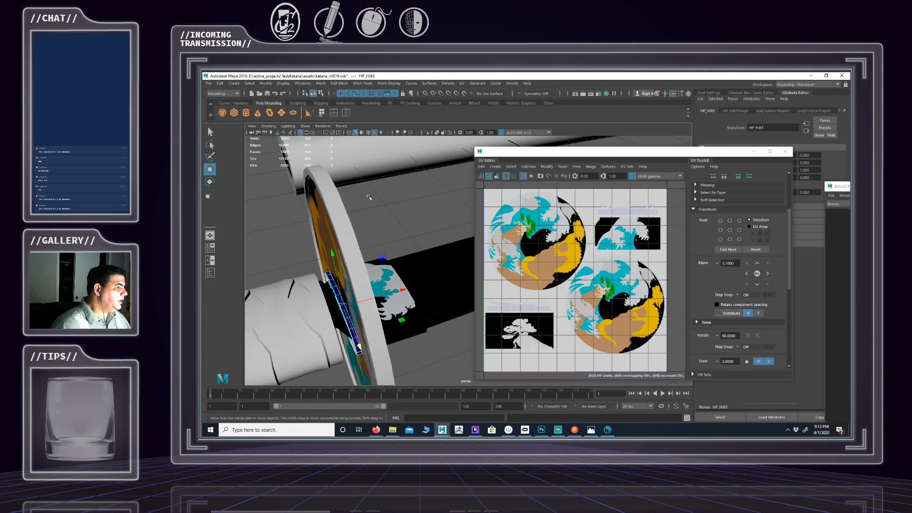
Clear the hilt plate selection and select the entire Tsuba group through its disc
{"action": "left_click", "coordinate": [368, 197]}
{"action": "left_click_drag", "start_coordinate": [404, 230], "coordinate": [424, 229], "text": "alt"}
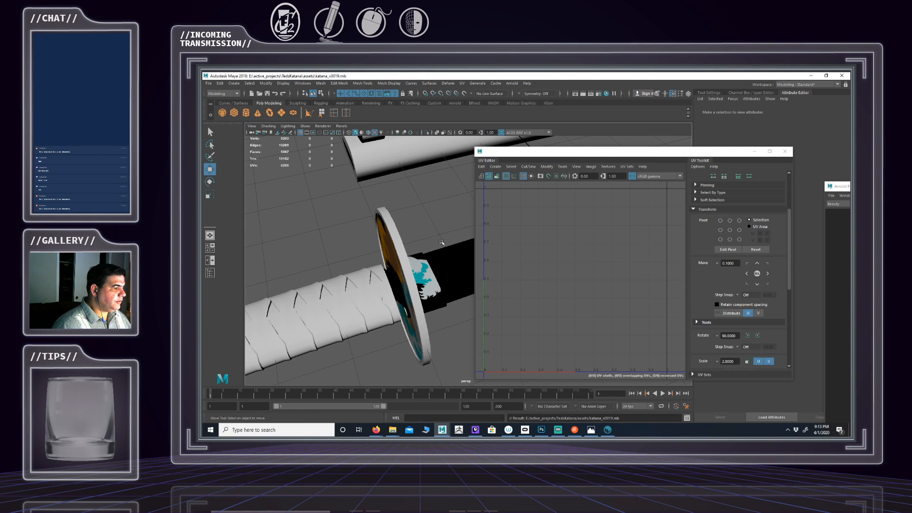
{"action": "left_click_drag", "start_coordinate": [424, 227], "coordinate": [395, 185], "text": "alt"}
{"action": "left_click", "coordinate": [396, 184]}
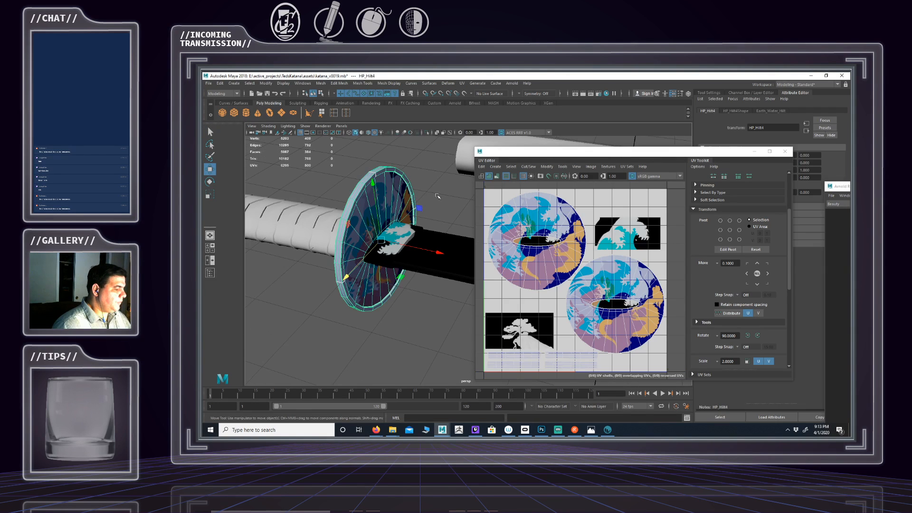
{"action": "key", "text": "Up"}
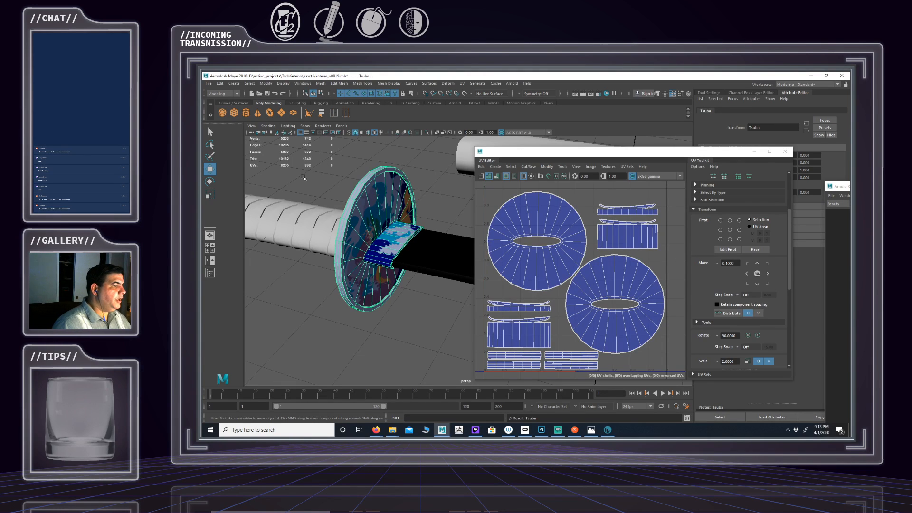
Export the selected Tsuba group as Tsuba_v005.obj into the project's textures folder
{"action": "left_click", "coordinate": [219, 84]}
{"action": "mouse_move", "coordinate": [210, 84]}
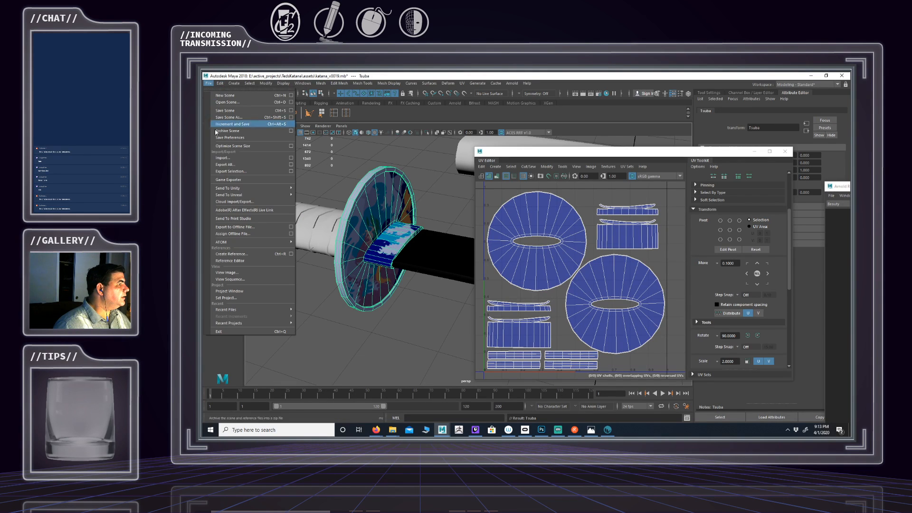
{"action": "left_click", "coordinate": [230, 171]}
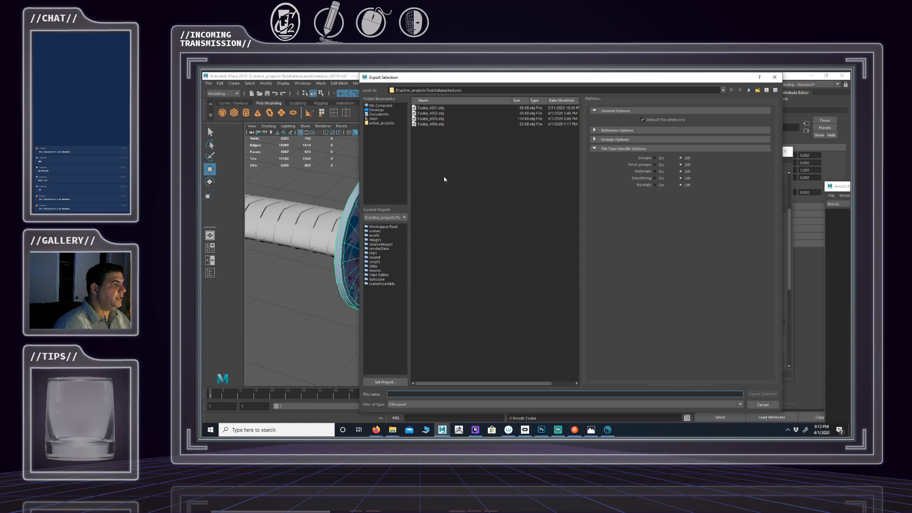
{"action": "left_click", "coordinate": [429, 124]}
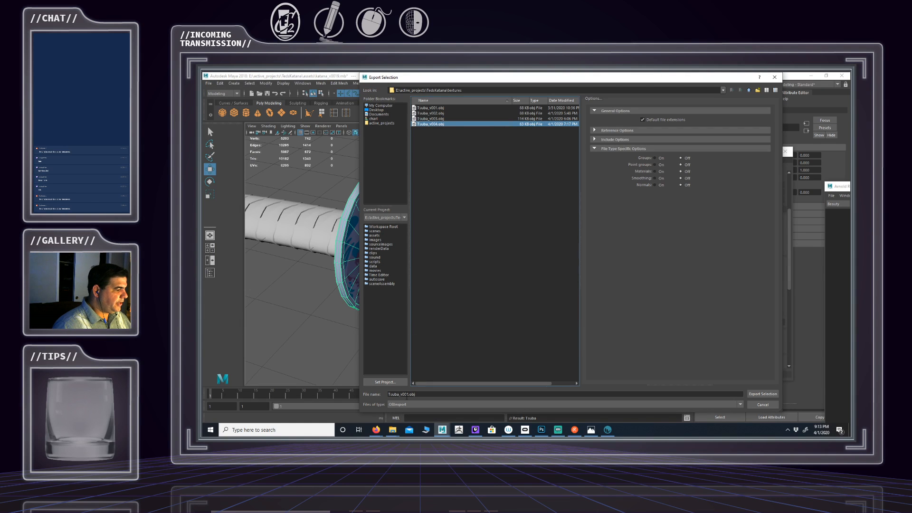
{"action": "left_click", "coordinate": [408, 394]}
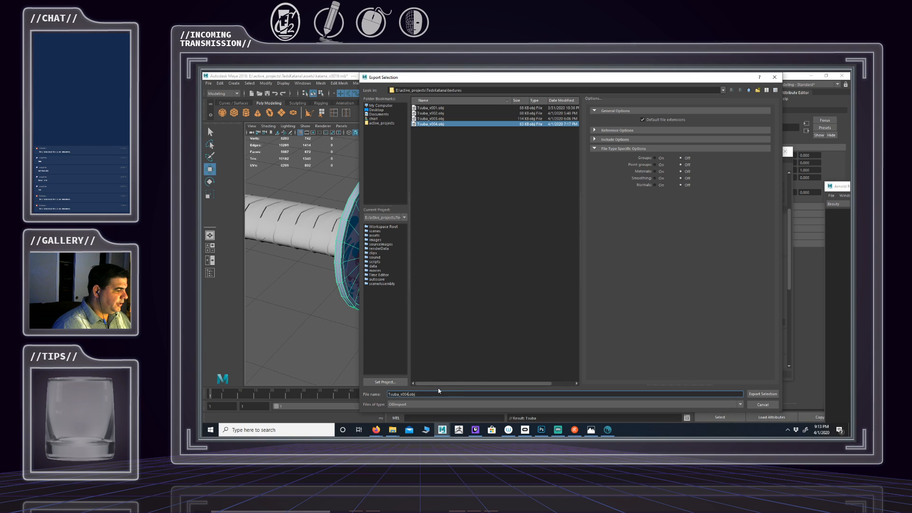
{"action": "key", "text": "BackSpace"}
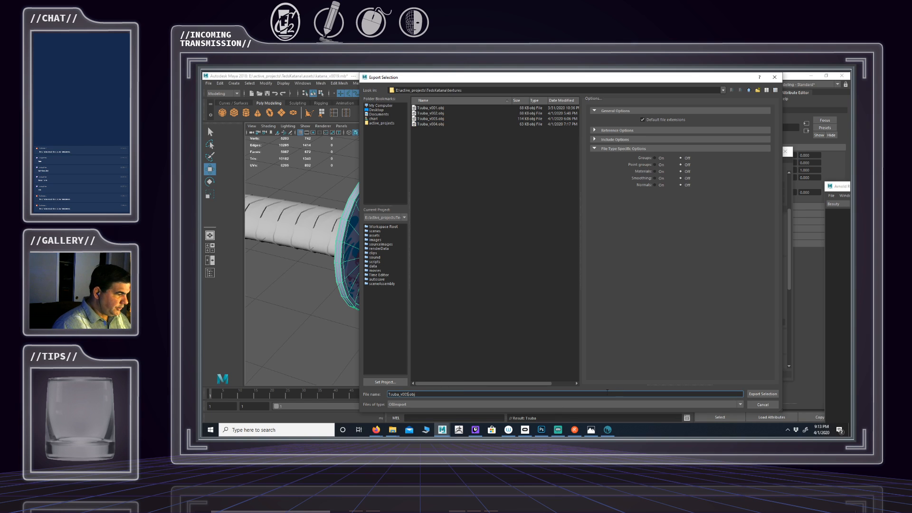
{"action": "left_click", "coordinate": [762, 393]}
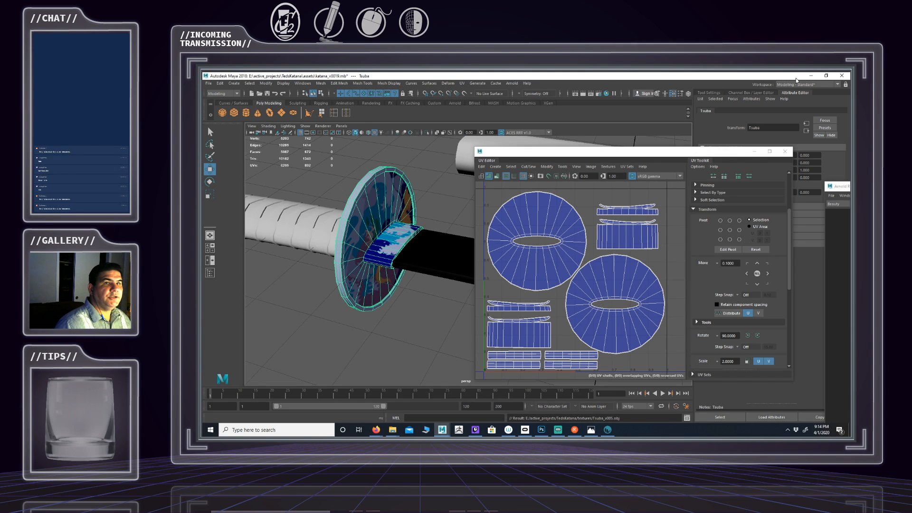
Switch to 3D-Coat and start a new scene without saving the current tsuba scene
{"action": "left_click", "coordinate": [814, 78]}
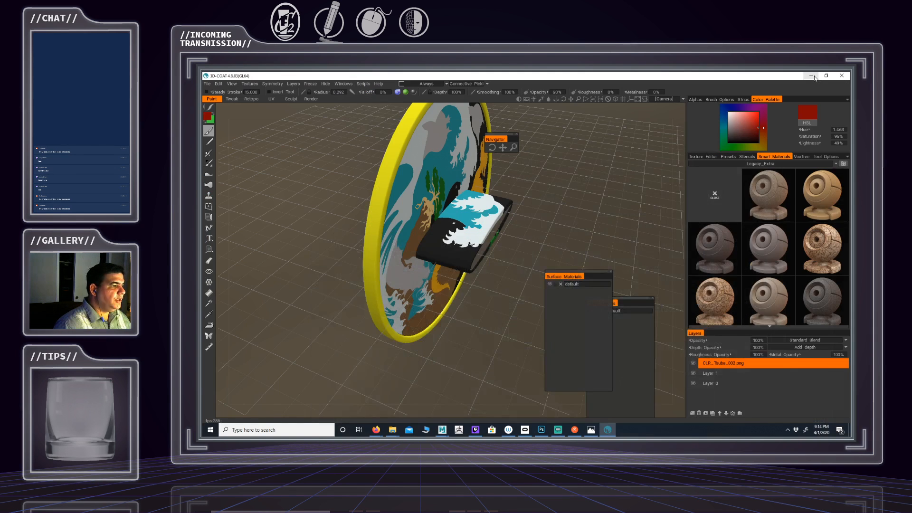
{"action": "left_click_drag", "start_coordinate": [518, 195], "coordinate": [505, 221], "text": "alt"}
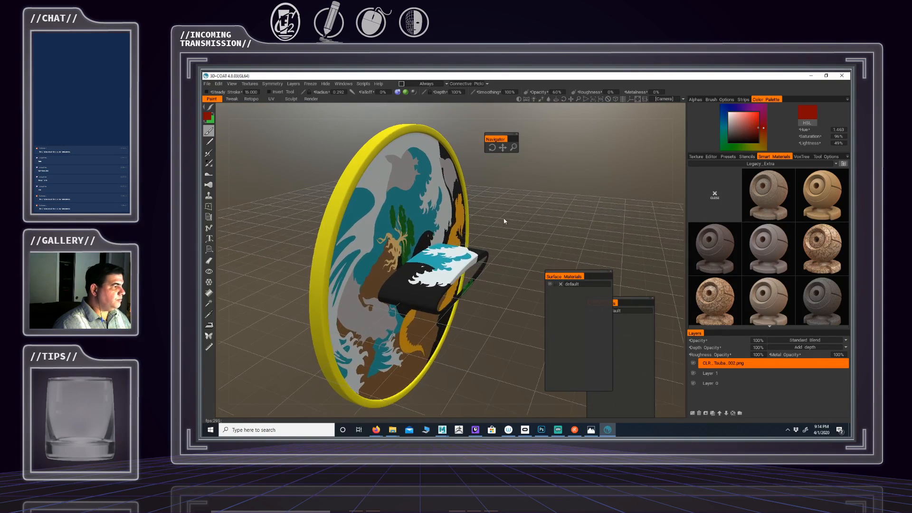
{"action": "left_click", "coordinate": [207, 83]}
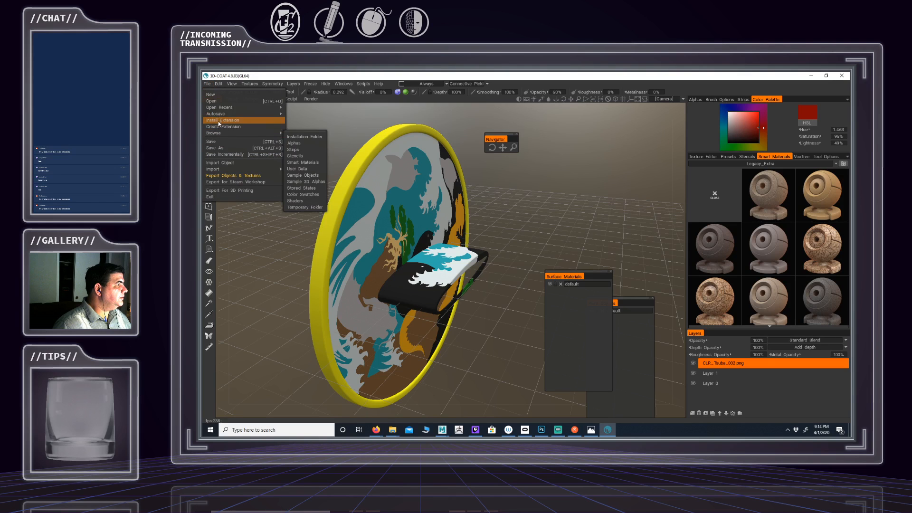
{"action": "left_click", "coordinate": [206, 94]}
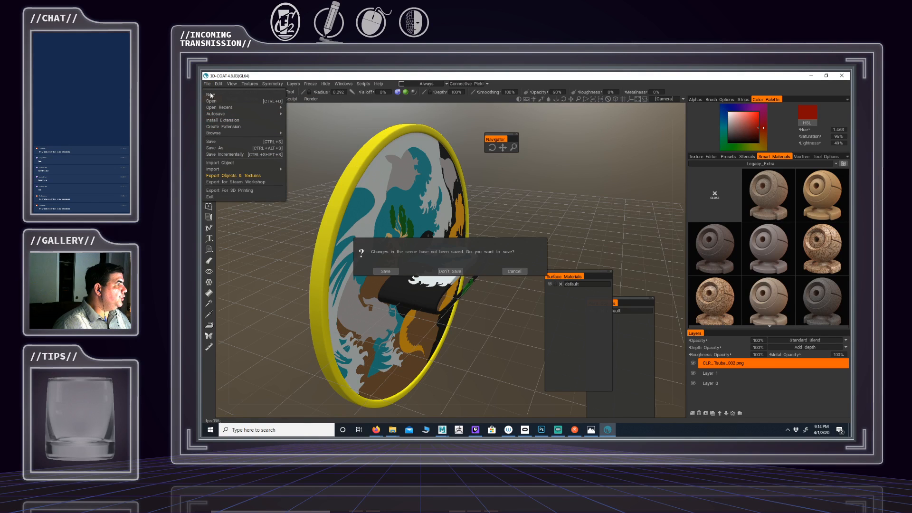
{"action": "left_click", "coordinate": [444, 272]}
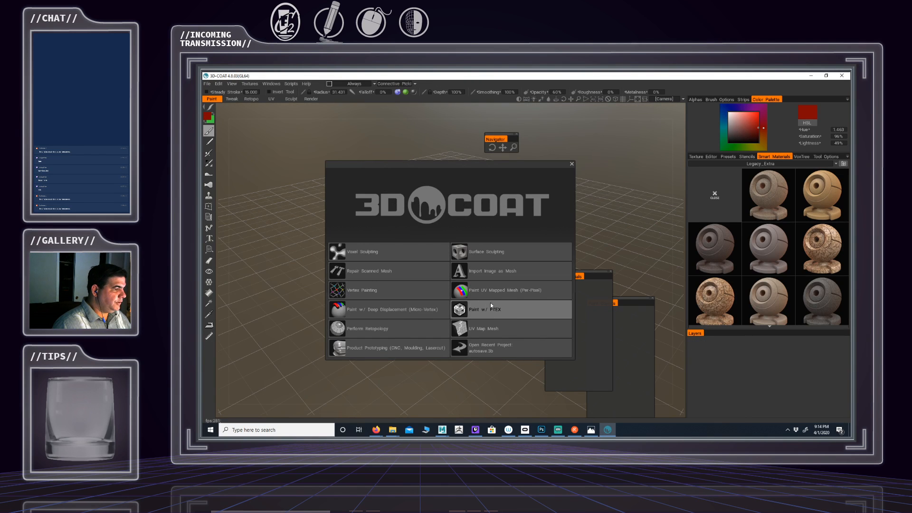
Choose per-pixel painting of a UV-mapped mesh and open Tsuba_v005.obj as the model
{"action": "left_click", "coordinate": [485, 290]}
{"action": "left_click", "coordinate": [346, 244]}
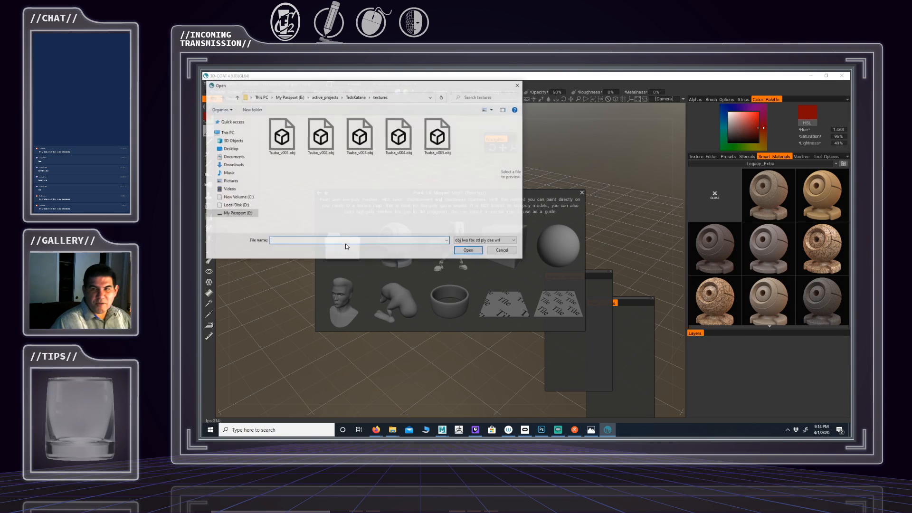
{"action": "left_click", "coordinate": [434, 139]}
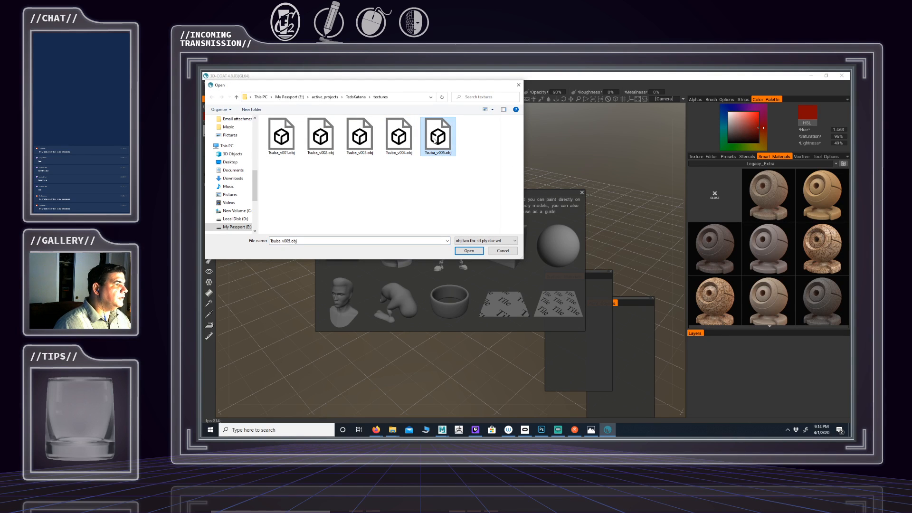
{"action": "left_click", "coordinate": [468, 251]}
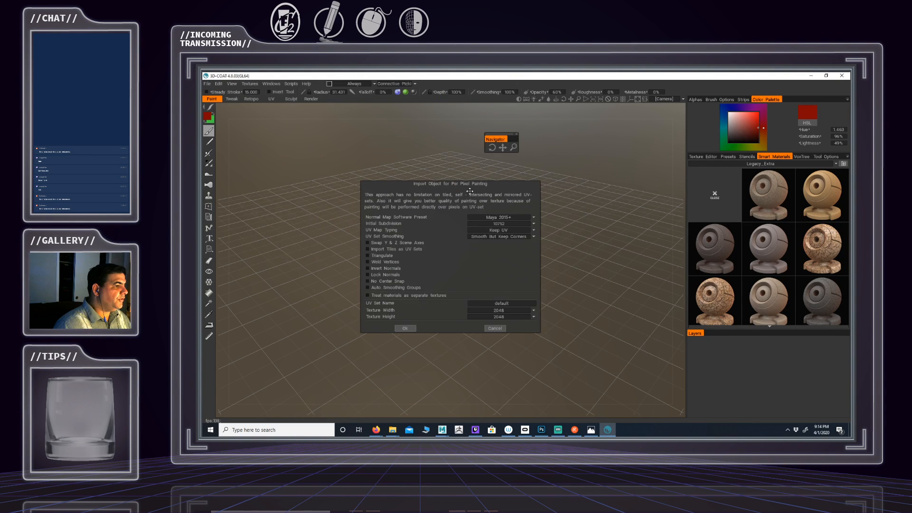
Import the tsuba with a 4096 × 4096 texture, keeping UV set smoothing at Smooth But Keep Corners
{"action": "left_click", "coordinate": [504, 236]}
{"action": "left_click", "coordinate": [491, 264]}
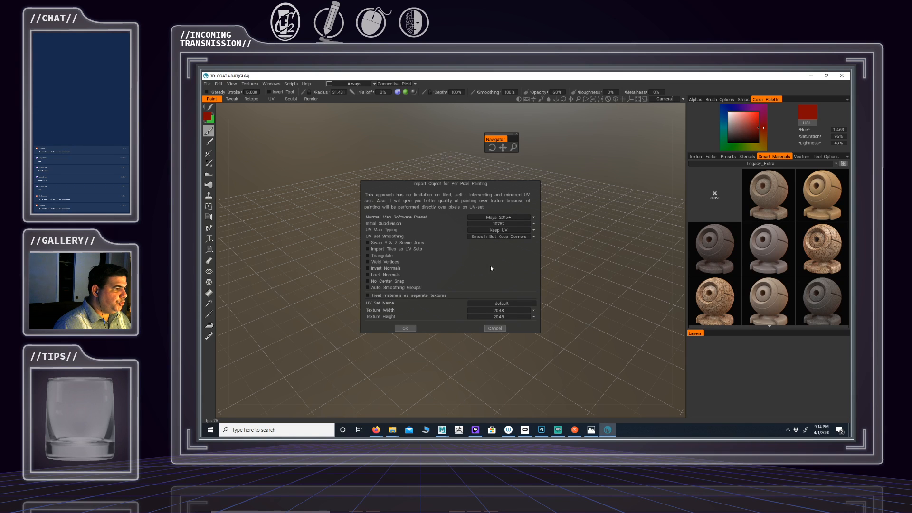
{"action": "left_click", "coordinate": [491, 313]}
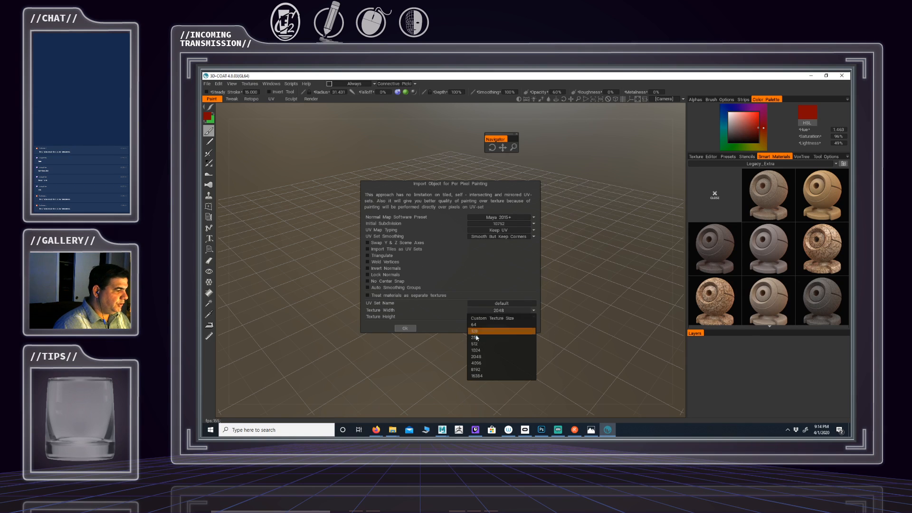
{"action": "left_click", "coordinate": [475, 359]}
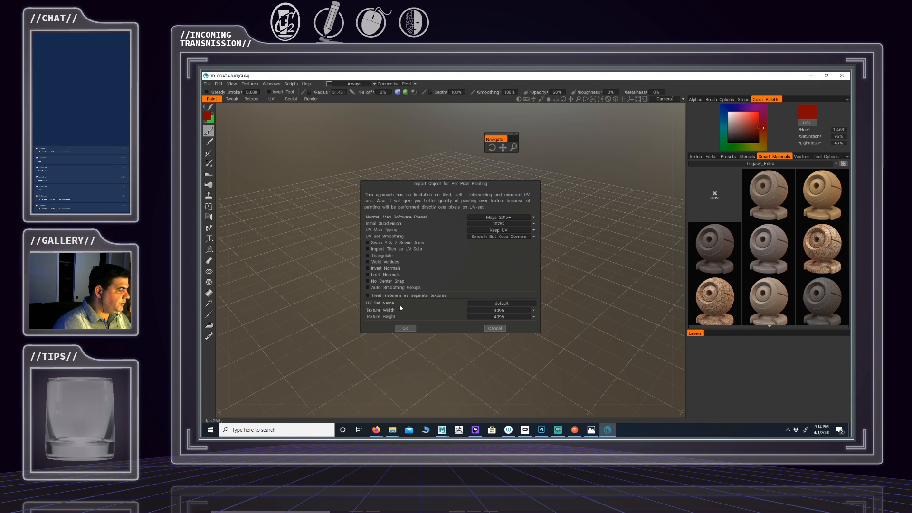
{"action": "left_click", "coordinate": [406, 329]}
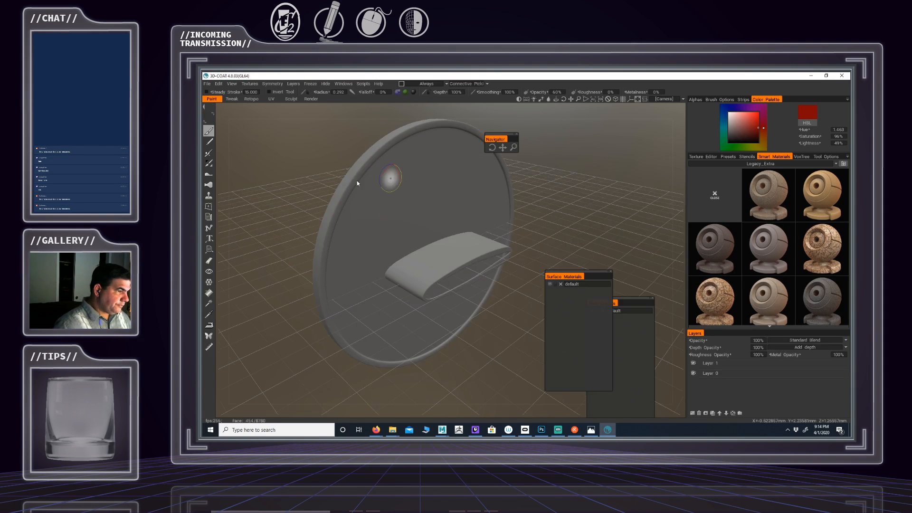
Inspect the imported tsuba's shape and import CLR_Tsuba_002.png as its Color/Albedo map
{"action": "left_click_drag", "start_coordinate": [437, 216], "coordinate": [515, 209], "text": "alt"}
{"action": "left_click_drag", "start_coordinate": [472, 215], "coordinate": [451, 187], "text": "alt"}
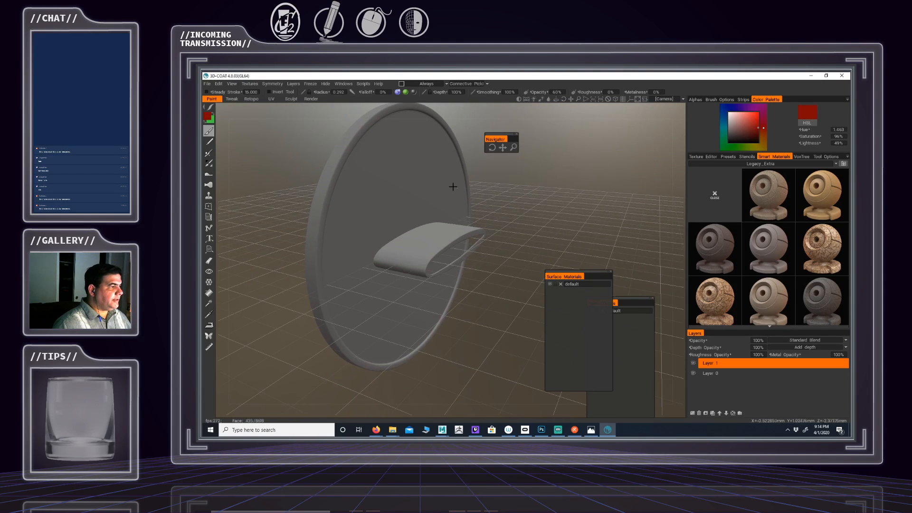
{"action": "left_click_drag", "start_coordinate": [515, 198], "coordinate": [467, 191], "text": "alt"}
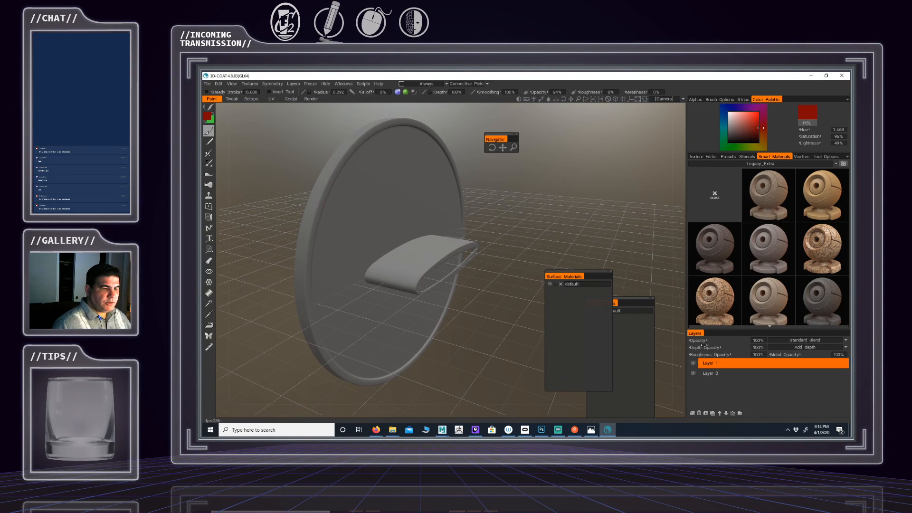
{"action": "left_click", "coordinate": [254, 84]}
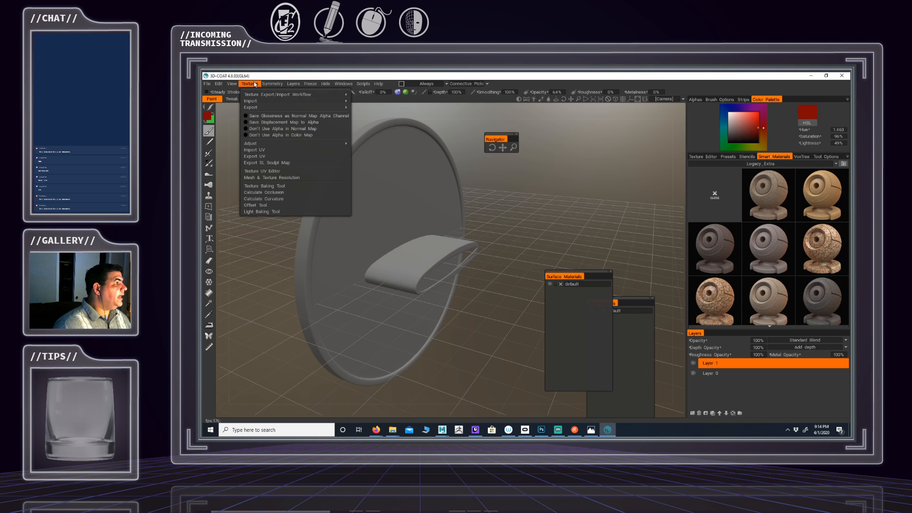
{"action": "mouse_move", "coordinate": [266, 101]}
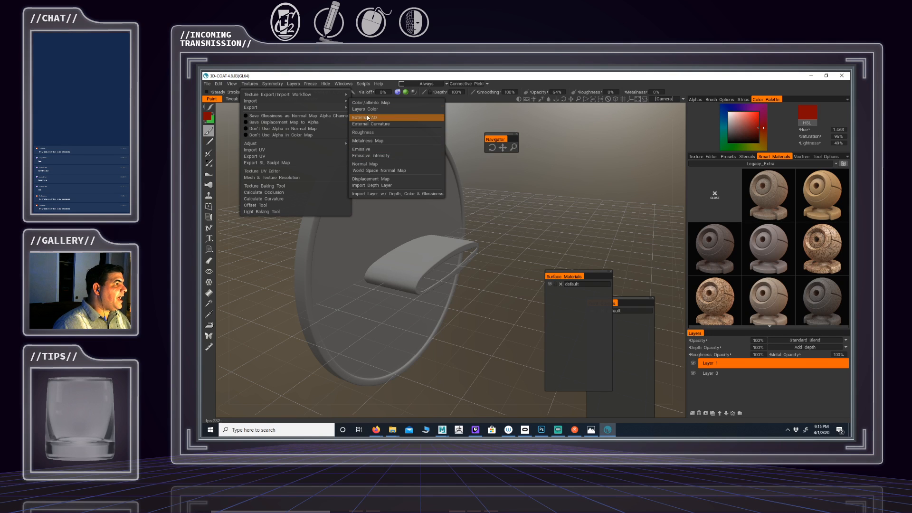
{"action": "left_click", "coordinate": [367, 103]}
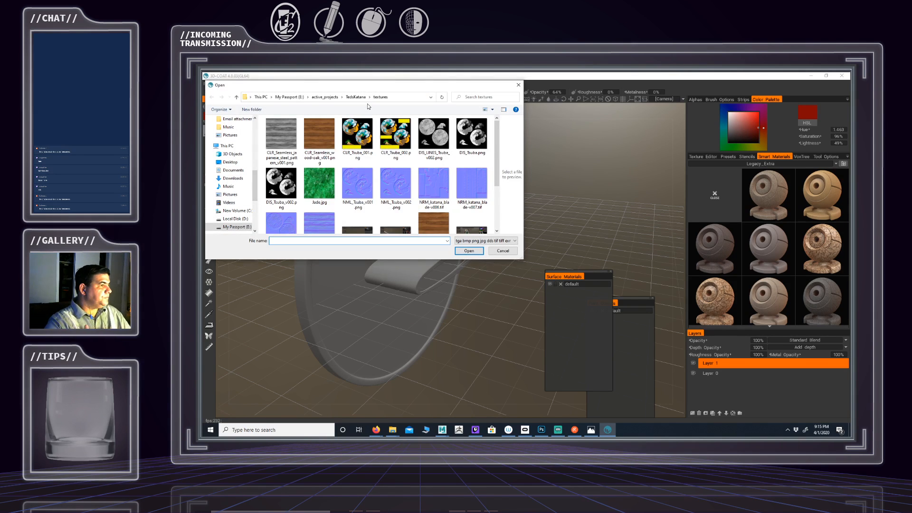
{"action": "left_click", "coordinate": [395, 135]}
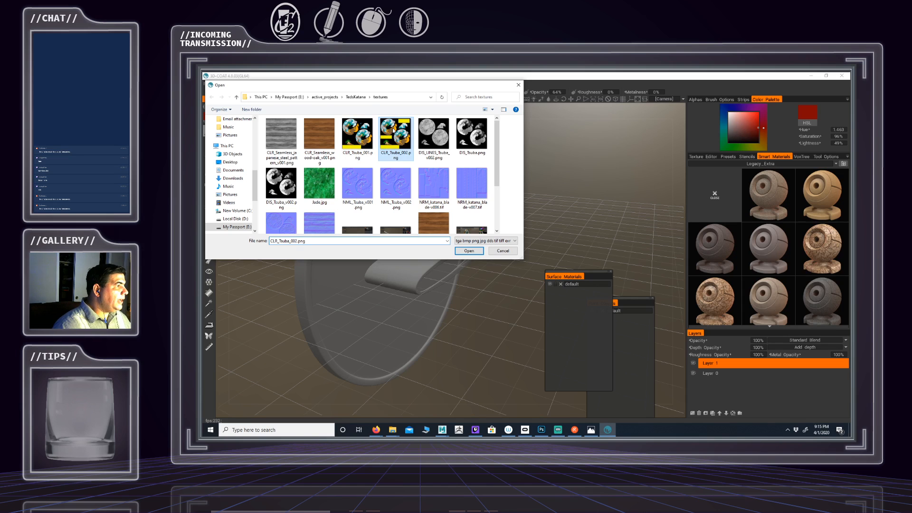
{"action": "left_click", "coordinate": [462, 251]}
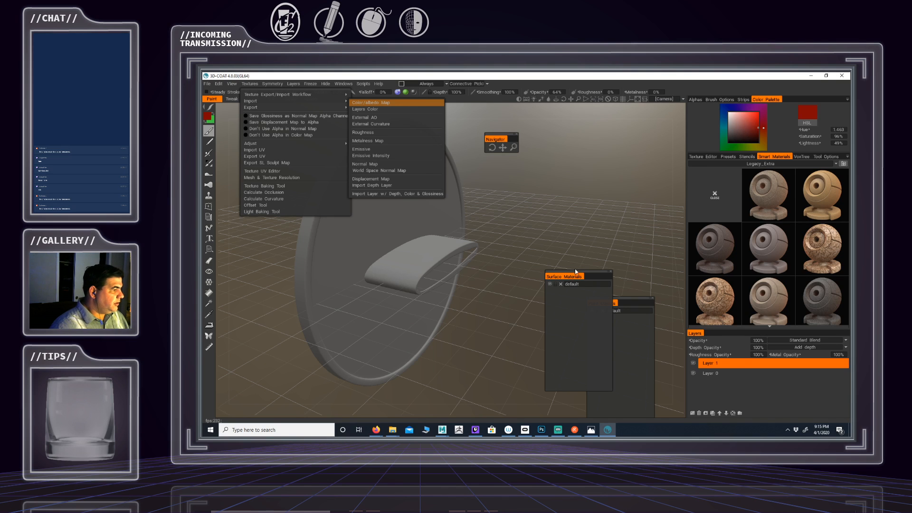
{"action": "left_click", "coordinate": [575, 431]}
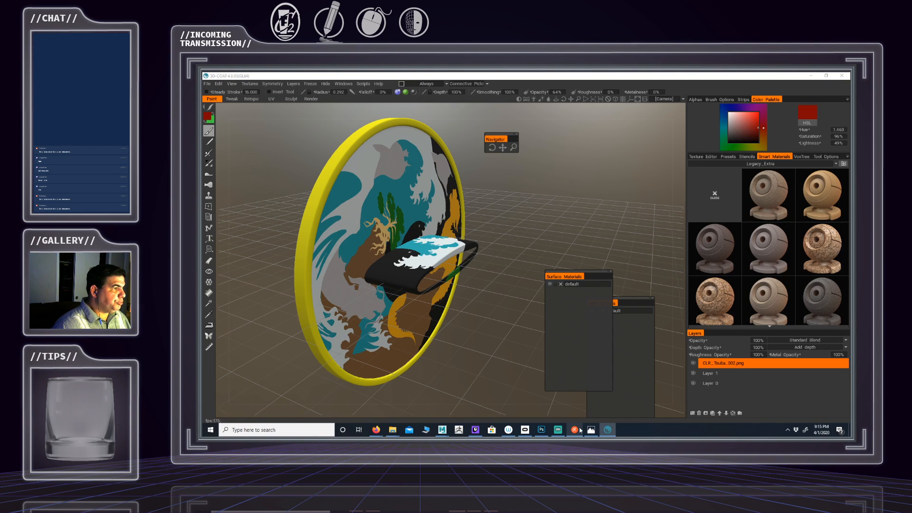
{"action": "left_click", "coordinate": [575, 434]}
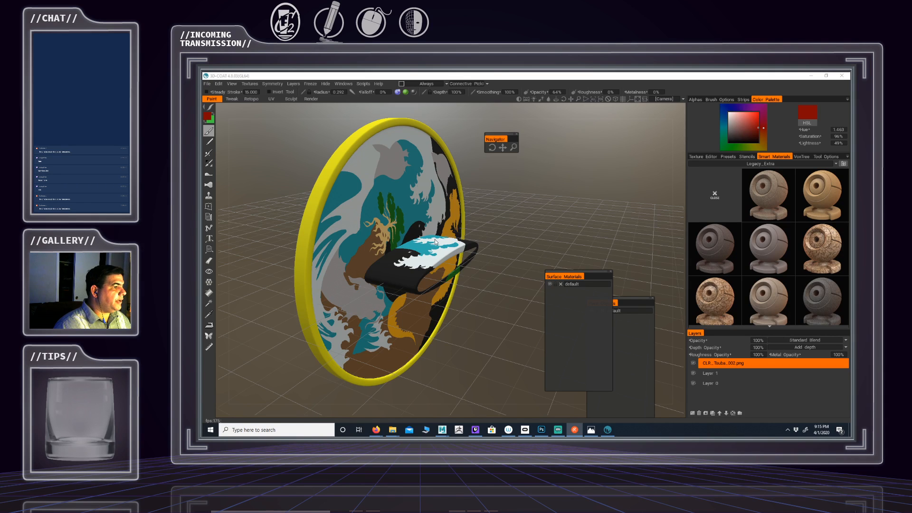
{"action": "left_click", "coordinate": [576, 433]}
{"action": "left_click", "coordinate": [576, 433]}
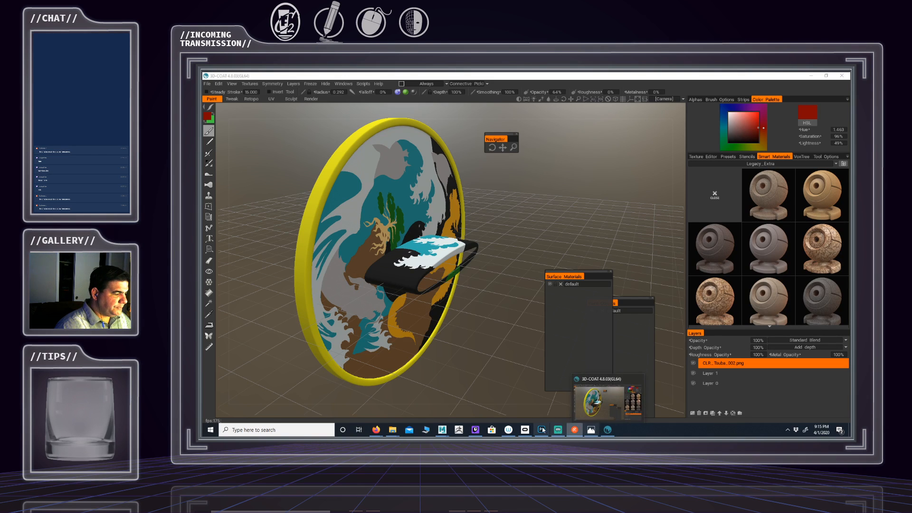
Switch to Maya and close it, saving the changes to the katana scene
{"action": "left_click", "coordinate": [444, 430]}
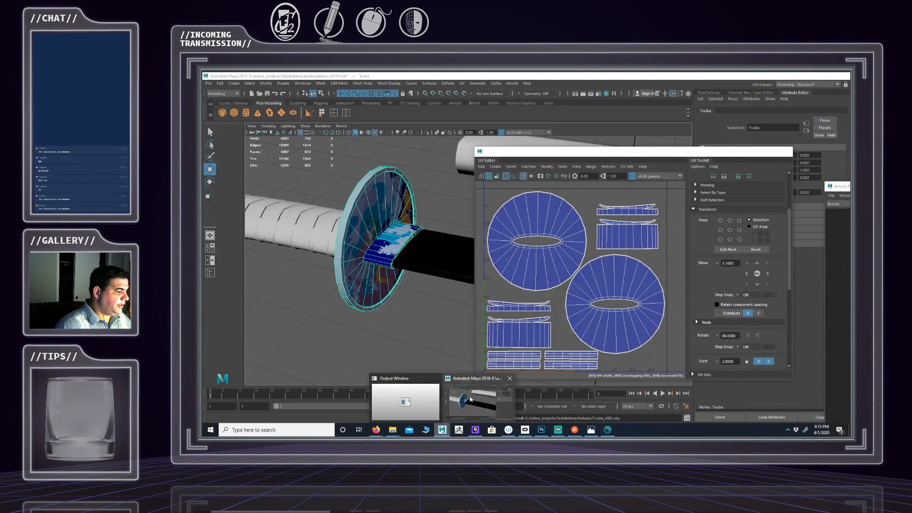
{"action": "left_click", "coordinate": [472, 384]}
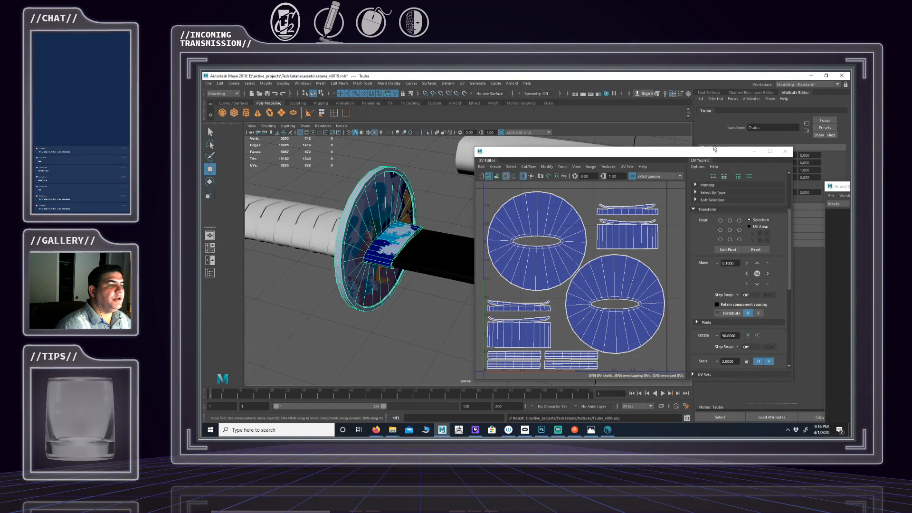
{"action": "left_click", "coordinate": [843, 76]}
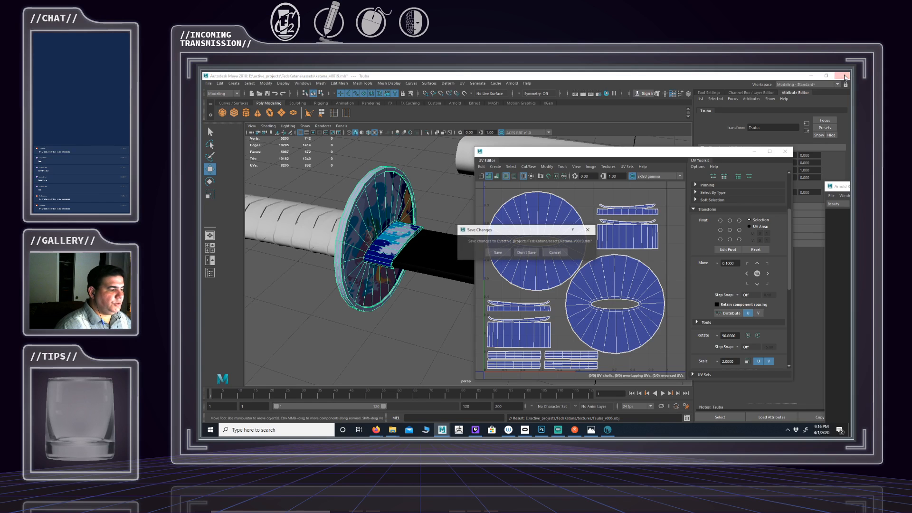
{"action": "left_click", "coordinate": [497, 252]}
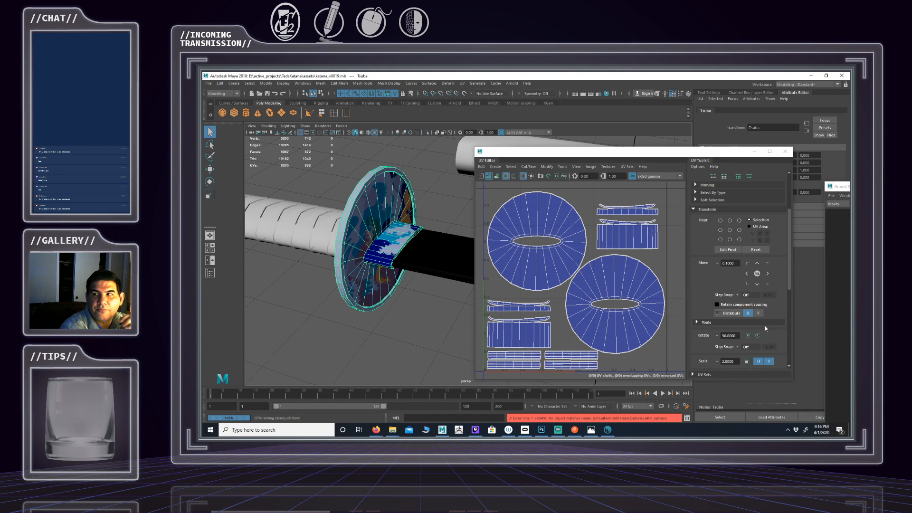
Switch back to 3D-Coat and examine the tsuba's color map and UV layout in the Texture Editor
{"action": "key", "text": "alt+Tab"}
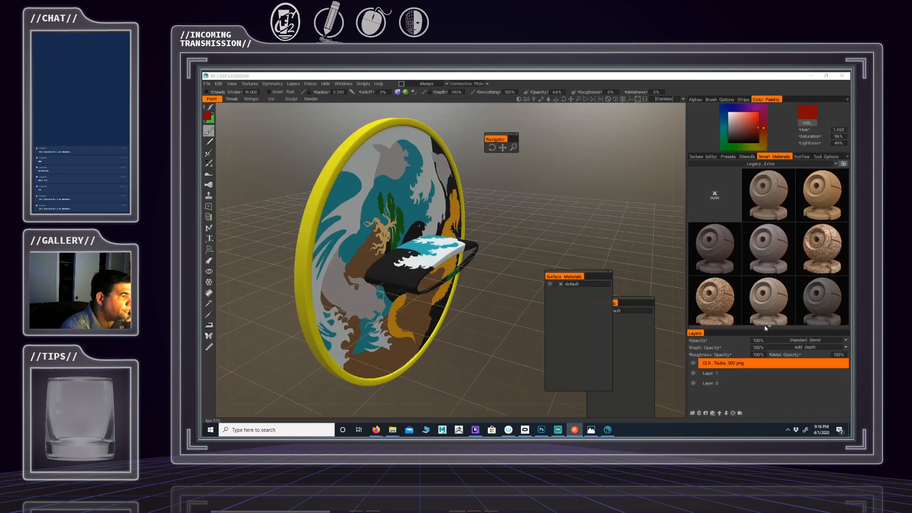
{"action": "left_click", "coordinate": [504, 77]}
{"action": "left_click_drag", "start_coordinate": [515, 218], "coordinate": [484, 211]}
{"action": "middle_click_drag", "start_coordinate": [484, 210], "coordinate": [430, 228]}
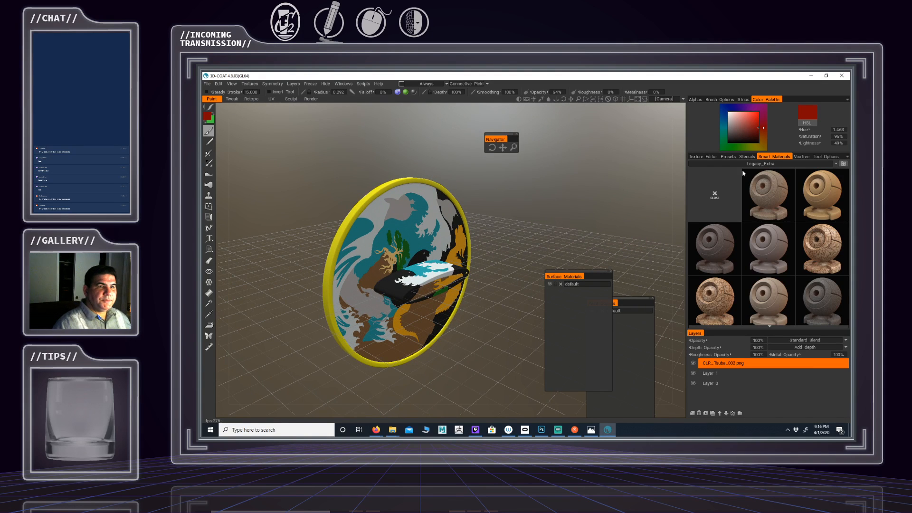
{"action": "left_click", "coordinate": [699, 158]}
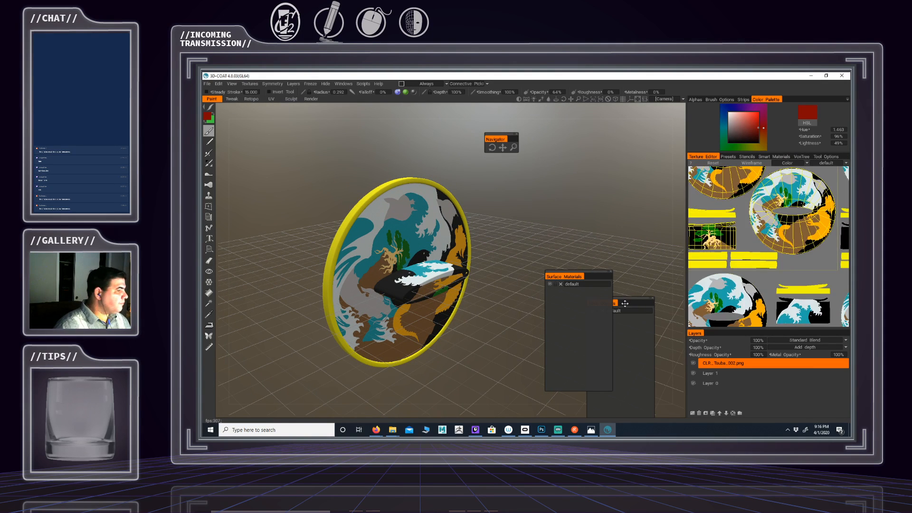
{"action": "middle_click_drag", "start_coordinate": [765, 237], "coordinate": [768, 264]}
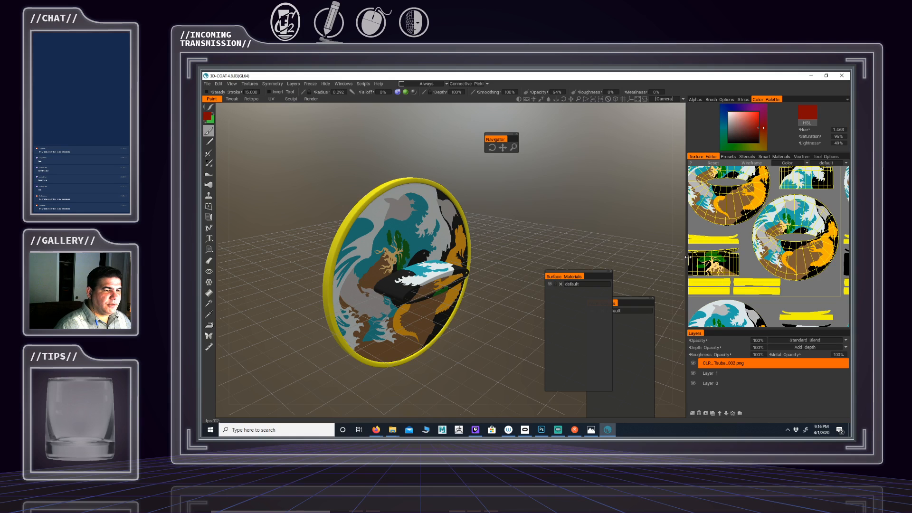
Activate the Magic Wand freeze tool and enable Use Color (albedo) Tolerance for it
{"action": "middle_click_drag", "start_coordinate": [471, 289], "coordinate": [483, 267], "text": "alt"}
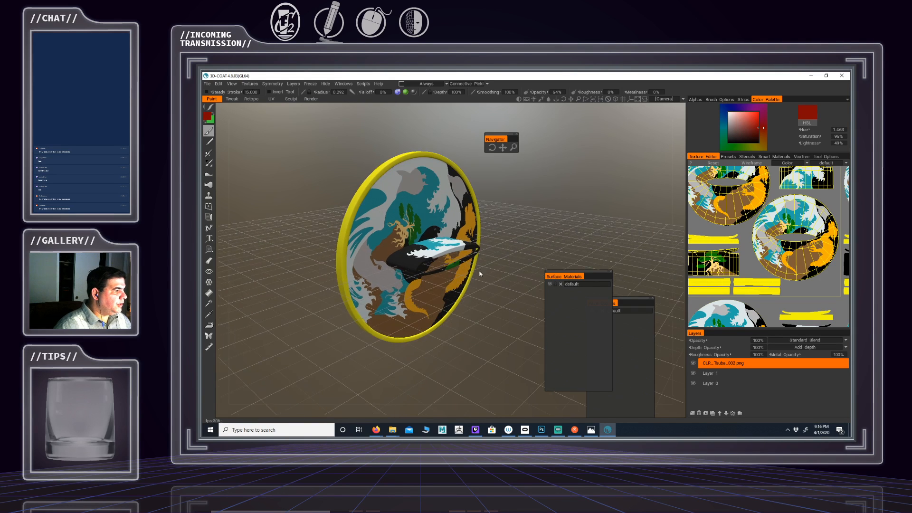
{"action": "left_click_drag", "start_coordinate": [456, 280], "coordinate": [415, 222], "text": "alt"}
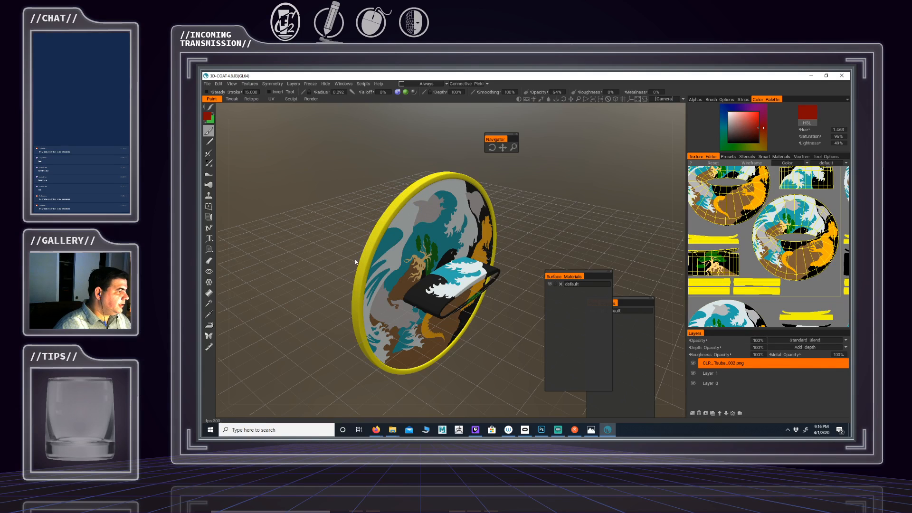
{"action": "mouse_move", "coordinate": [356, 287]}
{"action": "left_mouse_down", "text": "alt"}
{"action": "mouse_move", "coordinate": [465, 246]}
{"action": "mouse_move", "coordinate": [449, 246]}
{"action": "mouse_move", "coordinate": [493, 240]}
{"action": "mouse_move", "coordinate": [429, 251]}
{"action": "mouse_move", "coordinate": [553, 232]}
{"action": "mouse_move", "coordinate": [483, 230]}
{"action": "left_mouse_up", "text": "alt"}
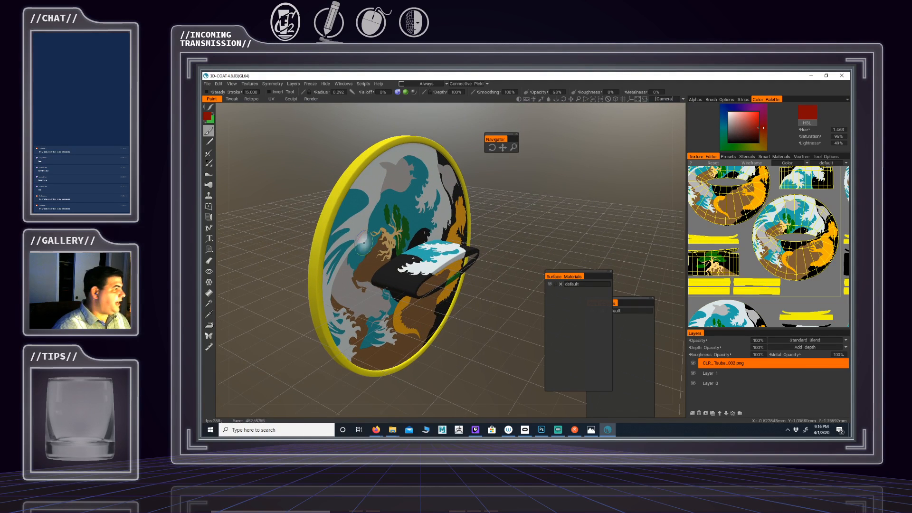
{"action": "left_click", "coordinate": [210, 304]}
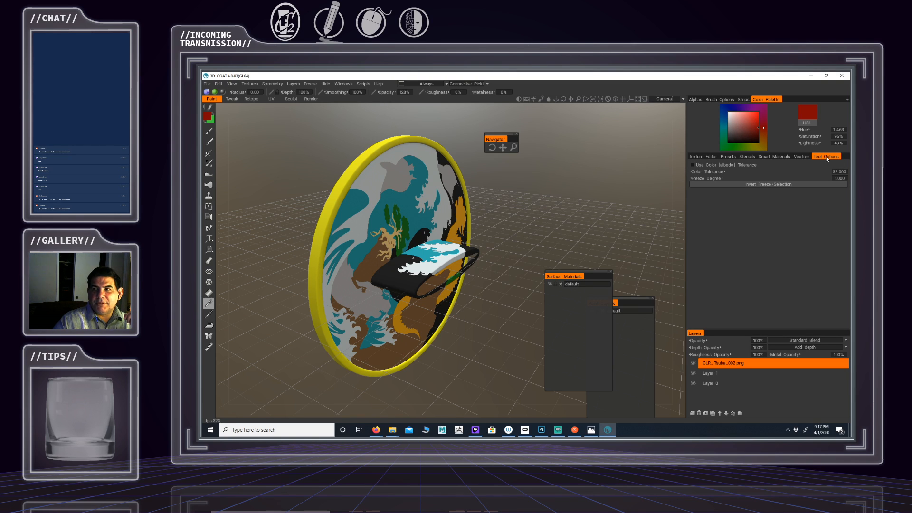
{"action": "left_click", "coordinate": [692, 166]}
Freeze all the yellow areas of the tsuba, its inner collar and outer rim, using their islands in the UV layout
{"action": "left_click", "coordinate": [710, 157]}
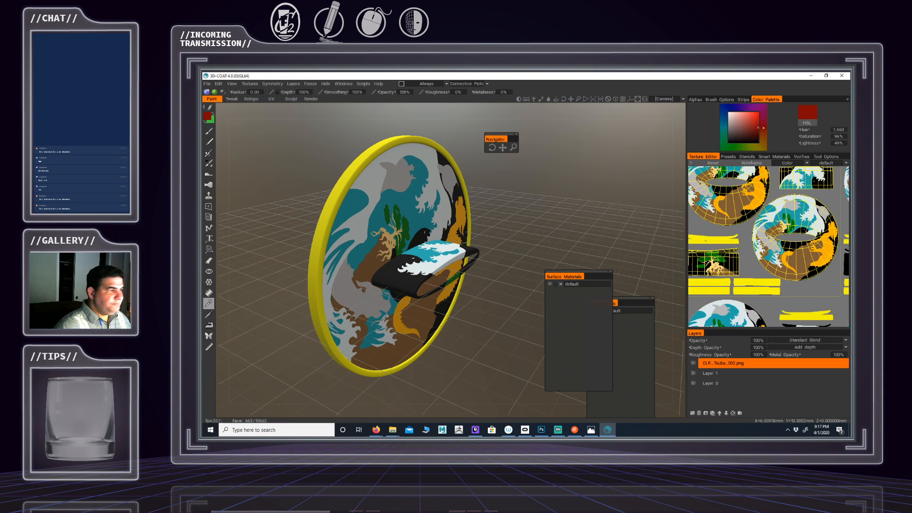
{"action": "left_click_drag", "start_coordinate": [406, 250], "coordinate": [429, 247], "text": "alt"}
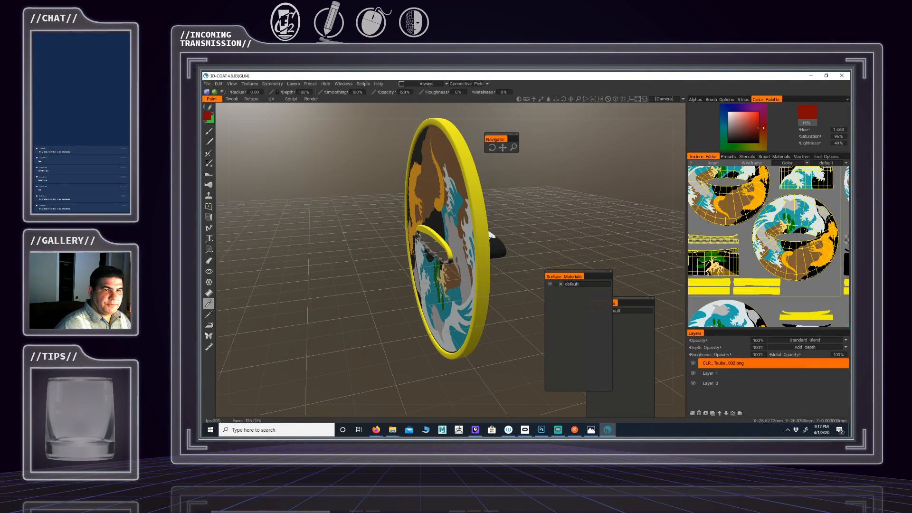
{"action": "middle_click_drag", "start_coordinate": [798, 223], "coordinate": [760, 270], "text": "alt"}
{"action": "left_click", "coordinate": [768, 202]}
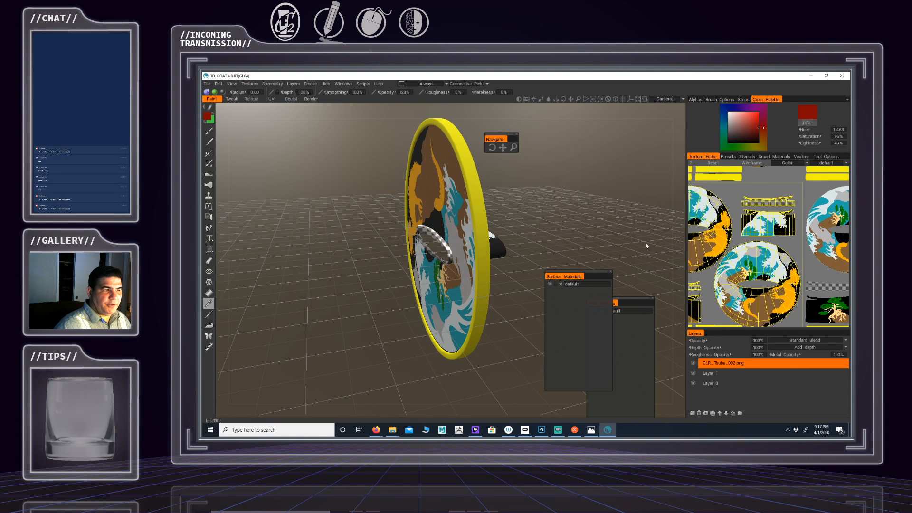
{"action": "middle_click_drag", "start_coordinate": [722, 302], "coordinate": [797, 234], "text": "alt"}
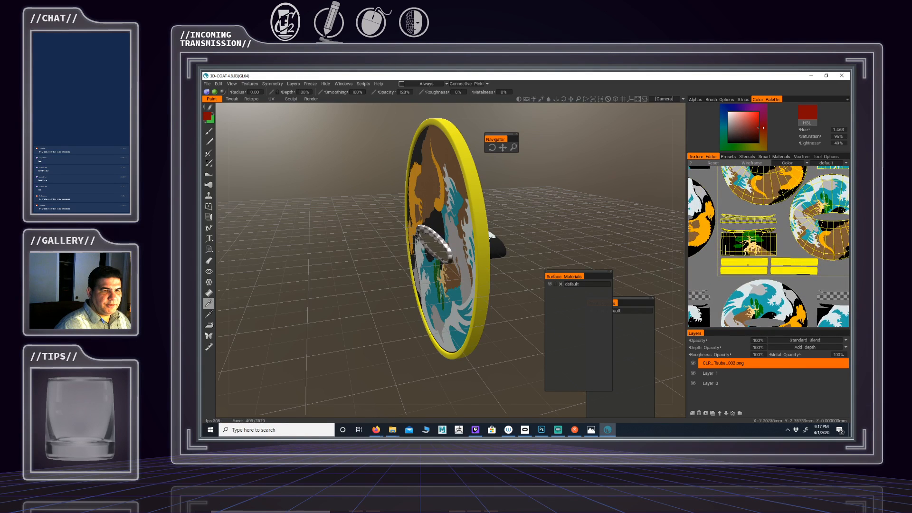
{"action": "left_click", "coordinate": [747, 264]}
{"action": "left_click", "coordinate": [798, 263]}
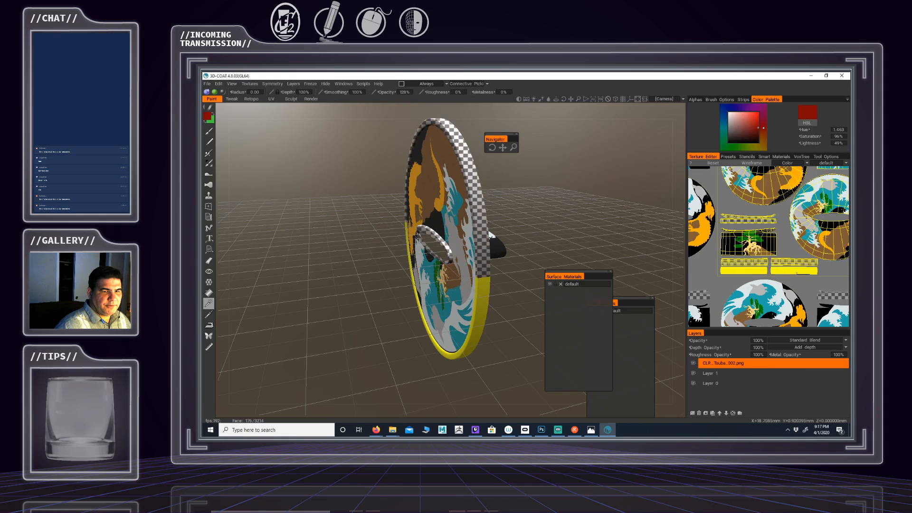
{"action": "left_click", "coordinate": [802, 272]}
{"action": "left_click", "coordinate": [751, 271]}
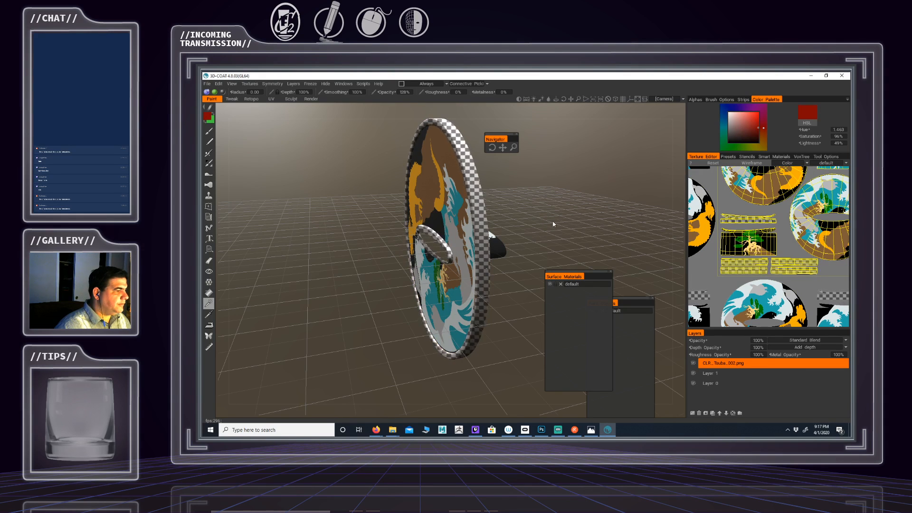
Invert the freeze so only the tsuba's yellow rim and collar stay paintable, and check it from both sides
{"action": "left_click_drag", "start_coordinate": [552, 225], "coordinate": [445, 227], "text": "alt"}
{"action": "middle_click_drag", "start_coordinate": [561, 209], "coordinate": [435, 226], "text": "alt"}
{"action": "left_click_drag", "start_coordinate": [442, 209], "coordinate": [479, 220], "text": "alt"}
{"action": "middle_click_drag", "start_coordinate": [479, 220], "coordinate": [461, 227], "text": "alt"}
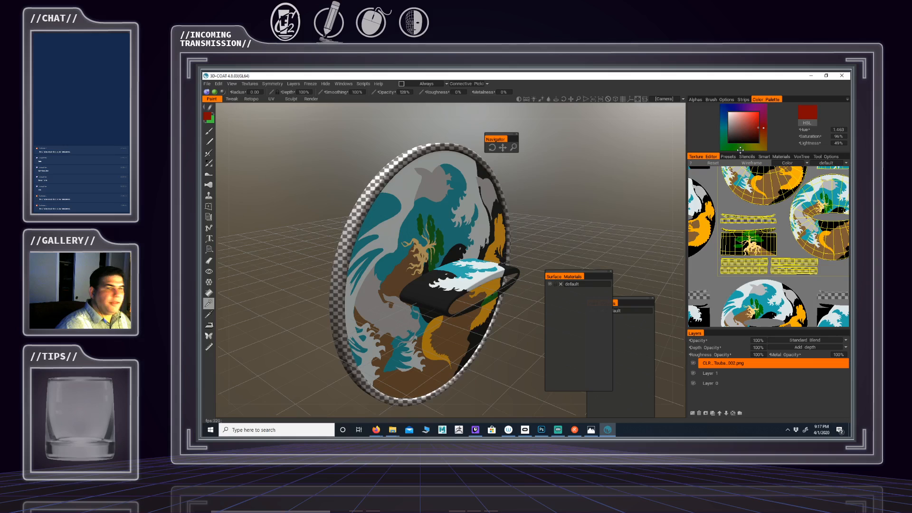
{"action": "left_click", "coordinate": [829, 157]}
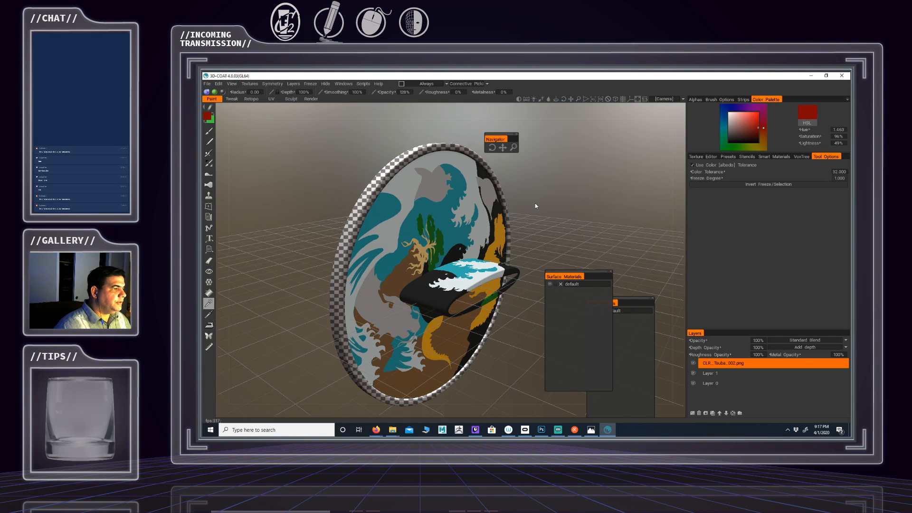
{"action": "key", "text": "ctrl+shift+i"}
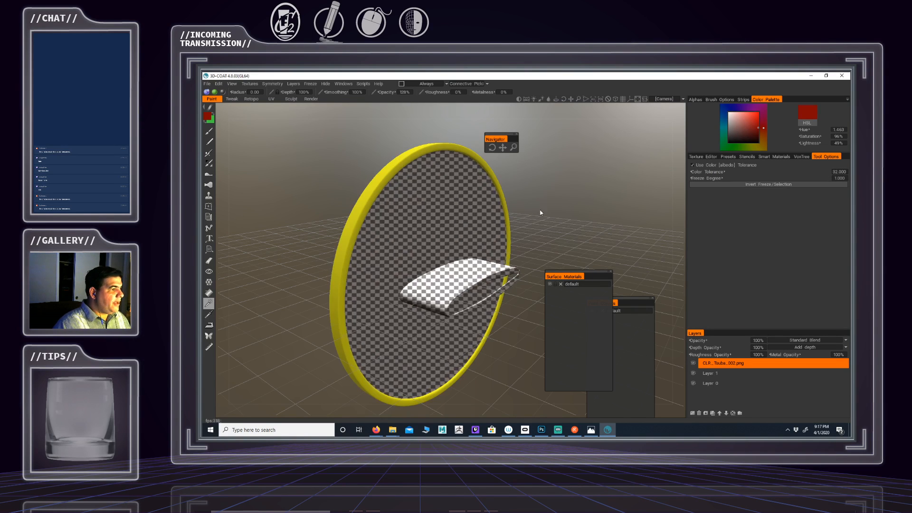
{"action": "left_click_drag", "start_coordinate": [554, 222], "coordinate": [444, 168]}
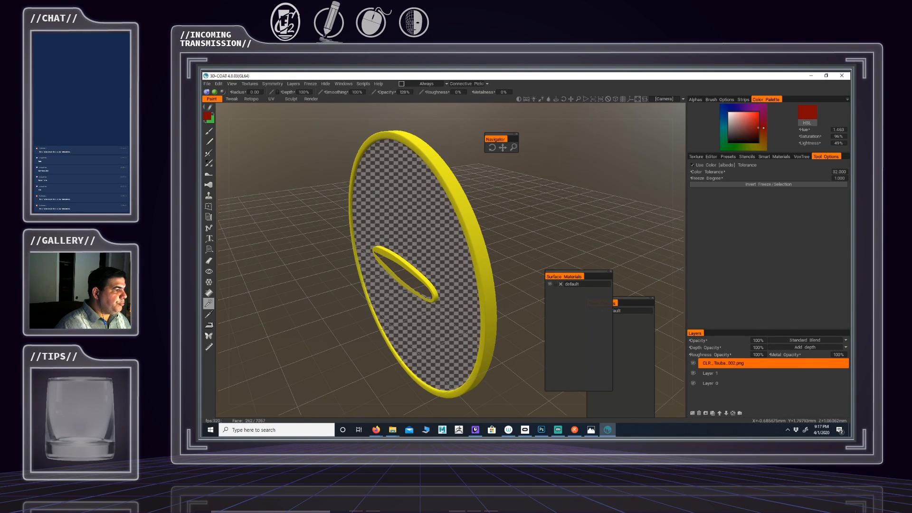
{"action": "left_click_drag", "start_coordinate": [510, 221], "coordinate": [488, 201]}
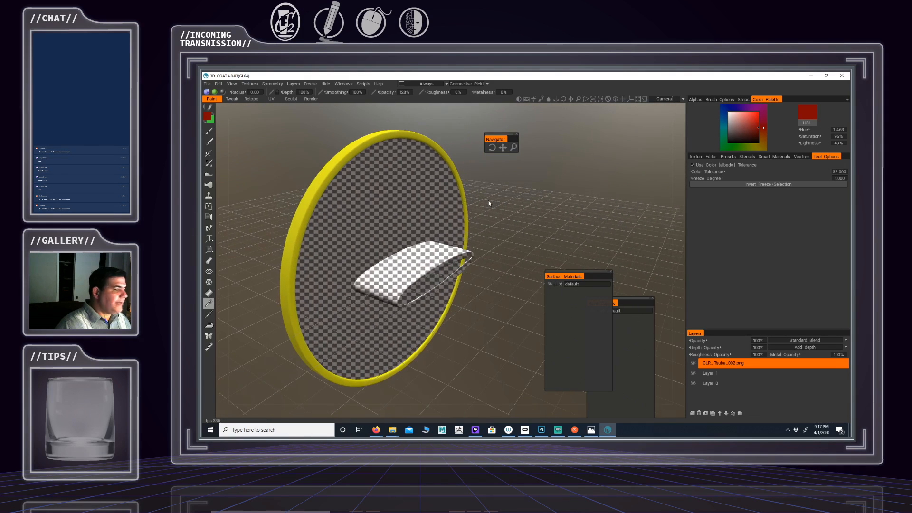
Add a new layer above CLR_Tsuba_002.png and name it GOLD
{"action": "left_click", "coordinate": [692, 412]}
{"action": "double_click", "coordinate": [713, 363]}
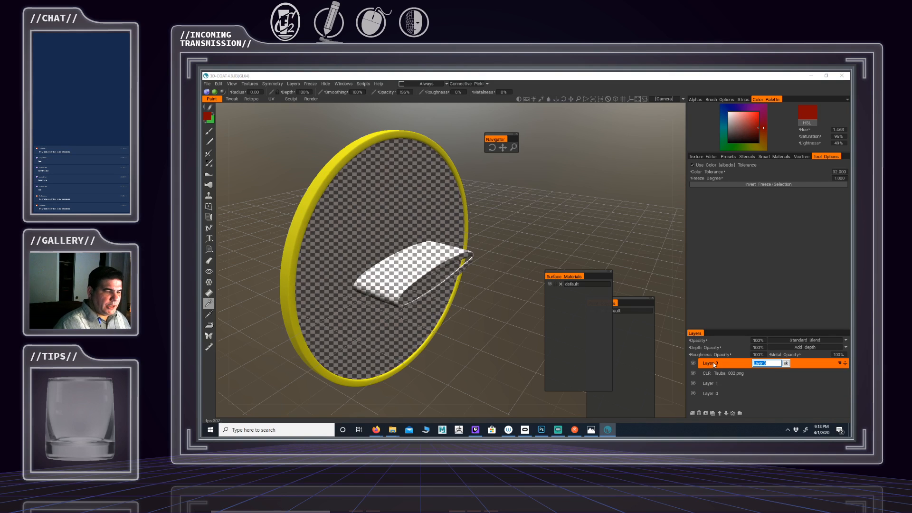
{"action": "type", "text": "GOLD"}
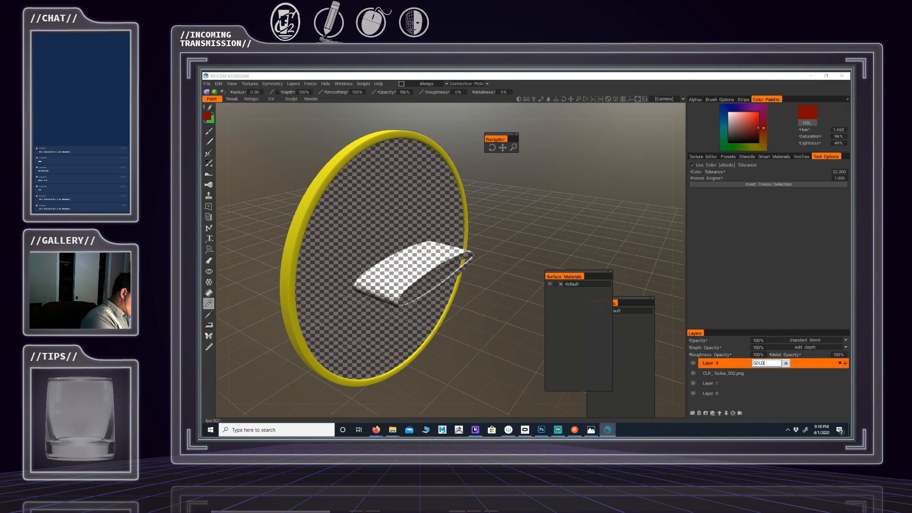
{"action": "key", "text": "Return"}
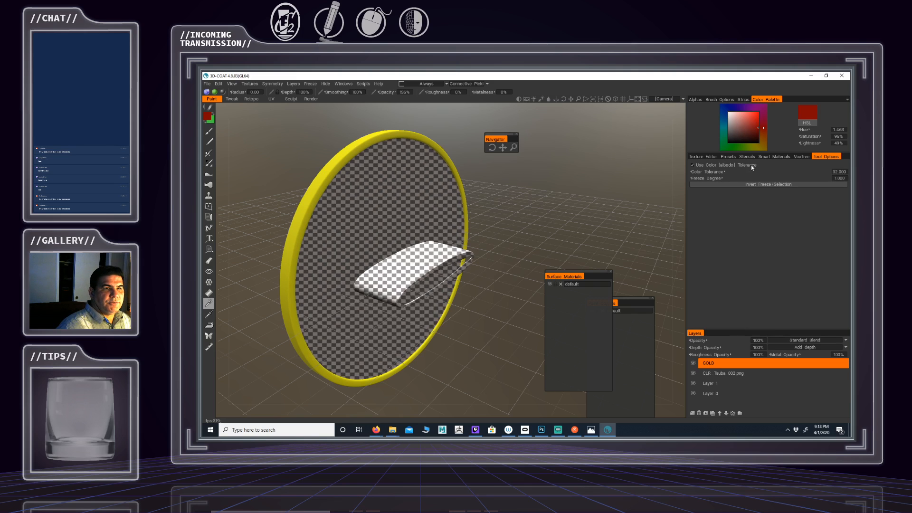
Select the gold_rough smart material from the metals collection
{"action": "left_click", "coordinate": [773, 158]}
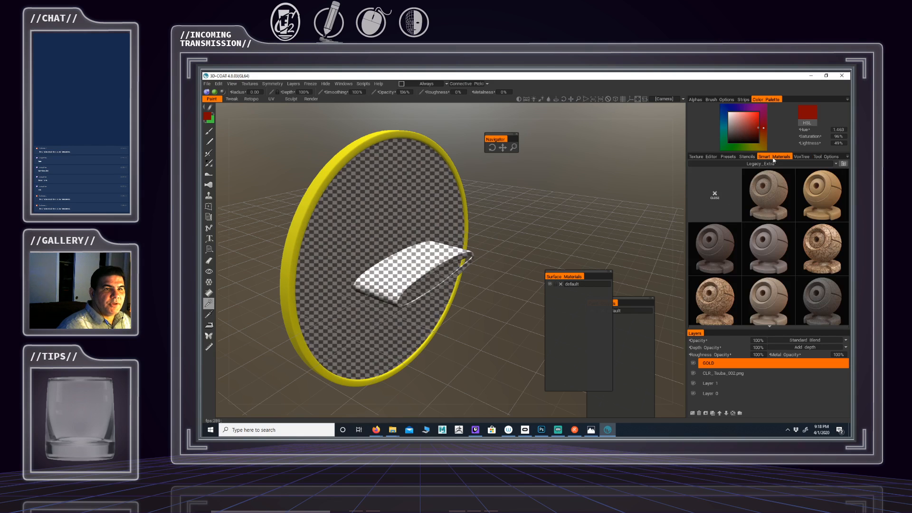
{"action": "left_click", "coordinate": [738, 164]}
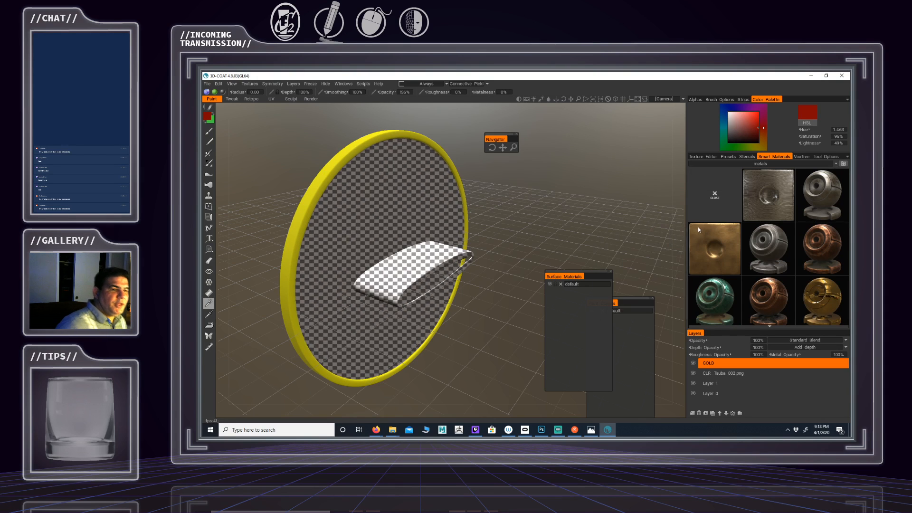
{"action": "scroll", "coordinate": [764, 258], "scroll_direction": "down", "scroll_amount": 1}
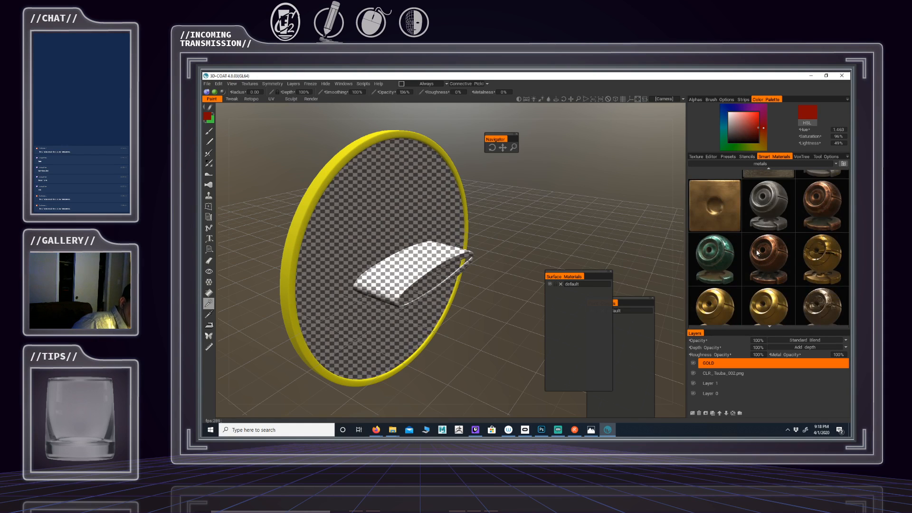
{"action": "scroll", "coordinate": [757, 252], "scroll_direction": "down", "scroll_amount": 1}
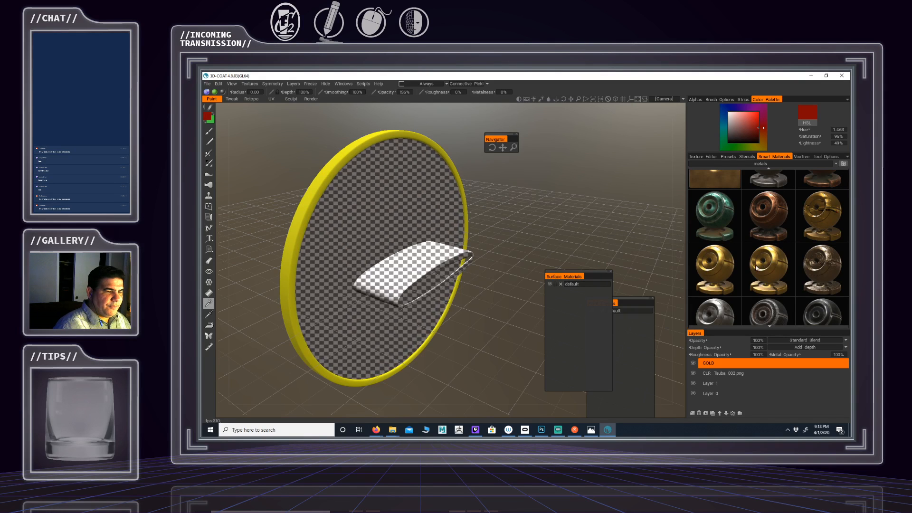
{"action": "mouse_move", "coordinate": [715, 272]}
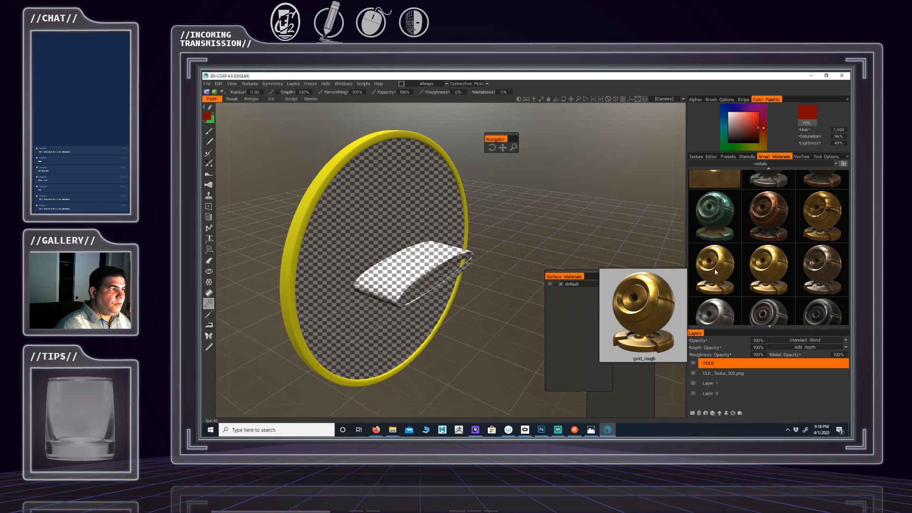
{"action": "left_click", "coordinate": [717, 273]}
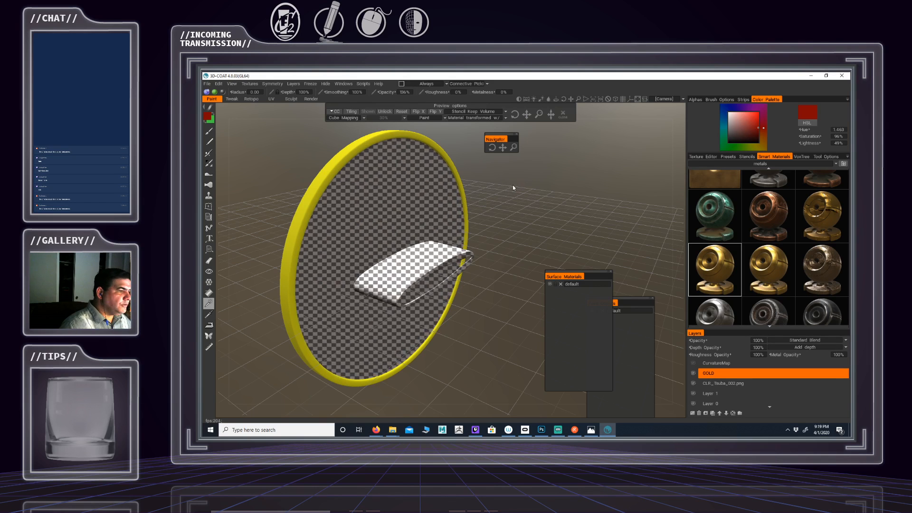
Fill the whole GOLD layer with the gold_rough material over the unfrozen yellow areas
{"action": "middle_click_drag", "start_coordinate": [508, 194], "coordinate": [557, 208]}
{"action": "left_click_drag", "start_coordinate": [555, 208], "coordinate": [461, 158]}
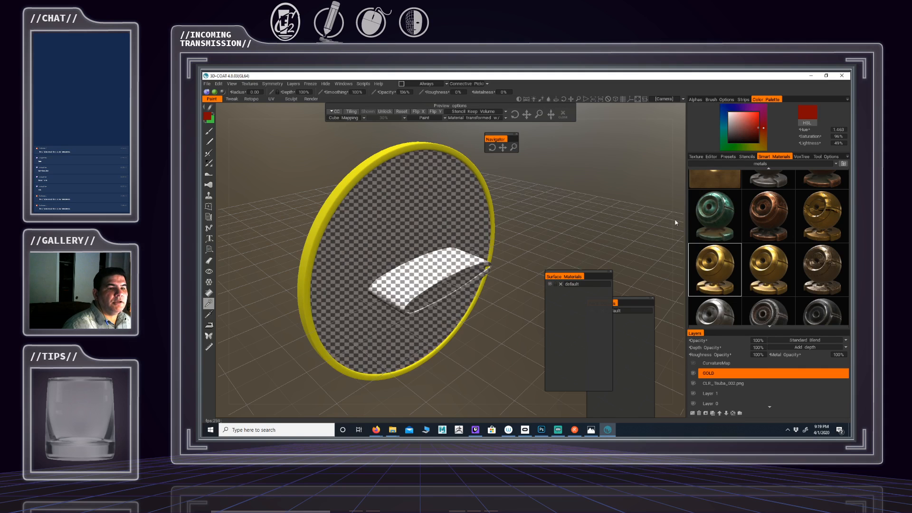
{"action": "right_click", "coordinate": [710, 374]}
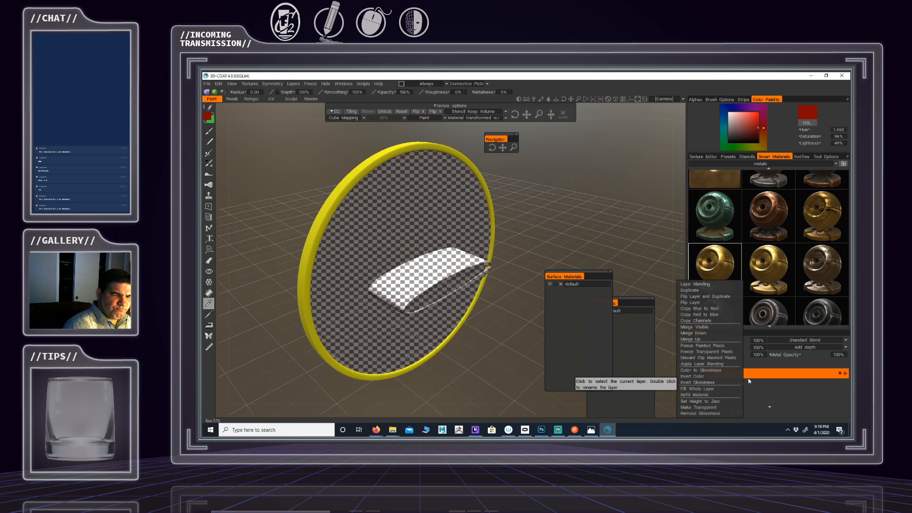
{"action": "right_click", "coordinate": [712, 261]}
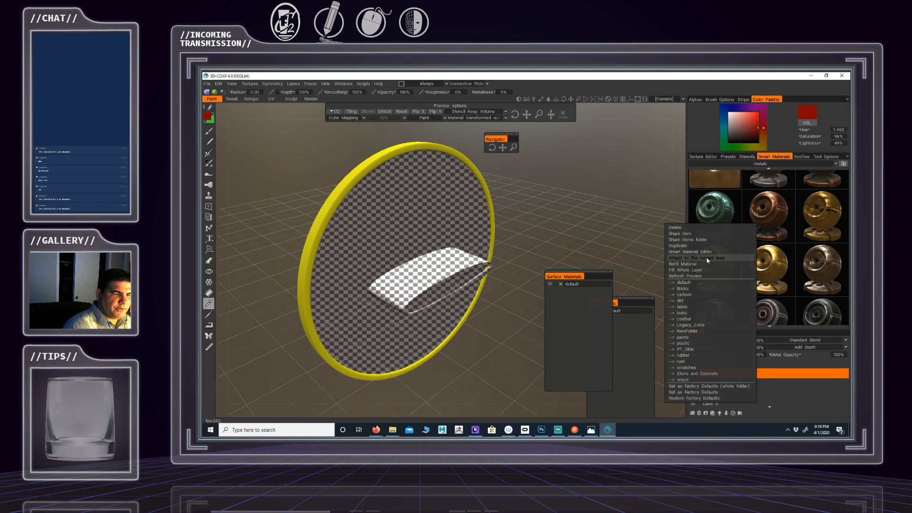
{"action": "left_click", "coordinate": [674, 270]}
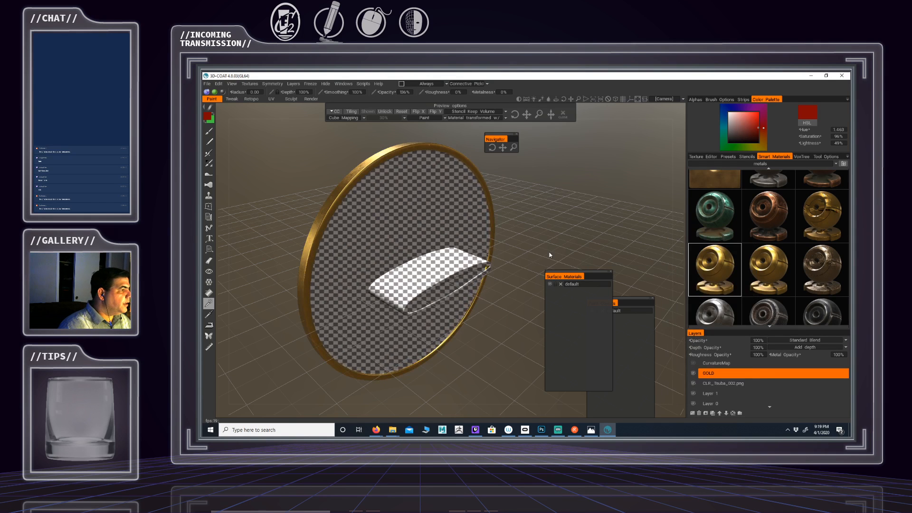
Inspect the gold rim from several angles, clear the freeze and show the UV layout in the Texture Editor again
{"action": "left_click_drag", "start_coordinate": [514, 259], "coordinate": [568, 273], "text": "alt"}
{"action": "middle_click_drag", "start_coordinate": [489, 211], "coordinate": [476, 234], "text": "alt"}
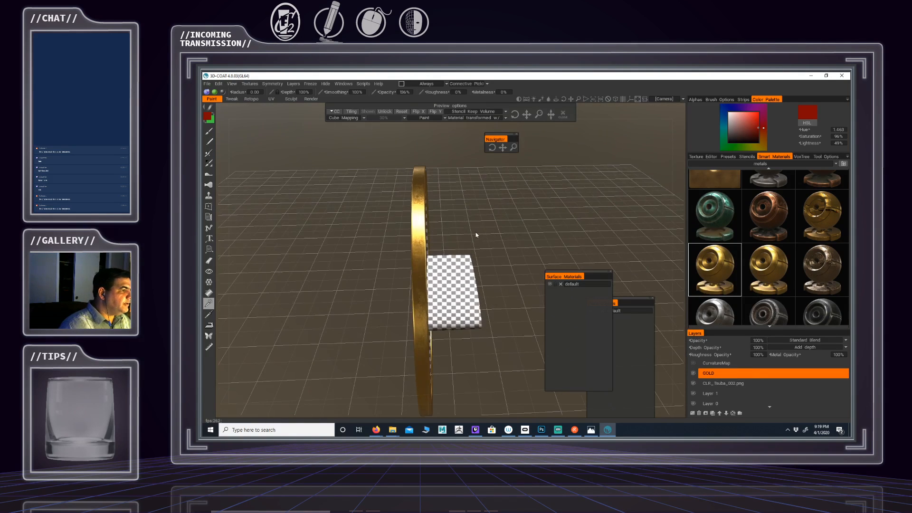
{"action": "left_click_drag", "start_coordinate": [476, 234], "coordinate": [505, 214], "text": "alt"}
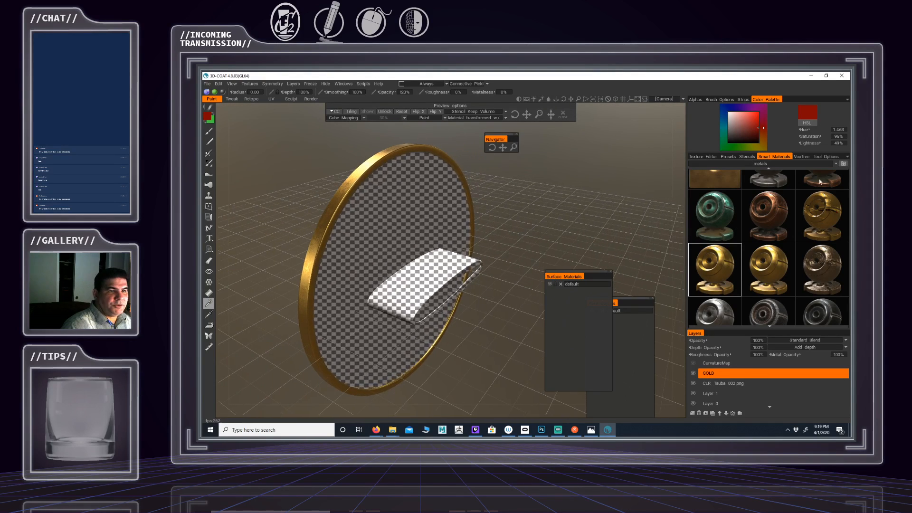
{"action": "left_click", "coordinate": [703, 156]}
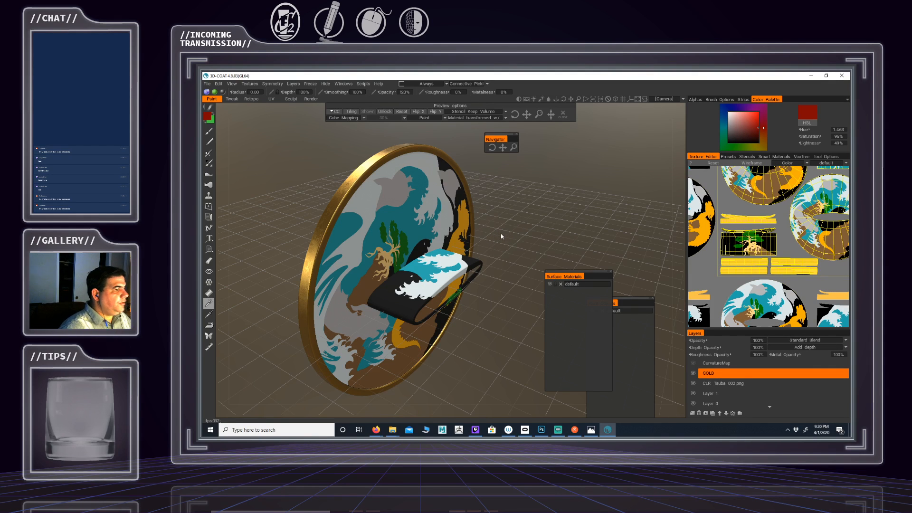
Freeze the teal area around the whisker beside the black region on the first tsuba face in the Texture Editor
{"action": "left_click_drag", "start_coordinate": [500, 234], "coordinate": [502, 232]}
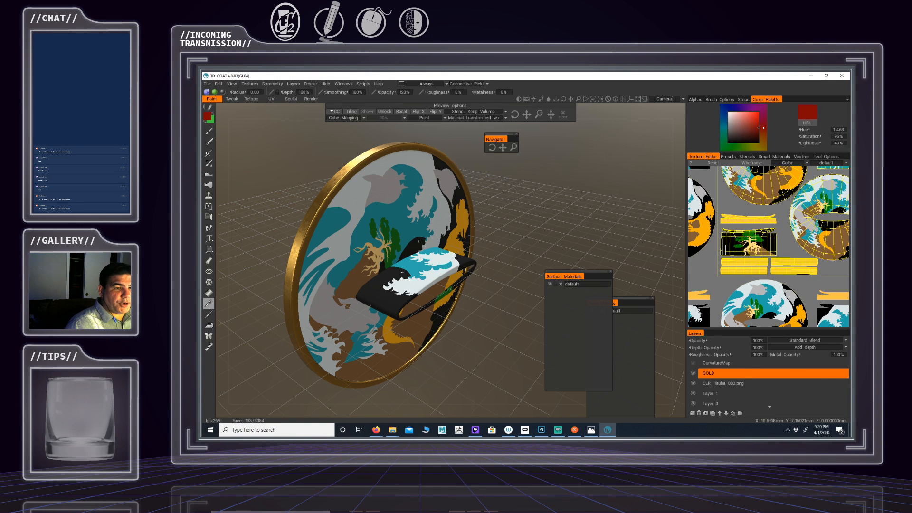
{"action": "middle_click_drag", "start_coordinate": [779, 228], "coordinate": [748, 295]}
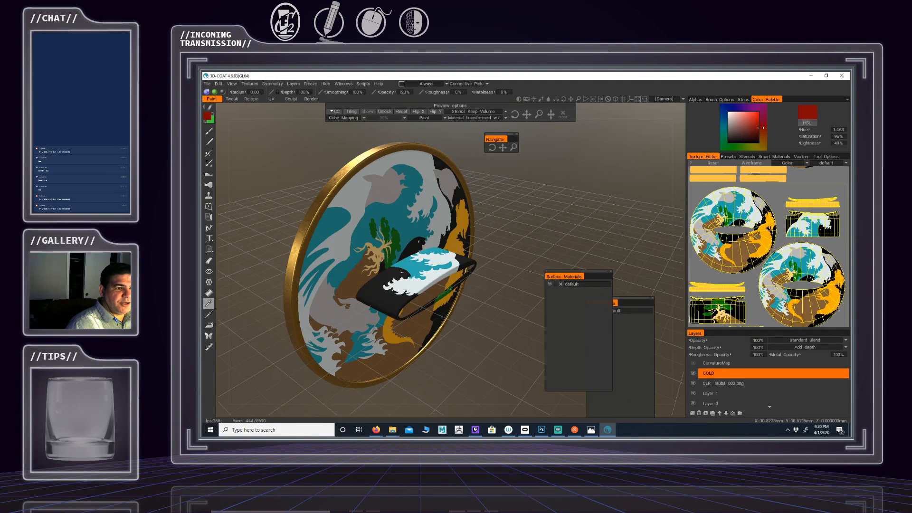
{"action": "scroll", "coordinate": [760, 247], "scroll_direction": "up", "scroll_amount": 3}
{"action": "middle_click_drag", "start_coordinate": [698, 235], "coordinate": [755, 239]}
{"action": "scroll", "coordinate": [754, 242], "scroll_direction": "up", "scroll_amount": 3}
{"action": "middle_click_drag", "start_coordinate": [753, 273], "coordinate": [794, 284]}
{"action": "scroll", "coordinate": [795, 282], "scroll_direction": "up", "scroll_amount": 4}
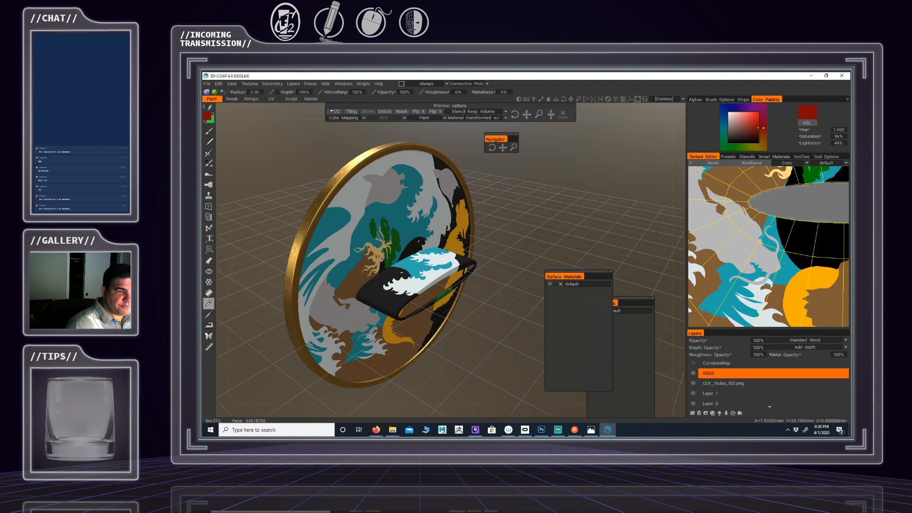
{"action": "scroll", "coordinate": [812, 261], "scroll_direction": "up", "scroll_amount": 1}
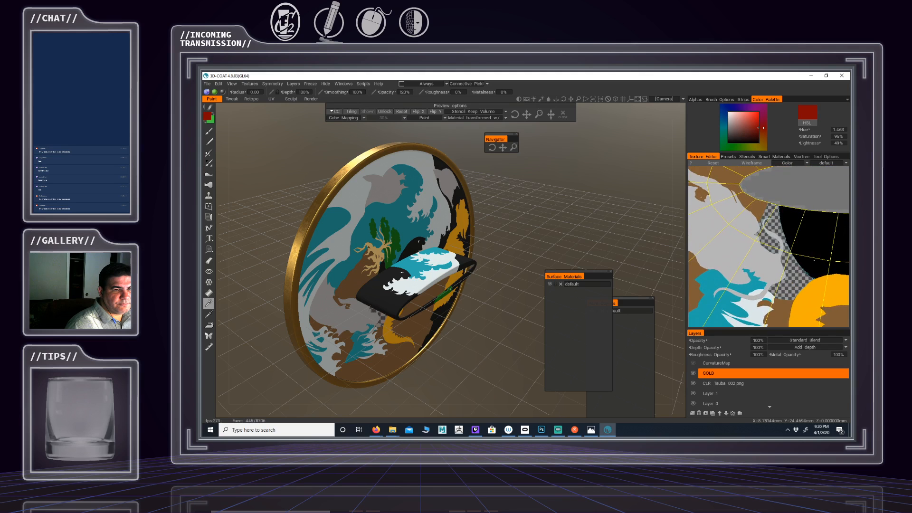
{"action": "scroll", "coordinate": [814, 264], "scroll_direction": "up", "scroll_amount": 2}
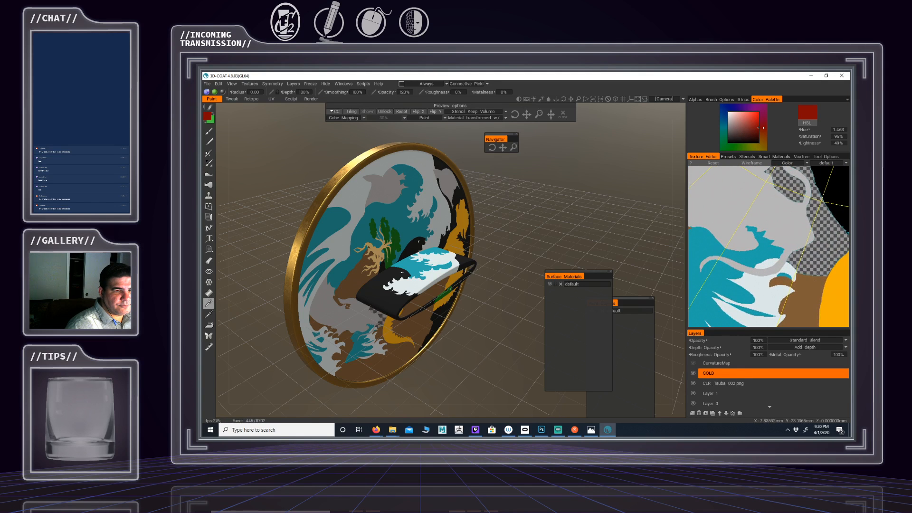
Freeze the teal areas of the breaking wave just below the whisker on the first tsuba face
{"action": "middle_click_drag", "start_coordinate": [817, 272], "coordinate": [817, 248]}
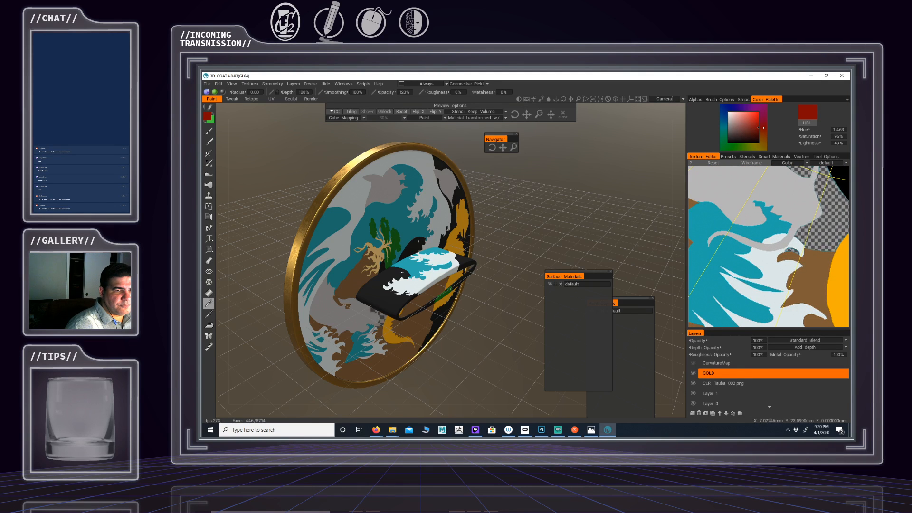
{"action": "left_click", "coordinate": [762, 225]}
{"action": "middle_click_drag", "start_coordinate": [770, 283], "coordinate": [784, 239]}
{"action": "left_click", "coordinate": [779, 245]}
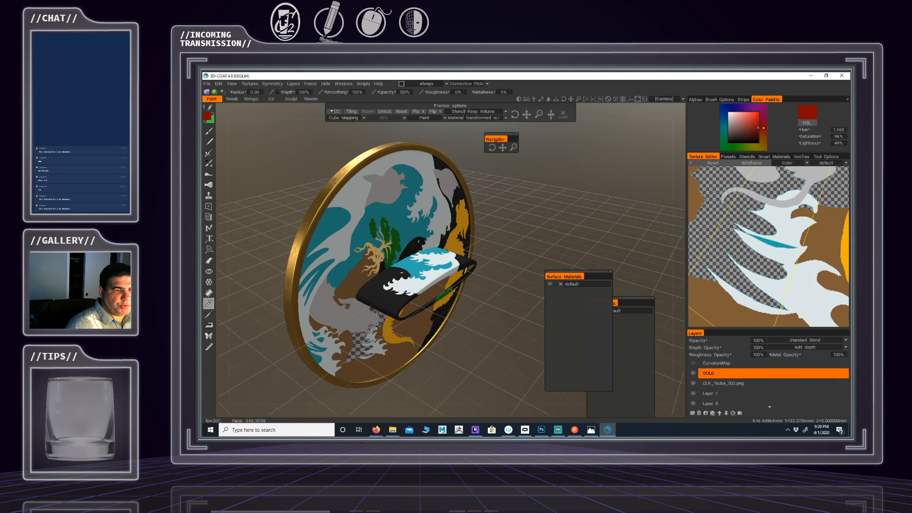
Freeze the teal patches inside the white wave at the lower outer edge of the first tsuba face, keeping the white unfrozen
{"action": "scroll", "coordinate": [778, 252], "scroll_direction": "down", "scroll_amount": 5}
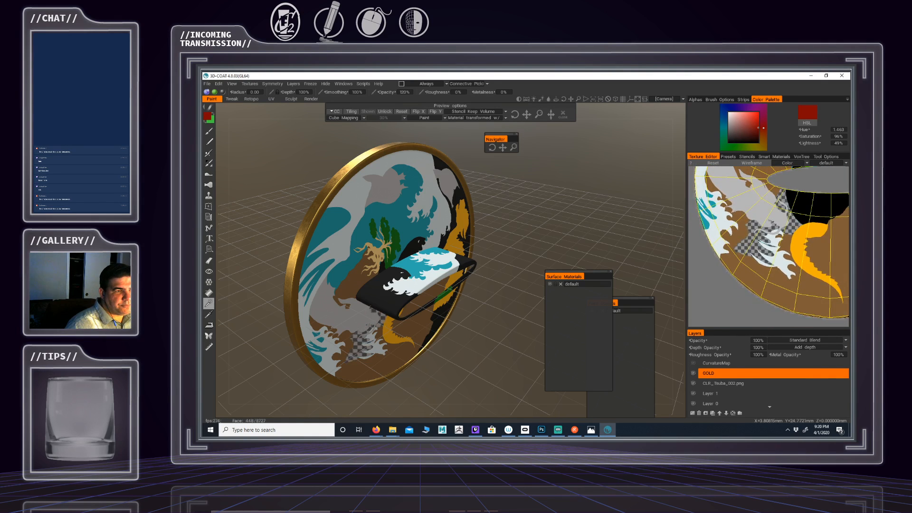
{"action": "middle_click_drag", "start_coordinate": [732, 219], "coordinate": [753, 245]}
{"action": "scroll", "coordinate": [788, 274], "scroll_direction": "up", "scroll_amount": 6}
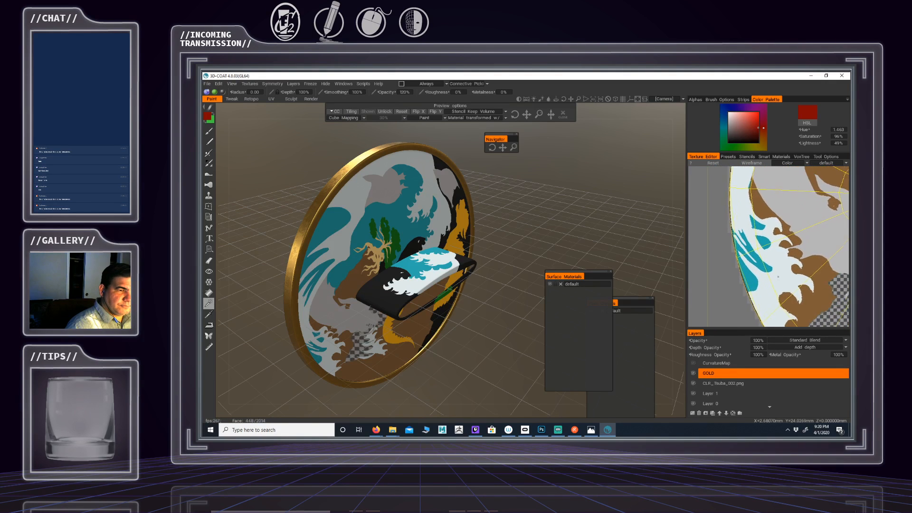
{"action": "scroll", "coordinate": [787, 274], "scroll_direction": "up", "scroll_amount": 1}
{"action": "left_click", "coordinate": [771, 274]}
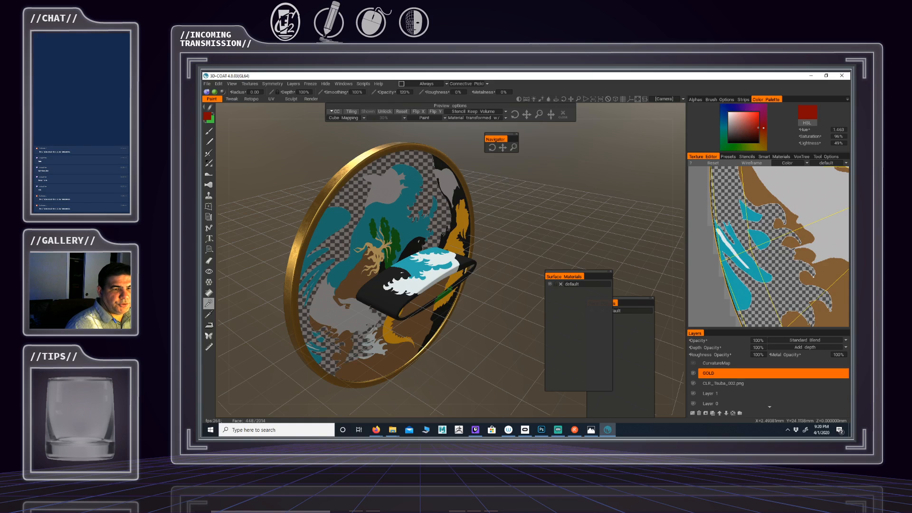
{"action": "key", "text": "ctrl+z"}
{"action": "left_click", "coordinate": [754, 276]}
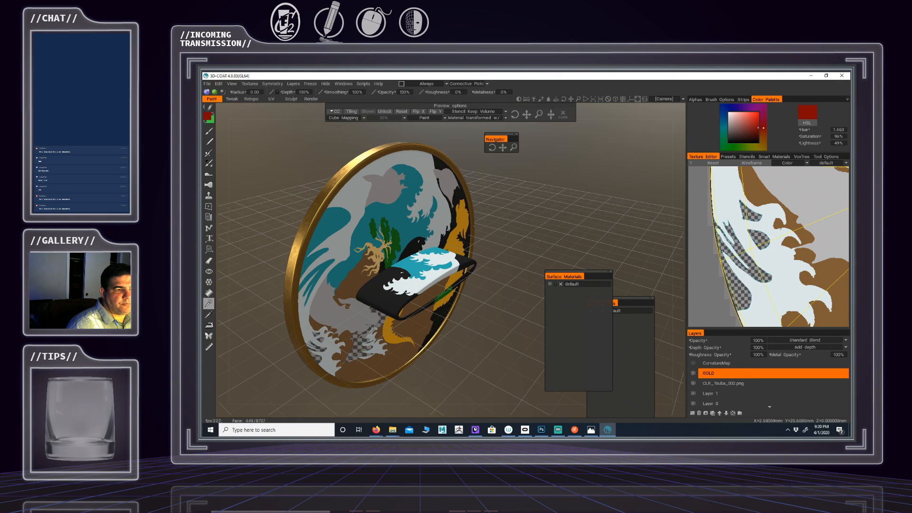
{"action": "left_click", "coordinate": [750, 216]}
Freeze the teal wave streaks along the outer edge and the large teal background behind the tree on the first tsuba face
{"action": "middle_click_drag", "start_coordinate": [750, 216], "coordinate": [726, 318]}
{"action": "scroll", "coordinate": [740, 237], "scroll_direction": "up", "scroll_amount": 3}
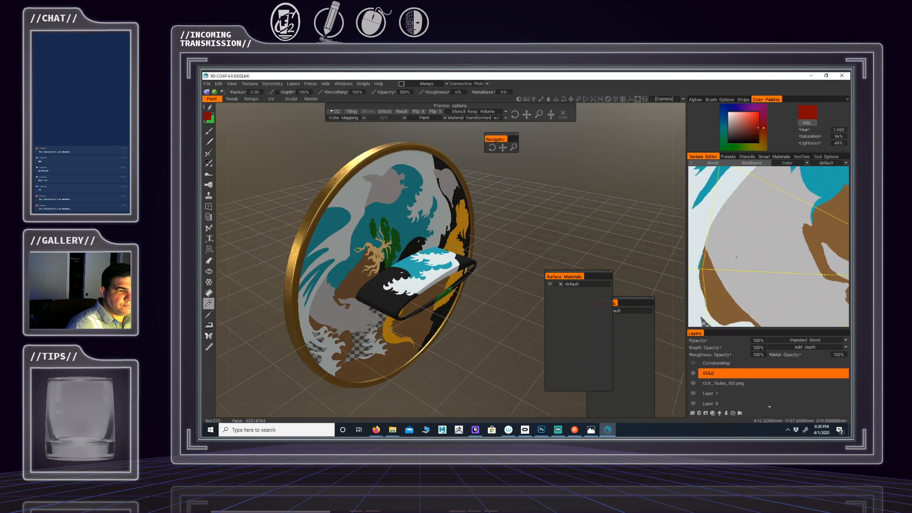
{"action": "middle_click_drag", "start_coordinate": [741, 228], "coordinate": [731, 247]}
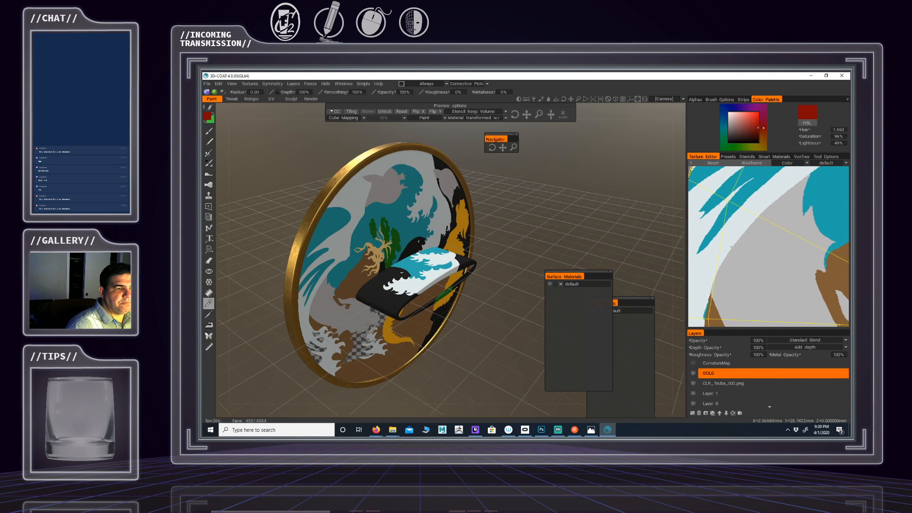
{"action": "left_click", "coordinate": [708, 241]}
{"action": "scroll", "coordinate": [740, 248], "scroll_direction": "down", "scroll_amount": 3}
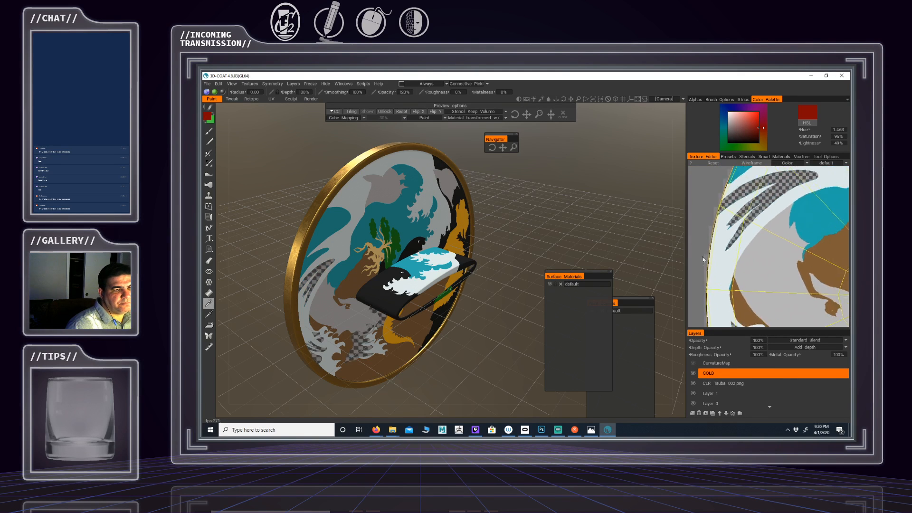
{"action": "middle_click_drag", "start_coordinate": [777, 256], "coordinate": [709, 246]}
{"action": "left_click", "coordinate": [709, 246]}
Freeze the teal gaps around the tree's roots and foliage near the central opening of the first tsuba face
{"action": "middle_click_drag", "start_coordinate": [807, 242], "coordinate": [786, 205]}
{"action": "scroll", "coordinate": [718, 252], "scroll_direction": "up", "scroll_amount": 2}
{"action": "scroll", "coordinate": [745, 235], "scroll_direction": "up", "scroll_amount": 2}
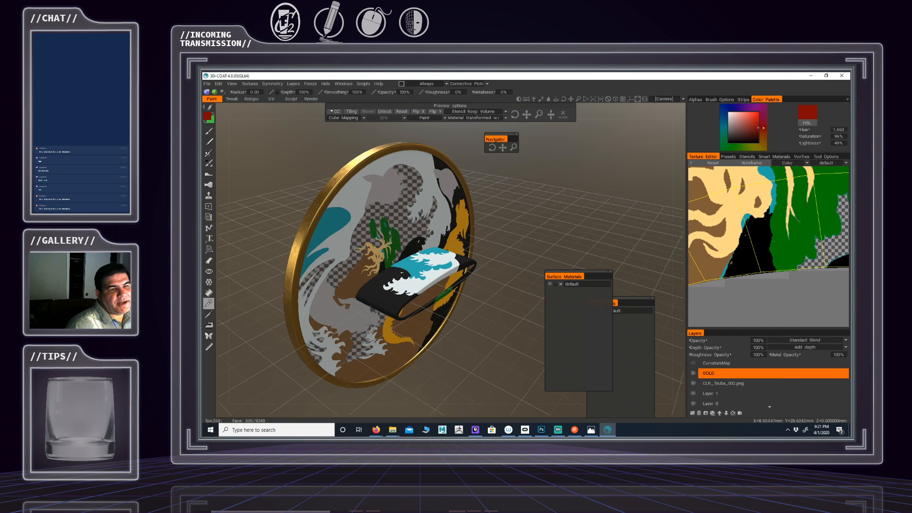
{"action": "scroll", "coordinate": [774, 241], "scroll_direction": "down", "scroll_amount": 5}
{"action": "scroll", "coordinate": [755, 240], "scroll_direction": "up", "scroll_amount": 3}
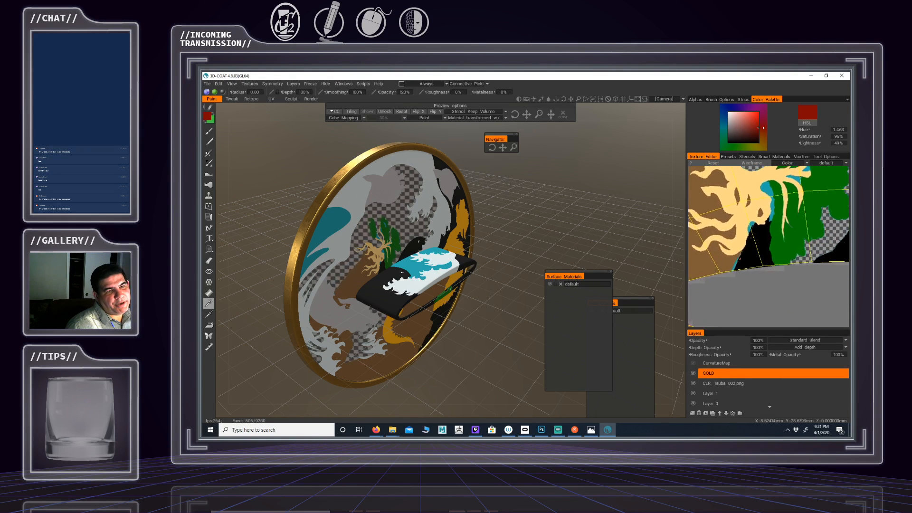
{"action": "scroll", "coordinate": [755, 239], "scroll_direction": "up", "scroll_amount": 1}
{"action": "middle_click_drag", "start_coordinate": [776, 206], "coordinate": [768, 228]}
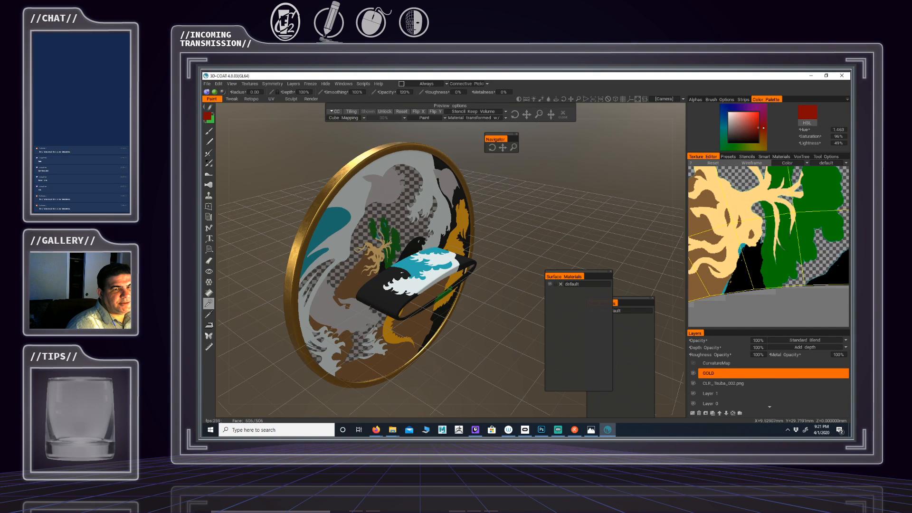
{"action": "right_click_drag", "start_coordinate": [790, 217], "coordinate": [728, 258], "text": "alt"}
{"action": "middle_click_drag", "start_coordinate": [728, 259], "coordinate": [747, 244], "text": "alt"}
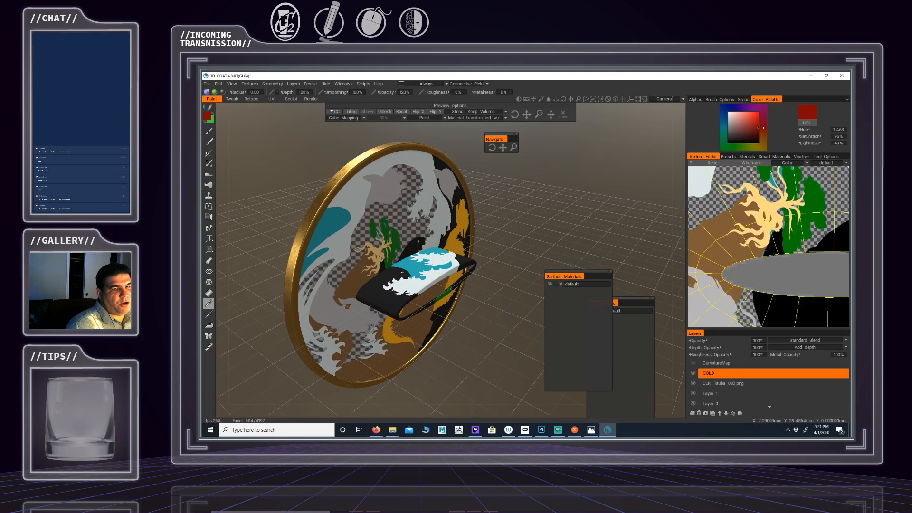
{"action": "right_click_drag", "start_coordinate": [746, 245], "coordinate": [791, 245], "text": "alt"}
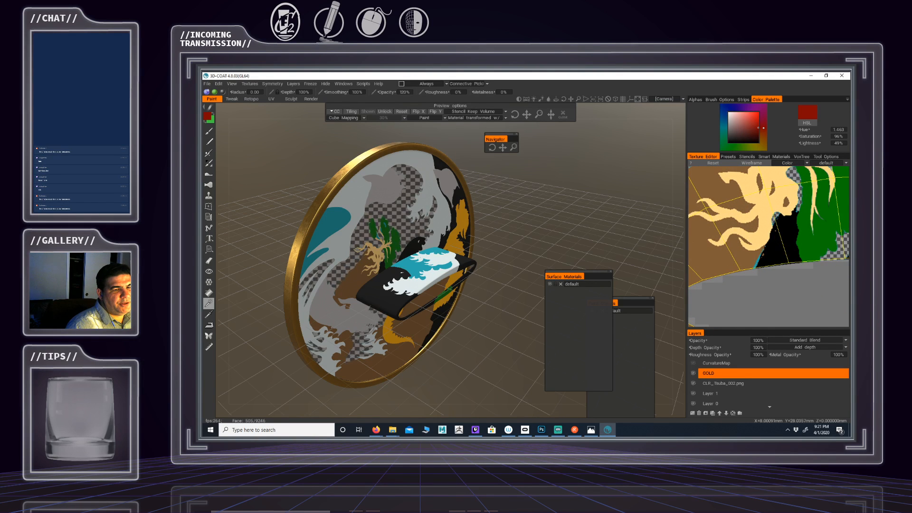
Freeze the teal slivers between the tree's upper branches and the large teal patch between the white waves
{"action": "right_click_drag", "start_coordinate": [789, 243], "coordinate": [748, 245], "text": "alt"}
{"action": "middle_click_drag", "start_coordinate": [771, 181], "coordinate": [754, 254], "text": "alt"}
{"action": "right_click_drag", "start_coordinate": [754, 253], "coordinate": [794, 253], "text": "alt"}
{"action": "left_click", "coordinate": [730, 249]}
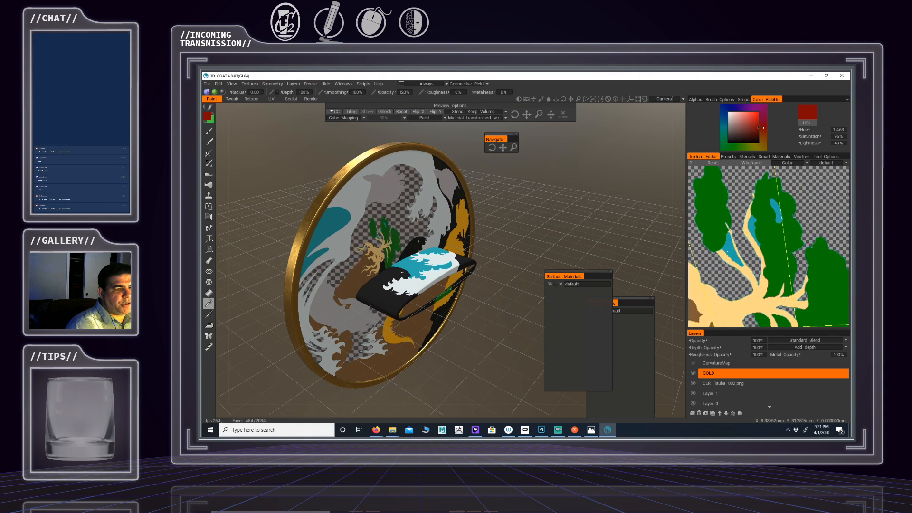
{"action": "left_click", "coordinate": [755, 226]}
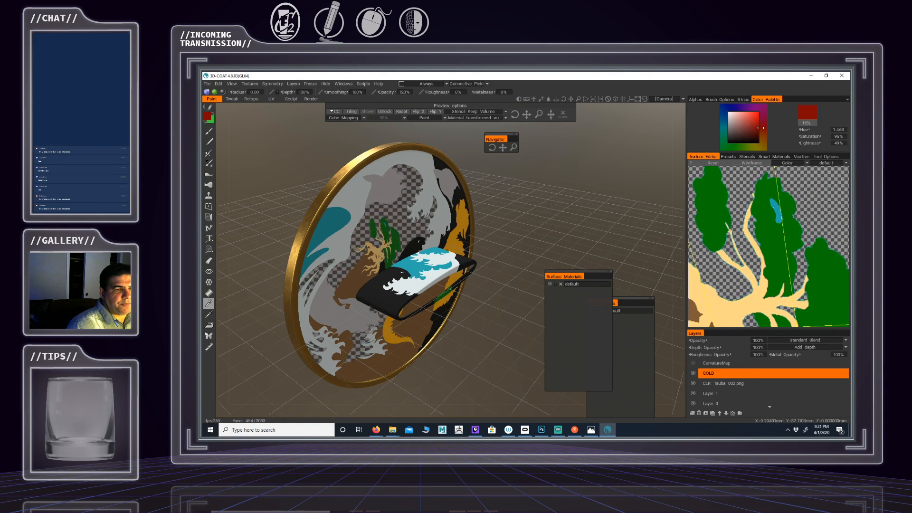
{"action": "right_click_drag", "start_coordinate": [777, 237], "coordinate": [711, 251], "text": "alt"}
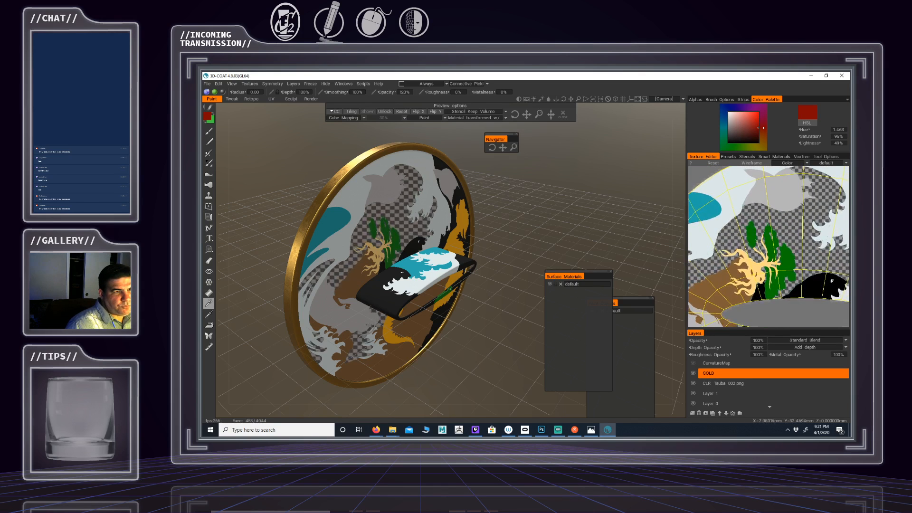
{"action": "middle_click_drag", "start_coordinate": [733, 228], "coordinate": [797, 240]}
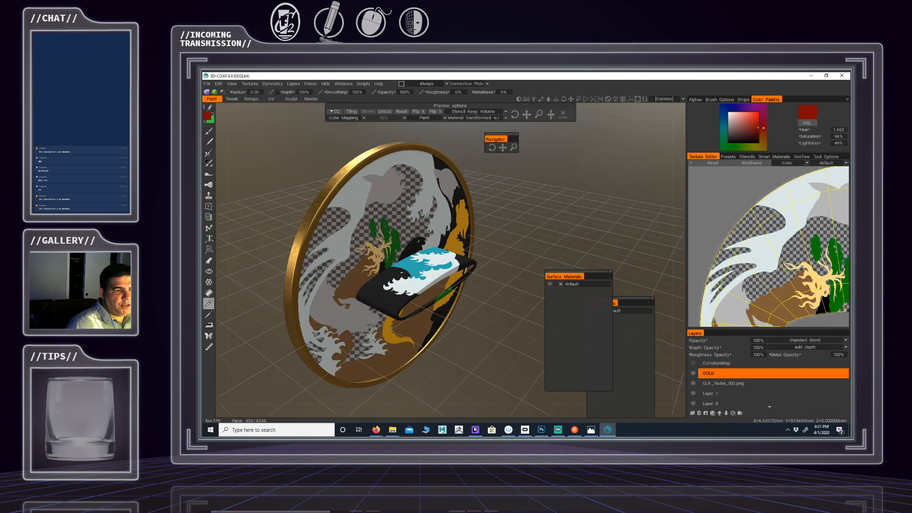
Freeze the teal areas behind the white waves on the rectangular UV piece above the second tsuba face
{"action": "right_click_drag", "start_coordinate": [791, 250], "coordinate": [774, 254], "text": "alt"}
{"action": "middle_click_drag", "start_coordinate": [779, 254], "coordinate": [732, 236]}
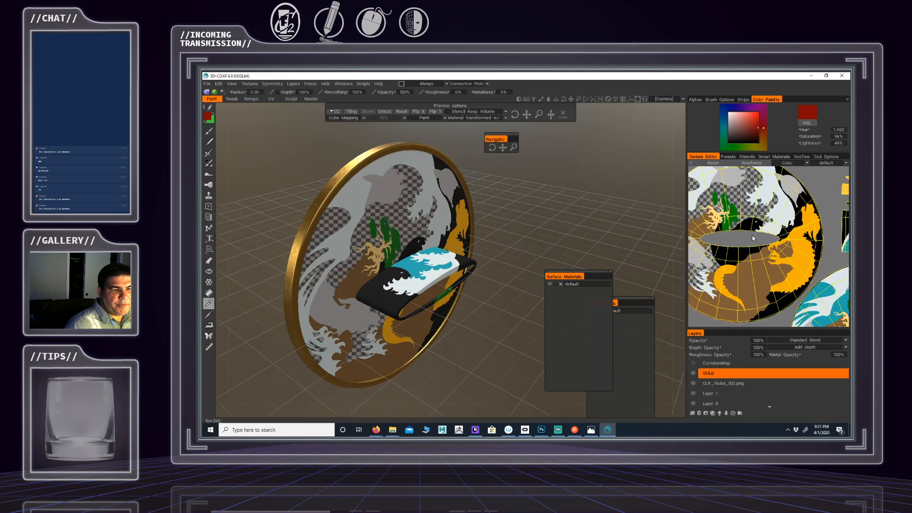
{"action": "middle_click_drag", "start_coordinate": [805, 250], "coordinate": [771, 228], "text": "alt"}
{"action": "right_click_drag", "start_coordinate": [783, 236], "coordinate": [804, 227], "text": "alt"}
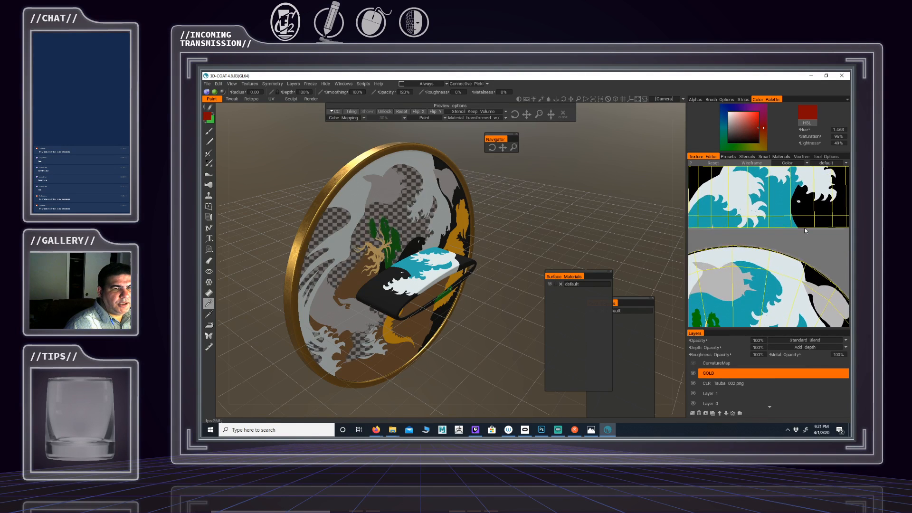
{"action": "middle_click_drag", "start_coordinate": [769, 210], "coordinate": [767, 226], "text": "alt"}
{"action": "right_click_drag", "start_coordinate": [772, 222], "coordinate": [788, 210], "text": "alt"}
{"action": "middle_click_drag", "start_coordinate": [792, 202], "coordinate": [802, 232], "text": "alt"}
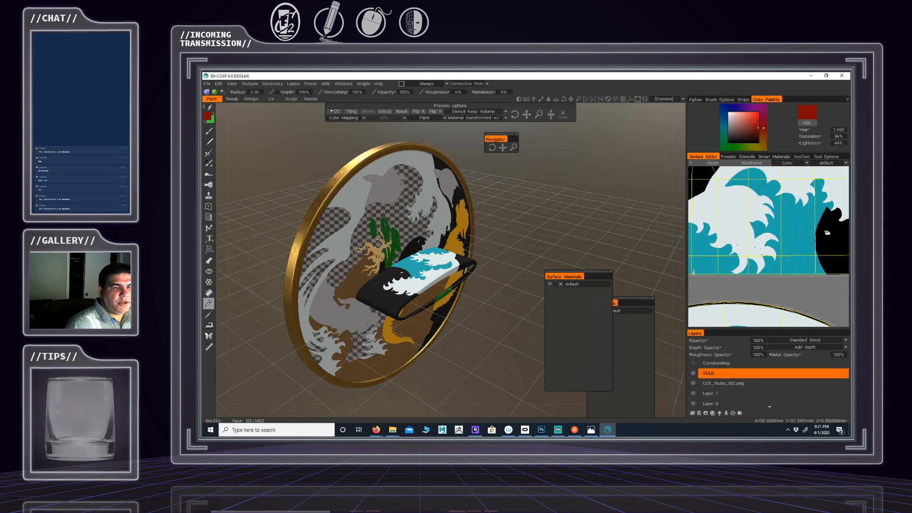
{"action": "left_click", "coordinate": [800, 230]}
Freeze the large teal background behind the tree on the second tsuba face
{"action": "middle_click_drag", "start_coordinate": [739, 235], "coordinate": [766, 259], "text": "alt"}
{"action": "right_click_drag", "start_coordinate": [767, 260], "coordinate": [743, 271], "text": "alt"}
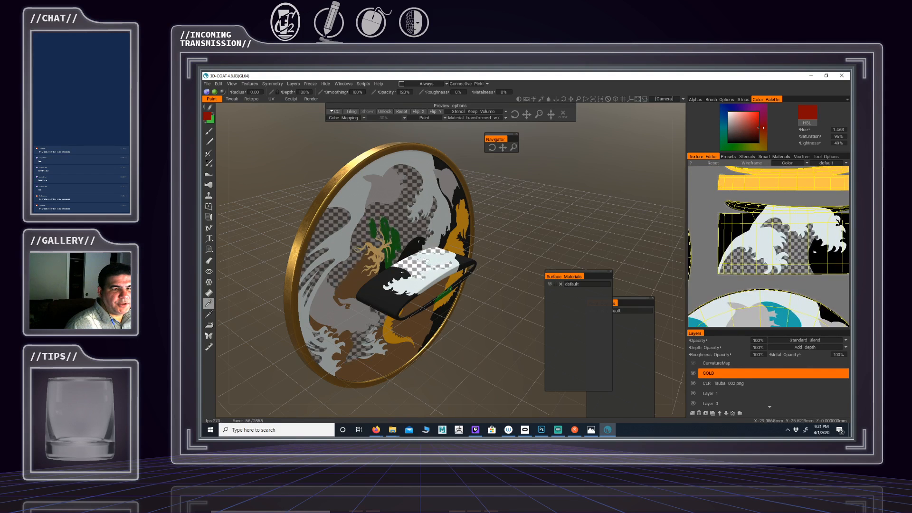
{"action": "middle_click_drag", "start_coordinate": [780, 244], "coordinate": [848, 161], "text": "alt"}
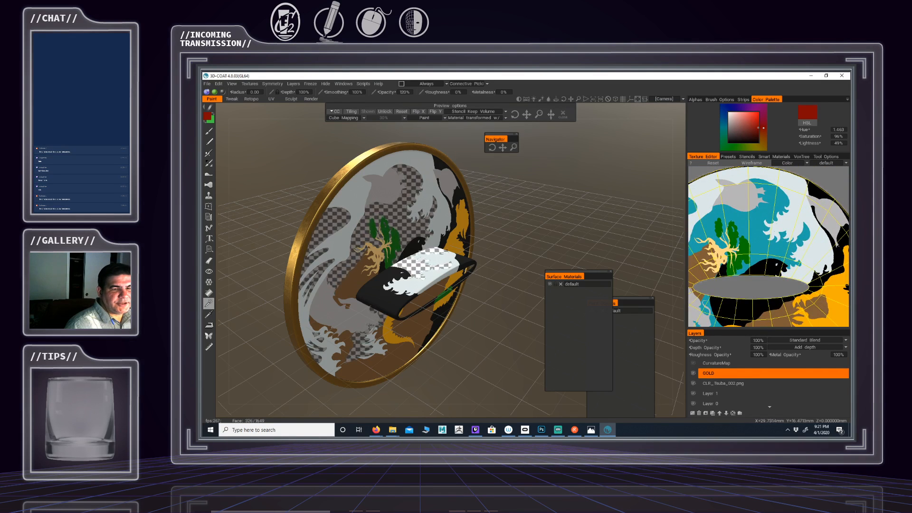
{"action": "left_click", "coordinate": [781, 249]}
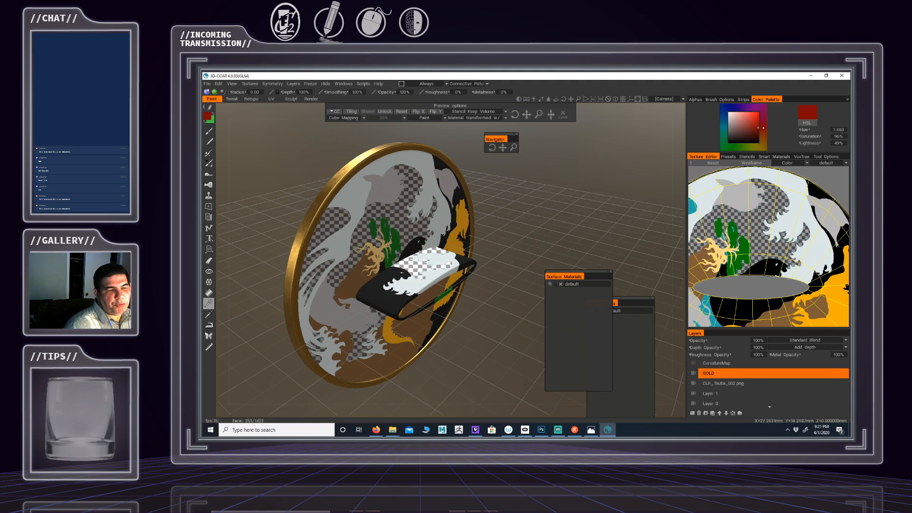
Freeze the small teal gaps between the tree's branches, foliage and roots on the second tsuba face
{"action": "middle_click_drag", "start_coordinate": [776, 275], "coordinate": [812, 273], "text": "alt"}
{"action": "scroll", "coordinate": [769, 247], "scroll_direction": "up", "scroll_amount": 7}
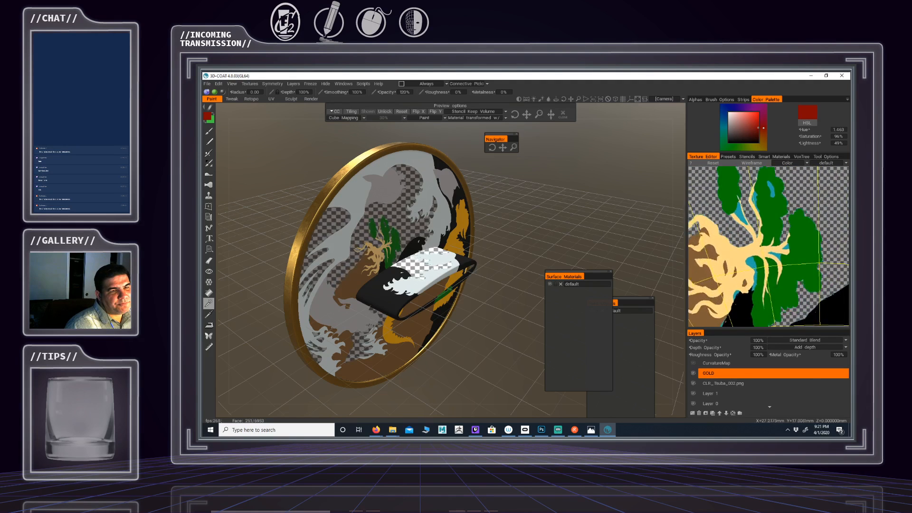
{"action": "middle_click_drag", "start_coordinate": [775, 176], "coordinate": [765, 198], "text": "alt"}
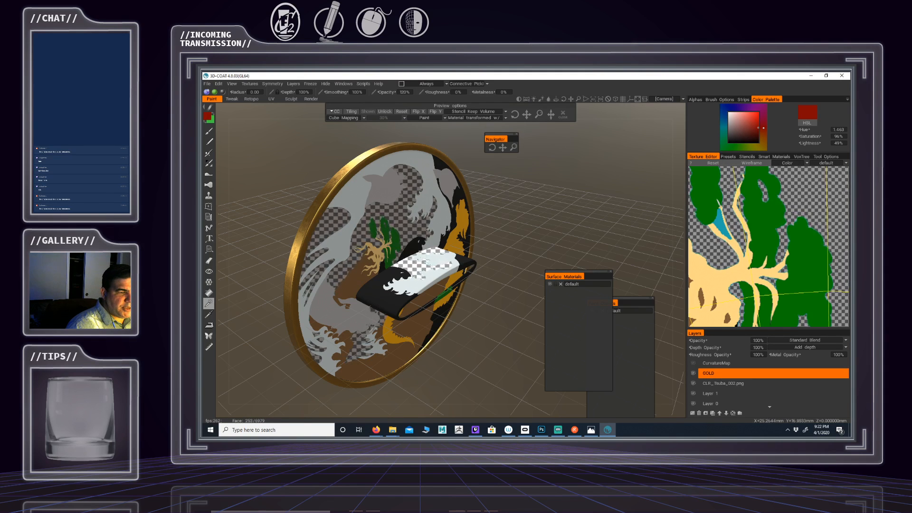
{"action": "right_click_drag", "start_coordinate": [738, 257], "coordinate": [670, 252]}
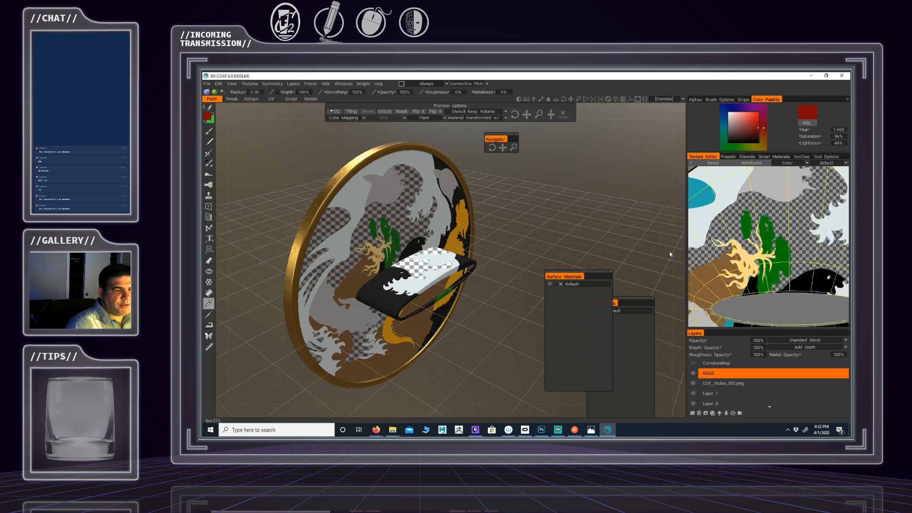
{"action": "middle_click_drag", "start_coordinate": [760, 289], "coordinate": [773, 217]}
{"action": "right_click_drag", "start_coordinate": [773, 217], "coordinate": [802, 227]}
{"action": "middle_click_drag", "start_coordinate": [768, 183], "coordinate": [770, 200]}
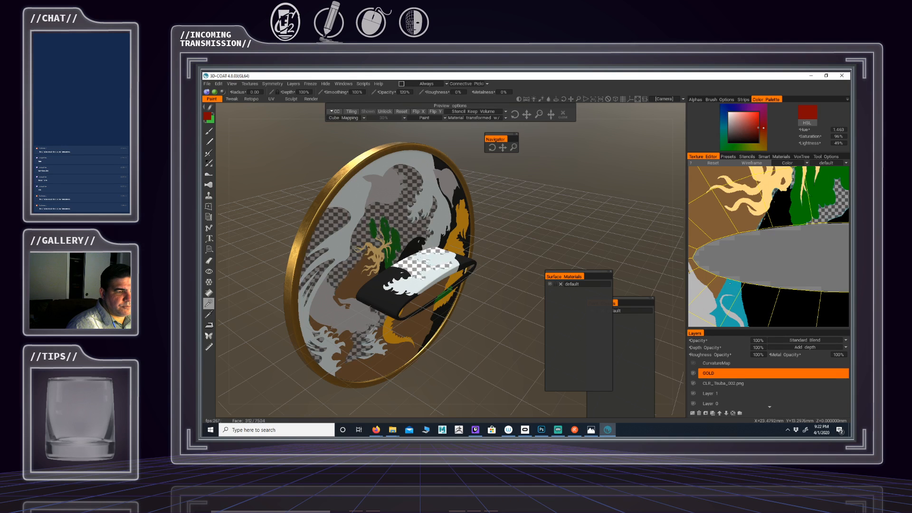
Freeze the teal areas around the whisker and breaking wave below the central opening of the second tsuba face
{"action": "right_click_drag", "start_coordinate": [774, 214], "coordinate": [733, 216]}
{"action": "middle_click_drag", "start_coordinate": [742, 280], "coordinate": [771, 214]}
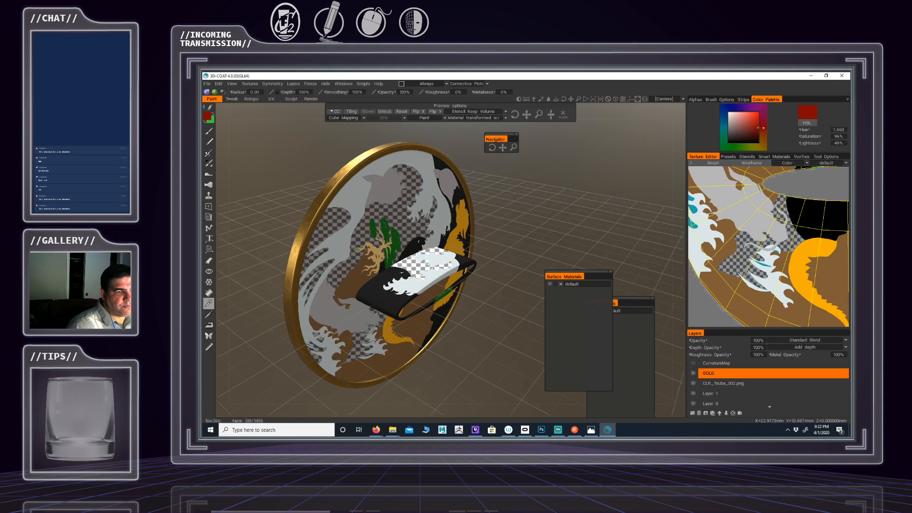
{"action": "left_click", "coordinate": [782, 255]}
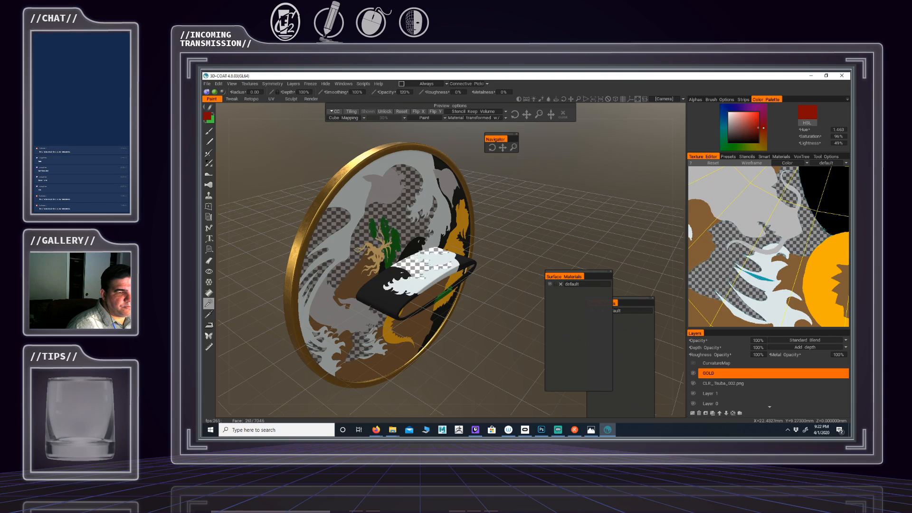
Freeze the remaining teal areas among the breaking waves and along the outer wave edges of the tsuba faces
{"action": "left_click", "coordinate": [758, 278]}
{"action": "right_click_drag", "start_coordinate": [754, 276], "coordinate": [709, 261]}
{"action": "middle_click_drag", "start_coordinate": [699, 255], "coordinate": [751, 300]}
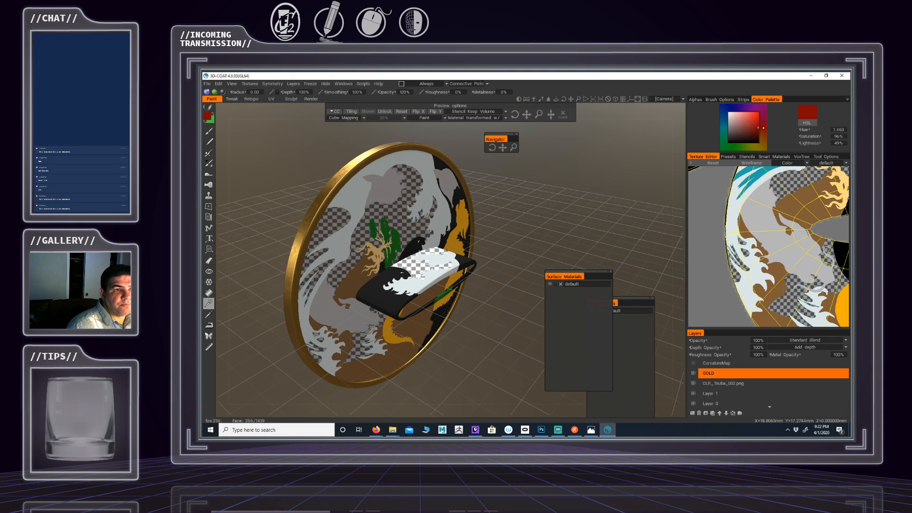
{"action": "left_click", "coordinate": [752, 177]}
{"action": "middle_click_drag", "start_coordinate": [757, 195], "coordinate": [735, 254]}
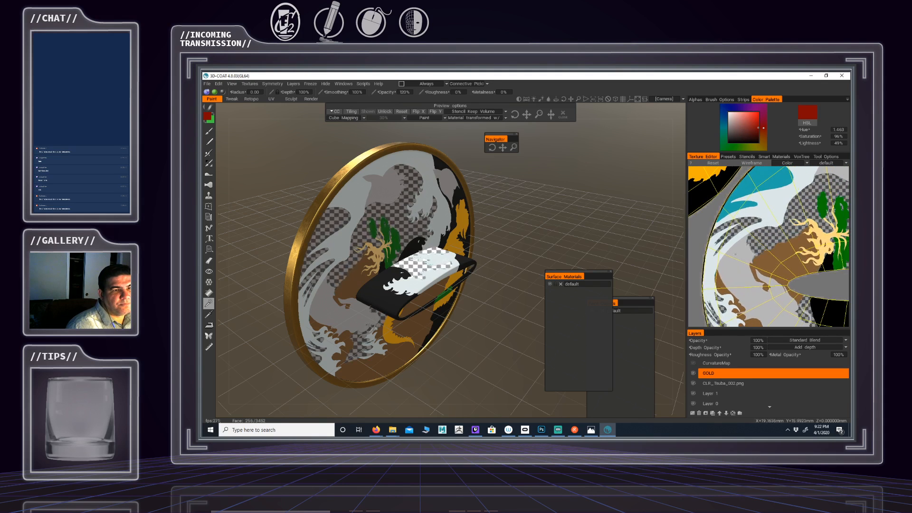
{"action": "left_click", "coordinate": [768, 182]}
{"action": "right_click_drag", "start_coordinate": [767, 185], "coordinate": [735, 258]}
{"action": "middle_click_drag", "start_coordinate": [737, 257], "coordinate": [769, 259]}
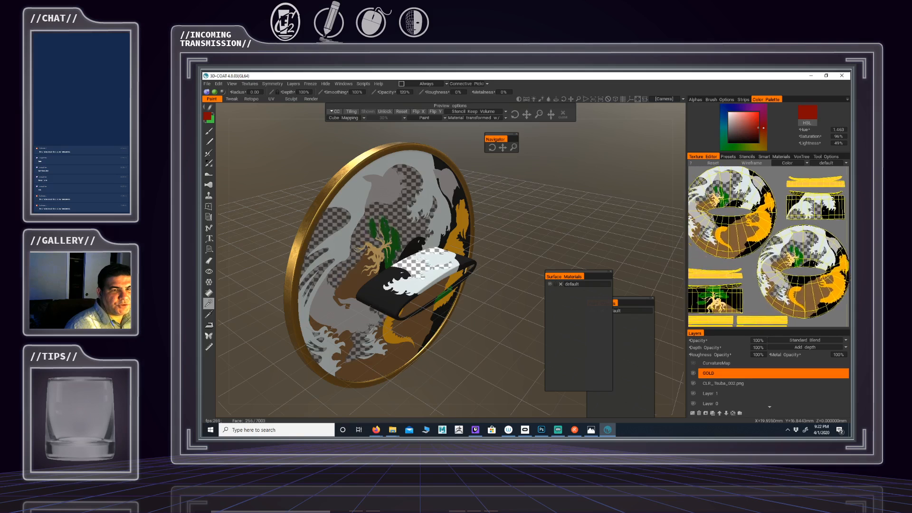
{"action": "mouse_move", "coordinate": [763, 306]}
{"action": "middle_mouse_down"}
{"action": "mouse_move", "coordinate": [788, 301]}
{"action": "mouse_move", "coordinate": [773, 313]}
{"action": "middle_mouse_up"}
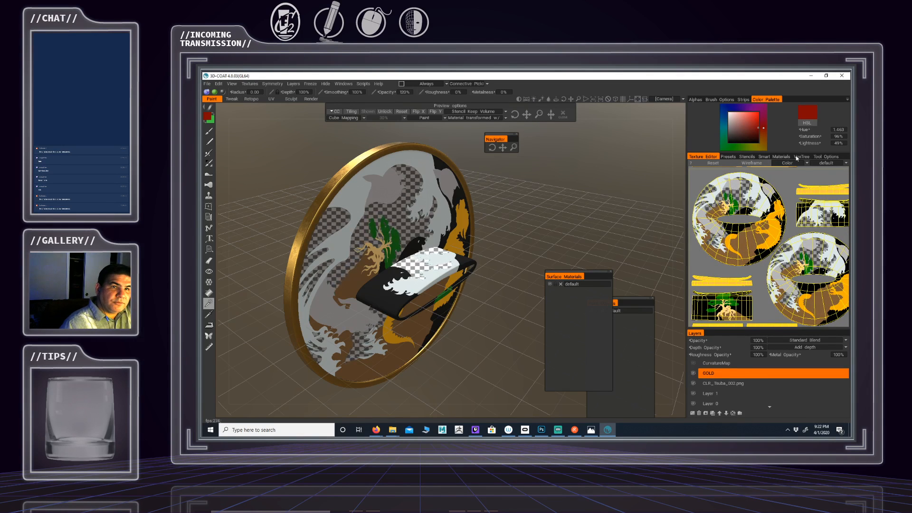
Invert the freeze selection and add a layer named Copper_Oxidized above the GOLD layer
{"action": "left_click", "coordinate": [825, 157]}
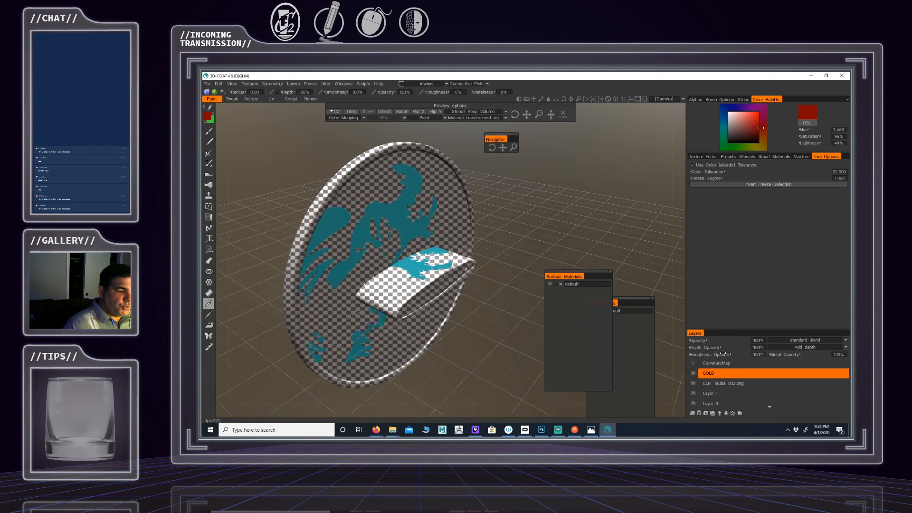
{"action": "left_click", "coordinate": [694, 412]}
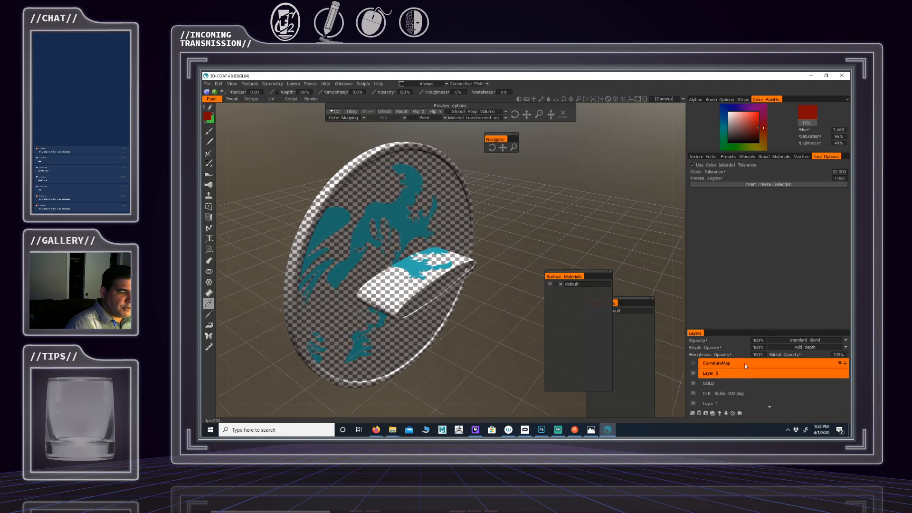
{"action": "left_click", "coordinate": [719, 383], "text": "ctrl"}
{"action": "left_click", "coordinate": [720, 380], "text": "ctrl"}
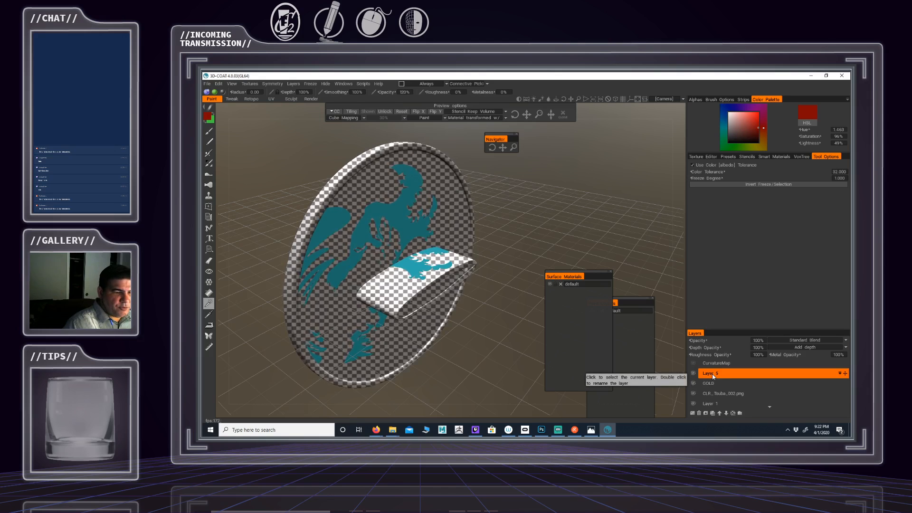
{"action": "double_click", "coordinate": [713, 376]}
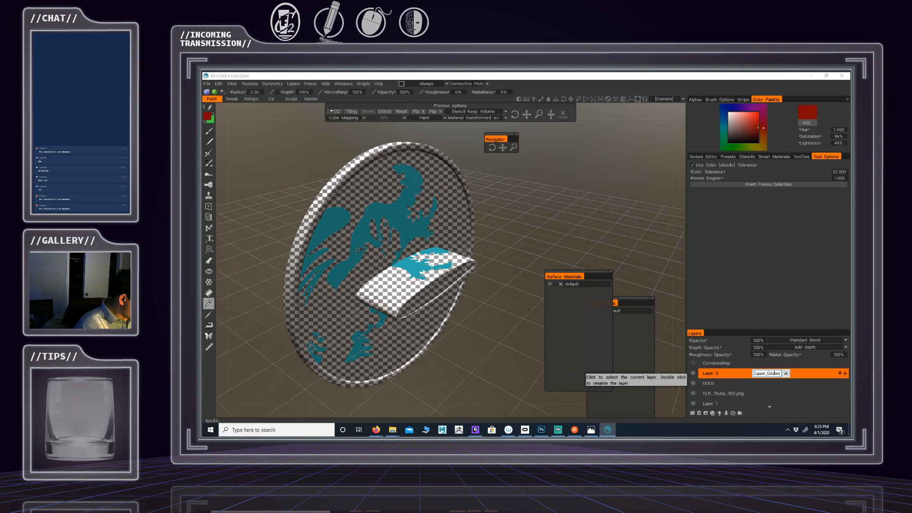
{"action": "key", "text": "Return"}
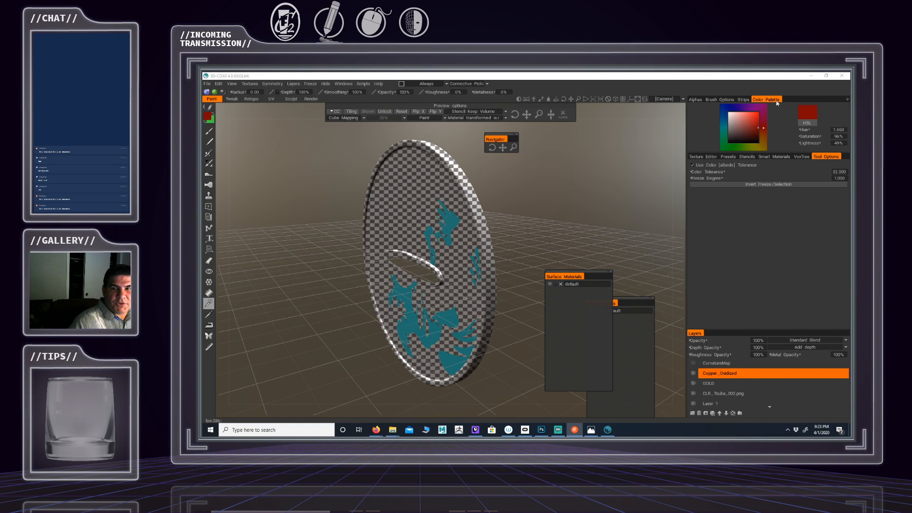
Reduce the 3D-Coat window from full screen and dismiss the Twitch window behind it
{"action": "left_click", "coordinate": [826, 76]}
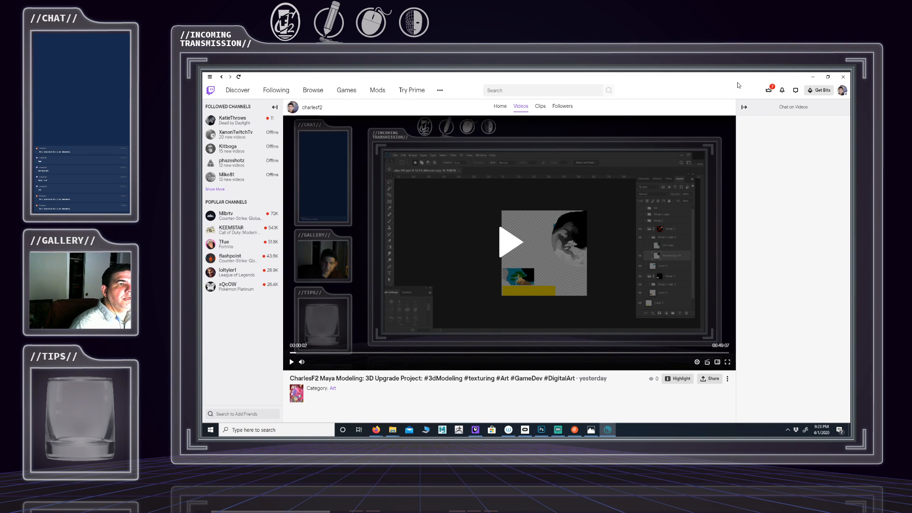
{"action": "left_click", "coordinate": [496, 102]}
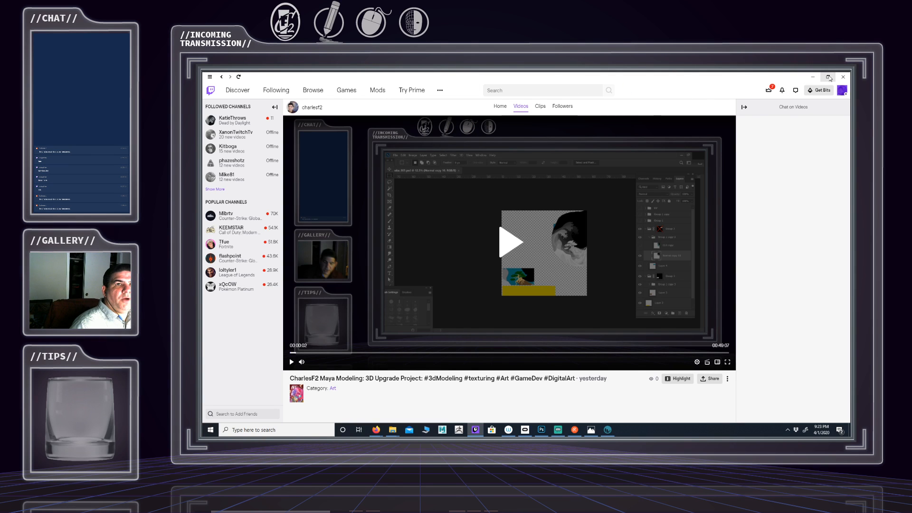
{"action": "left_click", "coordinate": [842, 77]}
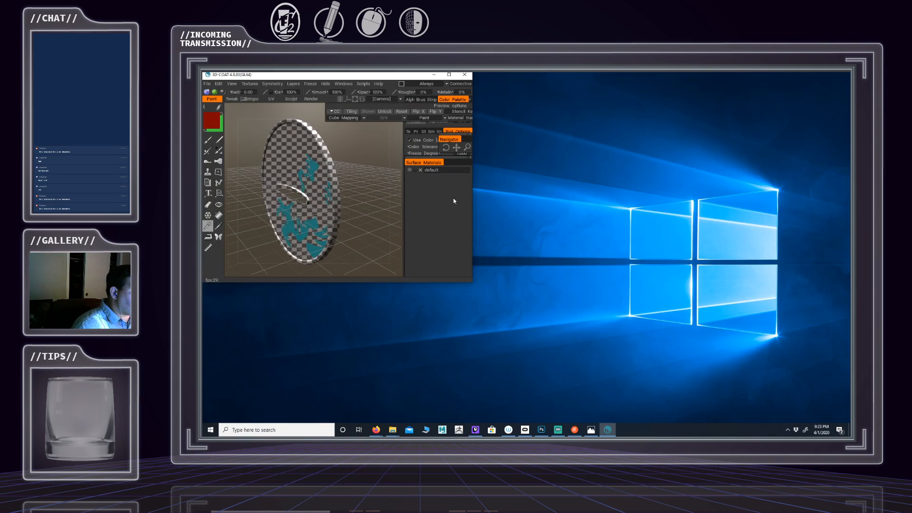
Try to bring the running Restream Chat window to the front
{"action": "left_click", "coordinate": [579, 431]}
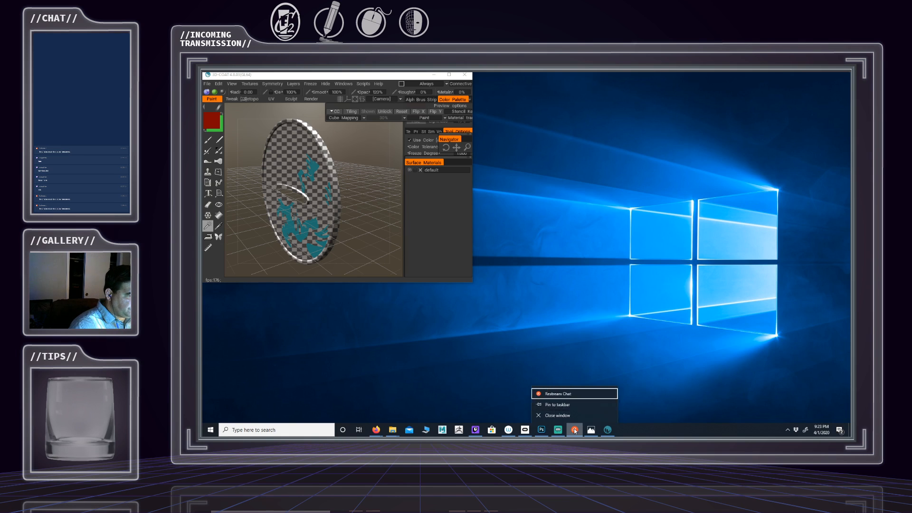
{"action": "key", "text": "Up"}
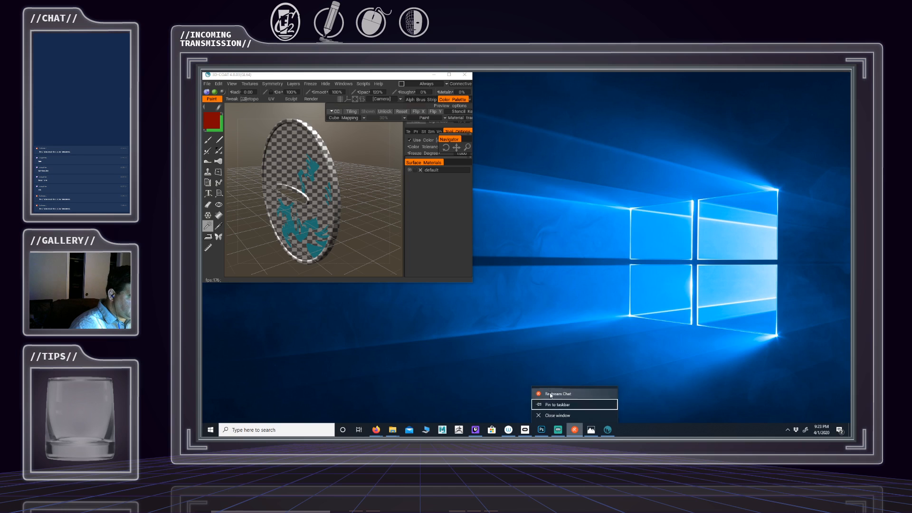
{"action": "left_click", "coordinate": [550, 394]}
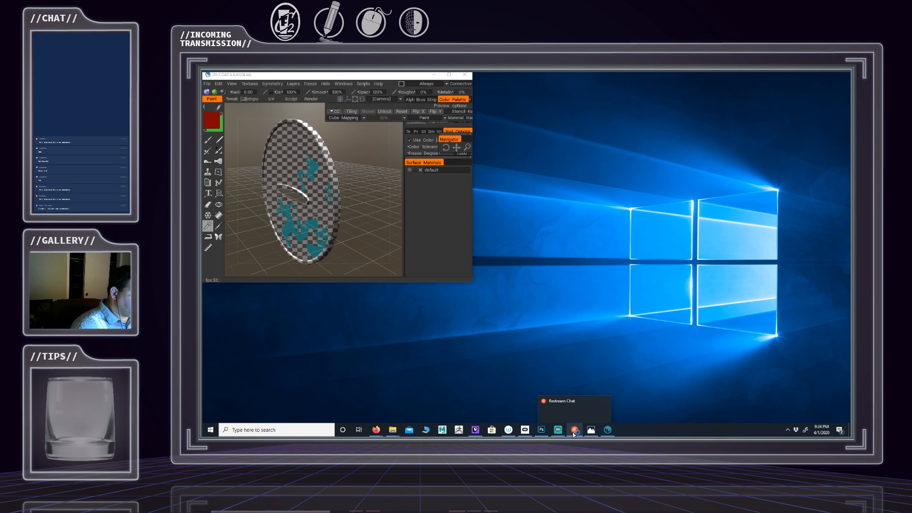
{"action": "left_click", "coordinate": [559, 400]}
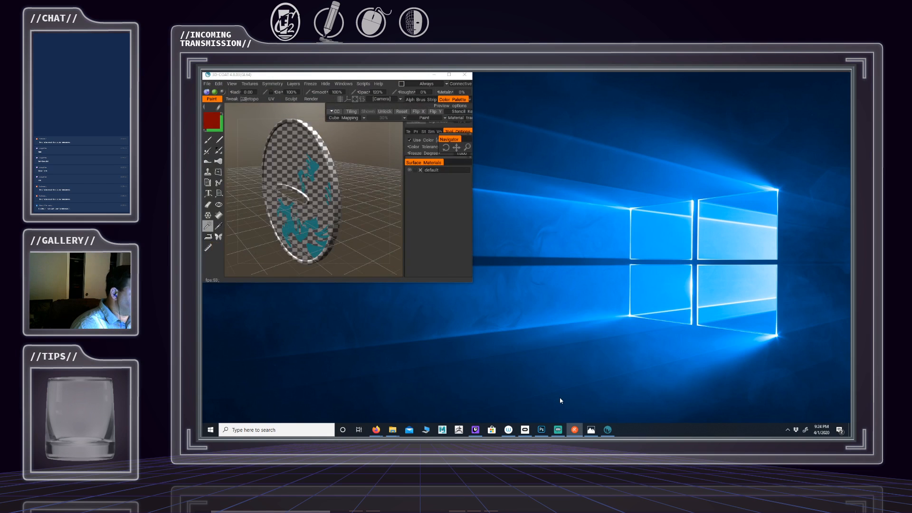
Close the running Restream Chat app
{"action": "right_click", "coordinate": [575, 431]}
{"action": "key", "text": "Up"}
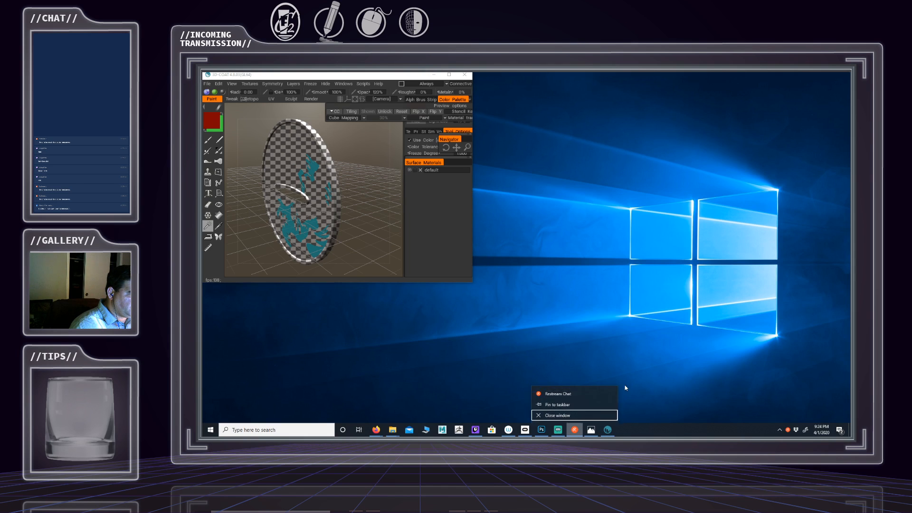
{"action": "left_click", "coordinate": [544, 416]}
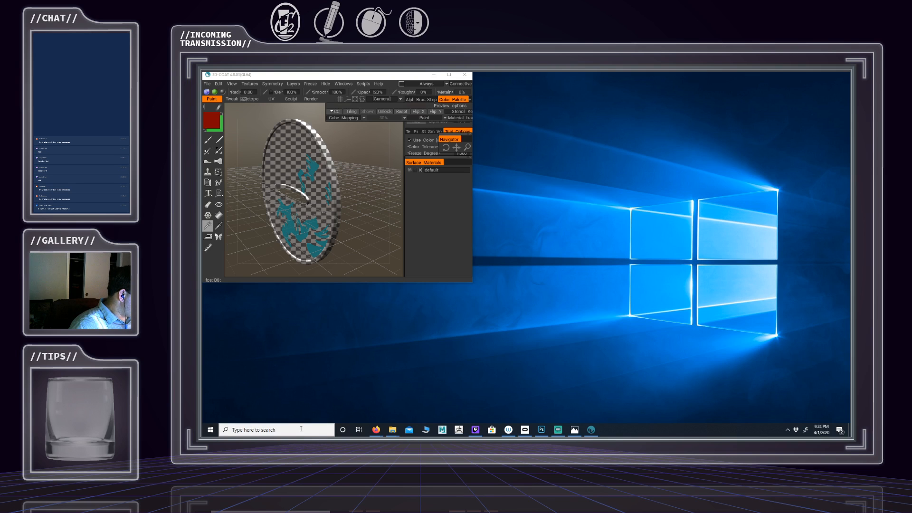
Search Windows for "restr" and launch Restream Chat
{"action": "left_click", "coordinate": [268, 429]}
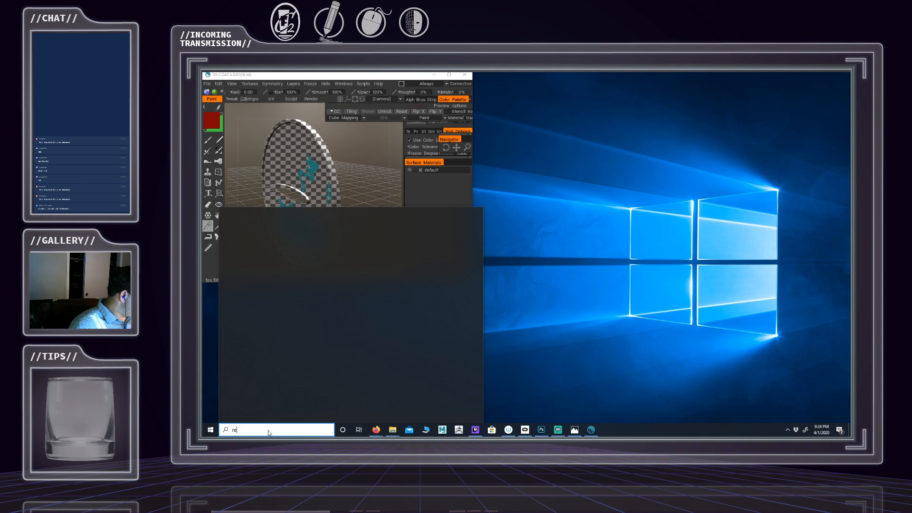
{"action": "type", "text": "restr"}
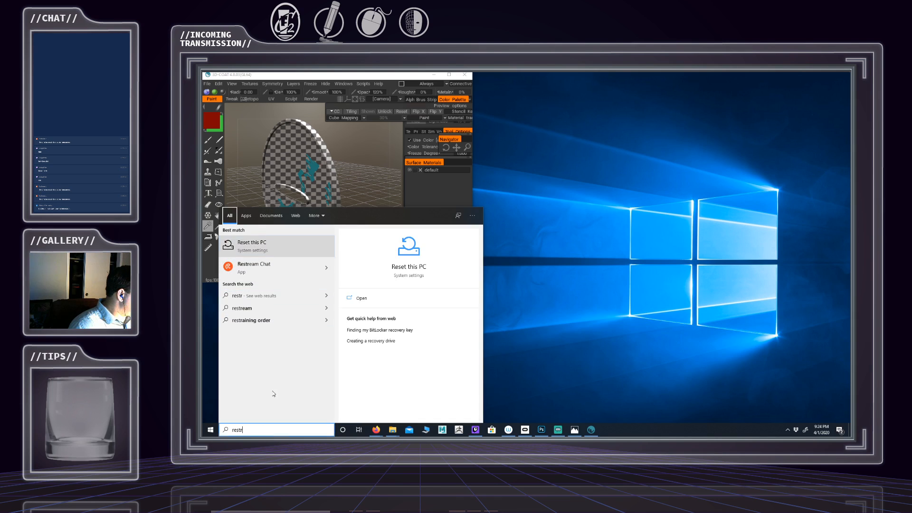
{"action": "key", "text": "Down"}
{"action": "key", "text": "Down"}
{"action": "key", "text": "Down"}
{"action": "key", "text": "Down"}
{"action": "key", "text": "Down"}
{"action": "key", "text": "Down"}
{"action": "key", "text": "Down"}
{"action": "key", "text": "Down"}
{"action": "key", "text": "Down"}
{"action": "key", "text": "Down"}
{"action": "key", "text": "Down"}
{"action": "key", "text": "Down"}
{"action": "key", "text": "Down"}
{"action": "key", "text": "Down"}
{"action": "key", "text": "Down"}
{"action": "key", "text": "Down"}
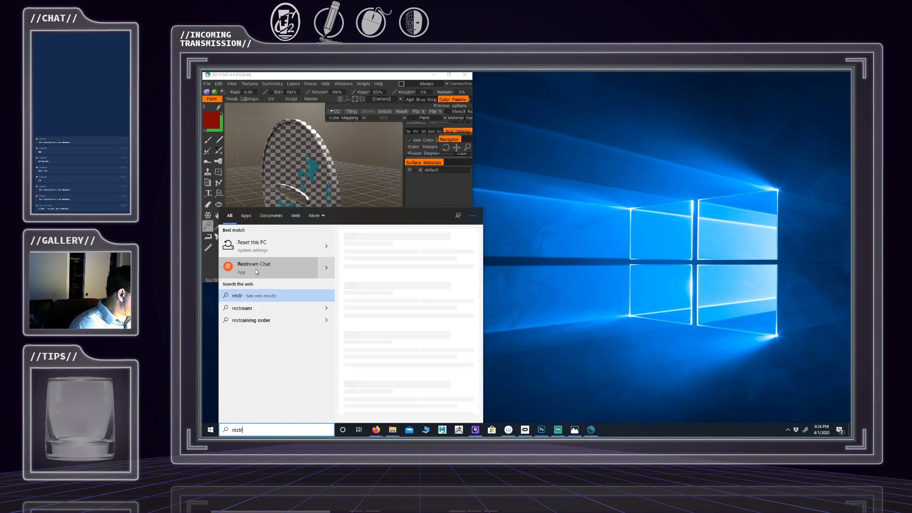
{"action": "key", "text": "Down"}
{"action": "key", "text": "Down"}
{"action": "key", "text": "Down"}
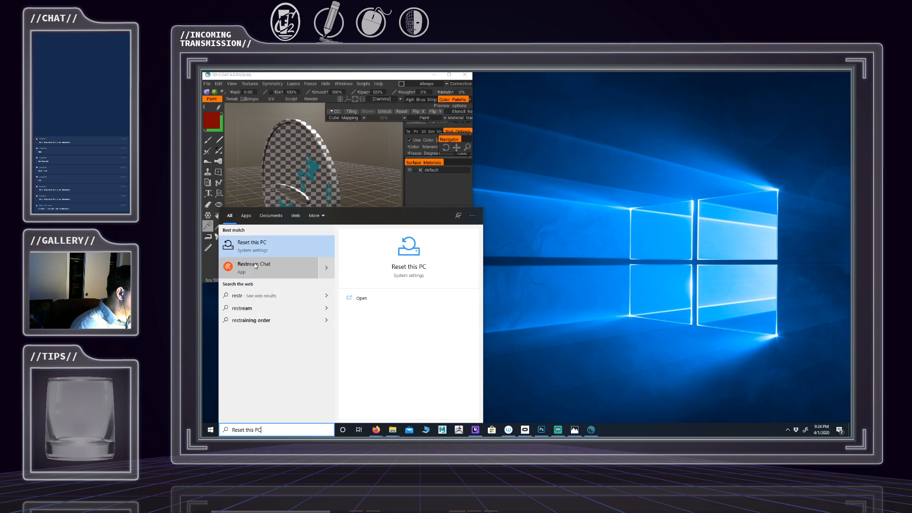
{"action": "key", "text": "Down"}
{"action": "key", "text": "Down"}
{"action": "key", "text": "Down"}
{"action": "key", "text": "Down"}
{"action": "key", "text": "Down"}
{"action": "key", "text": "Down"}
{"action": "key", "text": "Down"}
{"action": "key", "text": "Down"}
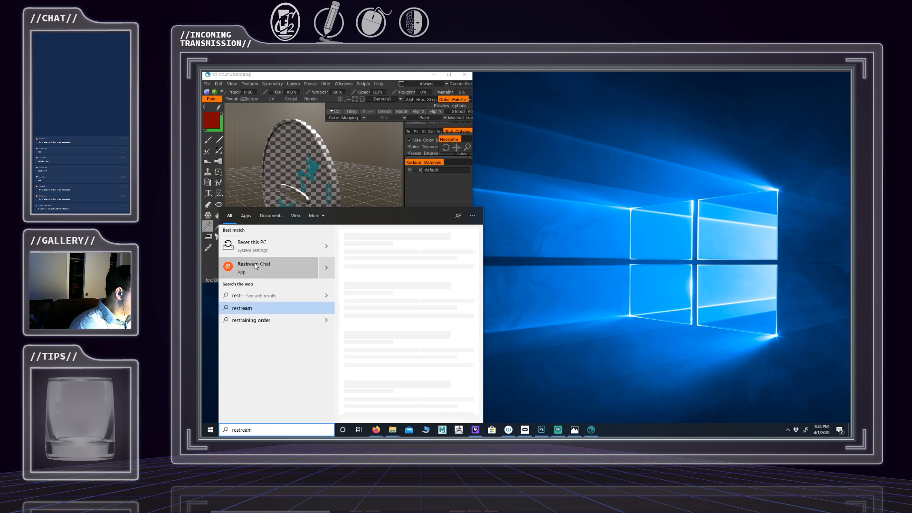
{"action": "left_click", "coordinate": [255, 265]}
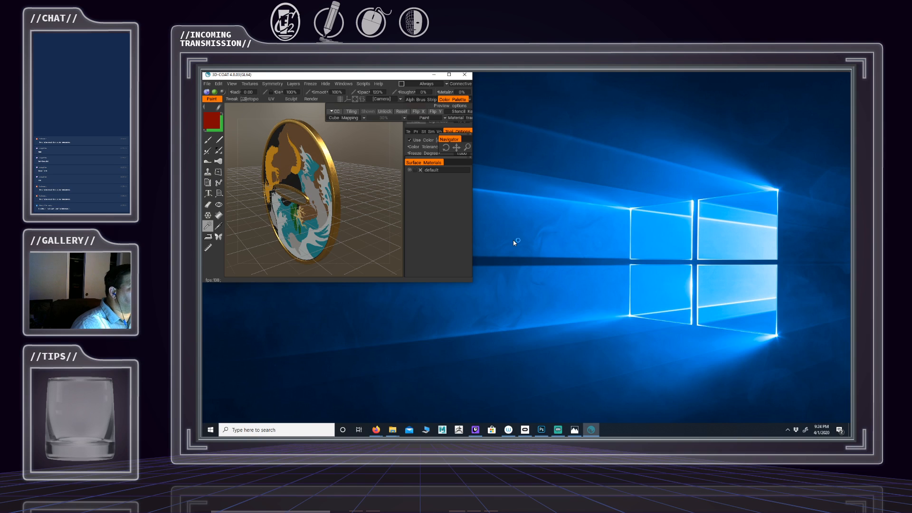
Maximize the 3D-Coat window and move the Restream Chat window off the texturing workspace
{"action": "left_click", "coordinate": [449, 75]}
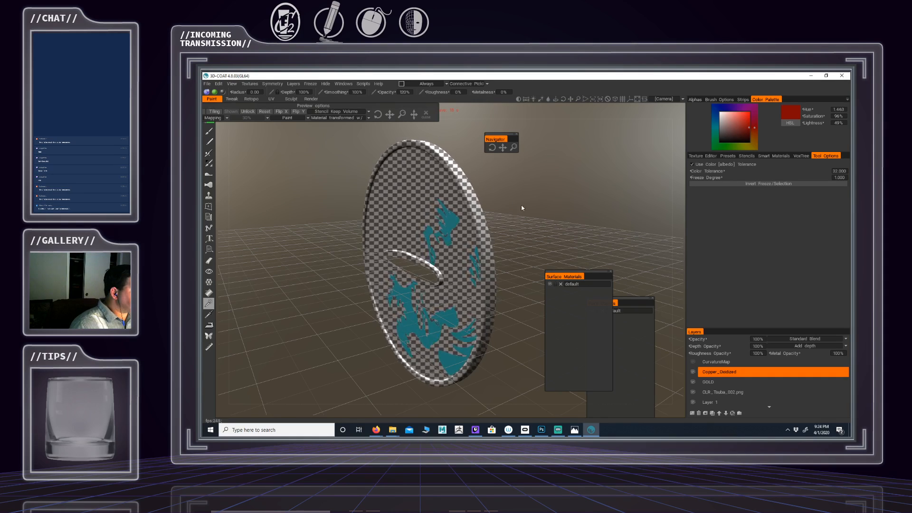
{"action": "left_click_drag", "start_coordinate": [521, 205], "coordinate": [628, 183]}
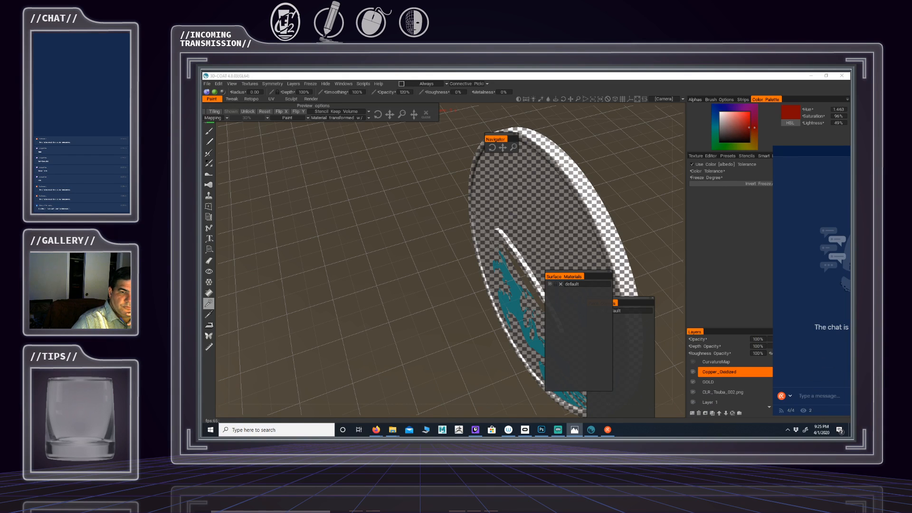
{"action": "left_click_drag", "start_coordinate": [848, 151], "coordinate": [658, 436]}
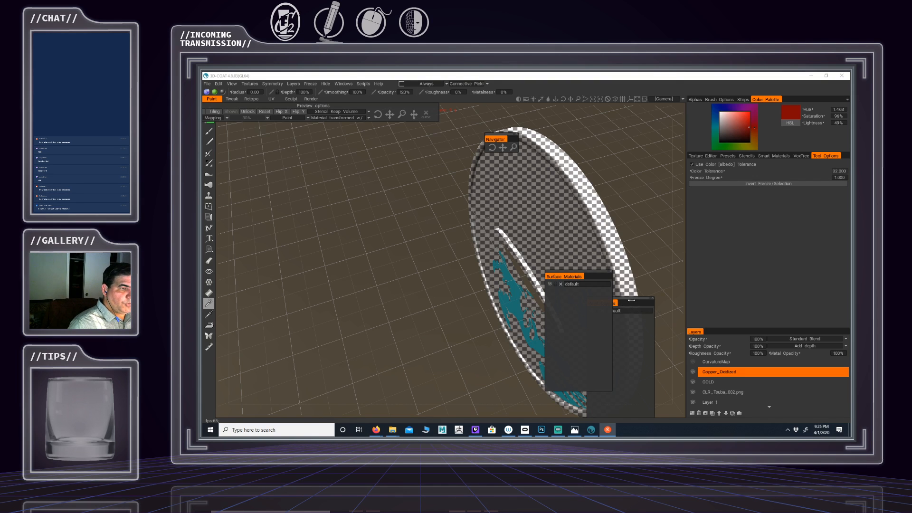
Return to 3D-Coat, save the project, and check the freeze state on the model and its UV layout
{"action": "left_click", "coordinate": [585, 84]}
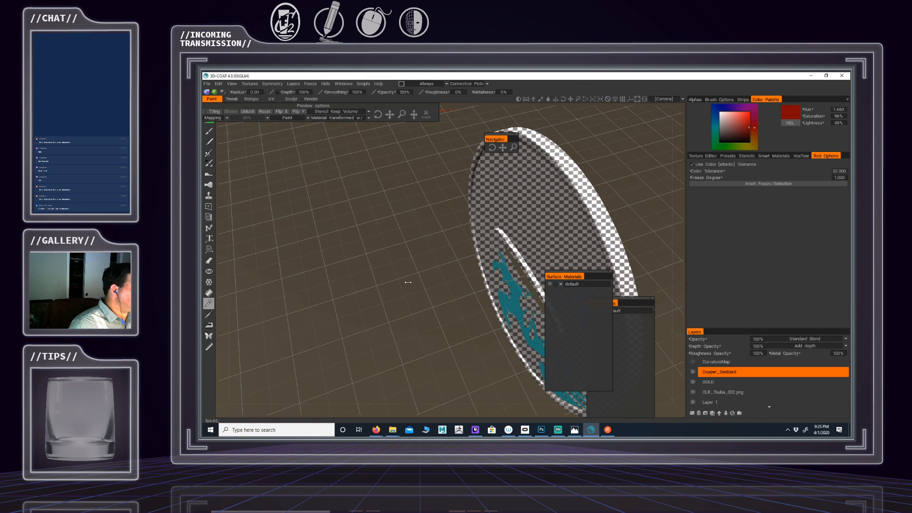
{"action": "key", "text": "ctrl+s"}
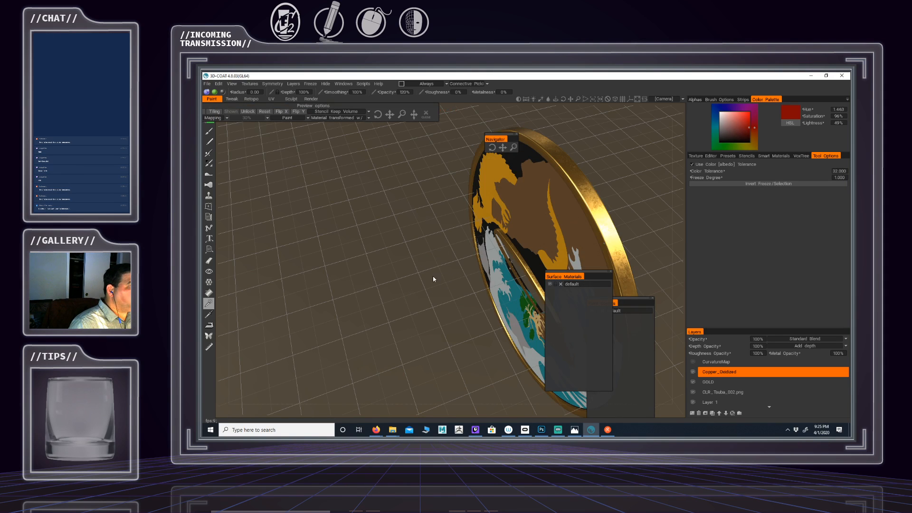
{"action": "mouse_move", "coordinate": [445, 285]}
{"action": "left_mouse_down"}
{"action": "mouse_move", "coordinate": [483, 272]}
{"action": "mouse_move", "coordinate": [462, 280]}
{"action": "left_mouse_up"}
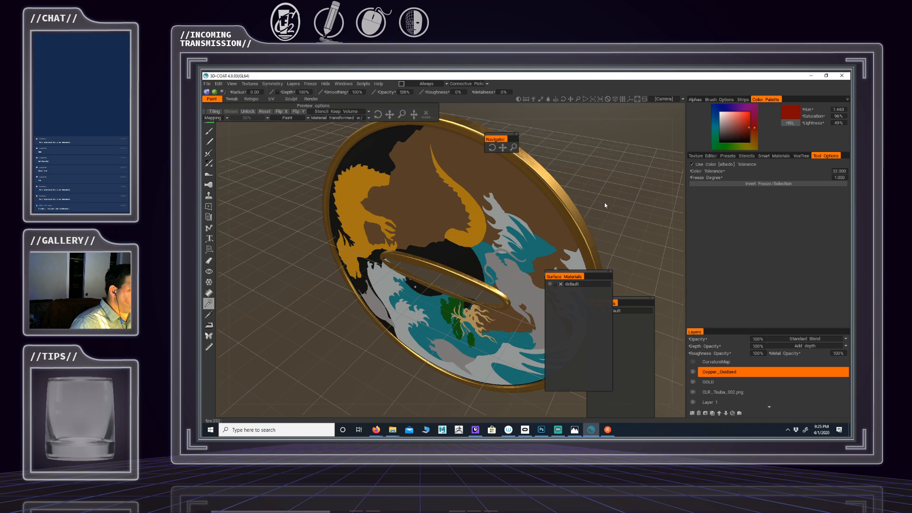
{"action": "left_click", "coordinate": [703, 155]}
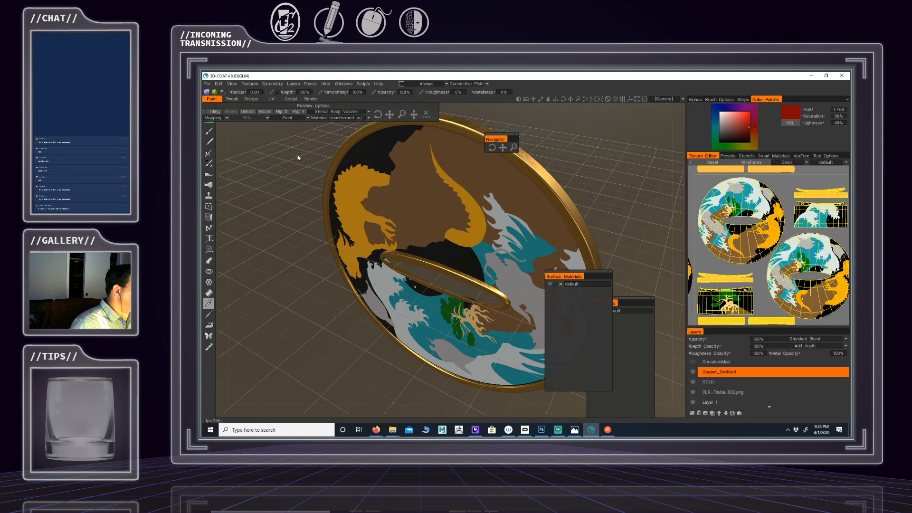
Try to restore the cleared teal freeze selection by redoing recent actions
{"action": "left_click", "coordinate": [221, 85]}
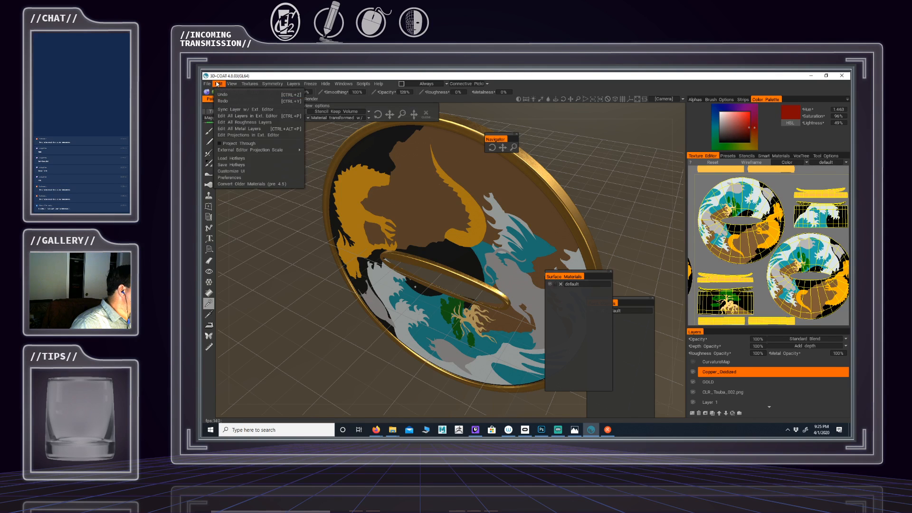
{"action": "left_click", "coordinate": [219, 84]}
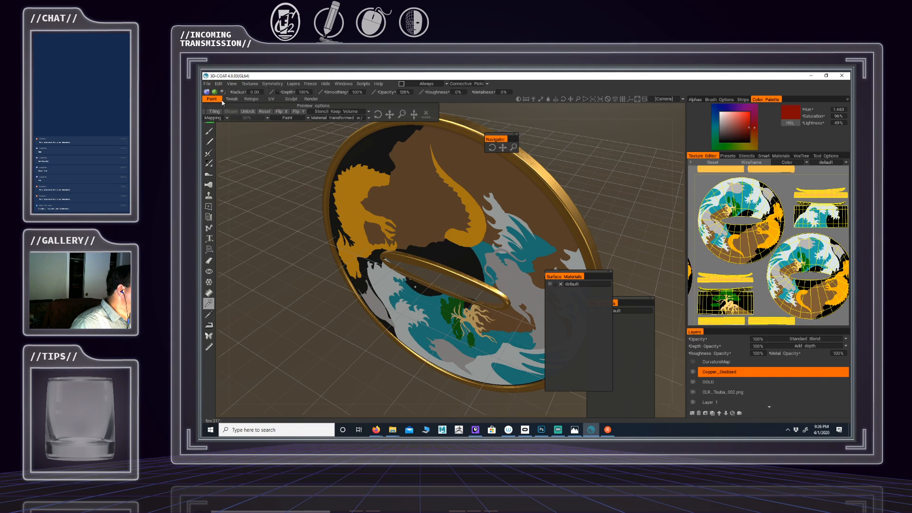
{"action": "left_click", "coordinate": [219, 84]}
{"action": "left_click", "coordinate": [226, 99]}
{"action": "left_click", "coordinate": [219, 84]}
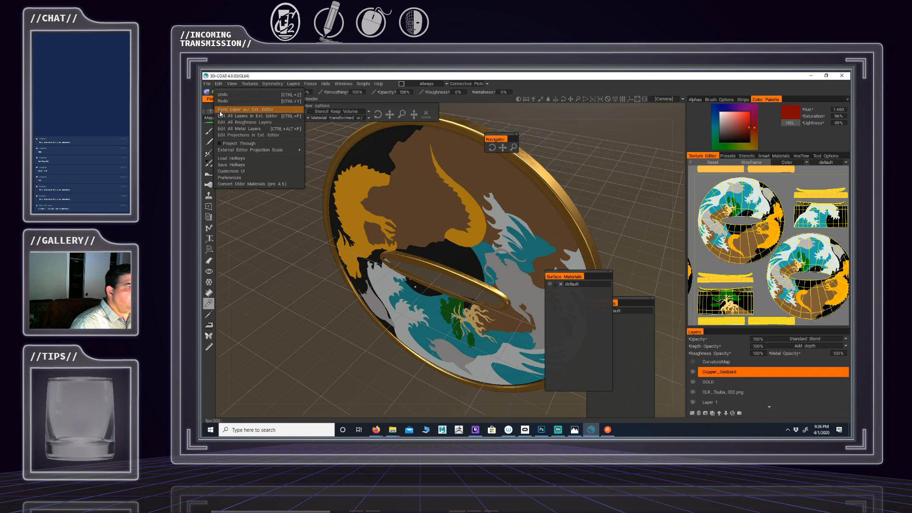
{"action": "left_click", "coordinate": [221, 101]}
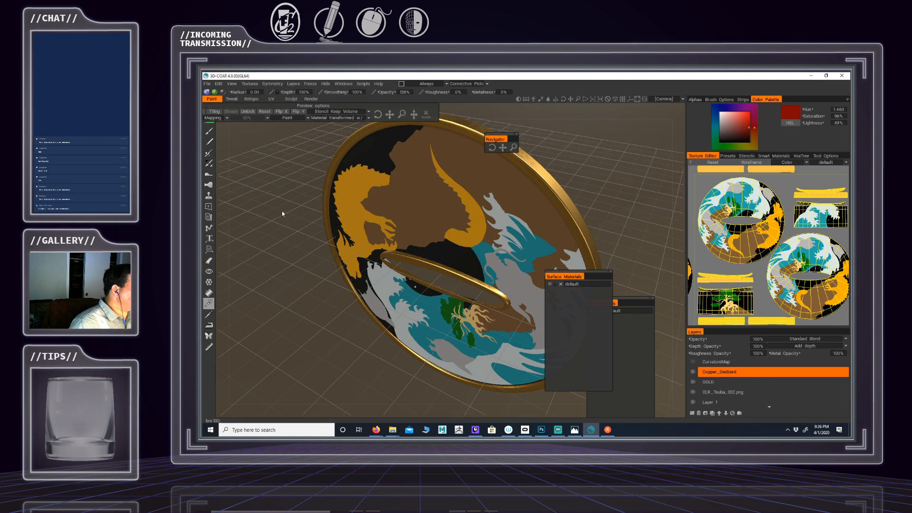
Freeze the large teal area around the tree on the first tsuba disc in the UV layout
{"action": "left_click_drag", "start_coordinate": [282, 213], "coordinate": [455, 232]}
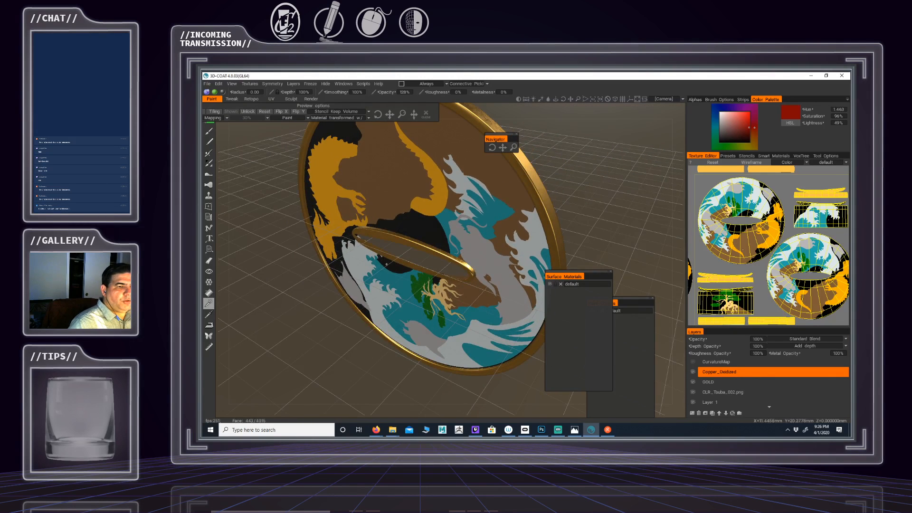
{"action": "key", "text": "space"}
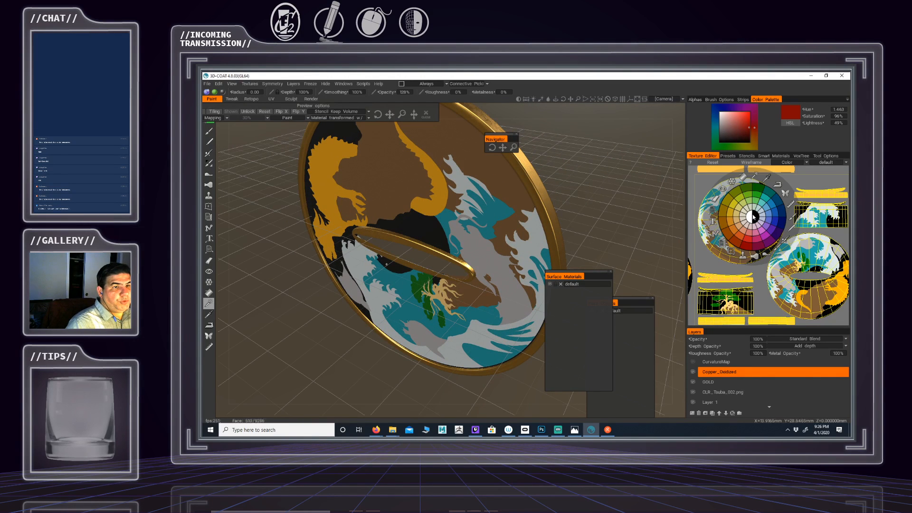
{"action": "left_click", "coordinate": [756, 176]}
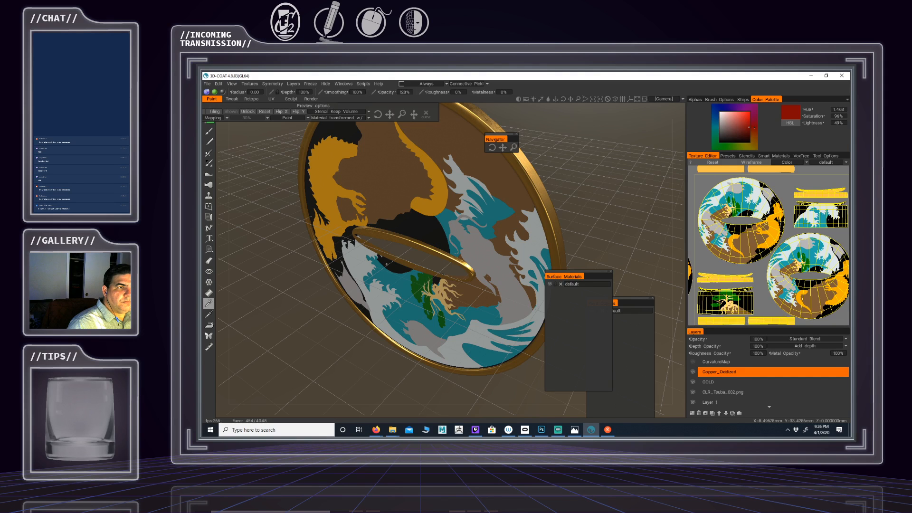
{"action": "left_click", "coordinate": [730, 193]}
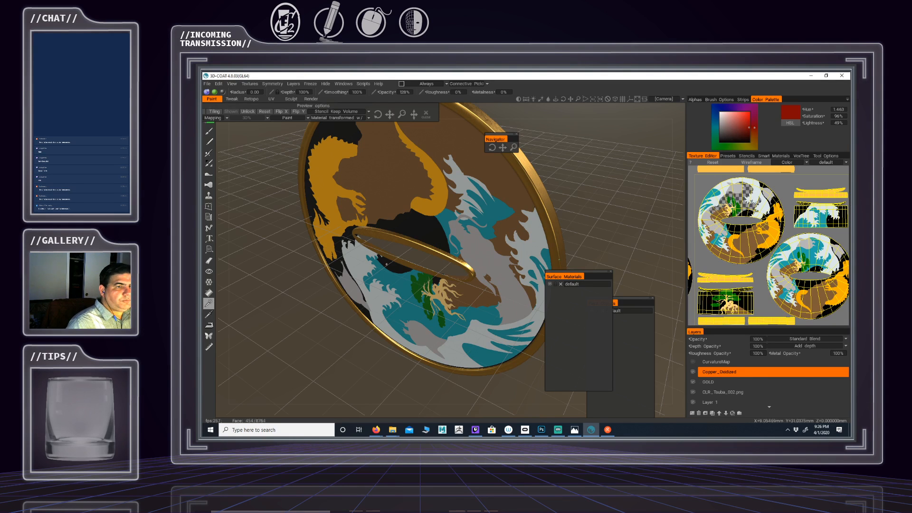
Freeze the small enclosed teal gaps between the tree's leaves, branches and roots on the first disc
{"action": "scroll", "coordinate": [735, 199], "scroll_direction": "up", "scroll_amount": 2}
{"action": "scroll", "coordinate": [736, 200], "scroll_direction": "up", "scroll_amount": 4}
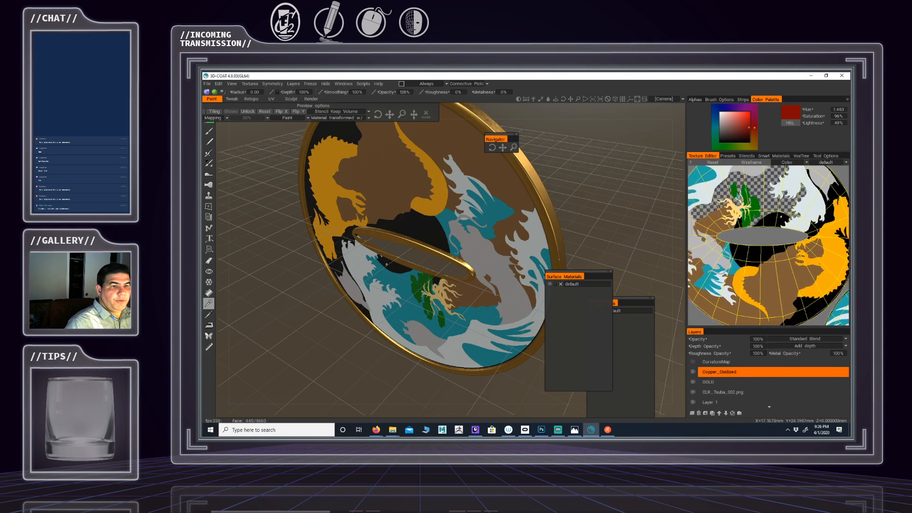
{"action": "scroll", "coordinate": [768, 245], "scroll_direction": "up", "scroll_amount": 4}
{"action": "middle_click_drag", "start_coordinate": [768, 247], "coordinate": [785, 270]}
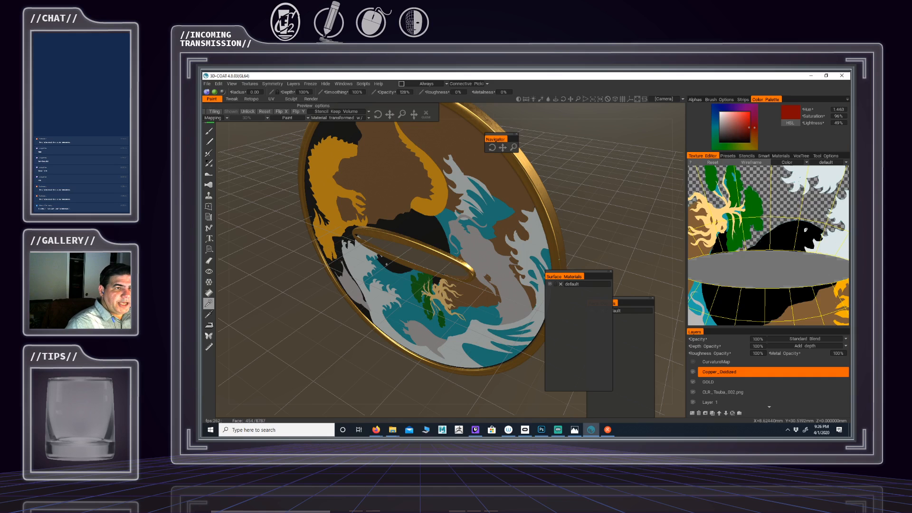
{"action": "scroll", "coordinate": [763, 215], "scroll_direction": "up", "scroll_amount": 4}
{"action": "middle_click_drag", "start_coordinate": [763, 215], "coordinate": [805, 283]}
{"action": "scroll", "coordinate": [760, 232], "scroll_direction": "up", "scroll_amount": 4}
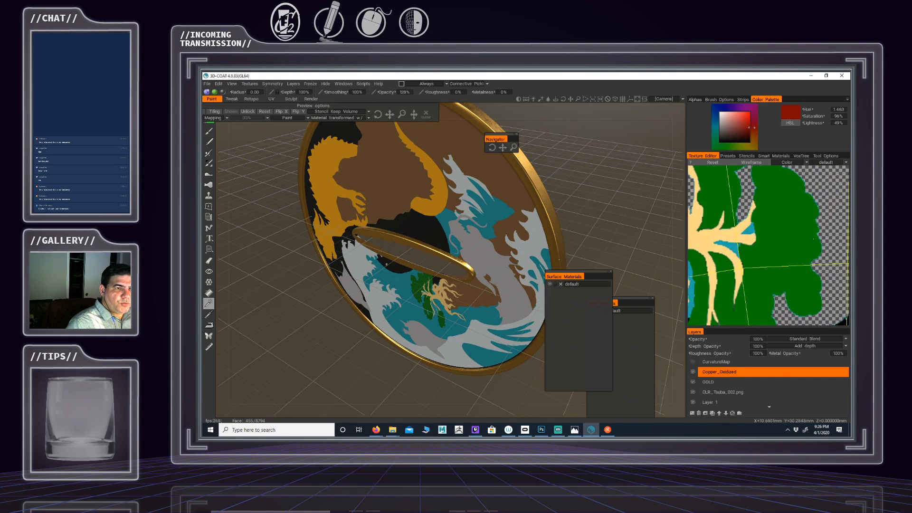
{"action": "middle_click_drag", "start_coordinate": [754, 230], "coordinate": [781, 239]}
{"action": "left_click", "coordinate": [782, 237]}
{"action": "left_click", "coordinate": [767, 254]}
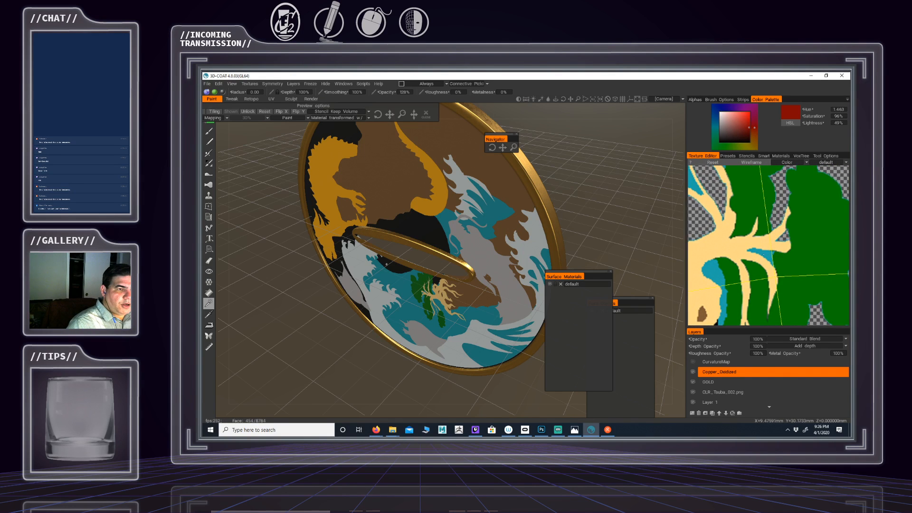
{"action": "left_click", "coordinate": [713, 271]}
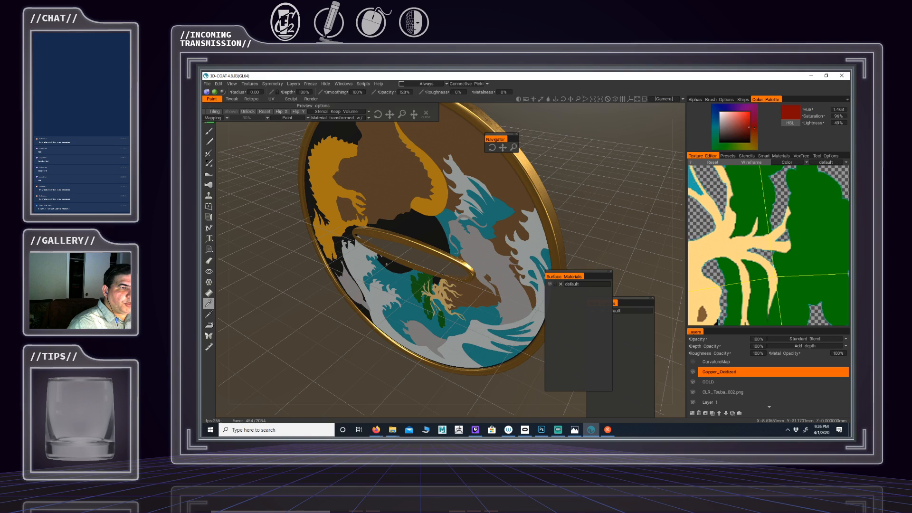
{"action": "left_click", "coordinate": [701, 189]}
{"action": "middle_click_drag", "start_coordinate": [701, 187], "coordinate": [737, 186]}
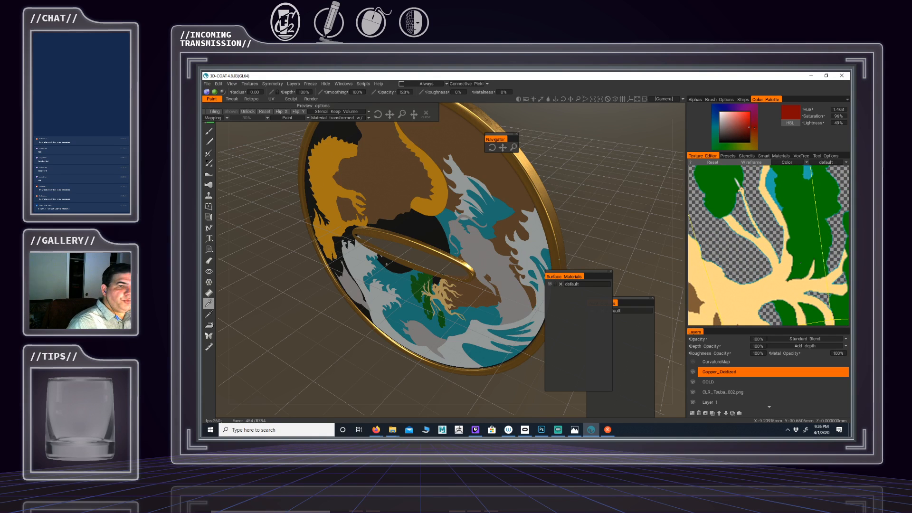
Try freezing the teal background around the tree's branches again, and undo that freeze
{"action": "left_click", "coordinate": [782, 231]}
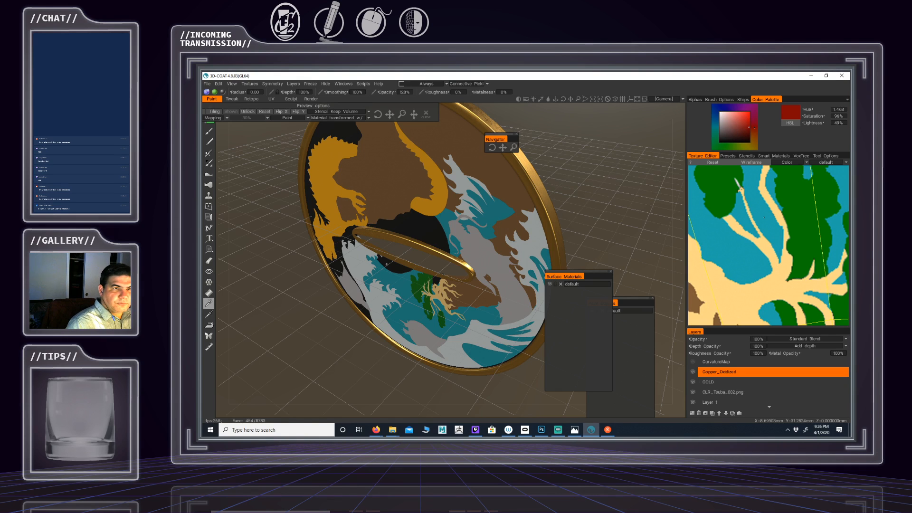
{"action": "left_click", "coordinate": [763, 218]}
{"action": "middle_click_drag", "start_coordinate": [770, 208], "coordinate": [773, 234]}
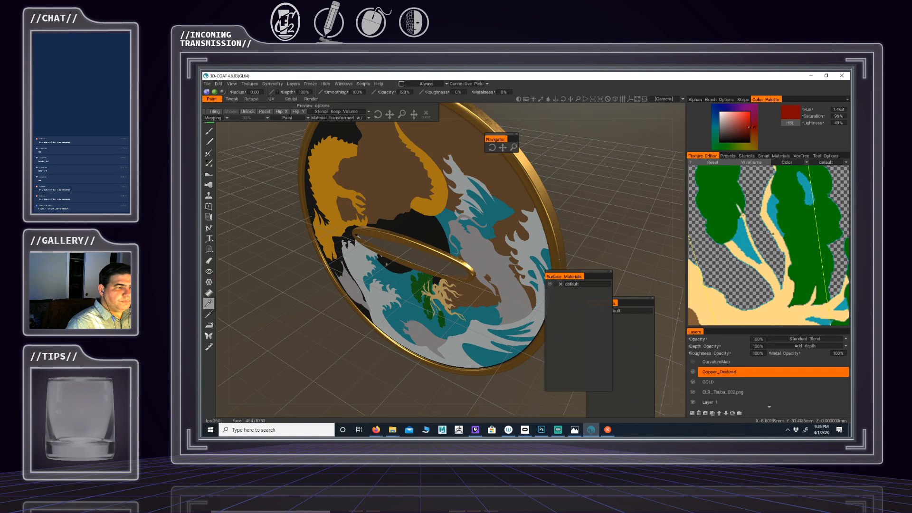
{"action": "key", "text": "ctrl+z"}
{"action": "middle_click_drag", "start_coordinate": [772, 233], "coordinate": [776, 253]}
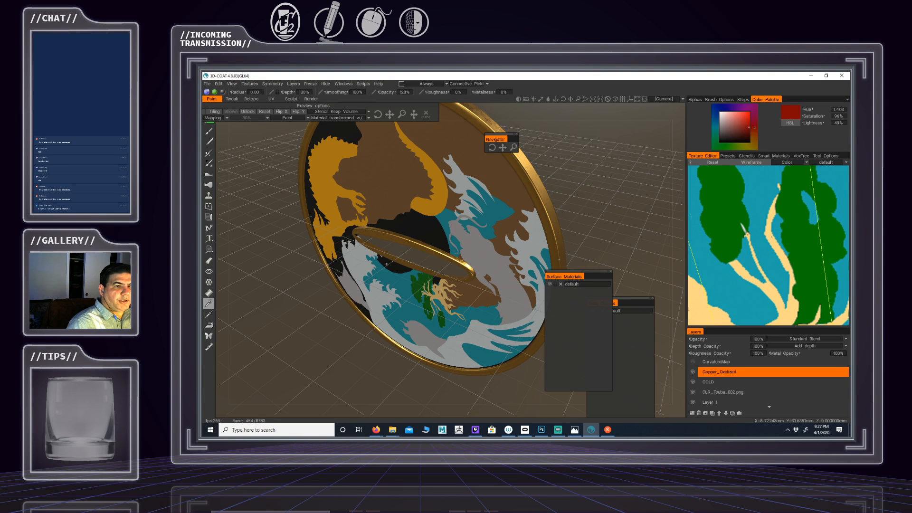
Freeze the teal slivers beside the tree roots and the teal background near the first disc's center hole
{"action": "scroll", "coordinate": [771, 237], "scroll_direction": "down", "scroll_amount": 6}
{"action": "scroll", "coordinate": [788, 236], "scroll_direction": "up", "scroll_amount": 2}
{"action": "middle_click_drag", "start_coordinate": [790, 237], "coordinate": [784, 169]}
{"action": "middle_click_drag", "start_coordinate": [778, 204], "coordinate": [798, 182]}
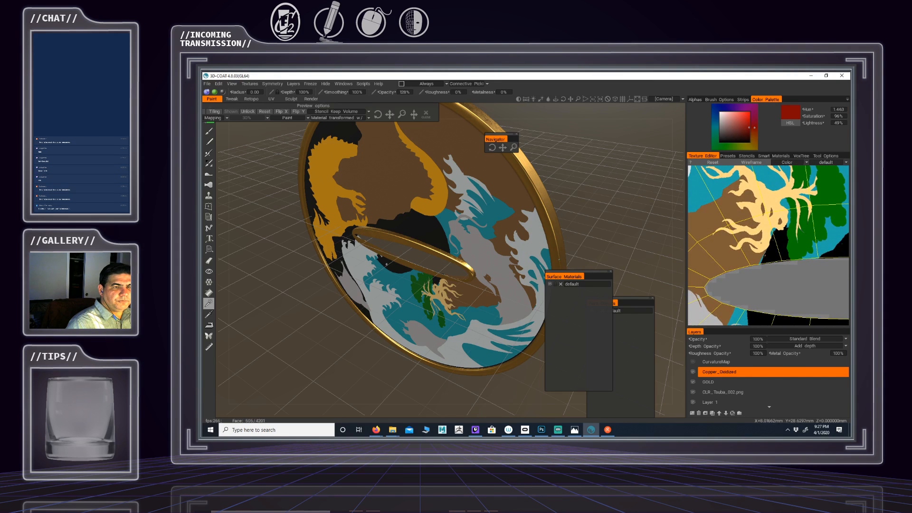
{"action": "middle_click_drag", "start_coordinate": [761, 243], "coordinate": [760, 215]}
{"action": "scroll", "coordinate": [764, 209], "scroll_direction": "up", "scroll_amount": 5}
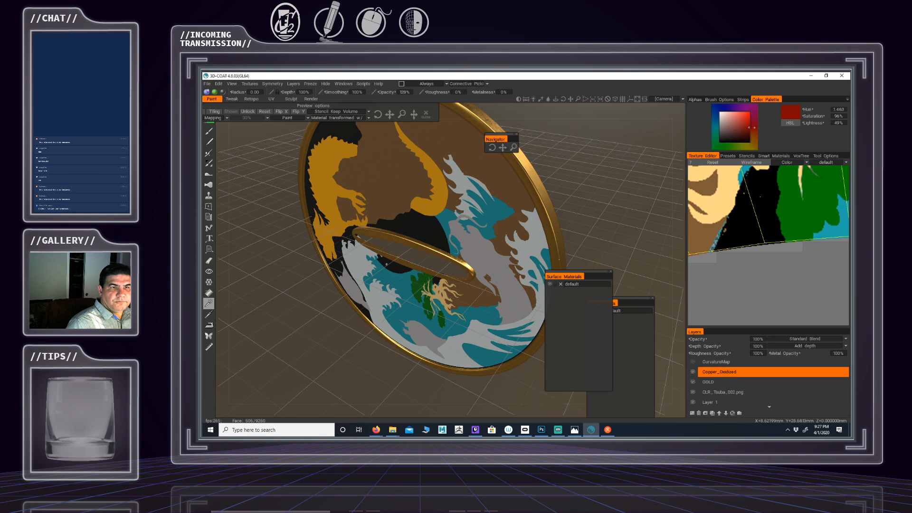
{"action": "middle_click_drag", "start_coordinate": [714, 241], "coordinate": [719, 278]}
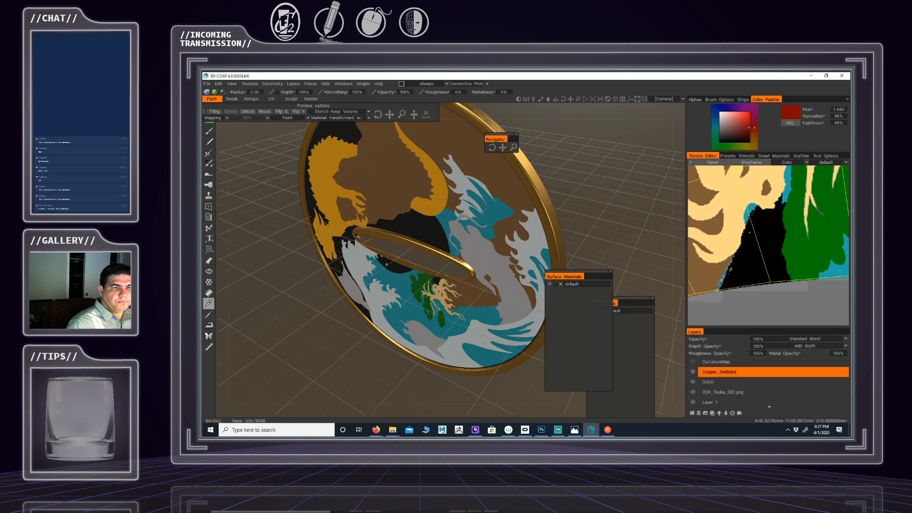
{"action": "left_click", "coordinate": [751, 207]}
{"action": "left_click", "coordinate": [784, 199]}
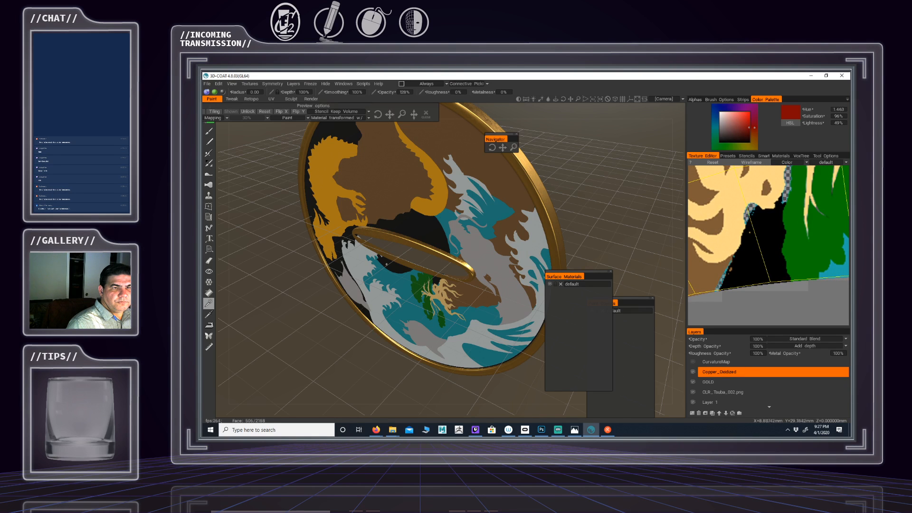
{"action": "left_click", "coordinate": [828, 269]}
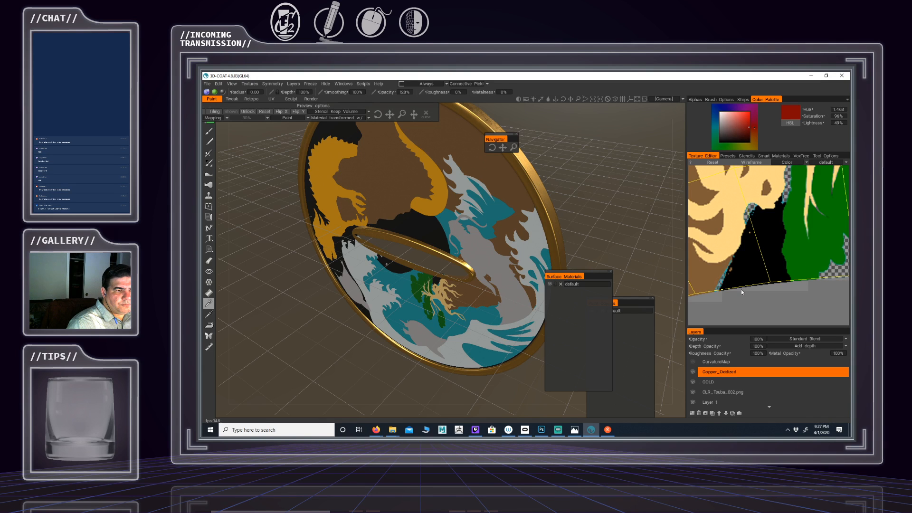
Freeze the teal gap between the white wave fingers beside the tree on the first disc
{"action": "scroll", "coordinate": [767, 259], "scroll_direction": "down", "scroll_amount": 6}
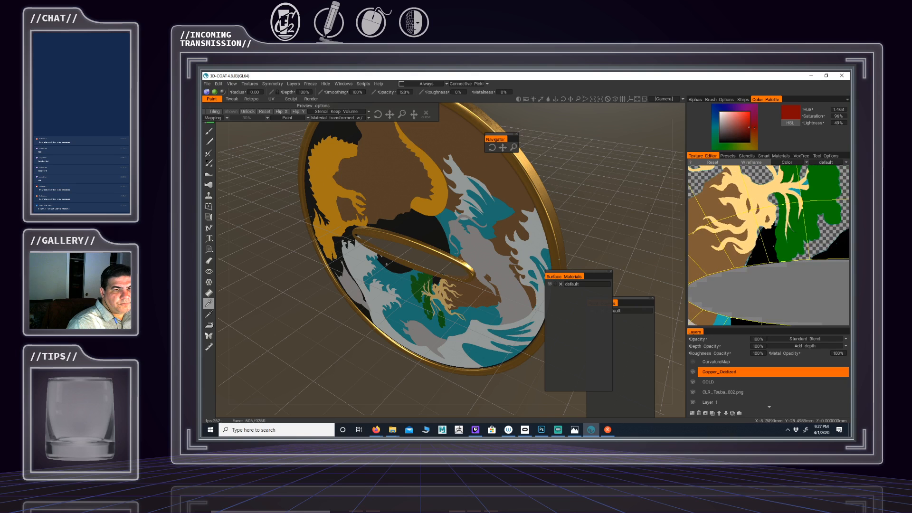
{"action": "middle_click_drag", "start_coordinate": [793, 205], "coordinate": [754, 246]}
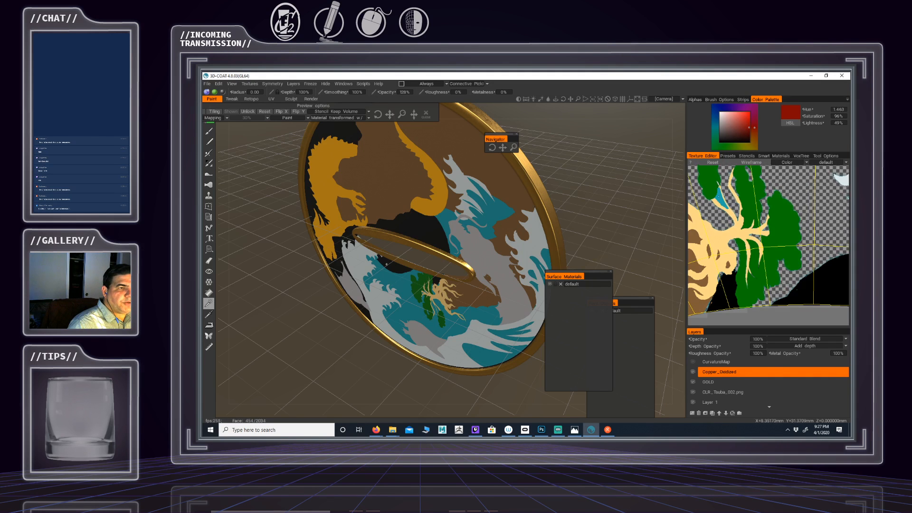
{"action": "middle_click_drag", "start_coordinate": [768, 264], "coordinate": [793, 227]}
{"action": "middle_click_drag", "start_coordinate": [732, 216], "coordinate": [821, 271]}
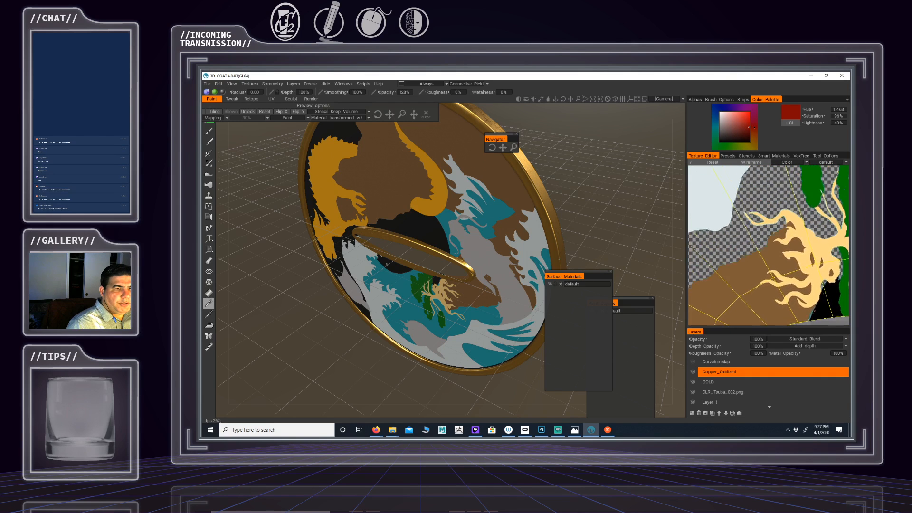
{"action": "middle_click_drag", "start_coordinate": [772, 242], "coordinate": [819, 271]}
{"action": "left_click", "coordinate": [720, 257]}
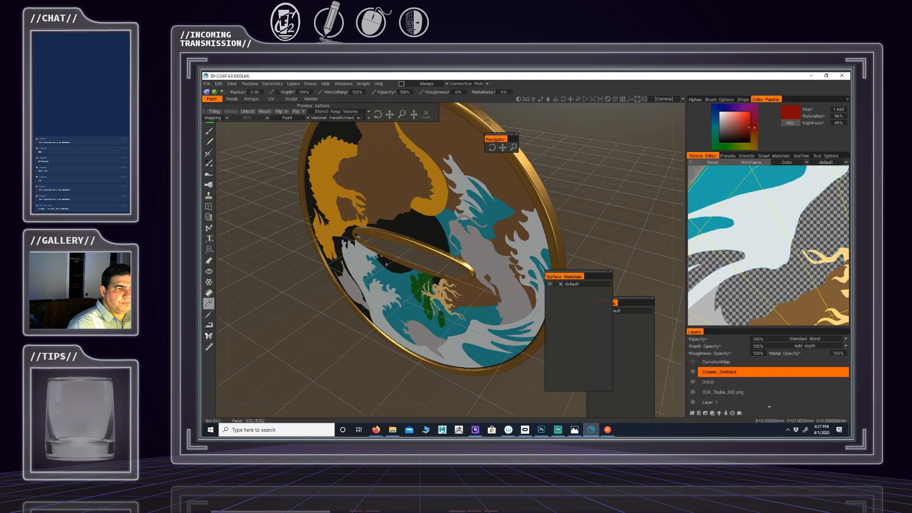
{"action": "mouse_move", "coordinate": [750, 254]}
{"action": "middle_mouse_down"}
{"action": "mouse_move", "coordinate": [805, 252]}
{"action": "mouse_move", "coordinate": [734, 252]}
{"action": "middle_mouse_up"}
Freeze the remaining teal patch among the white wave tips below the grey shape on the first disc
{"action": "scroll", "coordinate": [790, 247], "scroll_direction": "down", "scroll_amount": 5}
{"action": "scroll", "coordinate": [759, 228], "scroll_direction": "up", "scroll_amount": 2}
{"action": "middle_click_drag", "start_coordinate": [819, 304], "coordinate": [779, 232]}
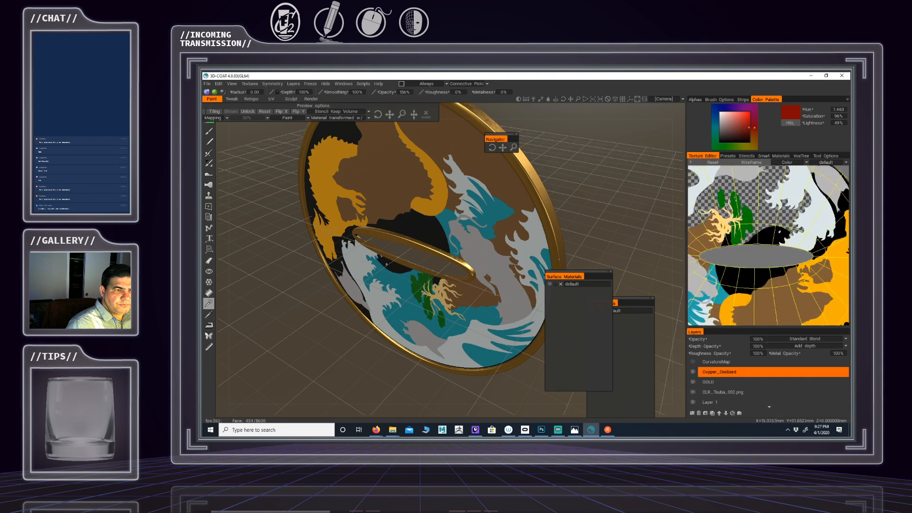
{"action": "middle_click_drag", "start_coordinate": [733, 295], "coordinate": [779, 245]}
{"action": "scroll", "coordinate": [779, 245], "scroll_direction": "up", "scroll_amount": 3}
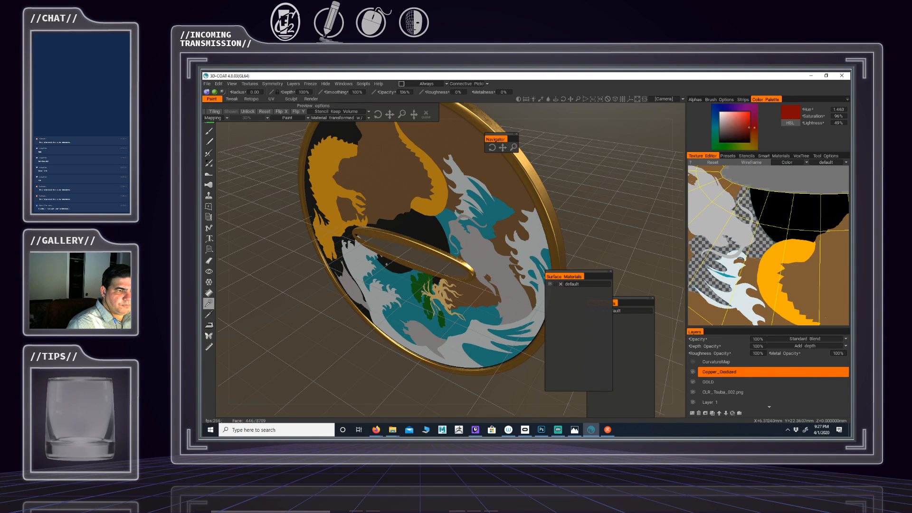
{"action": "left_click", "coordinate": [724, 274]}
Freeze the narrow teal streaks in the wave foam along the first disc's outer edge
{"action": "middle_click_drag", "start_coordinate": [724, 274], "coordinate": [806, 282]}
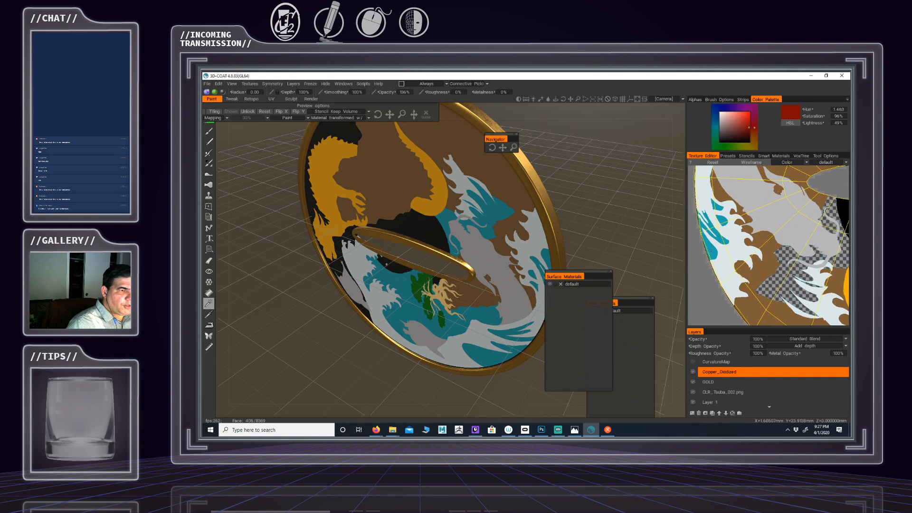
{"action": "left_click", "coordinate": [711, 250]}
{"action": "left_click", "coordinate": [721, 219]}
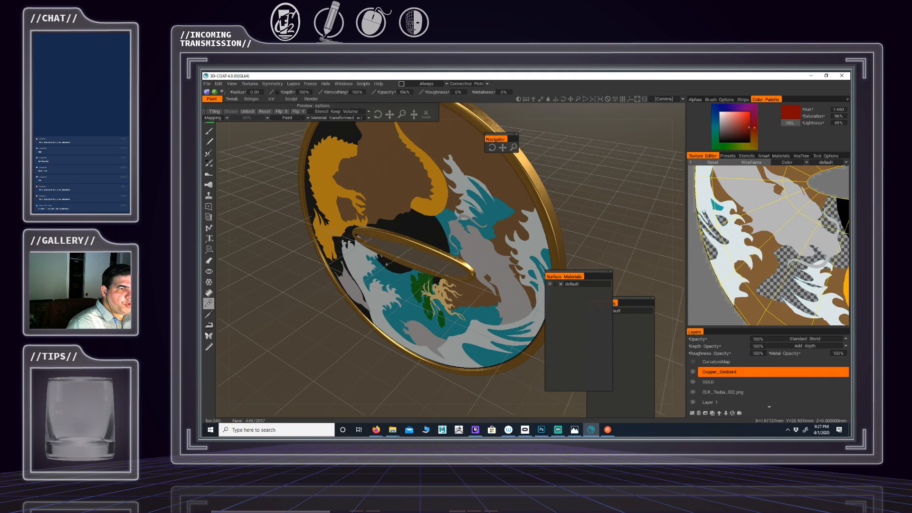
{"action": "left_click", "coordinate": [717, 208]}
Freeze the teal regions around the white waves on the rectangular side UV island
{"action": "scroll", "coordinate": [750, 194], "scroll_direction": "up", "scroll_amount": 2}
{"action": "middle_click_drag", "start_coordinate": [750, 193], "coordinate": [773, 247]}
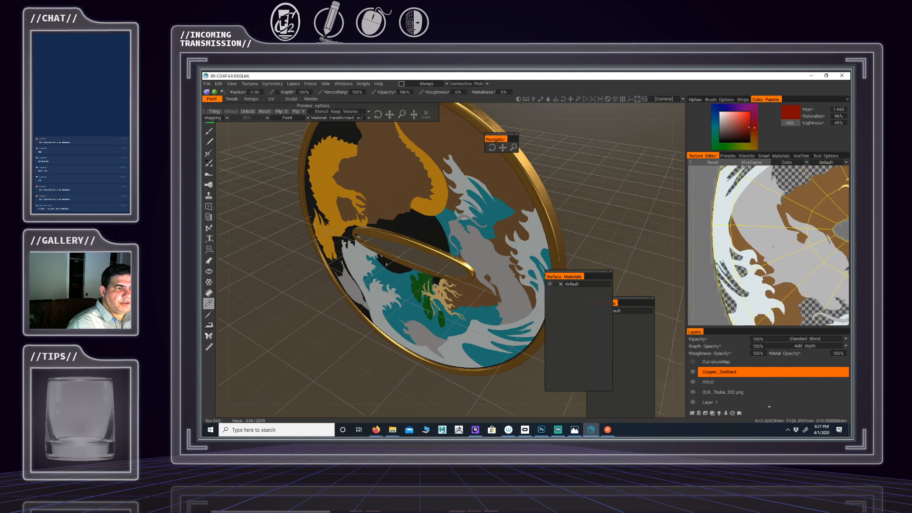
{"action": "right_click_drag", "start_coordinate": [773, 247], "coordinate": [716, 234]}
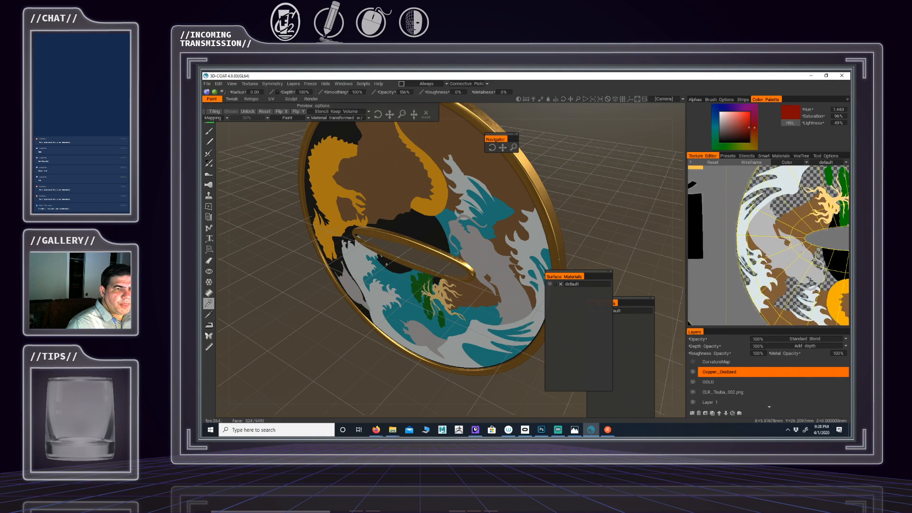
{"action": "middle_click_drag", "start_coordinate": [801, 252], "coordinate": [693, 328]}
{"action": "right_click_drag", "start_coordinate": [693, 328], "coordinate": [641, 309]}
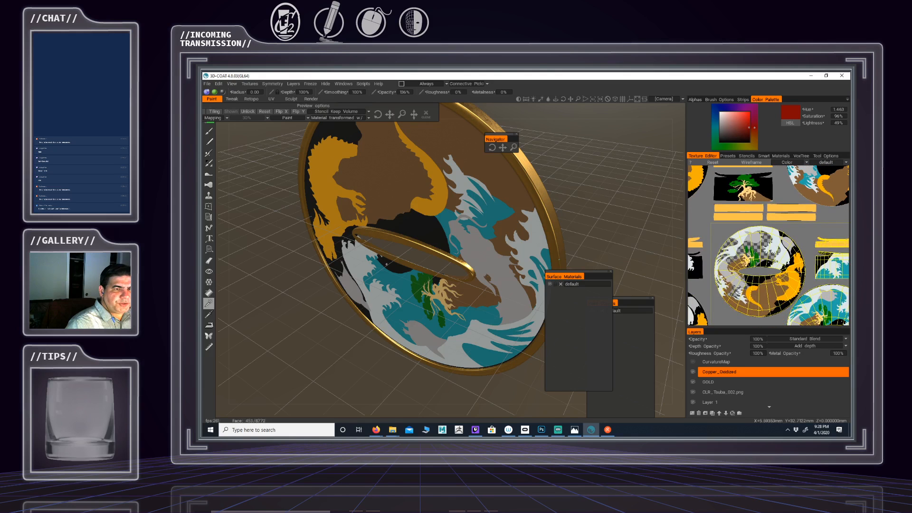
{"action": "middle_click_drag", "start_coordinate": [807, 285], "coordinate": [736, 231]}
{"action": "right_click_drag", "start_coordinate": [736, 231], "coordinate": [823, 221]}
{"action": "middle_click_drag", "start_coordinate": [740, 202], "coordinate": [728, 250]}
{"action": "right_click_drag", "start_coordinate": [728, 250], "coordinate": [778, 249]}
{"action": "middle_click_drag", "start_coordinate": [777, 249], "coordinate": [780, 270]}
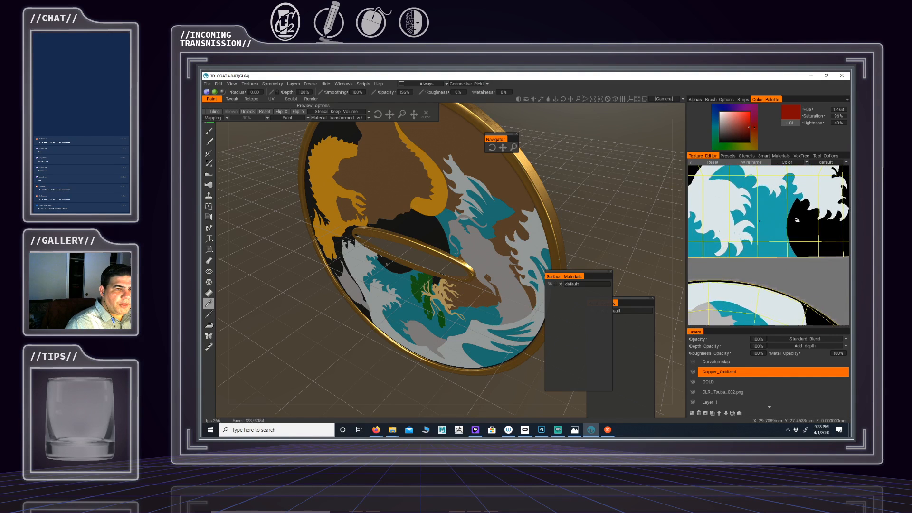
{"action": "middle_click_drag", "start_coordinate": [759, 220], "coordinate": [760, 230]}
{"action": "middle_click_drag", "start_coordinate": [710, 210], "coordinate": [798, 203]}
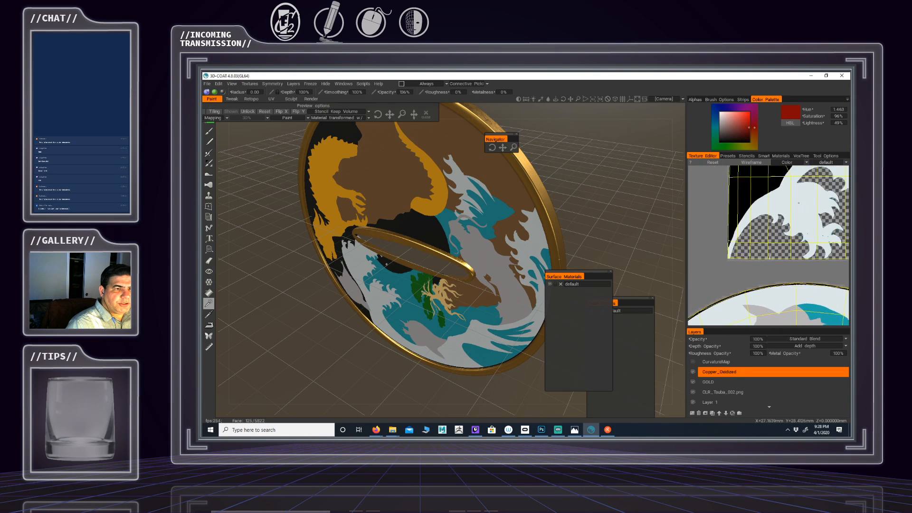
Freeze the teal regions around the tree and white waves on the second disc
{"action": "middle_click_drag", "start_coordinate": [802, 280], "coordinate": [762, 220]}
{"action": "mouse_move", "coordinate": [778, 287]}
{"action": "middle_mouse_down"}
{"action": "mouse_move", "coordinate": [768, 237]}
{"action": "mouse_move", "coordinate": [751, 228]}
{"action": "middle_mouse_up"}
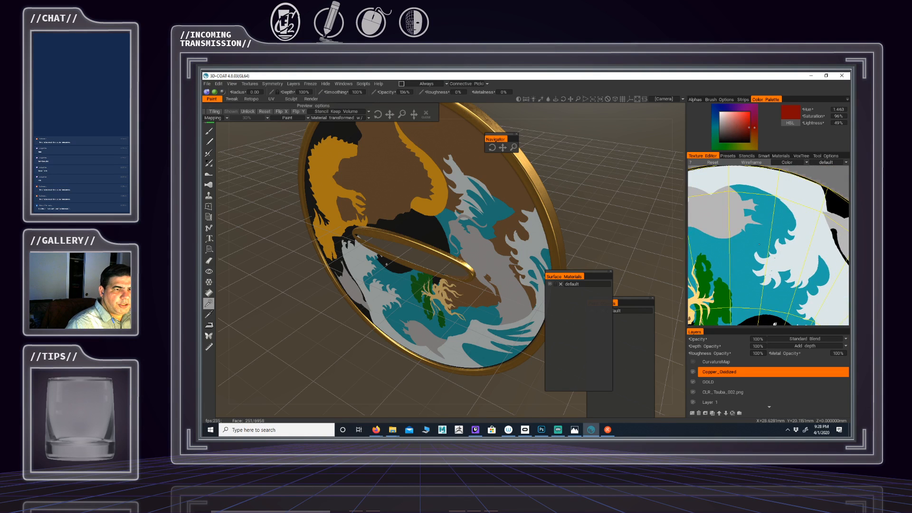
{"action": "middle_click_drag", "start_coordinate": [752, 283], "coordinate": [769, 186]}
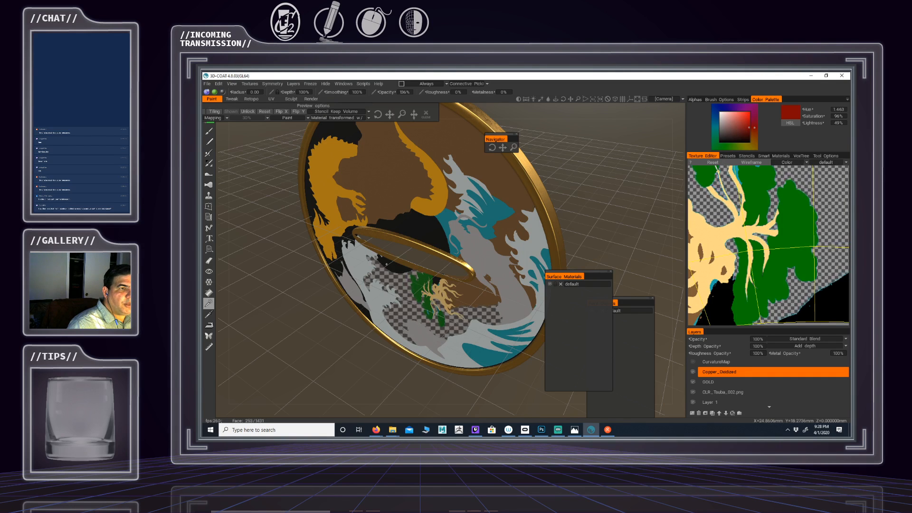
{"action": "middle_click_drag", "start_coordinate": [732, 189], "coordinate": [736, 240]}
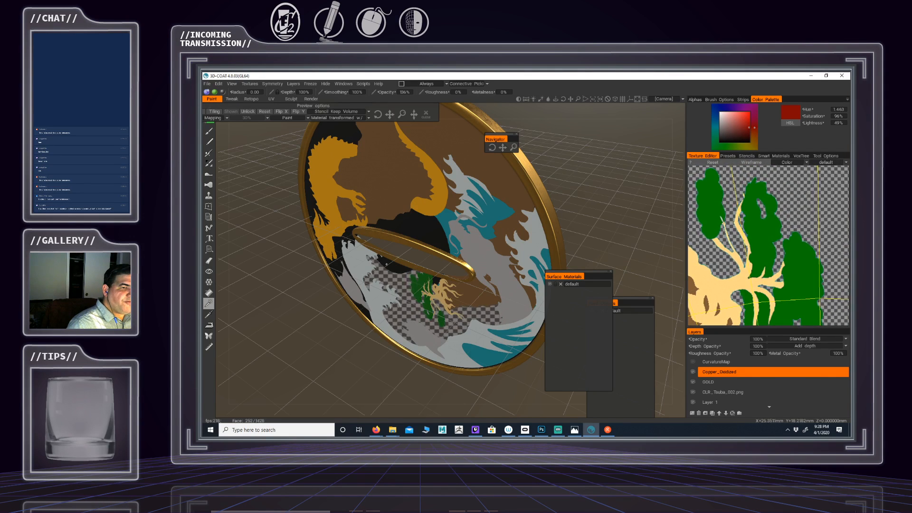
Freeze the teal areas around the grey figure and the teal streaks inside the white wave beside it on the second disc
{"action": "middle_click_drag", "start_coordinate": [723, 259], "coordinate": [758, 199]}
{"action": "middle_click_drag", "start_coordinate": [746, 268], "coordinate": [778, 193]}
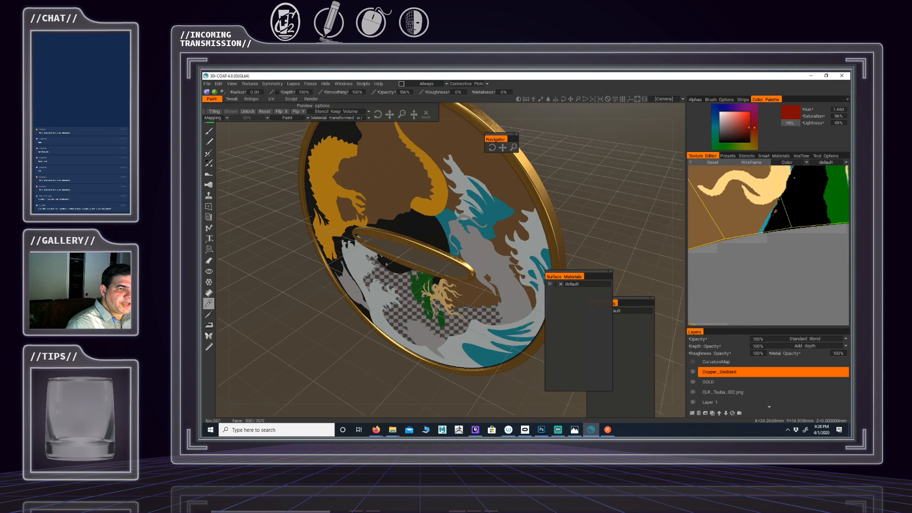
{"action": "middle_click_drag", "start_coordinate": [762, 293], "coordinate": [782, 238]}
{"action": "right_click_drag", "start_coordinate": [783, 237], "coordinate": [748, 236]}
{"action": "middle_click_drag", "start_coordinate": [770, 261], "coordinate": [766, 228]}
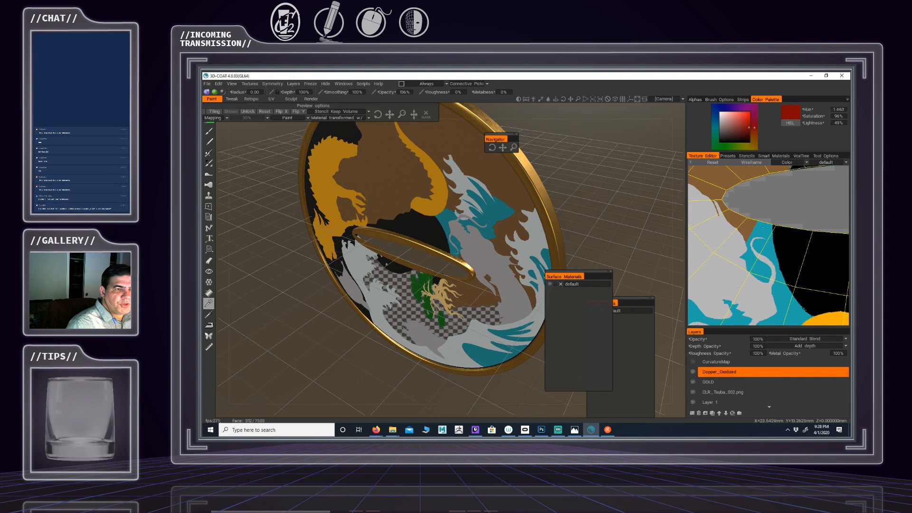
{"action": "middle_click_drag", "start_coordinate": [758, 311], "coordinate": [791, 251]}
{"action": "left_click", "coordinate": [775, 234]}
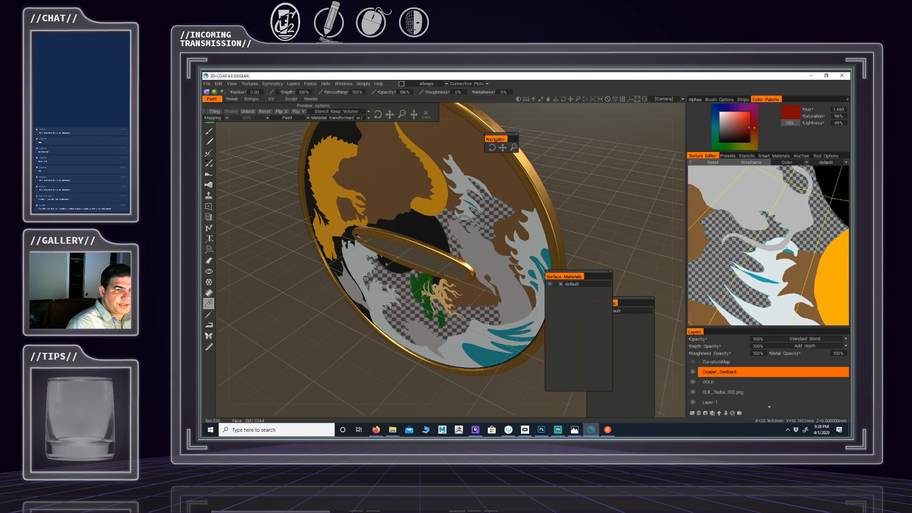
{"action": "left_click", "coordinate": [788, 252]}
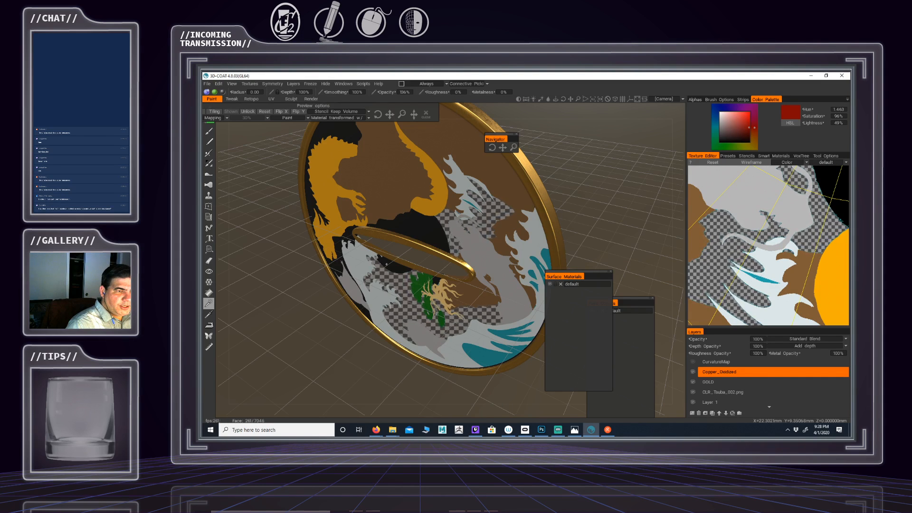
{"action": "left_click", "coordinate": [756, 278]}
Freeze the short teal streaks between the white foam fingers along the second disc's outer edge
{"action": "middle_click_drag", "start_coordinate": [703, 273], "coordinate": [759, 229]}
{"action": "mouse_move", "coordinate": [758, 229]}
{"action": "right_mouse_down"}
{"action": "mouse_move", "coordinate": [725, 228]}
{"action": "mouse_move", "coordinate": [744, 234]}
{"action": "right_mouse_up"}
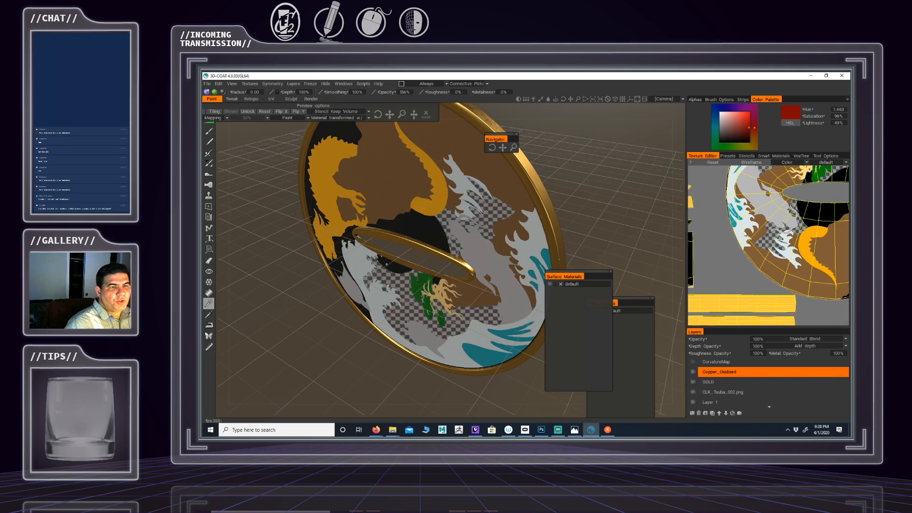
{"action": "middle_click_drag", "start_coordinate": [747, 200], "coordinate": [750, 245]}
{"action": "right_click_drag", "start_coordinate": [750, 245], "coordinate": [775, 239]}
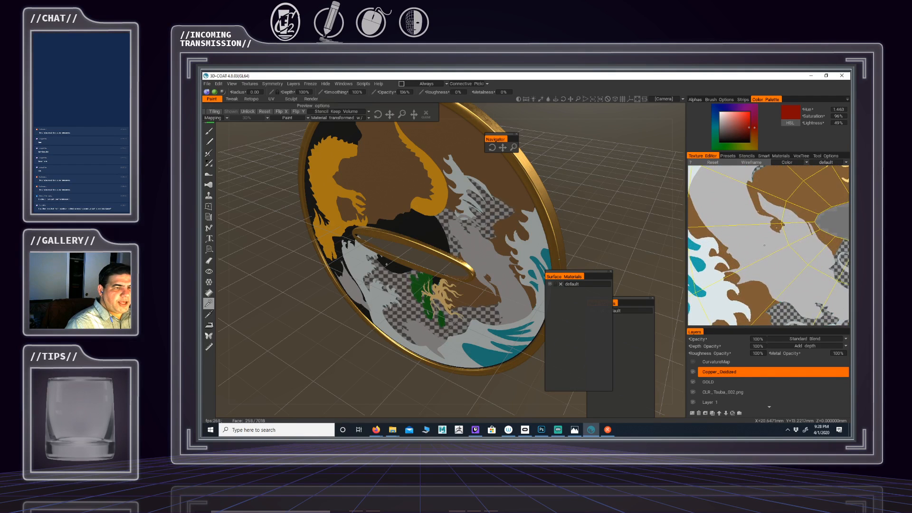
{"action": "middle_click_drag", "start_coordinate": [775, 238], "coordinate": [827, 231]}
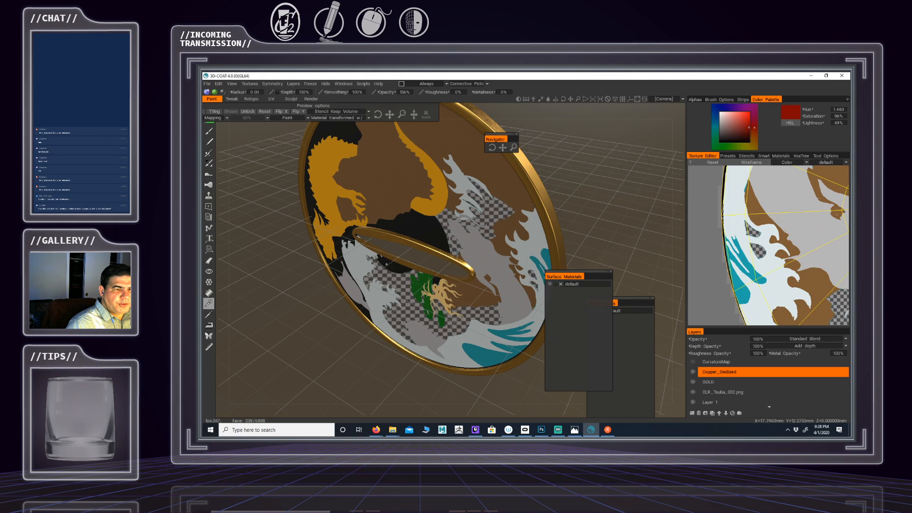
{"action": "middle_click_drag", "start_coordinate": [754, 251], "coordinate": [757, 292]}
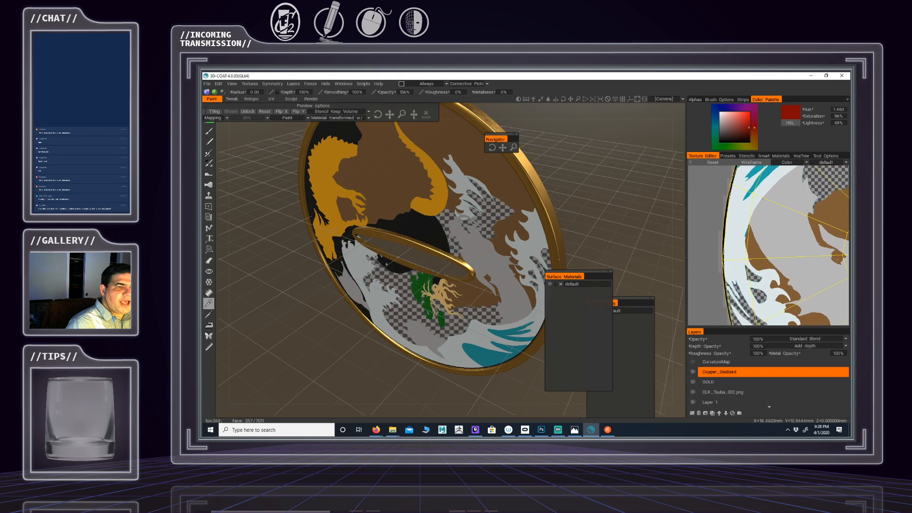
Freeze the long teal streaks in the large white wave near the second disc's rim
{"action": "right_click_drag", "start_coordinate": [762, 198], "coordinate": [771, 211]}
{"action": "middle_click_drag", "start_coordinate": [752, 194], "coordinate": [747, 265]}
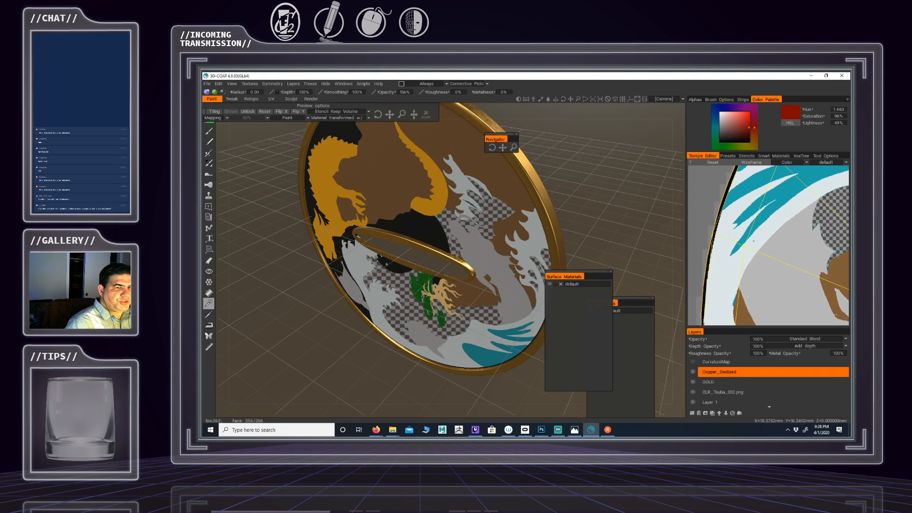
{"action": "middle_click_drag", "start_coordinate": [766, 218], "coordinate": [737, 273]}
{"action": "middle_click_drag", "start_coordinate": [778, 203], "coordinate": [750, 254]}
{"action": "left_click", "coordinate": [765, 232]}
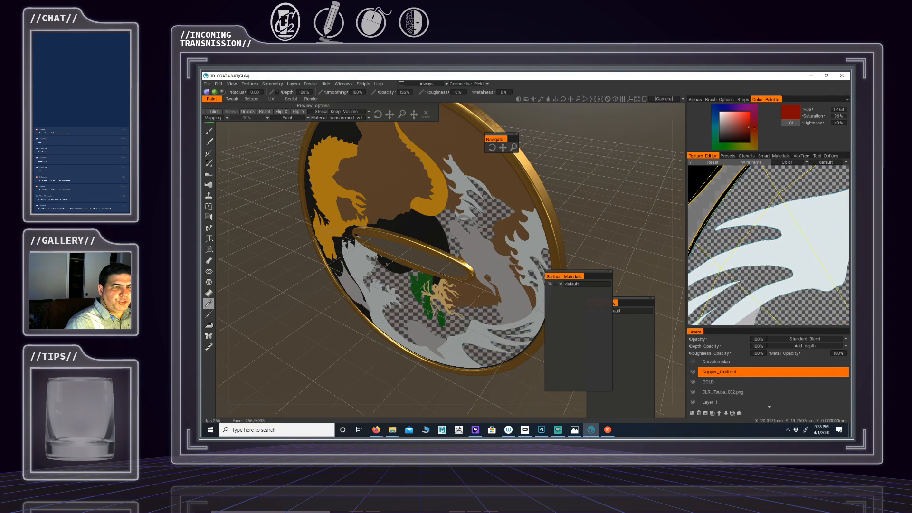
Examine the UV islands and the tsuba model for teal patches that are still unfrozen
{"action": "right_click_drag", "start_coordinate": [768, 237], "coordinate": [753, 202]}
{"action": "middle_click_drag", "start_coordinate": [760, 223], "coordinate": [746, 249]}
{"action": "middle_click_drag", "start_coordinate": [793, 211], "coordinate": [753, 256]}
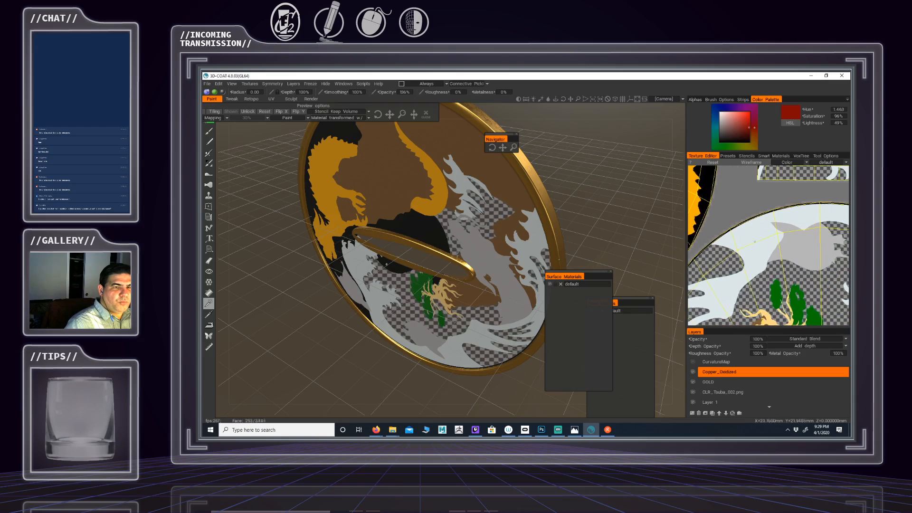
{"action": "middle_click_drag", "start_coordinate": [794, 227], "coordinate": [760, 254]}
{"action": "middle_click_drag", "start_coordinate": [803, 209], "coordinate": [765, 256]}
{"action": "right_click_drag", "start_coordinate": [765, 256], "coordinate": [745, 214]}
{"action": "middle_click_drag", "start_coordinate": [745, 290], "coordinate": [803, 244]}
{"action": "middle_click_drag", "start_coordinate": [784, 317], "coordinate": [800, 255]}
{"action": "right_click_drag", "start_coordinate": [773, 259], "coordinate": [725, 256]}
{"action": "middle_click_drag", "start_coordinate": [770, 238], "coordinate": [770, 259]}
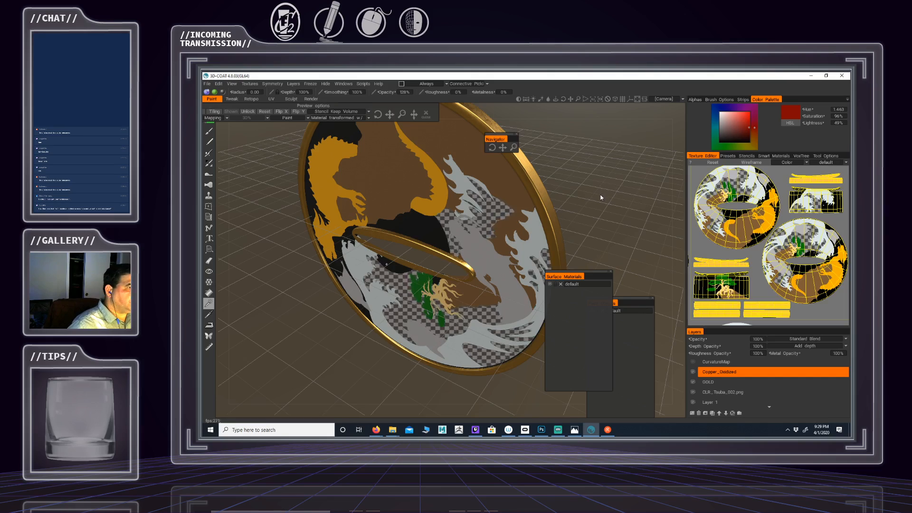
{"action": "left_click_drag", "start_coordinate": [600, 197], "coordinate": [469, 242]}
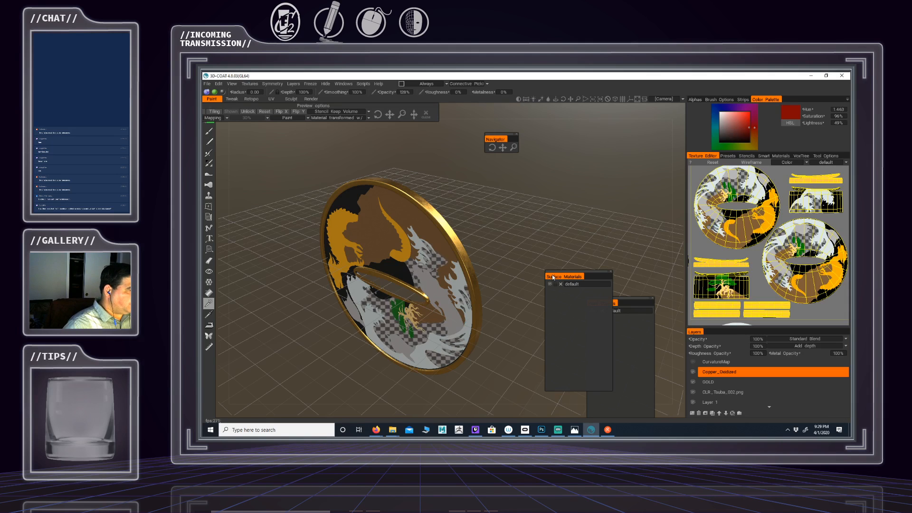
Select the Copper_Oxidized layer and invert the freeze selection so only the teal regions stay paintable
{"action": "left_click", "coordinate": [719, 372]}
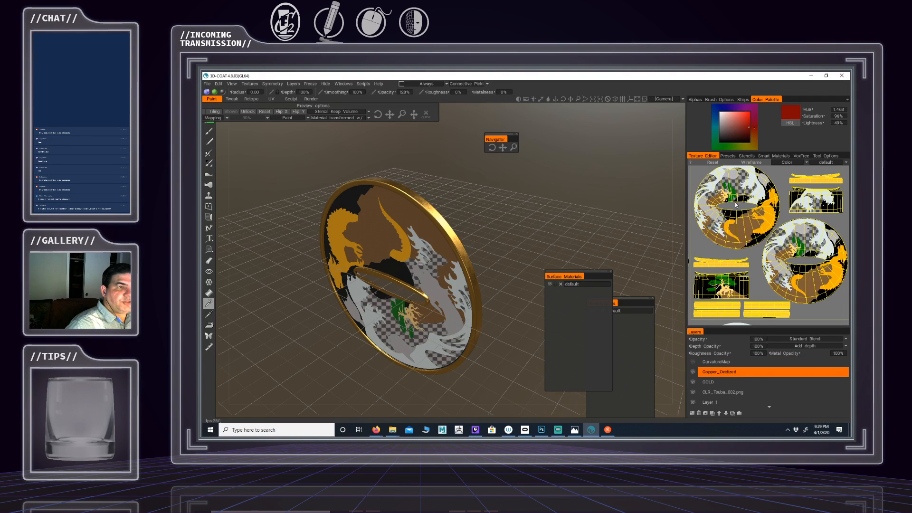
{"action": "left_click", "coordinate": [773, 156]}
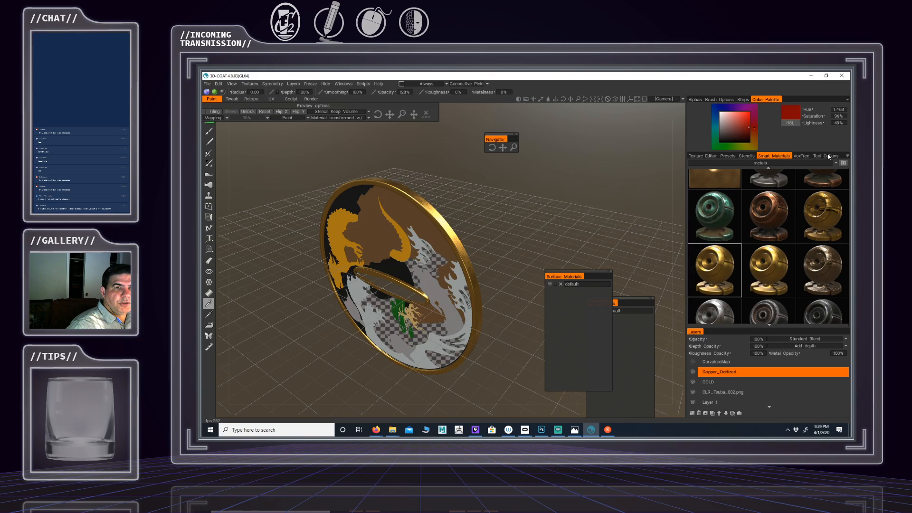
{"action": "left_click", "coordinate": [827, 156]}
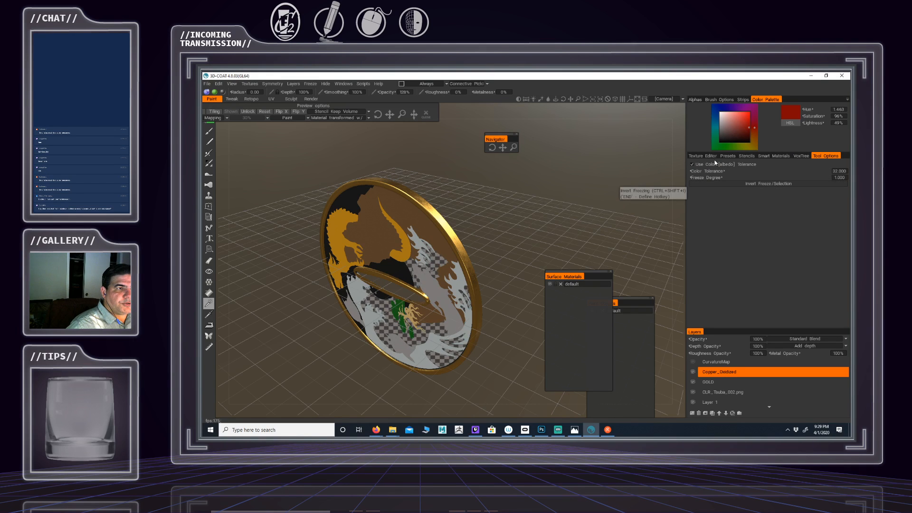
{"action": "left_click", "coordinate": [773, 156]}
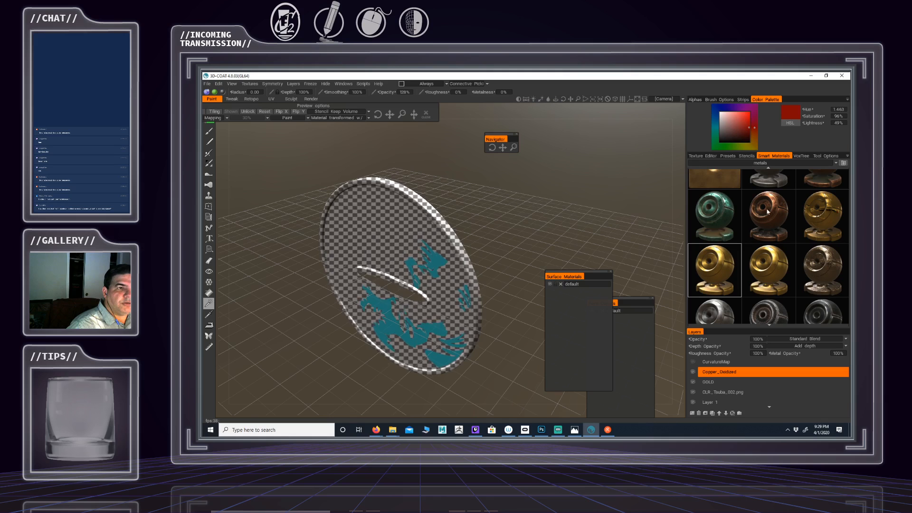
Choose the copper_oxidized smart material and calculate its ambient occlusion into a new layer with sphere light sources and a light count of 2048
{"action": "right_click", "coordinate": [720, 224]}
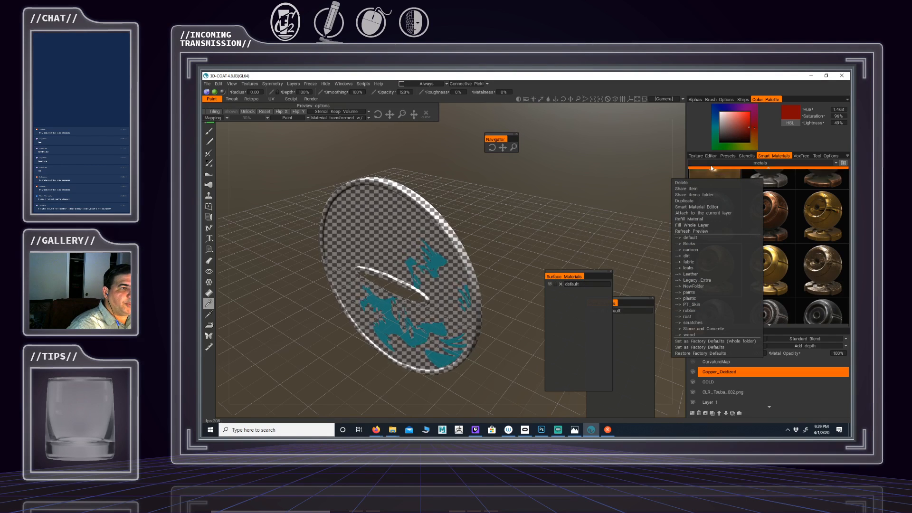
{"action": "left_click", "coordinate": [714, 140]}
{"action": "left_click", "coordinate": [714, 129]}
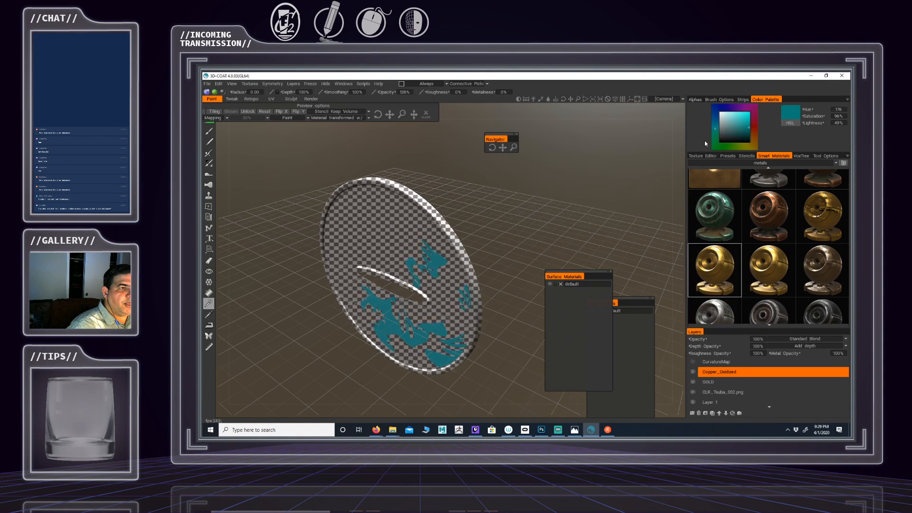
{"action": "left_click", "coordinate": [720, 221]}
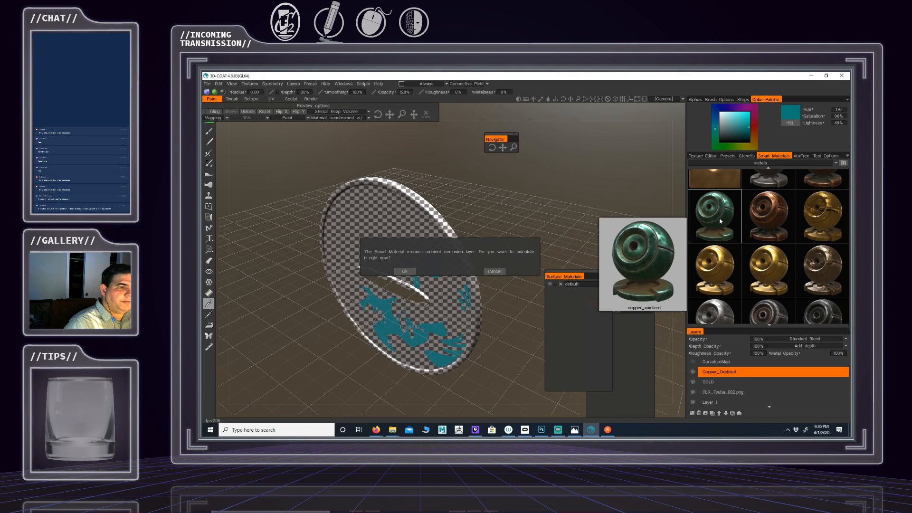
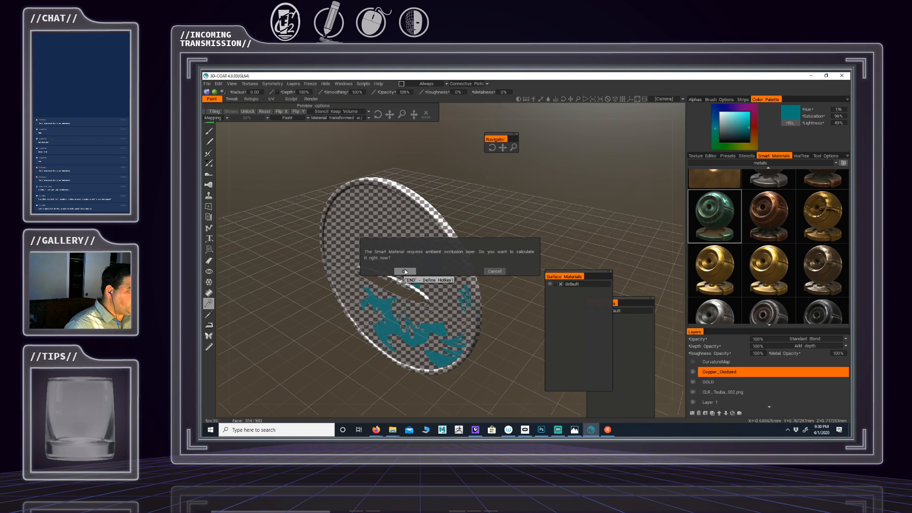
{"action": "left_click", "coordinate": [405, 272]}
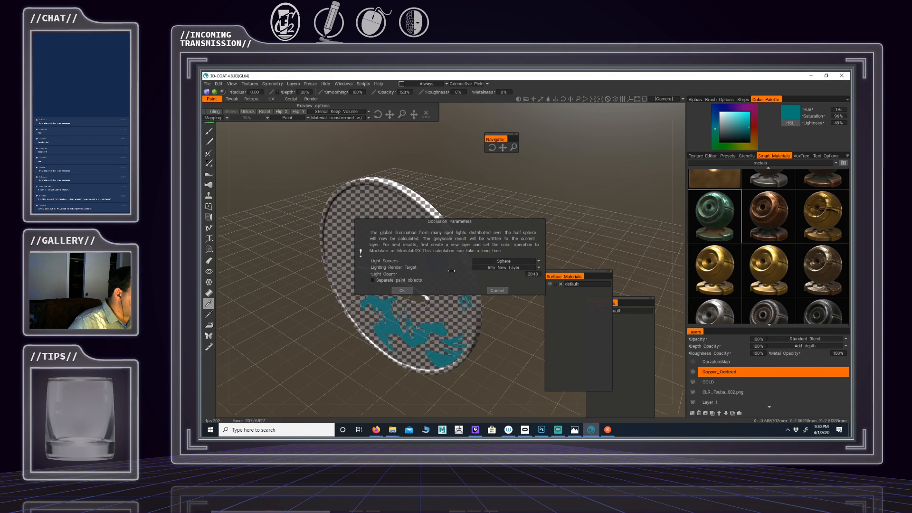
{"action": "left_click", "coordinate": [402, 290]}
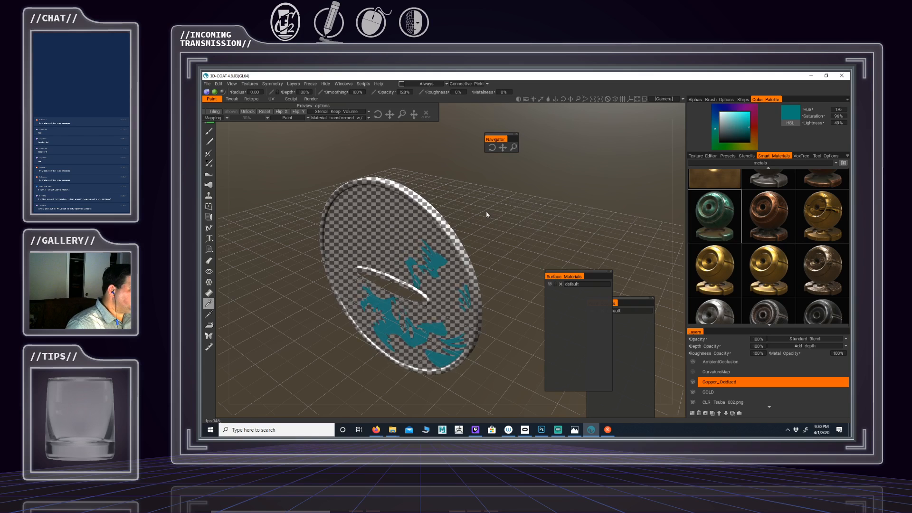
Fill the whole Copper_Oxidized layer with the copper_oxidized smart material
{"action": "left_click_drag", "start_coordinate": [489, 244], "coordinate": [421, 234]}
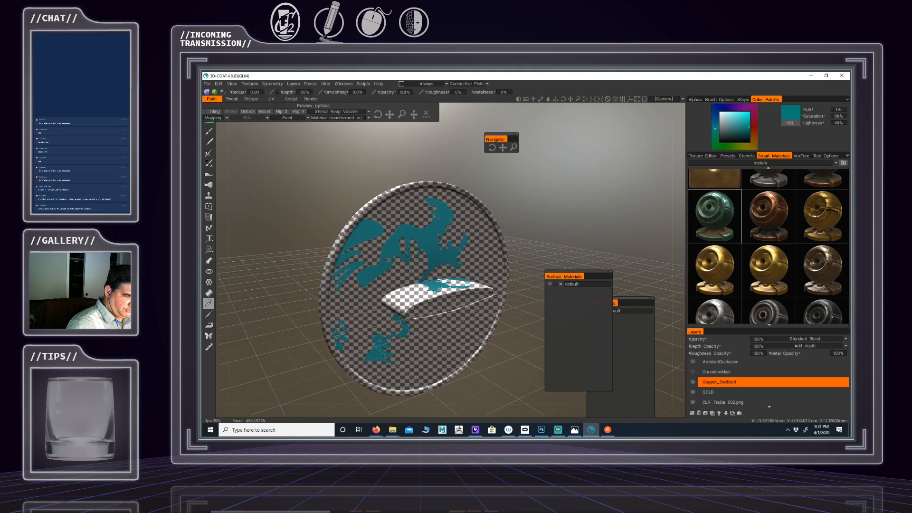
{"action": "scroll", "coordinate": [393, 266], "scroll_direction": "up", "scroll_amount": 3}
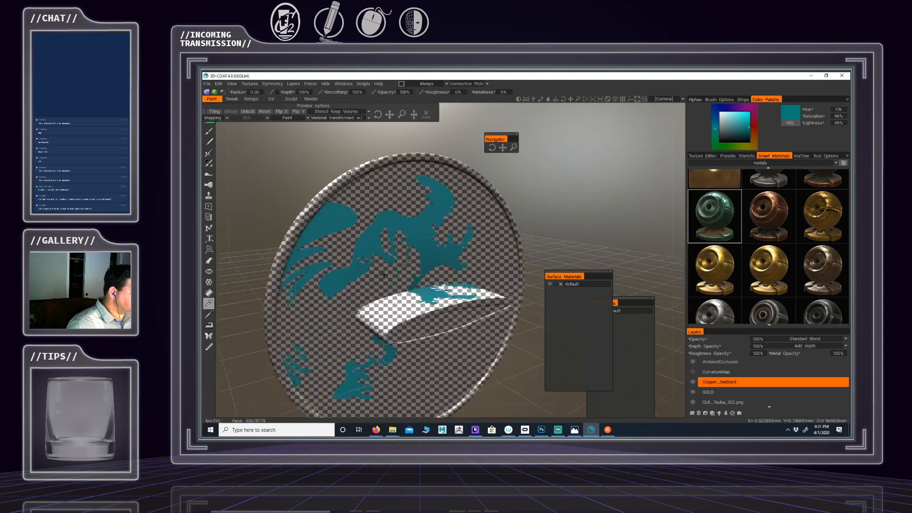
{"action": "scroll", "coordinate": [375, 271], "scroll_direction": "down", "scroll_amount": 2}
{"action": "left_click_drag", "start_coordinate": [375, 271], "coordinate": [410, 278], "text": "alt"}
{"action": "middle_click_drag", "start_coordinate": [409, 278], "coordinate": [421, 262], "text": "alt"}
{"action": "left_click_drag", "start_coordinate": [422, 262], "coordinate": [441, 240], "text": "alt"}
{"action": "scroll", "coordinate": [432, 238], "scroll_direction": "up", "scroll_amount": 1}
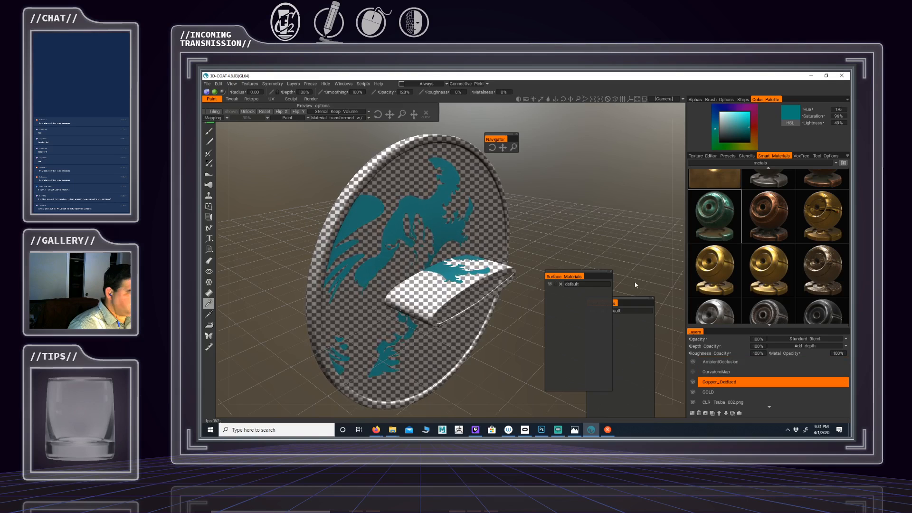
{"action": "right_click", "coordinate": [720, 223]}
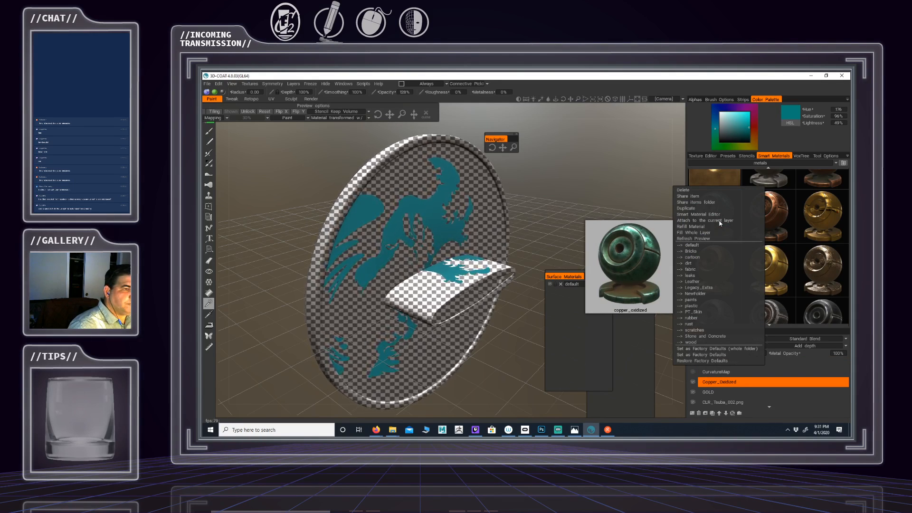
{"action": "left_click", "coordinate": [691, 233]}
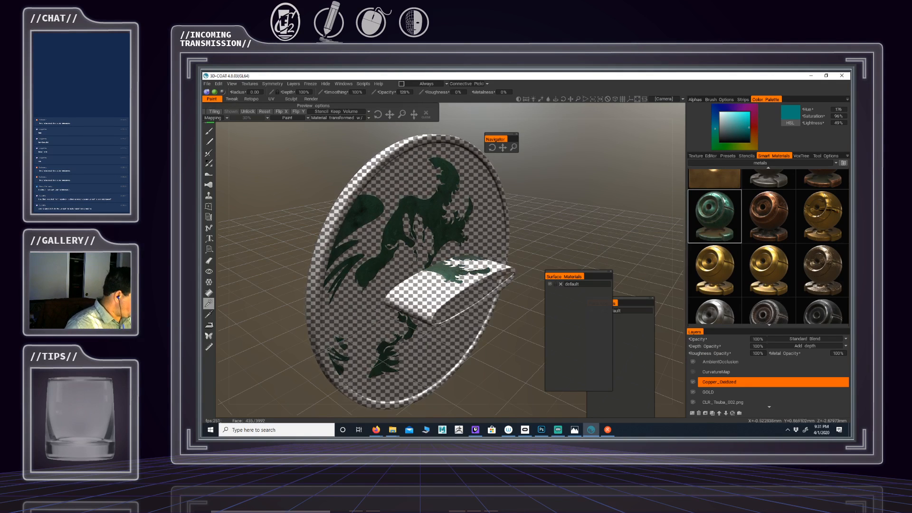
Inspect the oxidized copper fill on the tsuba, clear the freeze mask and display the texture's UV layout
{"action": "left_click_drag", "start_coordinate": [498, 220], "coordinate": [425, 186]}
{"action": "middle_click_drag", "start_coordinate": [558, 247], "coordinate": [440, 251]}
{"action": "scroll", "coordinate": [464, 244], "scroll_direction": "up", "scroll_amount": 4}
{"action": "scroll", "coordinate": [441, 233], "scroll_direction": "down", "scroll_amount": 4}
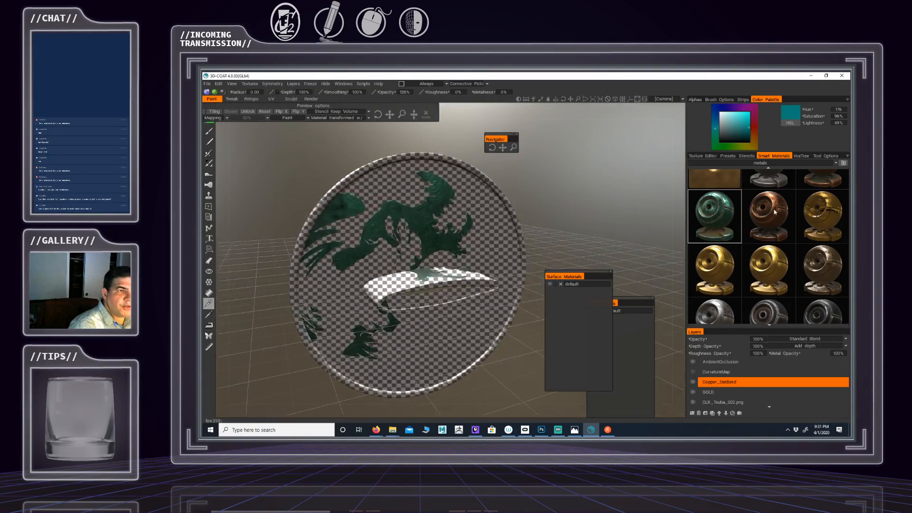
{"action": "left_click", "coordinate": [703, 156]}
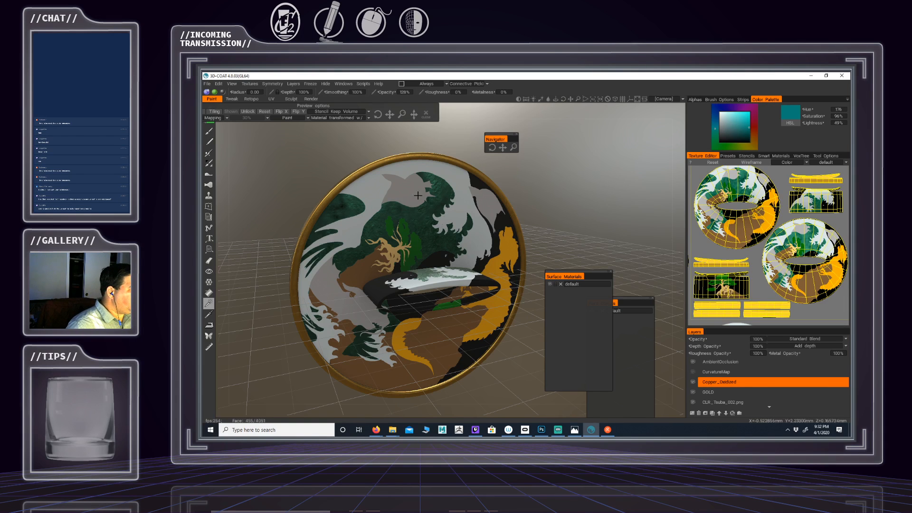
Import NML_Tsuba_v002.png as a normal map with the Maya preset and the green channel inverted
{"action": "mouse_move", "coordinate": [251, 84]}
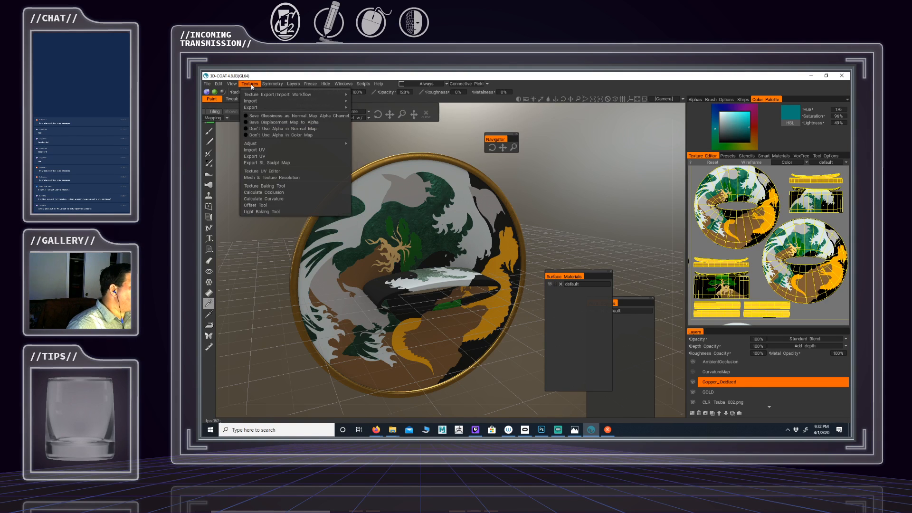
{"action": "mouse_move", "coordinate": [257, 102]}
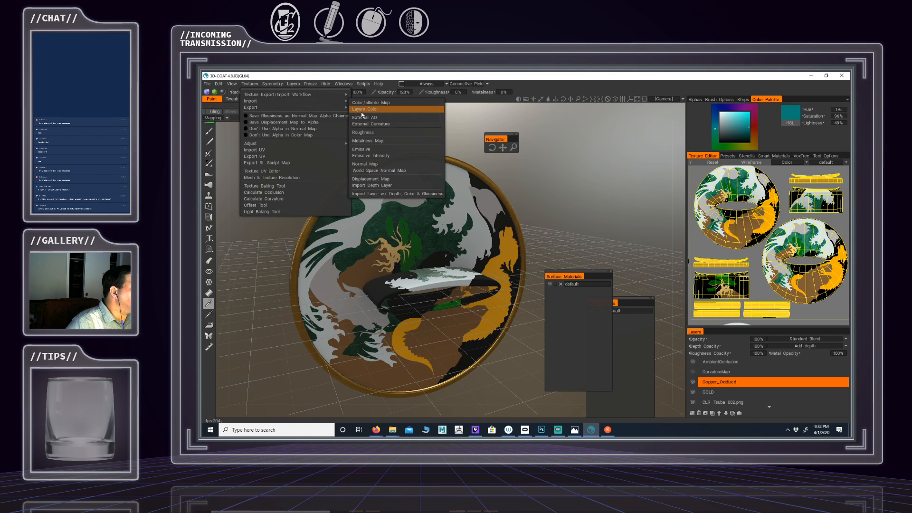
{"action": "left_click", "coordinate": [370, 164]}
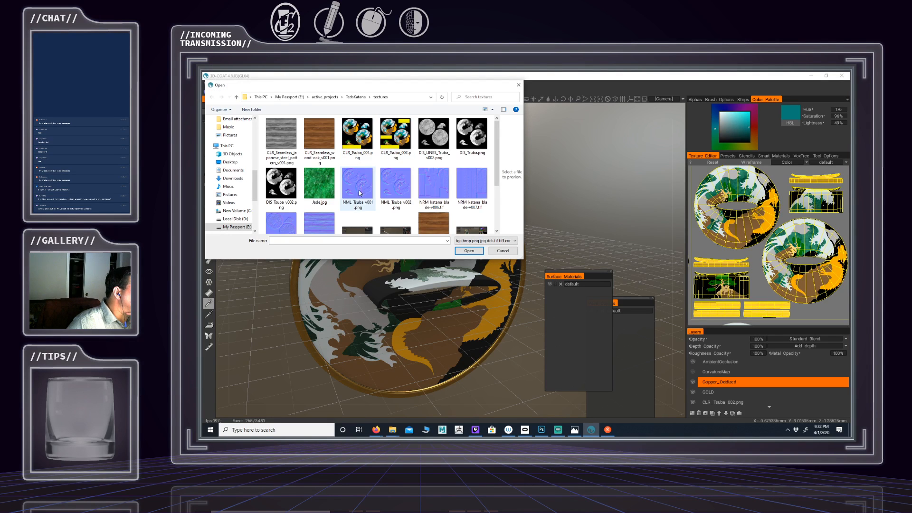
{"action": "left_click", "coordinate": [398, 190]}
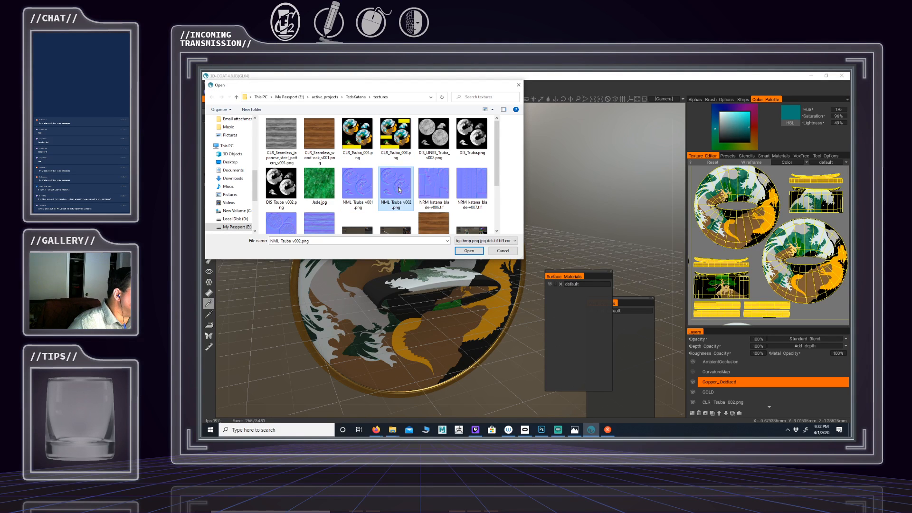
{"action": "left_click", "coordinate": [468, 251]}
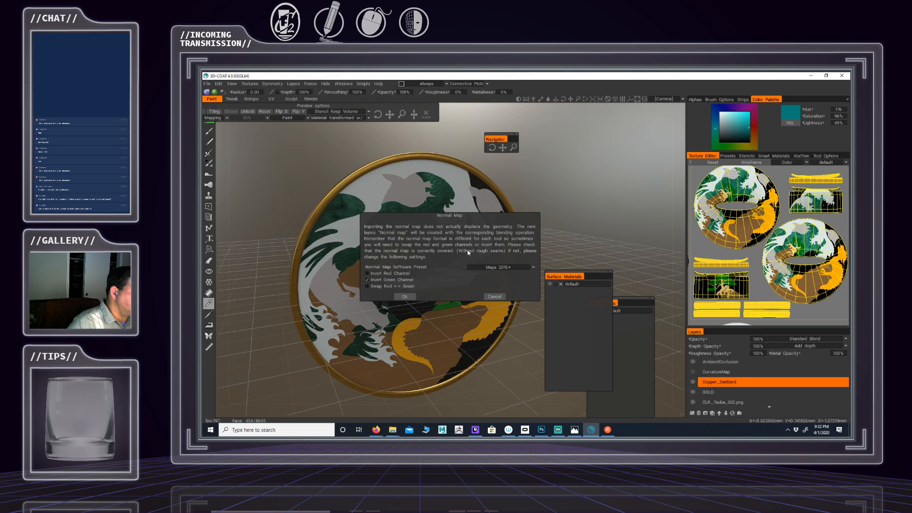
{"action": "left_click", "coordinate": [399, 296]}
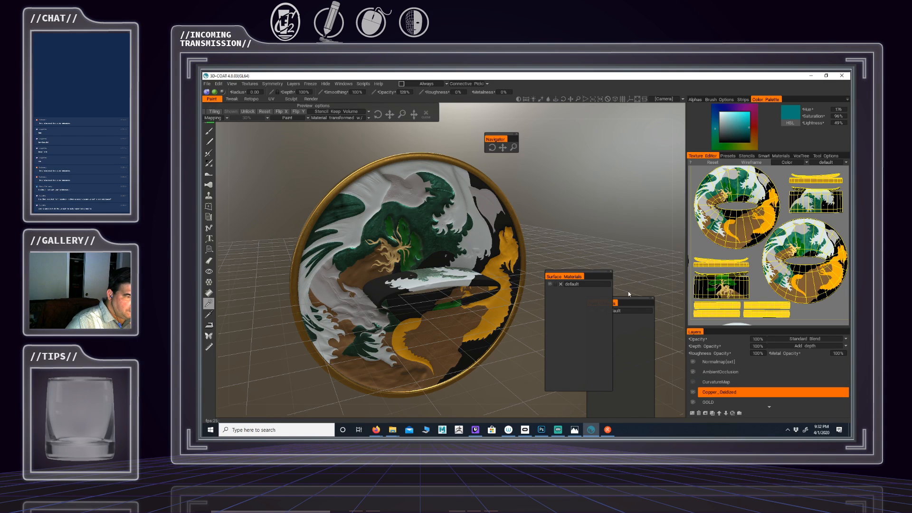
Examine how the imported normal map's relief looks across the tsuba's waves, tree and dragon, close up and as a whole
{"action": "left_click_drag", "start_coordinate": [405, 239], "coordinate": [445, 248], "text": "alt"}
{"action": "right_click_drag", "start_coordinate": [401, 281], "coordinate": [434, 288], "text": "alt"}
{"action": "left_click_drag", "start_coordinate": [434, 288], "coordinate": [448, 288], "text": "alt"}
{"action": "left_click_drag", "start_coordinate": [390, 292], "coordinate": [325, 212], "text": "alt"}
{"action": "left_click_drag", "start_coordinate": [436, 188], "coordinate": [373, 207], "text": "alt"}
{"action": "mouse_move", "coordinate": [372, 208]}
{"action": "right_mouse_down", "text": "alt"}
{"action": "mouse_move", "coordinate": [442, 238]}
{"action": "mouse_move", "coordinate": [390, 213]}
{"action": "right_mouse_up", "text": "alt"}
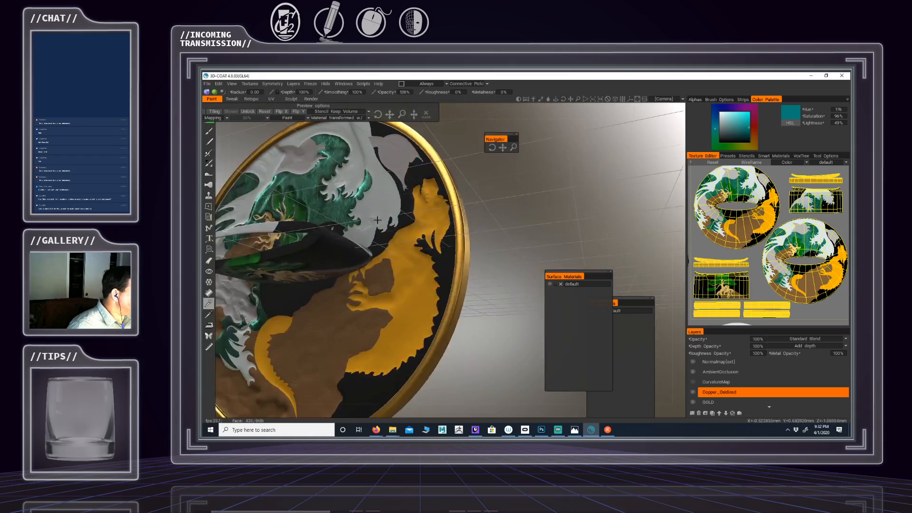
{"action": "mouse_move", "coordinate": [390, 213]}
{"action": "left_mouse_down", "text": "alt"}
{"action": "mouse_move", "coordinate": [478, 255]}
{"action": "mouse_move", "coordinate": [451, 283]}
{"action": "mouse_move", "coordinate": [411, 262]}
{"action": "mouse_move", "coordinate": [390, 212]}
{"action": "left_mouse_up", "text": "alt"}
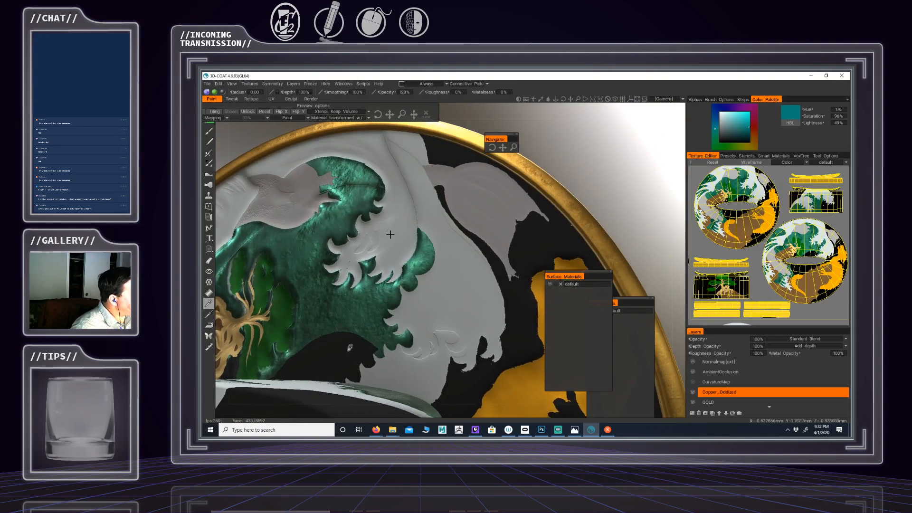
{"action": "mouse_move", "coordinate": [410, 278]}
{"action": "left_mouse_down", "text": "alt"}
{"action": "mouse_move", "coordinate": [383, 252]}
{"action": "mouse_move", "coordinate": [487, 275]}
{"action": "mouse_move", "coordinate": [386, 304]}
{"action": "mouse_move", "coordinate": [435, 233]}
{"action": "mouse_move", "coordinate": [423, 261]}
{"action": "mouse_move", "coordinate": [410, 260]}
{"action": "left_mouse_up", "text": "alt"}
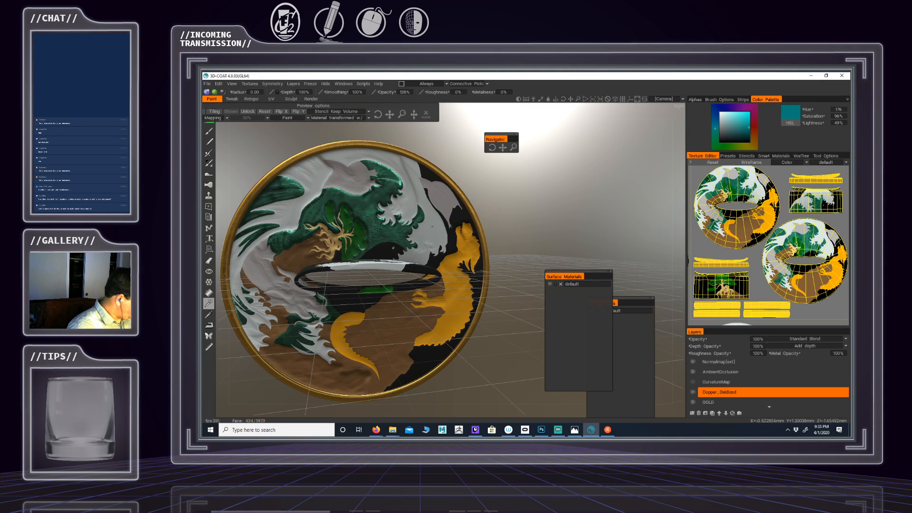
{"action": "right_click_drag", "start_coordinate": [324, 167], "coordinate": [341, 172], "text": "alt"}
{"action": "middle_click_drag", "start_coordinate": [340, 172], "coordinate": [437, 243], "text": "alt"}
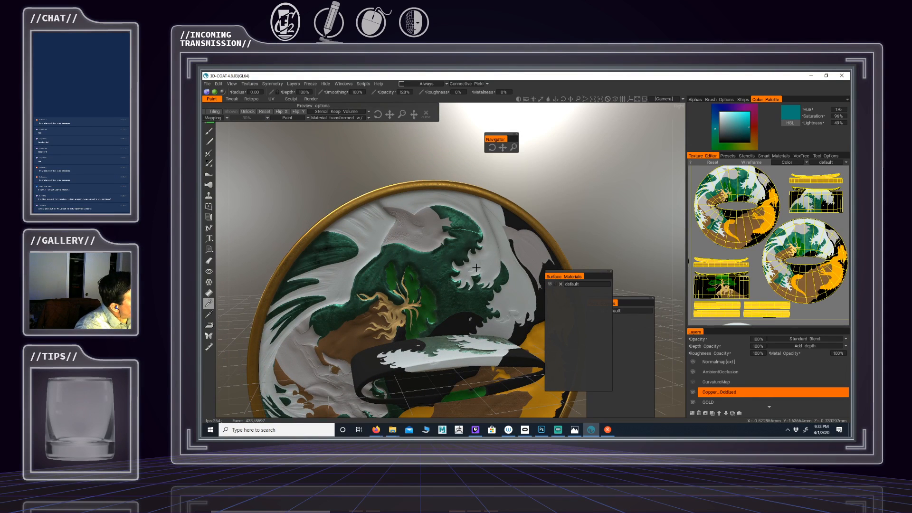
{"action": "middle_click_drag", "start_coordinate": [473, 270], "coordinate": [436, 226], "text": "alt"}
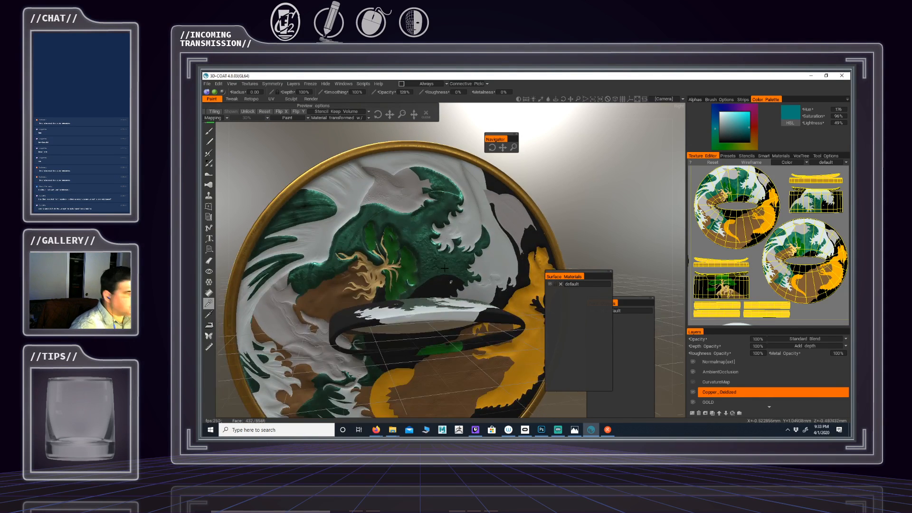
{"action": "right_click_drag", "start_coordinate": [436, 226], "coordinate": [424, 297], "text": "alt"}
{"action": "middle_click_drag", "start_coordinate": [425, 296], "coordinate": [404, 260], "text": "alt"}
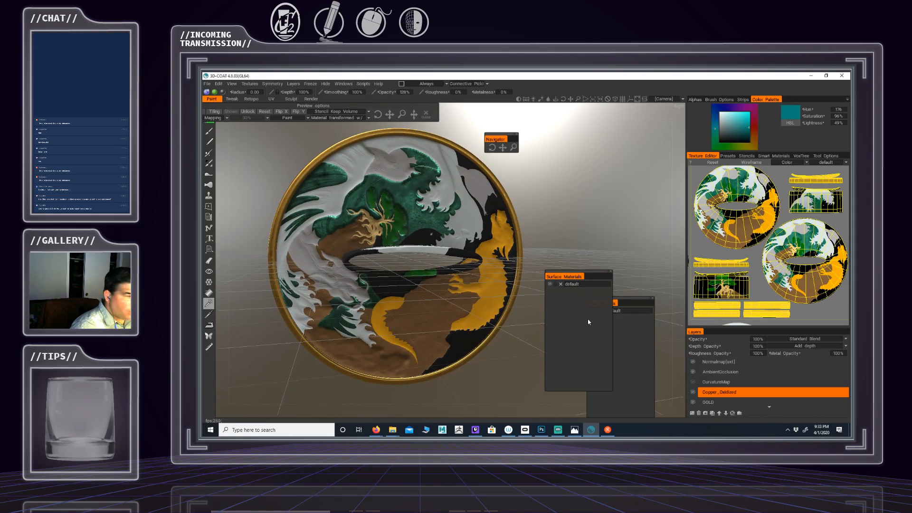
{"action": "mouse_move", "coordinate": [439, 329]}
{"action": "left_mouse_down", "text": "alt"}
{"action": "mouse_move", "coordinate": [457, 314]}
{"action": "mouse_move", "coordinate": [442, 341]}
{"action": "left_mouse_up", "text": "alt"}
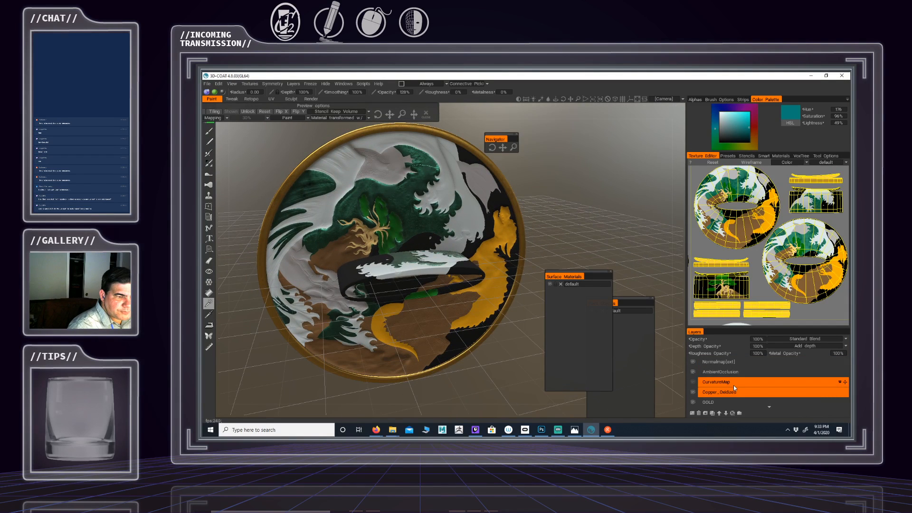
Duplicate the imported NormalMap[ext] layer to stack a second copy of the tsuba's relief
{"action": "left_click", "coordinate": [719, 360]}
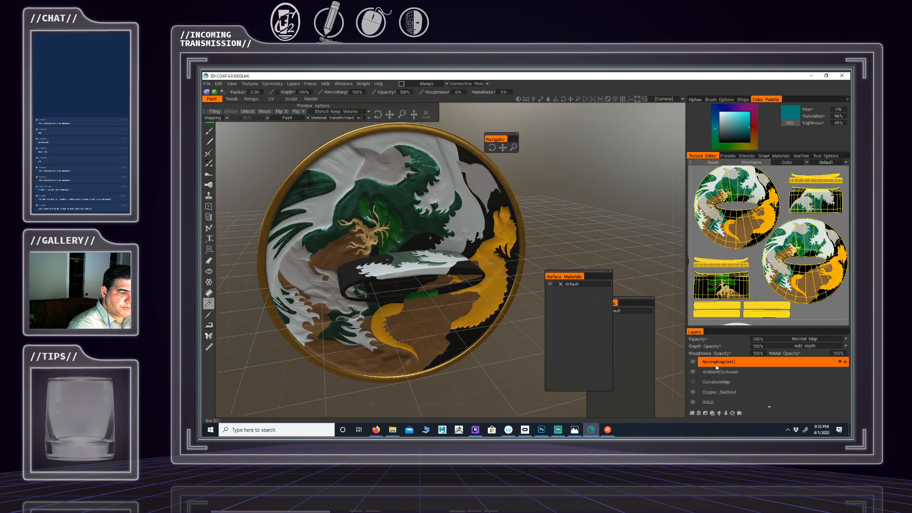
{"action": "left_click", "coordinate": [713, 415]}
{"action": "left_click_drag", "start_coordinate": [470, 290], "coordinate": [438, 226], "text": "alt"}
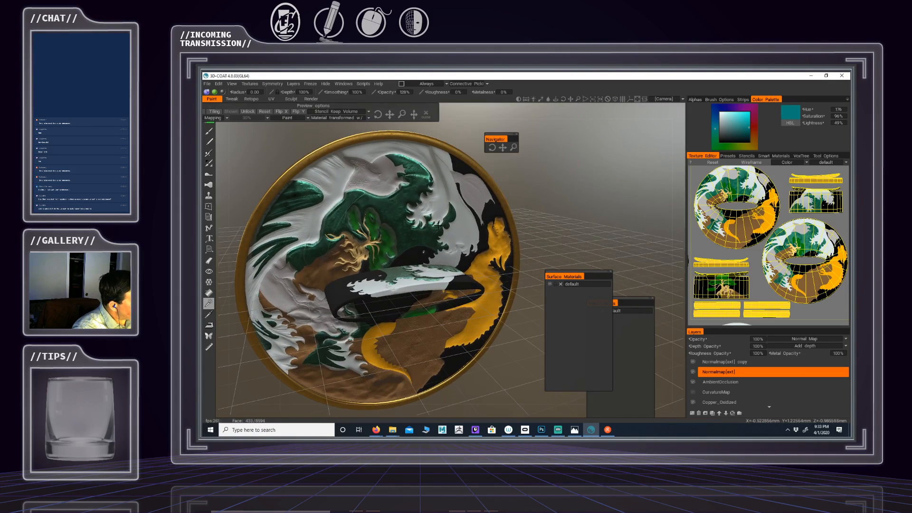
Try a 50% depth opacity on the original NormalMap[ext] layer and check the tsuba's relief
{"action": "left_click", "coordinate": [759, 346]}
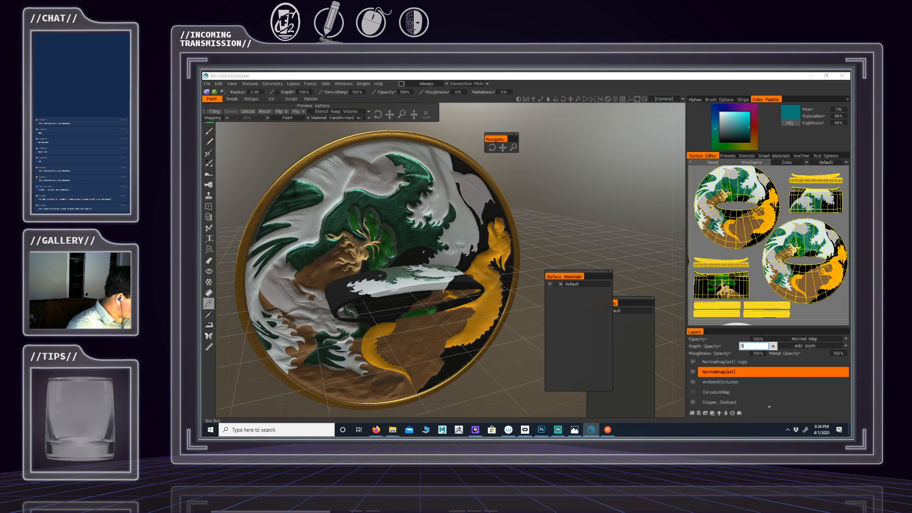
{"action": "key", "text": "Return"}
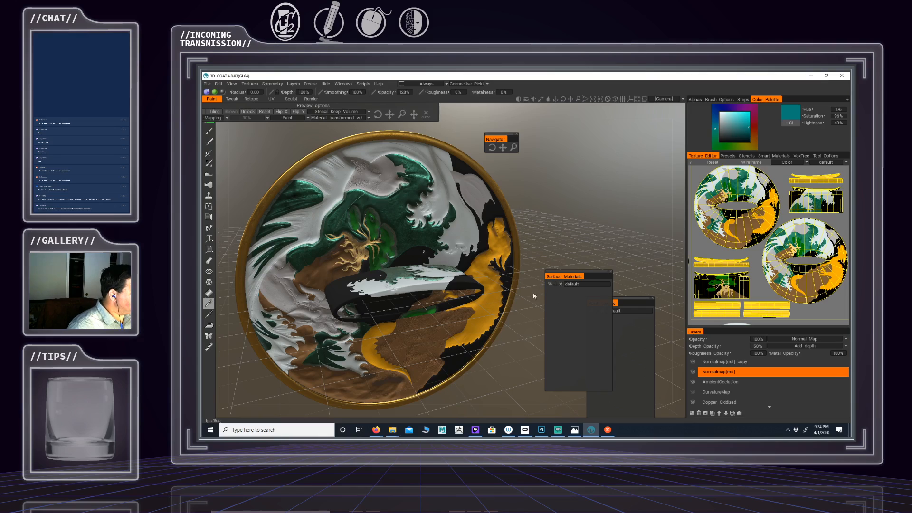
{"action": "mouse_move", "coordinate": [390, 272]}
{"action": "left_mouse_down", "text": "alt"}
{"action": "mouse_move", "coordinate": [451, 271]}
{"action": "mouse_move", "coordinate": [397, 230]}
{"action": "mouse_move", "coordinate": [385, 256]}
{"action": "mouse_move", "coordinate": [395, 240]}
{"action": "mouse_move", "coordinate": [401, 271]}
{"action": "left_mouse_up", "text": "alt"}
{"action": "middle_click_drag", "start_coordinate": [401, 221], "coordinate": [395, 237], "text": "alt"}
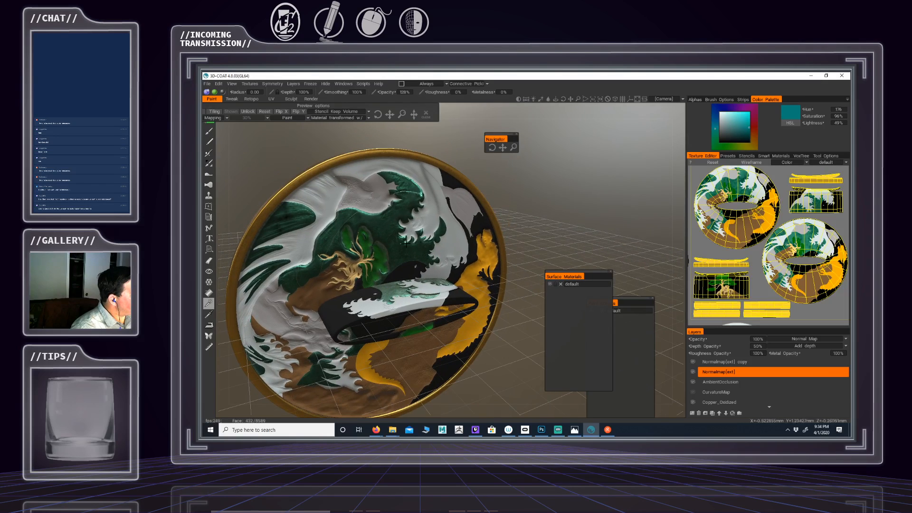
Readjust the original normal map layer's depth opacity and set the duplicated layer's depth opacity to 50%
{"action": "left_click", "coordinate": [693, 363]}
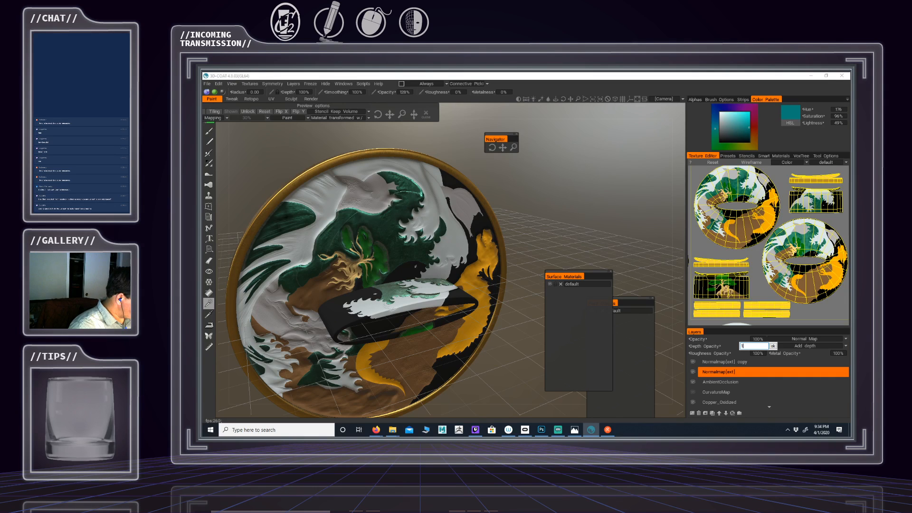
{"action": "key", "text": "Return"}
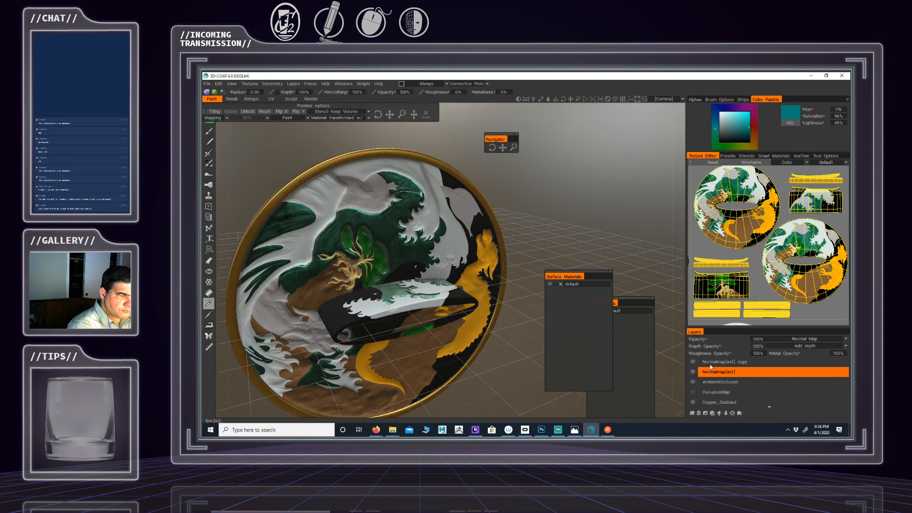
{"action": "left_click", "coordinate": [731, 362]}
{"action": "left_click", "coordinate": [759, 346]}
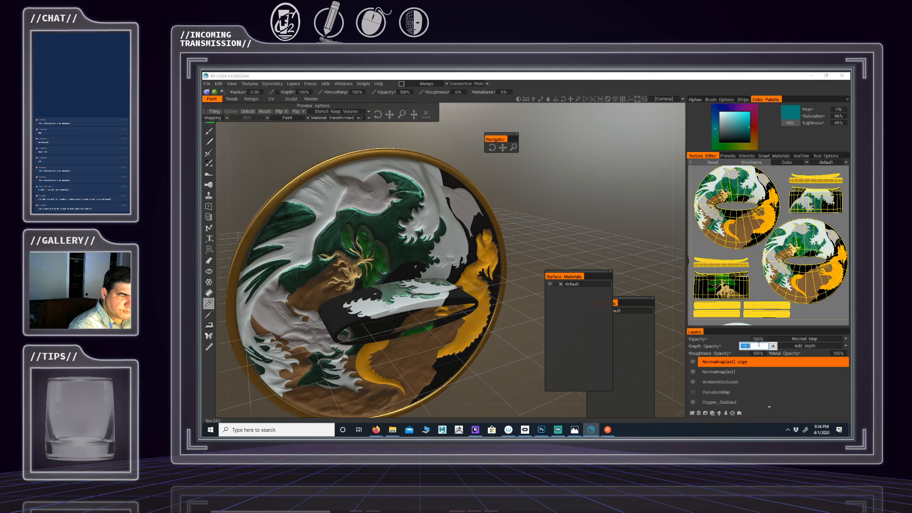
{"action": "key", "text": "Return"}
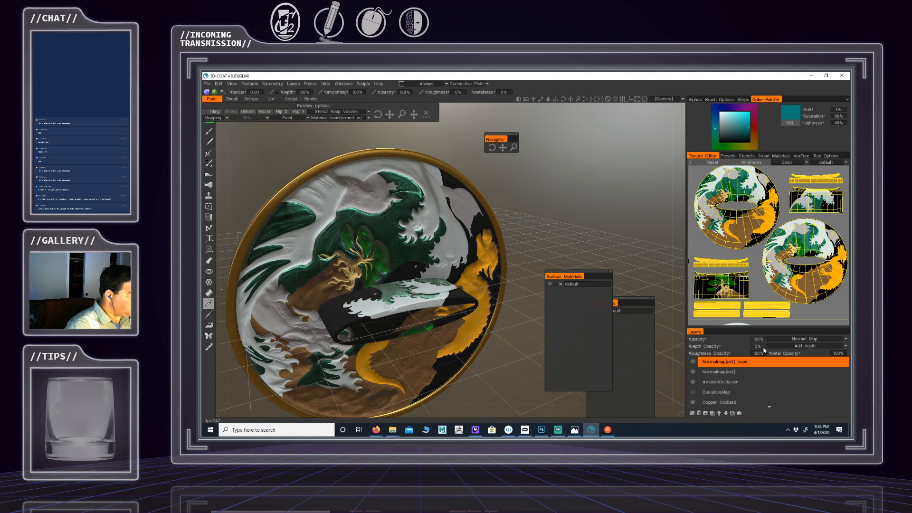
{"action": "left_click", "coordinate": [761, 345]}
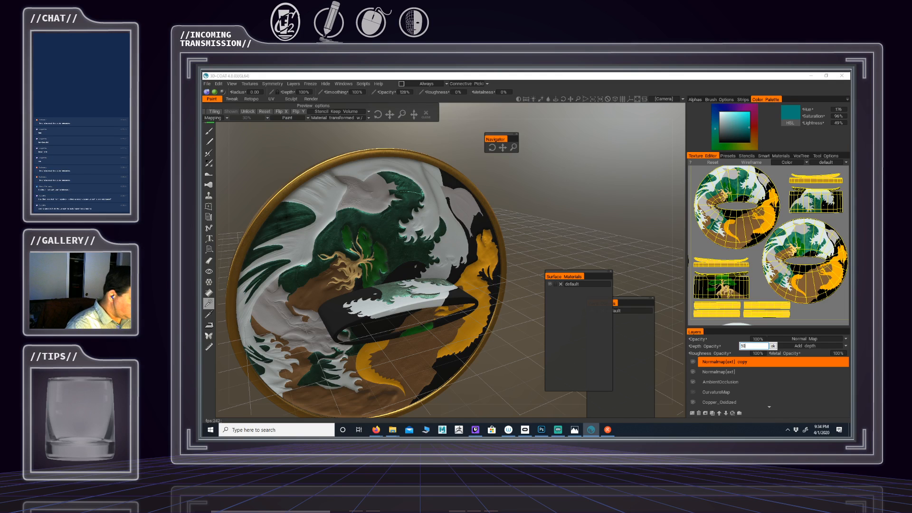
{"action": "key", "text": "Return"}
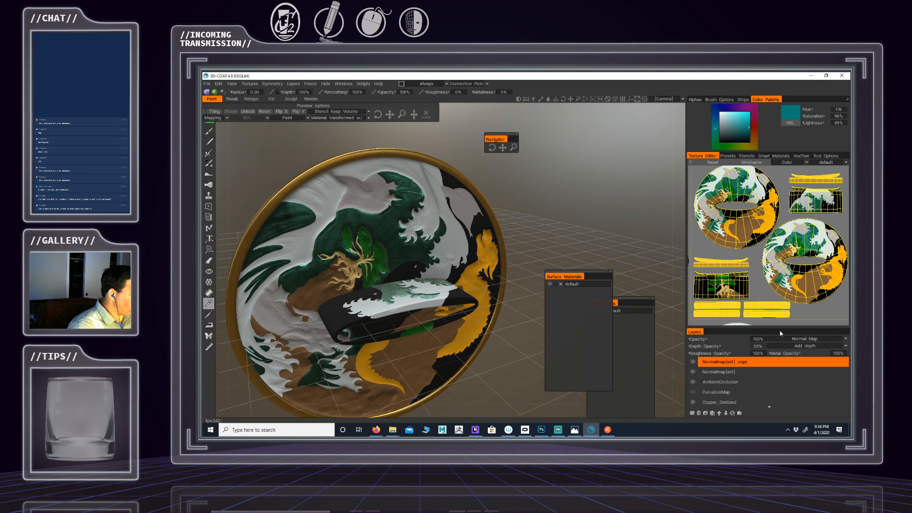
Try the Magnify Depth blending mode on the duplicated normal map layer and return it to Add depth
{"action": "left_click", "coordinate": [800, 345]}
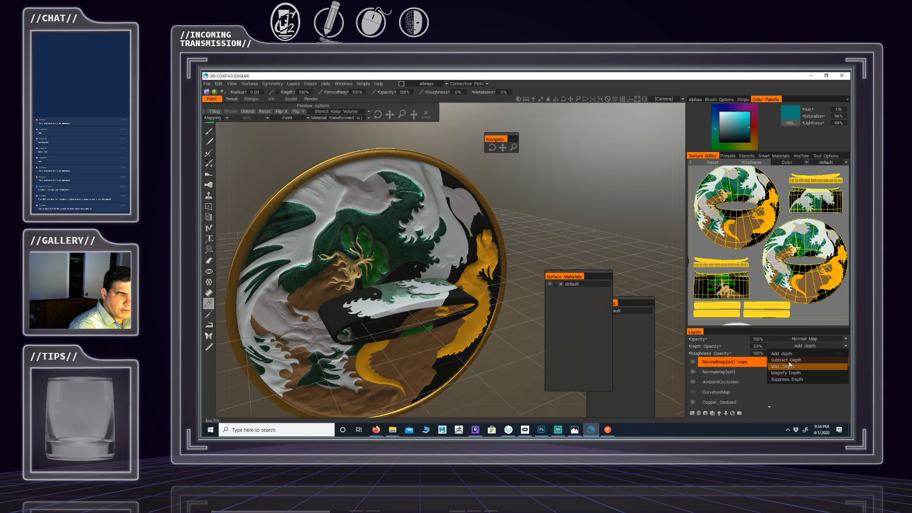
{"action": "left_click", "coordinate": [785, 353]}
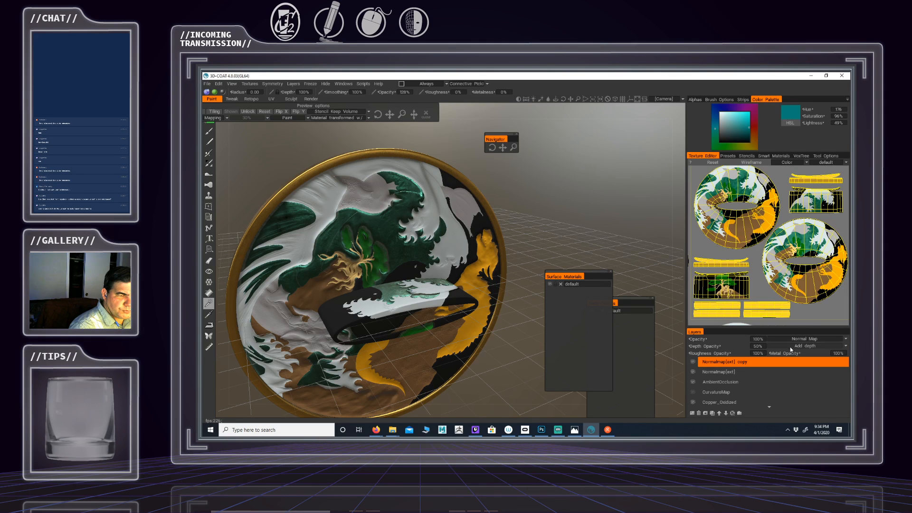
{"action": "left_click", "coordinate": [793, 344]}
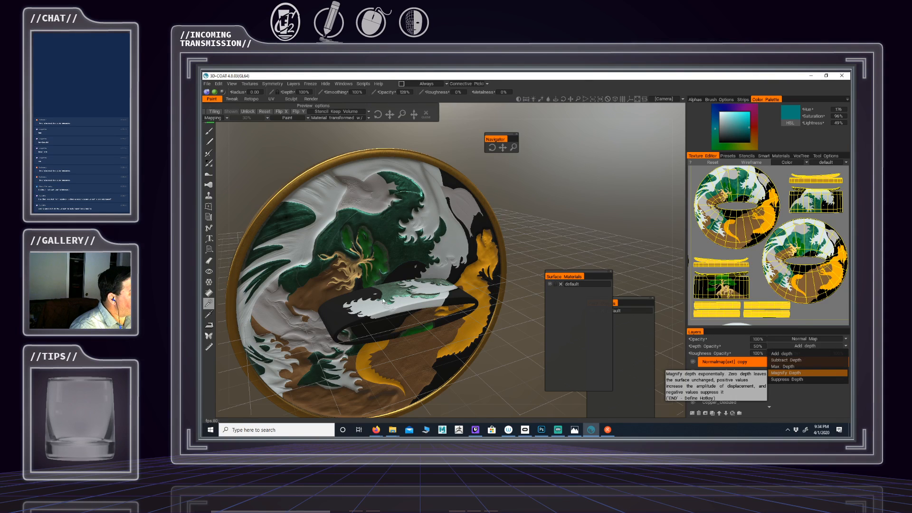
{"action": "left_click", "coordinate": [786, 372]}
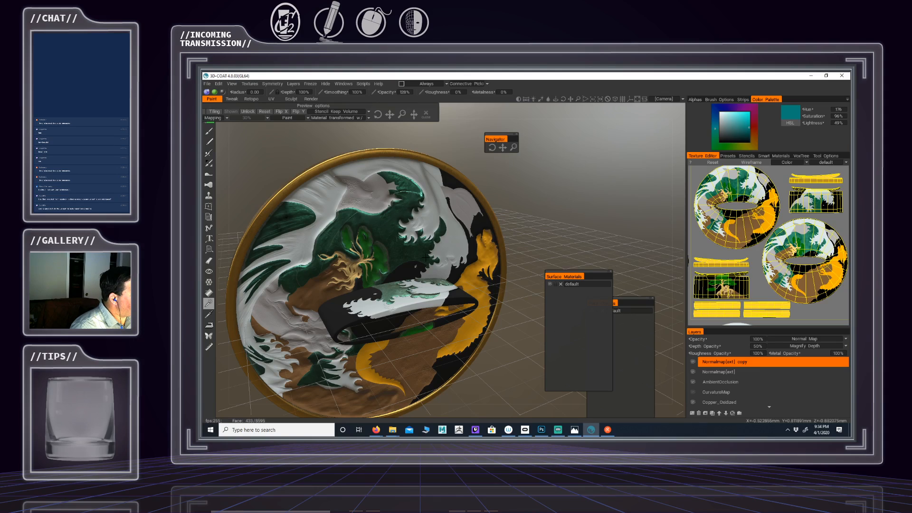
{"action": "mouse_move", "coordinate": [415, 255]}
{"action": "left_mouse_down", "text": "alt"}
{"action": "mouse_move", "coordinate": [422, 245]}
{"action": "mouse_move", "coordinate": [359, 182]}
{"action": "mouse_move", "coordinate": [364, 201]}
{"action": "mouse_move", "coordinate": [380, 158]}
{"action": "mouse_move", "coordinate": [419, 258]}
{"action": "left_mouse_up", "text": "alt"}
{"action": "left_click", "coordinate": [798, 345]}
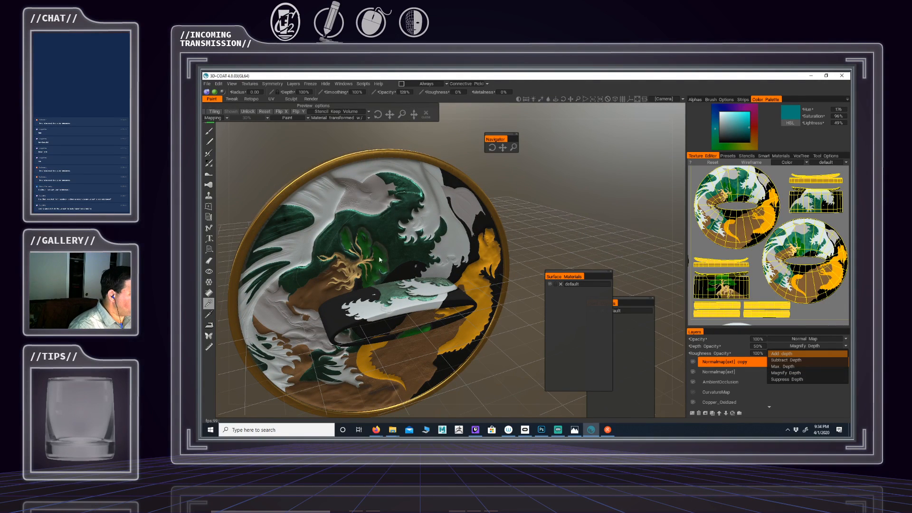
{"action": "left_click_drag", "start_coordinate": [351, 254], "coordinate": [366, 256], "text": "alt"}
{"action": "middle_click_drag", "start_coordinate": [363, 252], "coordinate": [369, 232]}
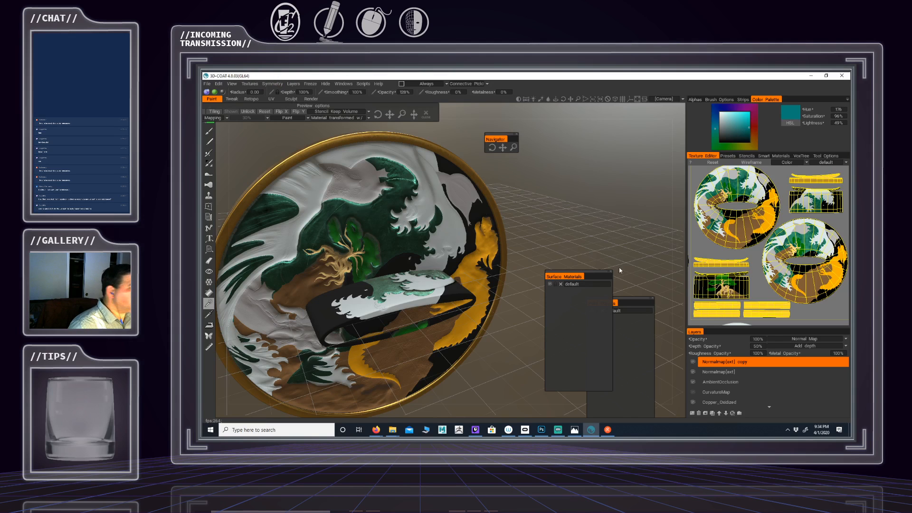
Hide the original normal map layer and its copy
{"action": "left_click", "coordinate": [693, 372]}
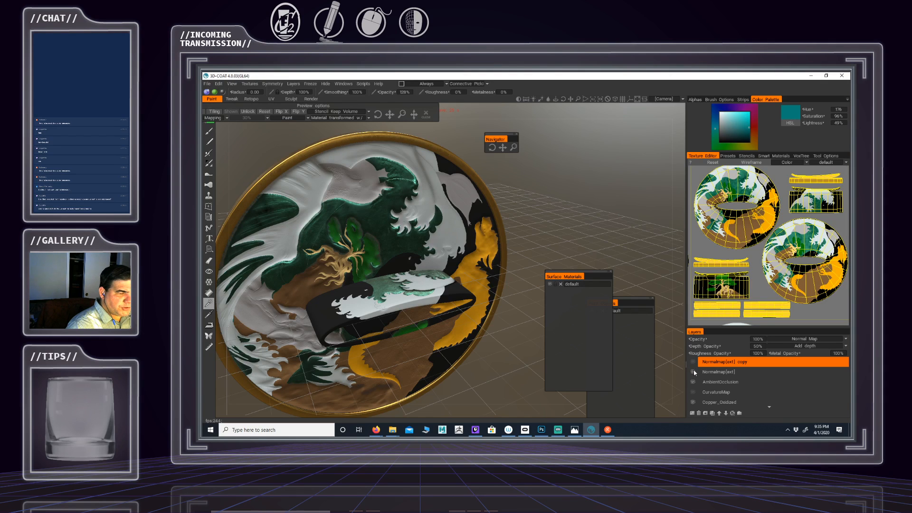
{"action": "left_click", "coordinate": [692, 372]}
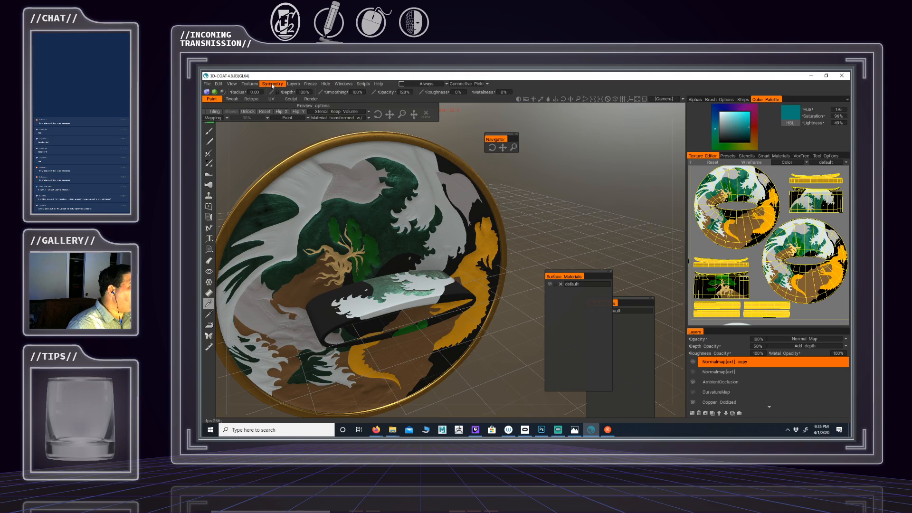
Import DIS_Tsuba_v002.png as a grey-based, not normalized displacement map with a scale coefficient of 1, and save the project
{"action": "mouse_move", "coordinate": [250, 84]}
{"action": "mouse_move", "coordinate": [256, 106]}
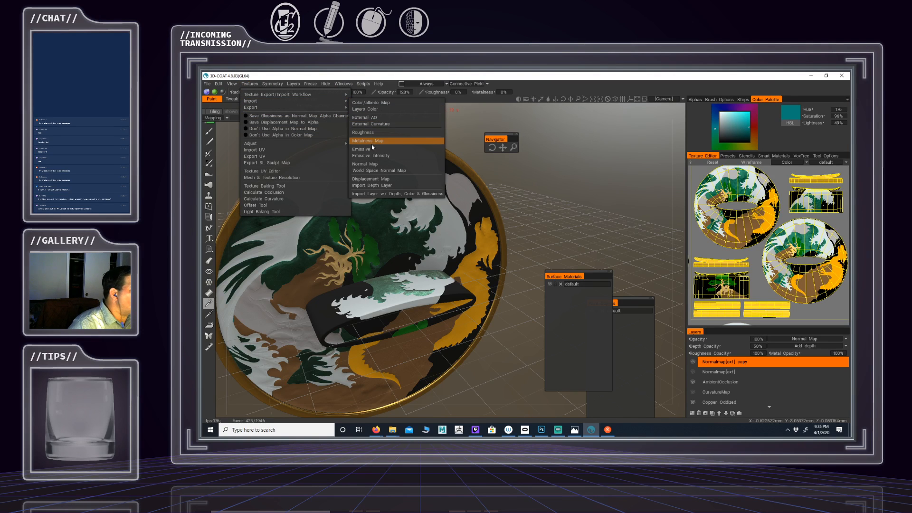
{"action": "left_click", "coordinate": [366, 179]}
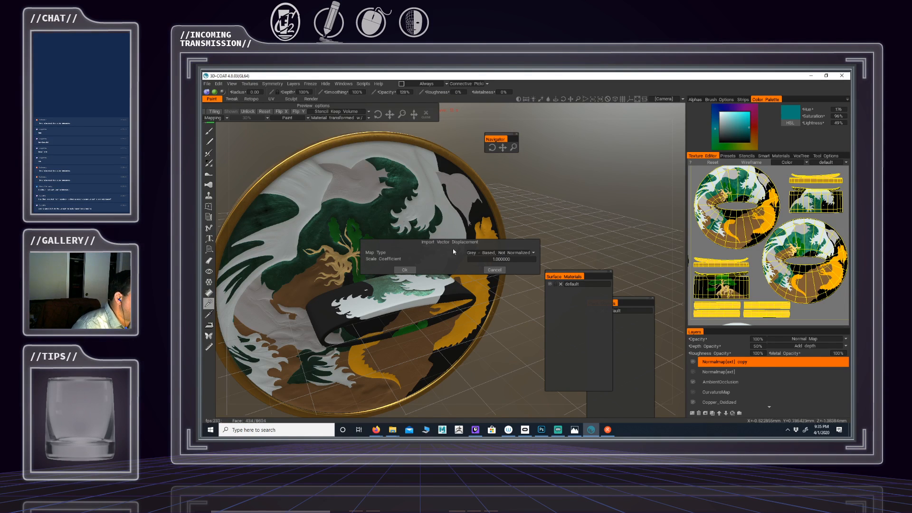
{"action": "left_click", "coordinate": [405, 270]}
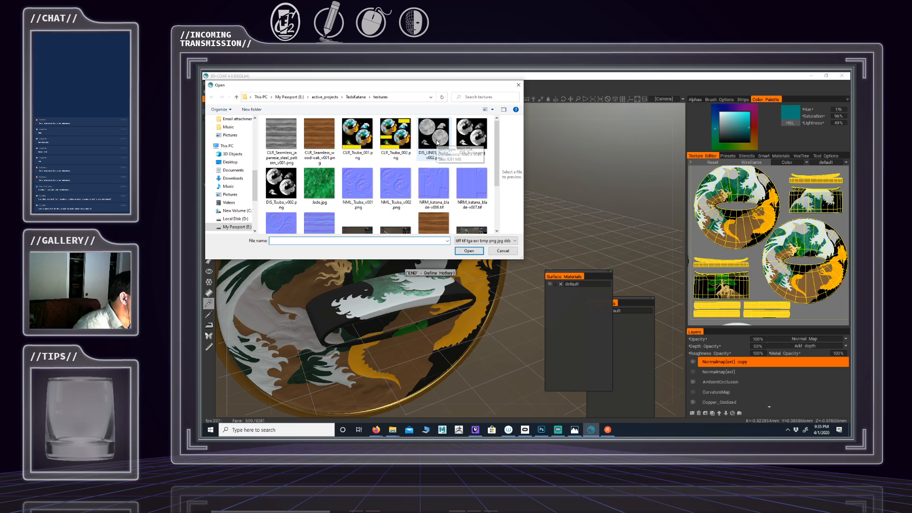
{"action": "left_click", "coordinate": [284, 185]}
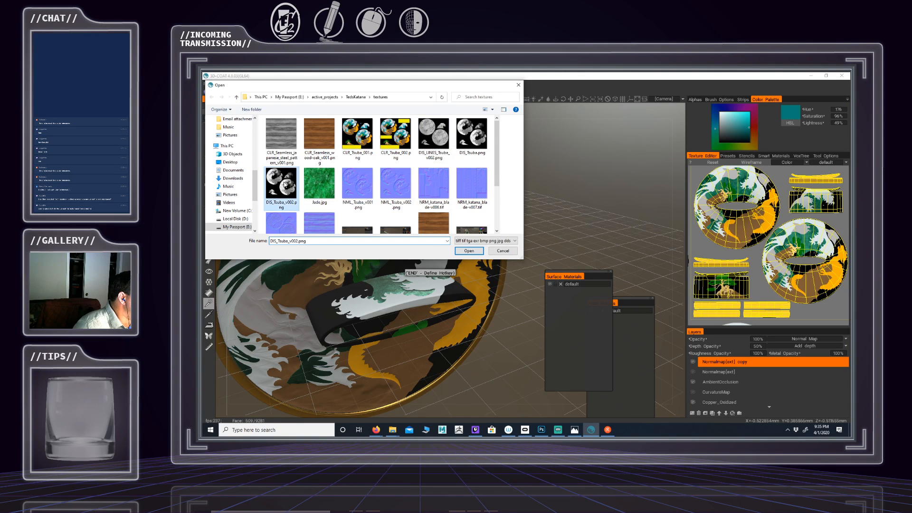
{"action": "left_click", "coordinate": [470, 250]}
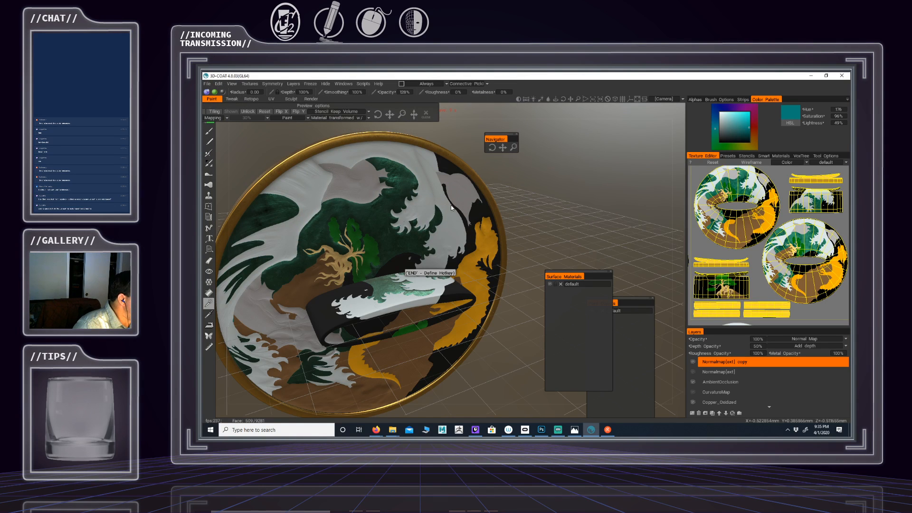
{"action": "key", "text": "ctrl+s"}
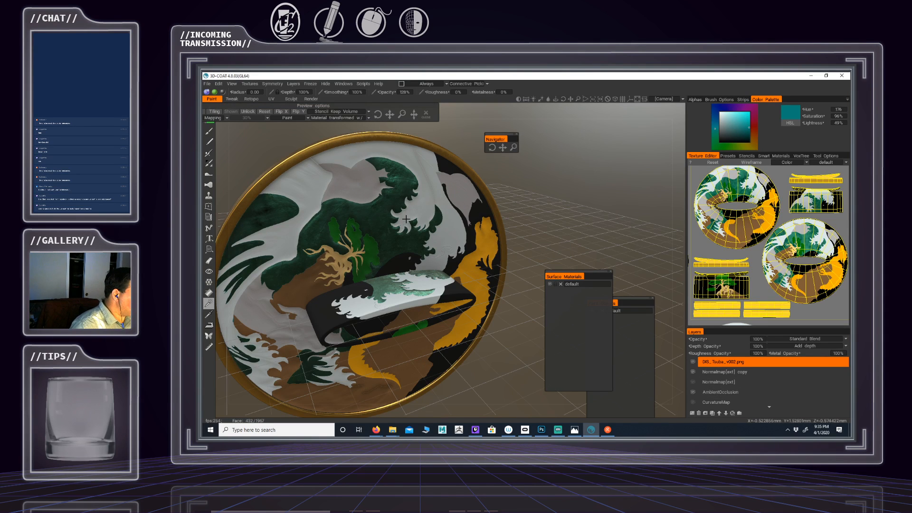
Duplicate the DIS_Tsuba_v002.png layer
{"action": "left_click_drag", "start_coordinate": [406, 219], "coordinate": [387, 210], "text": "alt"}
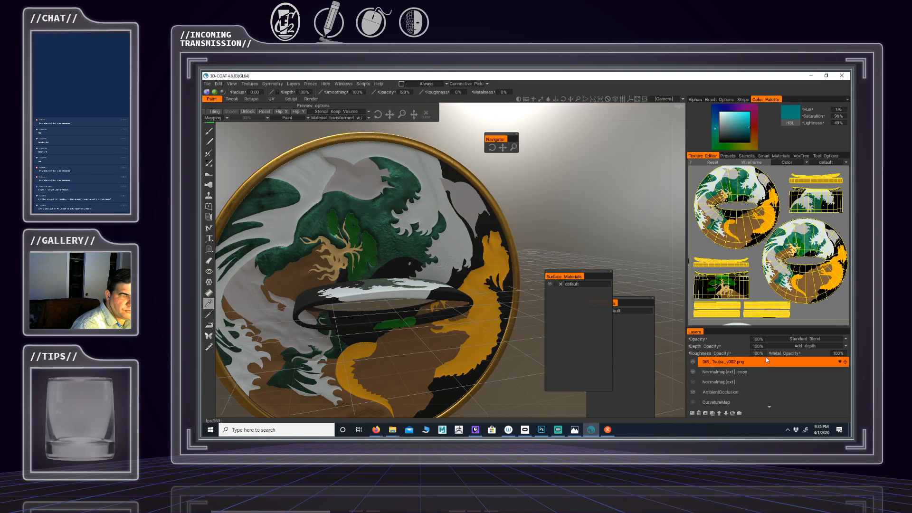
{"action": "right_click", "coordinate": [752, 367]}
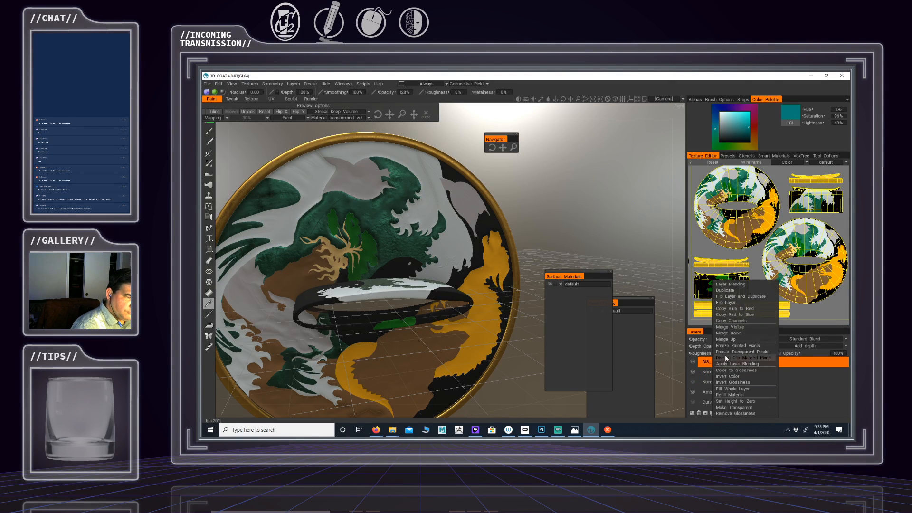
{"action": "left_click", "coordinate": [725, 289]}
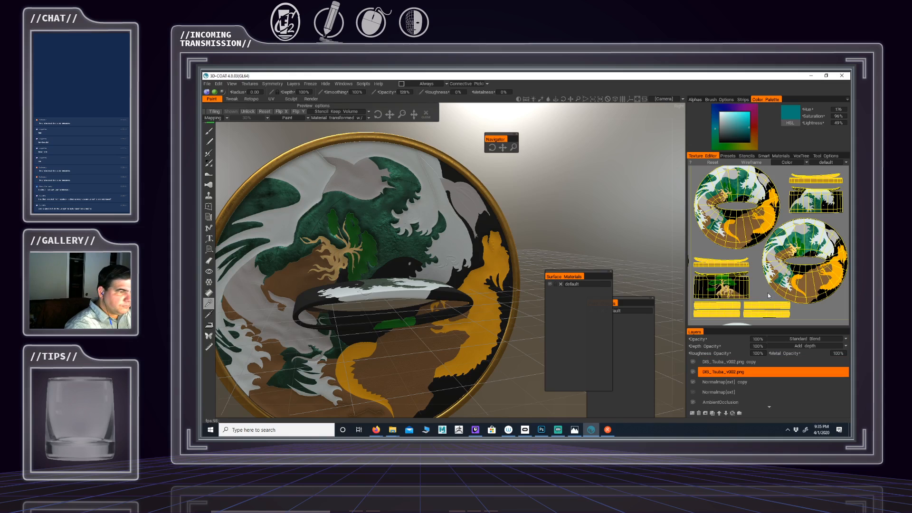
Delete the DIS_Tsuba_v002.png layer and its copy from the layer stack
{"action": "left_click_drag", "start_coordinate": [391, 219], "coordinate": [413, 216], "text": "alt"}
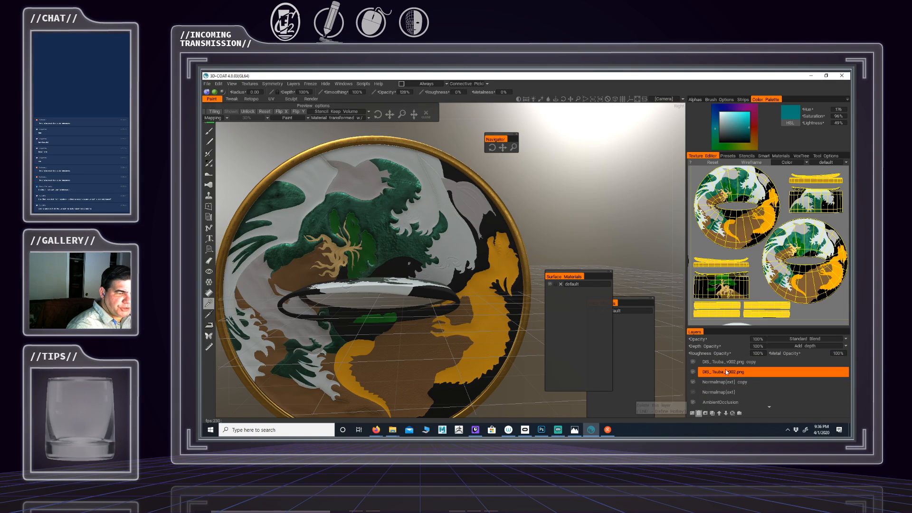
{"action": "left_click", "coordinate": [719, 362]}
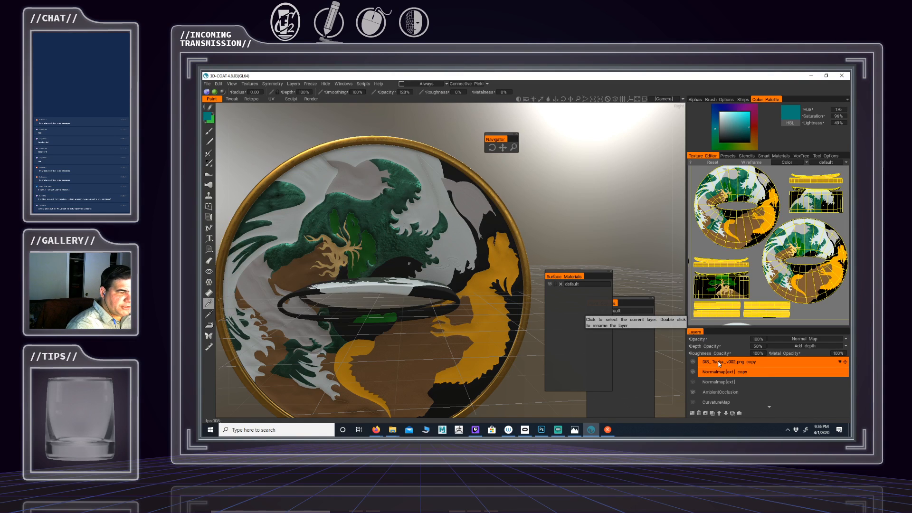
{"action": "left_click", "coordinate": [719, 363]}
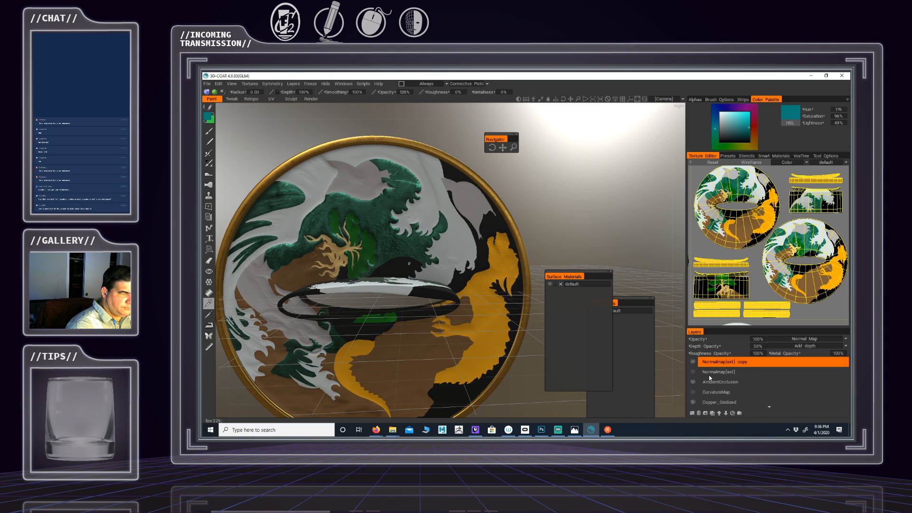
Make the original Normalmap[ext] layer visible and inspect the relief on the tsuba from several angles
{"action": "left_click", "coordinate": [693, 373]}
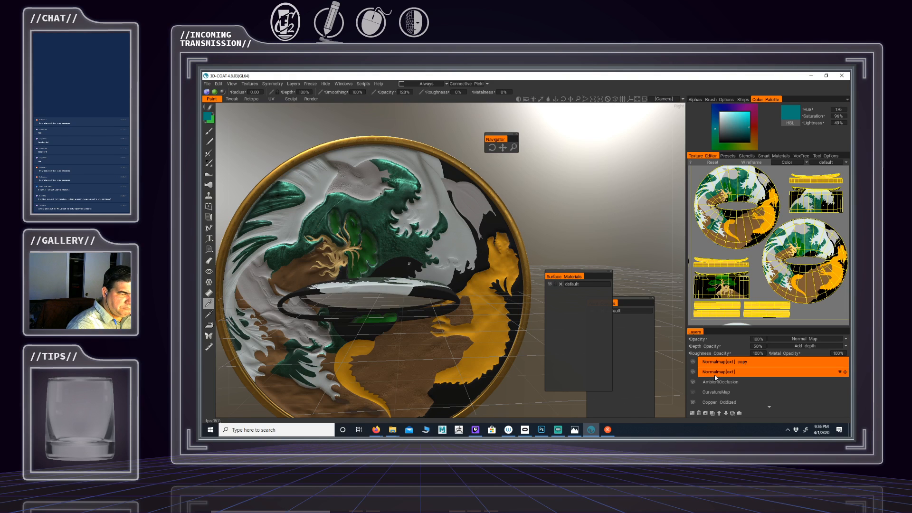
{"action": "right_click_drag", "start_coordinate": [469, 236], "coordinate": [340, 255]}
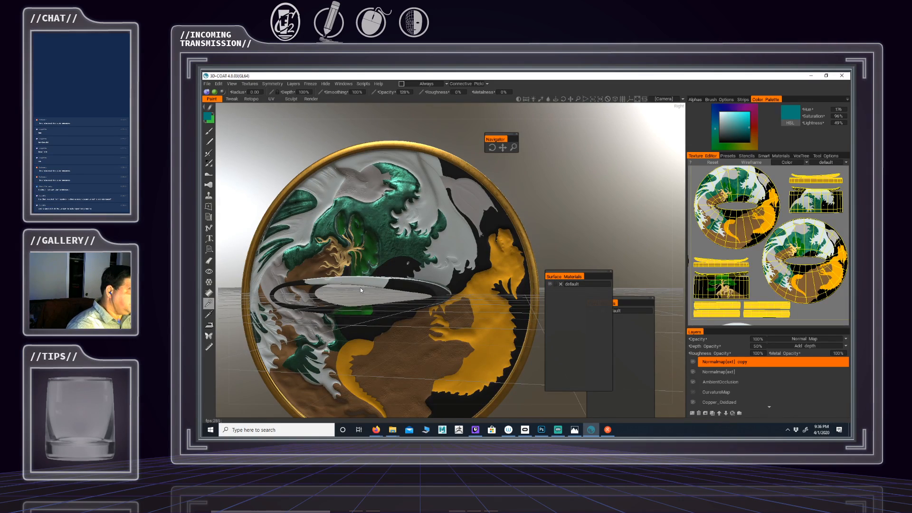
{"action": "mouse_move", "coordinate": [360, 287]}
{"action": "right_mouse_down"}
{"action": "mouse_move", "coordinate": [394, 284]}
{"action": "mouse_move", "coordinate": [357, 298]}
{"action": "right_mouse_up"}
{"action": "left_click_drag", "start_coordinate": [357, 299], "coordinate": [353, 297], "text": "alt"}
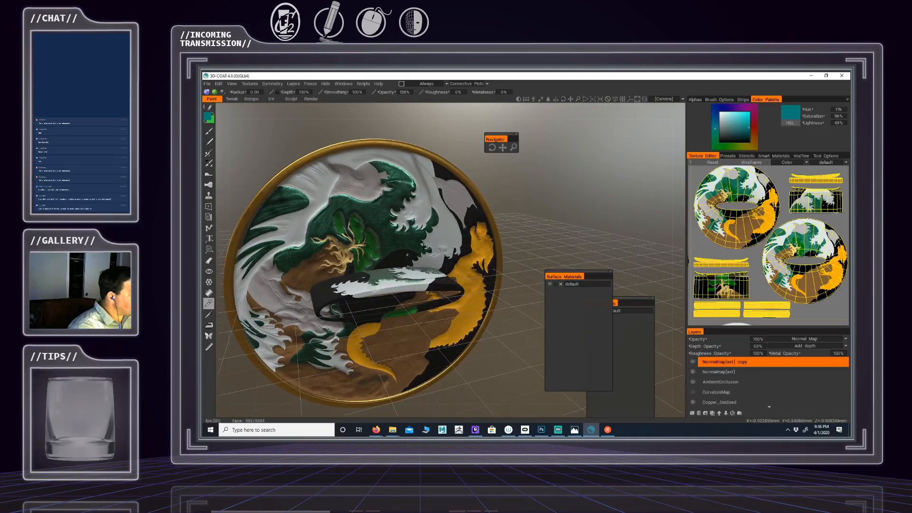
{"action": "middle_click_drag", "start_coordinate": [380, 266], "coordinate": [400, 292], "text": "alt"}
{"action": "left_click_drag", "start_coordinate": [400, 292], "coordinate": [445, 284], "text": "alt"}
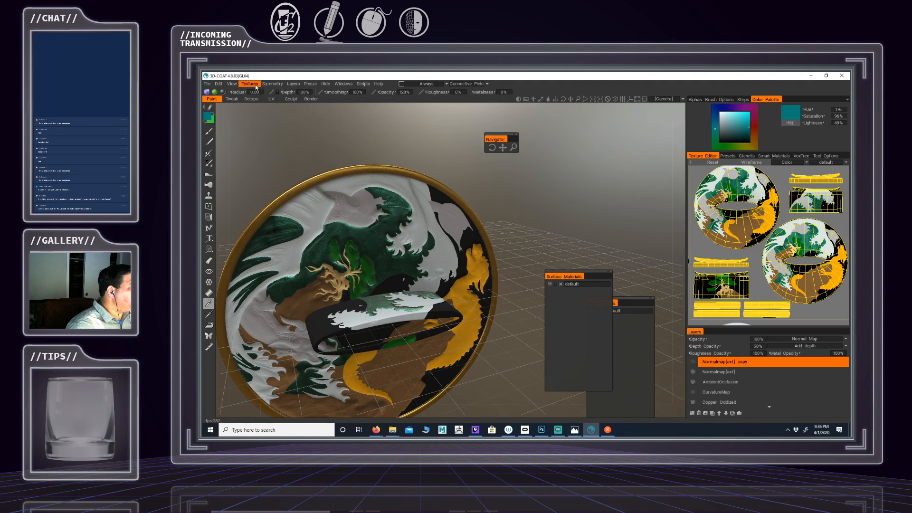
Import NRM_LINES_Tsuba_v002.png as a normal map, accepting the Maya 2016+ preset with the green channel inverted
{"action": "left_click", "coordinate": [269, 86]}
{"action": "mouse_move", "coordinate": [251, 89]}
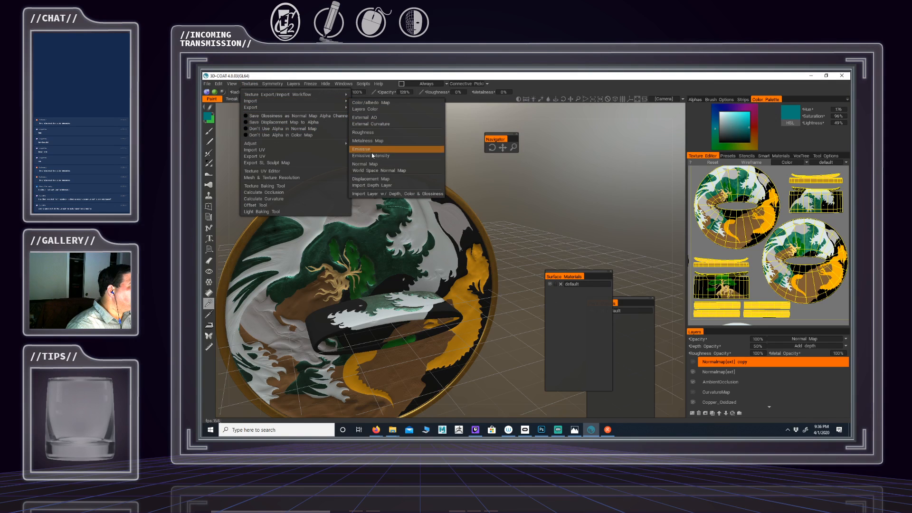
{"action": "left_click", "coordinate": [364, 163]}
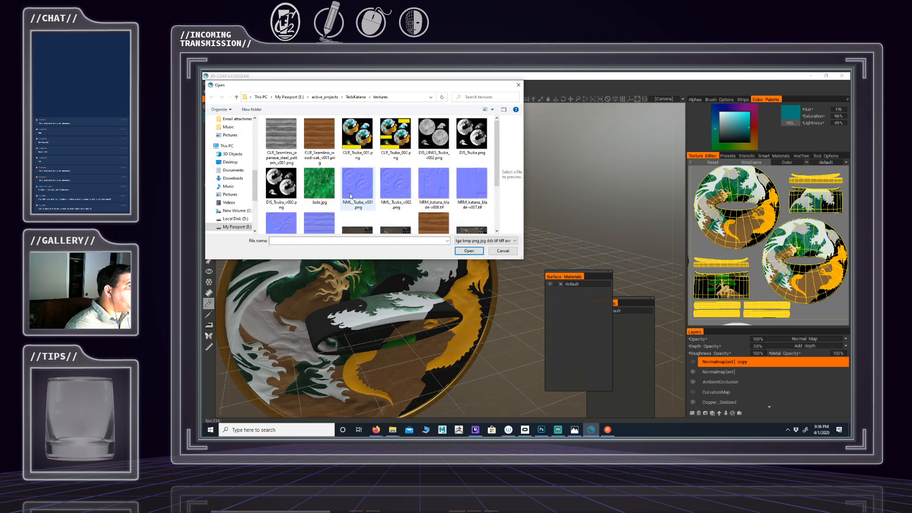
{"action": "scroll", "coordinate": [354, 207], "scroll_direction": "down", "scroll_amount": 1}
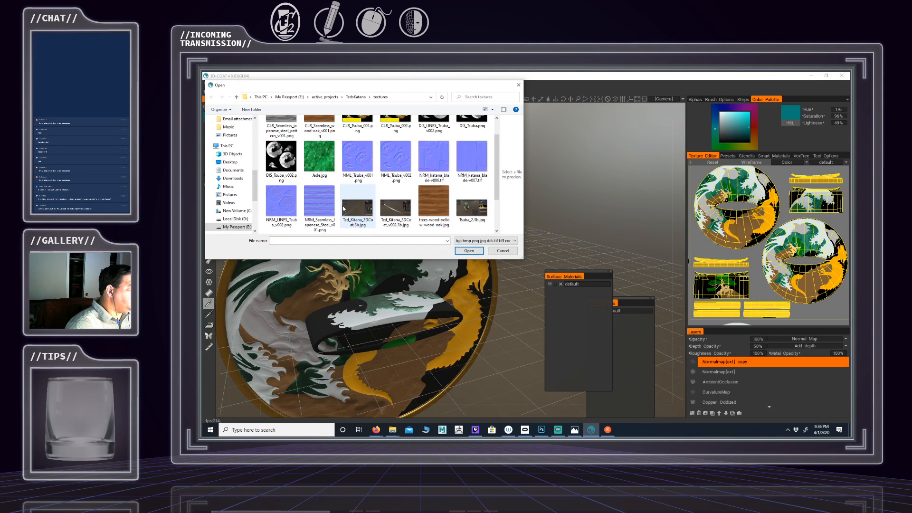
{"action": "double_click", "coordinate": [279, 209]}
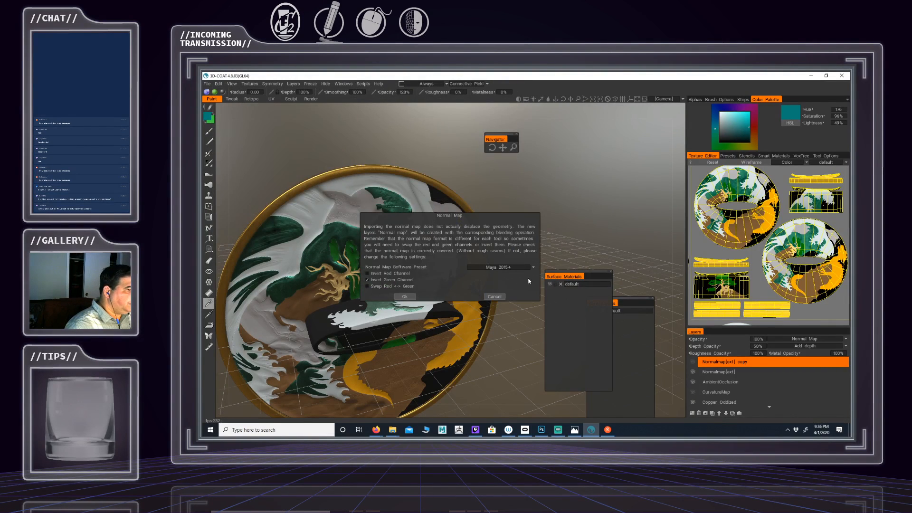
{"action": "left_click", "coordinate": [413, 296]}
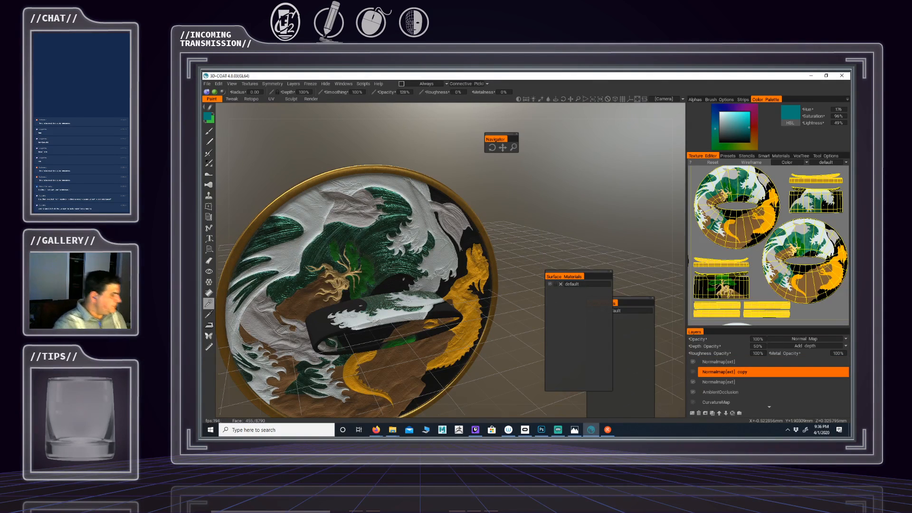
Compare the tsuba surface with the newly imported normal map layer hidden and shown
{"action": "mouse_move", "coordinate": [360, 230]}
{"action": "left_mouse_down", "text": "alt"}
{"action": "mouse_move", "coordinate": [362, 202]}
{"action": "mouse_move", "coordinate": [373, 195]}
{"action": "mouse_move", "coordinate": [413, 228]}
{"action": "mouse_move", "coordinate": [417, 221]}
{"action": "mouse_move", "coordinate": [414, 212]}
{"action": "mouse_move", "coordinate": [360, 241]}
{"action": "mouse_move", "coordinate": [351, 227]}
{"action": "left_mouse_up", "text": "alt"}
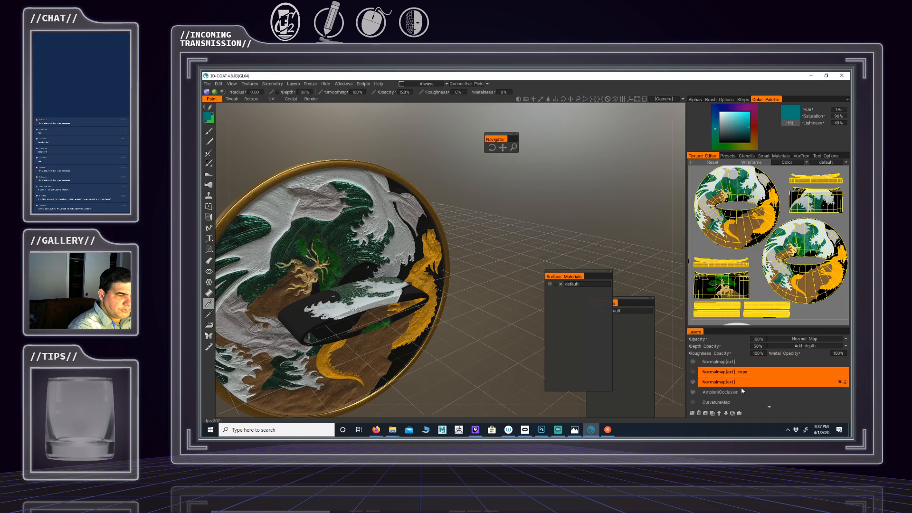
{"action": "left_click", "coordinate": [702, 375]}
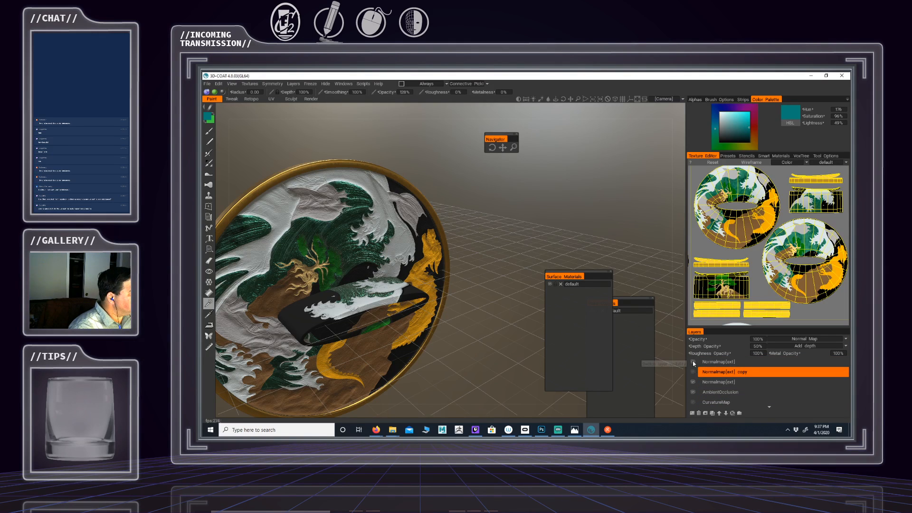
{"action": "left_click", "coordinate": [693, 362]}
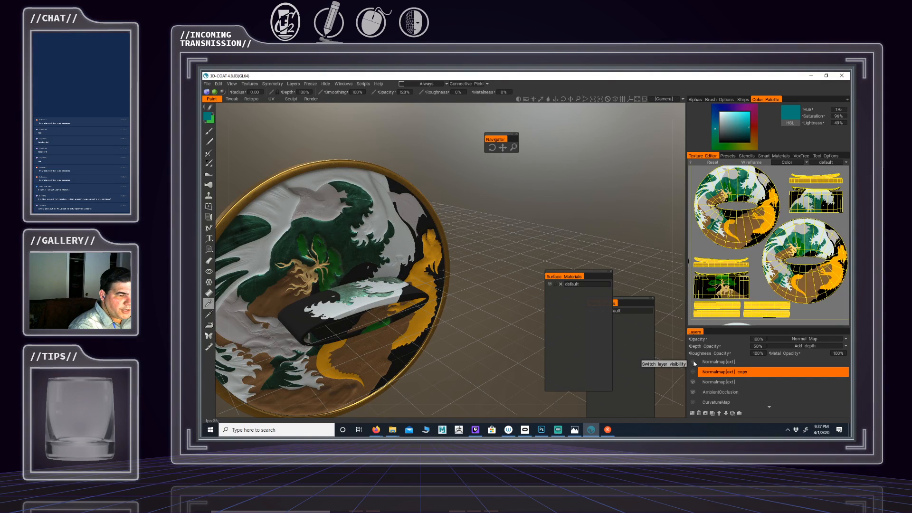
{"action": "left_click", "coordinate": [692, 362]}
Rename the newly imported Normalmap[ext] layer at the head of the stack as NRM_LINES
{"action": "left_click", "coordinate": [722, 362]}
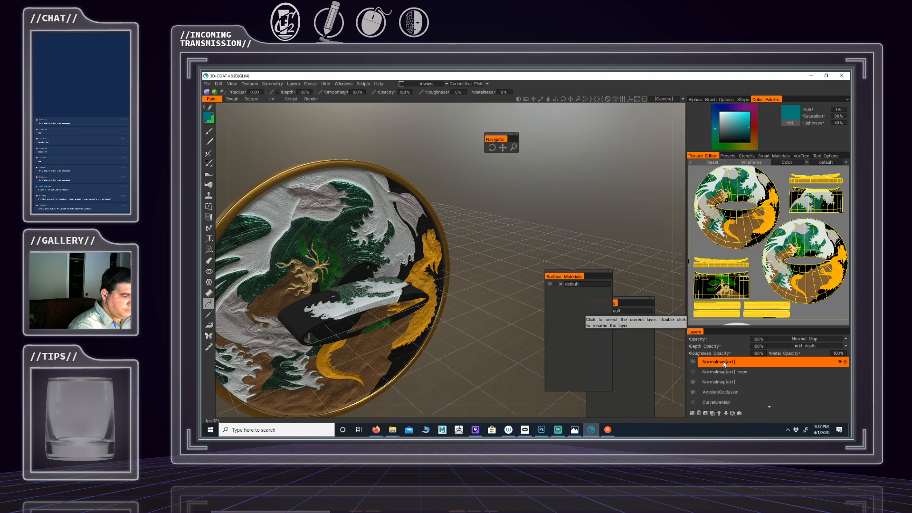
{"action": "double_click", "coordinate": [722, 361]}
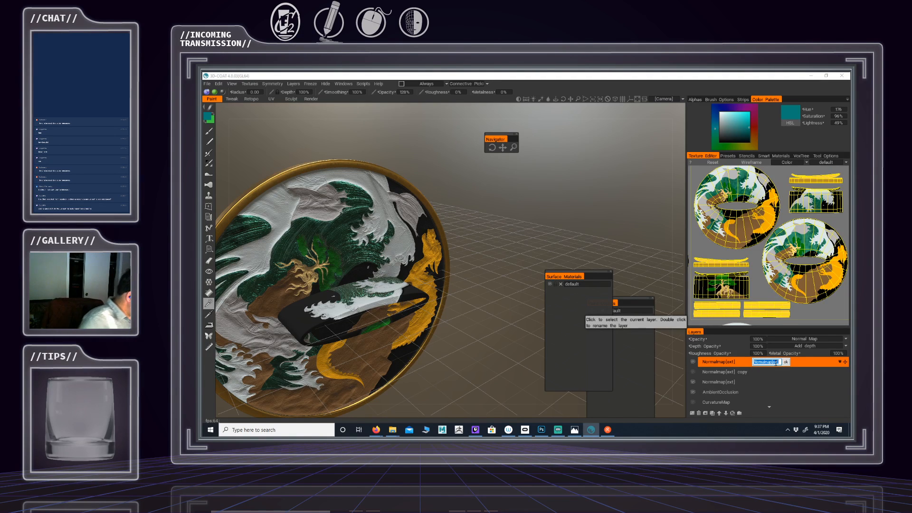
{"action": "type", "text": "NRL_L"}
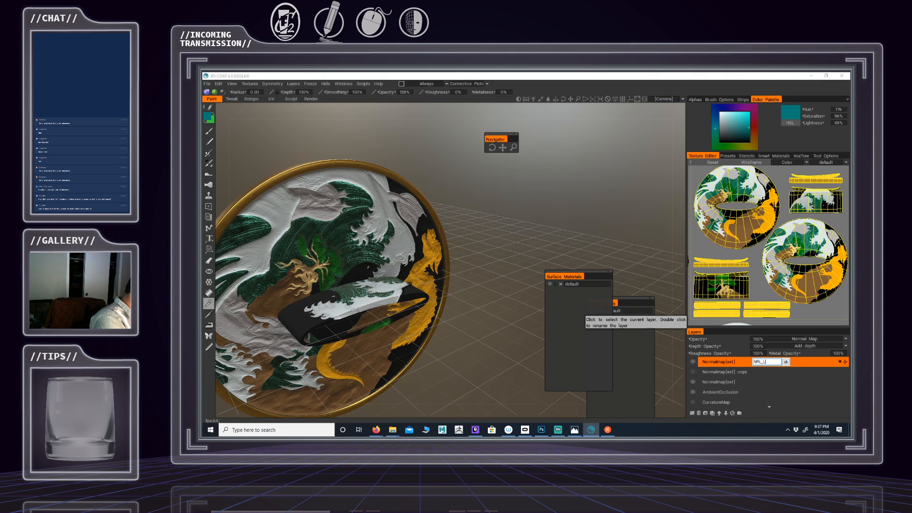
{"action": "type", "text": "INES"}
{"action": "key", "text": "Return"}
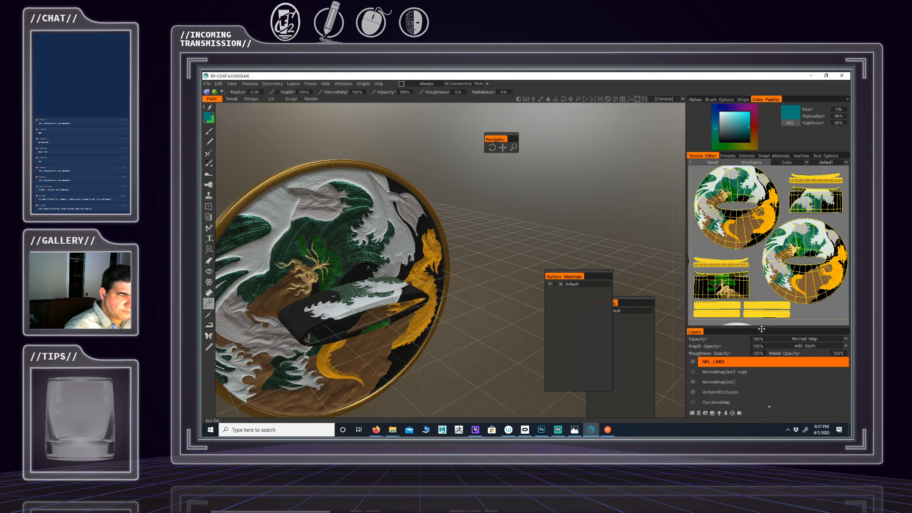
{"action": "double_click", "coordinate": [710, 363]}
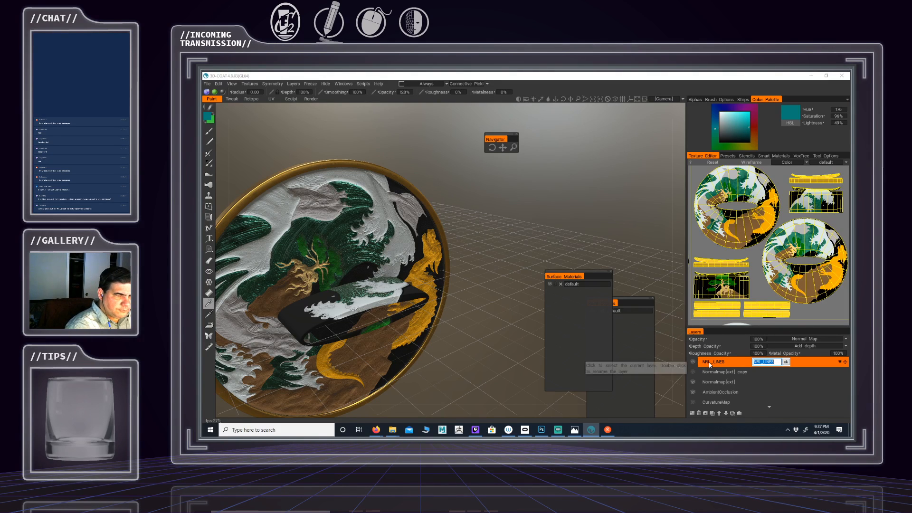
{"action": "left_click", "coordinate": [761, 362]}
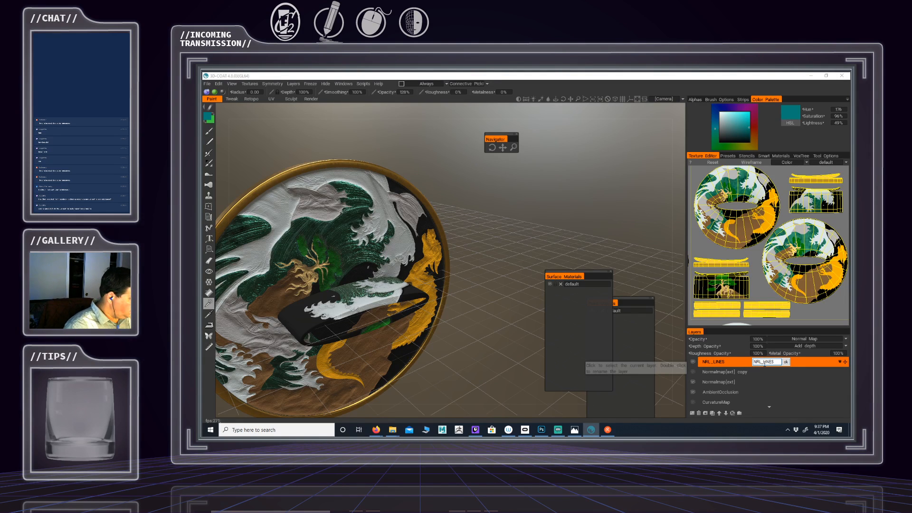
{"action": "key", "text": "BackSpace"}
{"action": "type", "text": "M"}
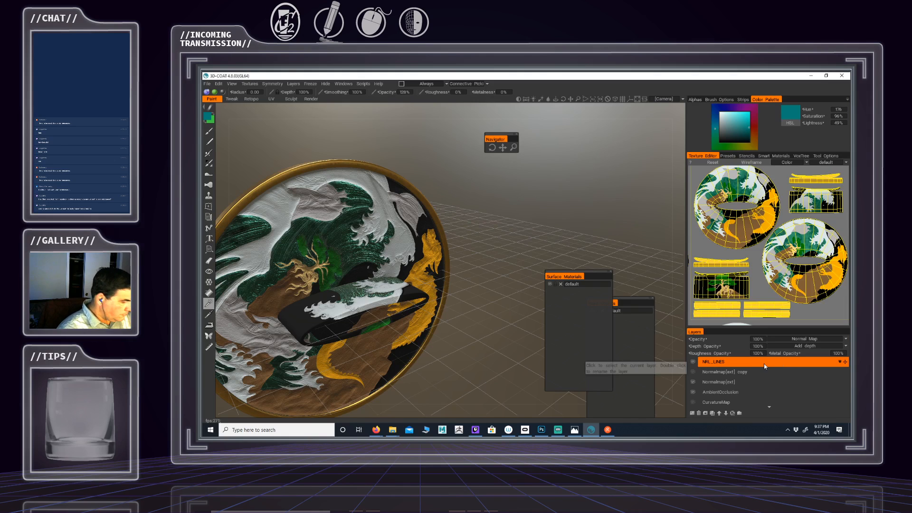
{"action": "key", "text": "Return"}
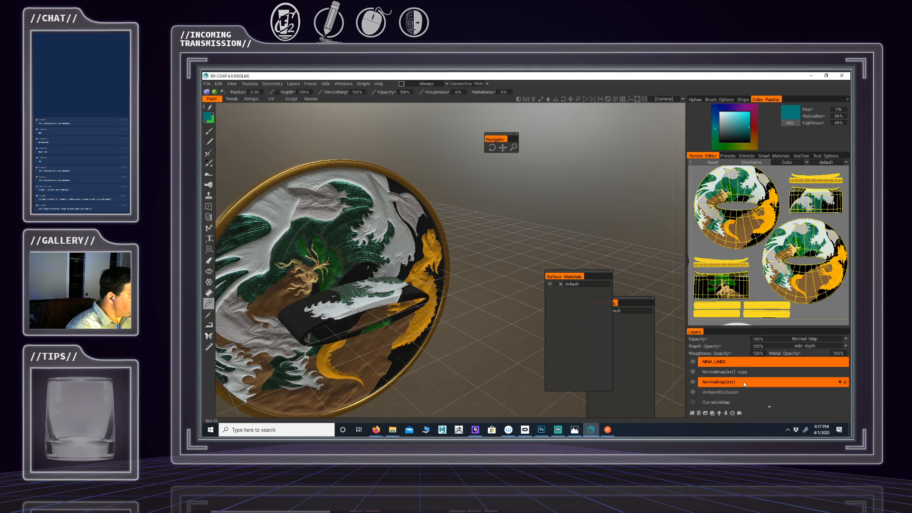
Rename the remaining Normalmap[ext] layer above AmbientOcclusion as NRM
{"action": "left_click", "coordinate": [724, 382]}
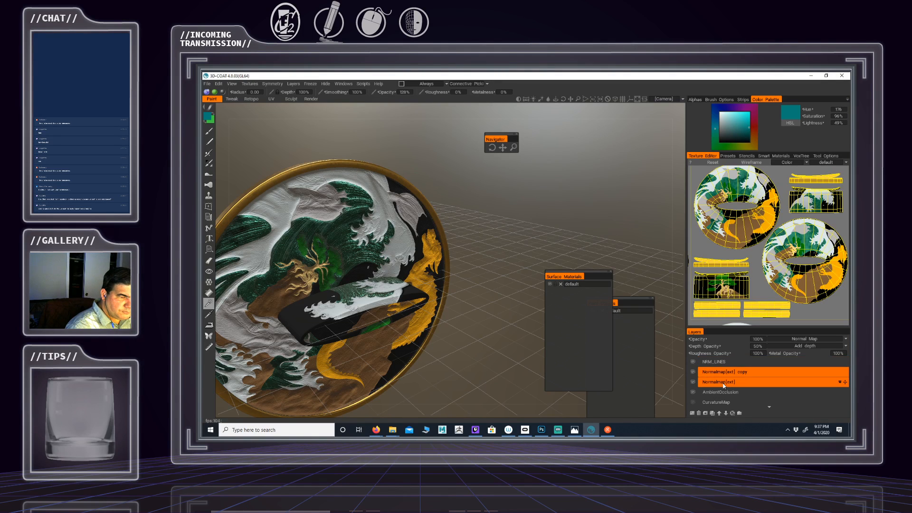
{"action": "double_click", "coordinate": [724, 383]}
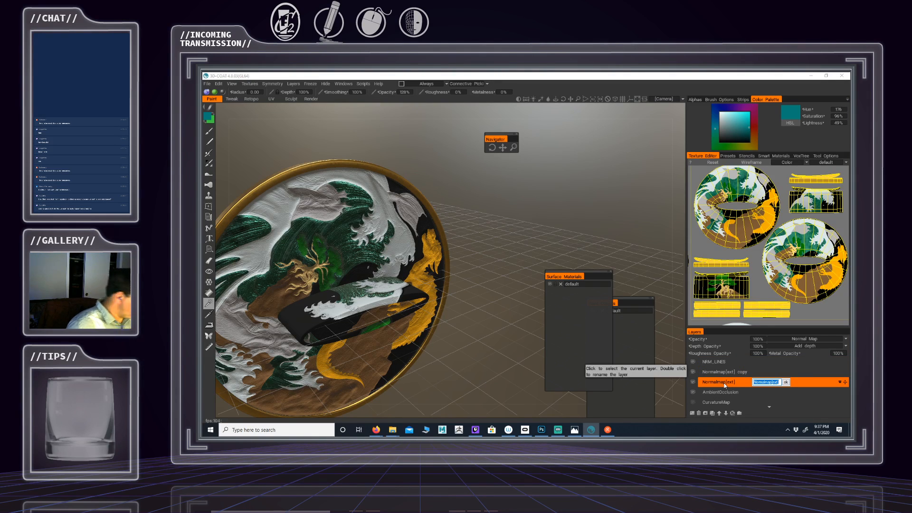
{"action": "type", "text": "NRM"}
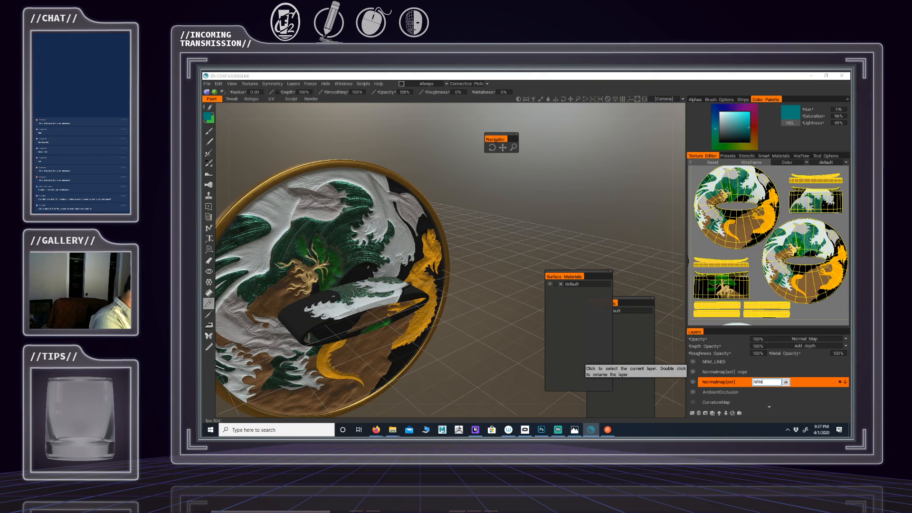
{"action": "key", "text": "Return"}
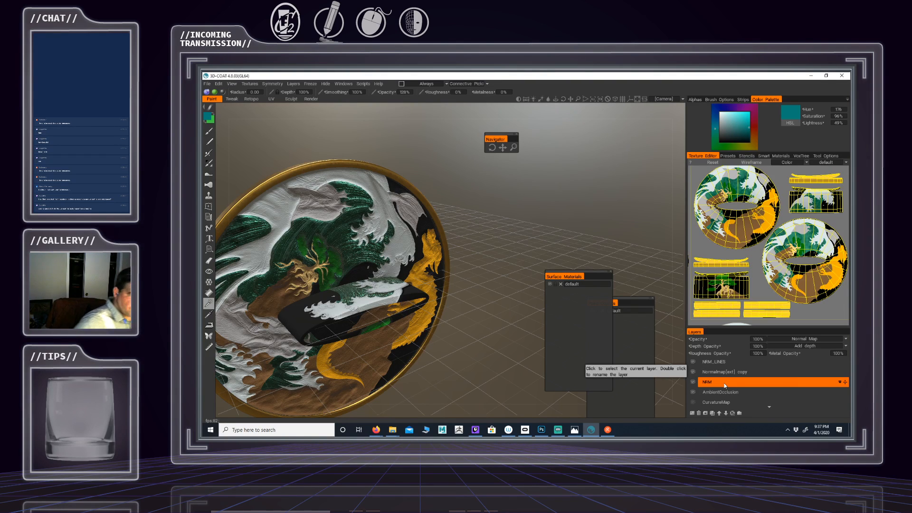
Rename the Normalmap[ext] copy layer as NRM_2
{"action": "double_click", "coordinate": [720, 374]}
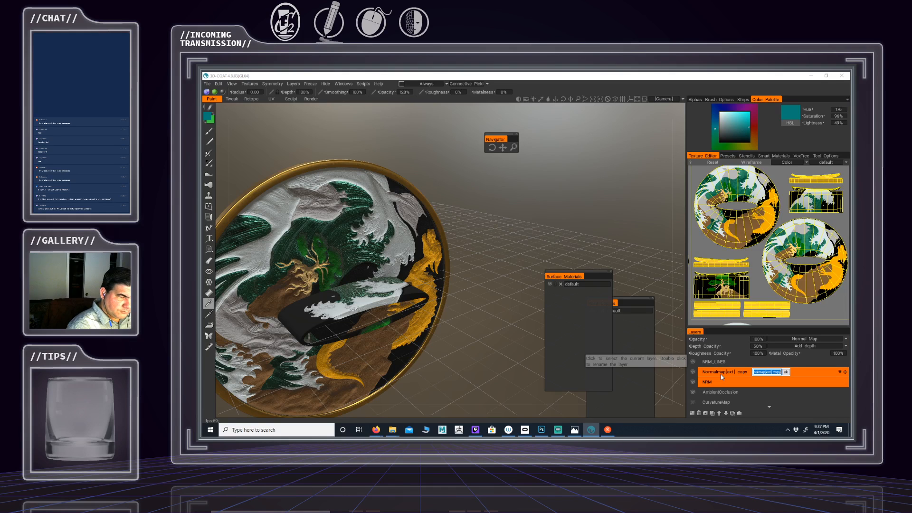
{"action": "type", "text": "NRM"}
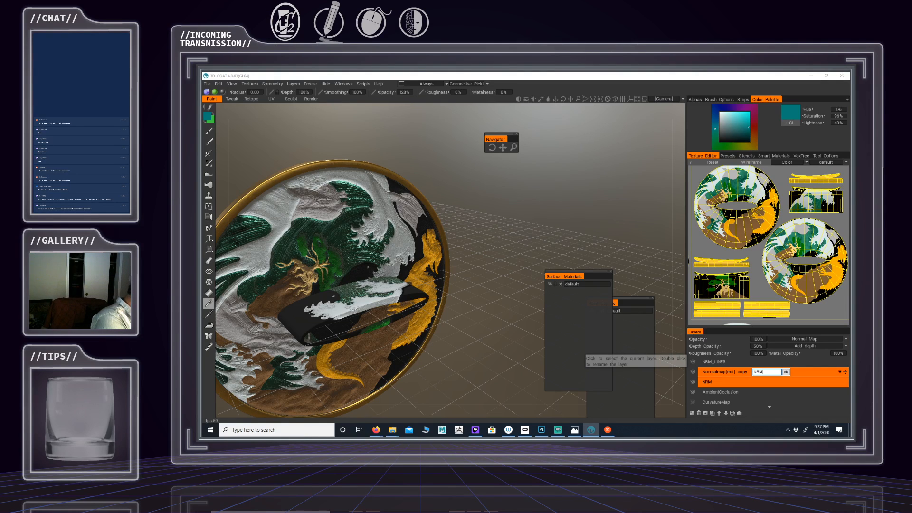
{"action": "type", "text": "_2"}
{"action": "key", "text": "Return"}
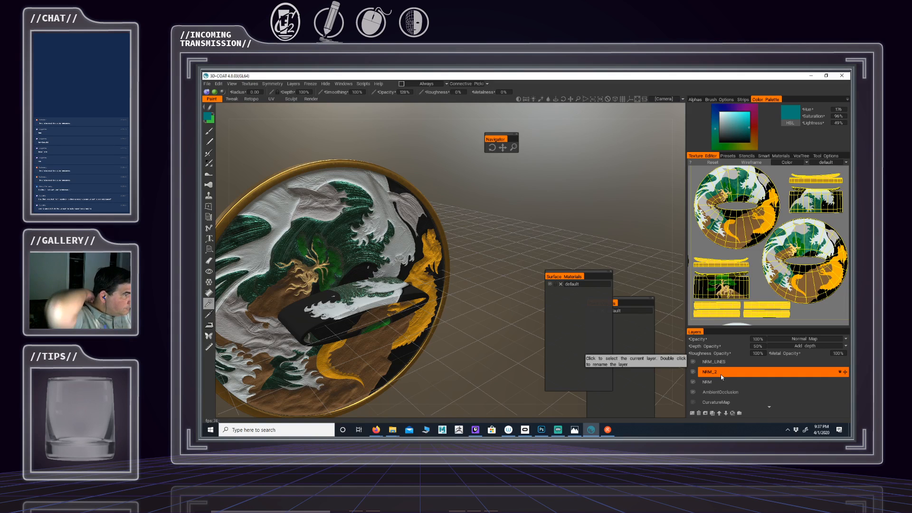
Set the NRM_LINES layer's depth opacity to 25% and inspect the relief on the tsuba
{"action": "left_click", "coordinate": [711, 362], "text": "ctrl"}
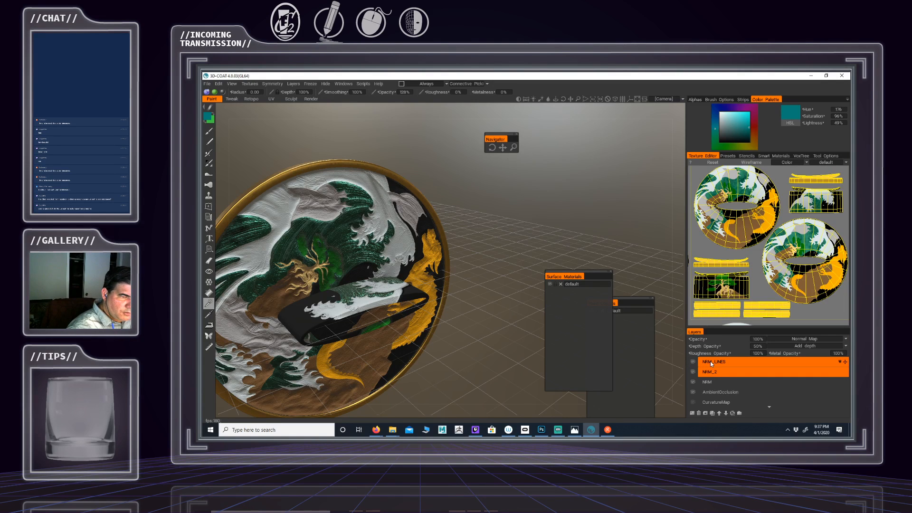
{"action": "left_click", "coordinate": [710, 362]}
{"action": "left_click", "coordinate": [760, 347]}
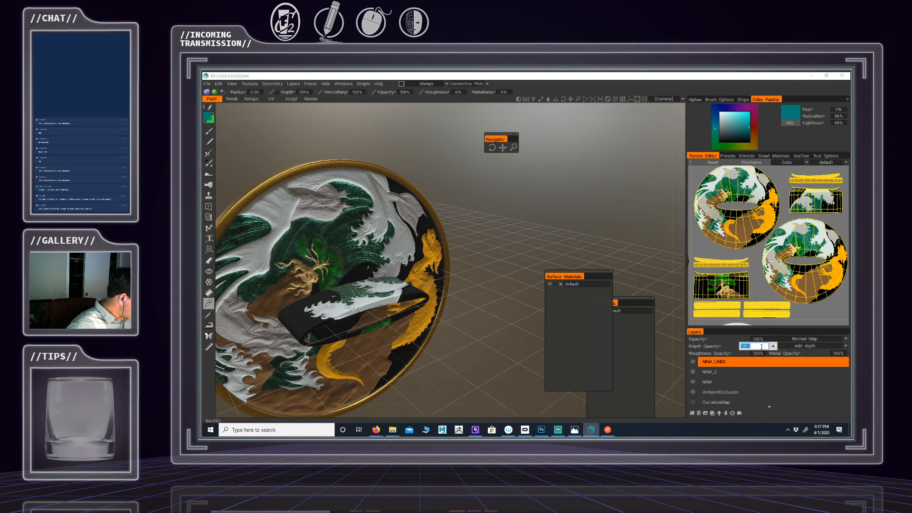
{"action": "key", "text": "Return"}
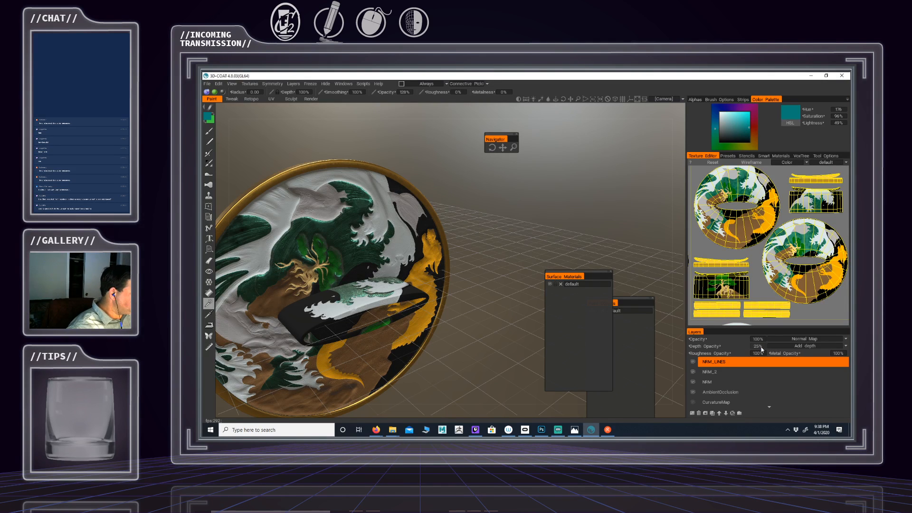
{"action": "left_click_drag", "start_coordinate": [394, 266], "coordinate": [386, 223], "text": "alt"}
{"action": "middle_click_drag", "start_coordinate": [386, 223], "coordinate": [377, 252], "text": "alt"}
{"action": "left_click_drag", "start_coordinate": [378, 251], "coordinate": [371, 275], "text": "alt"}
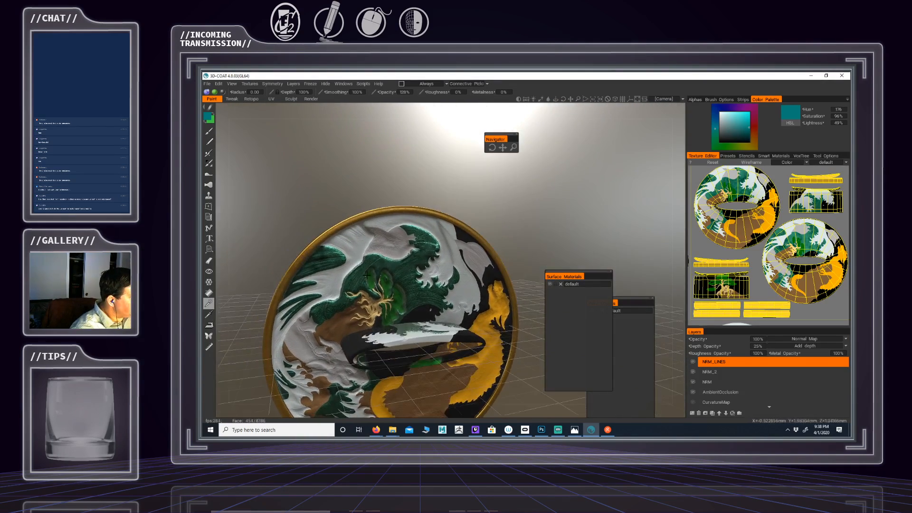
{"action": "right_click_drag", "start_coordinate": [370, 276], "coordinate": [399, 281], "text": "alt"}
{"action": "left_click_drag", "start_coordinate": [400, 281], "coordinate": [406, 233], "text": "alt"}
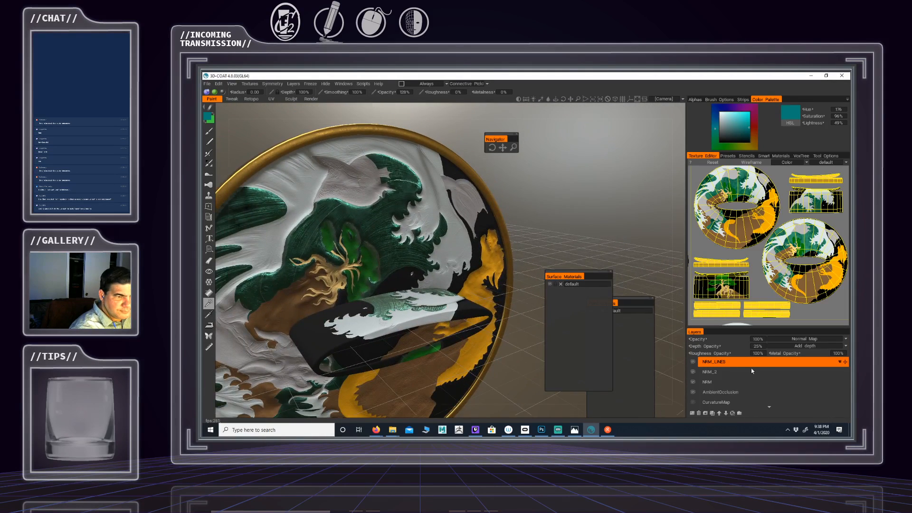
Set the NRM_2 layer's depth opacity to 25% and check the tsuba surface
{"action": "left_click", "coordinate": [716, 369]}
{"action": "left_click", "coordinate": [757, 346]}
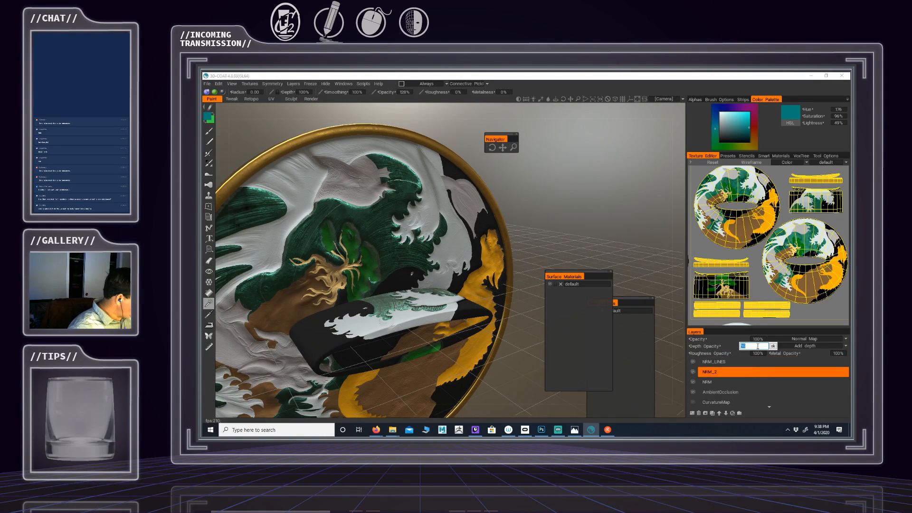
{"action": "key", "text": "Return"}
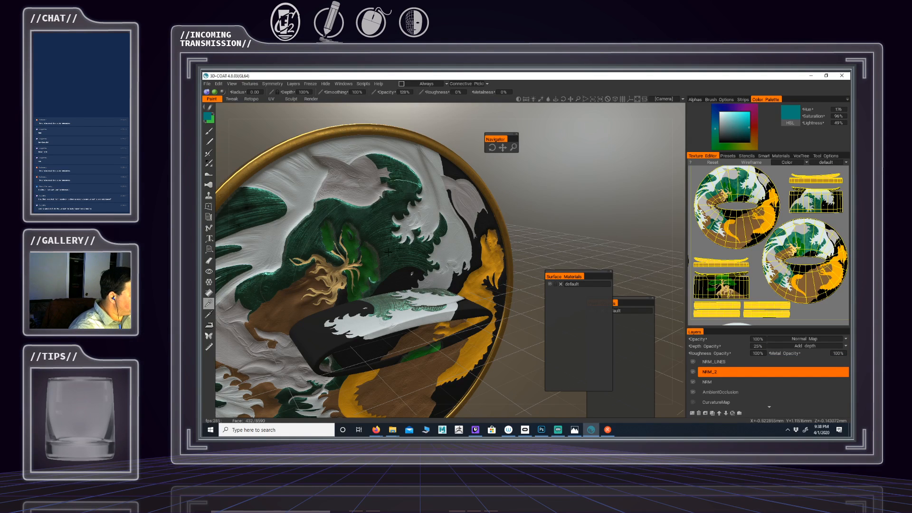
{"action": "left_click_drag", "start_coordinate": [416, 273], "coordinate": [466, 271], "text": "alt"}
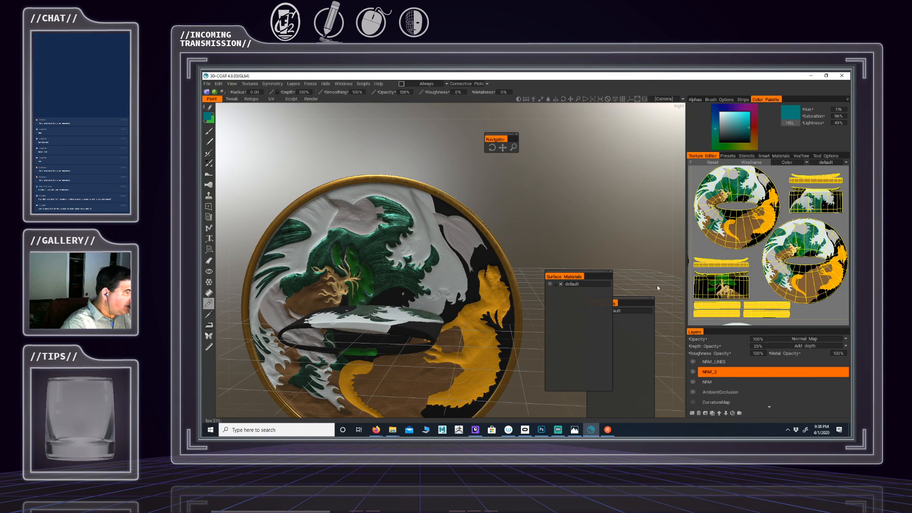
Duplicate the pale PPskin10 smart material in the PT_Skin folder
{"action": "left_click", "coordinate": [777, 157]}
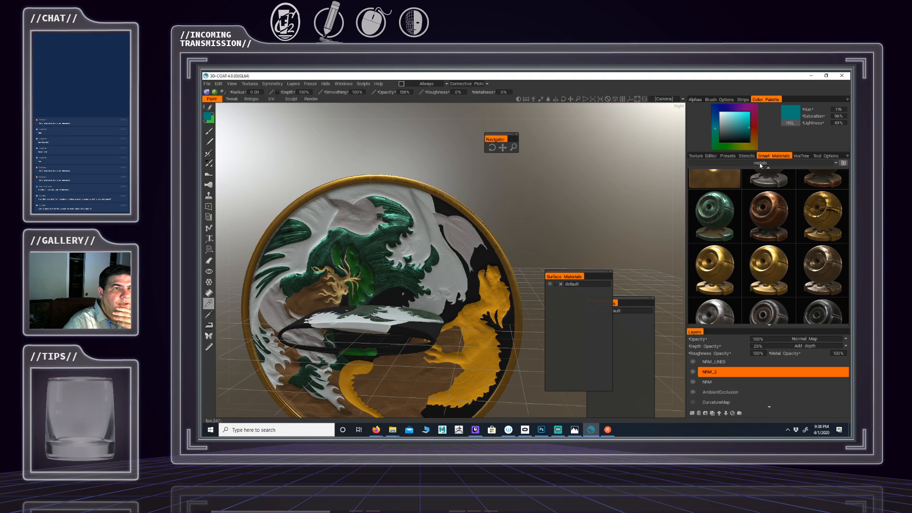
{"action": "mouse_move", "coordinate": [759, 163]}
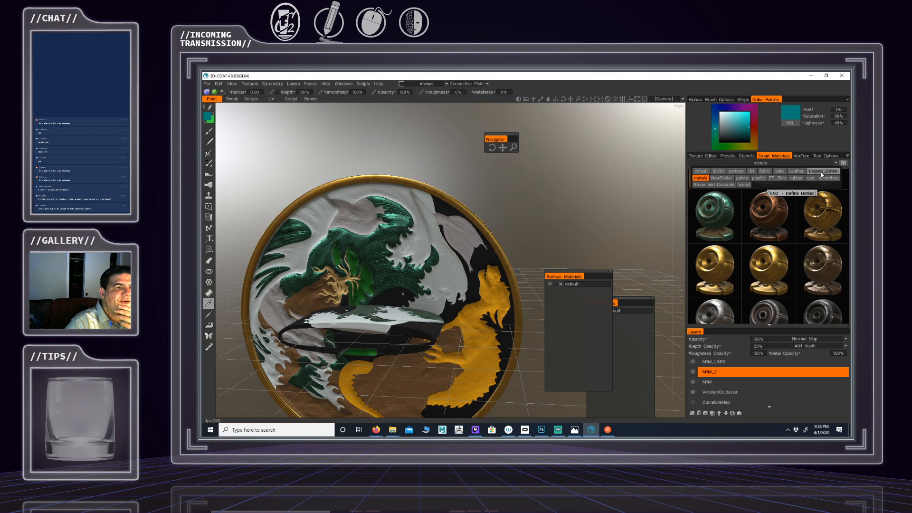
{"action": "left_click", "coordinate": [780, 178]}
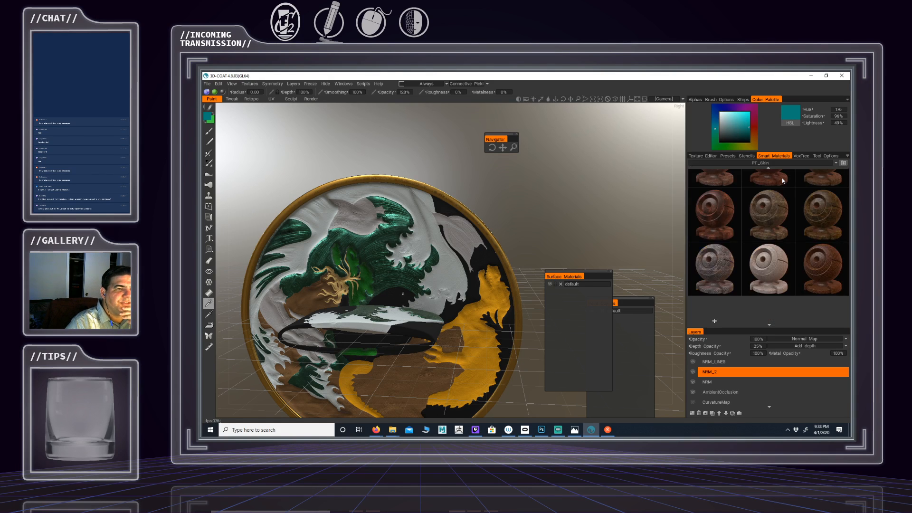
{"action": "left_click", "coordinate": [767, 271]}
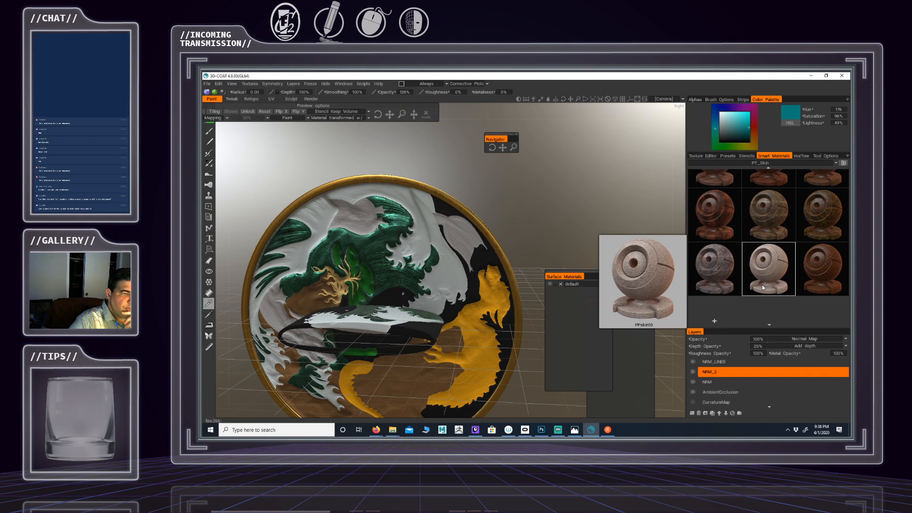
{"action": "right_click", "coordinate": [762, 284]}
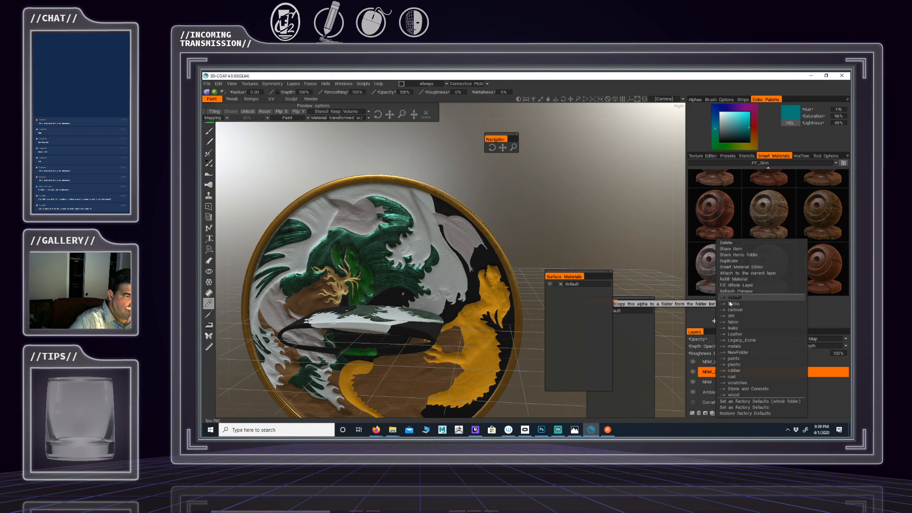
{"action": "left_click", "coordinate": [731, 261]}
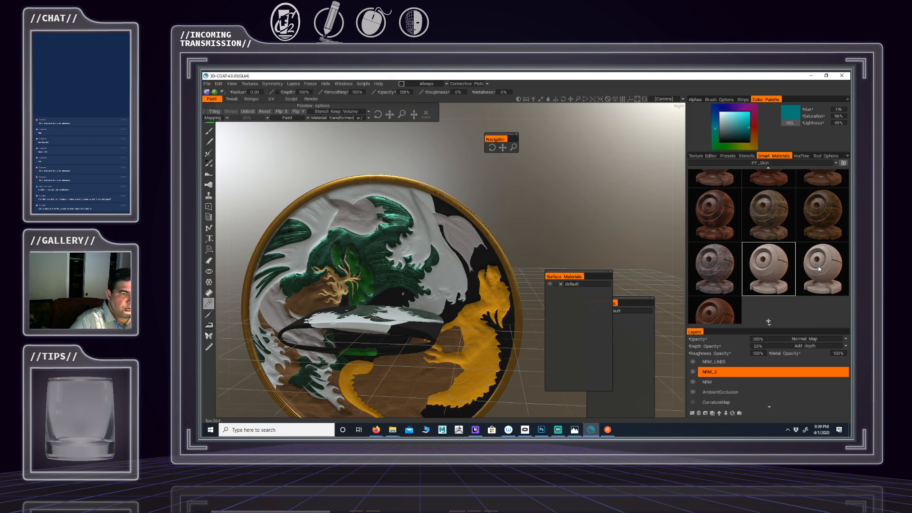
Transfer the duplicated skin material to NewFolder and show that folder's smart materials
{"action": "mouse_move", "coordinate": [814, 270]}
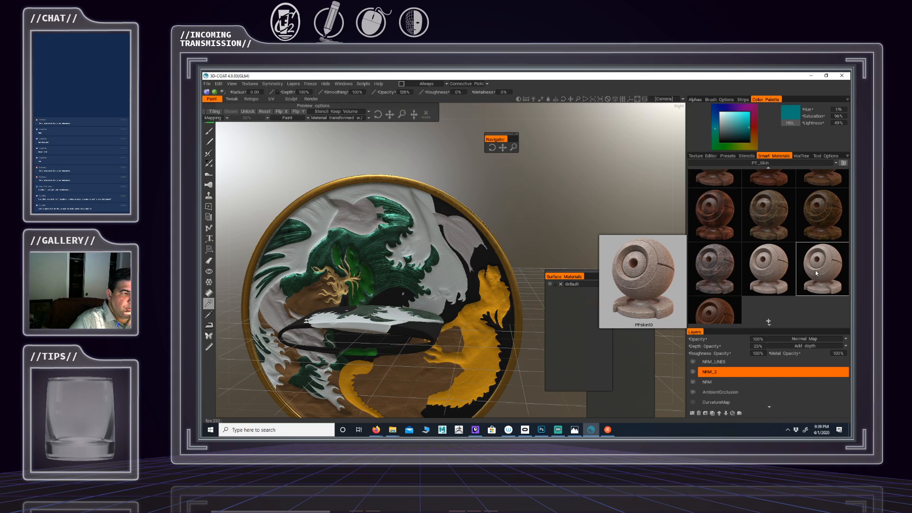
{"action": "right_click", "coordinate": [814, 269]}
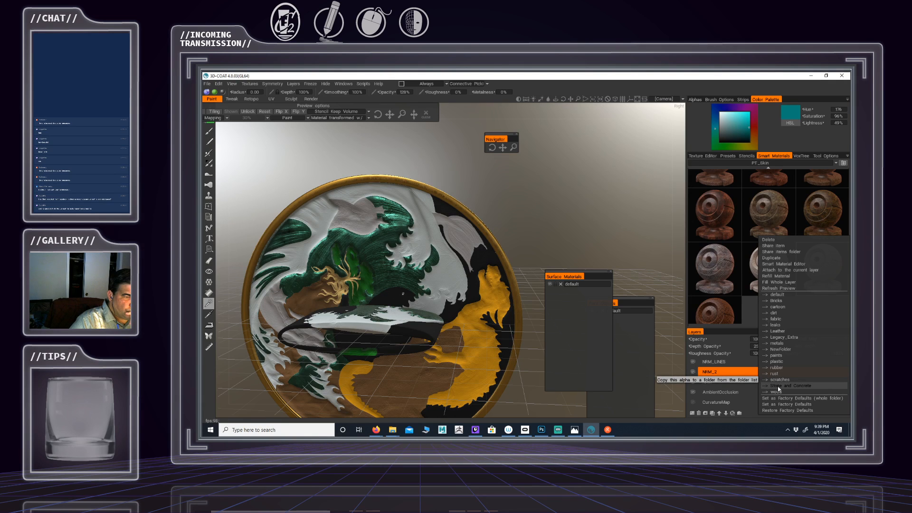
{"action": "left_click", "coordinate": [781, 350]}
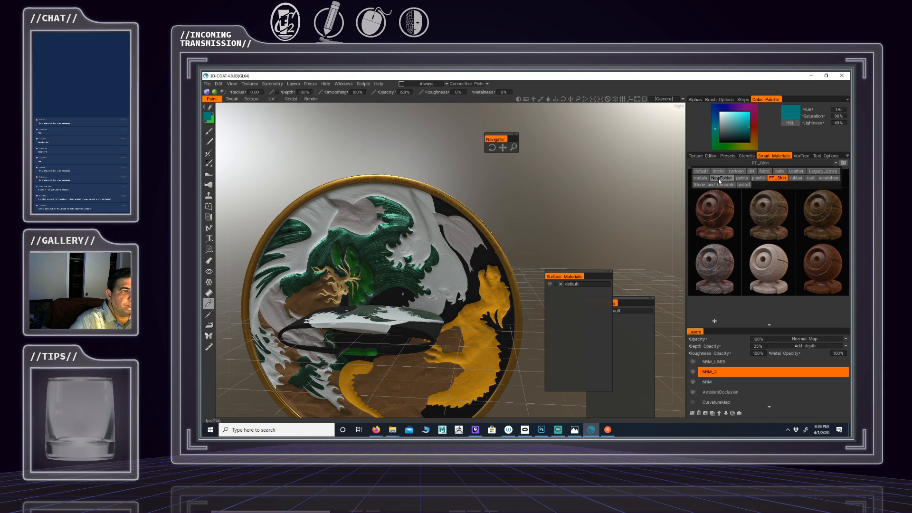
{"action": "left_click", "coordinate": [717, 178]}
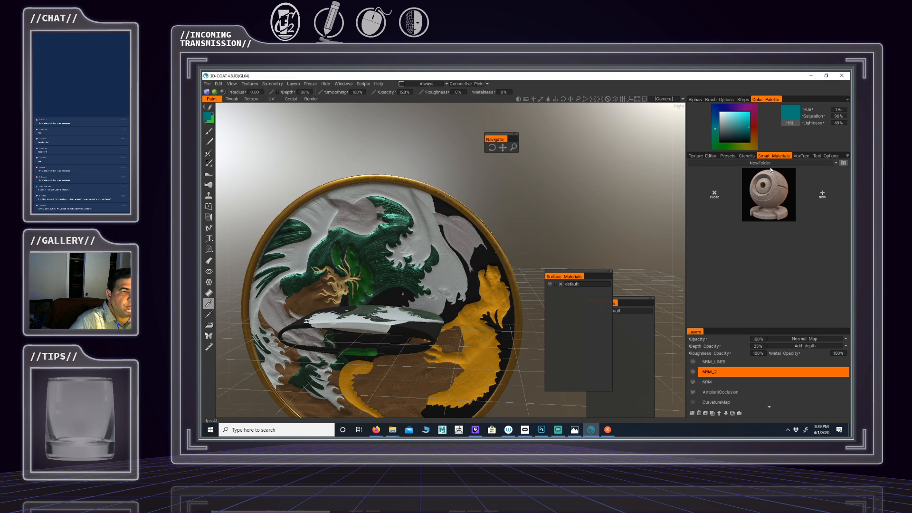
Open the duplicated material in the Smart Material Editor and rename it Ivory
{"action": "left_click", "coordinate": [776, 195]}
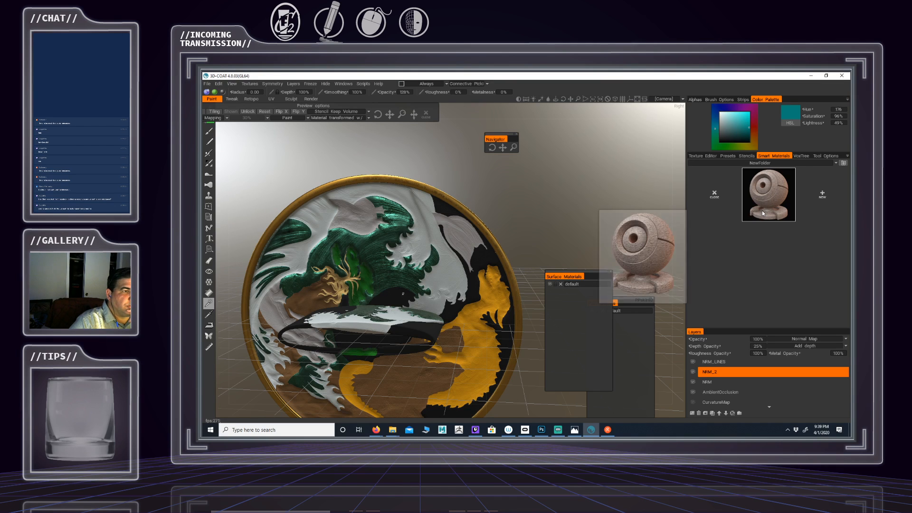
{"action": "right_click", "coordinate": [761, 210]}
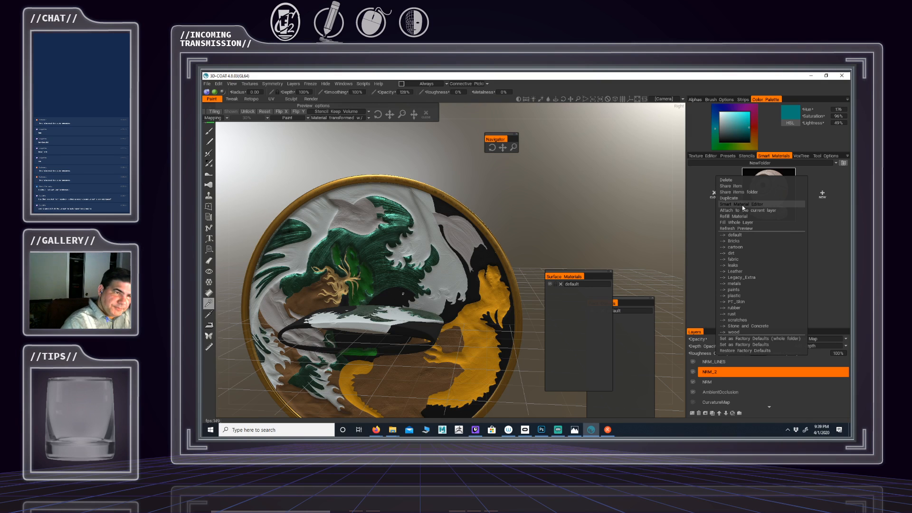
{"action": "left_click", "coordinate": [742, 206]}
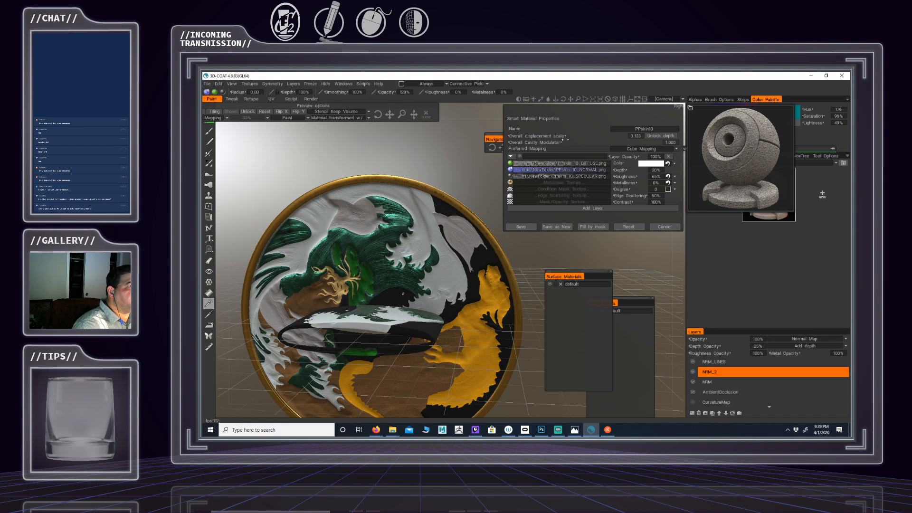
{"action": "left_click", "coordinate": [638, 130]}
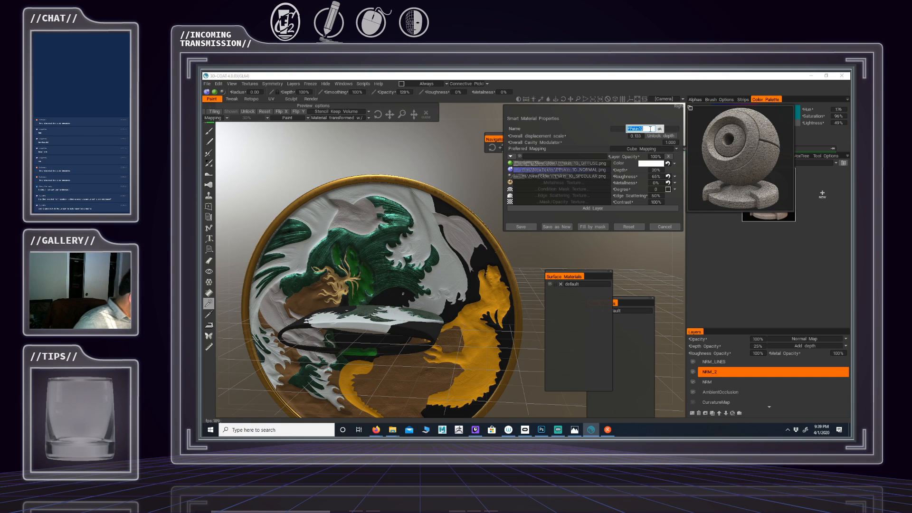
{"action": "key", "text": "BackSpace"}
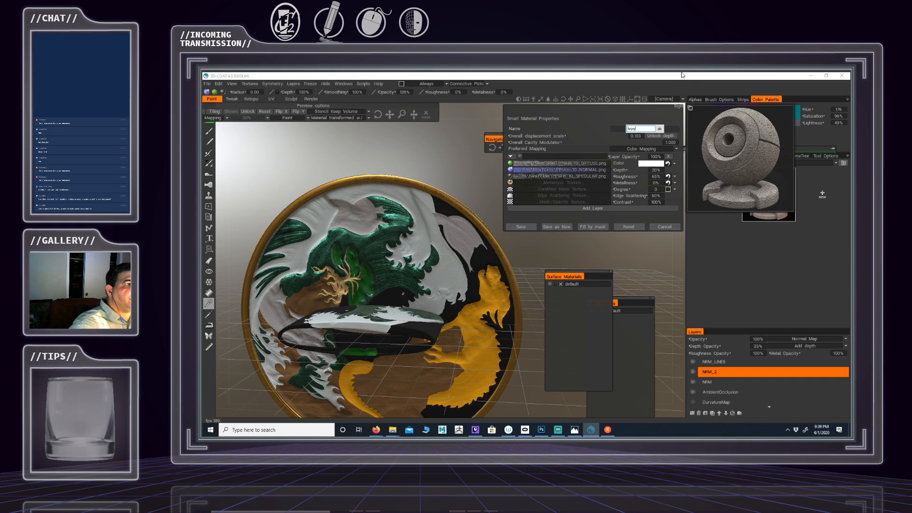
{"action": "key", "text": "Return"}
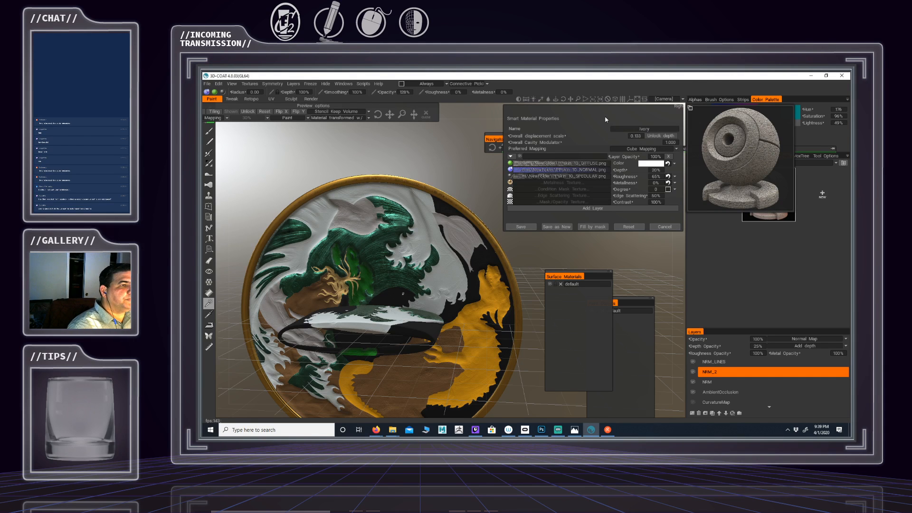
Replace the Ivory material's color texture with CLR_Ivory_Seamless_001.png from the active_projects Material_Textures folder
{"action": "left_click", "coordinate": [591, 166]}
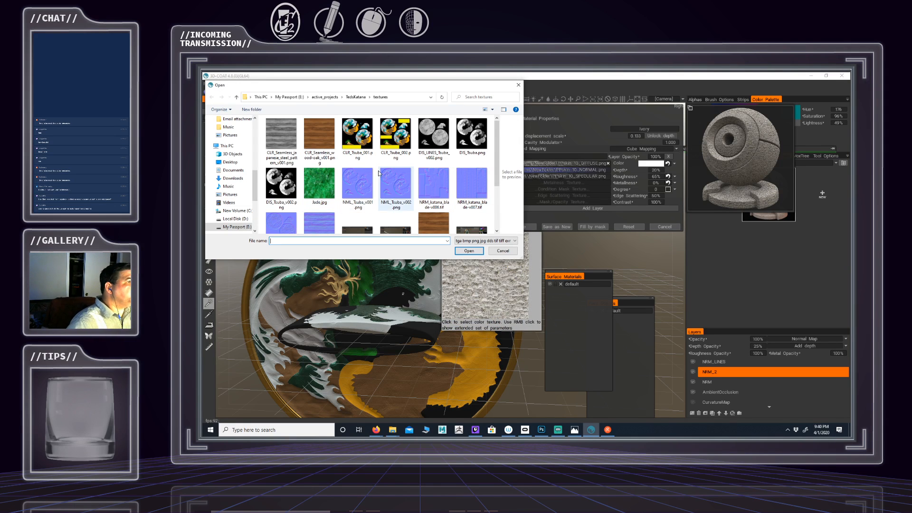
{"action": "scroll", "coordinate": [395, 200], "scroll_direction": "down", "scroll_amount": 2}
{"action": "scroll", "coordinate": [388, 188], "scroll_direction": "up", "scroll_amount": 2}
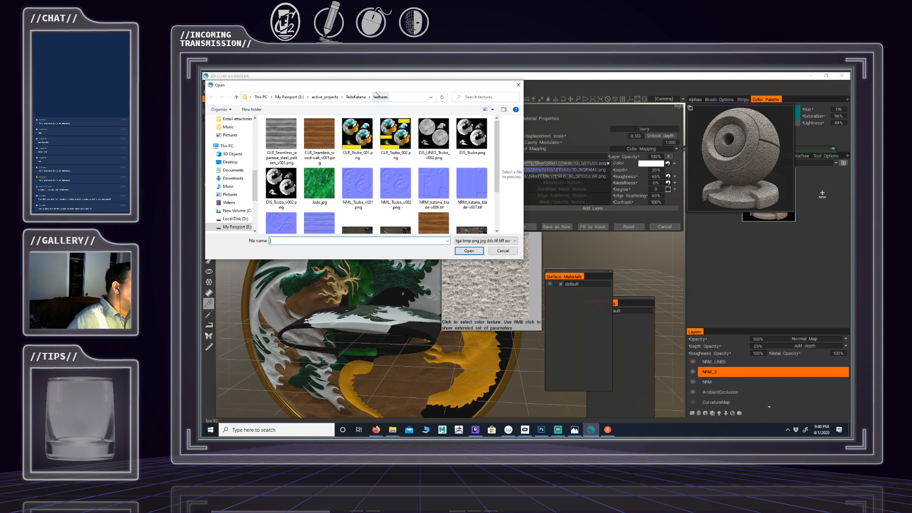
{"action": "left_click", "coordinate": [324, 97]}
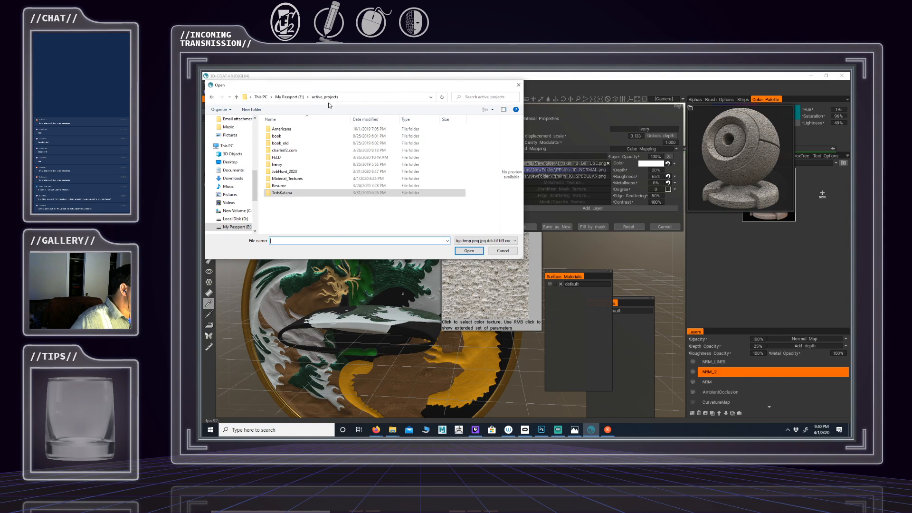
{"action": "double_click", "coordinate": [279, 179]}
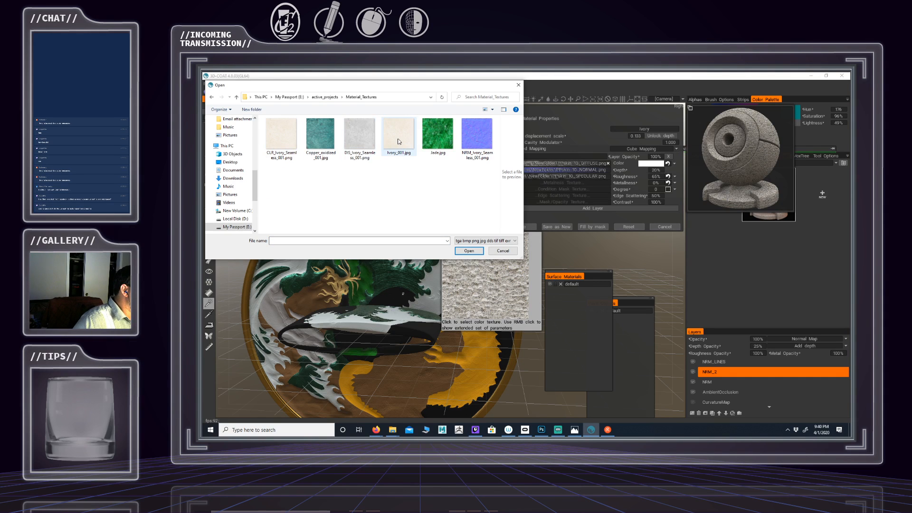
{"action": "left_click", "coordinate": [283, 141]}
{"action": "left_click", "coordinate": [469, 251]}
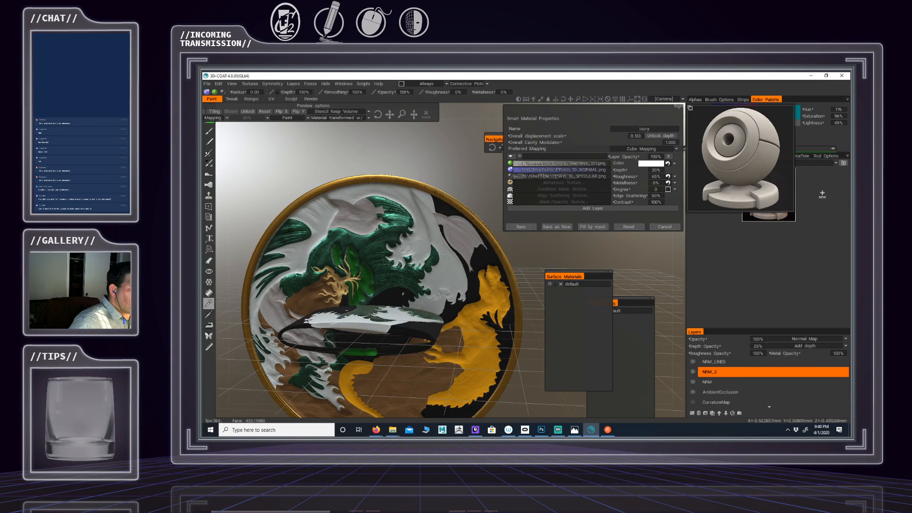
Replace the Ivory material's depth texture with the normal map NRM_Ivory_Seamless_001.png
{"action": "left_click", "coordinate": [580, 170]}
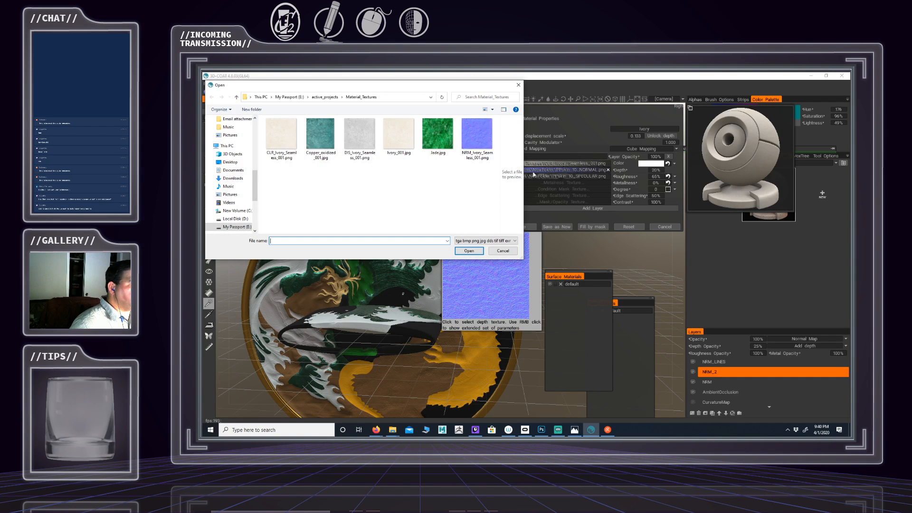
{"action": "left_click", "coordinate": [475, 146]}
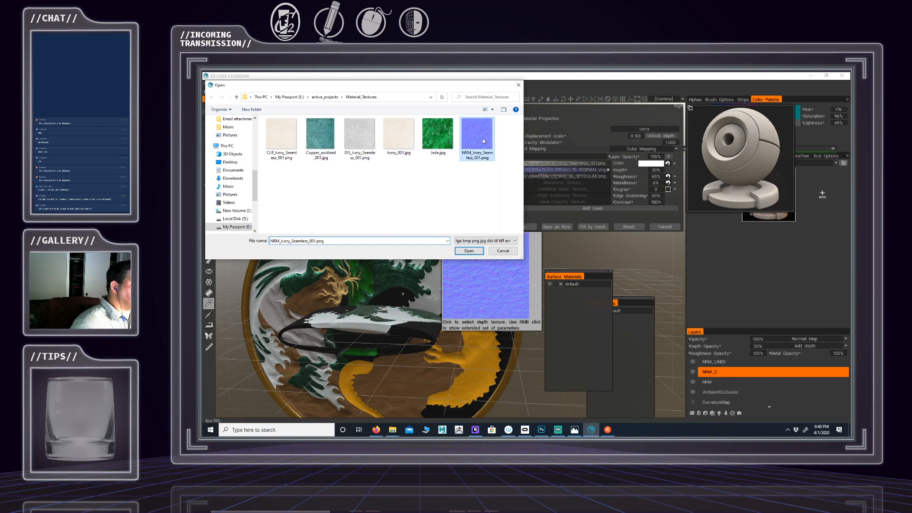
{"action": "left_click", "coordinate": [470, 251]}
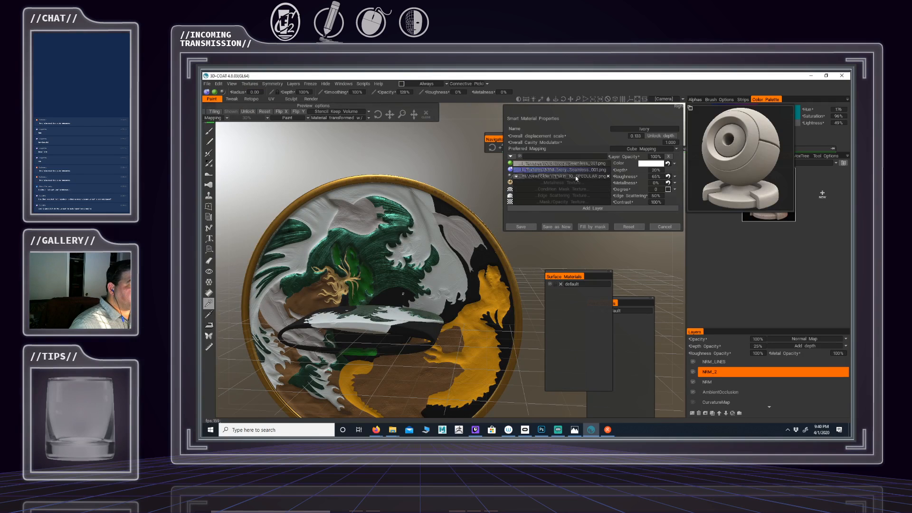
Replace the Ivory material's specular texture with DIS_Ivory_Seamless_001.png
{"action": "mouse_move", "coordinate": [576, 178]}
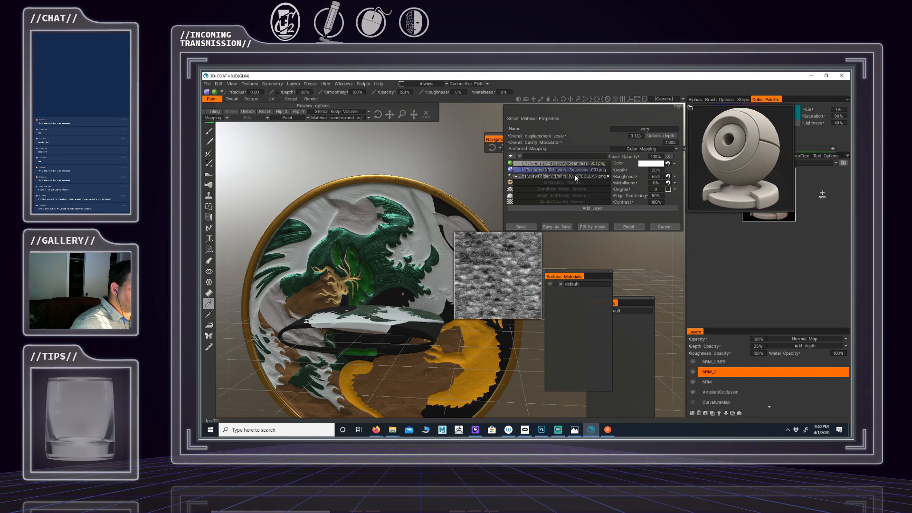
{"action": "left_click", "coordinate": [576, 178]}
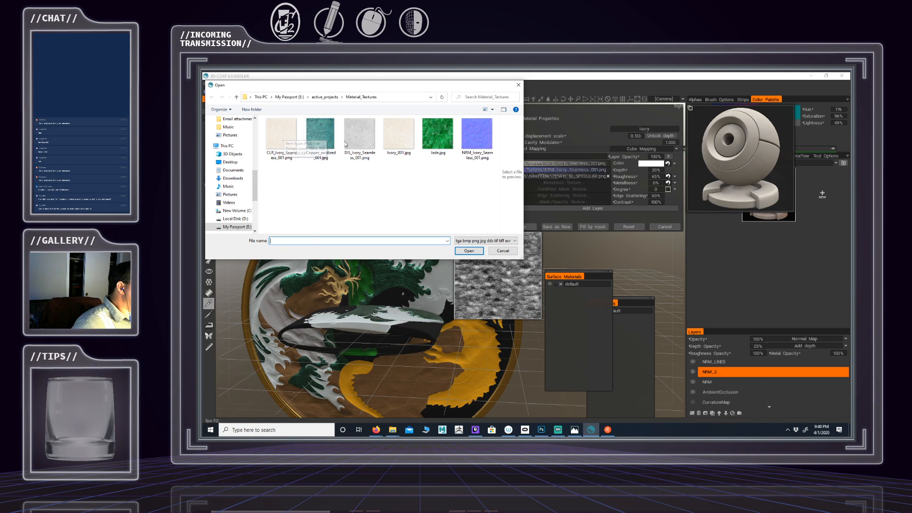
{"action": "left_click", "coordinate": [363, 139]}
{"action": "left_click", "coordinate": [468, 250]}
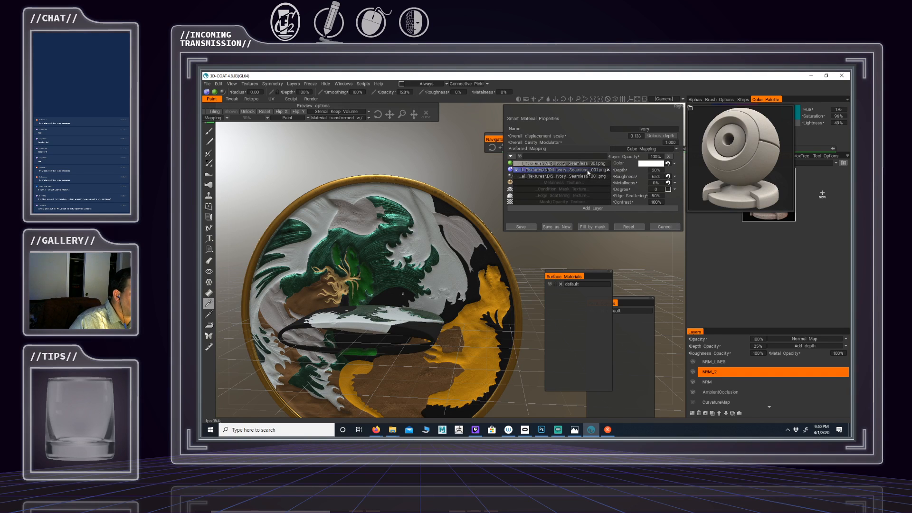
Set the depth of the Ivory material's normal map layer to 100% and save the material
{"action": "left_click", "coordinate": [654, 170]}
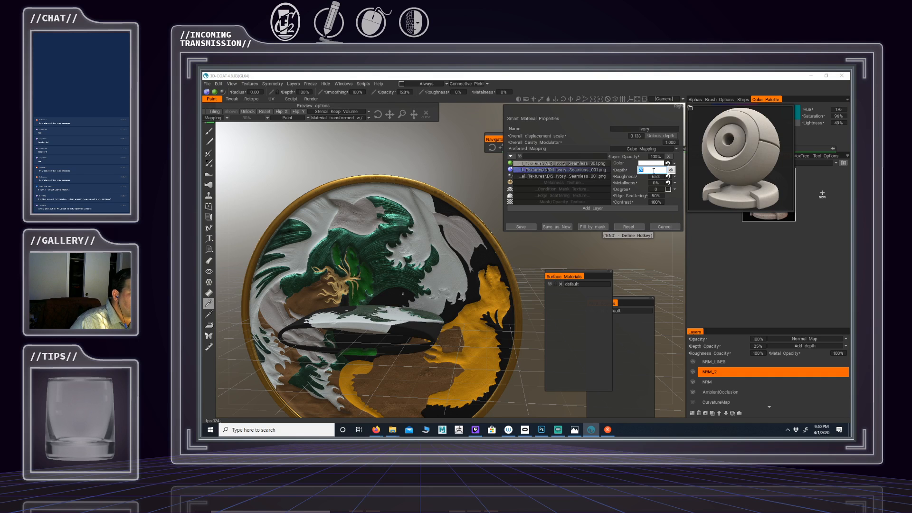
{"action": "type", "text": "100"}
{"action": "key", "text": "Return"}
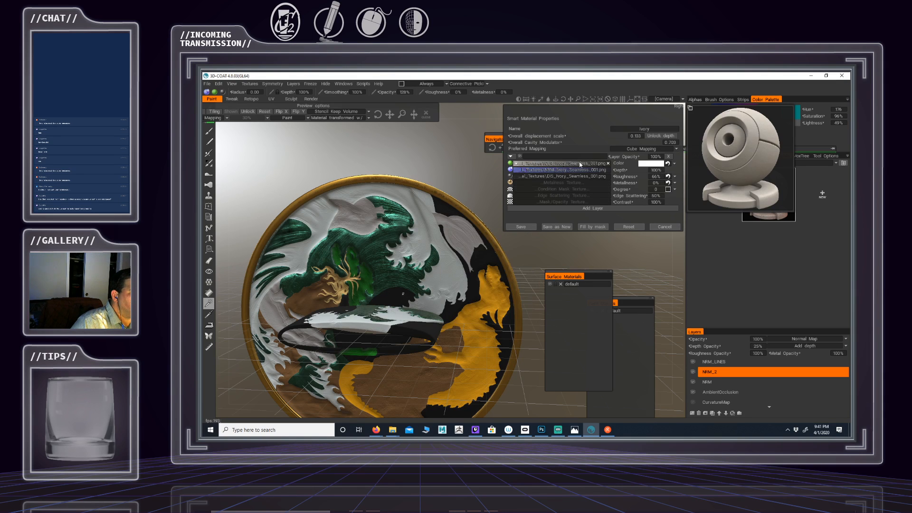
{"action": "left_click", "coordinate": [658, 170]}
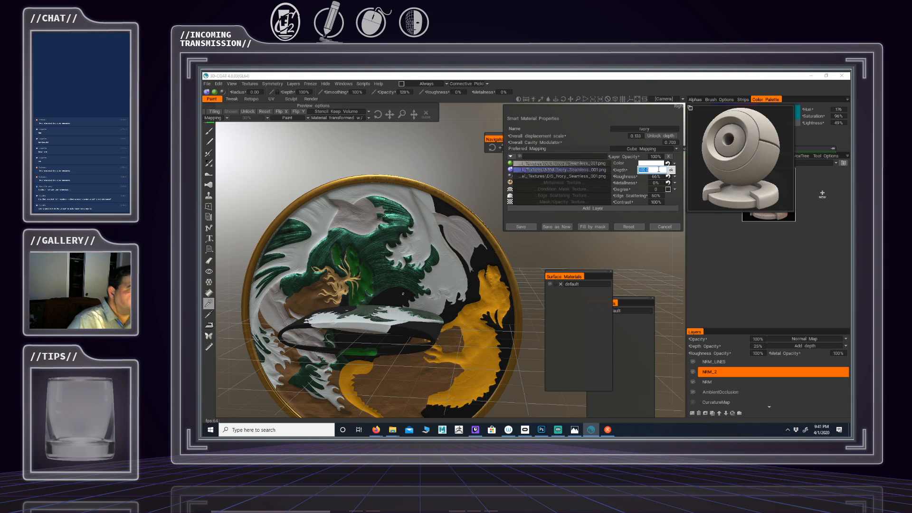
{"action": "type", "text": "300"}
{"action": "key", "text": "Return"}
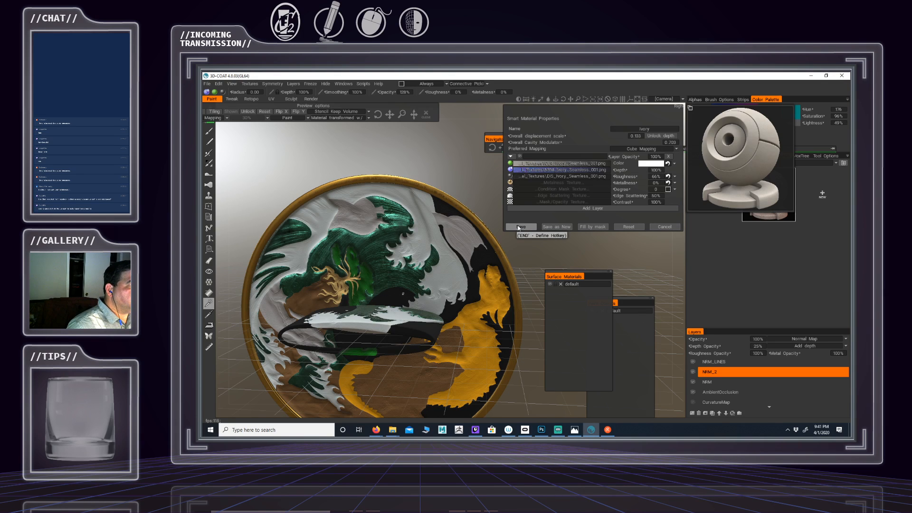
{"action": "left_click", "coordinate": [520, 227]}
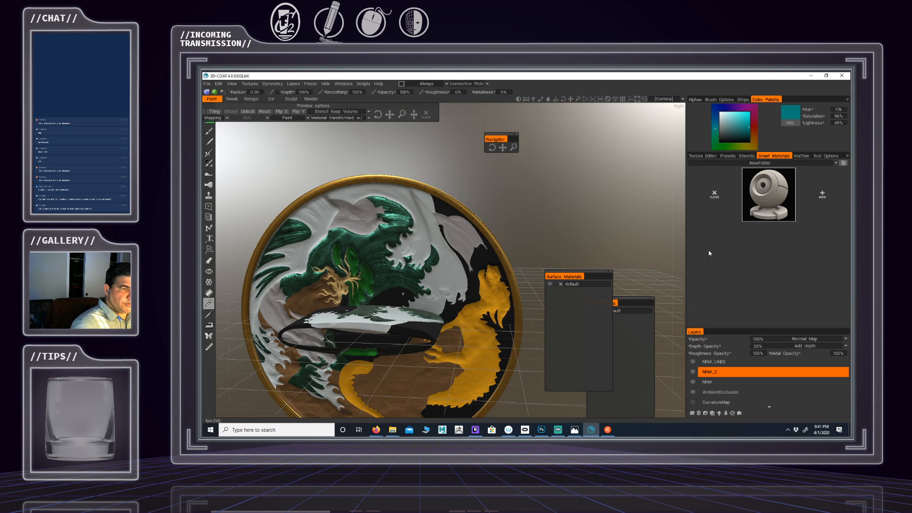
Select the white wave foam in the upper part of the first tsuba face on the UV texture
{"action": "left_click", "coordinate": [698, 157]}
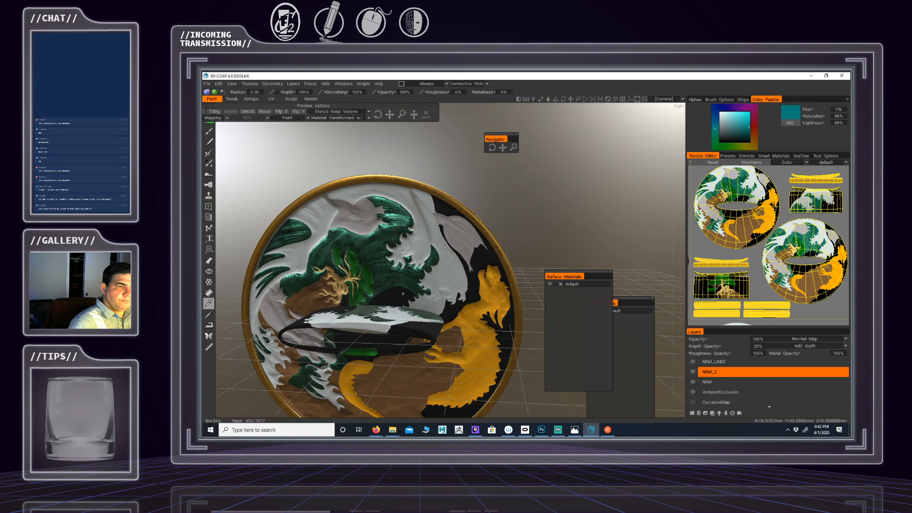
{"action": "left_click", "coordinate": [762, 191]}
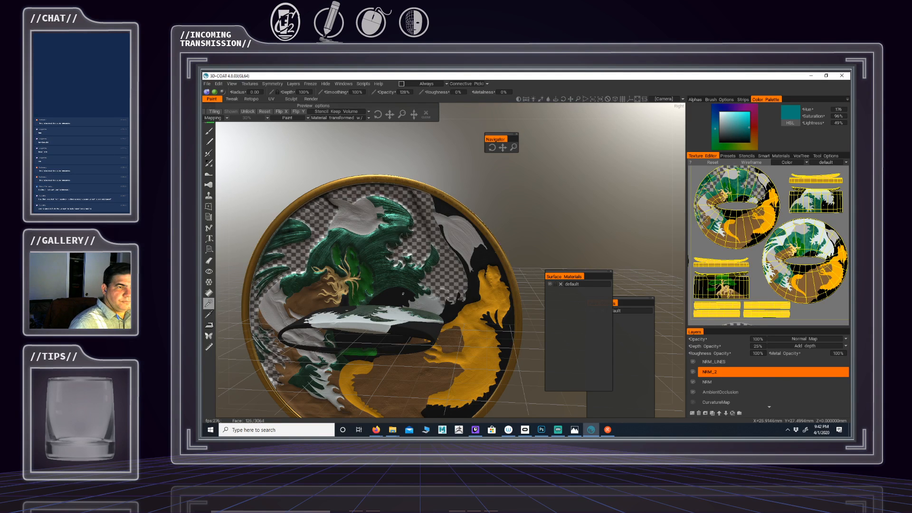
{"action": "scroll", "coordinate": [800, 213], "scroll_direction": "up", "scroll_amount": 4}
{"action": "scroll", "coordinate": [800, 212], "scroll_direction": "up", "scroll_amount": 1}
{"action": "middle_click_drag", "start_coordinate": [799, 212], "coordinate": [814, 319]}
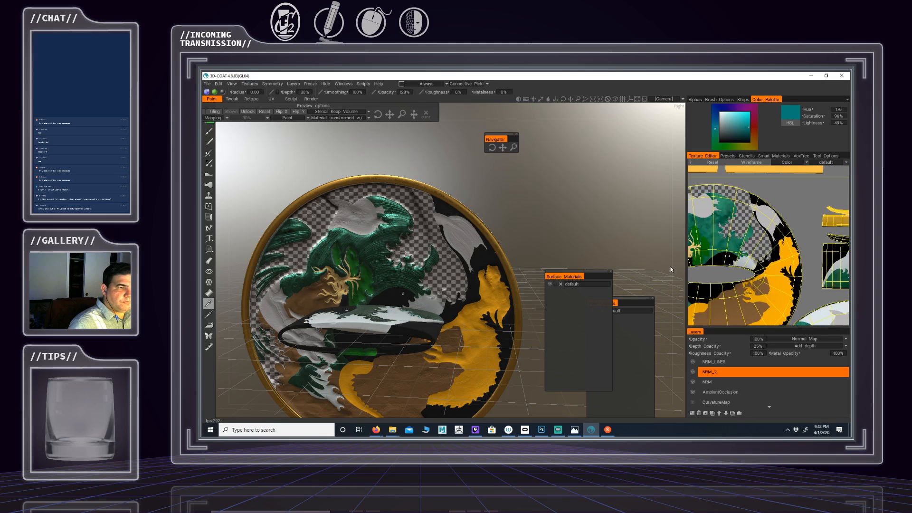
Examine the selected foam area on the 3D tsuba from several angles
{"action": "left_click_drag", "start_coordinate": [629, 249], "coordinate": [577, 249]}
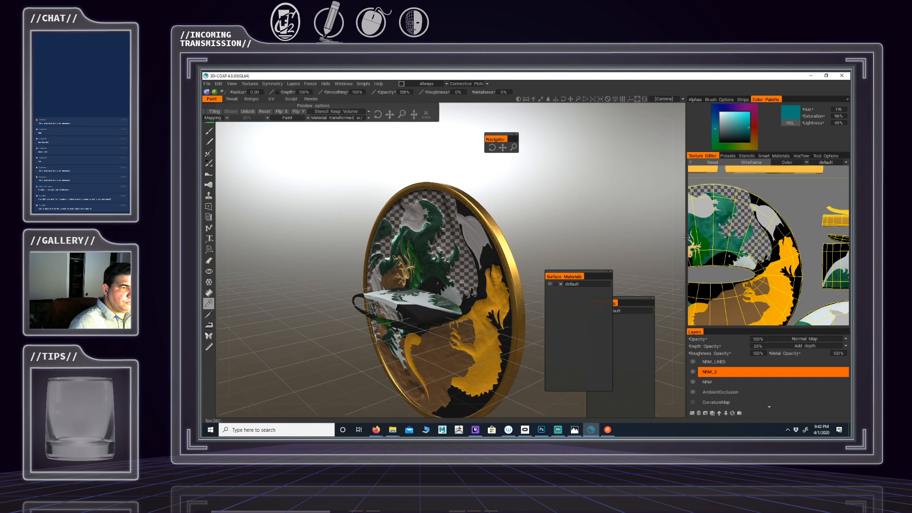
{"action": "right_click_drag", "start_coordinate": [519, 235], "coordinate": [551, 233]}
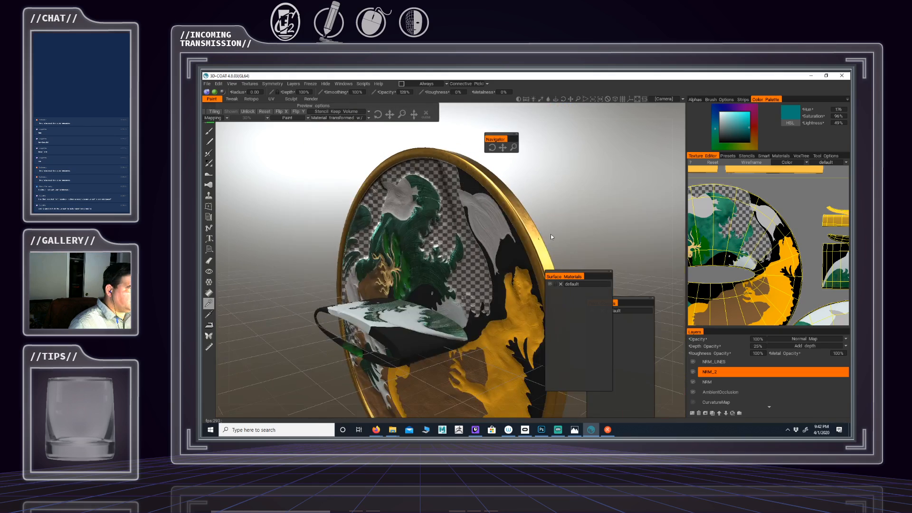
{"action": "left_click_drag", "start_coordinate": [550, 233], "coordinate": [580, 238]}
{"action": "right_click_drag", "start_coordinate": [580, 238], "coordinate": [532, 232]}
{"action": "left_click_drag", "start_coordinate": [532, 232], "coordinate": [551, 278]}
{"action": "right_click_drag", "start_coordinate": [511, 281], "coordinate": [532, 284]}
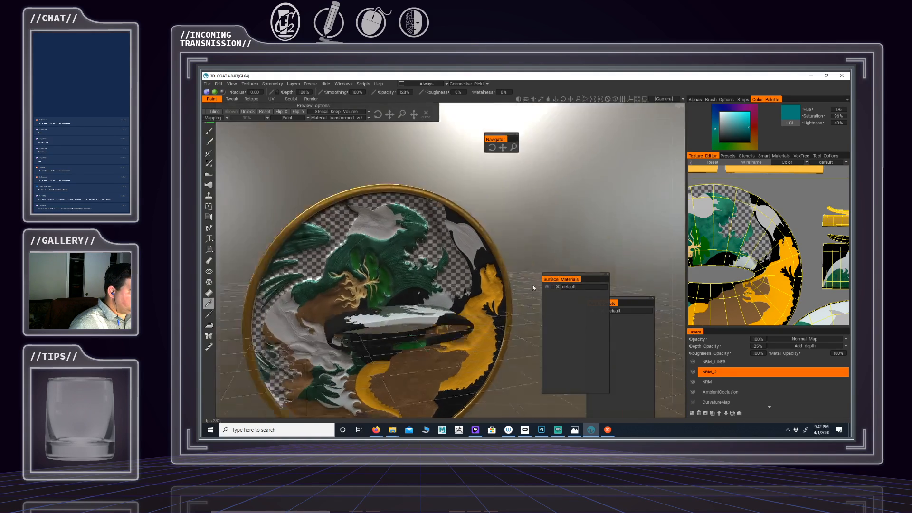
{"action": "left_click_drag", "start_coordinate": [532, 284], "coordinate": [541, 241]}
{"action": "middle_click_drag", "start_coordinate": [540, 237], "coordinate": [533, 178]}
{"action": "left_click_drag", "start_coordinate": [533, 178], "coordinate": [528, 180]}
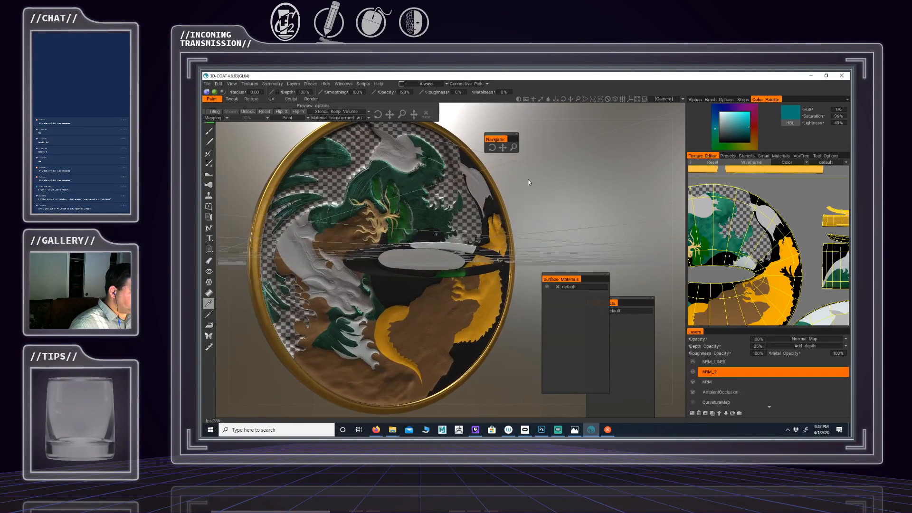
Add the white foam of the lower wave on the first tsuba face to the selection
{"action": "middle_click_drag", "start_coordinate": [769, 275], "coordinate": [801, 247]}
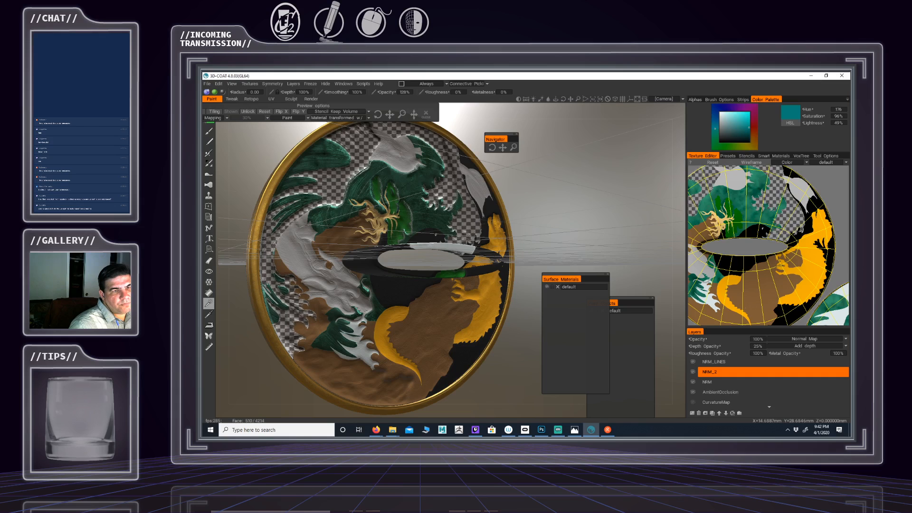
{"action": "middle_click_drag", "start_coordinate": [756, 219], "coordinate": [772, 197]}
{"action": "left_click", "coordinate": [732, 279]}
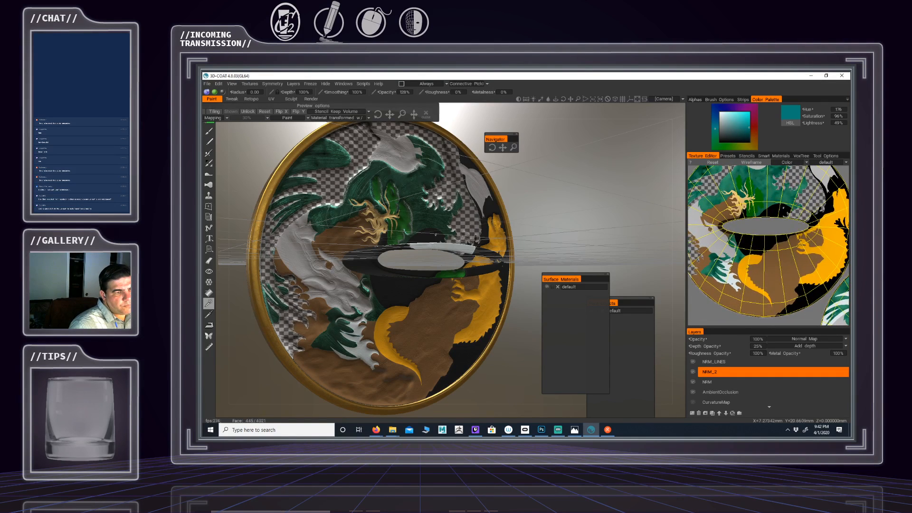
Add the white wave foam on the rectangular UV island between the two tsuba faces to the selection
{"action": "scroll", "coordinate": [735, 279], "scroll_direction": "up", "scroll_amount": 5}
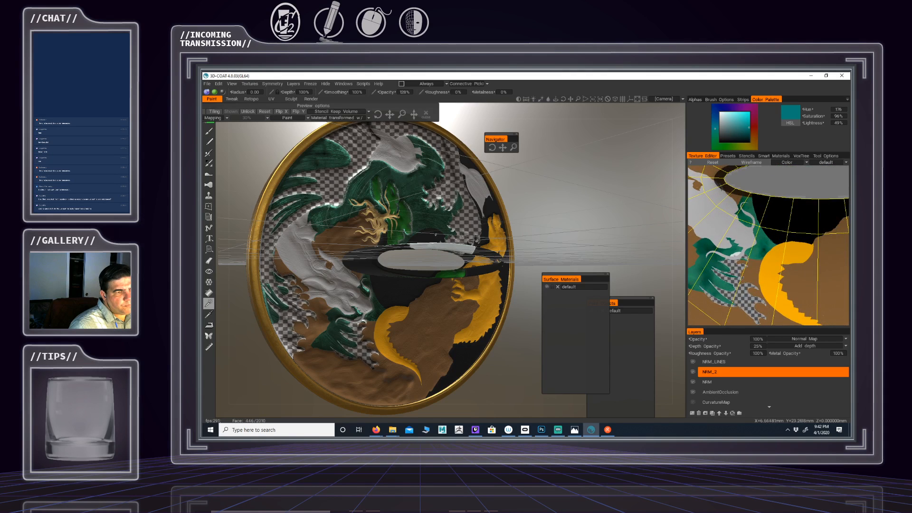
{"action": "middle_click_drag", "start_coordinate": [759, 252], "coordinate": [826, 286]}
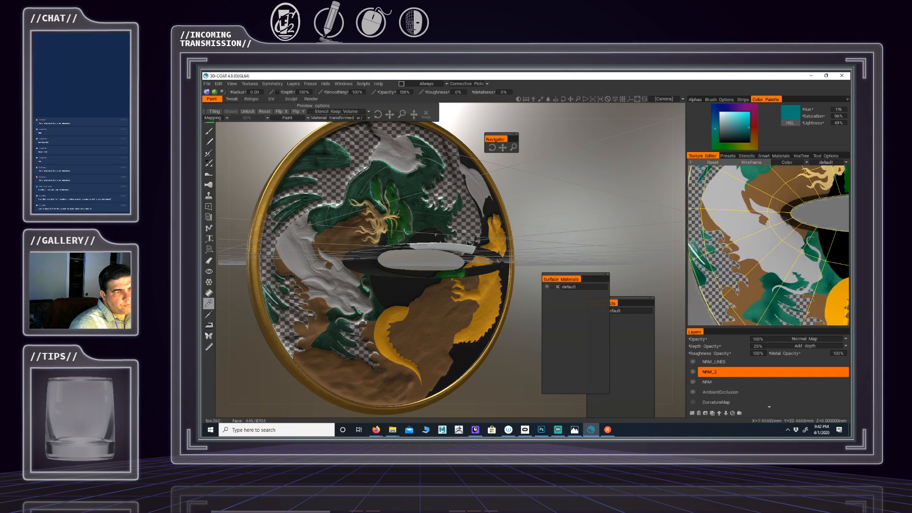
{"action": "scroll", "coordinate": [741, 266], "scroll_direction": "up", "scroll_amount": 3}
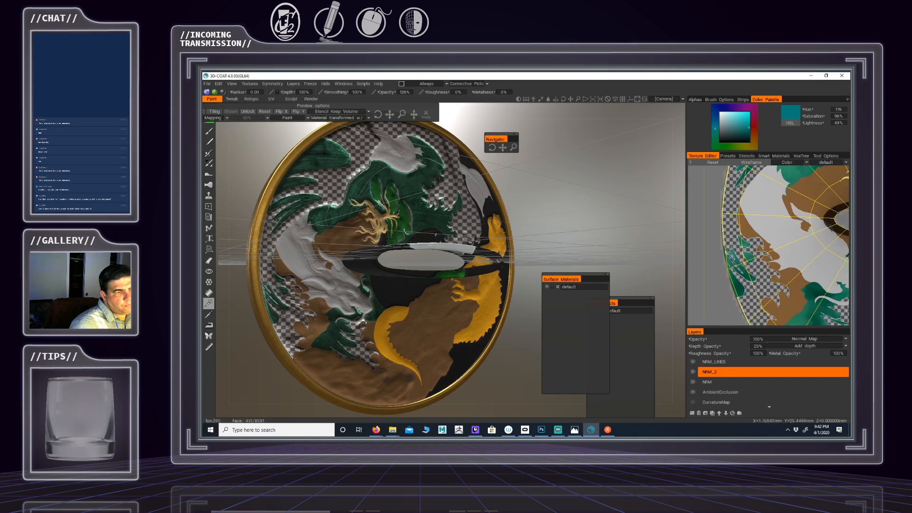
{"action": "middle_click_drag", "start_coordinate": [760, 209], "coordinate": [743, 281]}
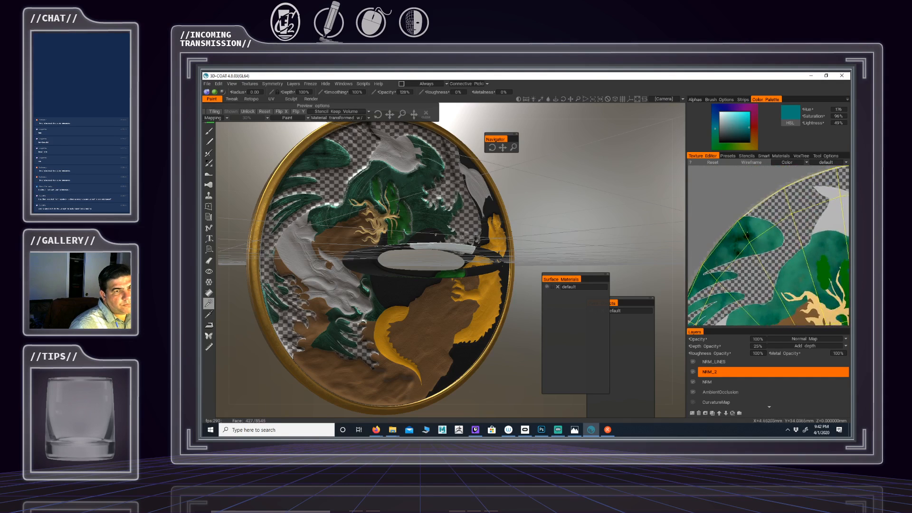
{"action": "middle_click_drag", "start_coordinate": [822, 219], "coordinate": [724, 219]}
{"action": "scroll", "coordinate": [724, 220], "scroll_direction": "down", "scroll_amount": 5}
{"action": "middle_click_drag", "start_coordinate": [802, 303], "coordinate": [787, 213]}
{"action": "middle_click_drag", "start_coordinate": [841, 270], "coordinate": [682, 303]}
{"action": "scroll", "coordinate": [784, 233], "scroll_direction": "up", "scroll_amount": 4}
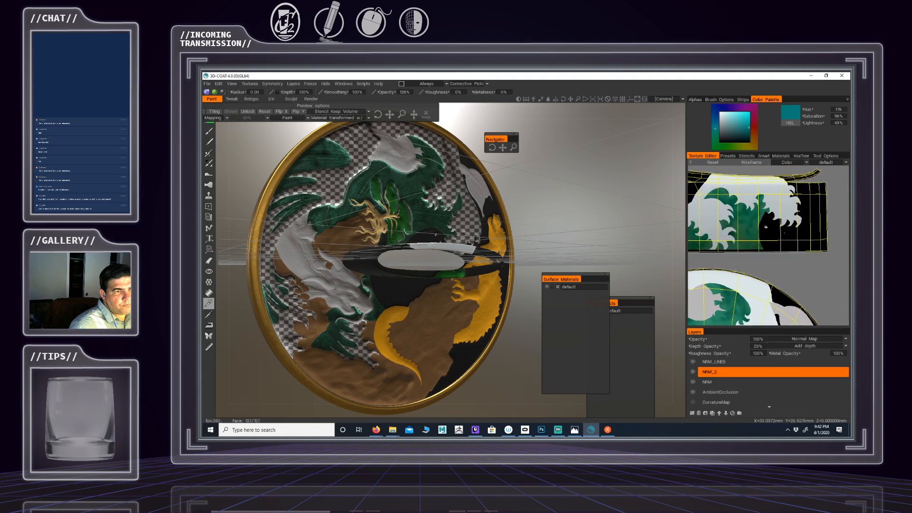
{"action": "left_click", "coordinate": [774, 203]}
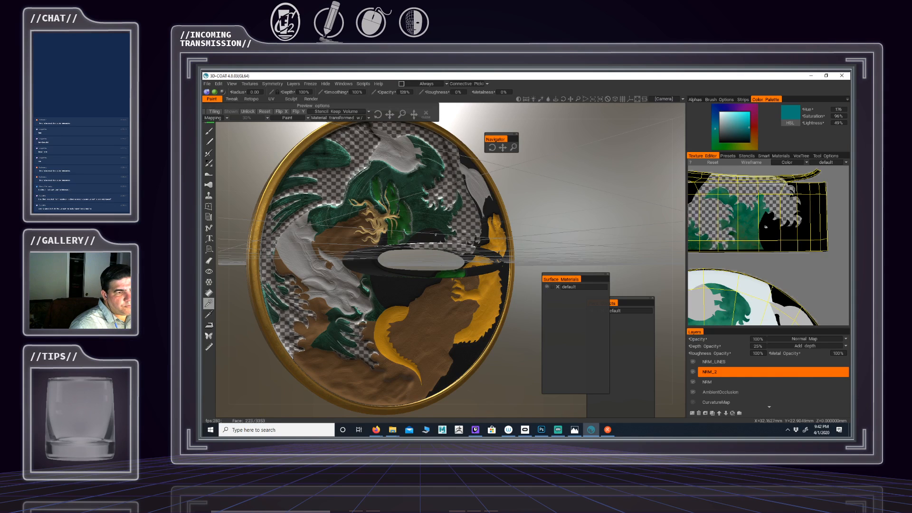
Add the upper and lower white wave foam areas of the second tsuba face to the selection
{"action": "middle_click_drag", "start_coordinate": [779, 290], "coordinate": [776, 219]}
{"action": "left_click", "coordinate": [765, 251]}
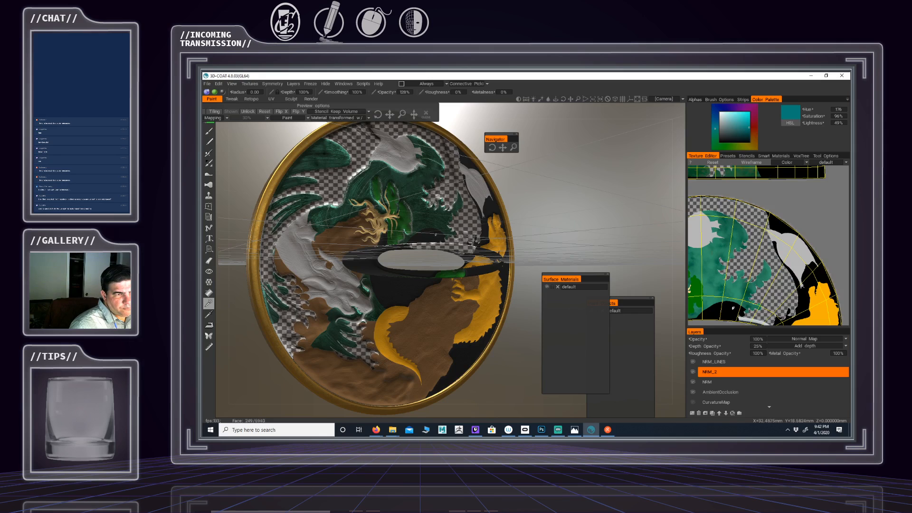
{"action": "middle_click_drag", "start_coordinate": [771, 285], "coordinate": [798, 276]}
{"action": "middle_click_drag", "start_coordinate": [756, 238], "coordinate": [848, 204]}
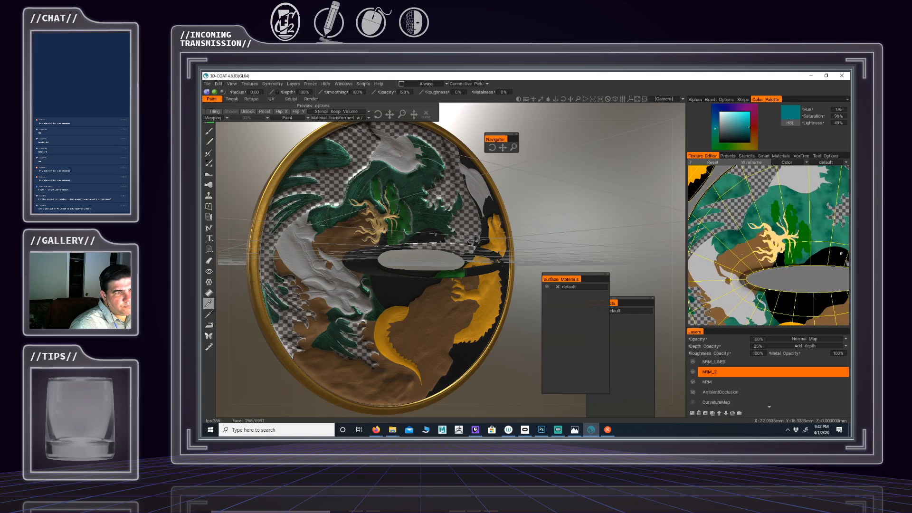
{"action": "middle_click_drag", "start_coordinate": [742, 276], "coordinate": [780, 217]}
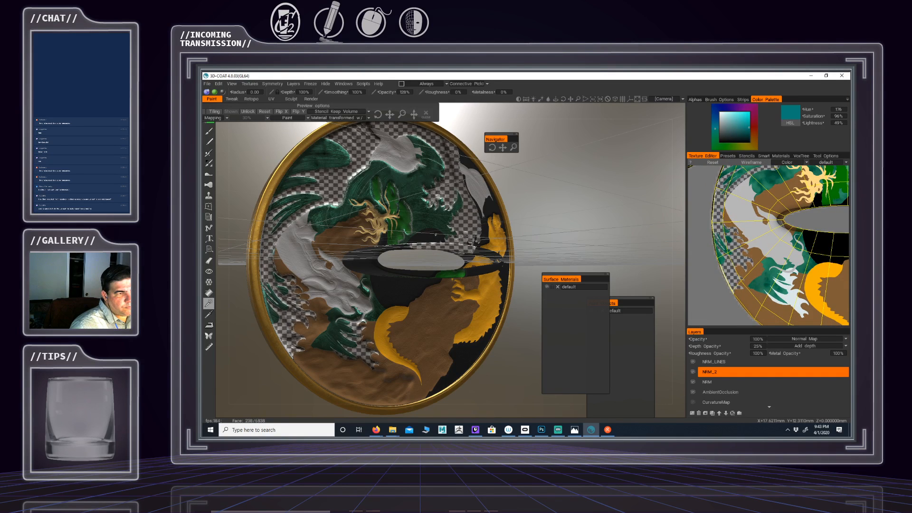
{"action": "left_click", "coordinate": [794, 301]}
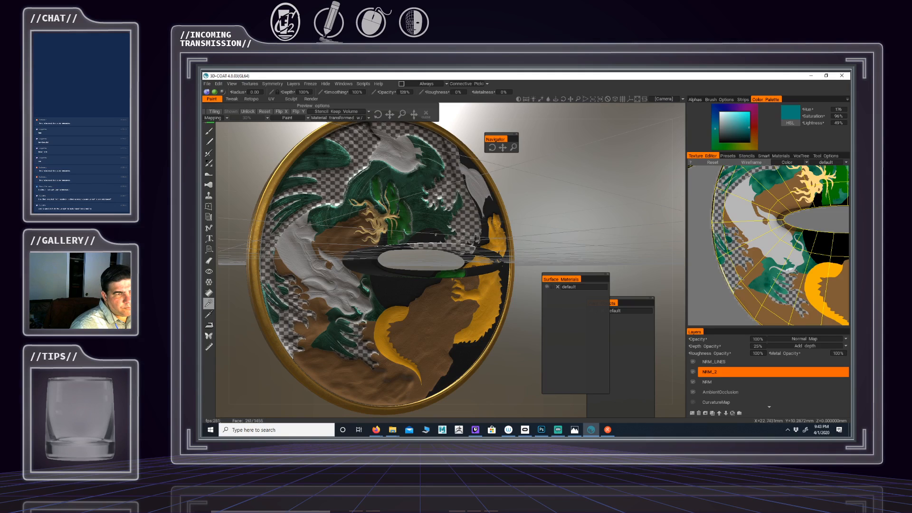
{"action": "scroll", "coordinate": [733, 278], "scroll_direction": "down", "scroll_amount": 5}
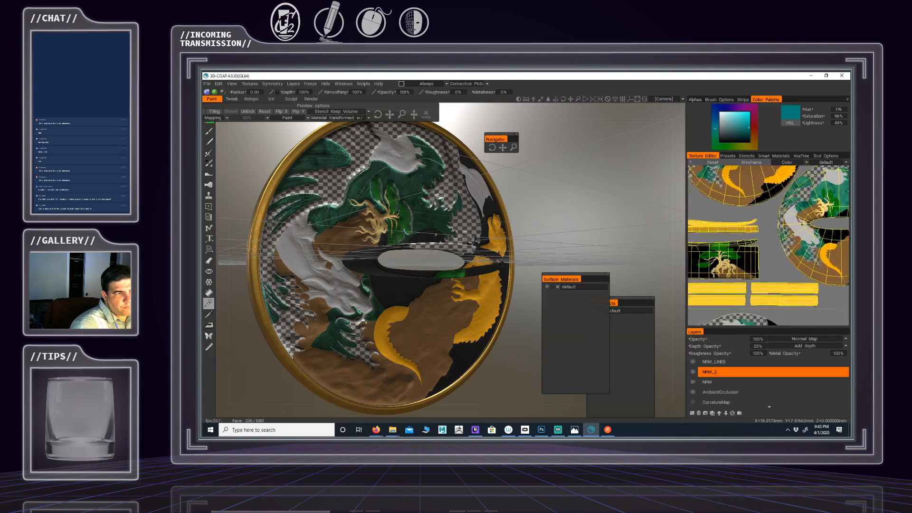
{"action": "middle_click_drag", "start_coordinate": [738, 246], "coordinate": [740, 332]}
{"action": "middle_click_drag", "start_coordinate": [728, 215], "coordinate": [766, 251]}
{"action": "middle_click_drag", "start_coordinate": [722, 324], "coordinate": [740, 297]}
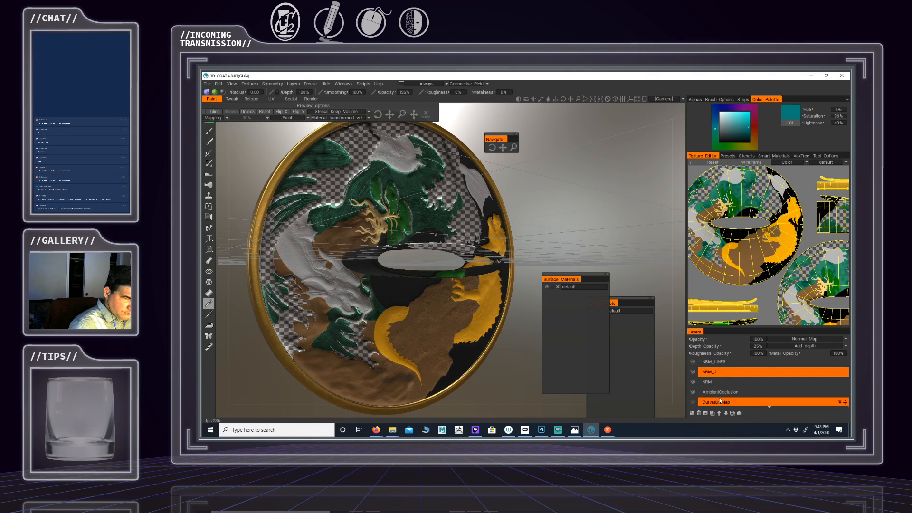
Add a new layer directly above Copper_Oxidized and name it Ivory
{"action": "scroll", "coordinate": [722, 389], "scroll_direction": "down", "scroll_amount": 3}
{"action": "left_click", "coordinate": [725, 382]}
{"action": "scroll", "coordinate": [716, 380], "scroll_direction": "up", "scroll_amount": 2}
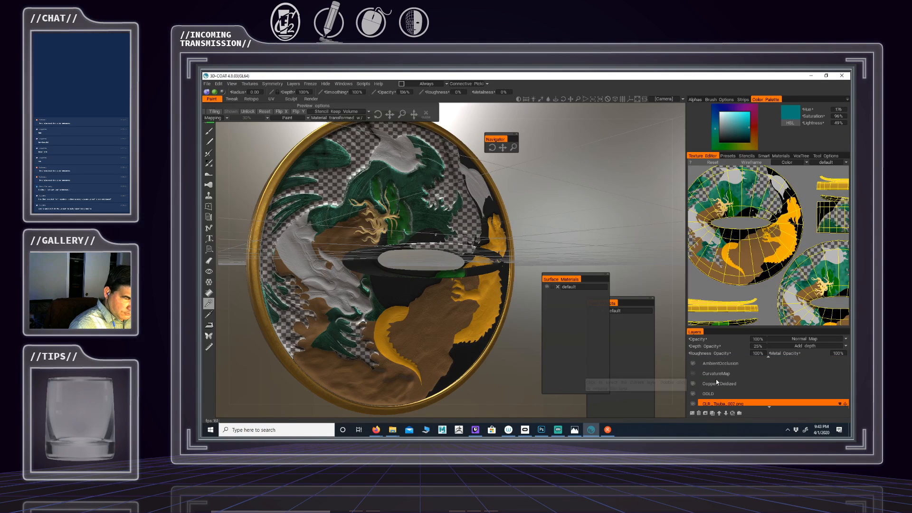
{"action": "double_click", "coordinate": [720, 384]}
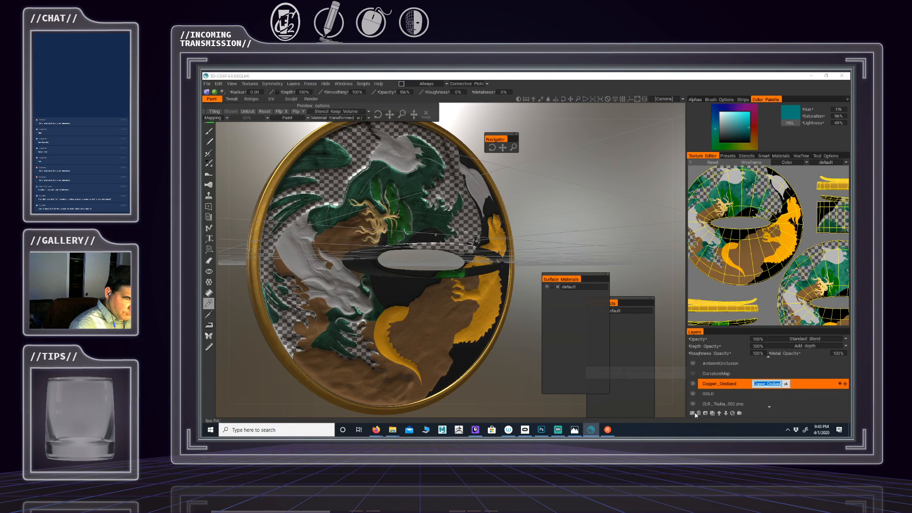
{"action": "left_click", "coordinate": [693, 414]}
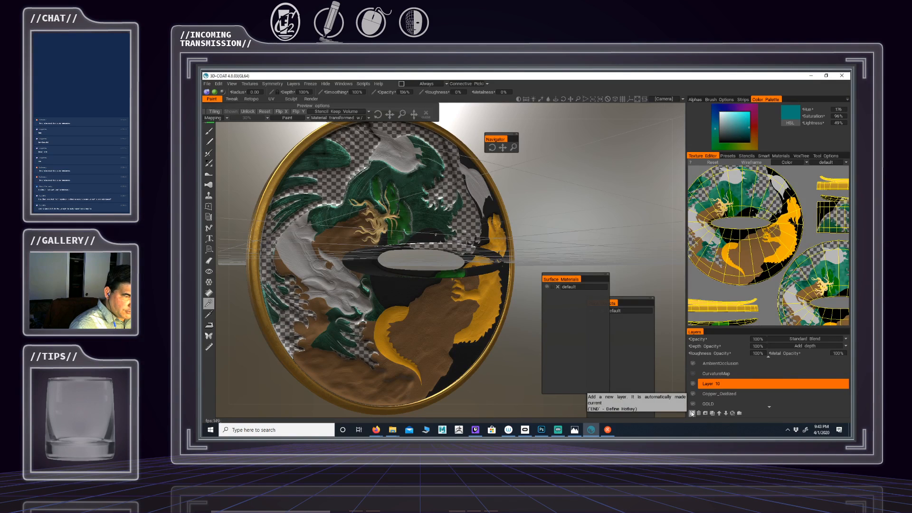
{"action": "double_click", "coordinate": [712, 383]}
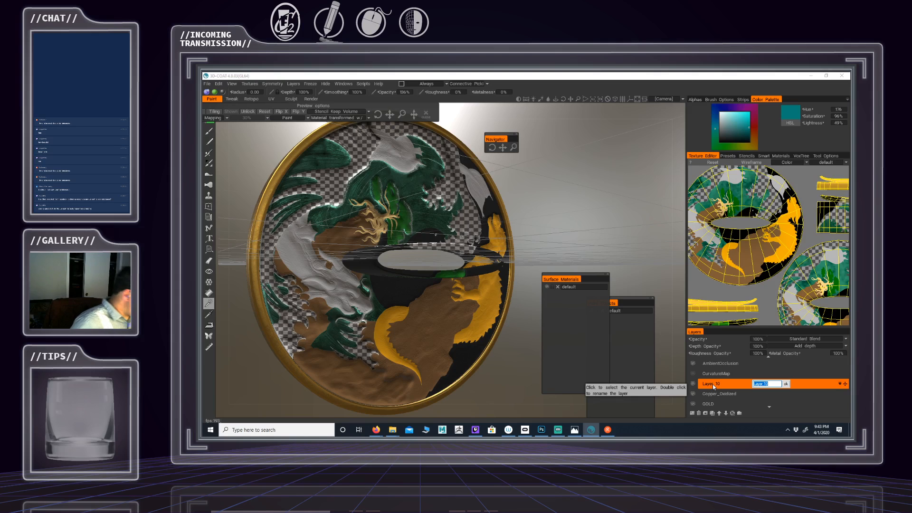
{"action": "key", "text": "BackSpace"}
{"action": "type", "text": "Ivor"}
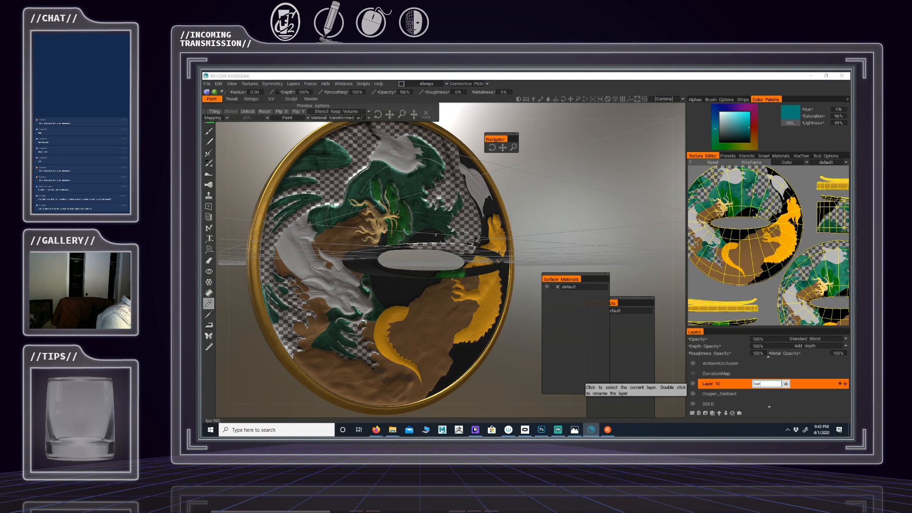
{"action": "type", "text": "y"}
{"action": "key", "text": "Return"}
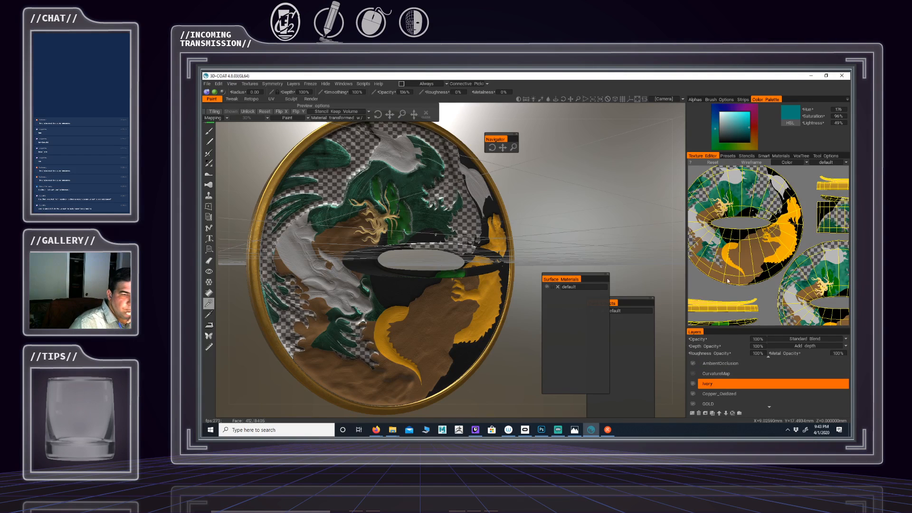
Fill the whole Ivory layer with the Ivory smart material
{"action": "left_click", "coordinate": [768, 156]}
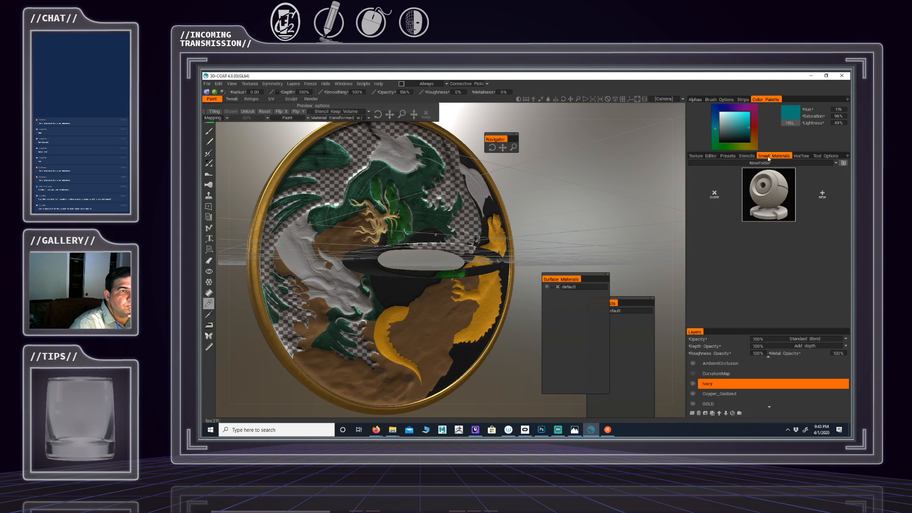
{"action": "right_click", "coordinate": [764, 192]}
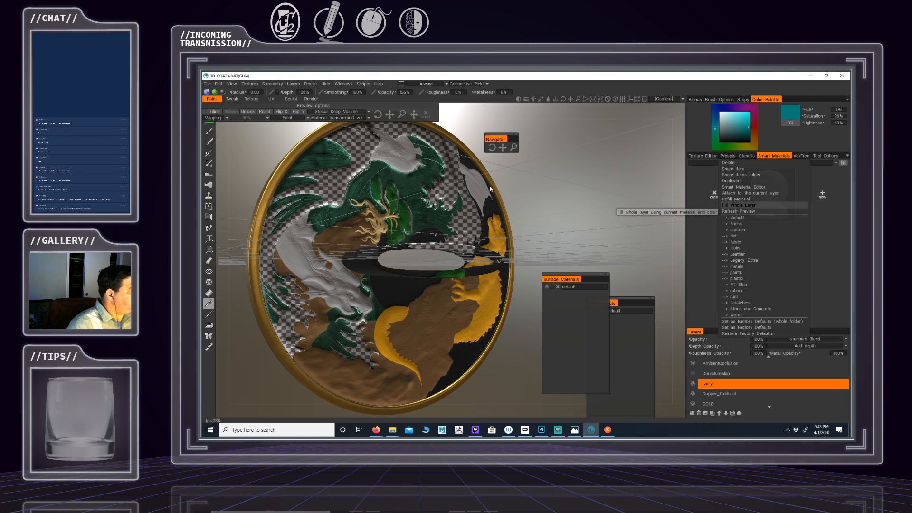
{"action": "left_click", "coordinate": [738, 205]}
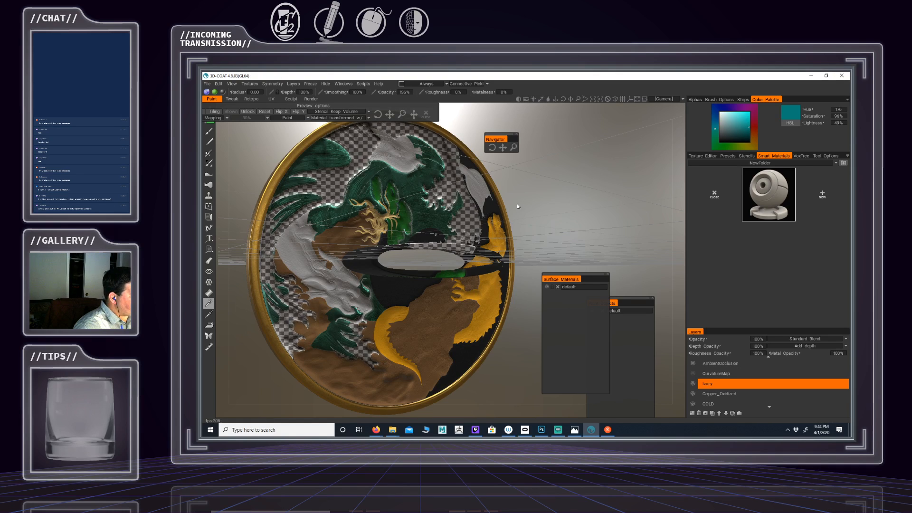
Examine the guard's face and centre slot from several angles to check which areas the freeze mask covers
{"action": "left_click_drag", "start_coordinate": [524, 218], "coordinate": [612, 257]}
{"action": "middle_click_drag", "start_coordinate": [494, 230], "coordinate": [546, 217], "text": "alt"}
{"action": "right_click_drag", "start_coordinate": [546, 218], "coordinate": [479, 233], "text": "alt"}
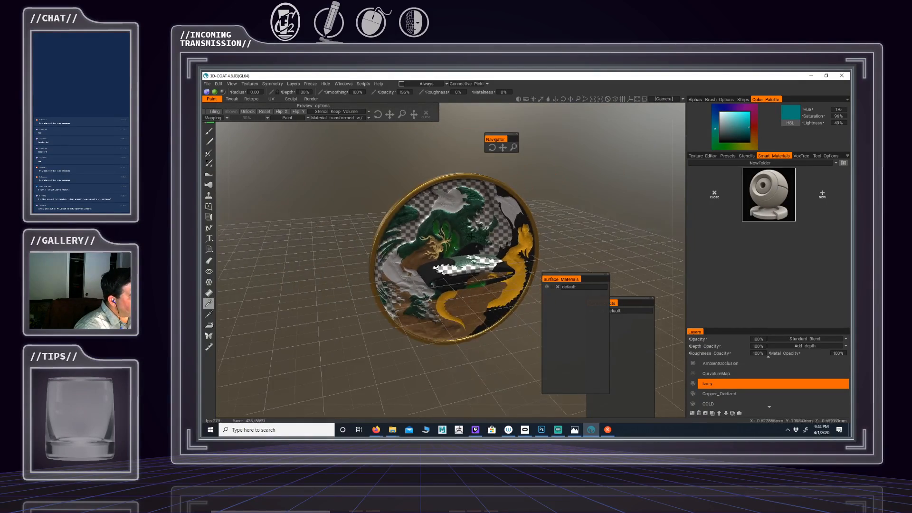
{"action": "left_click_drag", "start_coordinate": [480, 233], "coordinate": [425, 239], "text": "alt"}
{"action": "middle_click_drag", "start_coordinate": [425, 238], "coordinate": [384, 250], "text": "alt"}
{"action": "left_click_drag", "start_coordinate": [384, 249], "coordinate": [410, 247], "text": "alt"}
{"action": "right_click_drag", "start_coordinate": [410, 247], "coordinate": [468, 233], "text": "alt"}
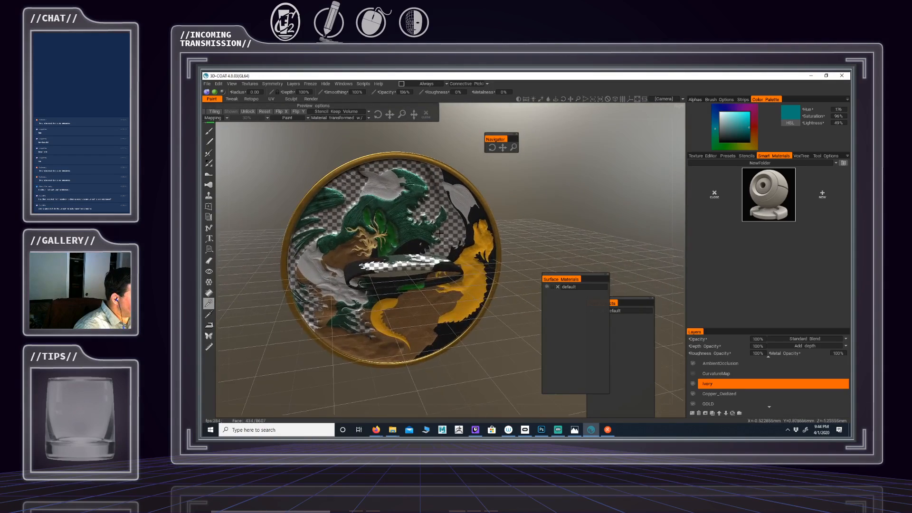
{"action": "left_click_drag", "start_coordinate": [468, 234], "coordinate": [452, 241], "text": "alt"}
{"action": "middle_click_drag", "start_coordinate": [452, 241], "coordinate": [451, 230], "text": "alt"}
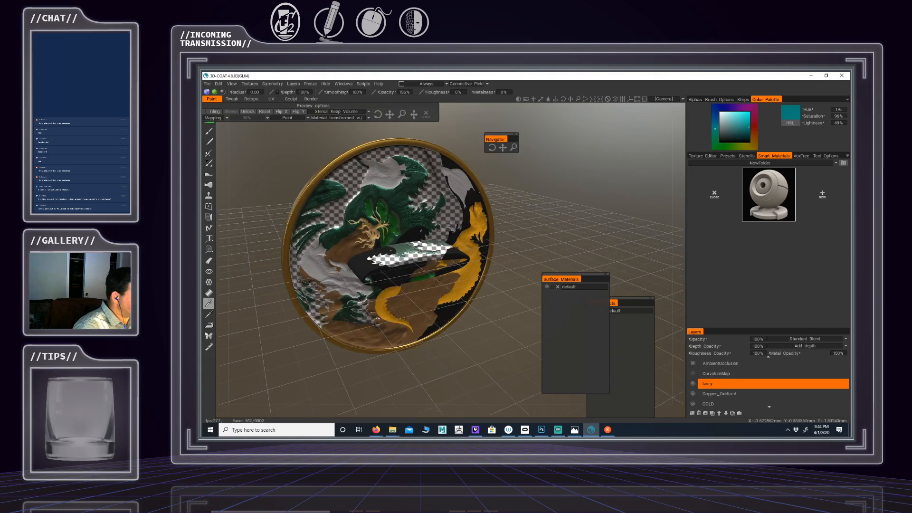
{"action": "left_click_drag", "start_coordinate": [451, 230], "coordinate": [456, 229], "text": "alt"}
{"action": "right_click_drag", "start_coordinate": [456, 228], "coordinate": [479, 225], "text": "alt"}
{"action": "middle_click_drag", "start_coordinate": [478, 225], "coordinate": [477, 238], "text": "alt"}
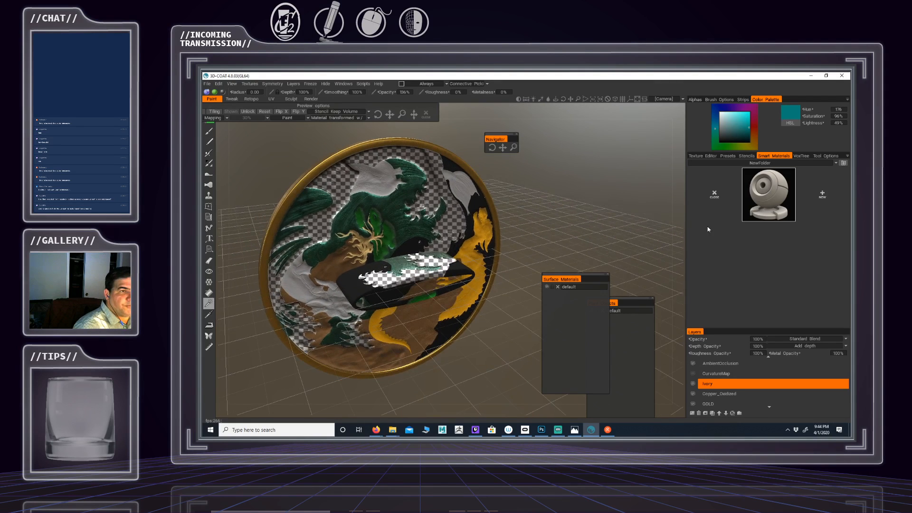
Invert the freeze selection so only the wave foam areas can be painted, and return to the smart materials
{"action": "left_click", "coordinate": [824, 156]}
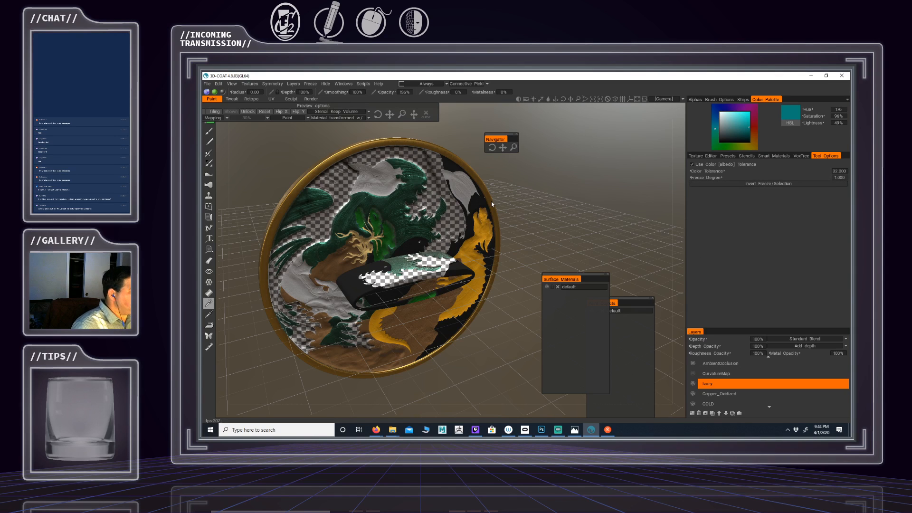
{"action": "left_click", "coordinate": [763, 184]}
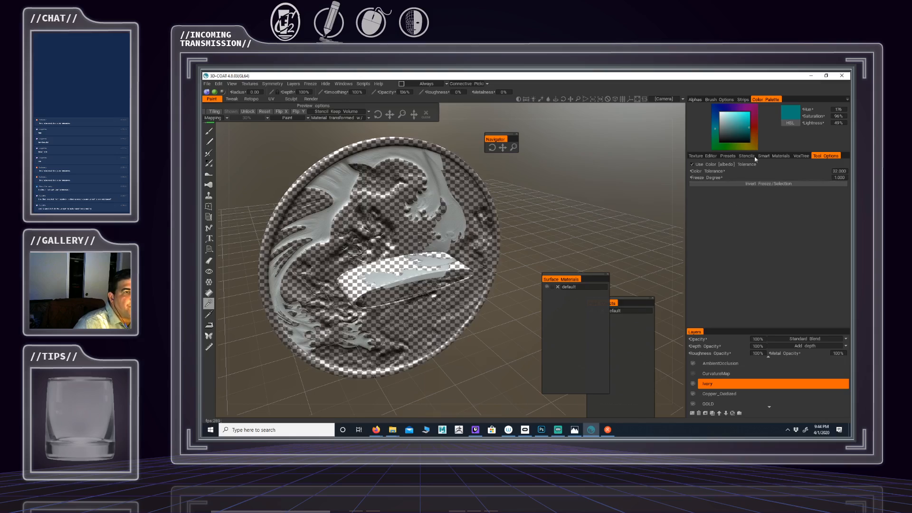
{"action": "left_click", "coordinate": [773, 155]}
{"action": "mouse_move", "coordinate": [774, 192]}
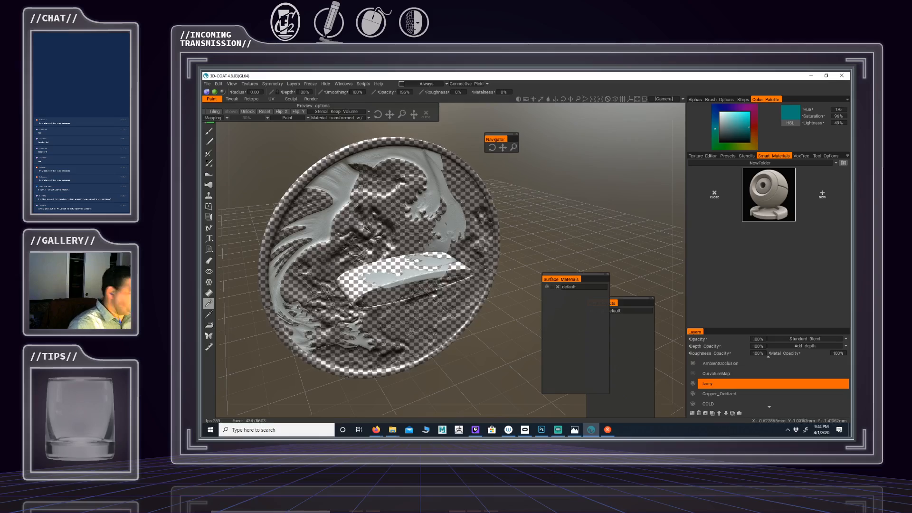
Try to fill the foam areas on the Ivory layer with the Ivory smart material
{"action": "middle_click_drag", "start_coordinate": [364, 213], "coordinate": [393, 222], "text": "alt"}
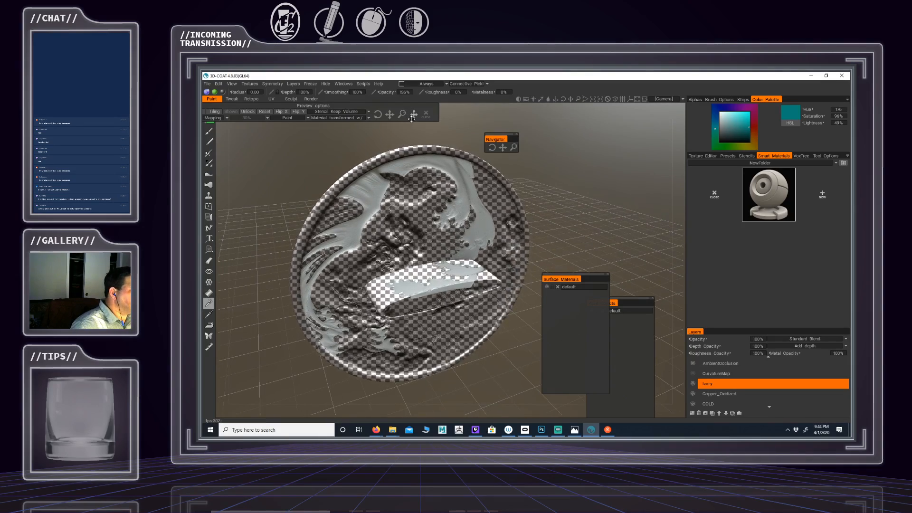
{"action": "scroll", "coordinate": [442, 165], "scroll_direction": "up", "scroll_amount": 5}
{"action": "middle_click_drag", "start_coordinate": [442, 165], "coordinate": [438, 233], "text": "alt"}
{"action": "right_click_drag", "start_coordinate": [438, 233], "coordinate": [404, 151], "text": "alt"}
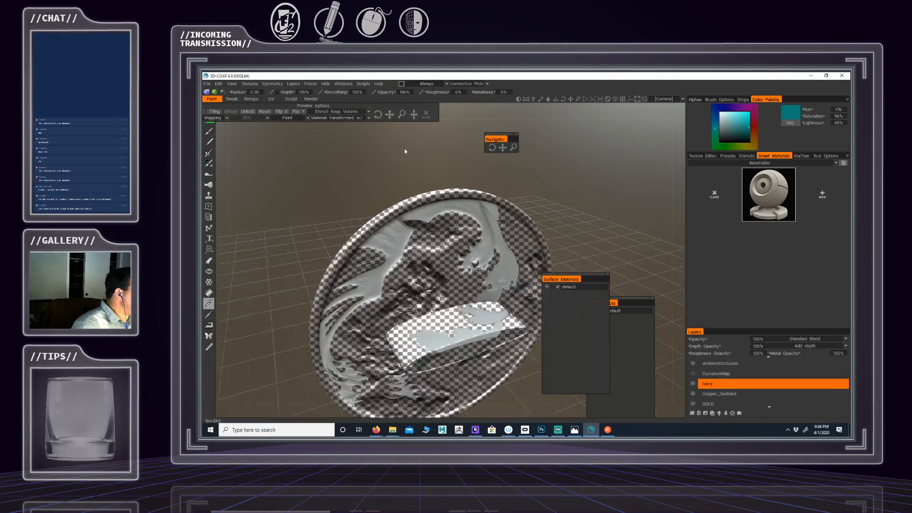
{"action": "left_click_drag", "start_coordinate": [402, 113], "coordinate": [427, 118], "text": "alt"}
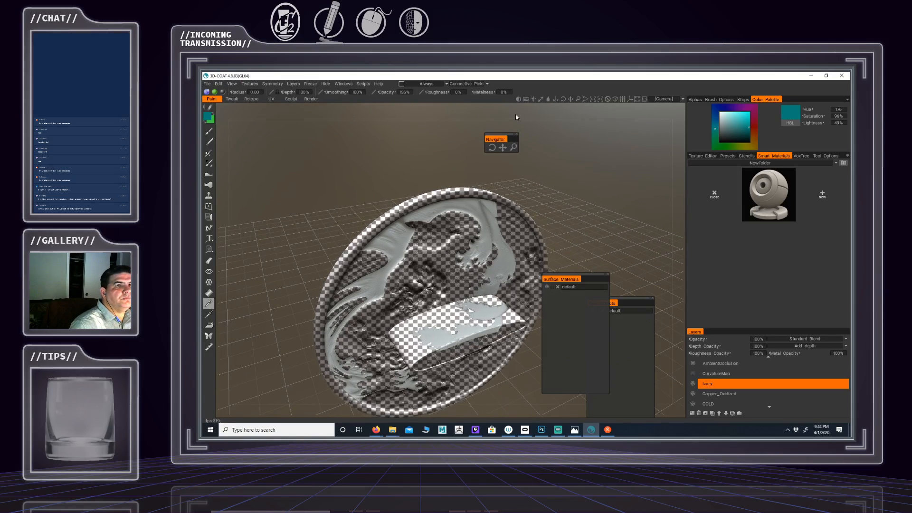
{"action": "left_click", "coordinate": [363, 84]}
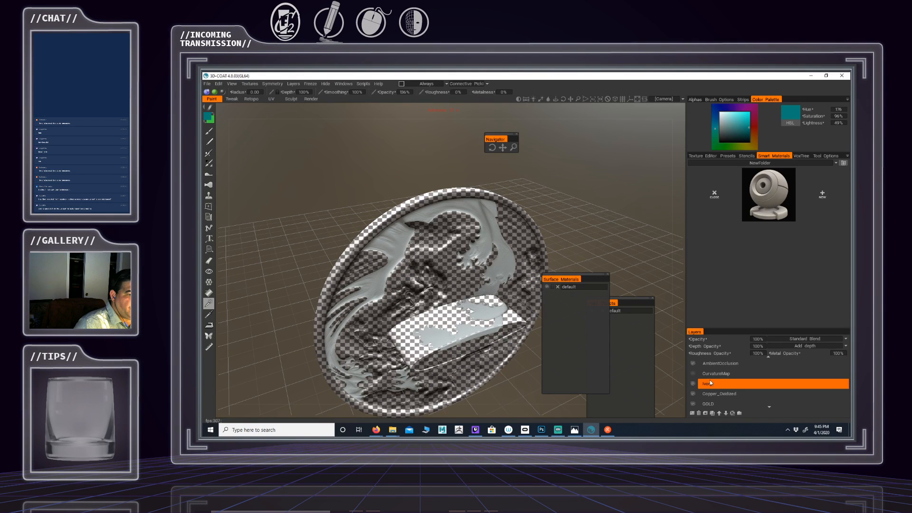
{"action": "right_click", "coordinate": [757, 205]}
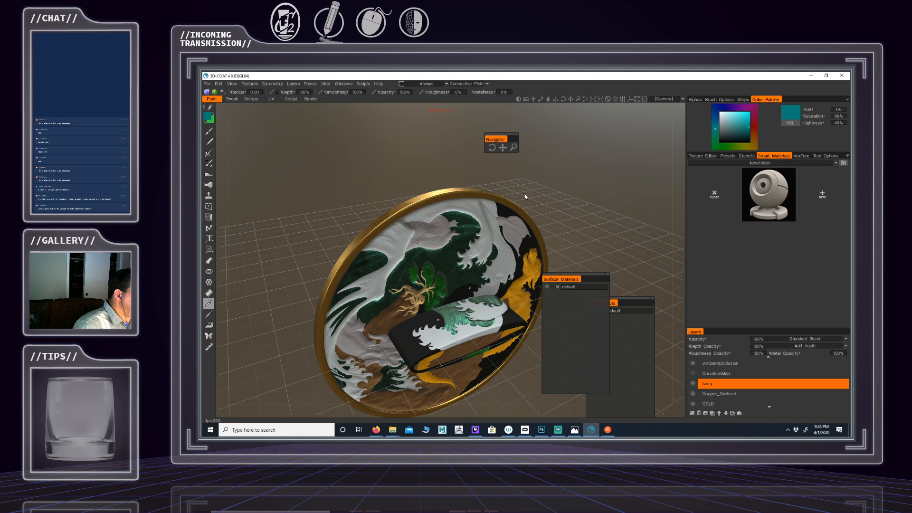
Undo the last changes back to the inverted freeze mask on the guard
{"action": "left_click", "coordinate": [220, 86]}
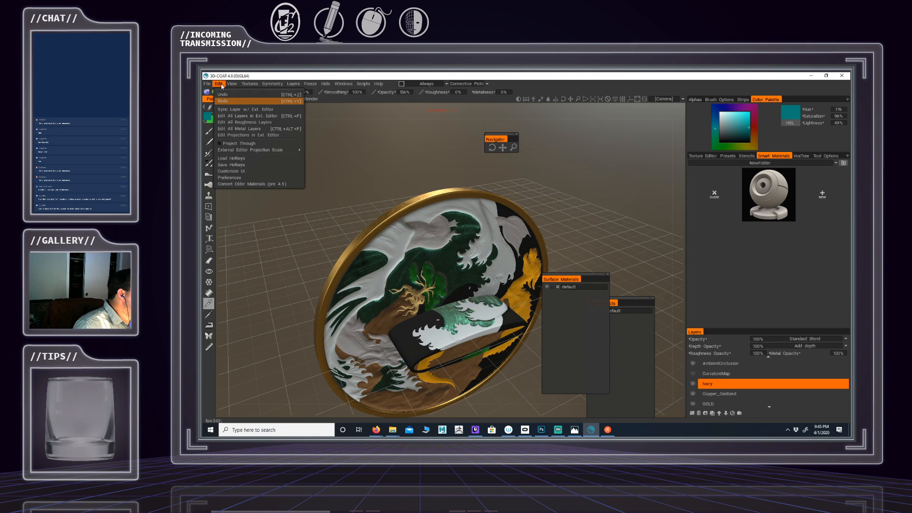
{"action": "left_click", "coordinate": [223, 100]}
{"action": "left_click", "coordinate": [222, 86]}
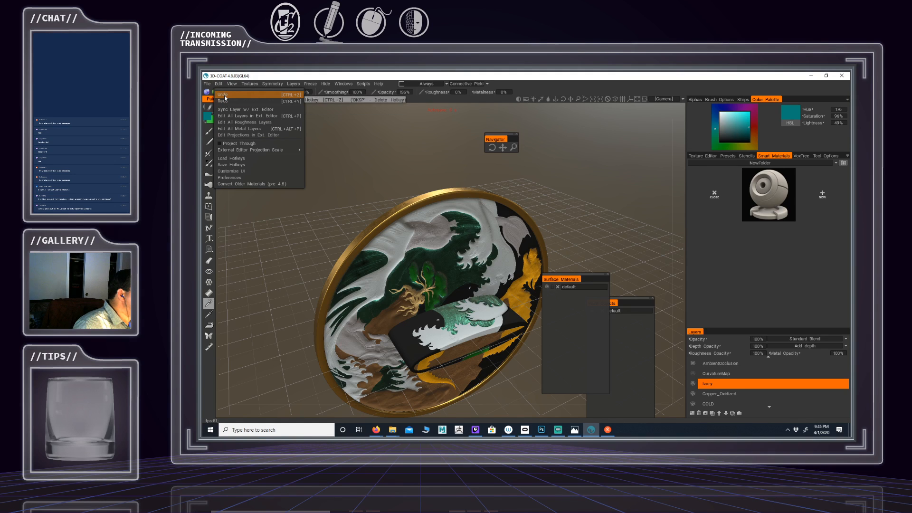
{"action": "left_click", "coordinate": [224, 95]}
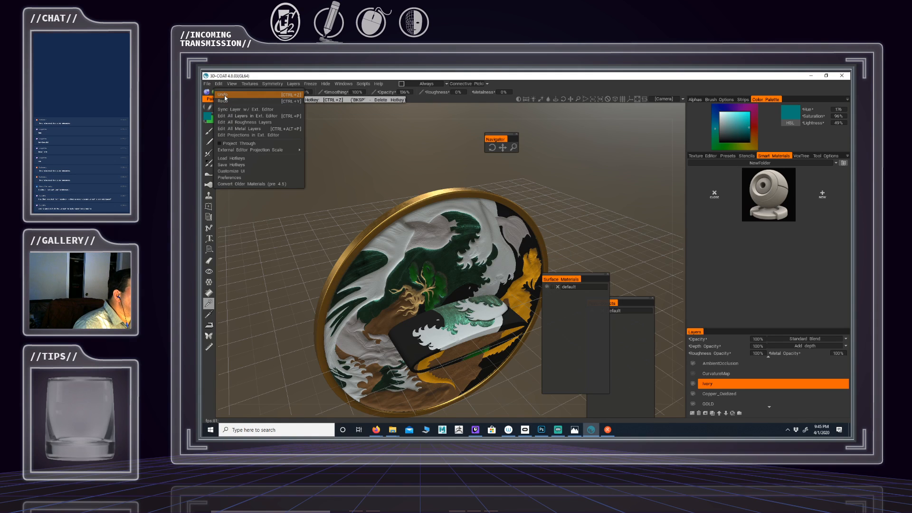
{"action": "left_click", "coordinate": [225, 95]}
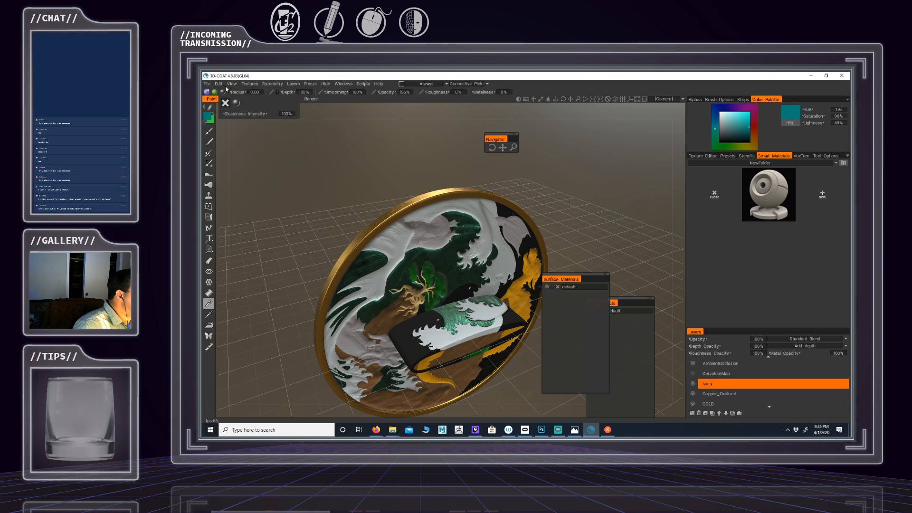
{"action": "left_click", "coordinate": [223, 85]}
{"action": "left_click", "coordinate": [223, 95]}
{"action": "left_click", "coordinate": [221, 86]}
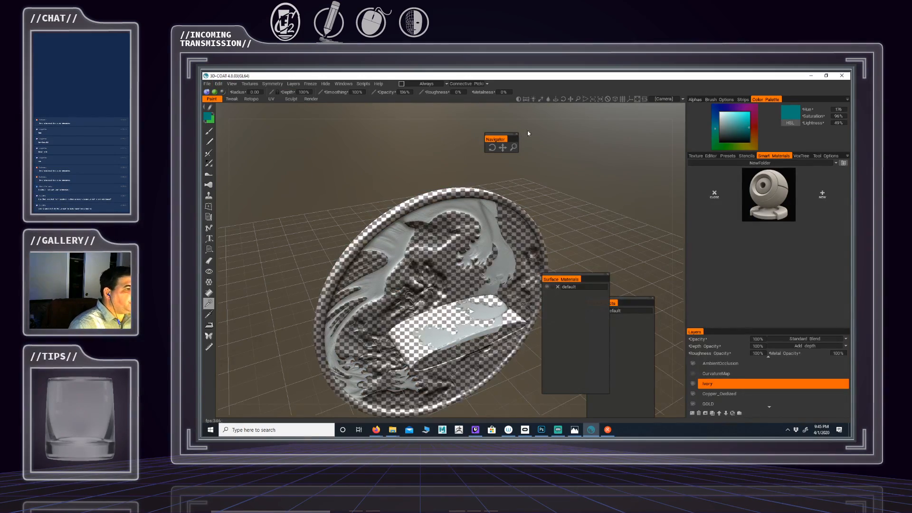
Fill the unfrozen wave foam areas on the Ivory layer with the Ivory smart material
{"action": "right_click", "coordinate": [765, 197]}
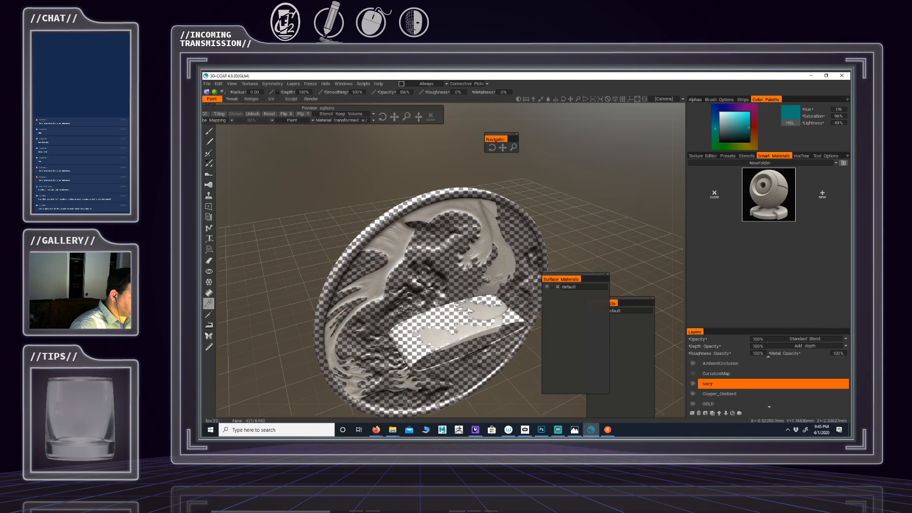
{"action": "left_click_drag", "start_coordinate": [545, 230], "coordinate": [456, 228]}
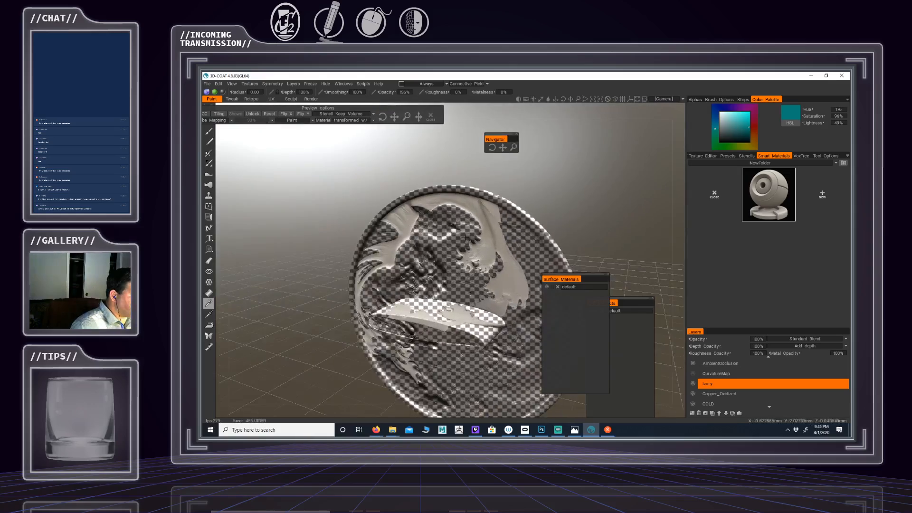
{"action": "scroll", "coordinate": [499, 238], "scroll_direction": "up", "scroll_amount": 5}
{"action": "scroll", "coordinate": [499, 238], "scroll_direction": "down", "scroll_amount": 5}
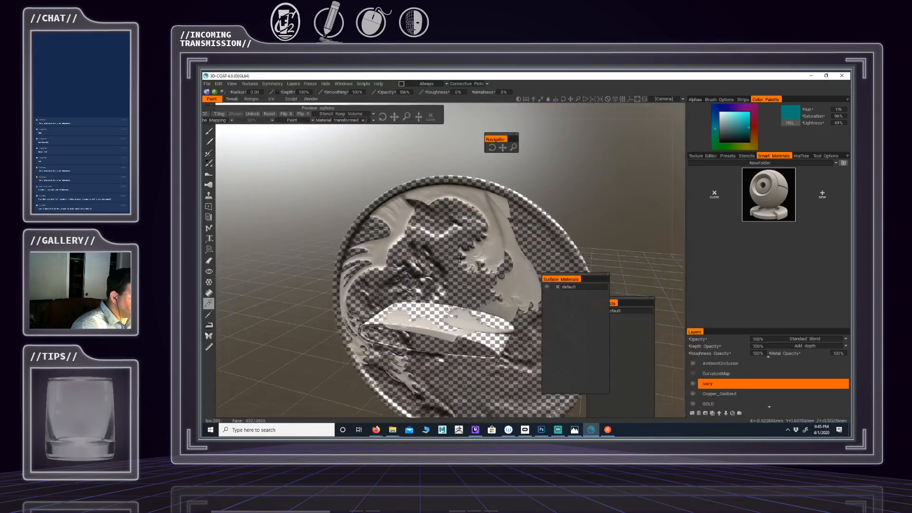
{"action": "left_click_drag", "start_coordinate": [499, 237], "coordinate": [410, 253]}
{"action": "right_click_drag", "start_coordinate": [411, 252], "coordinate": [625, 259], "text": "alt"}
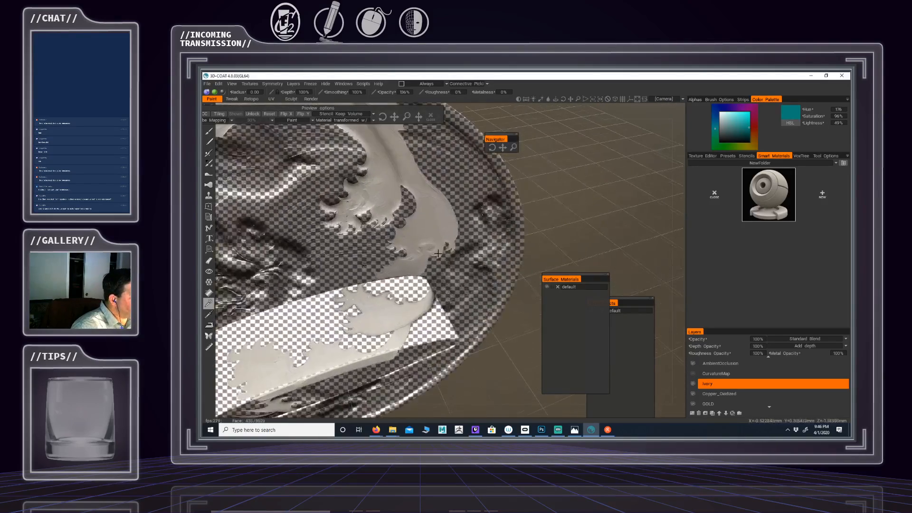
{"action": "middle_click_drag", "start_coordinate": [625, 258], "coordinate": [653, 325], "text": "alt"}
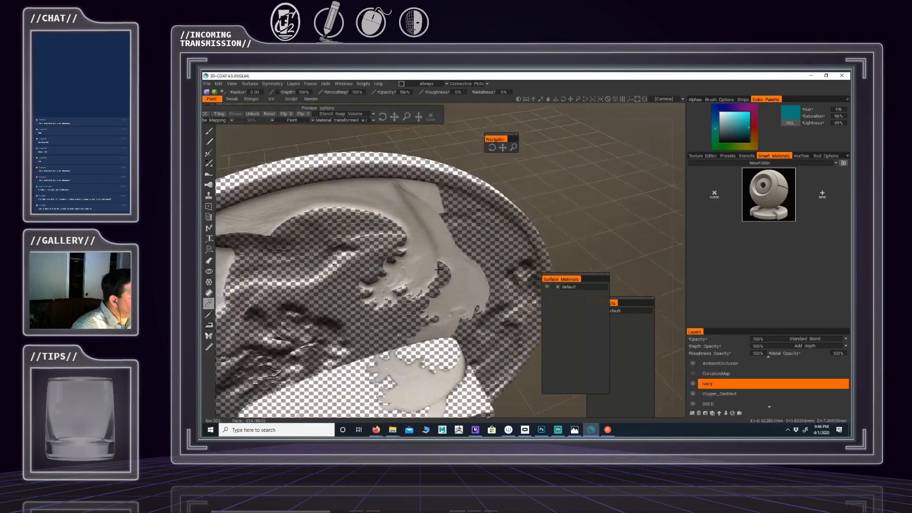
Duplicate the Ivory layer
{"action": "right_click", "coordinate": [716, 384]}
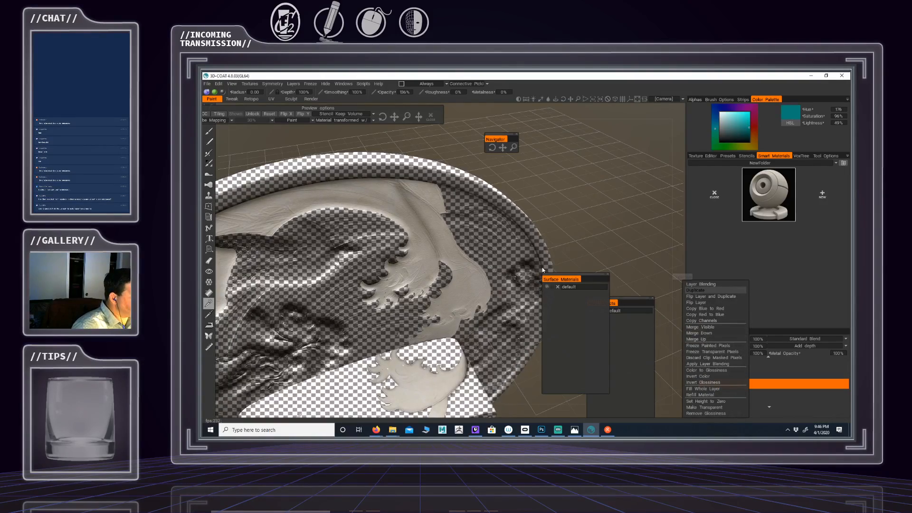
{"action": "left_click", "coordinate": [695, 290]}
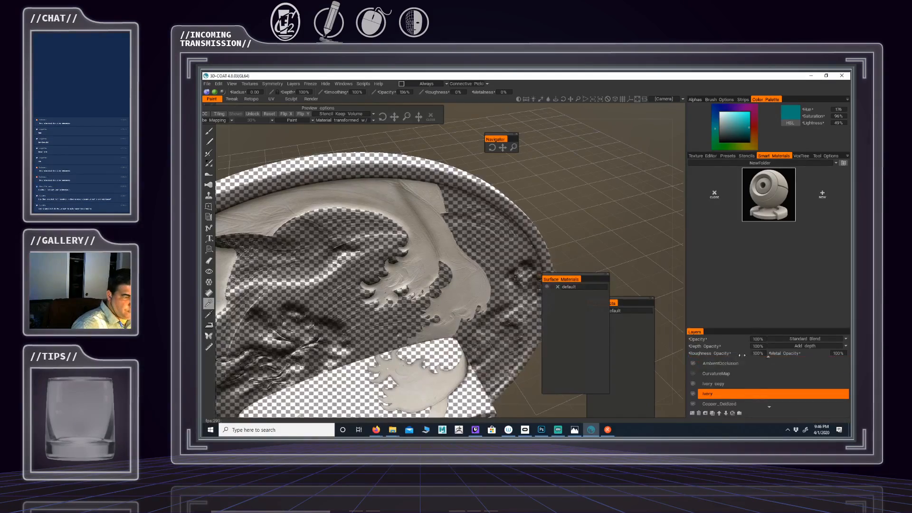
{"action": "scroll", "coordinate": [454, 228], "scroll_direction": "down", "scroll_amount": 3}
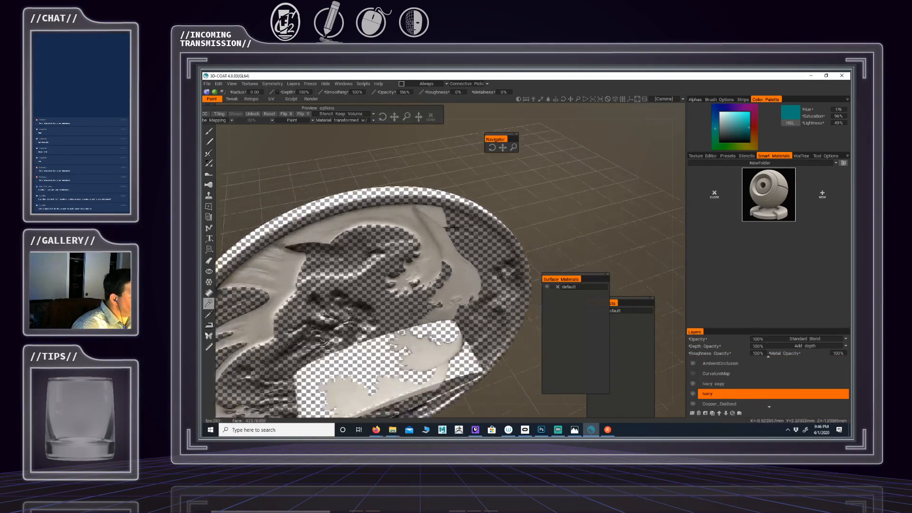
{"action": "scroll", "coordinate": [454, 227], "scroll_direction": "down", "scroll_amount": 2}
{"action": "mouse_move", "coordinate": [455, 228]}
{"action": "left_mouse_down", "text": "alt"}
{"action": "mouse_move", "coordinate": [439, 211]}
{"action": "mouse_move", "coordinate": [404, 207]}
{"action": "mouse_move", "coordinate": [443, 211]}
{"action": "mouse_move", "coordinate": [457, 232]}
{"action": "mouse_move", "coordinate": [468, 216]}
{"action": "left_mouse_up", "text": "alt"}
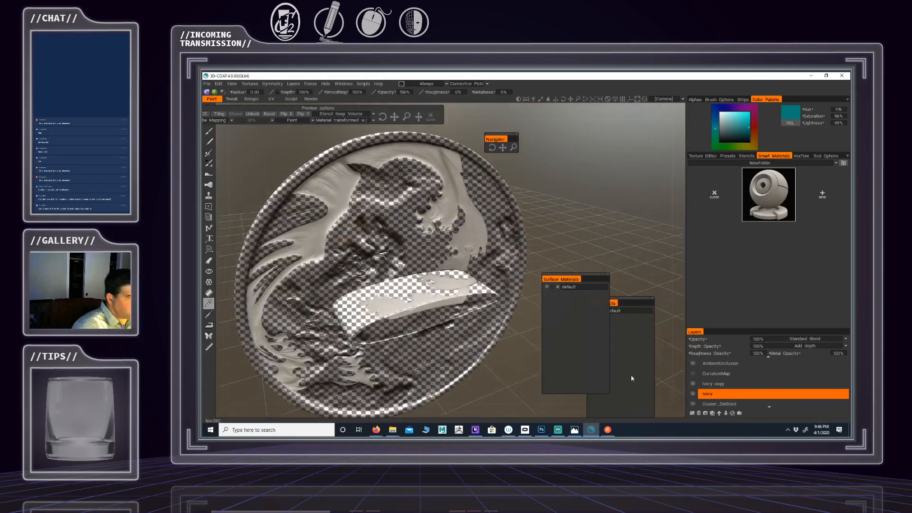
Set the Ivory copy layer to Multiply color blending at 50% opacity
{"action": "scroll", "coordinate": [714, 384], "scroll_direction": "down", "scroll_amount": 2}
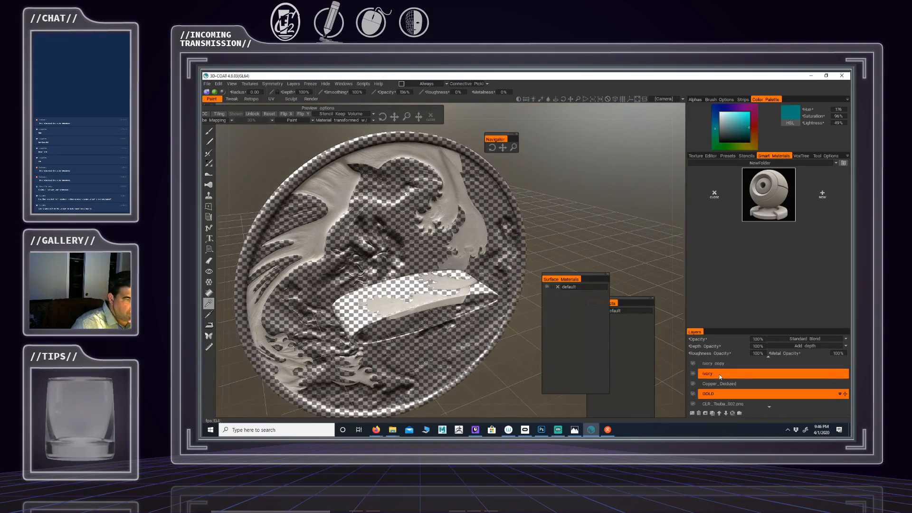
{"action": "scroll", "coordinate": [771, 393], "scroll_direction": "up", "scroll_amount": 2}
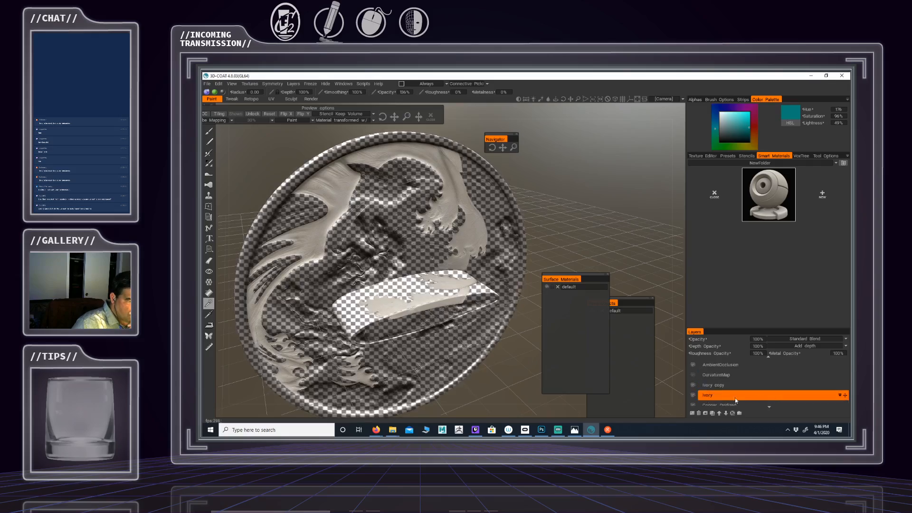
{"action": "left_click", "coordinate": [714, 383]}
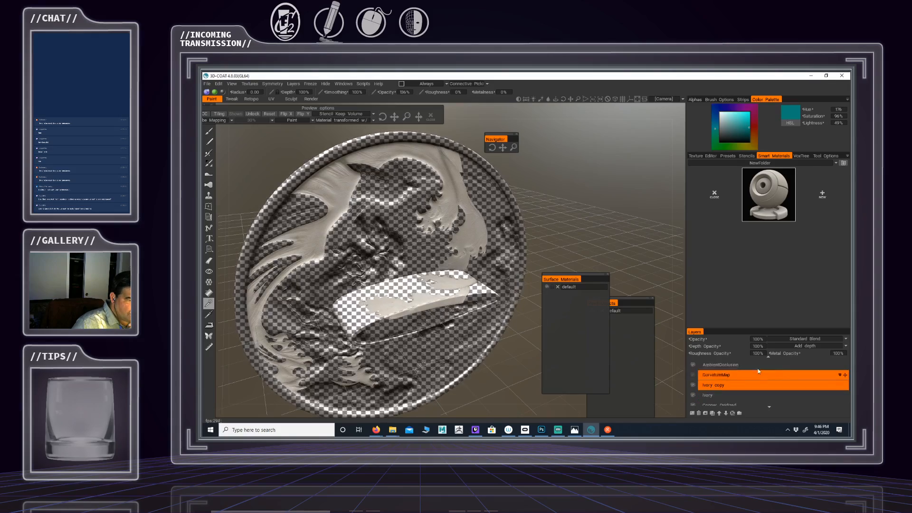
{"action": "left_click", "coordinate": [791, 338]}
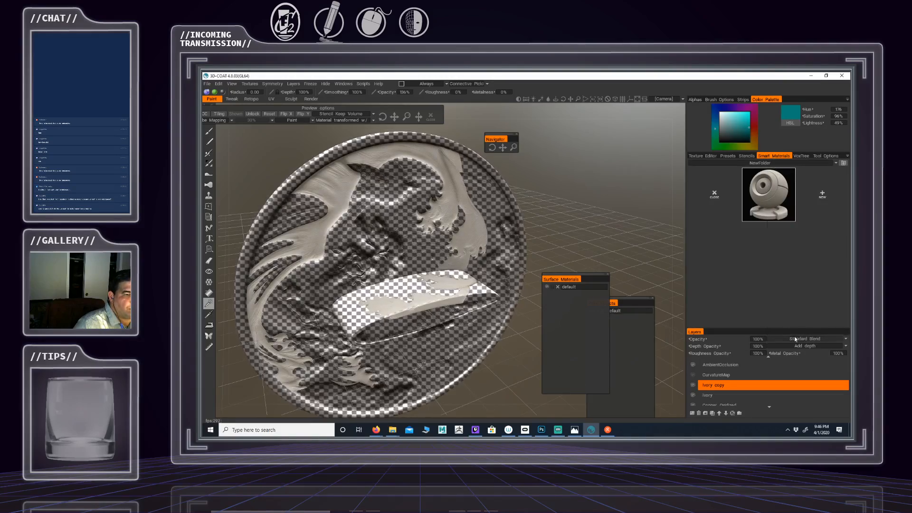
{"action": "left_click", "coordinate": [794, 339]}
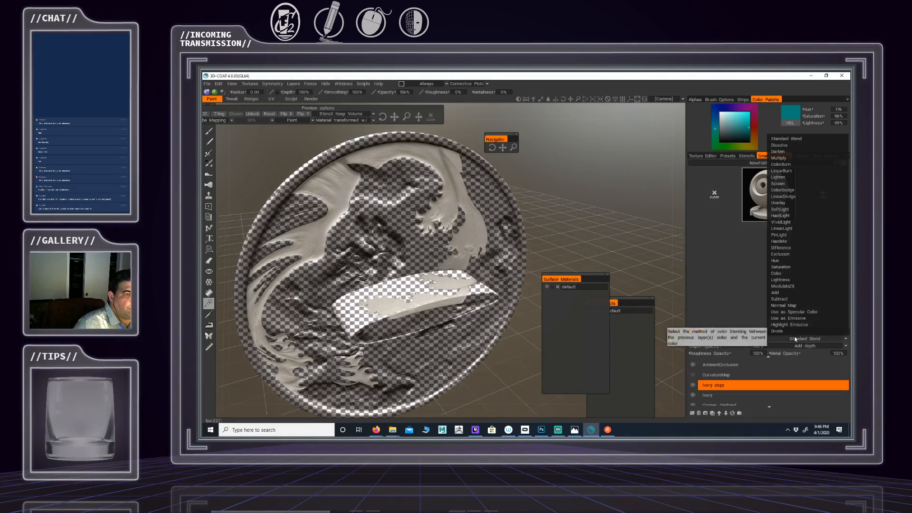
{"action": "left_click", "coordinate": [779, 158]}
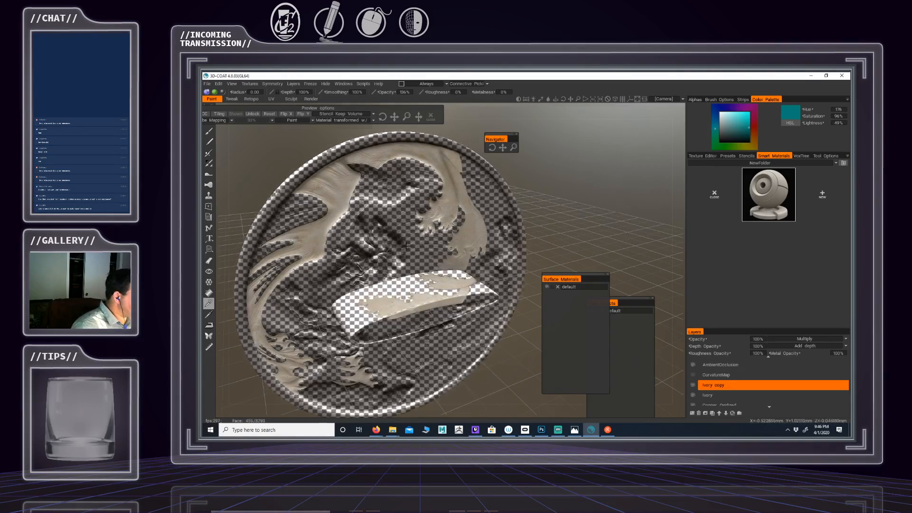
{"action": "left_click_drag", "start_coordinate": [407, 246], "coordinate": [341, 221], "text": "alt"}
{"action": "middle_click_drag", "start_coordinate": [341, 221], "coordinate": [314, 249], "text": "alt"}
{"action": "right_click_drag", "start_coordinate": [314, 248], "coordinate": [399, 247], "text": "alt"}
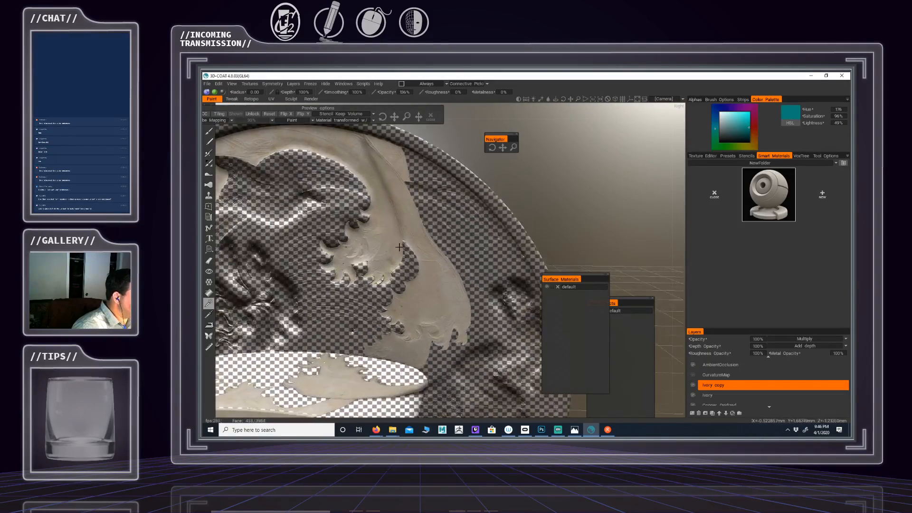
{"action": "left_click_drag", "start_coordinate": [399, 246], "coordinate": [449, 272], "text": "alt"}
{"action": "right_click_drag", "start_coordinate": [449, 271], "coordinate": [419, 274], "text": "alt"}
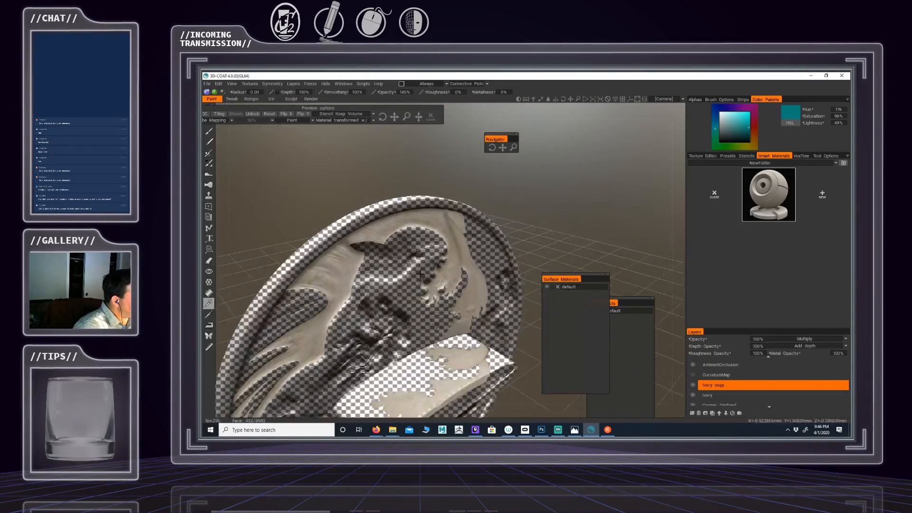
{"action": "left_click_drag", "start_coordinate": [419, 274], "coordinate": [439, 229], "text": "alt"}
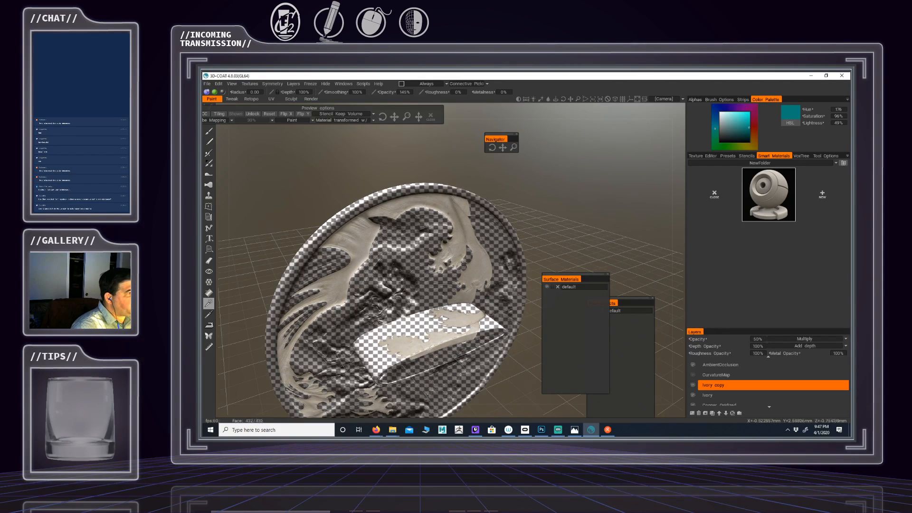
Bring up the guard's UV texture, clear the freeze mask and inspect the ivory foam areas from several angles
{"action": "left_click_drag", "start_coordinate": [527, 220], "coordinate": [430, 212], "text": "alt"}
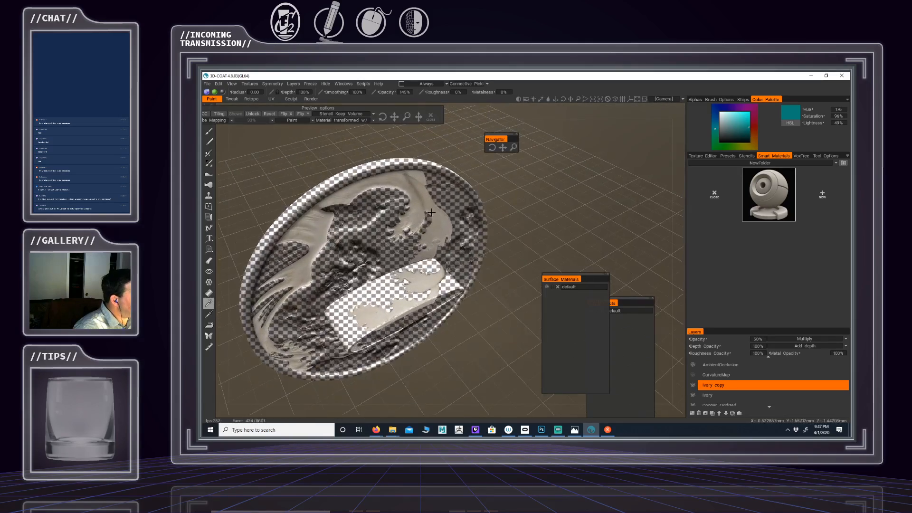
{"action": "left_click", "coordinate": [700, 155]}
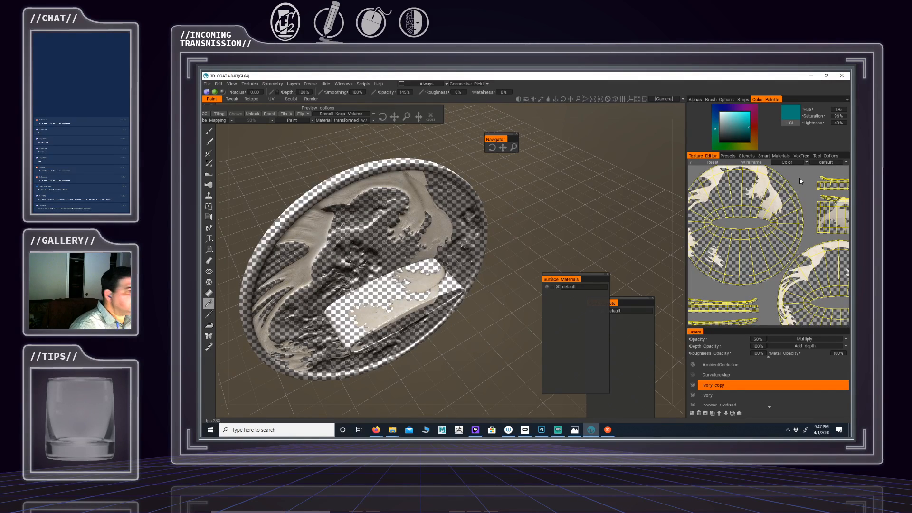
{"action": "left_click_drag", "start_coordinate": [520, 227], "coordinate": [407, 176], "text": "alt"}
{"action": "middle_click_drag", "start_coordinate": [404, 184], "coordinate": [395, 220], "text": "alt"}
{"action": "left_click_drag", "start_coordinate": [395, 221], "coordinate": [391, 271], "text": "alt"}
{"action": "middle_click_drag", "start_coordinate": [392, 272], "coordinate": [407, 251], "text": "alt"}
{"action": "mouse_move", "coordinate": [407, 252]}
{"action": "left_mouse_down", "text": "alt"}
{"action": "mouse_move", "coordinate": [402, 288]}
{"action": "mouse_move", "coordinate": [398, 251]}
{"action": "mouse_move", "coordinate": [409, 246]}
{"action": "left_mouse_up", "text": "alt"}
{"action": "right_click_drag", "start_coordinate": [409, 246], "coordinate": [411, 230], "text": "alt"}
{"action": "left_click_drag", "start_coordinate": [410, 230], "coordinate": [386, 240], "text": "alt"}
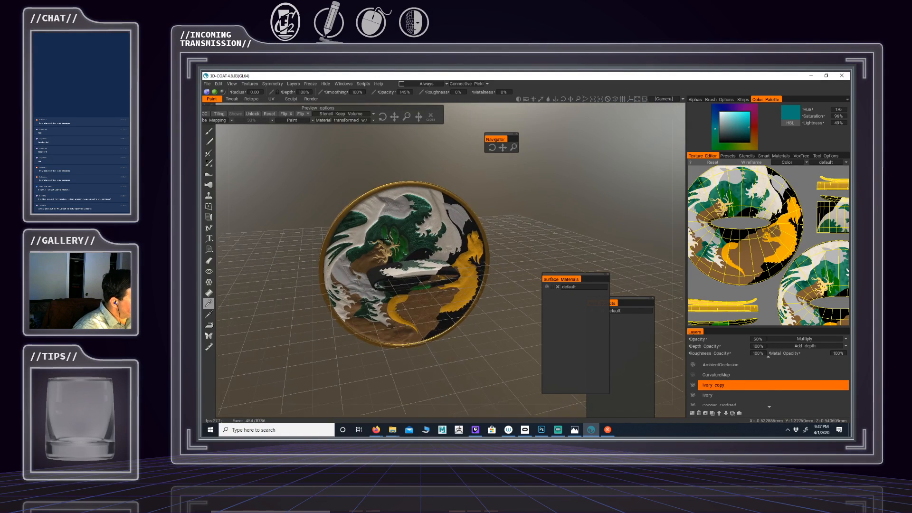
{"action": "right_click_drag", "start_coordinate": [386, 240], "coordinate": [399, 228], "text": "alt"}
{"action": "left_click_drag", "start_coordinate": [400, 228], "coordinate": [395, 247], "text": "alt"}
{"action": "middle_click_drag", "start_coordinate": [404, 252], "coordinate": [387, 251], "text": "alt"}
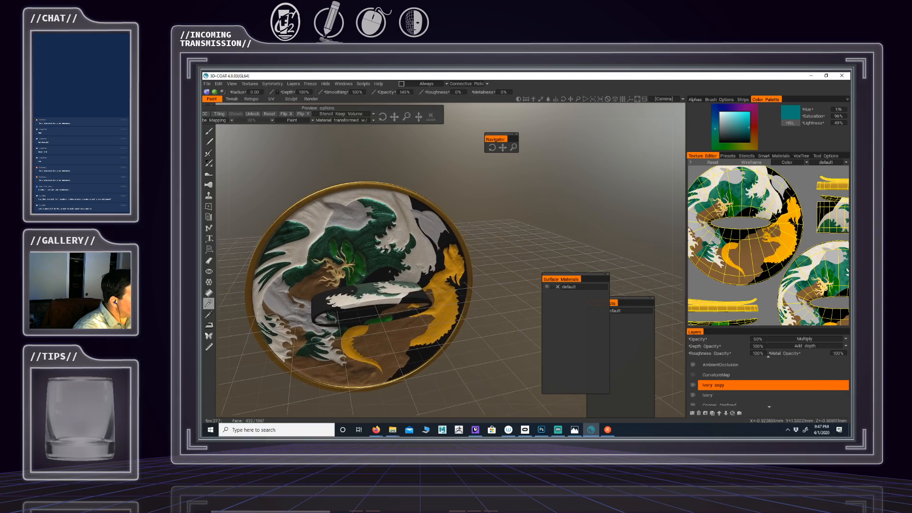
{"action": "right_click_drag", "start_coordinate": [387, 251], "coordinate": [399, 253], "text": "alt"}
{"action": "middle_click_drag", "start_coordinate": [398, 247], "coordinate": [426, 238], "text": "alt"}
{"action": "left_click_drag", "start_coordinate": [426, 238], "coordinate": [412, 245], "text": "alt"}
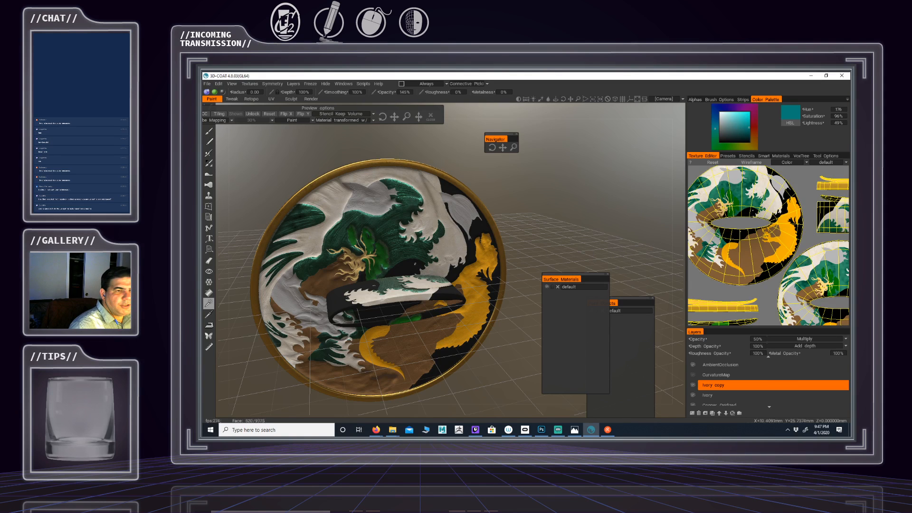
Freeze the grey patches on the first guard face by colour in the UV texture
{"action": "middle_click_drag", "start_coordinate": [753, 210], "coordinate": [746, 241], "text": "alt"}
{"action": "right_click_drag", "start_coordinate": [746, 241], "coordinate": [739, 224], "text": "alt"}
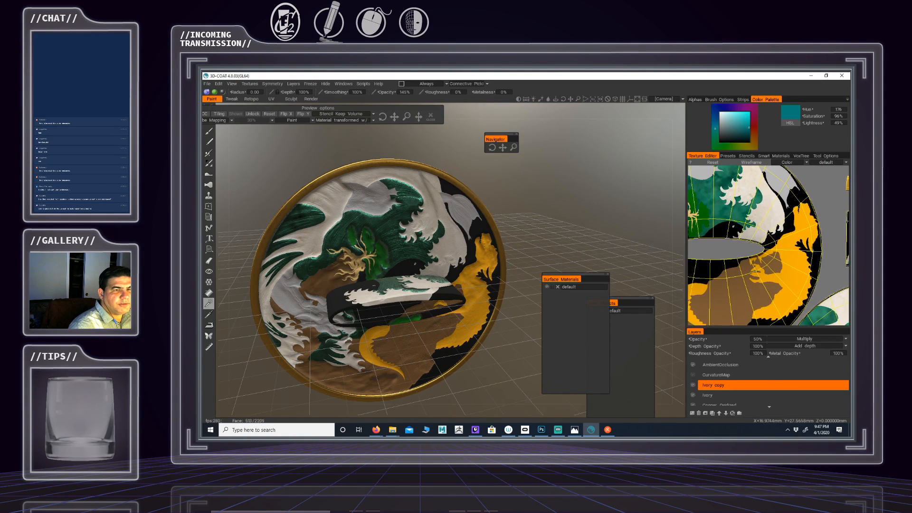
{"action": "middle_click_drag", "start_coordinate": [738, 224], "coordinate": [755, 255], "text": "alt"}
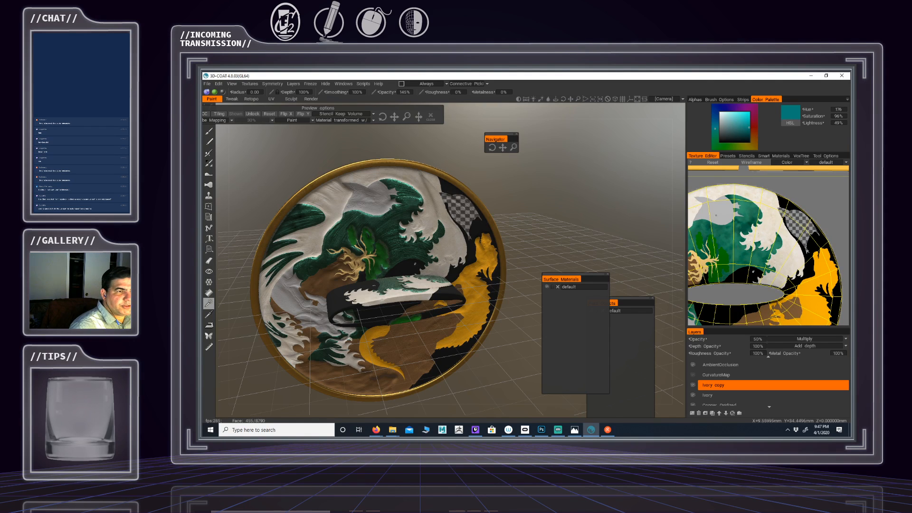
{"action": "middle_click_drag", "start_coordinate": [720, 233], "coordinate": [781, 195], "text": "alt"}
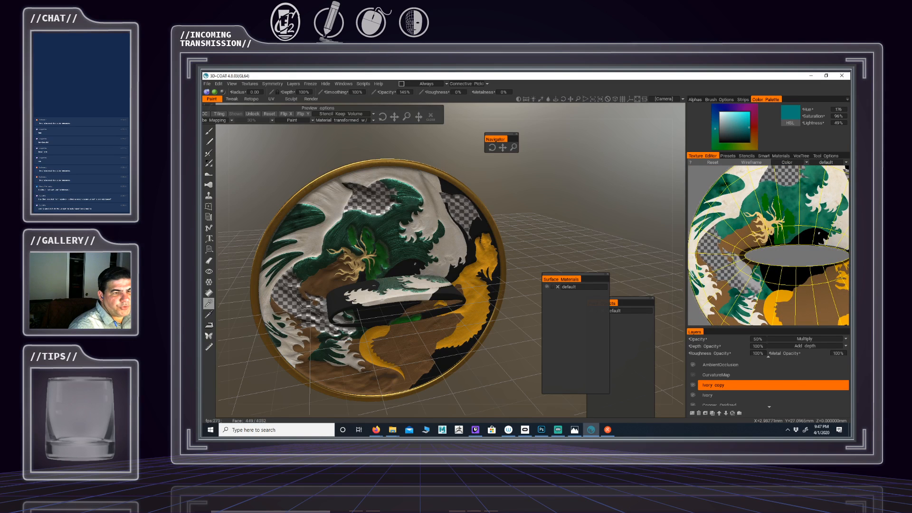
{"action": "middle_click_drag", "start_coordinate": [757, 252], "coordinate": [749, 216], "text": "alt"}
{"action": "right_click_drag", "start_coordinate": [749, 216], "coordinate": [765, 209], "text": "alt"}
{"action": "middle_click_drag", "start_coordinate": [764, 209], "coordinate": [762, 222], "text": "alt"}
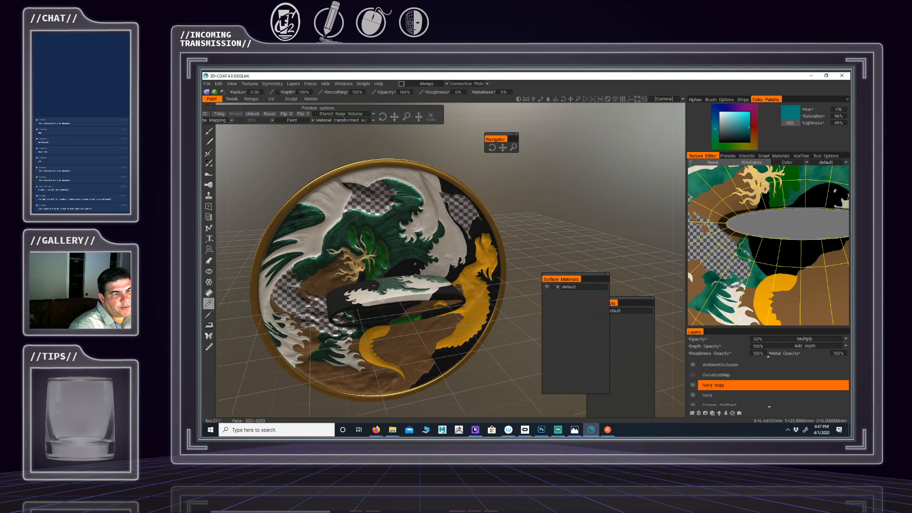
{"action": "right_click_drag", "start_coordinate": [736, 254], "coordinate": [720, 216], "text": "alt"}
{"action": "middle_click_drag", "start_coordinate": [720, 216], "coordinate": [806, 267], "text": "alt"}
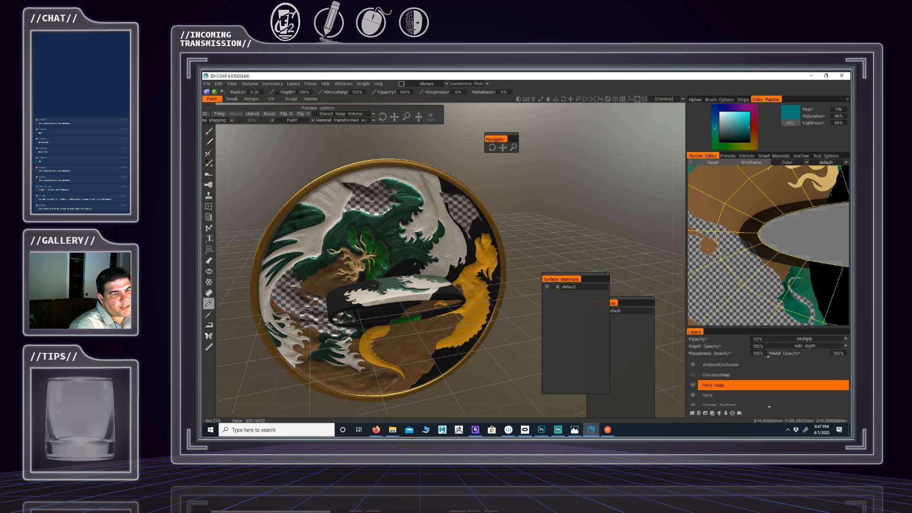
{"action": "right_click_drag", "start_coordinate": [789, 272], "coordinate": [677, 272], "text": "alt"}
{"action": "middle_click_drag", "start_coordinate": [740, 257], "coordinate": [695, 244], "text": "alt"}
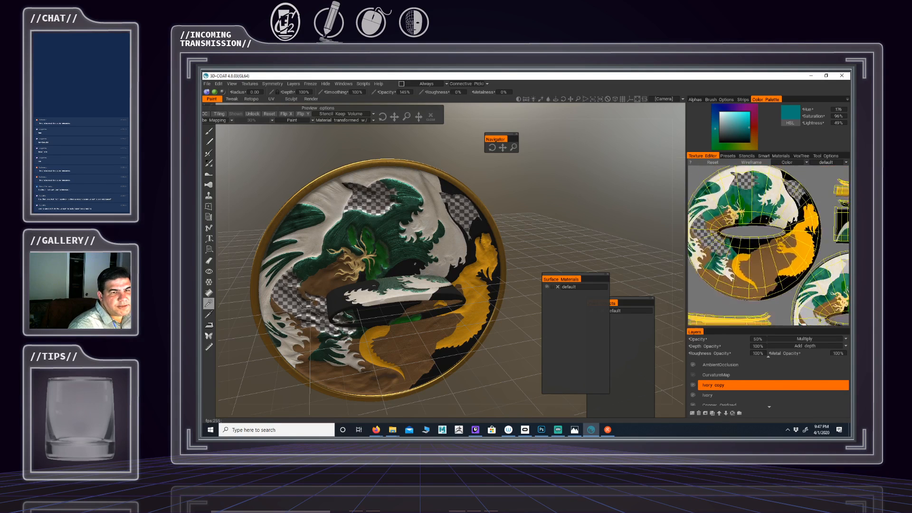
Freeze the matching grey patches on the second guard face in the UV texture
{"action": "middle_click_drag", "start_coordinate": [784, 285], "coordinate": [760, 255], "text": "alt"}
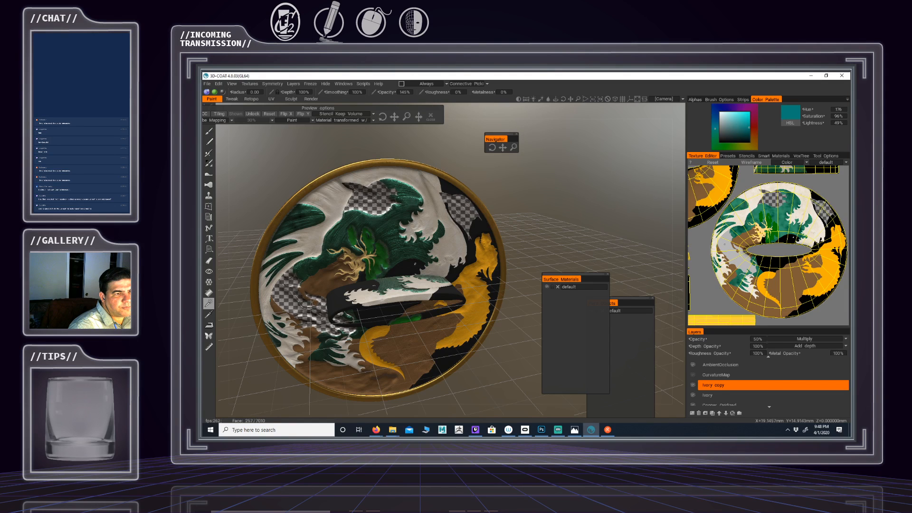
{"action": "right_click_drag", "start_coordinate": [734, 267], "coordinate": [809, 267], "text": "alt"}
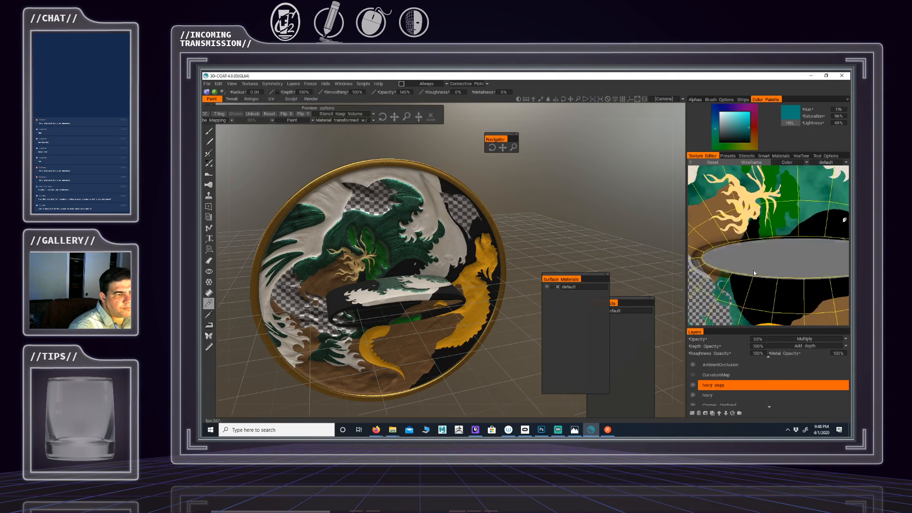
{"action": "middle_click_drag", "start_coordinate": [741, 280], "coordinate": [776, 266], "text": "alt"}
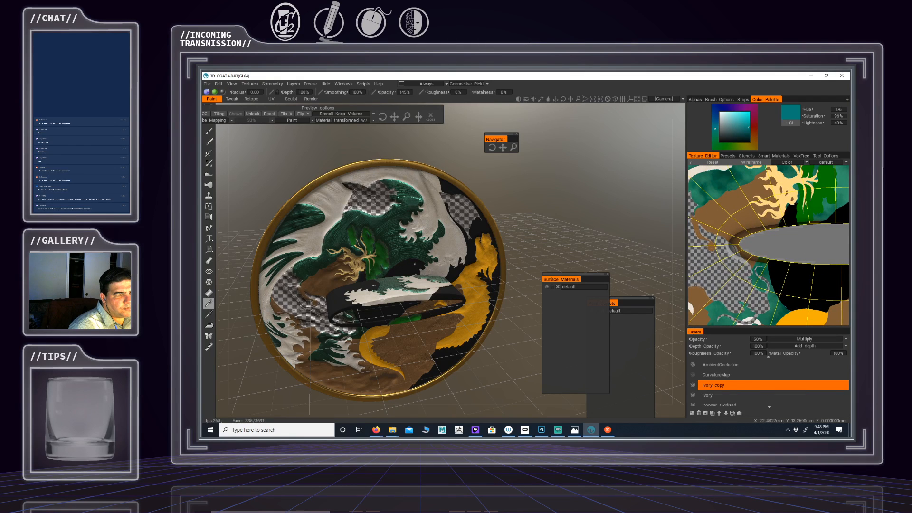
{"action": "right_click_drag", "start_coordinate": [744, 260], "coordinate": [759, 266], "text": "alt"}
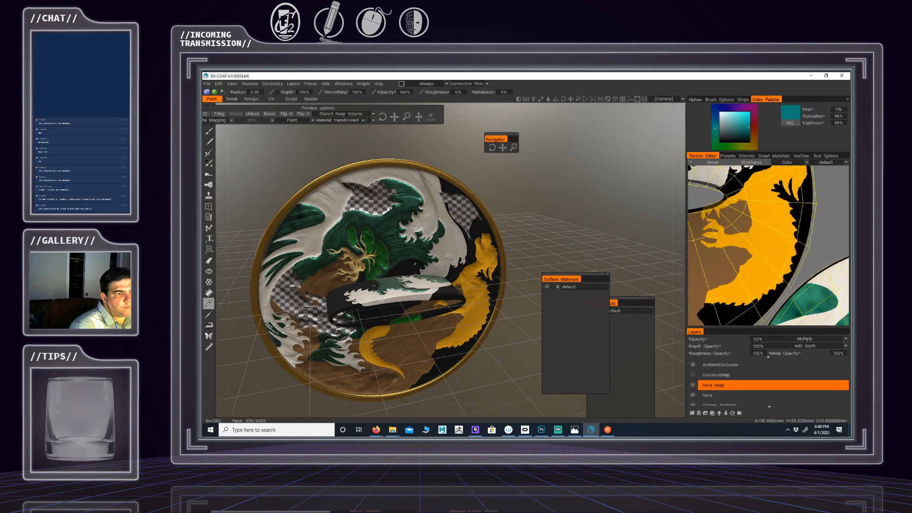
Check the frozen grey area beside the guard's centre slot for missed spots and invert the freeze mask
{"action": "middle_click_drag", "start_coordinate": [773, 250], "coordinate": [803, 266], "text": "alt"}
{"action": "mouse_move", "coordinate": [741, 228]}
{"action": "middle_mouse_down", "text": "alt"}
{"action": "mouse_move", "coordinate": [834, 264]}
{"action": "mouse_move", "coordinate": [757, 219]}
{"action": "mouse_move", "coordinate": [814, 214]}
{"action": "mouse_move", "coordinate": [774, 277]}
{"action": "mouse_move", "coordinate": [798, 198]}
{"action": "mouse_move", "coordinate": [769, 238]}
{"action": "mouse_move", "coordinate": [745, 218]}
{"action": "mouse_move", "coordinate": [734, 225]}
{"action": "mouse_move", "coordinate": [713, 213]}
{"action": "mouse_move", "coordinate": [792, 241]}
{"action": "mouse_move", "coordinate": [739, 240]}
{"action": "middle_mouse_up", "text": "alt"}
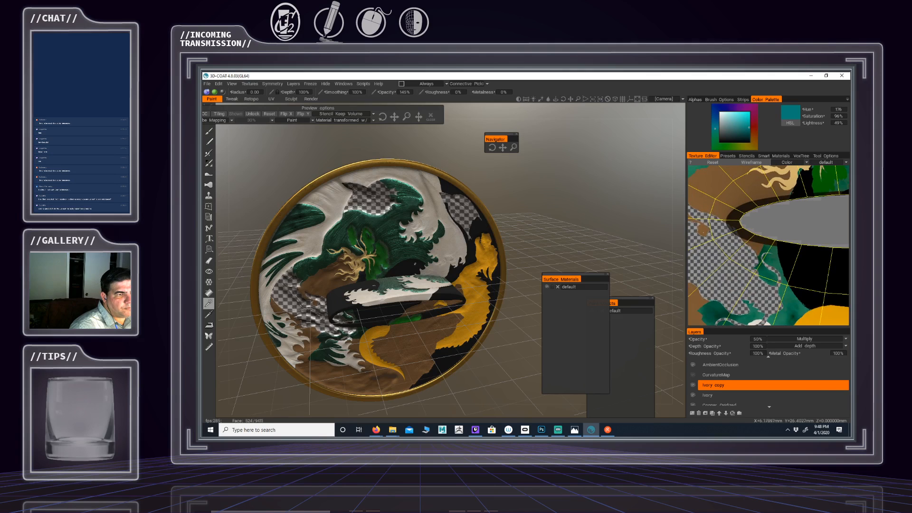
{"action": "right_click_drag", "start_coordinate": [739, 240], "coordinate": [750, 237], "text": "alt"}
{"action": "middle_click_drag", "start_coordinate": [750, 238], "coordinate": [787, 244], "text": "alt"}
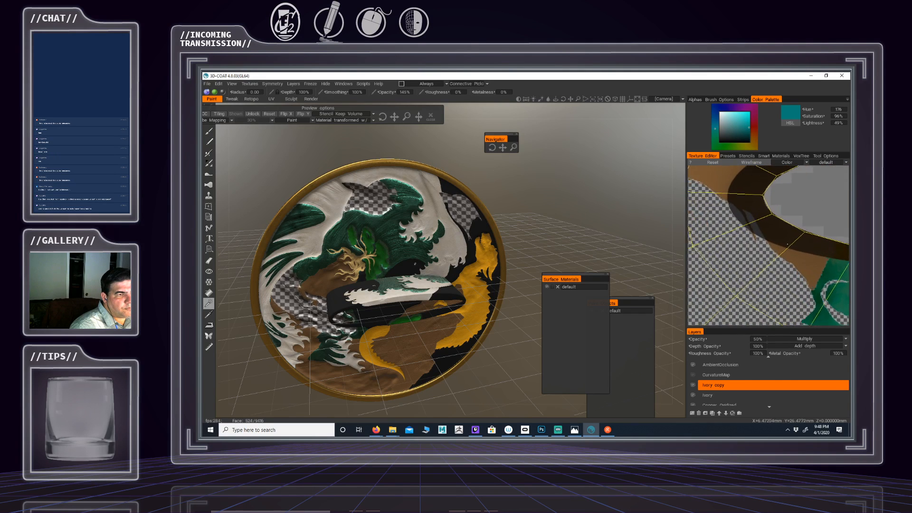
{"action": "right_click_drag", "start_coordinate": [787, 244], "coordinate": [789, 243], "text": "alt"}
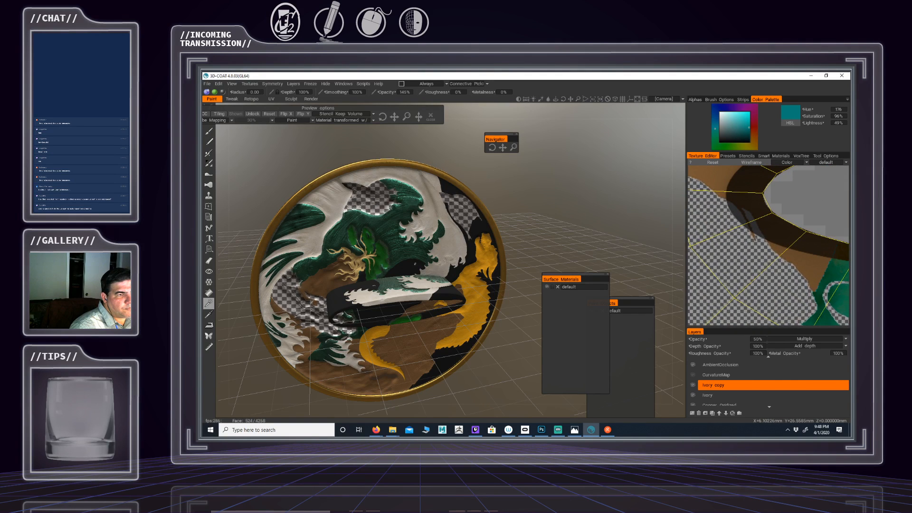
{"action": "right_click_drag", "start_coordinate": [760, 239], "coordinate": [679, 261], "text": "alt"}
{"action": "middle_click_drag", "start_coordinate": [760, 246], "coordinate": [701, 218], "text": "alt"}
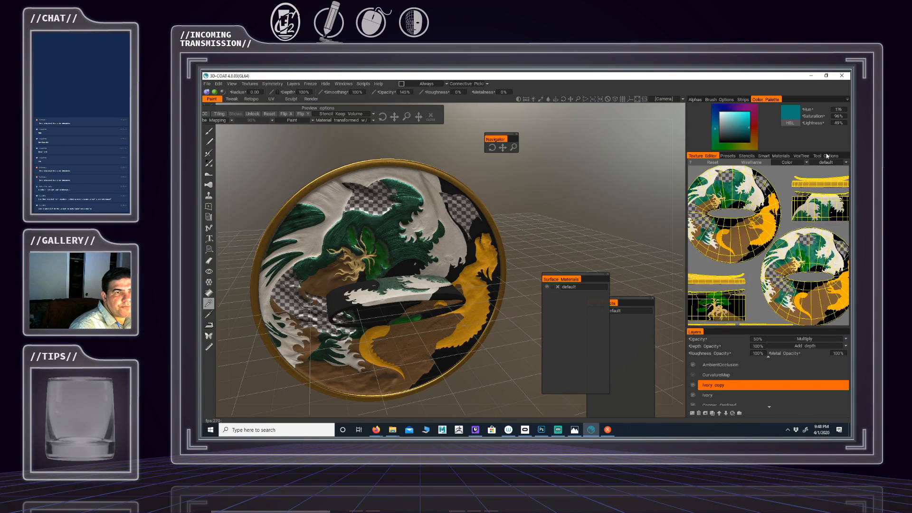
{"action": "left_click", "coordinate": [824, 157]}
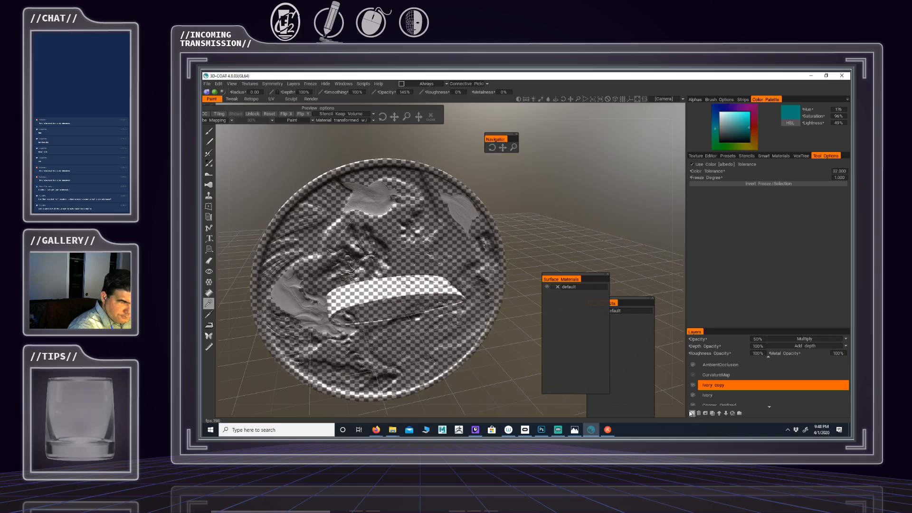
Add a new layer named Silver above the Ivory copy layer and move the preview options off the paint tools
{"action": "left_click", "coordinate": [692, 413]}
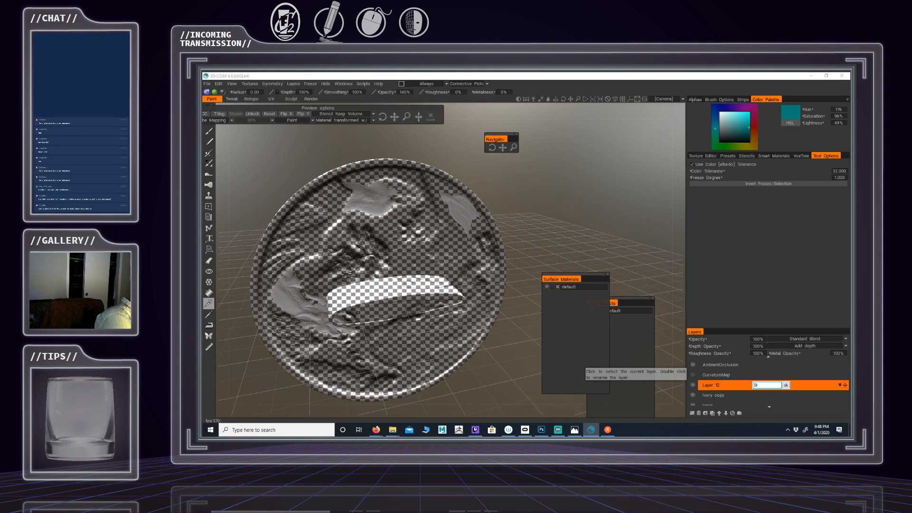
{"action": "key", "text": "Return"}
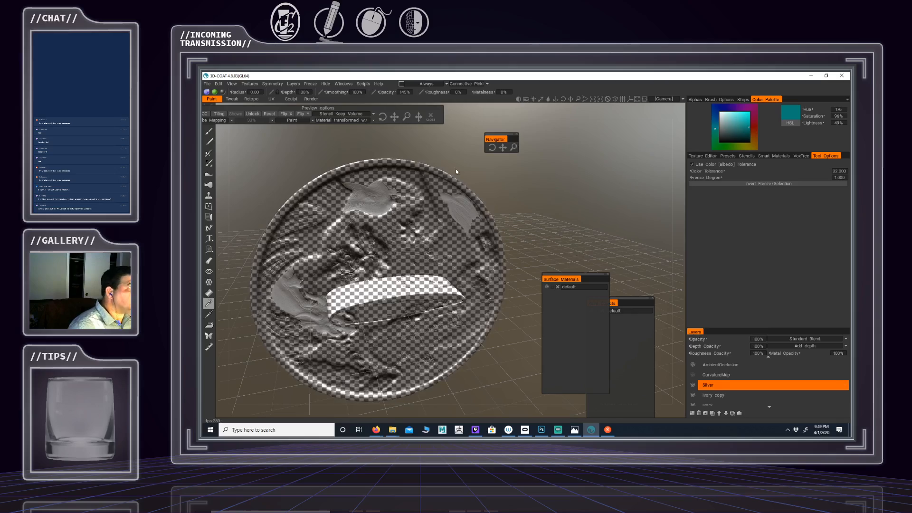
{"action": "left_click_drag", "start_coordinate": [323, 107], "coordinate": [384, 109]}
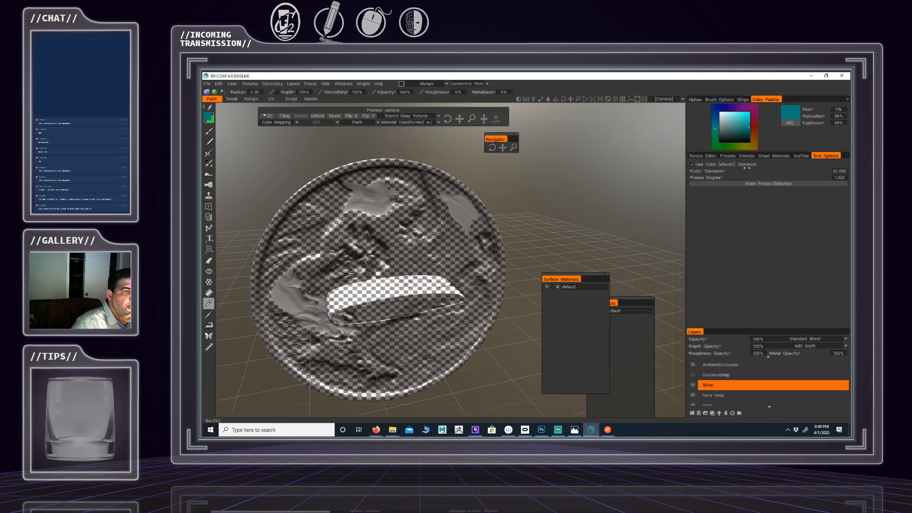
Look through the metals smart materials and compare the steel, metal_light and metal_dark finishes for a silver look
{"action": "left_click", "coordinate": [777, 156]}
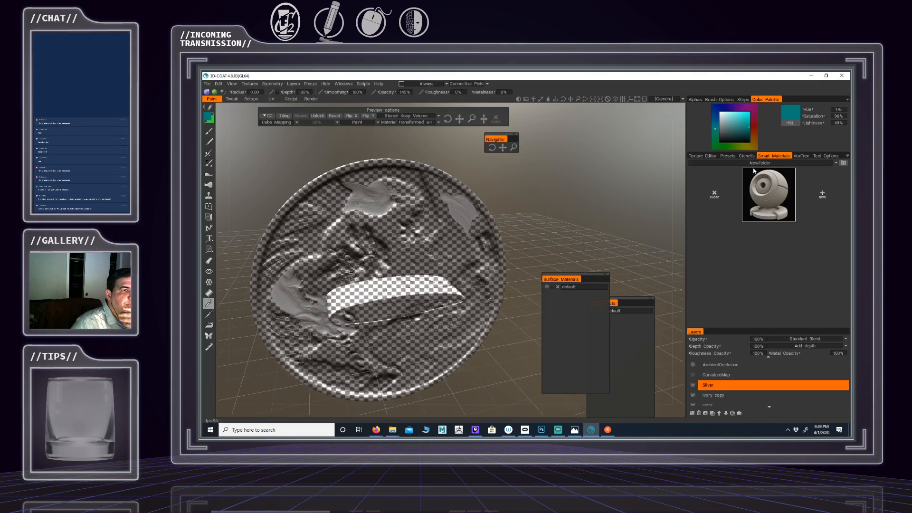
{"action": "left_click", "coordinate": [766, 163]}
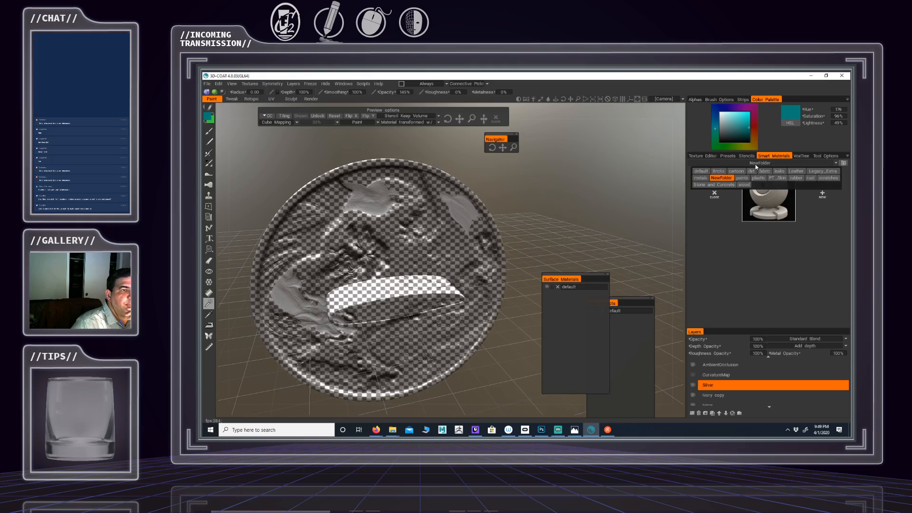
{"action": "left_click", "coordinate": [700, 177]}
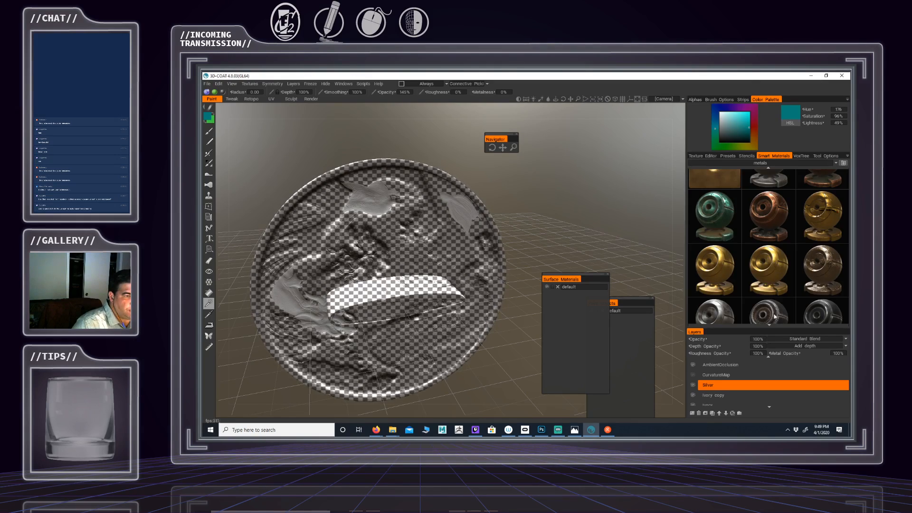
{"action": "scroll", "coordinate": [767, 258], "scroll_direction": "down", "scroll_amount": 2}
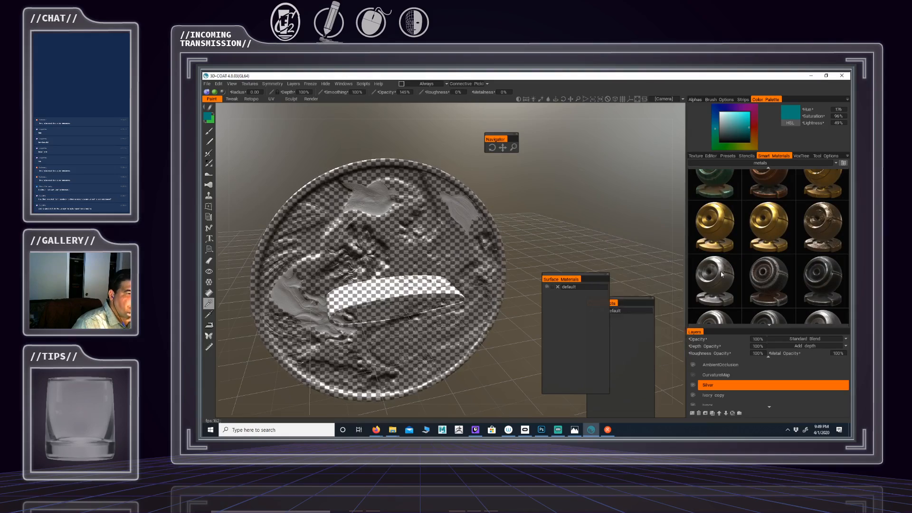
{"action": "mouse_move", "coordinate": [718, 275]}
{"action": "scroll", "coordinate": [718, 274], "scroll_direction": "down", "scroll_amount": 1}
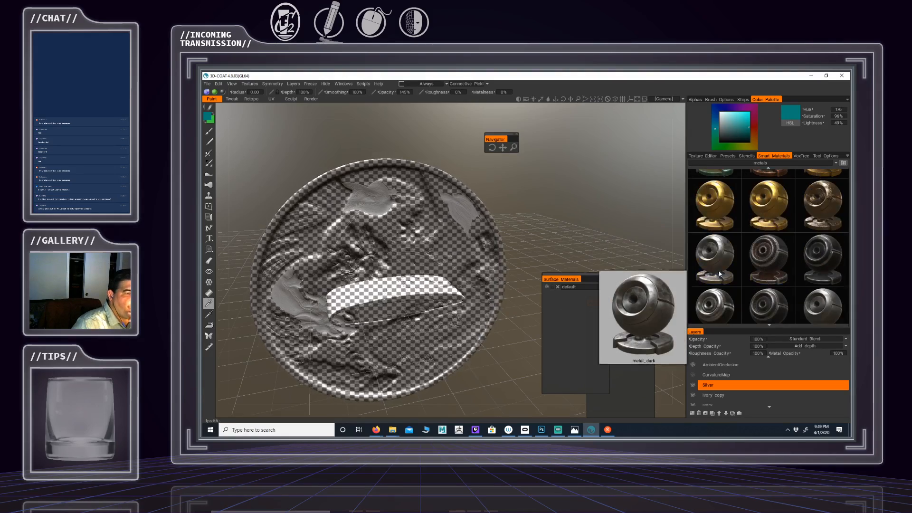
{"action": "scroll", "coordinate": [719, 270], "scroll_direction": "down", "scroll_amount": 2}
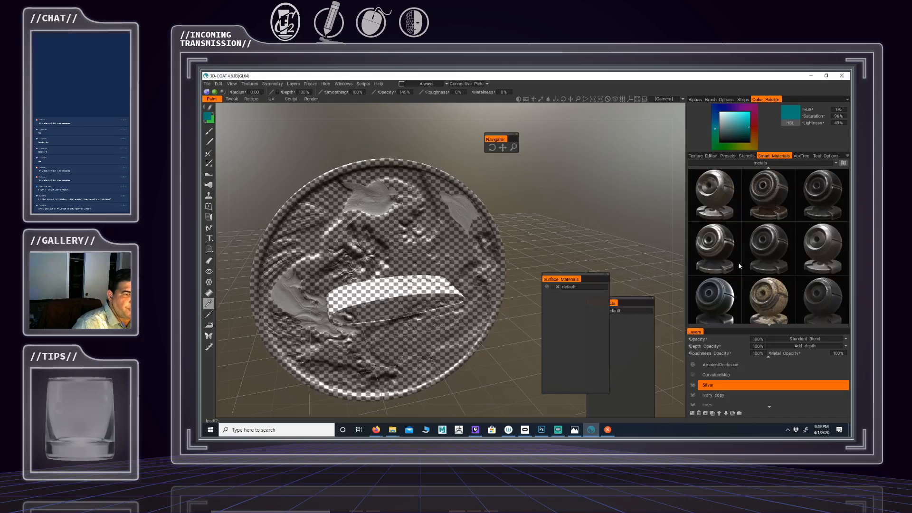
{"action": "scroll", "coordinate": [739, 266], "scroll_direction": "down", "scroll_amount": 5}
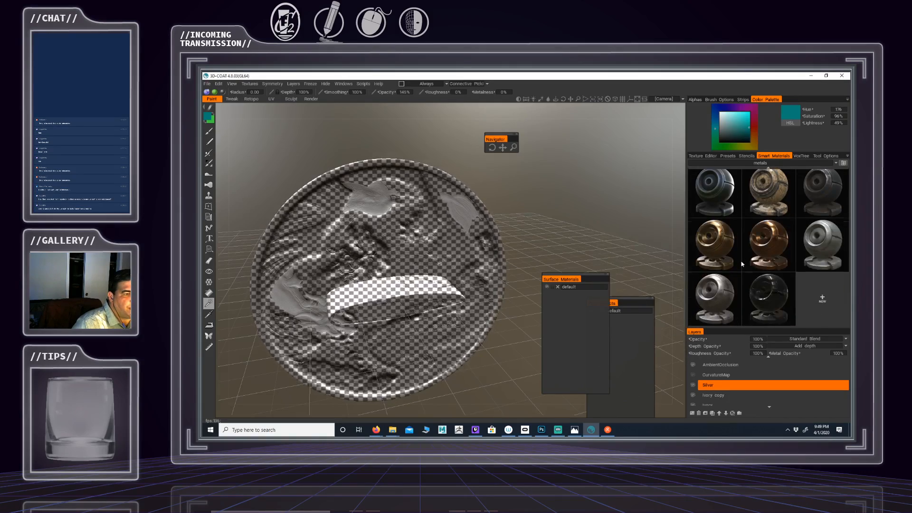
{"action": "mouse_move", "coordinate": [712, 295]}
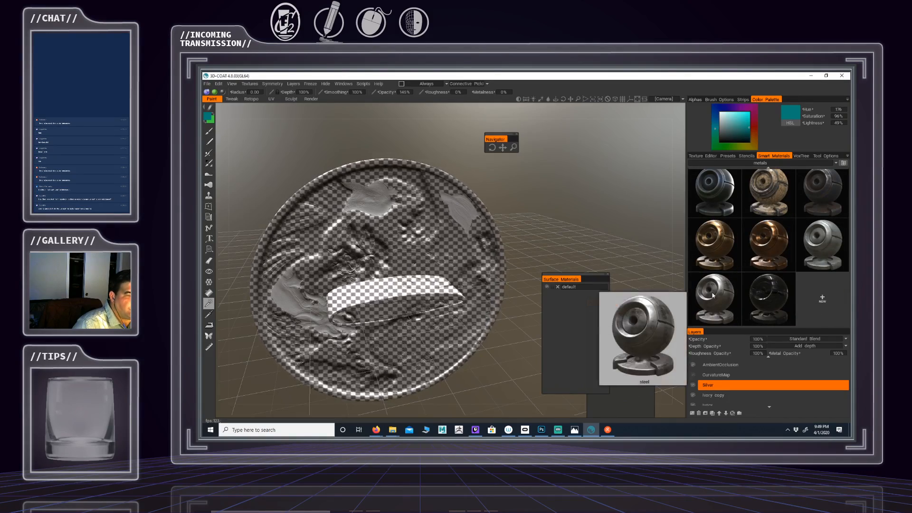
{"action": "mouse_move", "coordinate": [828, 250]}
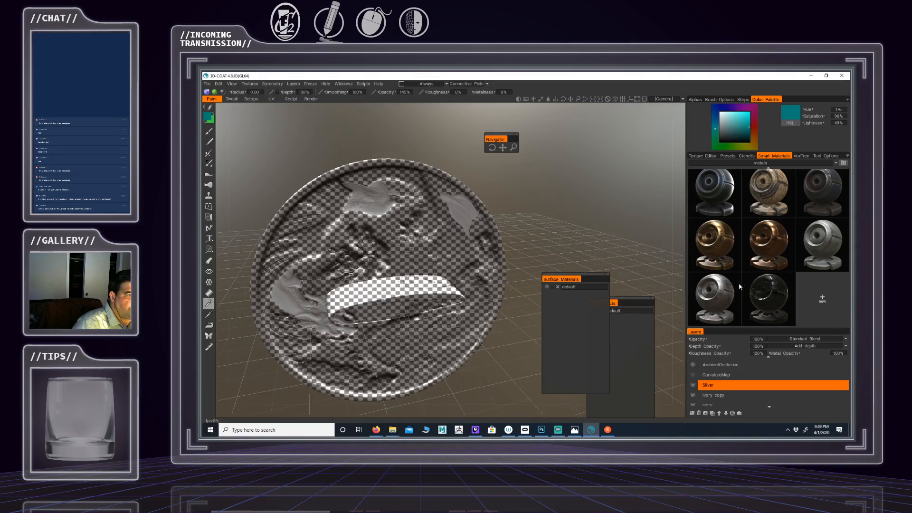
{"action": "scroll", "coordinate": [726, 289], "scroll_direction": "up", "scroll_amount": 2}
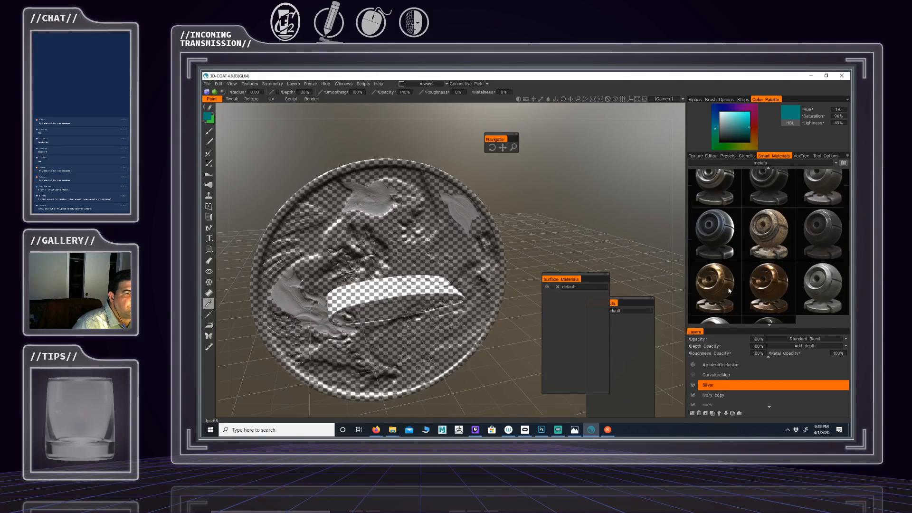
{"action": "scroll", "coordinate": [730, 288], "scroll_direction": "up", "scroll_amount": 2}
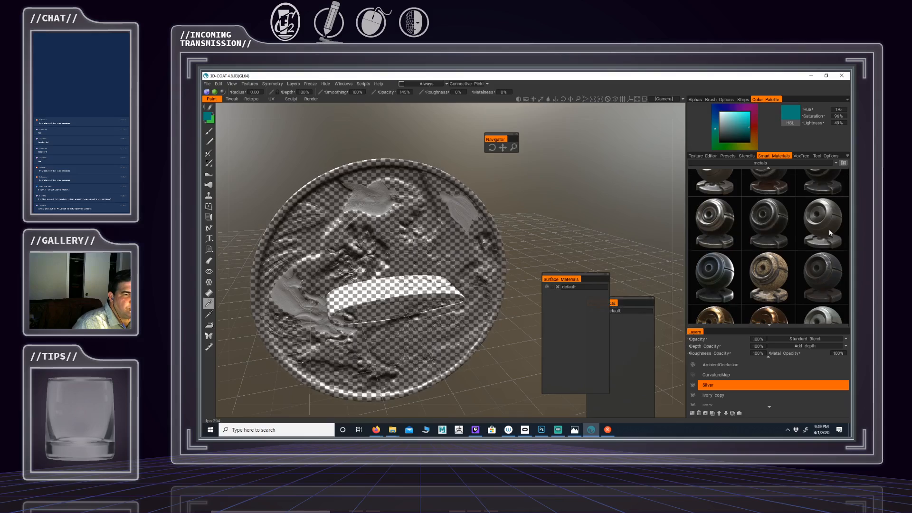
{"action": "scroll", "coordinate": [830, 233], "scroll_direction": "up", "scroll_amount": 1}
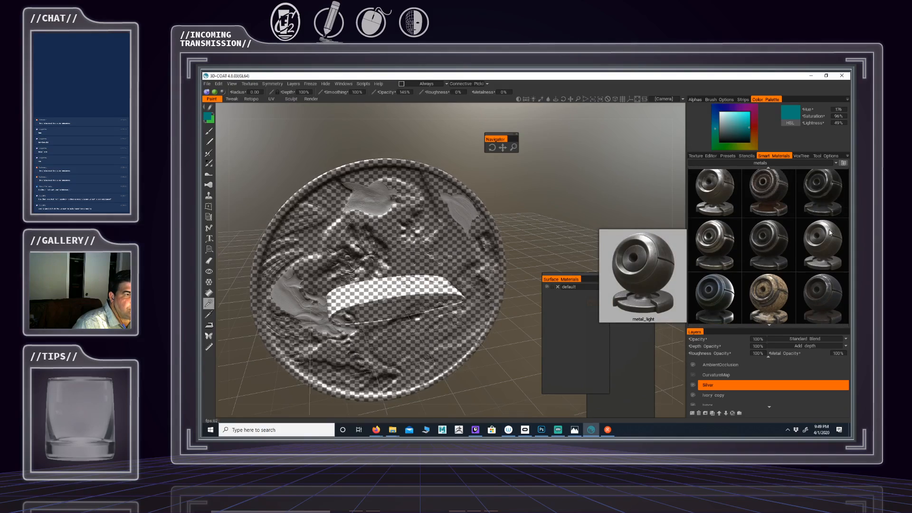
{"action": "mouse_move", "coordinate": [717, 235]}
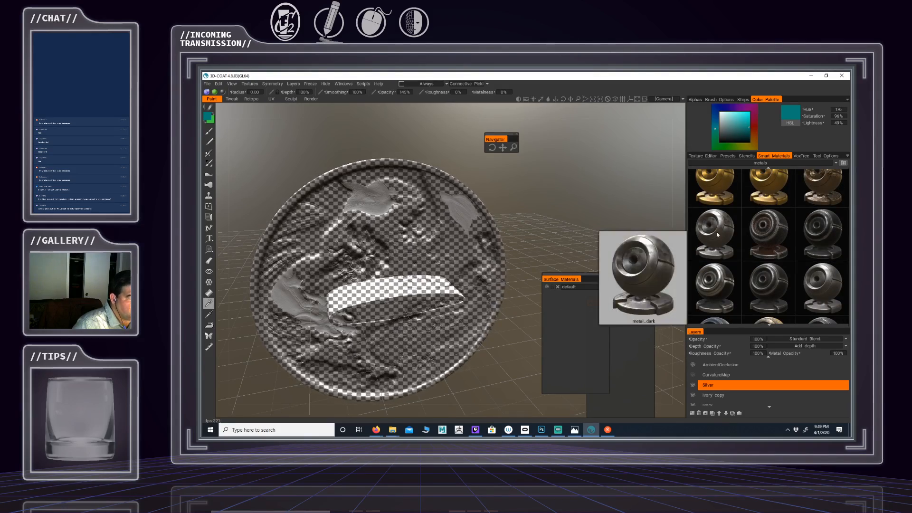
{"action": "scroll", "coordinate": [819, 285], "scroll_direction": "up", "scroll_amount": 1}
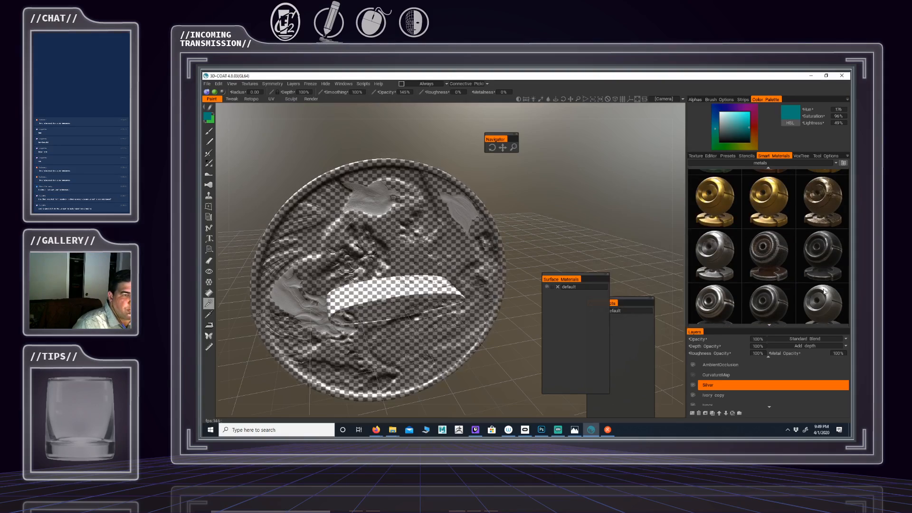
Select the steel smart material and fill the whole Silver layer with it
{"action": "scroll", "coordinate": [825, 292], "scroll_direction": "down", "scroll_amount": 2}
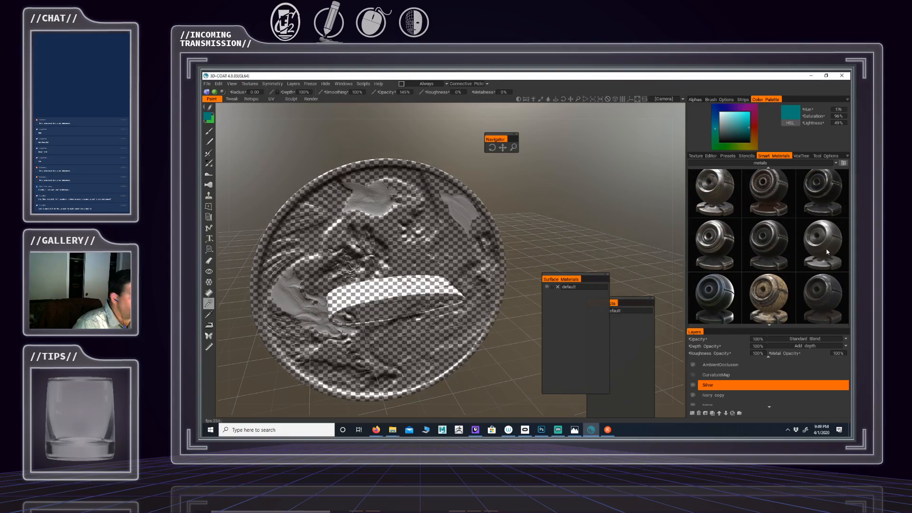
{"action": "scroll", "coordinate": [814, 254], "scroll_direction": "down", "scroll_amount": 2}
{"action": "scroll", "coordinate": [810, 250], "scroll_direction": "down", "scroll_amount": 2}
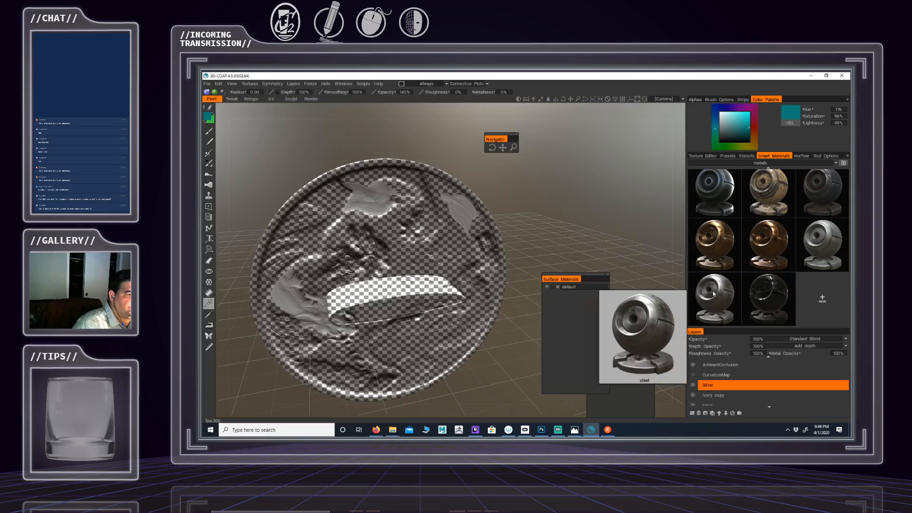
{"action": "right_click", "coordinate": [712, 292]}
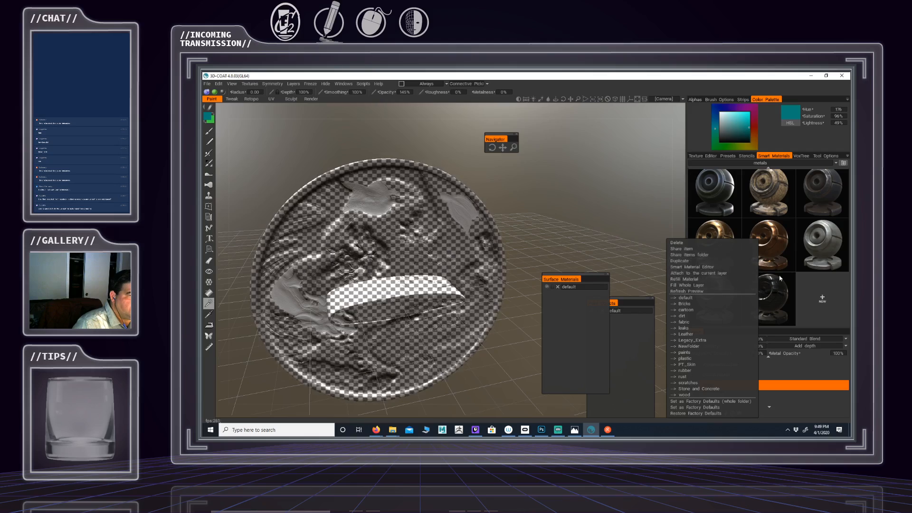
{"action": "left_click", "coordinate": [721, 303]}
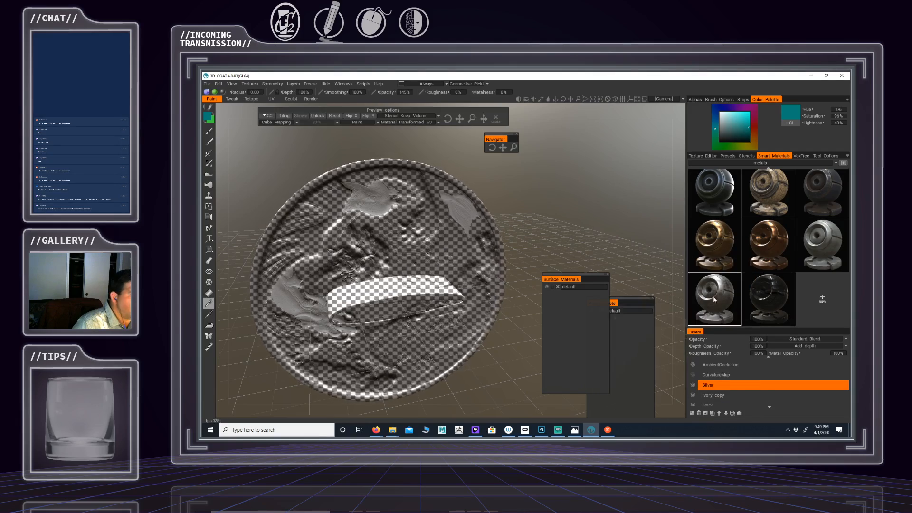
{"action": "mouse_move", "coordinate": [714, 300]}
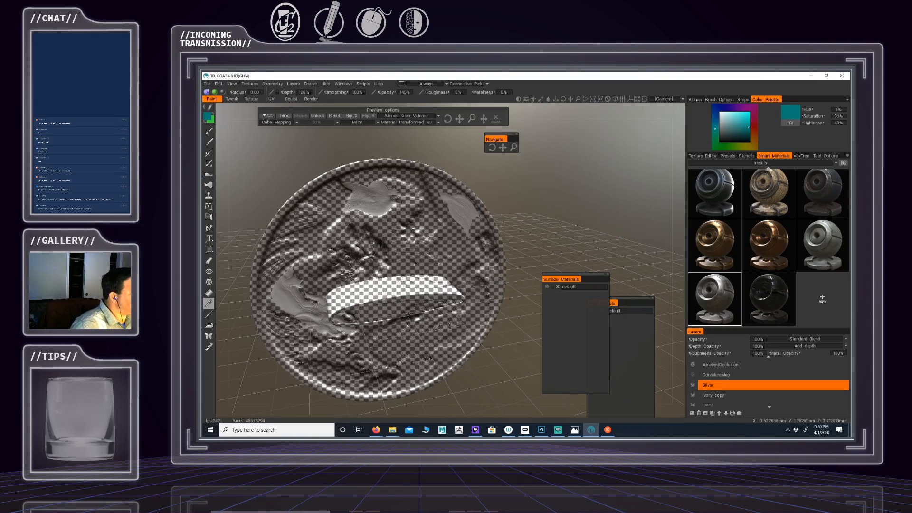
{"action": "left_click_drag", "start_coordinate": [327, 240], "coordinate": [512, 159], "text": "alt"}
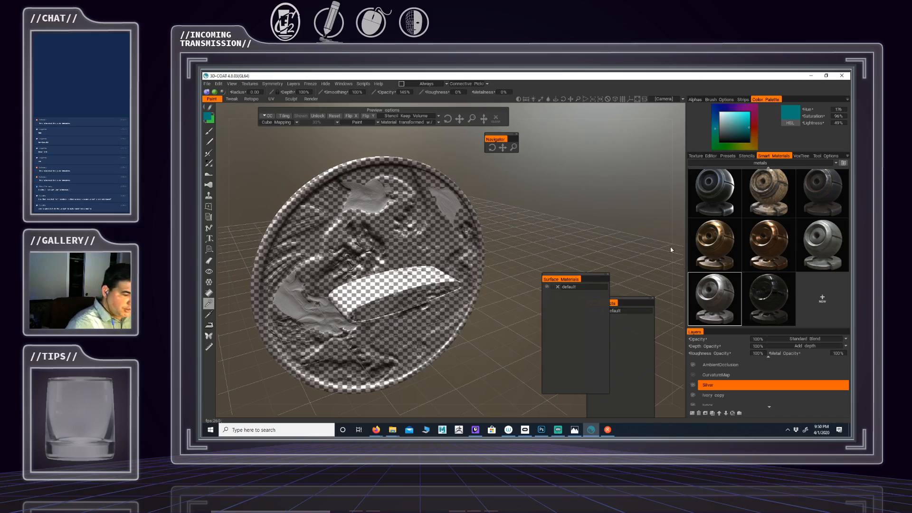
{"action": "mouse_move", "coordinate": [708, 297]}
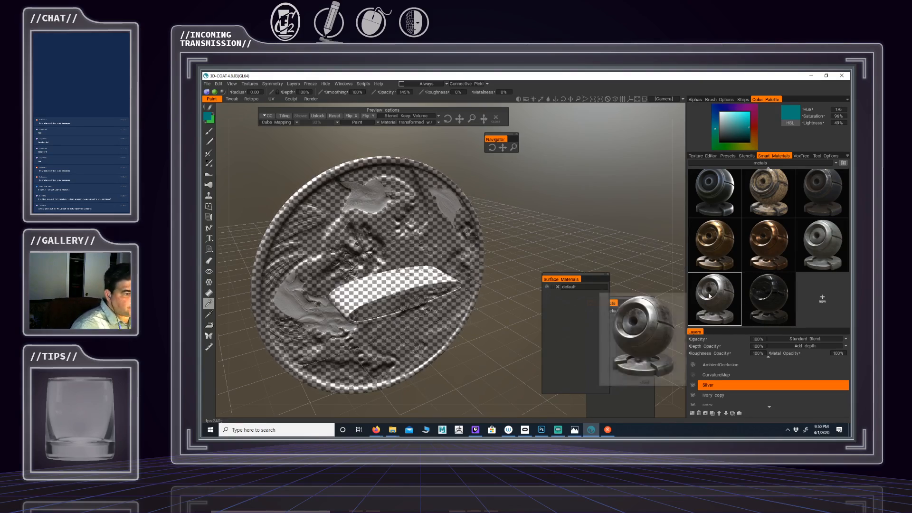
{"action": "right_click", "coordinate": [709, 295]}
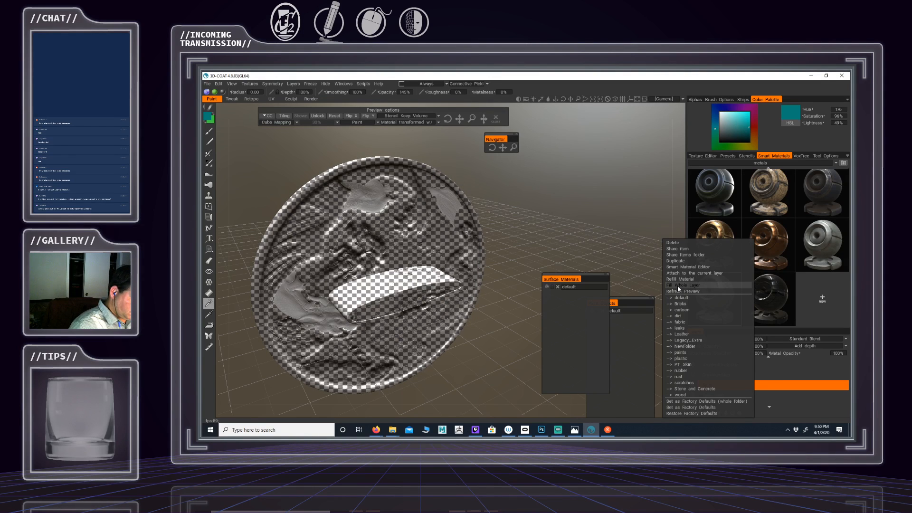
{"action": "left_click", "coordinate": [677, 286]}
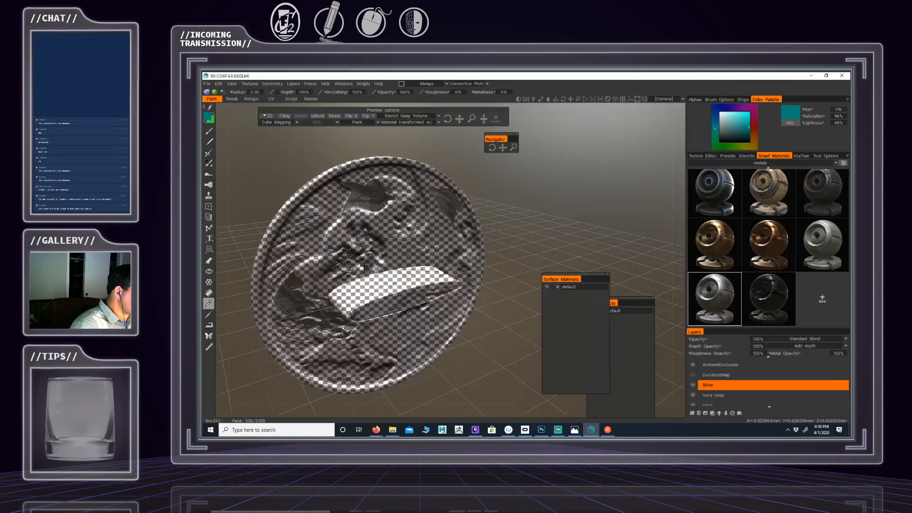
Examine the steel-filled patches on the masked guard face from several angles
{"action": "left_click_drag", "start_coordinate": [364, 266], "coordinate": [391, 245], "text": "alt"}
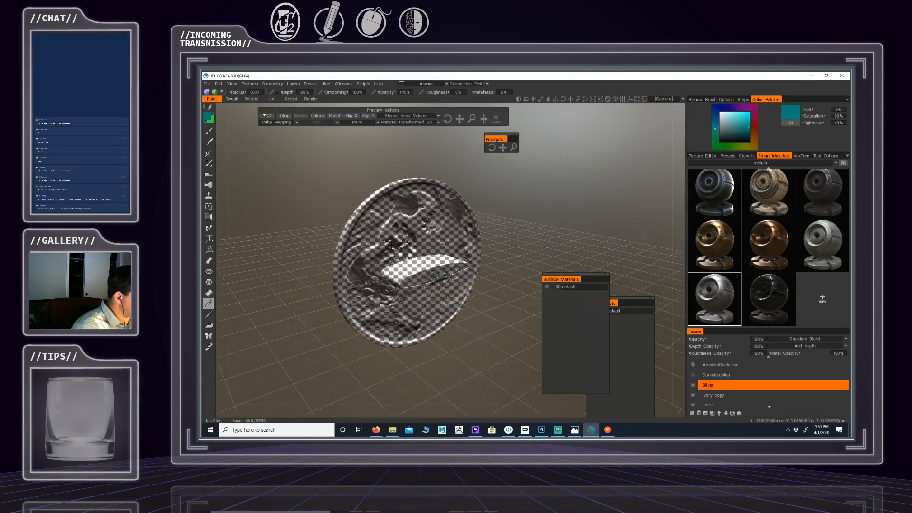
{"action": "middle_click_drag", "start_coordinate": [394, 245], "coordinate": [368, 256], "text": "alt"}
{"action": "right_click_drag", "start_coordinate": [368, 257], "coordinate": [396, 254], "text": "alt"}
{"action": "mouse_move", "coordinate": [396, 254]}
{"action": "left_mouse_down", "text": "alt"}
{"action": "mouse_move", "coordinate": [432, 235]}
{"action": "mouse_move", "coordinate": [416, 252]}
{"action": "mouse_move", "coordinate": [396, 249]}
{"action": "left_mouse_up", "text": "alt"}
{"action": "middle_click_drag", "start_coordinate": [396, 249], "coordinate": [393, 268], "text": "alt"}
{"action": "left_click_drag", "start_coordinate": [392, 268], "coordinate": [400, 245], "text": "alt"}
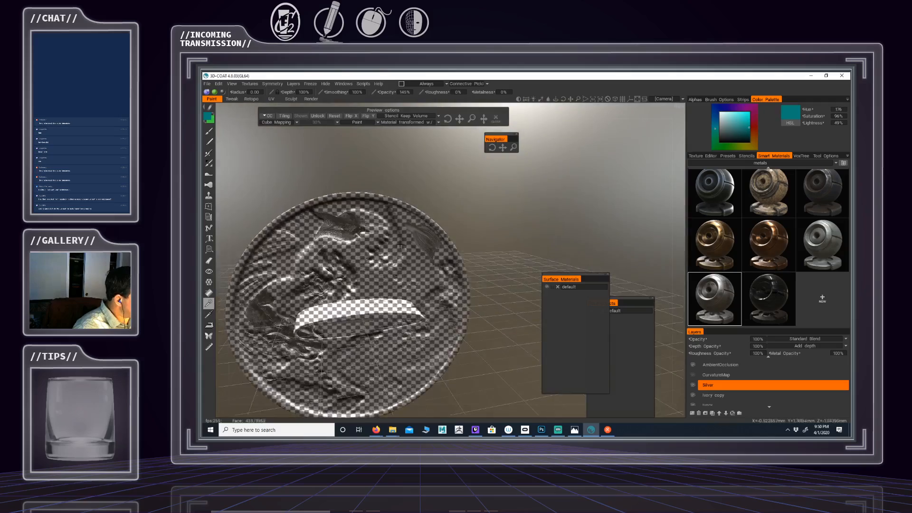
{"action": "middle_click_drag", "start_coordinate": [400, 244], "coordinate": [410, 224], "text": "alt"}
{"action": "left_click_drag", "start_coordinate": [409, 225], "coordinate": [406, 234], "text": "alt"}
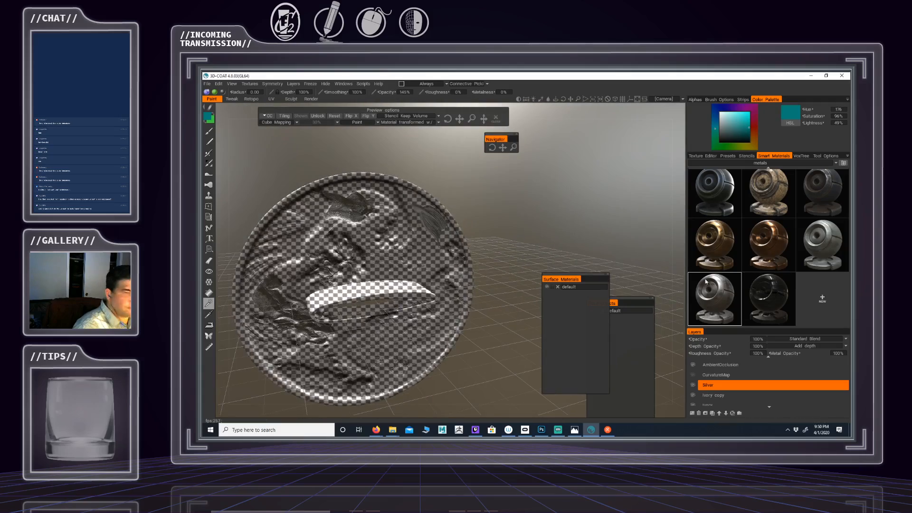
Show the UV texture, clear the freeze mask and check the steel patches against the guard's other materials
{"action": "left_click", "coordinate": [704, 156]}
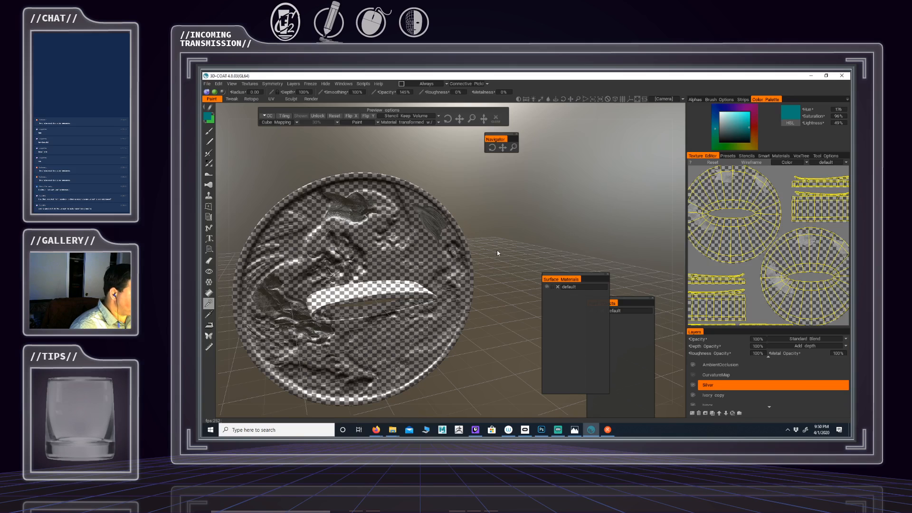
{"action": "mouse_move", "coordinate": [515, 259]}
{"action": "left_mouse_down", "text": "alt"}
{"action": "mouse_move", "coordinate": [494, 260]}
{"action": "mouse_move", "coordinate": [486, 230]}
{"action": "mouse_move", "coordinate": [525, 253]}
{"action": "mouse_move", "coordinate": [424, 251]}
{"action": "mouse_move", "coordinate": [433, 262]}
{"action": "left_mouse_up", "text": "alt"}
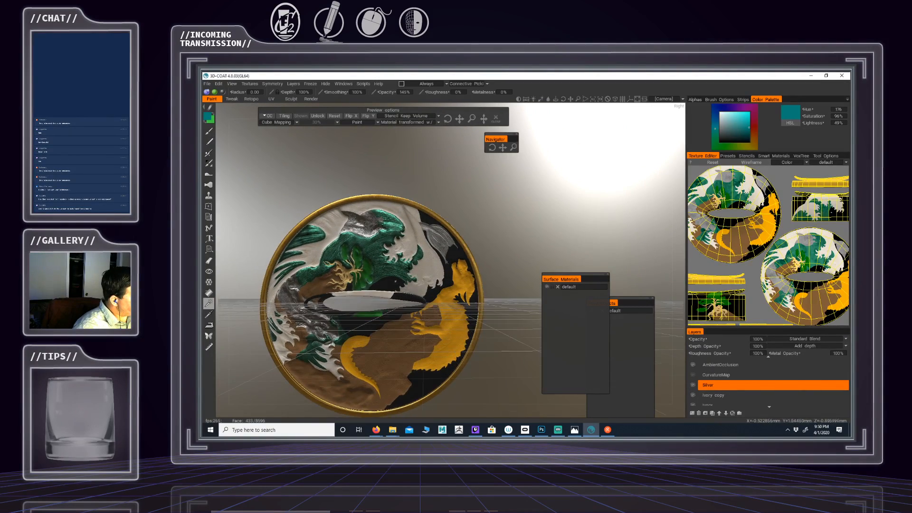
{"action": "middle_click_drag", "start_coordinate": [408, 268], "coordinate": [443, 270], "text": "alt"}
{"action": "right_click_drag", "start_coordinate": [443, 270], "coordinate": [451, 264], "text": "alt"}
{"action": "mouse_move", "coordinate": [451, 264]}
{"action": "left_mouse_down", "text": "alt"}
{"action": "mouse_move", "coordinate": [411, 273]}
{"action": "mouse_move", "coordinate": [445, 267]}
{"action": "left_mouse_up", "text": "alt"}
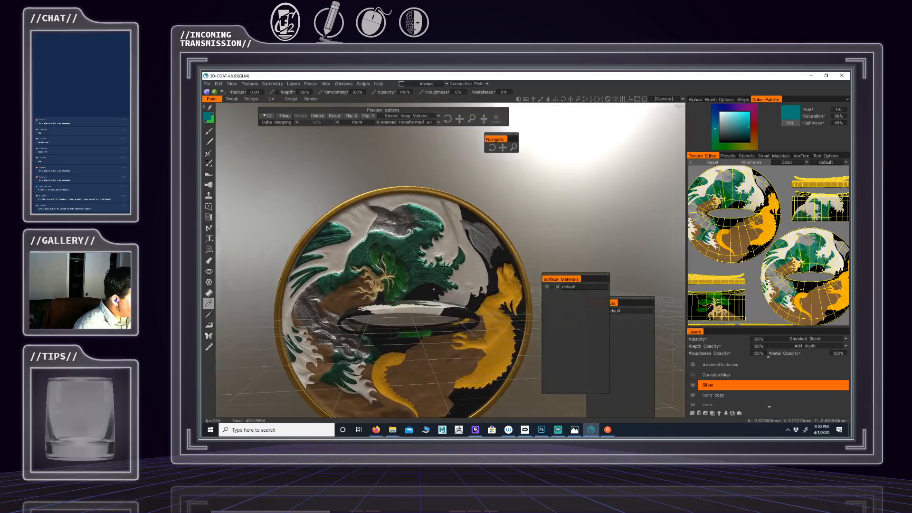
{"action": "left_click_drag", "start_coordinate": [436, 233], "coordinate": [395, 243], "text": "alt"}
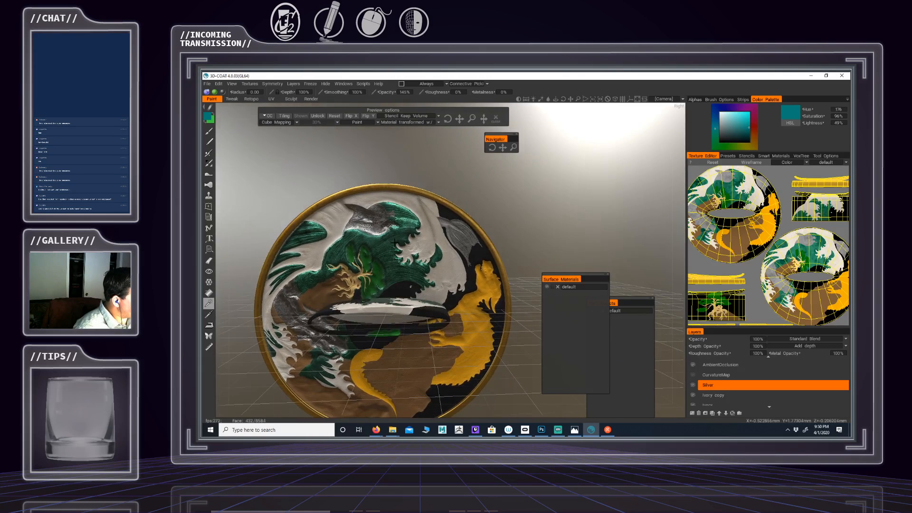
Add a new layer above Layer 1 and move it above the CLR_Tsuba_002.png layer
{"action": "left_click", "coordinate": [715, 391], "text": "ctrl"}
{"action": "scroll", "coordinate": [715, 389], "scroll_direction": "down", "scroll_amount": 3}
{"action": "left_click", "coordinate": [719, 386], "text": "ctrl"}
{"action": "scroll", "coordinate": [723, 383], "scroll_direction": "down", "scroll_amount": 2}
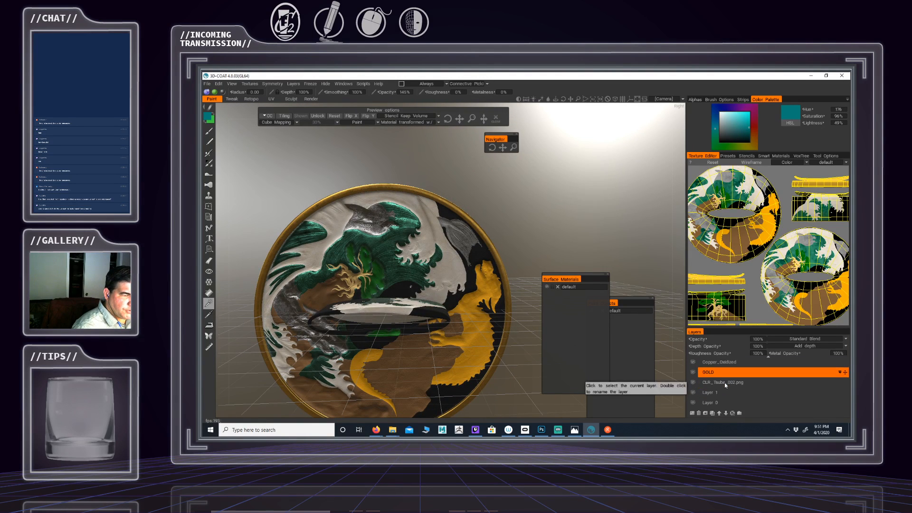
{"action": "left_click", "coordinate": [715, 363]}
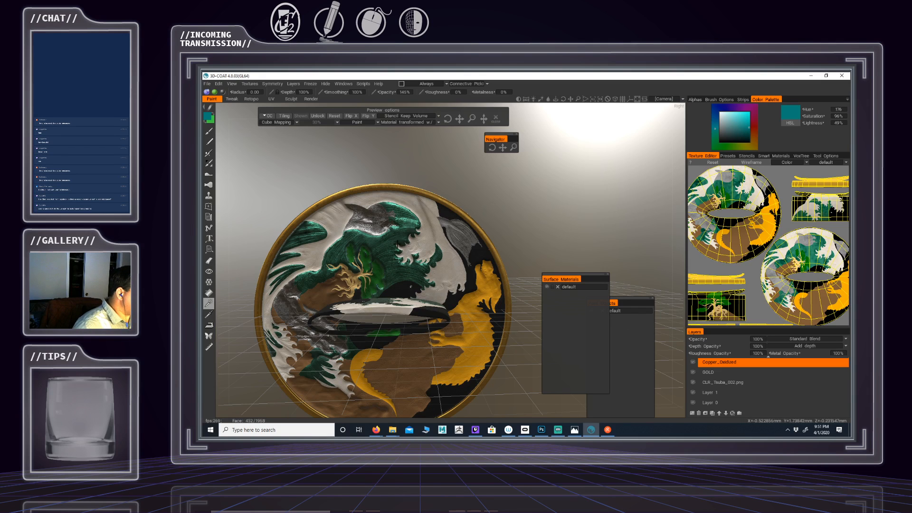
{"action": "middle_click_drag", "start_coordinate": [409, 251], "coordinate": [448, 262]}
{"action": "left_click_drag", "start_coordinate": [437, 277], "coordinate": [463, 276], "text": "alt"}
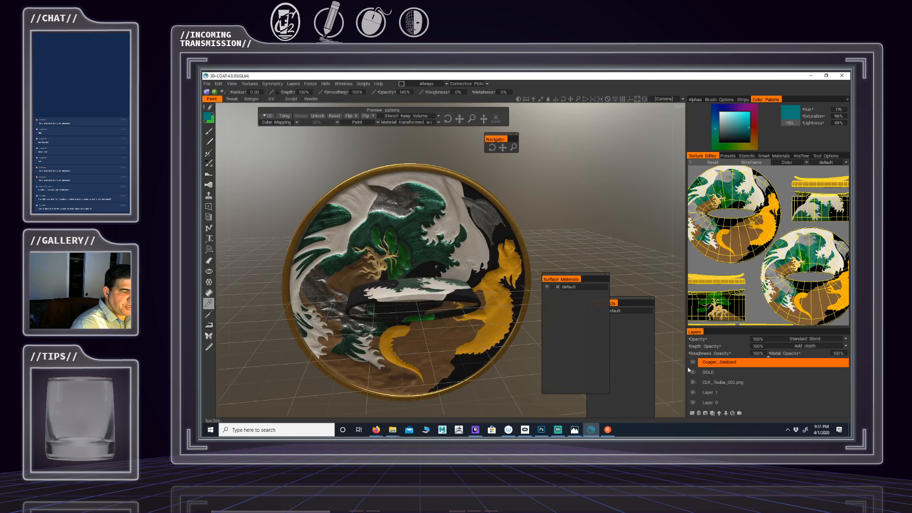
{"action": "left_click", "coordinate": [712, 395]}
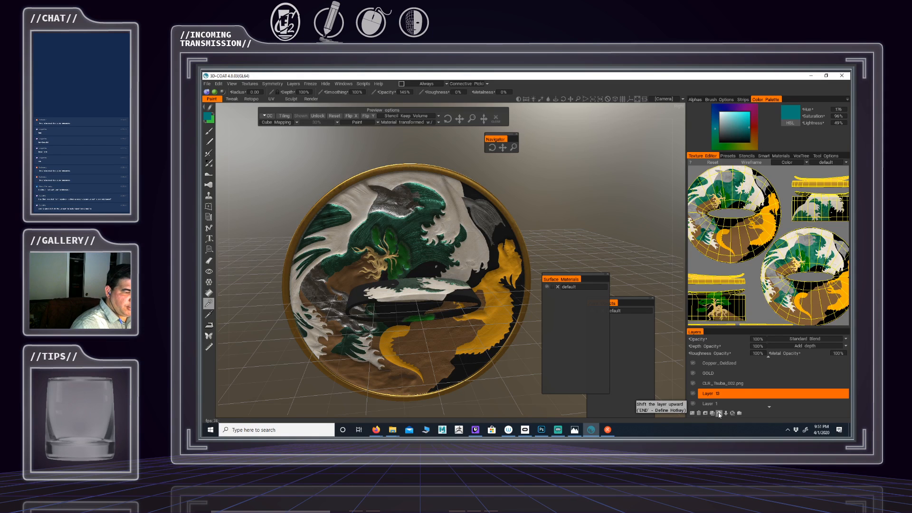
{"action": "left_click", "coordinate": [720, 413]}
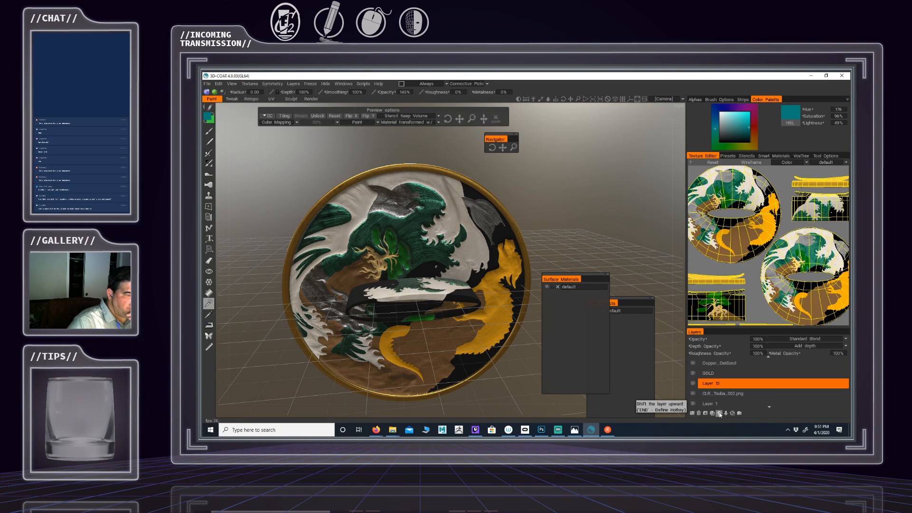
Rename the newly added layer above CLR_Tsuba_002.png as Base_Metal
{"action": "double_click", "coordinate": [712, 386]}
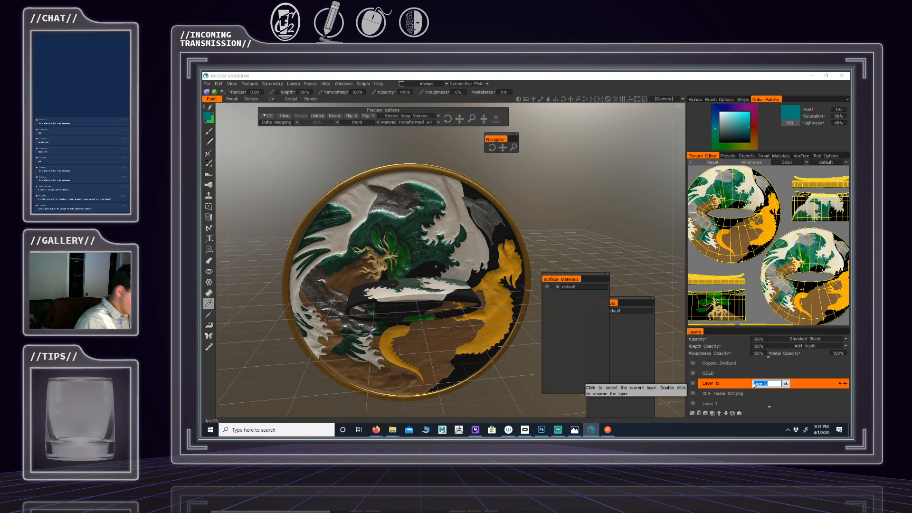
{"action": "type", "text": "Base_Metal"}
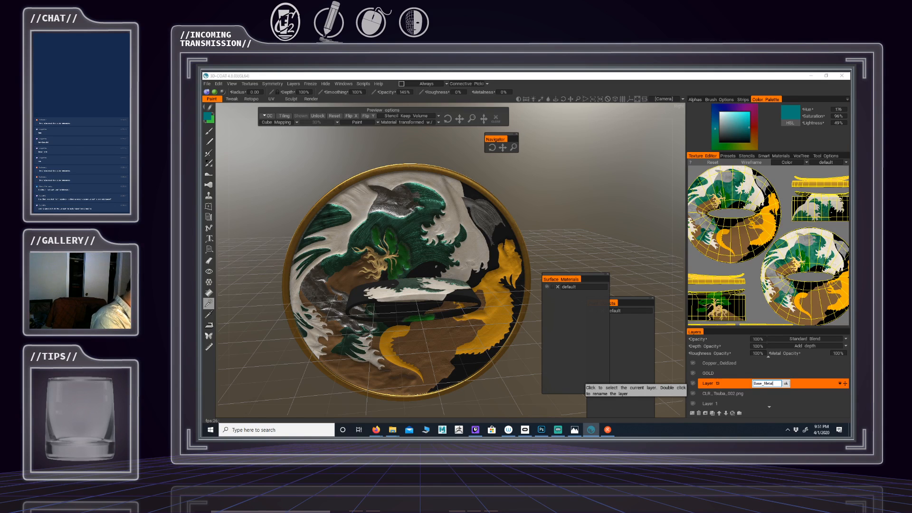
{"action": "key", "text": "Return"}
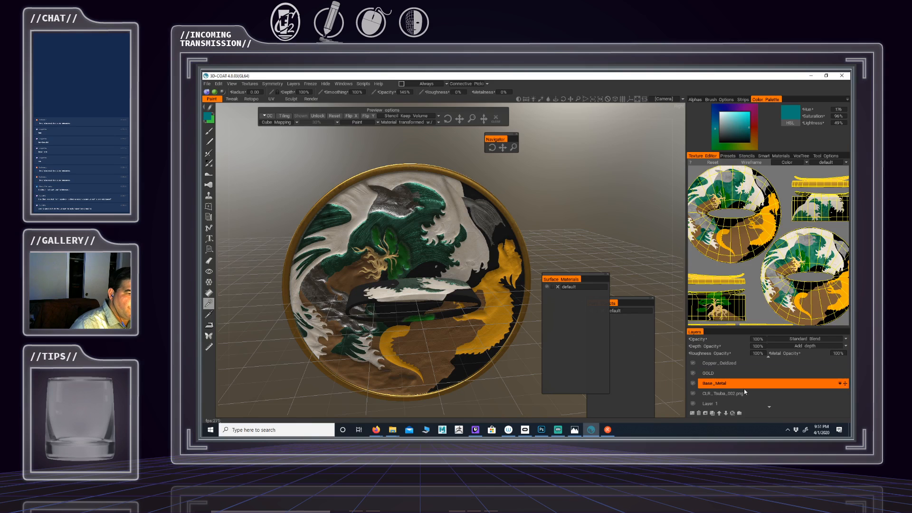
Toggle the CLR_Tsuba_002.png layer off and on, and examine the guard's coloured areas from several angles and distances
{"action": "left_click", "coordinate": [693, 394]}
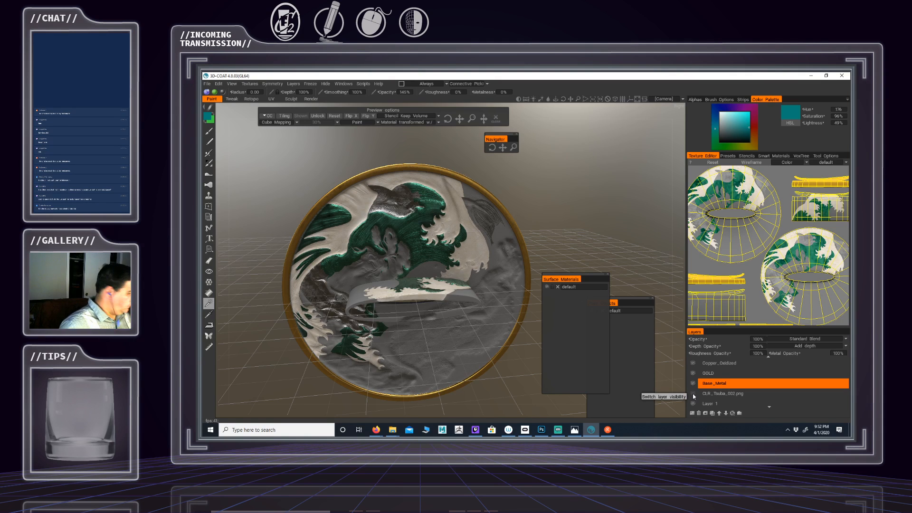
{"action": "left_click", "coordinate": [693, 395]}
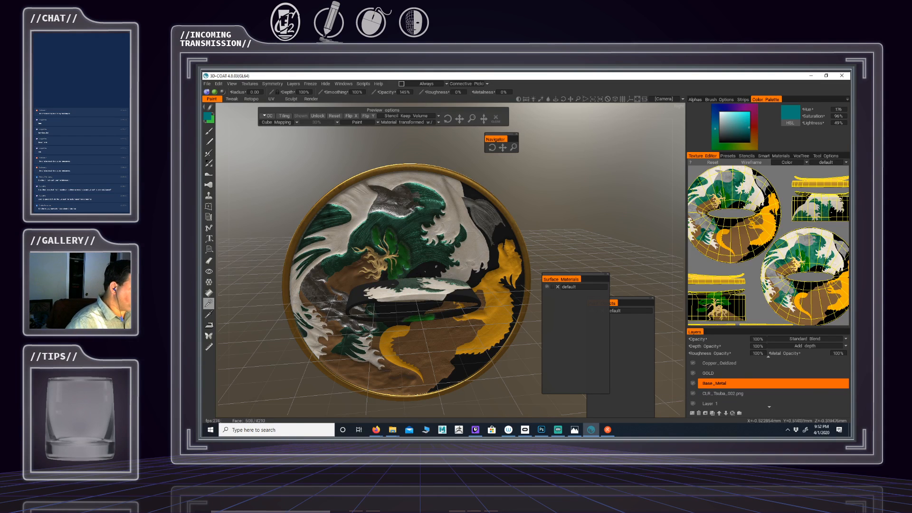
{"action": "left_click_drag", "start_coordinate": [355, 331], "coordinate": [390, 309], "text": "alt"}
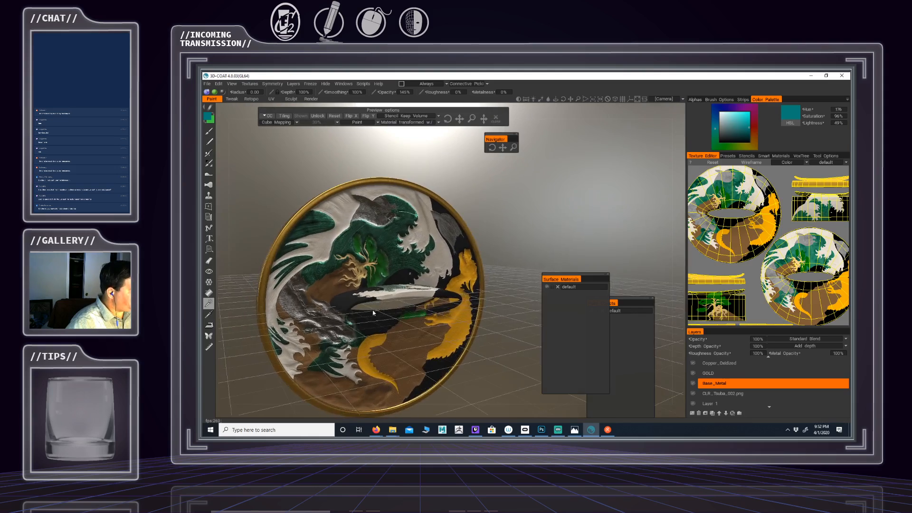
{"action": "middle_click_drag", "start_coordinate": [390, 309], "coordinate": [441, 290], "text": "alt"}
{"action": "left_click_drag", "start_coordinate": [441, 291], "coordinate": [433, 299], "text": "alt"}
{"action": "right_click_drag", "start_coordinate": [433, 299], "coordinate": [400, 306], "text": "alt"}
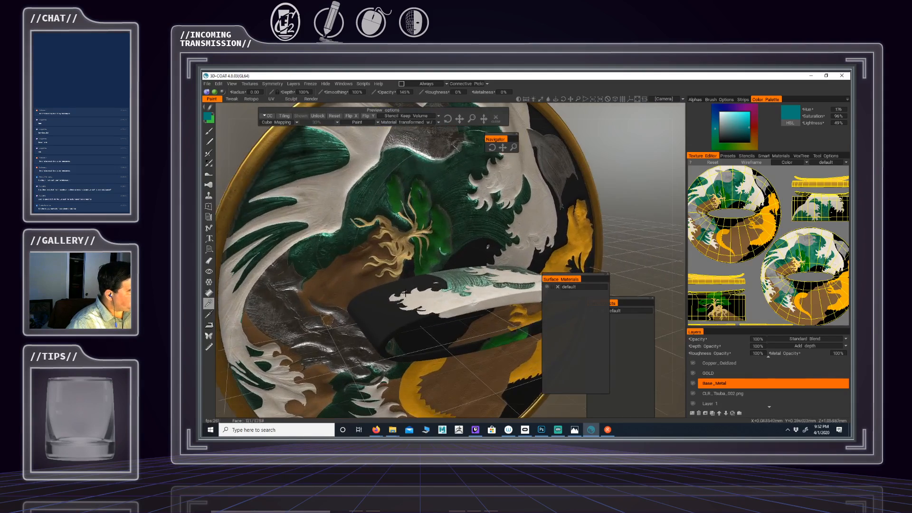
{"action": "left_click_drag", "start_coordinate": [399, 306], "coordinate": [409, 315], "text": "alt"}
{"action": "middle_click_drag", "start_coordinate": [409, 299], "coordinate": [405, 315], "text": "alt"}
{"action": "right_click_drag", "start_coordinate": [404, 315], "coordinate": [433, 277], "text": "alt"}
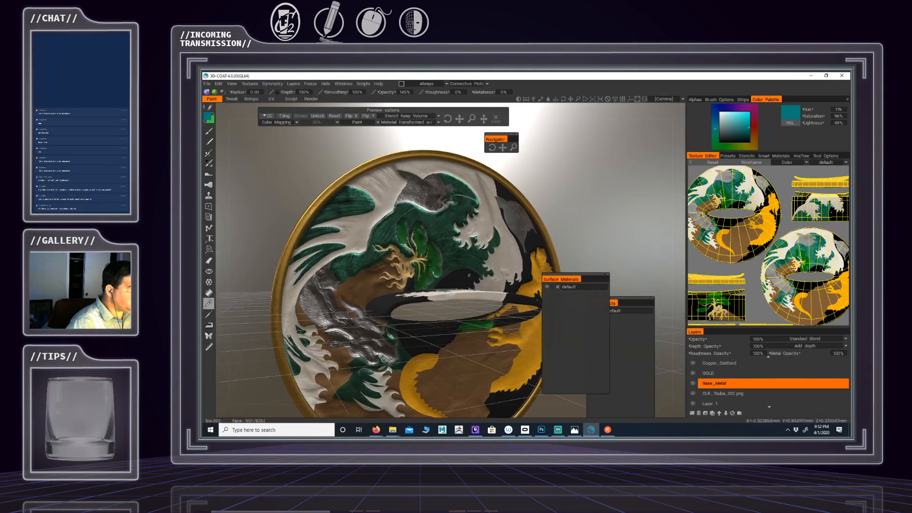
{"action": "left_click_drag", "start_coordinate": [433, 278], "coordinate": [447, 272], "text": "alt"}
{"action": "middle_click_drag", "start_coordinate": [447, 271], "coordinate": [410, 270], "text": "alt"}
{"action": "left_click_drag", "start_coordinate": [410, 270], "coordinate": [442, 297], "text": "alt"}
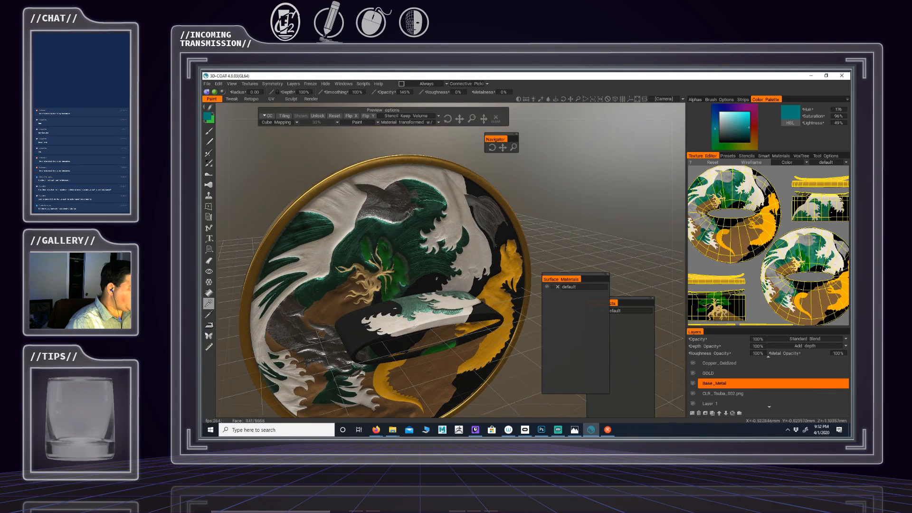
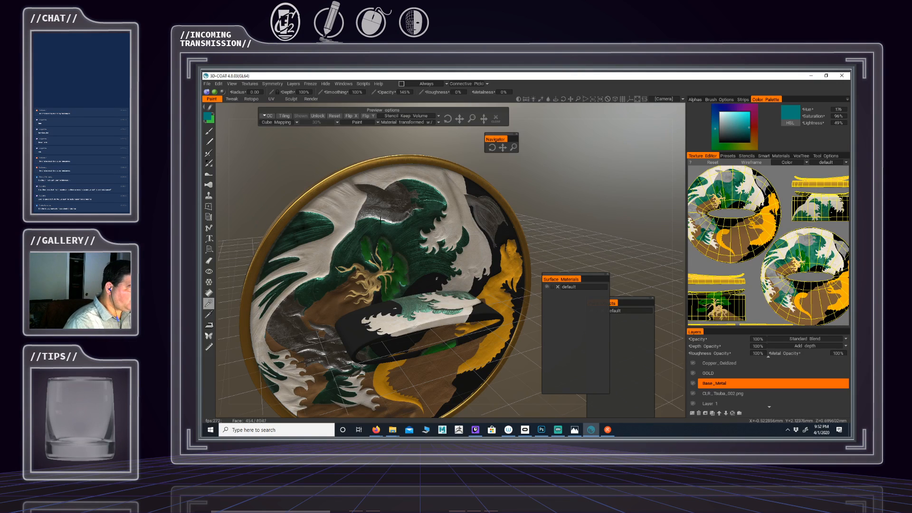
{"action": "left_click_drag", "start_coordinate": [380, 220], "coordinate": [475, 228], "text": "alt"}
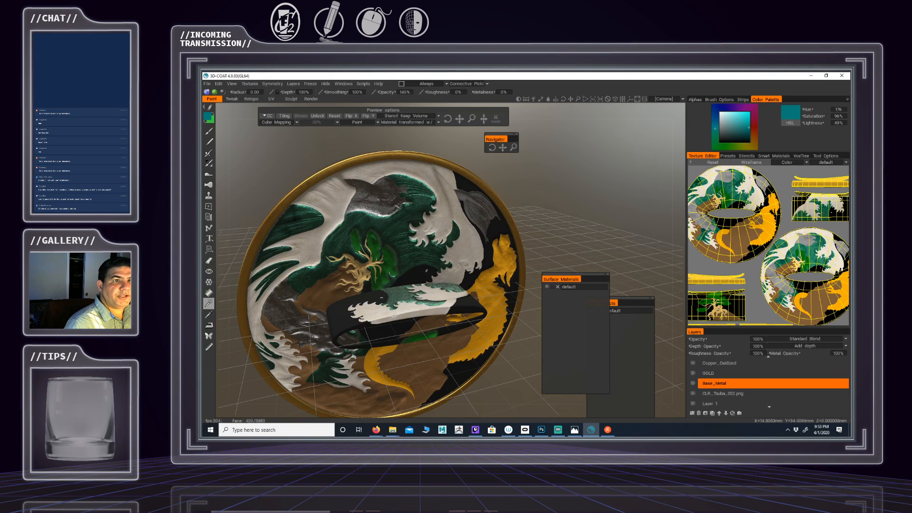
Select the metal_dark smart material from the metals folder and fill the whole Base_Metal layer with it
{"action": "left_click", "coordinate": [728, 156]}
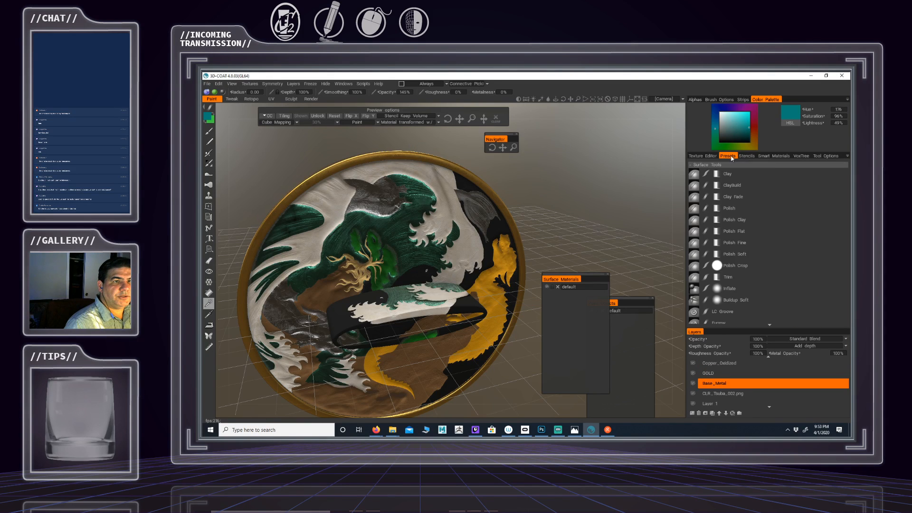
{"action": "left_click", "coordinate": [774, 156]}
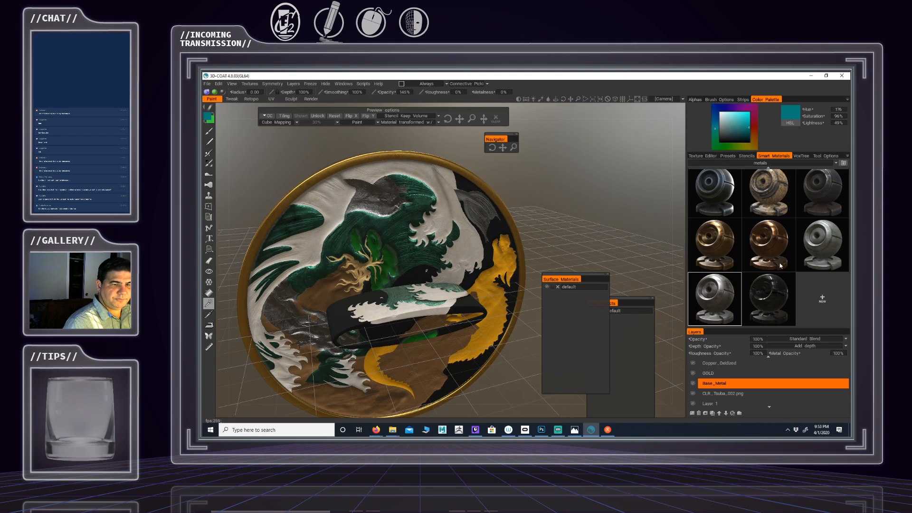
{"action": "scroll", "coordinate": [780, 265], "scroll_direction": "up", "scroll_amount": 2}
{"action": "mouse_move", "coordinate": [779, 253]}
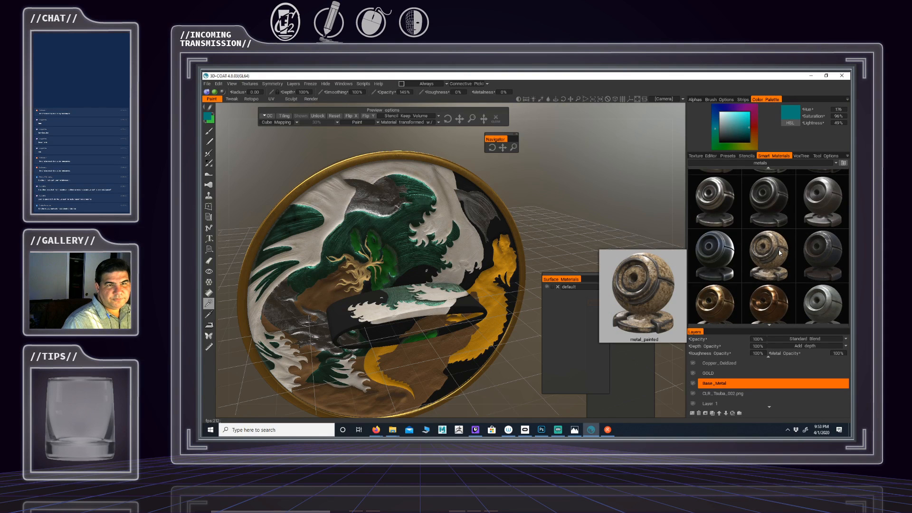
{"action": "scroll", "coordinate": [779, 252], "scroll_direction": "up", "scroll_amount": 1}
{"action": "scroll", "coordinate": [775, 243], "scroll_direction": "up", "scroll_amount": 2}
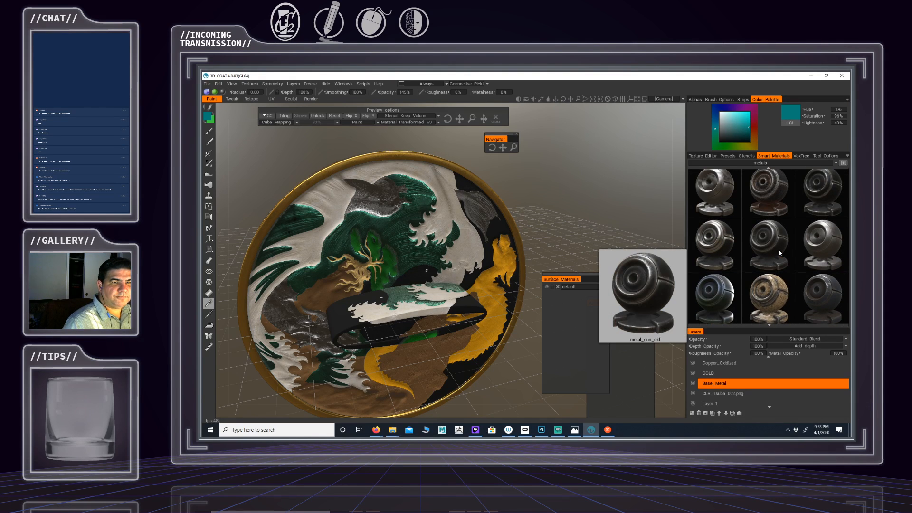
{"action": "mouse_move", "coordinate": [713, 216]}
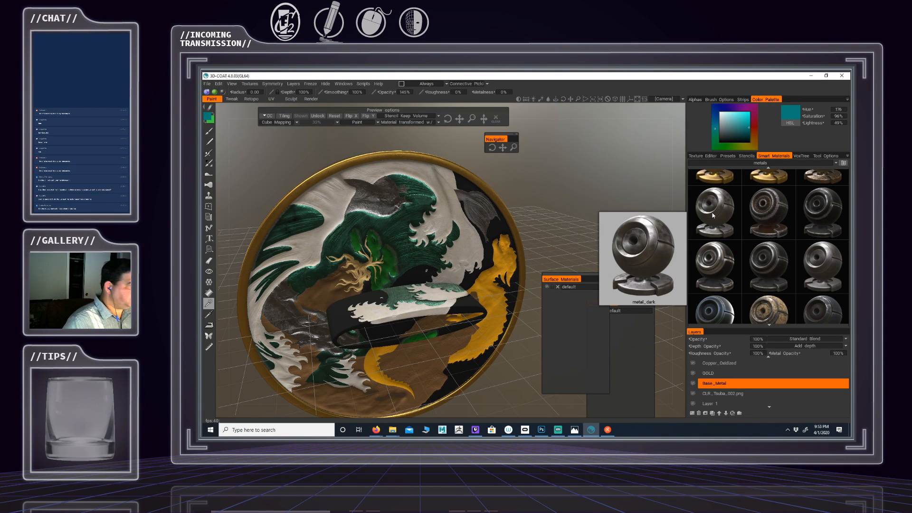
{"action": "left_click", "coordinate": [713, 215]}
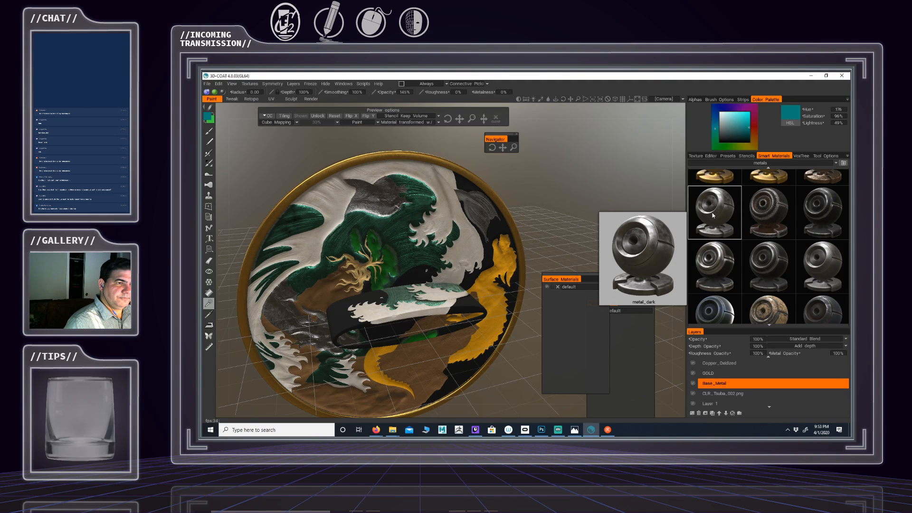
{"action": "right_click", "coordinate": [713, 215]}
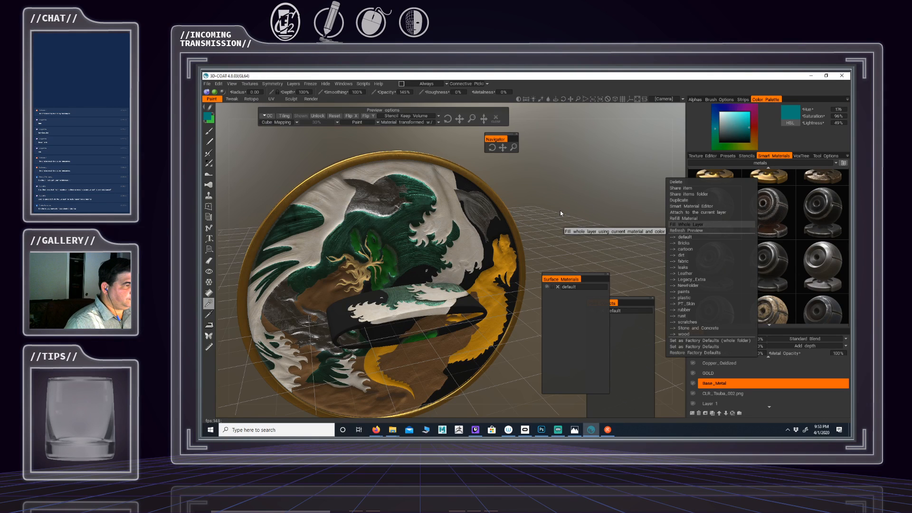
{"action": "left_click", "coordinate": [685, 228]}
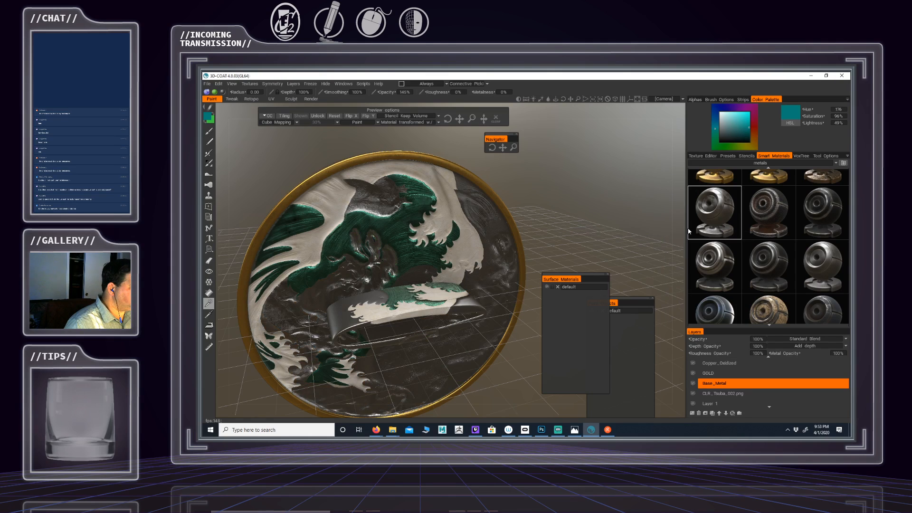
Hide the Base_Metal layer and enlarge the layer list so that all layers fit in it
{"action": "mouse_move", "coordinate": [446, 259]}
{"action": "left_mouse_down", "text": "alt"}
{"action": "mouse_move", "coordinate": [468, 255]}
{"action": "mouse_move", "coordinate": [394, 250]}
{"action": "mouse_move", "coordinate": [446, 266]}
{"action": "mouse_move", "coordinate": [443, 231]}
{"action": "mouse_move", "coordinate": [441, 260]}
{"action": "left_mouse_up", "text": "alt"}
{"action": "scroll", "coordinate": [725, 381], "scroll_direction": "up", "scroll_amount": 1}
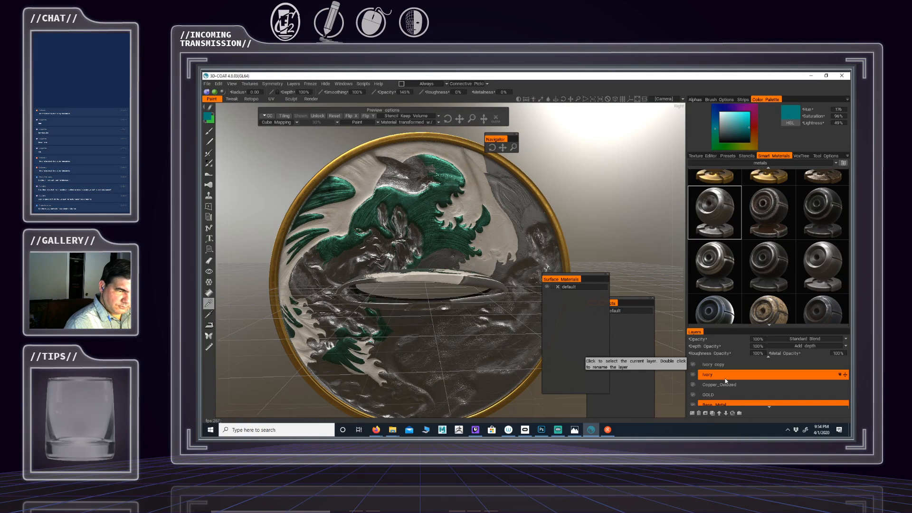
{"action": "scroll", "coordinate": [725, 380], "scroll_direction": "up", "scroll_amount": 3}
{"action": "scroll", "coordinate": [725, 378], "scroll_direction": "down", "scroll_amount": 3}
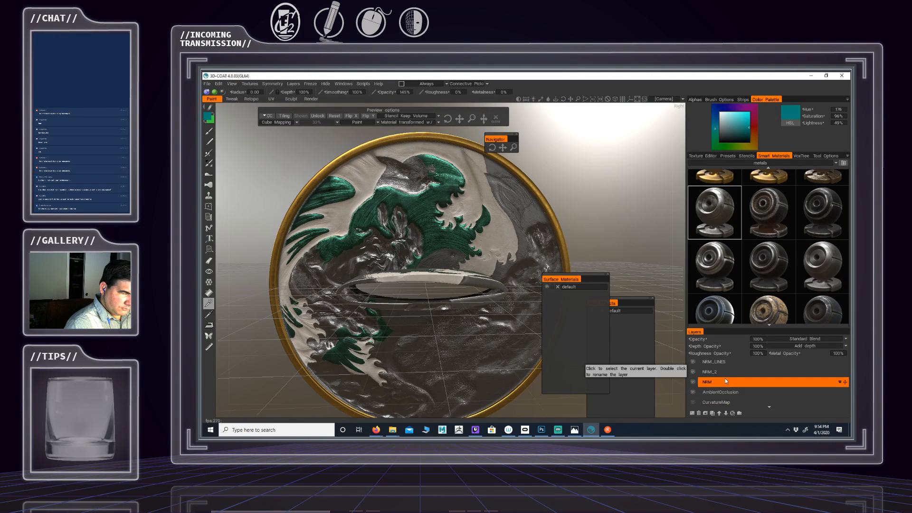
{"action": "left_click", "coordinate": [741, 396]}
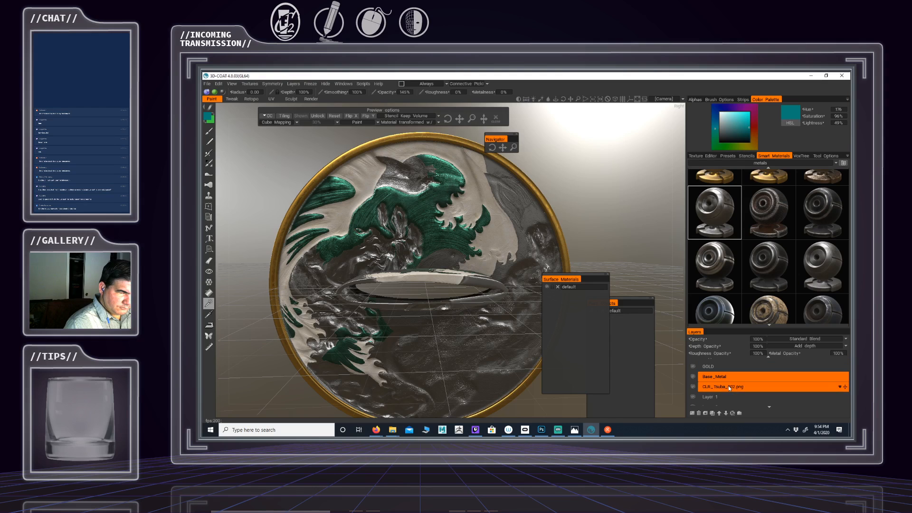
{"action": "left_click", "coordinate": [692, 377]}
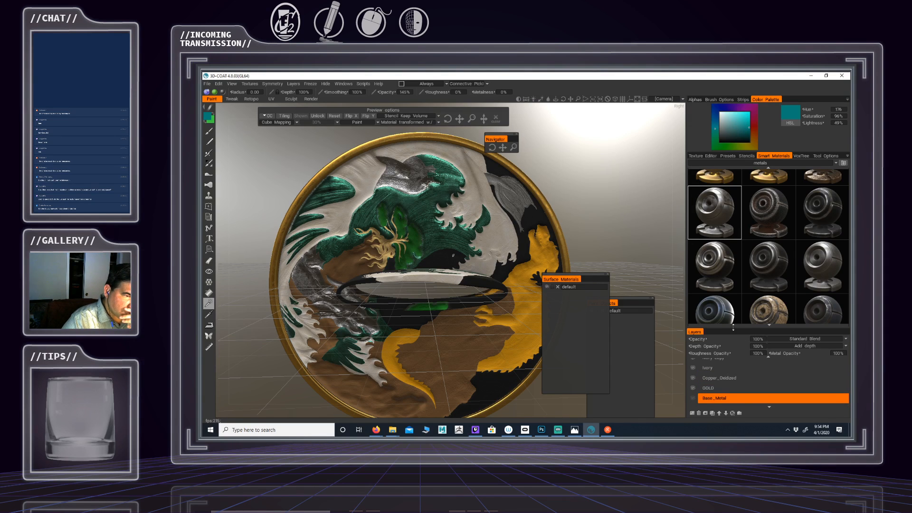
{"action": "left_click_drag", "start_coordinate": [735, 329], "coordinate": [738, 221]}
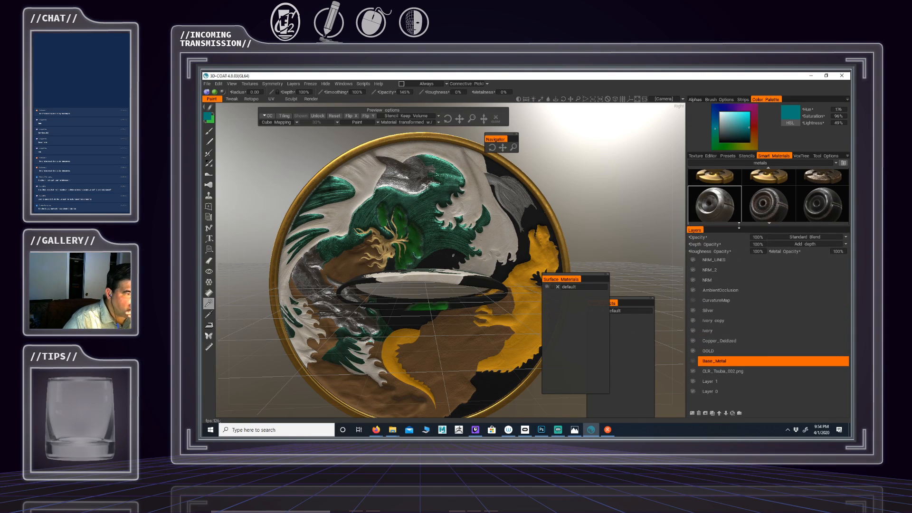
{"action": "left_click", "coordinate": [704, 312]}
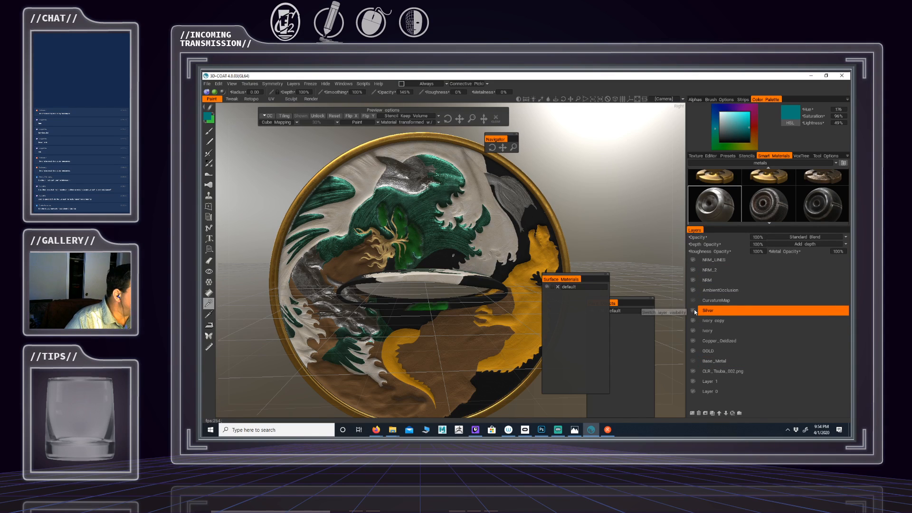
{"action": "left_click", "coordinate": [693, 311]}
{"action": "left_click", "coordinate": [695, 311]}
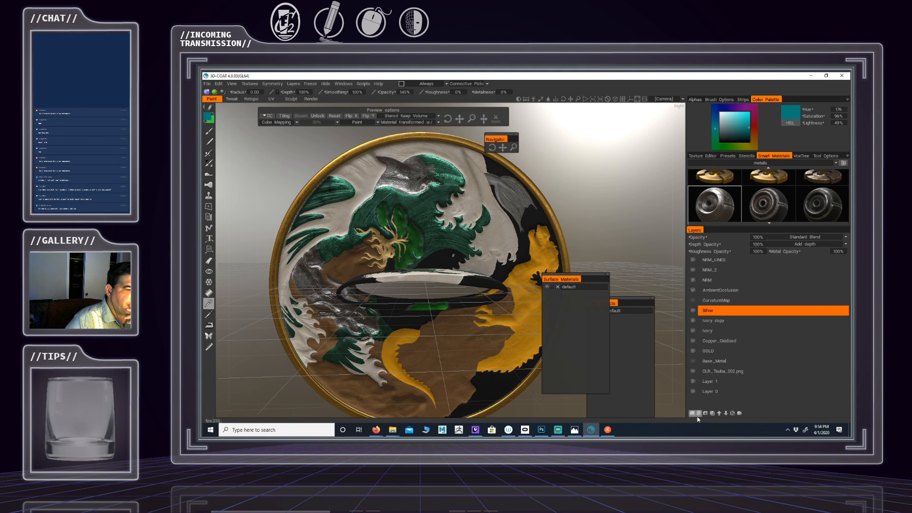
{"action": "left_click", "coordinate": [711, 413]}
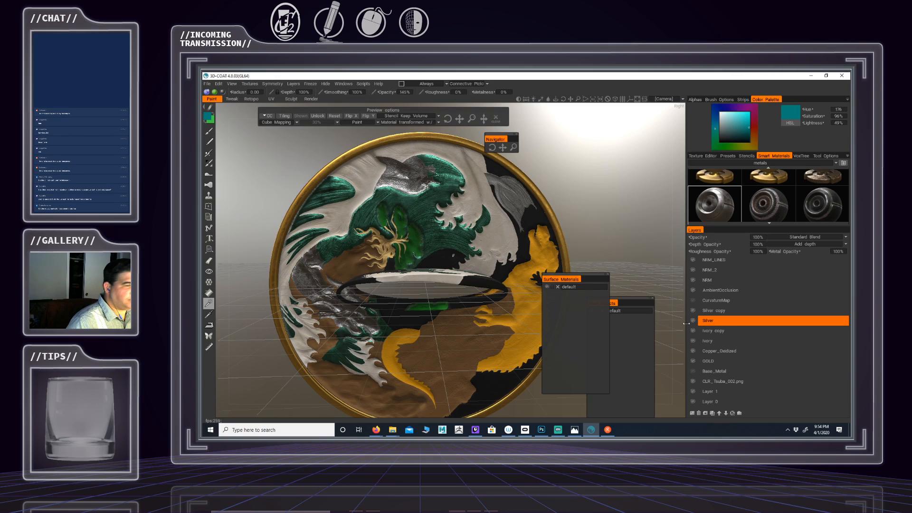
{"action": "double_click", "coordinate": [714, 311]}
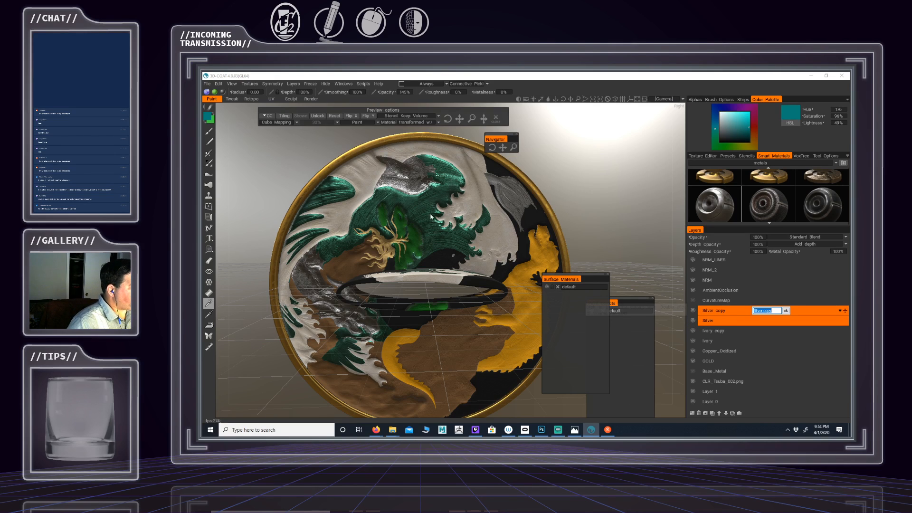
{"action": "left_click_drag", "start_coordinate": [431, 217], "coordinate": [470, 195], "text": "alt"}
{"action": "left_click", "coordinate": [711, 393]}
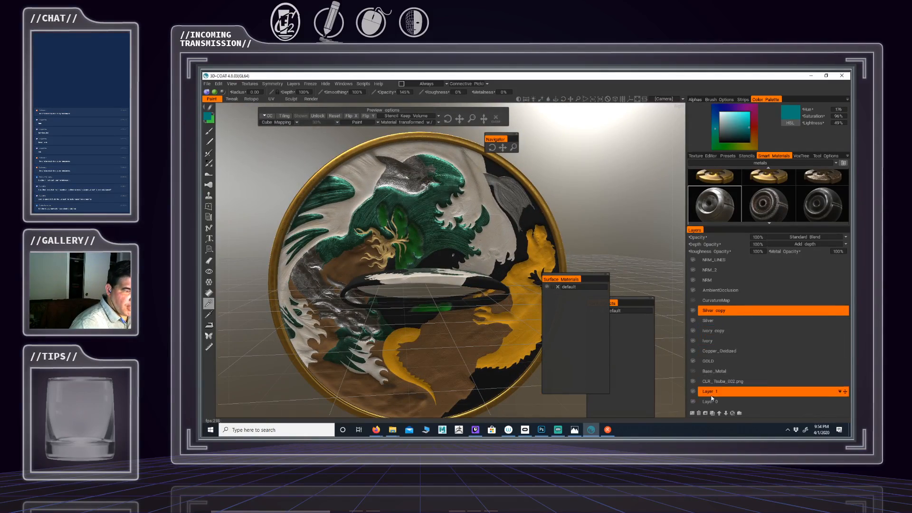
{"action": "left_click", "coordinate": [699, 414]}
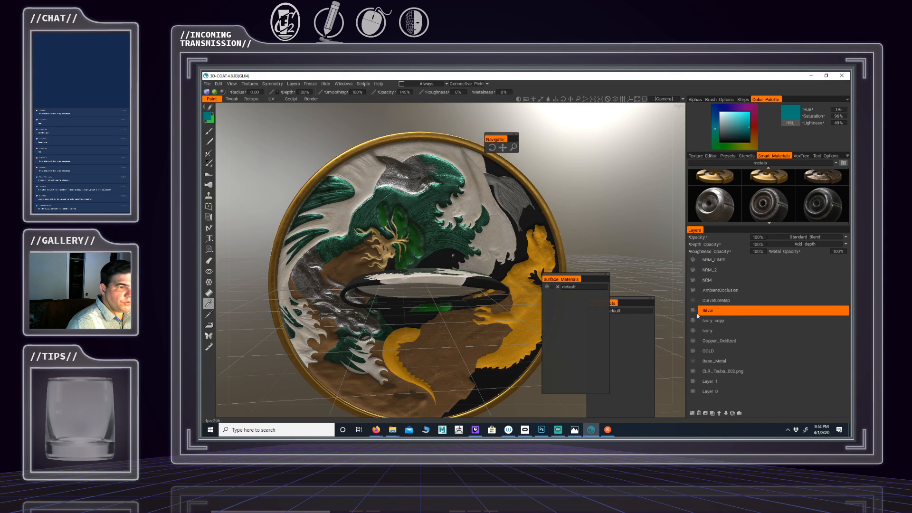
Show the Base_Metal layer again and set its roughness opacity to 50%
{"action": "left_click", "coordinate": [715, 362]}
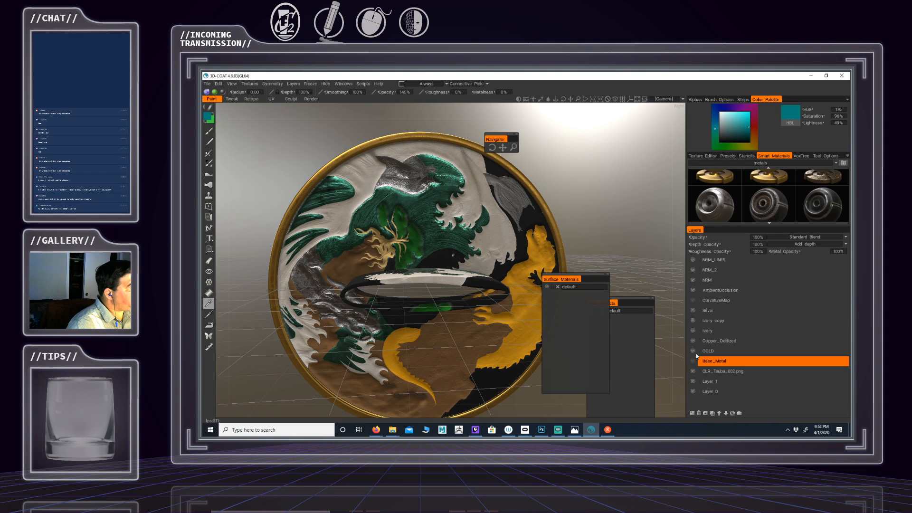
{"action": "left_click", "coordinate": [693, 361]}
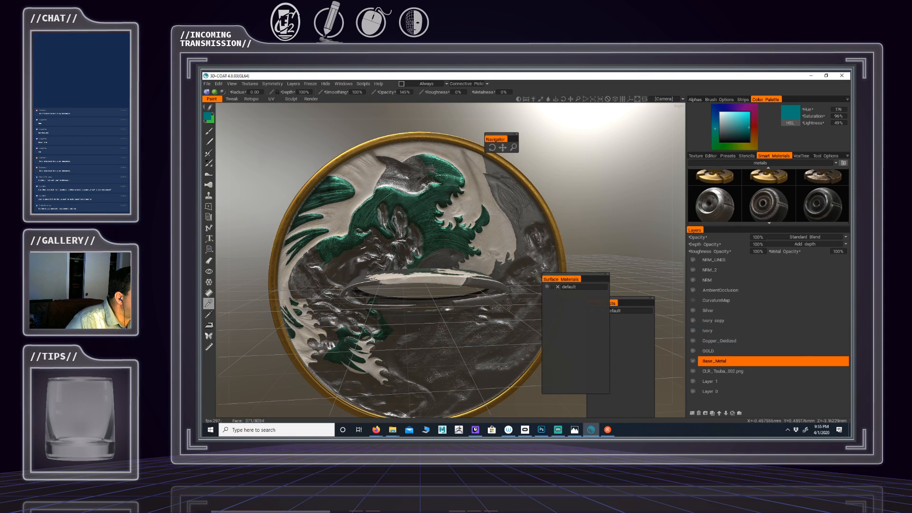
{"action": "left_click", "coordinate": [756, 251]}
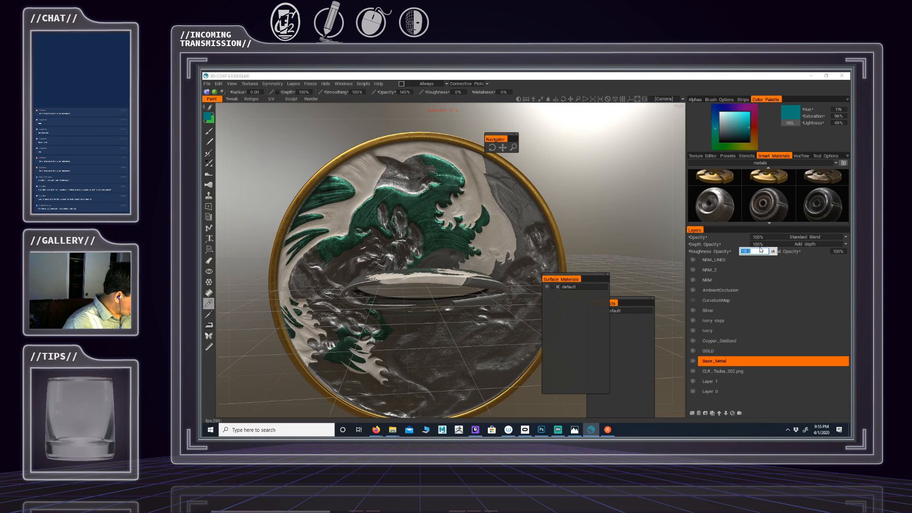
{"action": "type", "text": "50"}
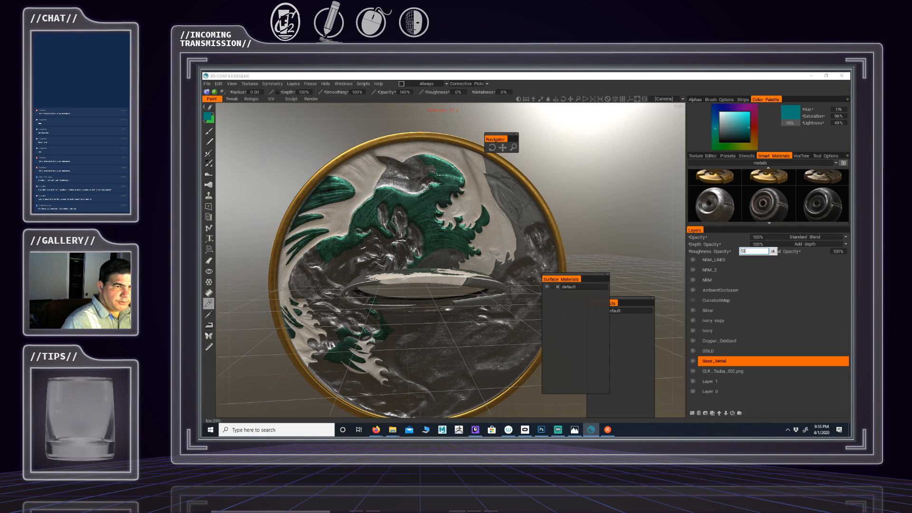
{"action": "key", "text": "Return"}
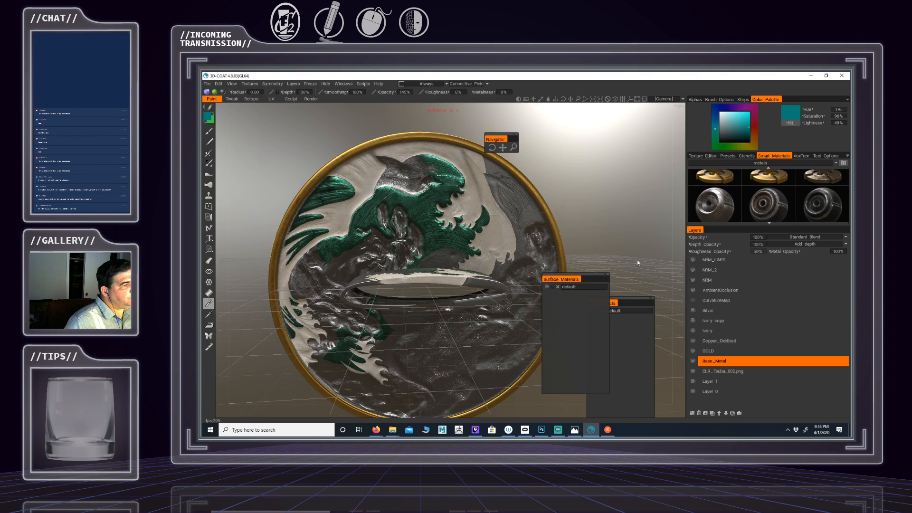
Set the Base_Metal layer's roughness opacity to 100% and check the guard's sheen from another angle
{"action": "left_click_drag", "start_coordinate": [576, 246], "coordinate": [479, 193]}
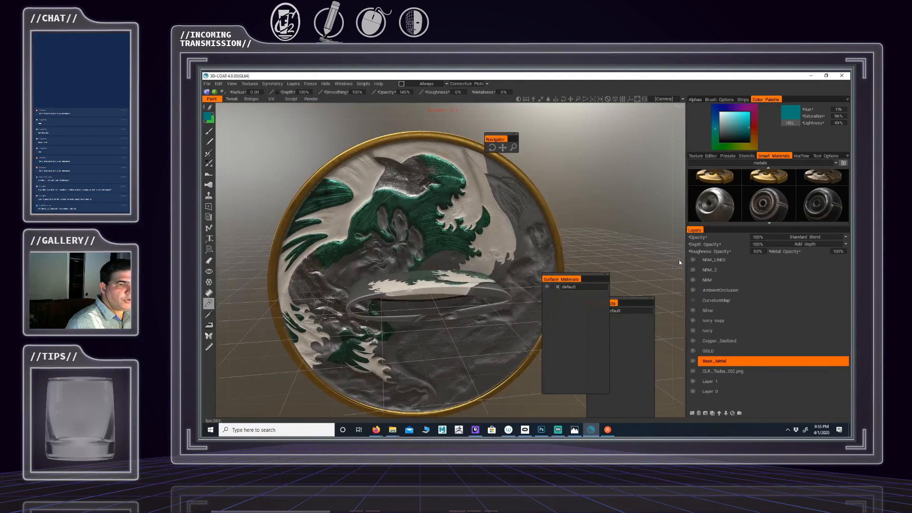
{"action": "left_click", "coordinate": [755, 251]}
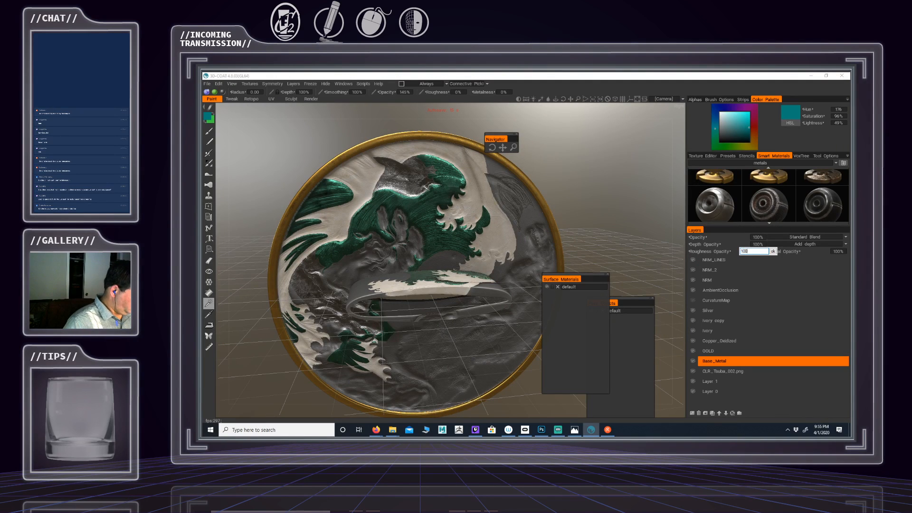
{"action": "key", "text": "Return"}
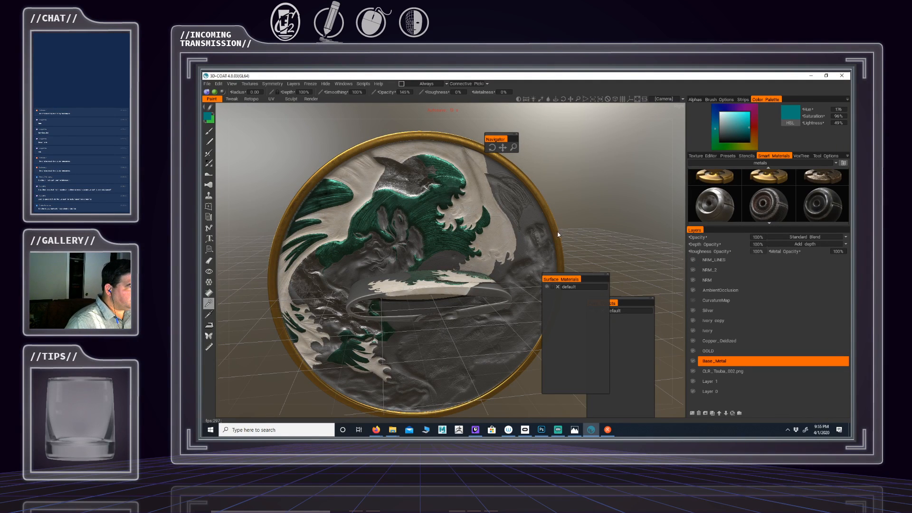
{"action": "left_click_drag", "start_coordinate": [537, 250], "coordinate": [512, 243]}
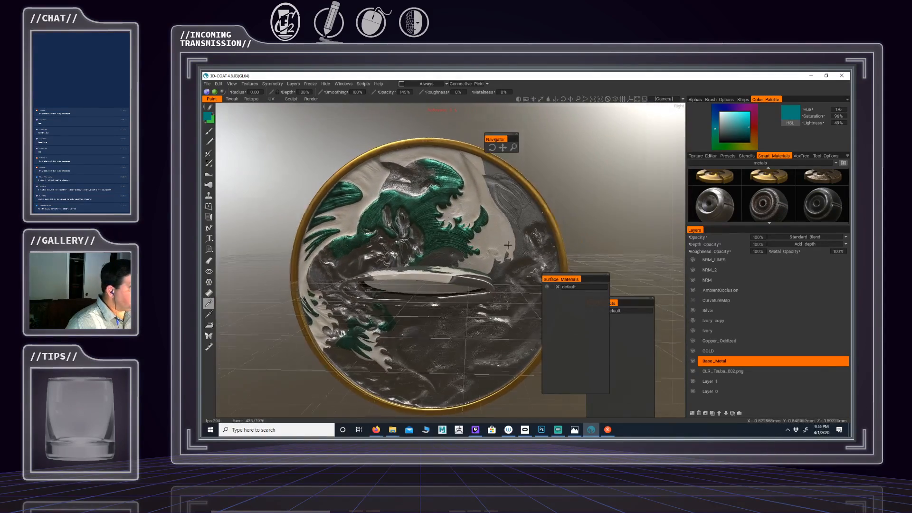
Raise the Base_Metal layer's roughness opacity well above 100% and save the scene
{"action": "left_click", "coordinate": [758, 251]}
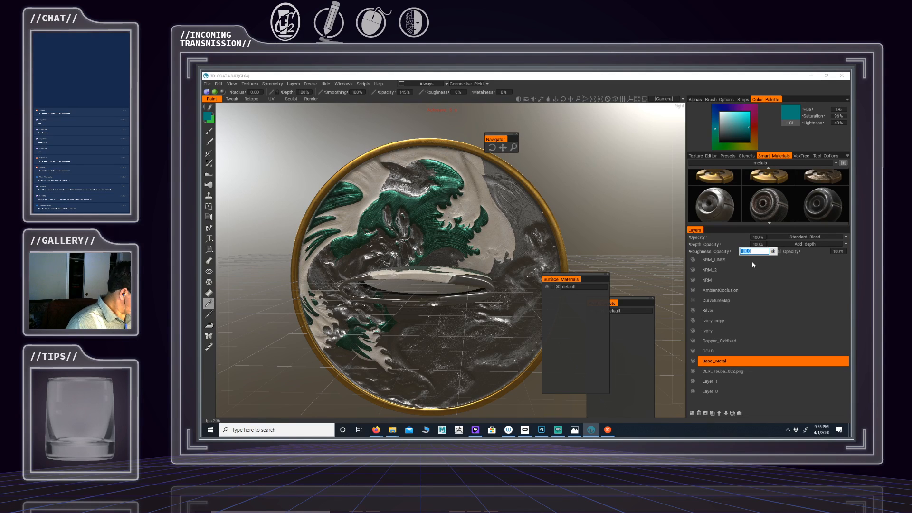
{"action": "key", "text": "Return"}
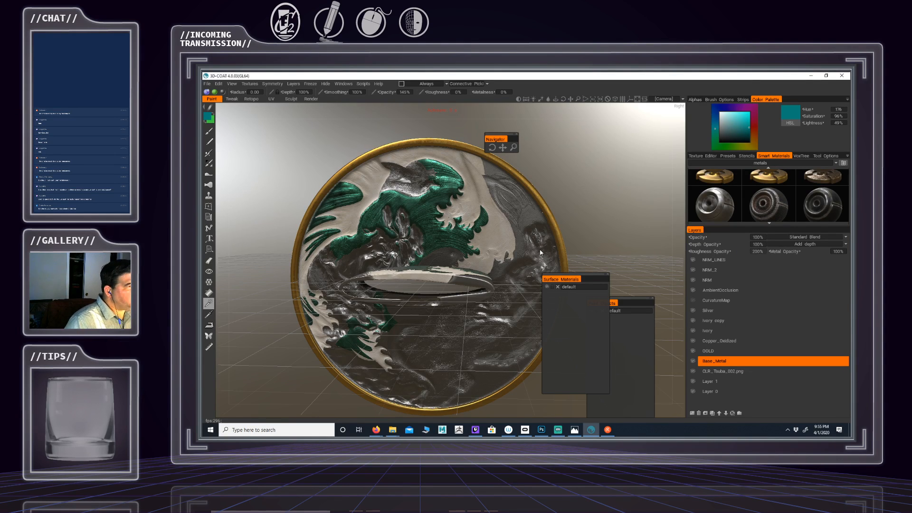
{"action": "key", "text": "ctrl+s"}
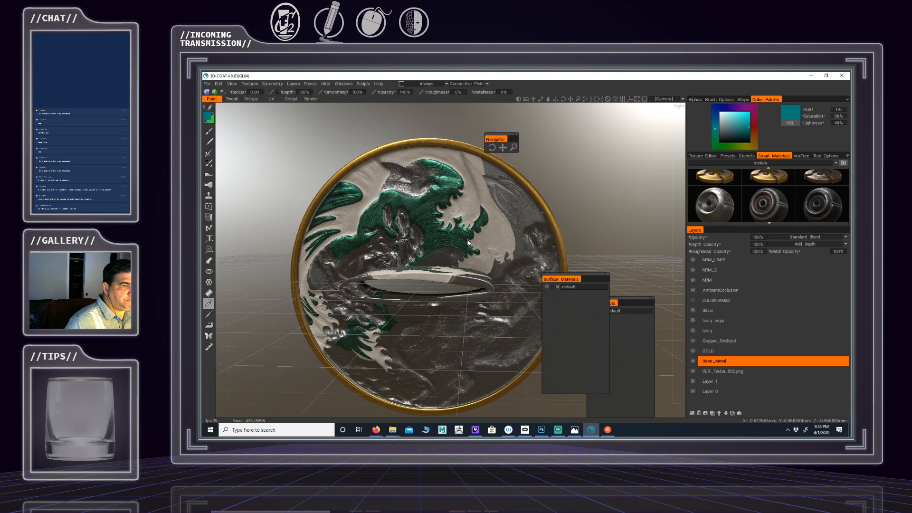
{"action": "left_click_drag", "start_coordinate": [468, 239], "coordinate": [440, 230], "text": "alt"}
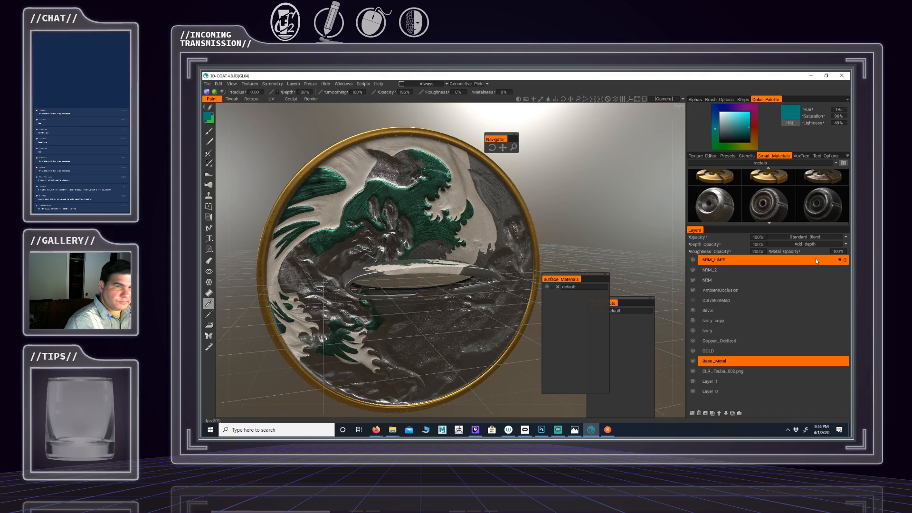
Return the Base_Metal layer's roughness opacity to 100% and set its layer opacity to 50%
{"action": "left_click", "coordinate": [759, 251]}
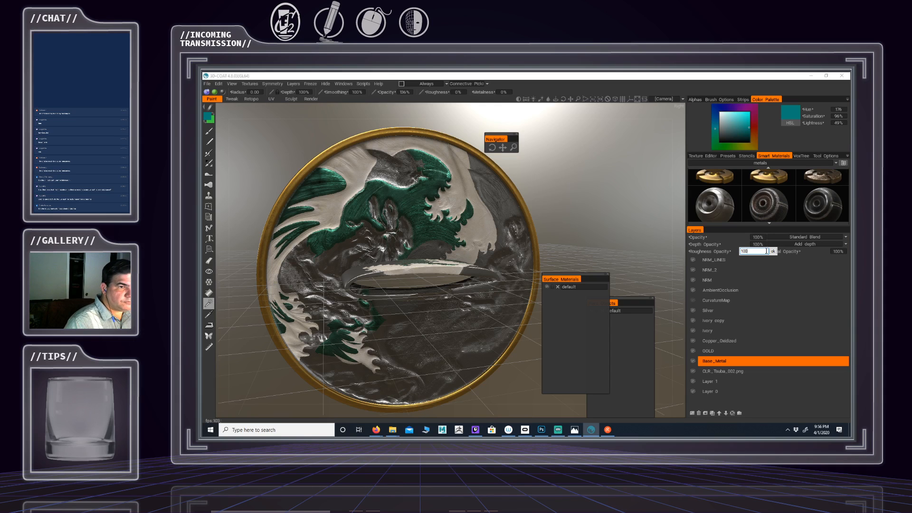
{"action": "key", "text": "Return"}
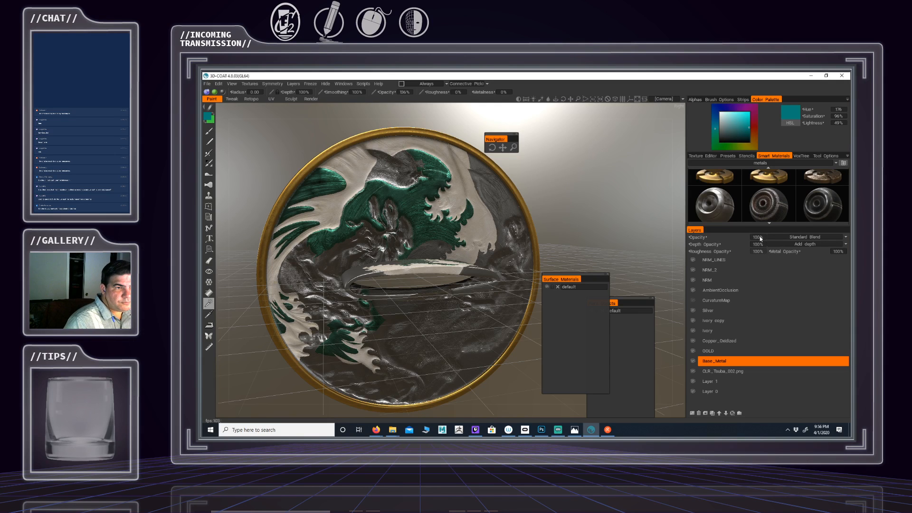
{"action": "left_click", "coordinate": [755, 237]}
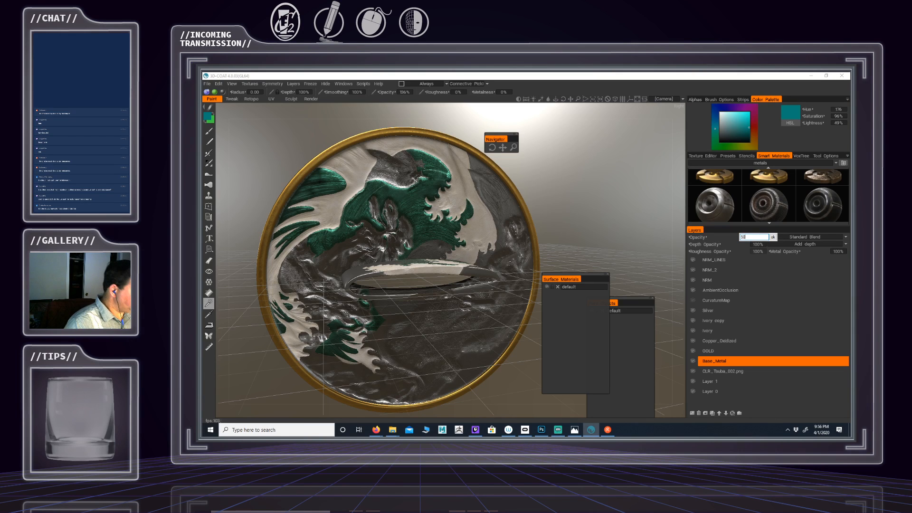
{"action": "key", "text": "Return"}
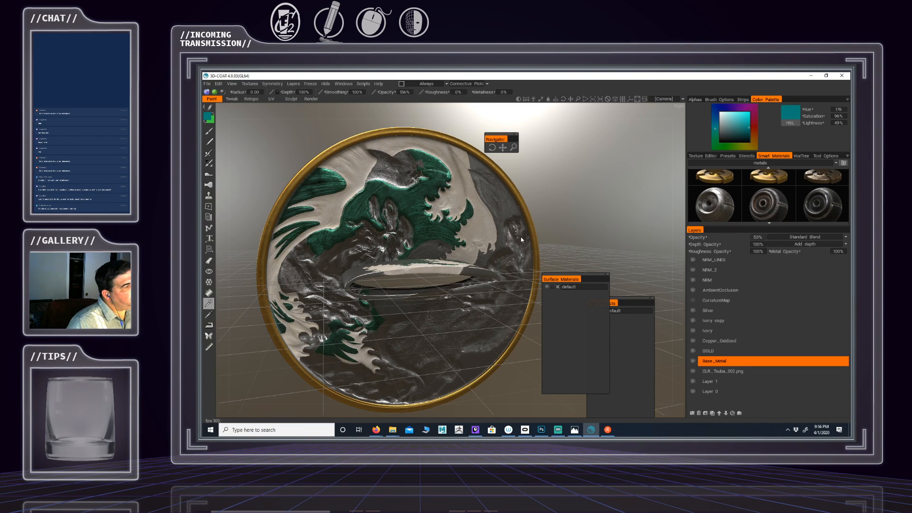
Hide the CLR_Tsuba_002.png colour layer beneath Base_Metal
{"action": "mouse_move", "coordinate": [526, 243]}
{"action": "left_mouse_down", "text": "alt"}
{"action": "mouse_move", "coordinate": [460, 215]}
{"action": "mouse_move", "coordinate": [449, 244]}
{"action": "mouse_move", "coordinate": [385, 284]}
{"action": "mouse_move", "coordinate": [408, 266]}
{"action": "mouse_move", "coordinate": [424, 276]}
{"action": "left_mouse_up", "text": "alt"}
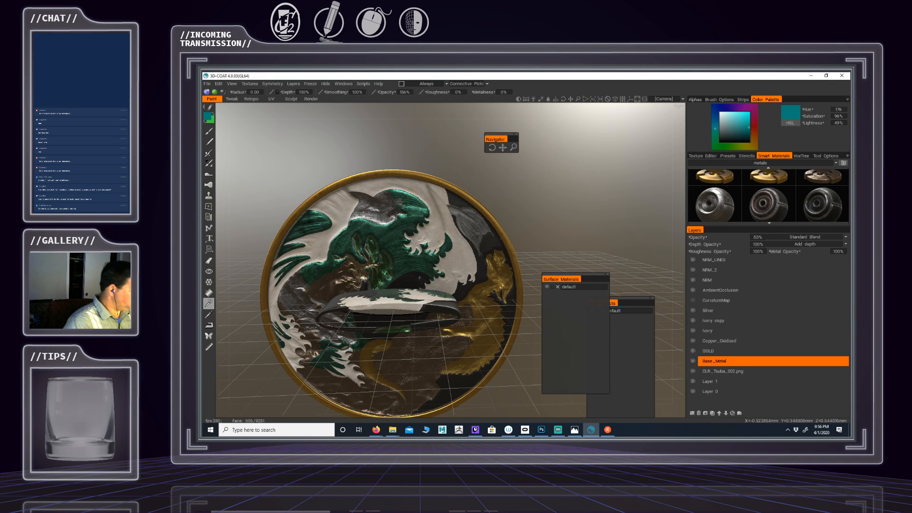
{"action": "left_click_drag", "start_coordinate": [374, 281], "coordinate": [393, 287], "text": "alt"}
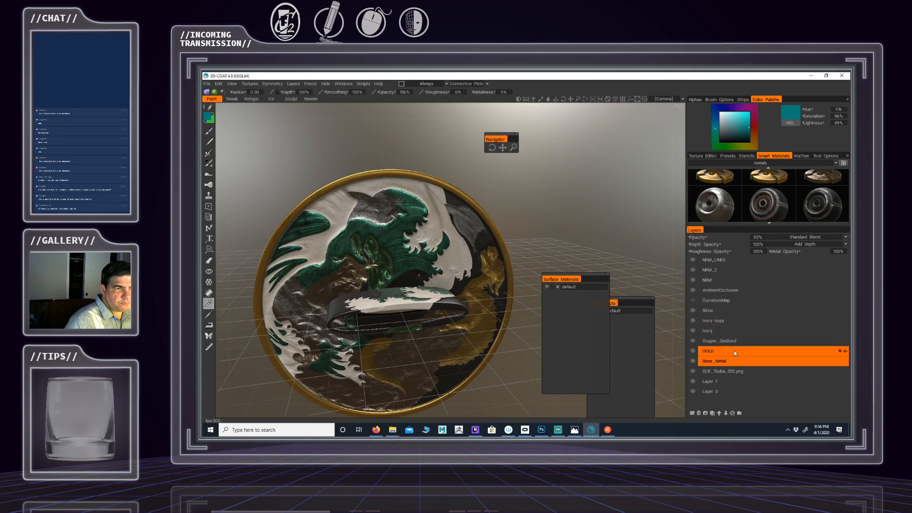
{"action": "left_click", "coordinate": [705, 372], "text": "shift"}
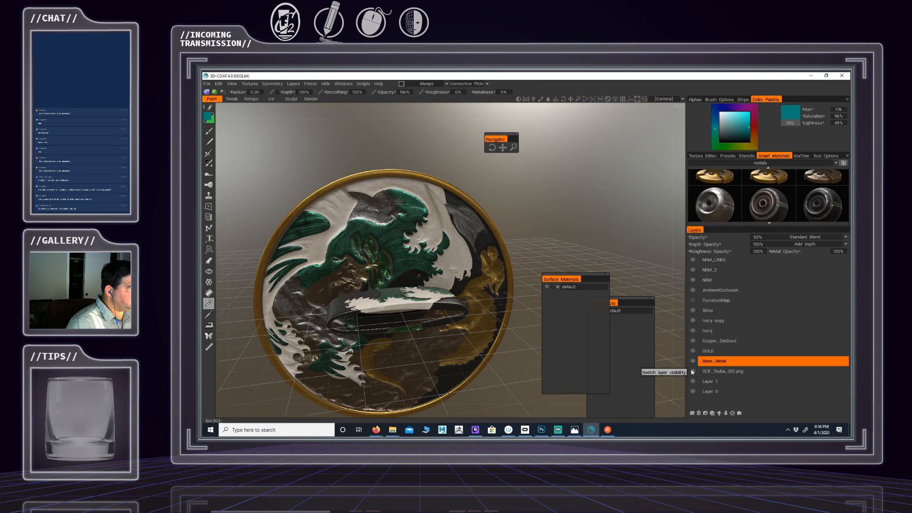
{"action": "left_click", "coordinate": [693, 372]}
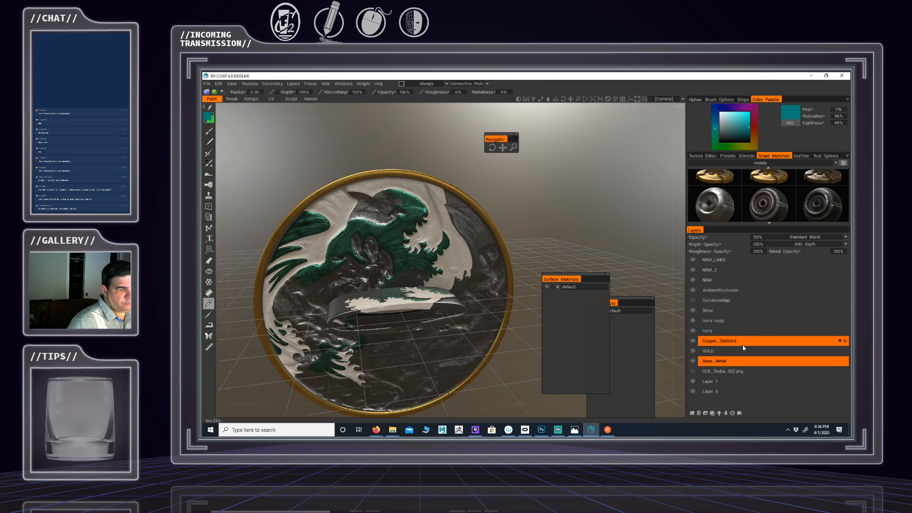
Select the Copper_Oxidized layer and set its opacity to 50%, keeping its name
{"action": "double_click", "coordinate": [715, 341]}
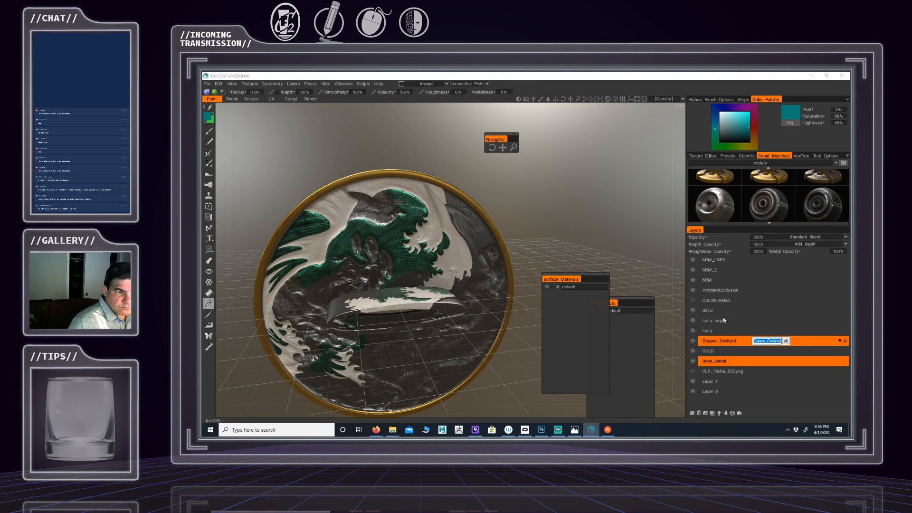
{"action": "key", "text": "Return"}
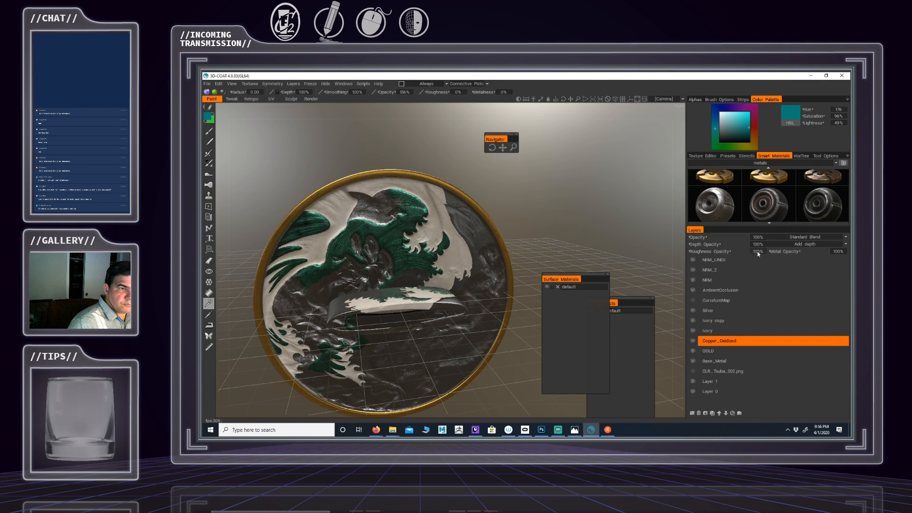
{"action": "left_click", "coordinate": [757, 237]}
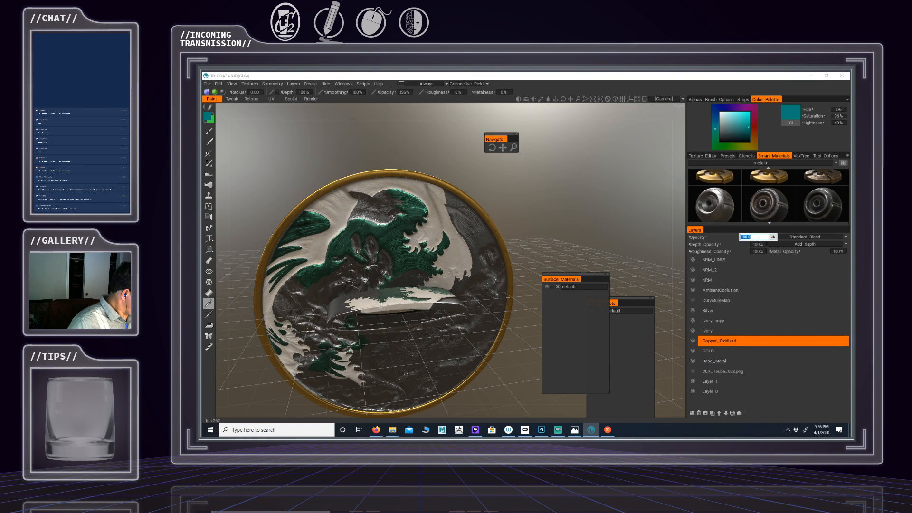
{"action": "type", "text": "50"}
{"action": "key", "text": "Return"}
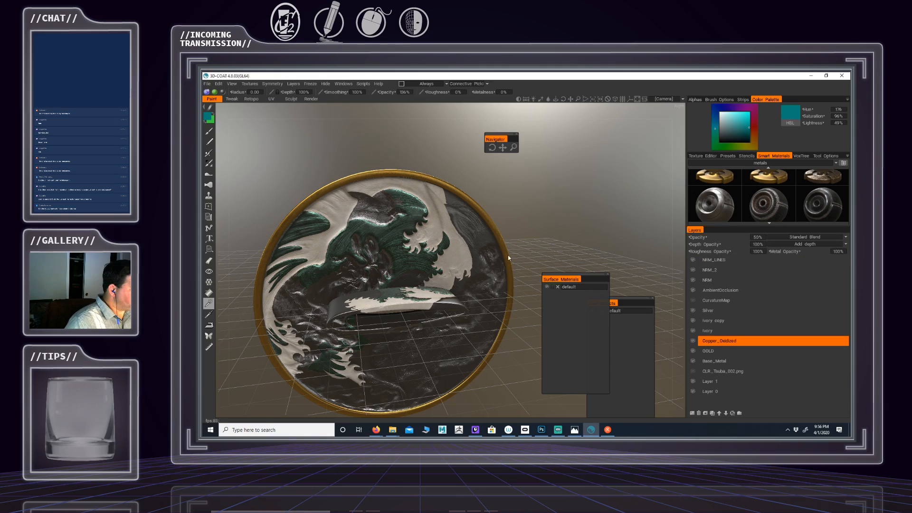
{"action": "left_click_drag", "start_coordinate": [415, 223], "coordinate": [371, 249], "text": "alt"}
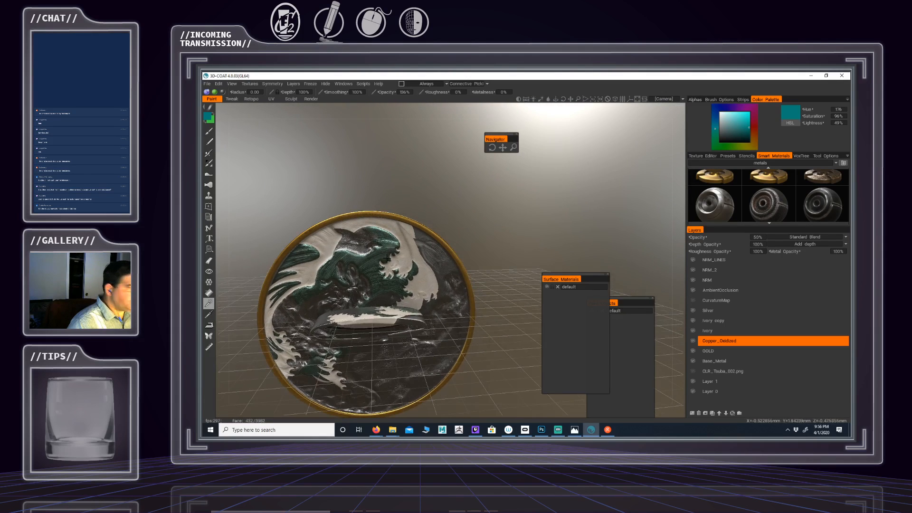
Set the Copper_Oxidized layer's opacity back to 100% and examine the green waves from several angles and distances
{"action": "left_click", "coordinate": [761, 237]}
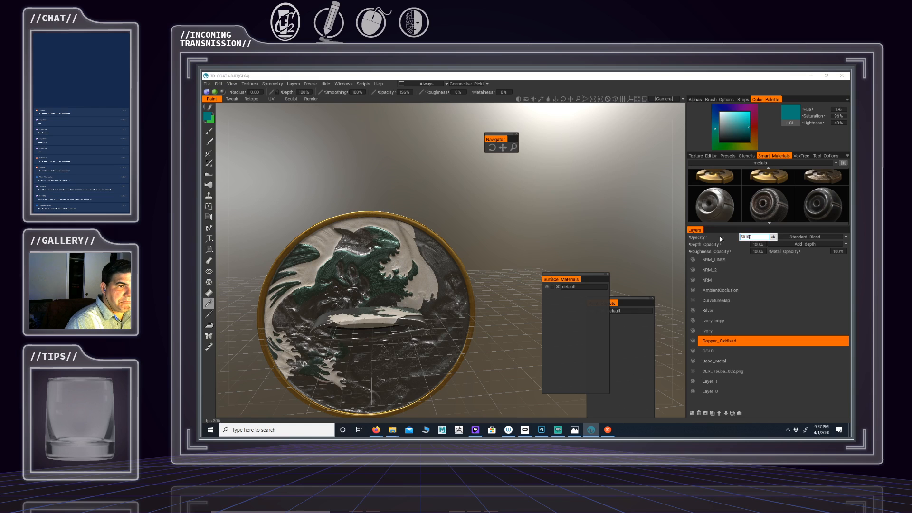
{"action": "key", "text": "Return"}
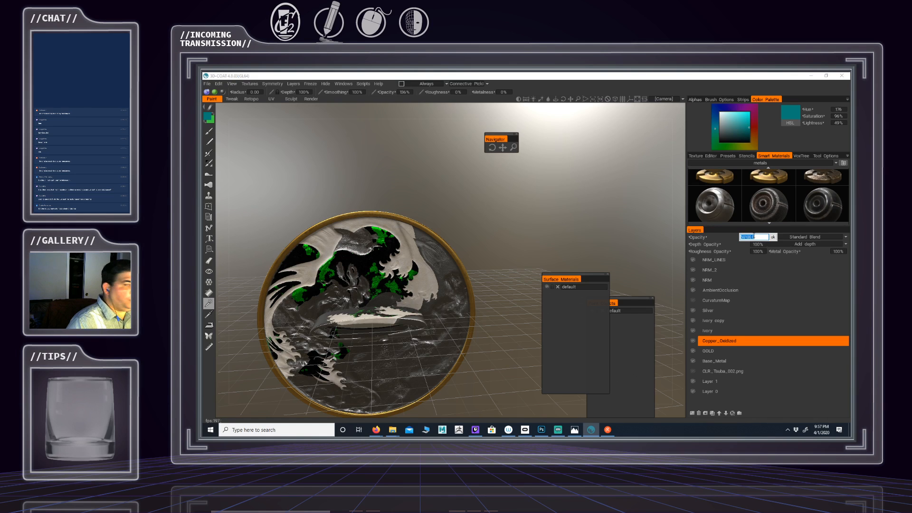
{"action": "type", "text": "1"}
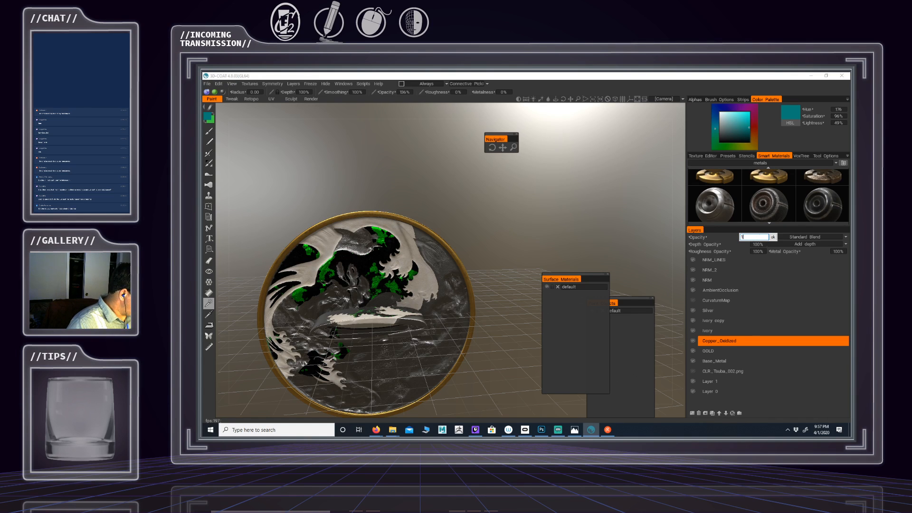
{"action": "type", "text": "00"}
{"action": "key", "text": "Return"}
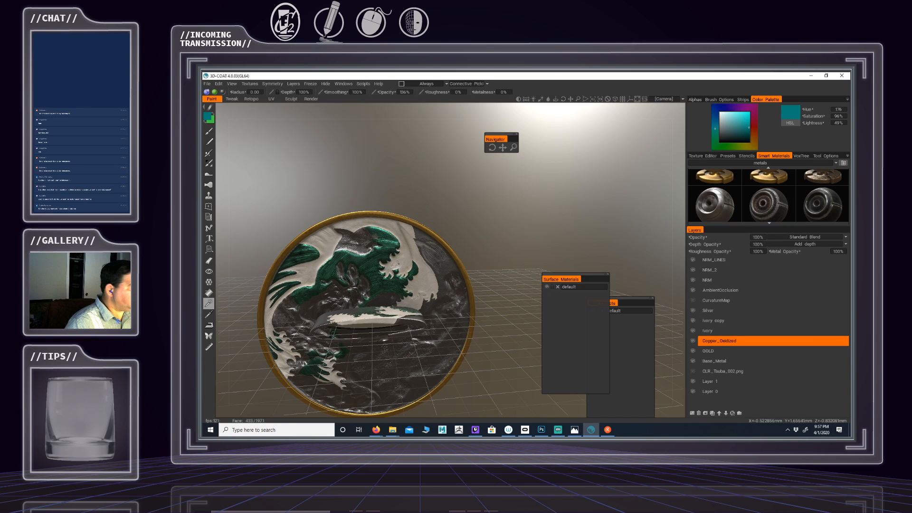
{"action": "left_click_drag", "start_coordinate": [424, 303], "coordinate": [374, 281], "text": "alt"}
{"action": "middle_click_drag", "start_coordinate": [374, 281], "coordinate": [410, 290], "text": "alt"}
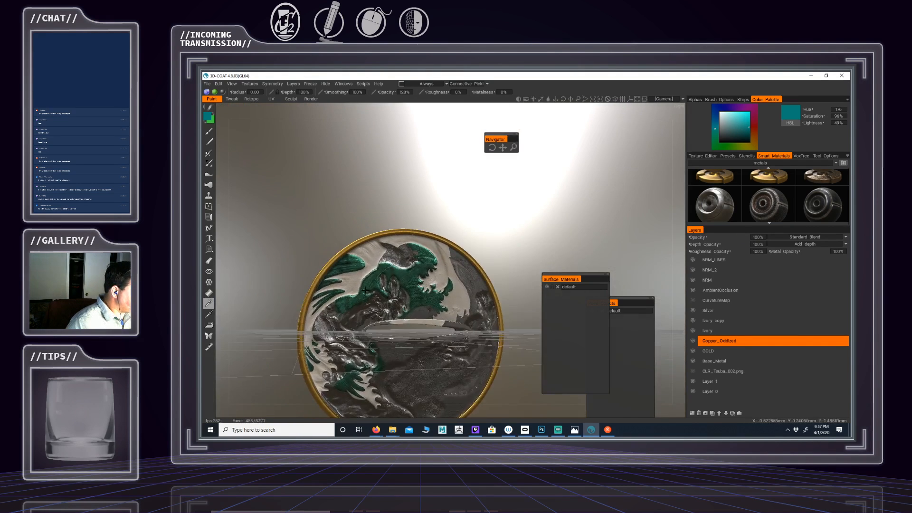
{"action": "left_click_drag", "start_coordinate": [409, 290], "coordinate": [534, 328], "text": "alt"}
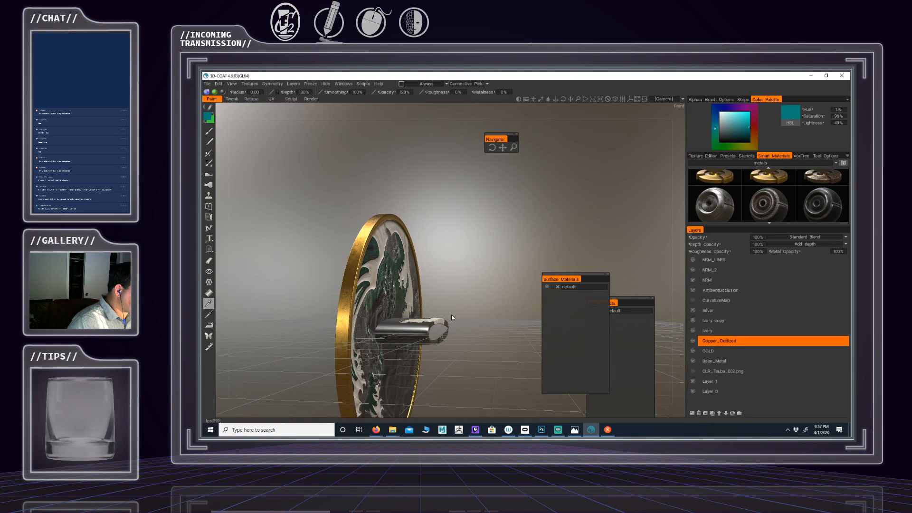
{"action": "left_click_drag", "start_coordinate": [452, 314], "coordinate": [406, 318], "text": "alt"}
{"action": "right_click_drag", "start_coordinate": [406, 318], "coordinate": [456, 325], "text": "alt"}
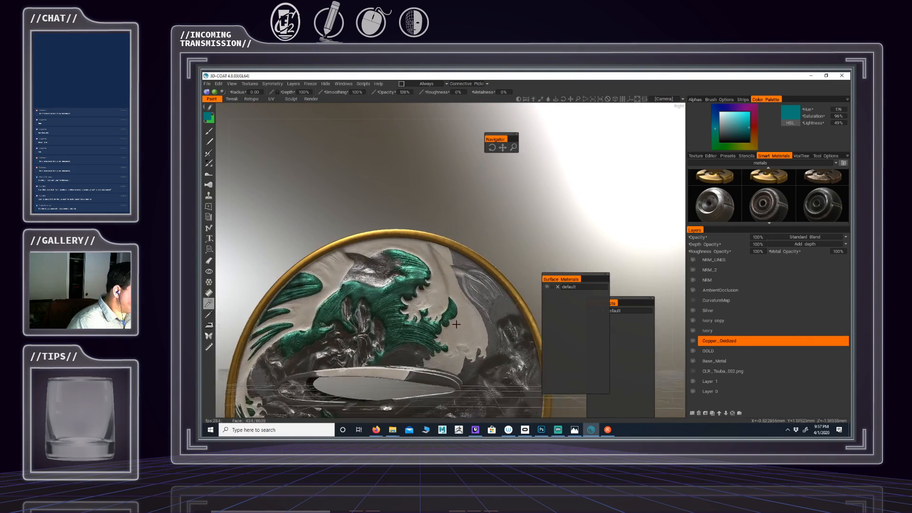
{"action": "left_click_drag", "start_coordinate": [456, 324], "coordinate": [510, 312], "text": "alt"}
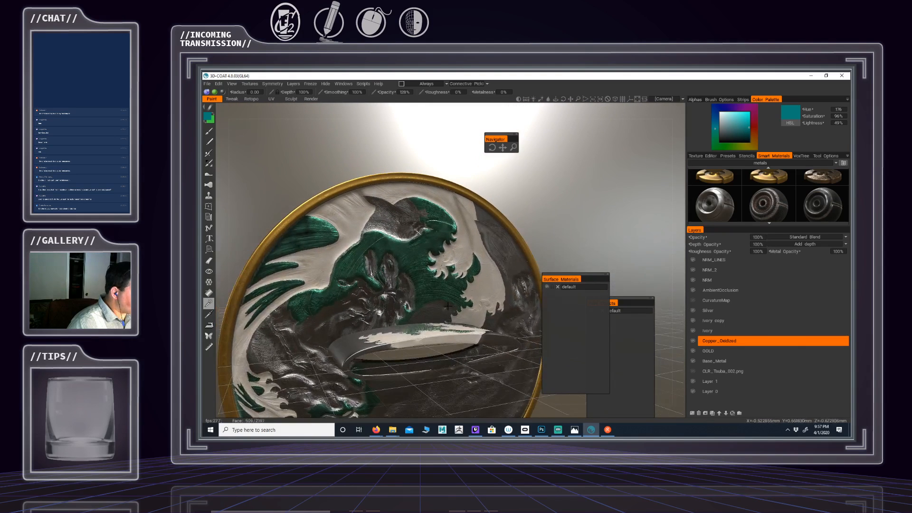
Reduce the Copper_Oxidized layer's opacity to 50% again and check the waves under different lighting angles
{"action": "left_click", "coordinate": [761, 237]}
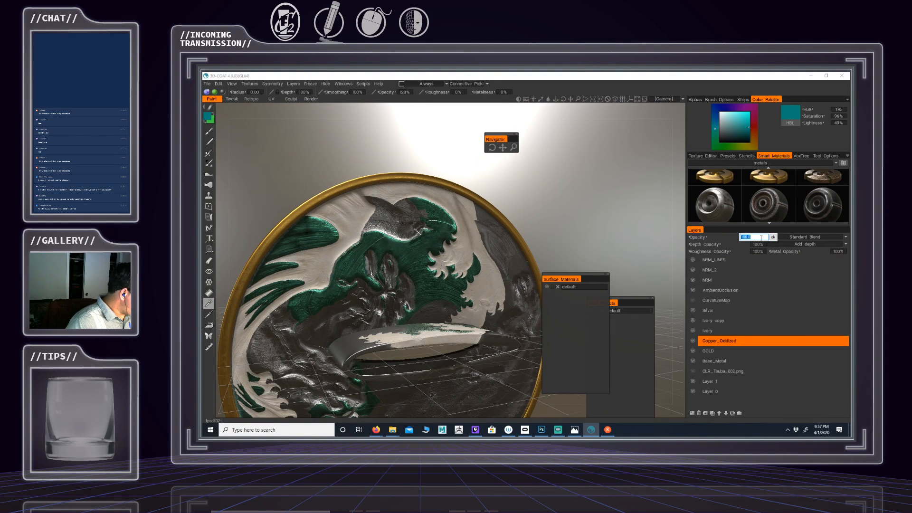
{"action": "type", "text": "50"}
{"action": "key", "text": "Return"}
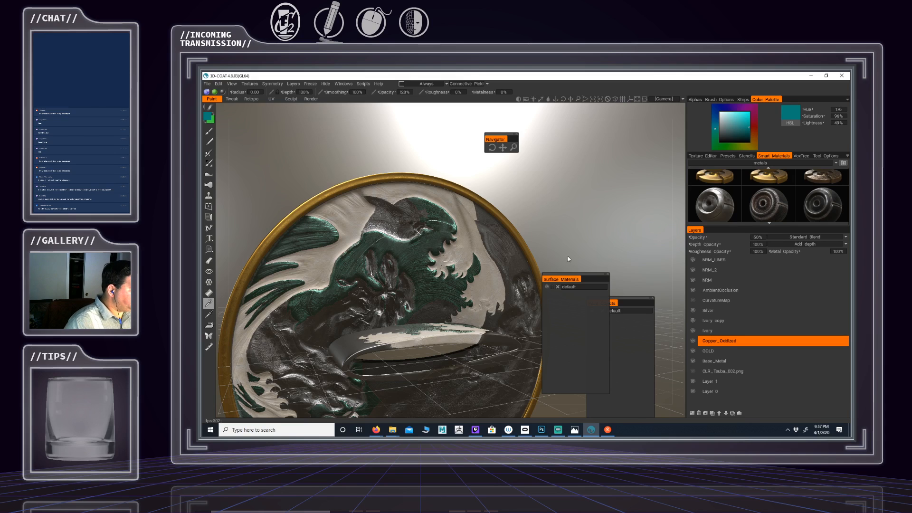
{"action": "left_click_drag", "start_coordinate": [443, 219], "coordinate": [374, 250], "text": "alt"}
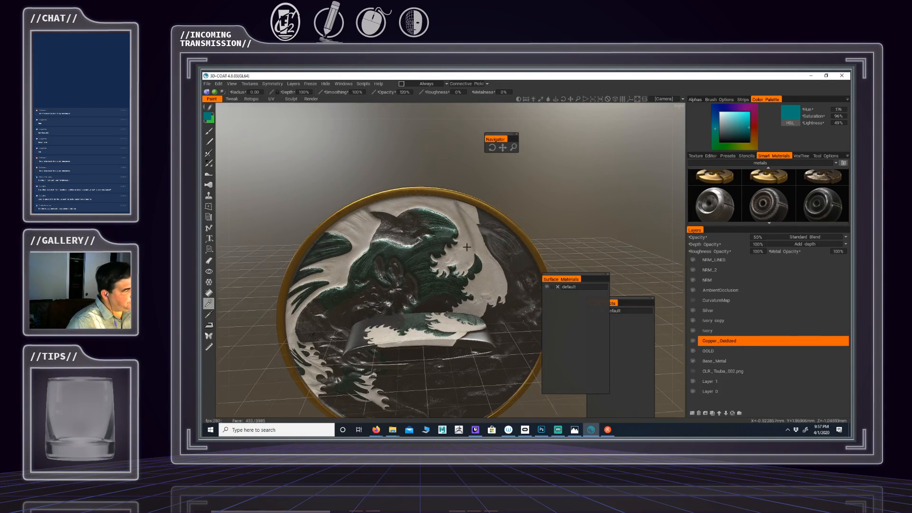
{"action": "left_click_drag", "start_coordinate": [467, 247], "coordinate": [427, 198], "text": "alt"}
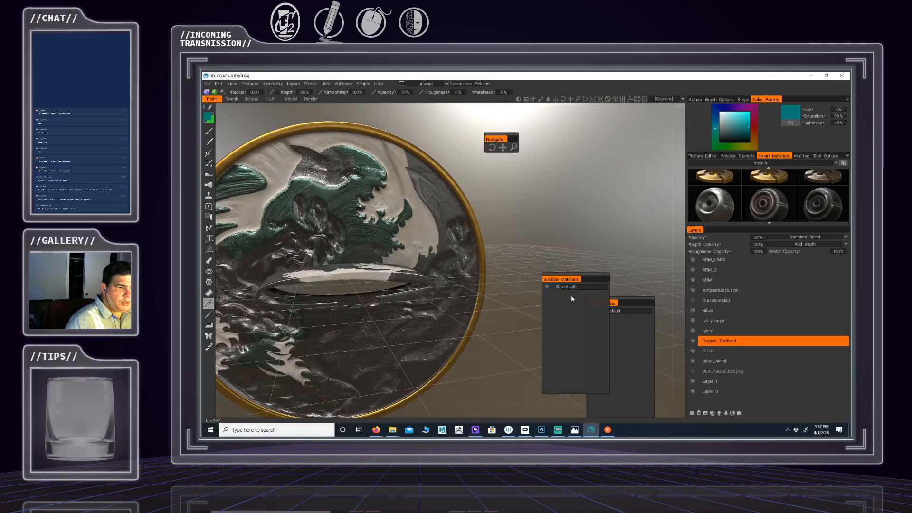
Select the Silver layer and set its roughness opacity to 200%
{"action": "left_click", "coordinate": [700, 310]}
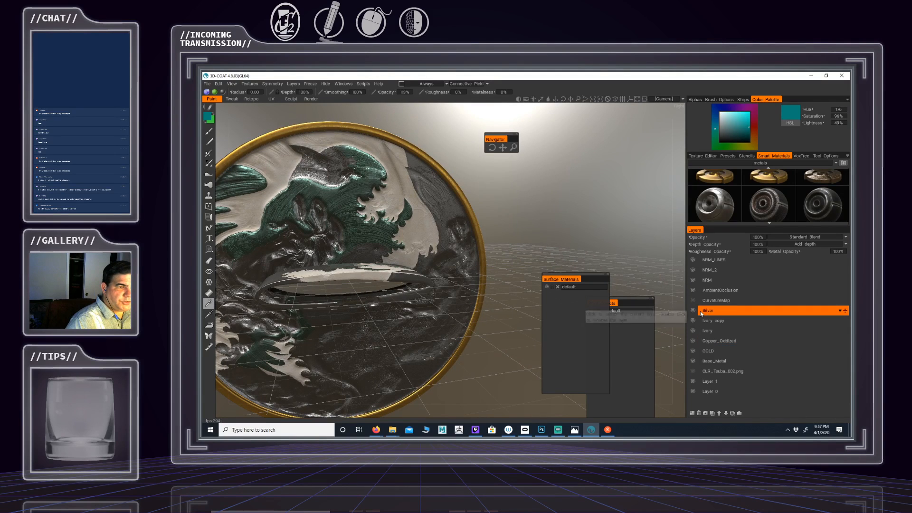
{"action": "left_click", "coordinate": [758, 251]}
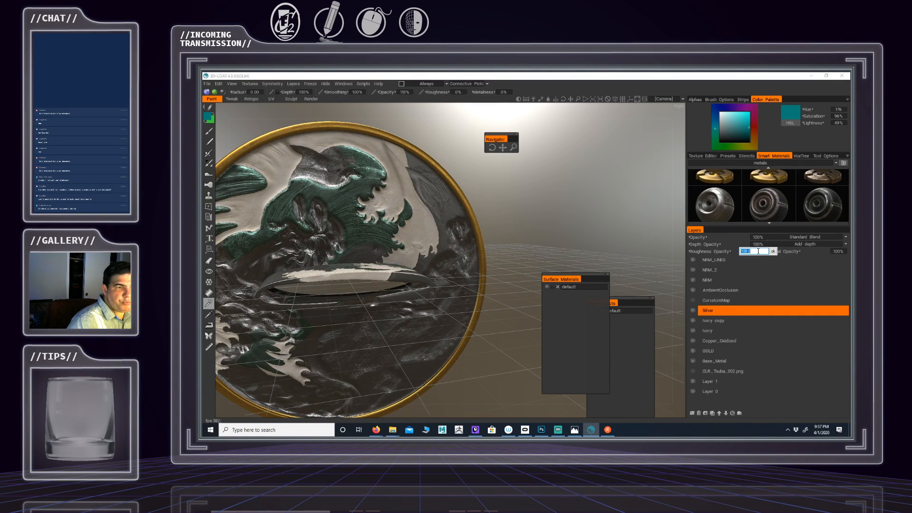
{"action": "type", "text": "200"}
{"action": "key", "text": "Return"}
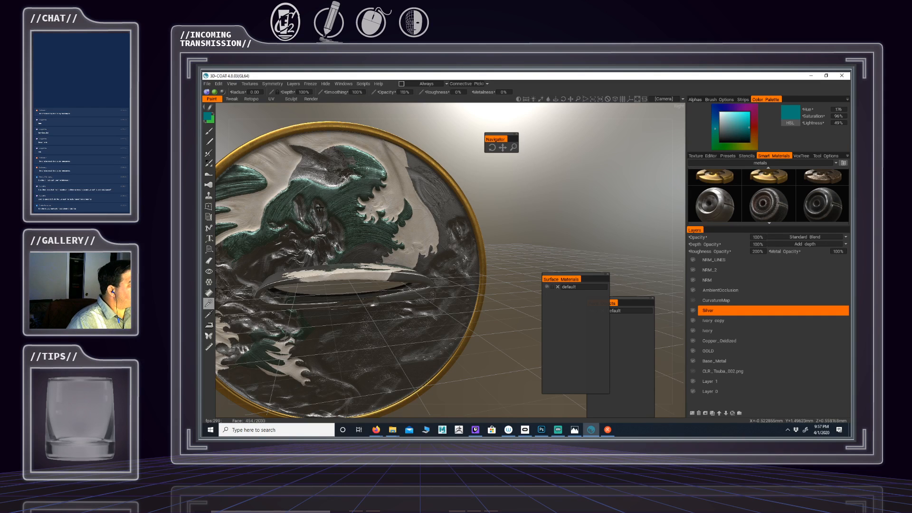
Examine the silver, green wave and gold areas of the guard from several angles, distances and lighting directions
{"action": "middle_click_drag", "start_coordinate": [323, 205], "coordinate": [427, 220], "text": "alt"}
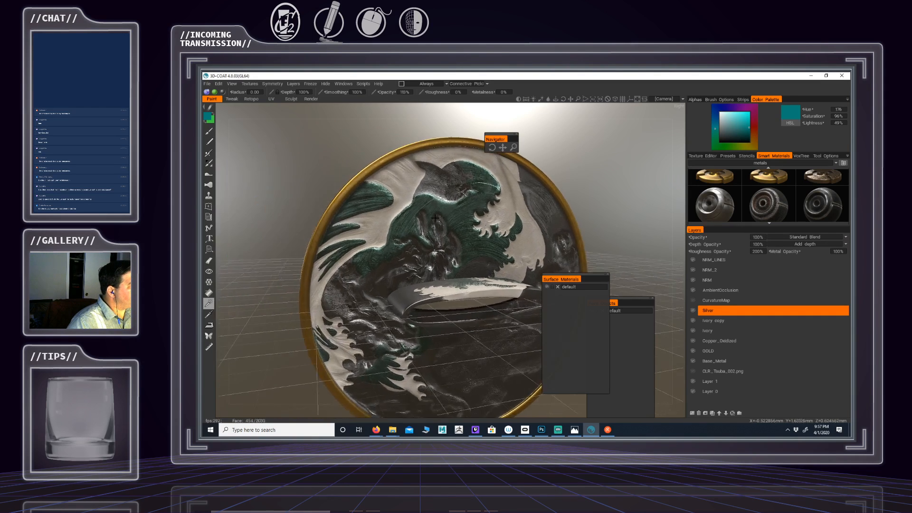
{"action": "left_click_drag", "start_coordinate": [427, 220], "coordinate": [445, 208], "text": "alt"}
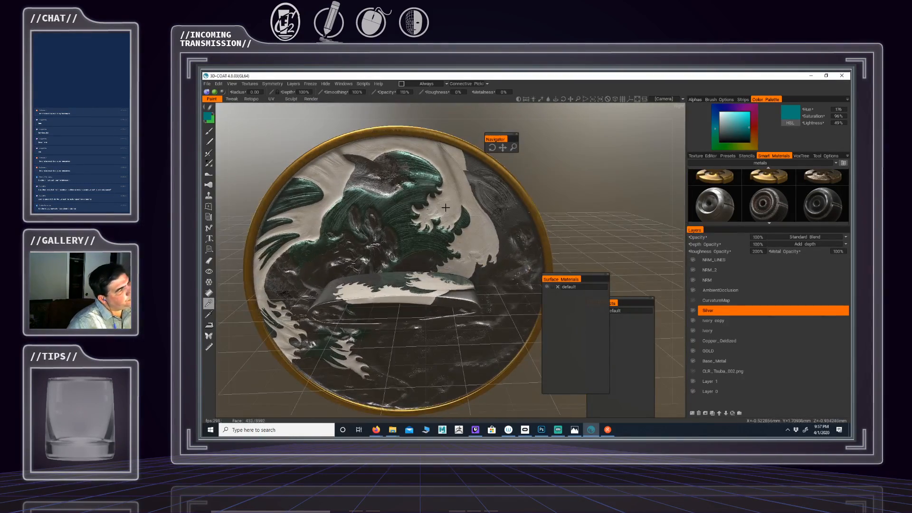
{"action": "right_click_drag", "start_coordinate": [427, 208], "coordinate": [387, 194], "text": "alt"}
{"action": "left_click_drag", "start_coordinate": [387, 194], "coordinate": [417, 194], "text": "alt"}
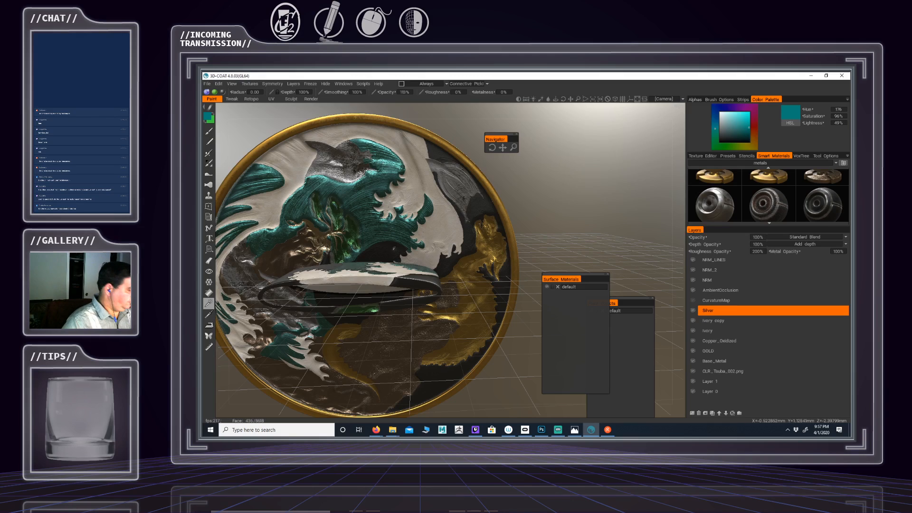
{"action": "left_click_drag", "start_coordinate": [478, 215], "coordinate": [381, 261], "text": "alt"}
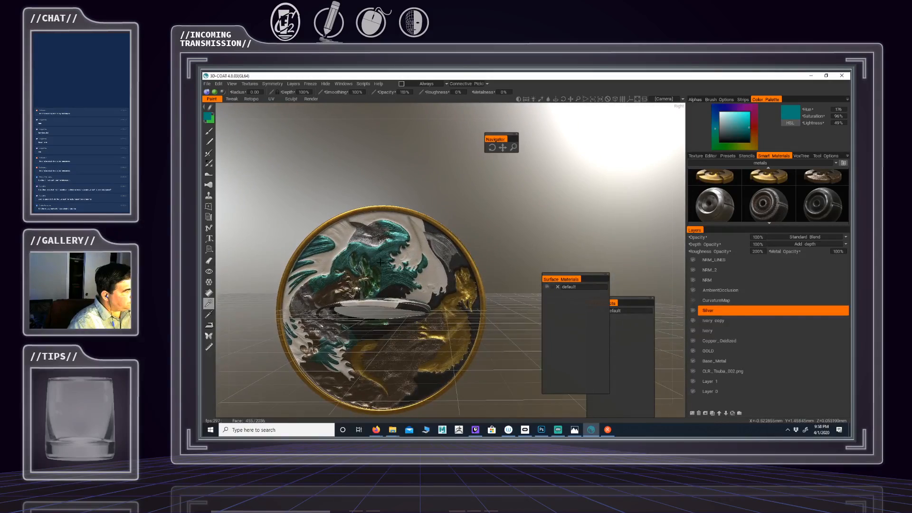
{"action": "right_click_drag", "start_coordinate": [380, 262], "coordinate": [418, 278], "text": "alt"}
{"action": "middle_click_drag", "start_coordinate": [429, 297], "coordinate": [486, 206], "text": "alt"}
{"action": "left_click_drag", "start_coordinate": [484, 218], "coordinate": [434, 247], "text": "alt"}
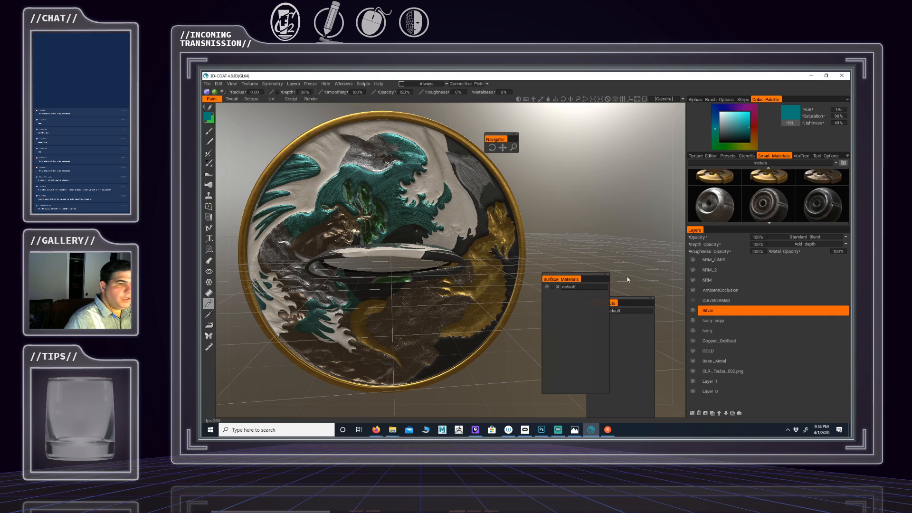
Open the Texture Editor and dock it as a wide panel above the 3D view
{"action": "left_click", "coordinate": [702, 157]}
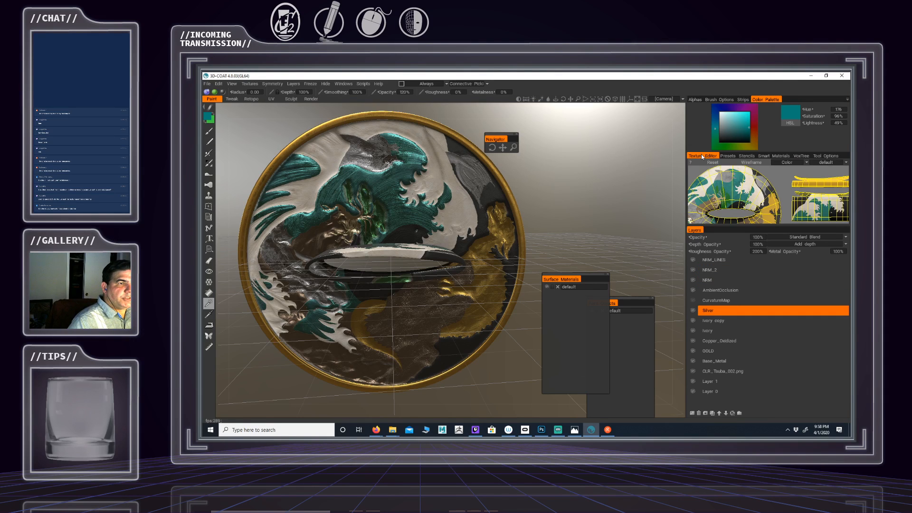
{"action": "left_click", "coordinate": [757, 236]}
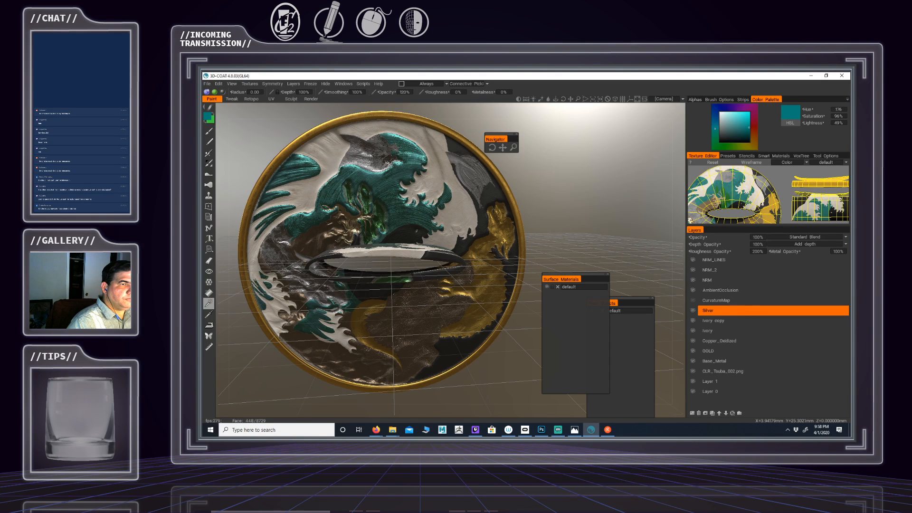
{"action": "left_click_drag", "start_coordinate": [696, 158], "coordinate": [376, 130]}
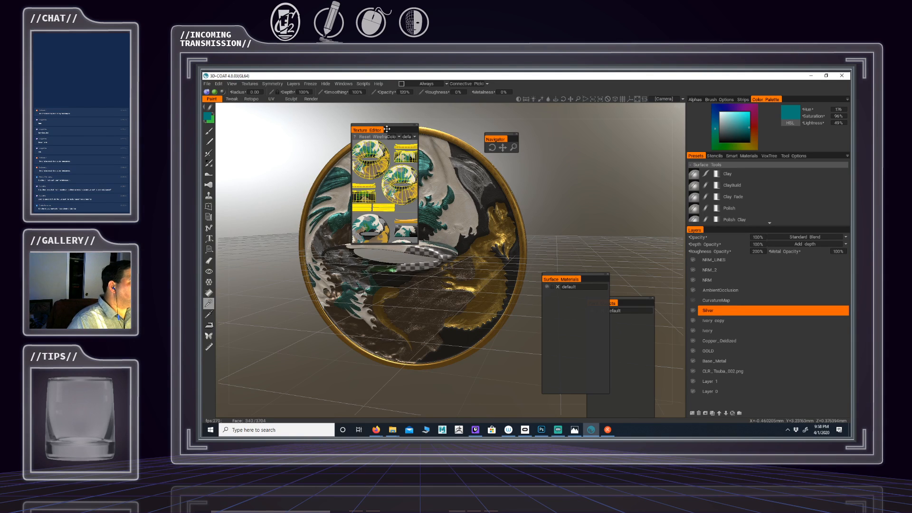
{"action": "left_click_drag", "start_coordinate": [390, 126], "coordinate": [644, 120]}
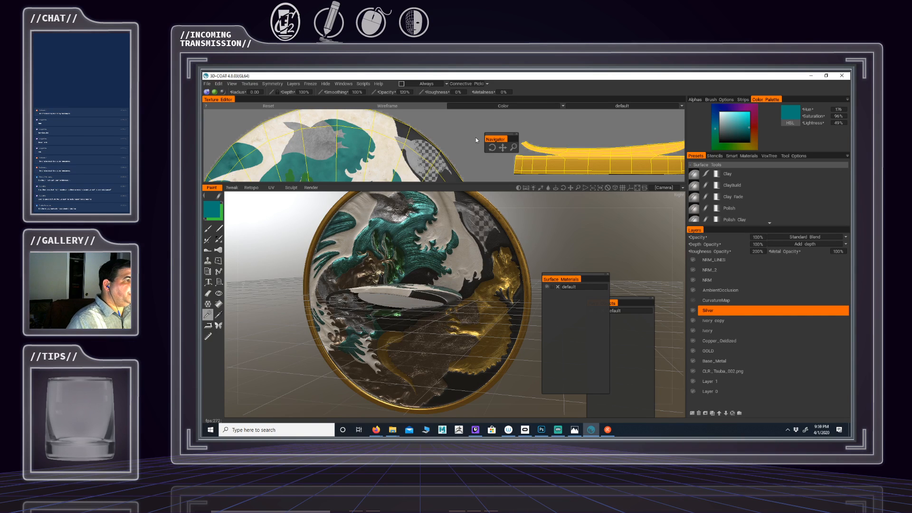
Make CLR_Tsuba_002.png the active layer and select the brown area on the lower half of the guard's face
{"action": "mouse_move", "coordinate": [452, 145]}
{"action": "middle_mouse_down", "text": "alt"}
{"action": "mouse_move", "coordinate": [453, 86]}
{"action": "mouse_move", "coordinate": [446, 151]}
{"action": "middle_mouse_up", "text": "alt"}
{"action": "middle_click_drag", "start_coordinate": [356, 154], "coordinate": [427, 101], "text": "alt"}
{"action": "right_click_drag", "start_coordinate": [429, 140], "coordinate": [418, 114], "text": "alt"}
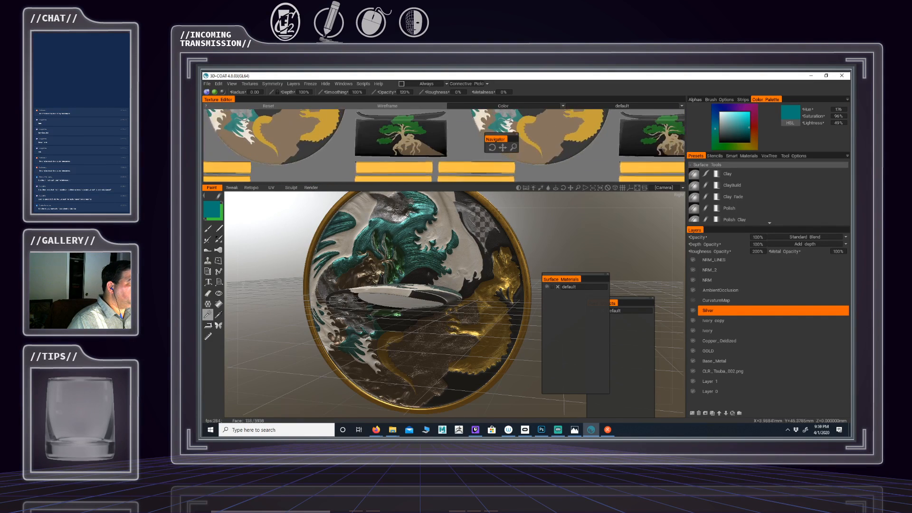
{"action": "mouse_move", "coordinate": [418, 114]}
{"action": "middle_mouse_down", "text": "alt"}
{"action": "mouse_move", "coordinate": [422, 157]}
{"action": "mouse_move", "coordinate": [422, 99]}
{"action": "middle_mouse_up", "text": "alt"}
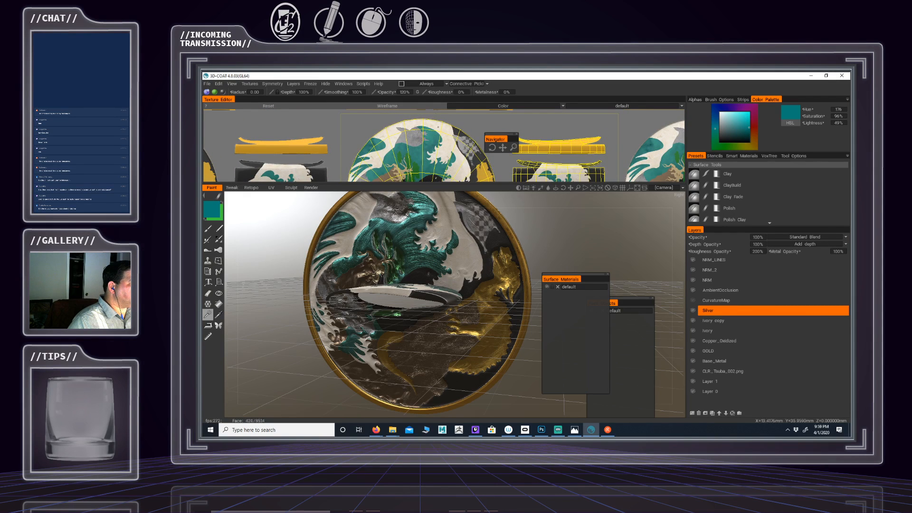
{"action": "middle_click_drag", "start_coordinate": [428, 142], "coordinate": [443, 100], "text": "alt"}
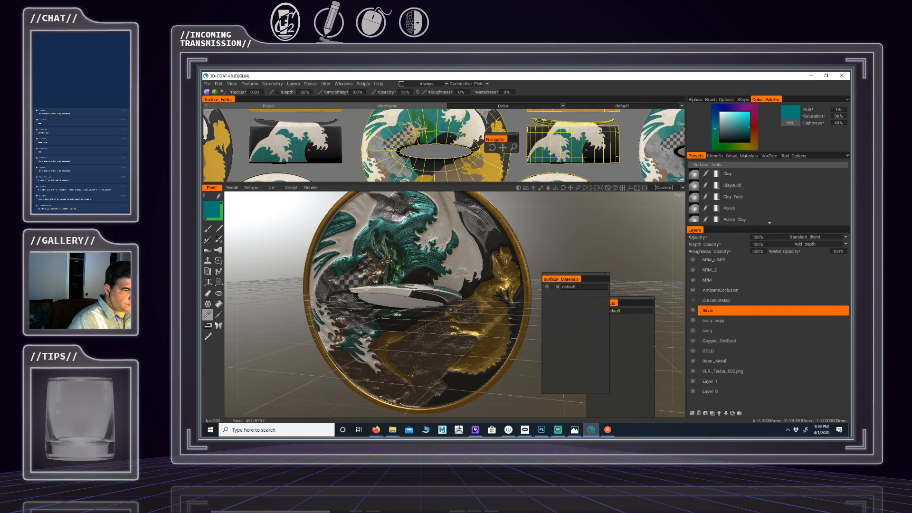
{"action": "left_click", "coordinate": [745, 375]}
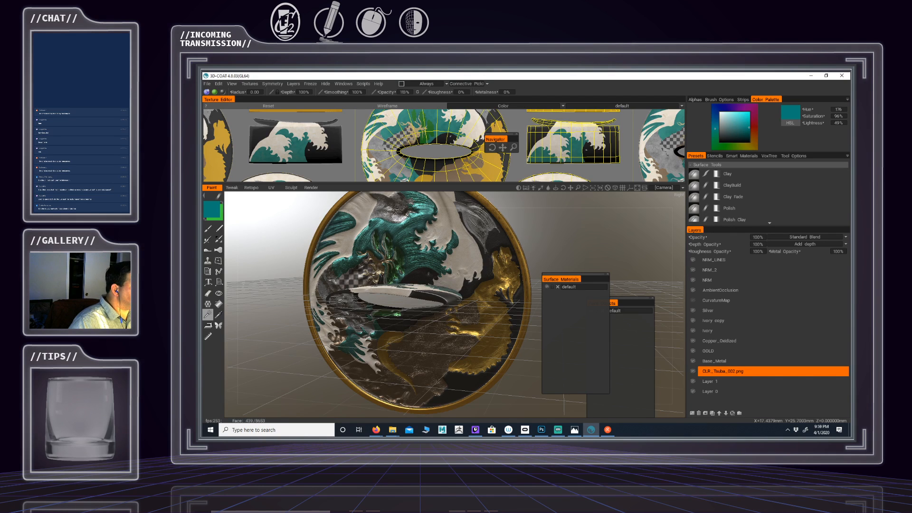
{"action": "middle_click_drag", "start_coordinate": [419, 141], "coordinate": [438, 89]}
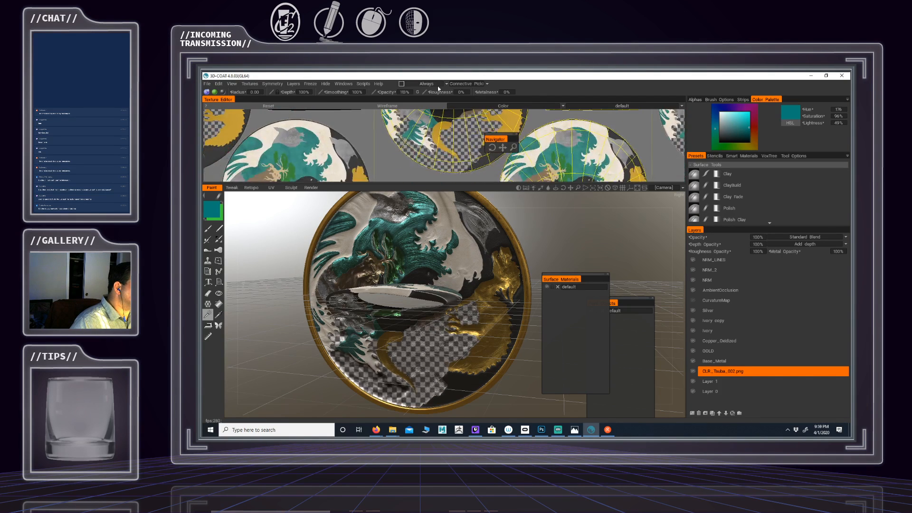
{"action": "scroll", "coordinate": [442, 150], "scroll_direction": "down", "scroll_amount": 3}
{"action": "scroll", "coordinate": [442, 150], "scroll_direction": "up", "scroll_amount": 5}
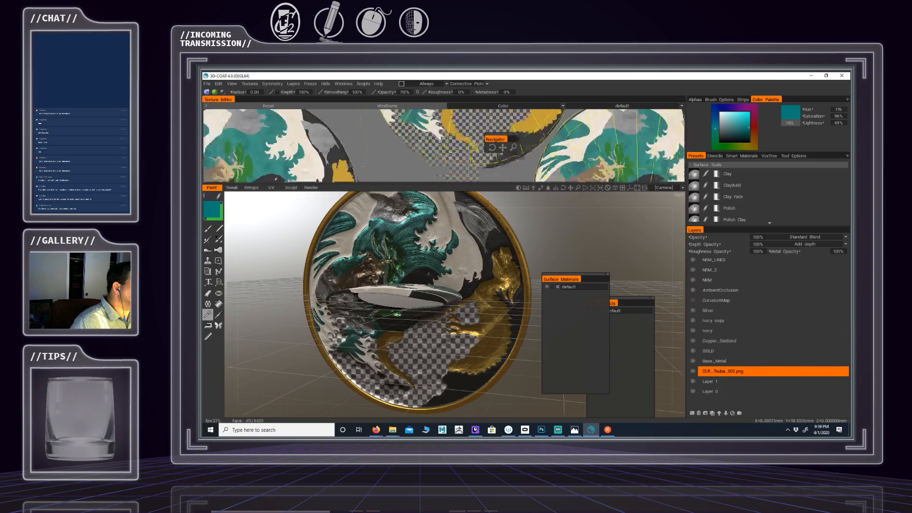
{"action": "scroll", "coordinate": [442, 138], "scroll_direction": "up", "scroll_amount": 1}
{"action": "middle_click_drag", "start_coordinate": [423, 112], "coordinate": [381, 179]}
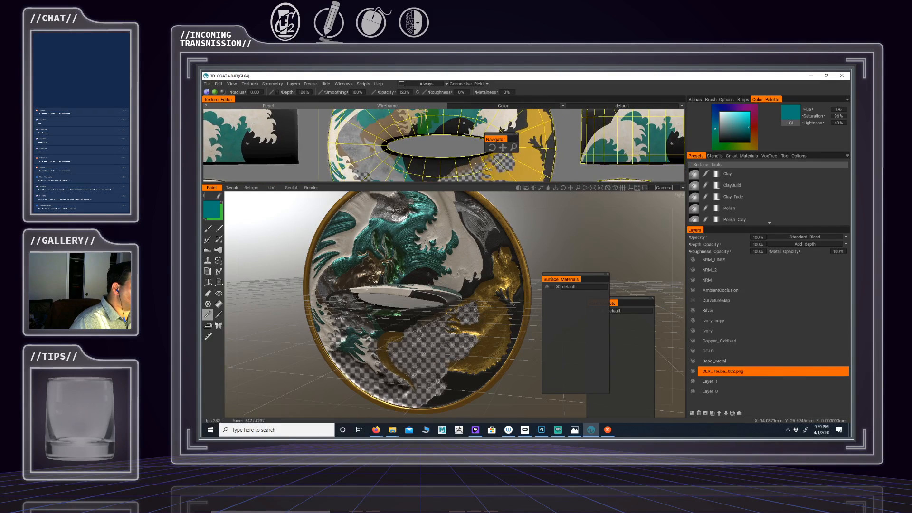
Add the brown area beside the roots, just above the central hole, to the selection on the guard's face
{"action": "middle_click_drag", "start_coordinate": [342, 153], "coordinate": [375, 156]}
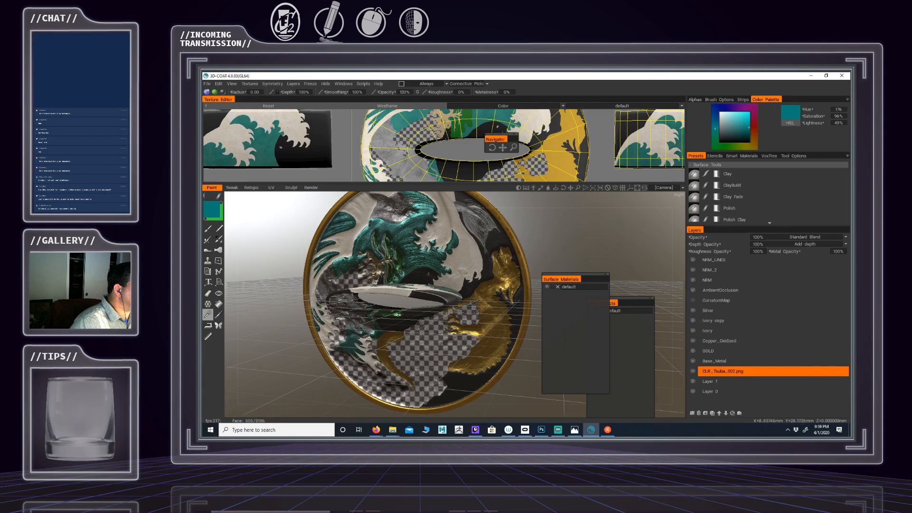
{"action": "scroll", "coordinate": [427, 160], "scroll_direction": "up", "scroll_amount": 3}
{"action": "scroll", "coordinate": [428, 160], "scroll_direction": "up", "scroll_amount": 2}
{"action": "mouse_move", "coordinate": [428, 173]}
{"action": "middle_mouse_down"}
{"action": "mouse_move", "coordinate": [427, 116]}
{"action": "mouse_move", "coordinate": [429, 182]}
{"action": "middle_mouse_up"}
{"action": "mouse_move", "coordinate": [415, 135]}
{"action": "middle_mouse_down"}
{"action": "mouse_move", "coordinate": [423, 178]}
{"action": "mouse_move", "coordinate": [437, 134]}
{"action": "mouse_move", "coordinate": [446, 183]}
{"action": "mouse_move", "coordinate": [415, 183]}
{"action": "middle_mouse_up"}
{"action": "scroll", "coordinate": [432, 149], "scroll_direction": "up", "scroll_amount": 3}
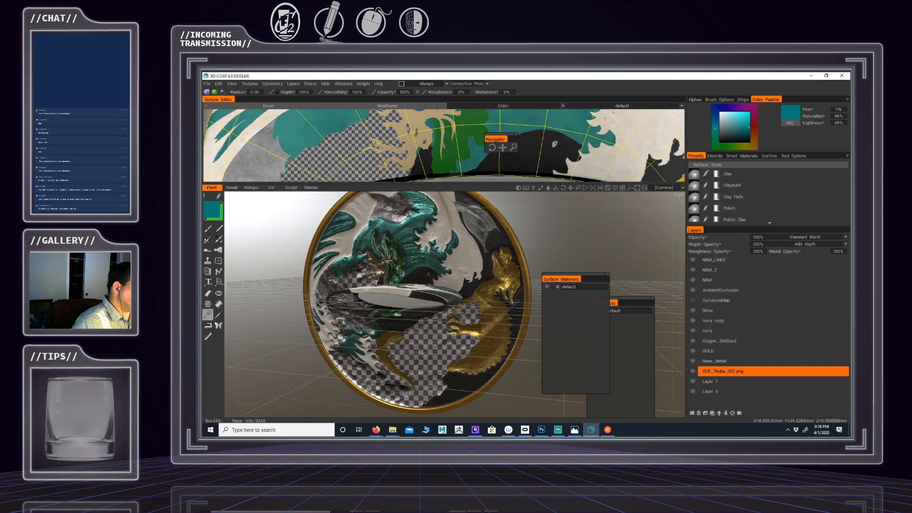
Examine the guard's texture islands around the central hole, the waves and the rims for unselected brown areas
{"action": "scroll", "coordinate": [427, 151], "scroll_direction": "down", "scroll_amount": 3}
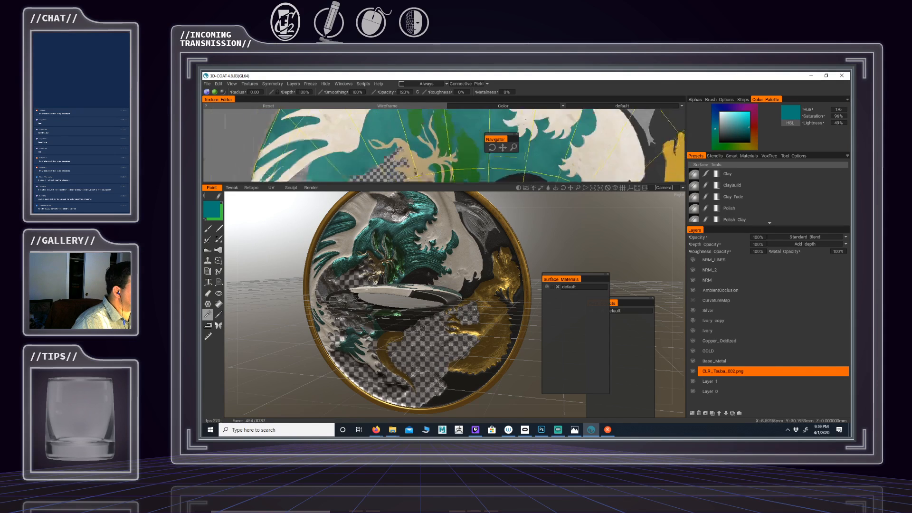
{"action": "middle_click_drag", "start_coordinate": [440, 112], "coordinate": [486, 79]}
{"action": "middle_click_drag", "start_coordinate": [444, 158], "coordinate": [371, 120]}
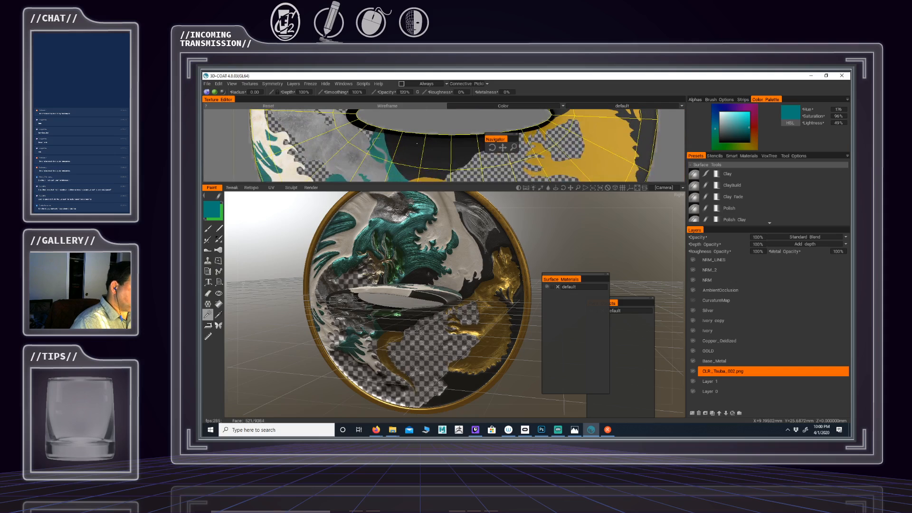
{"action": "middle_click_drag", "start_coordinate": [442, 158], "coordinate": [369, 118]}
{"action": "middle_click_drag", "start_coordinate": [427, 154], "coordinate": [412, 168]}
{"action": "mouse_move", "coordinate": [414, 125]}
{"action": "middle_mouse_down"}
{"action": "mouse_move", "coordinate": [391, 152]}
{"action": "mouse_move", "coordinate": [385, 181]}
{"action": "middle_mouse_up"}
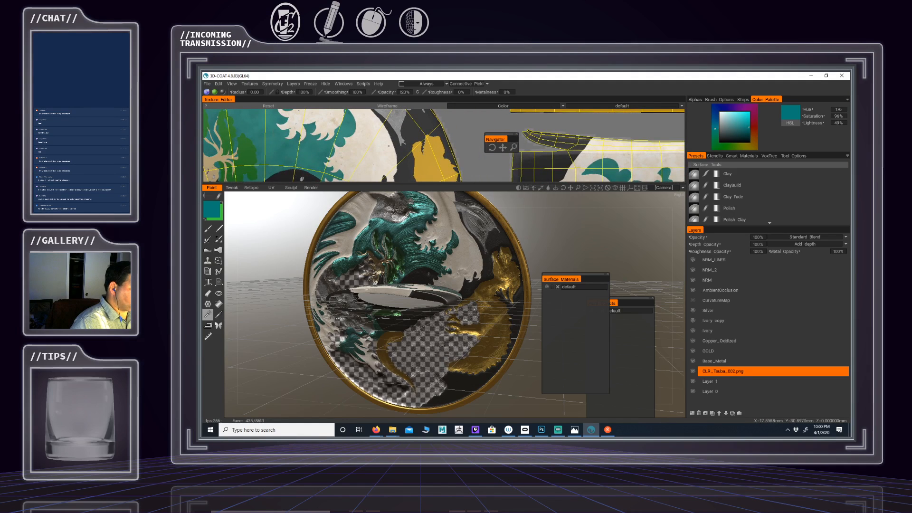
{"action": "middle_click_drag", "start_coordinate": [369, 135], "coordinate": [366, 98]}
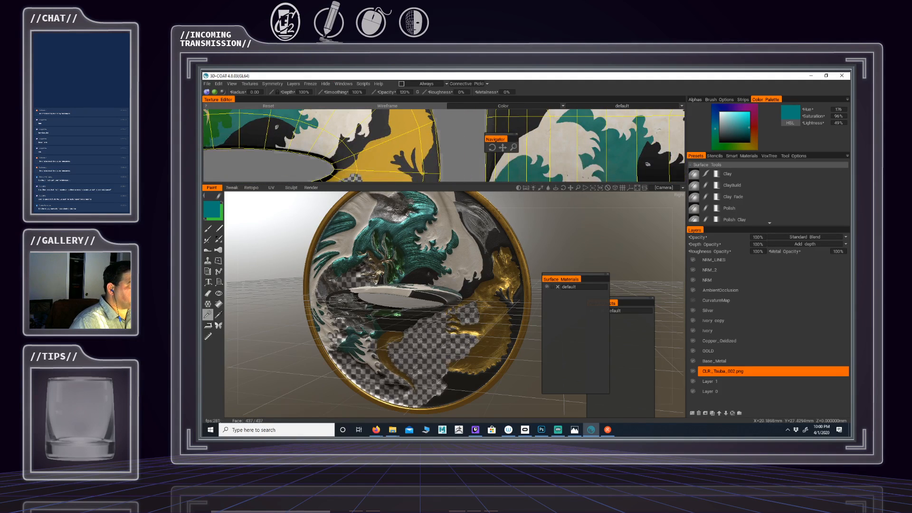
{"action": "middle_click_drag", "start_coordinate": [379, 161], "coordinate": [397, 125]}
{"action": "scroll", "coordinate": [397, 142], "scroll_direction": "down", "scroll_amount": 5}
{"action": "middle_click_drag", "start_coordinate": [404, 166], "coordinate": [414, 123]}
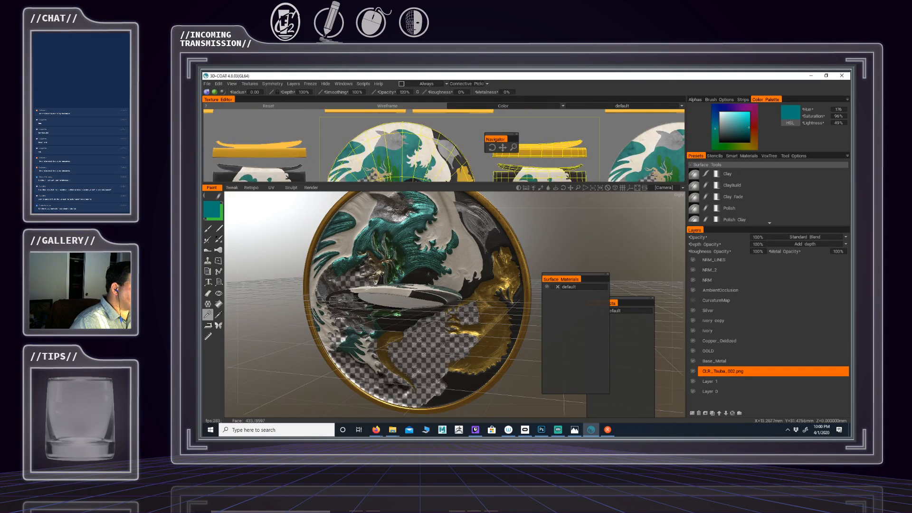
{"action": "middle_click_drag", "start_coordinate": [411, 176], "coordinate": [404, 109]}
{"action": "middle_click_drag", "start_coordinate": [418, 172], "coordinate": [399, 113]}
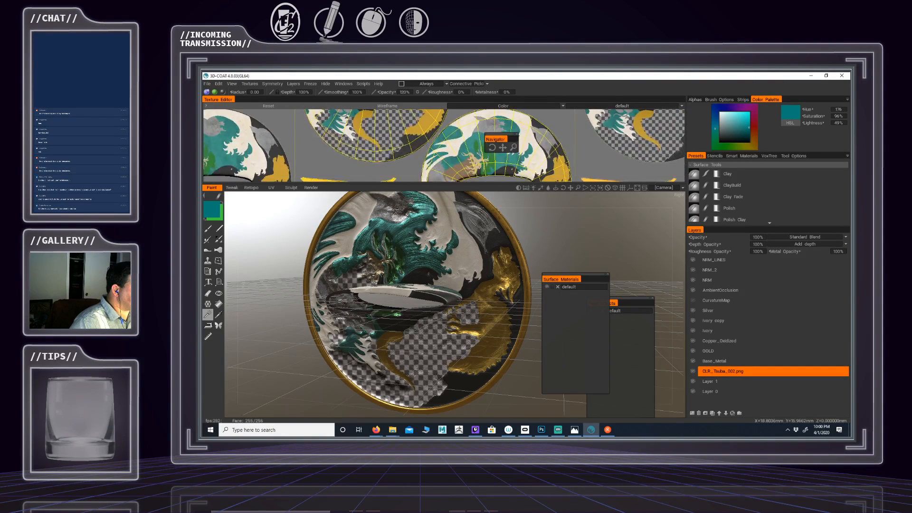
{"action": "middle_click_drag", "start_coordinate": [413, 166], "coordinate": [372, 119]}
{"action": "scroll", "coordinate": [359, 155], "scroll_direction": "up", "scroll_amount": 2}
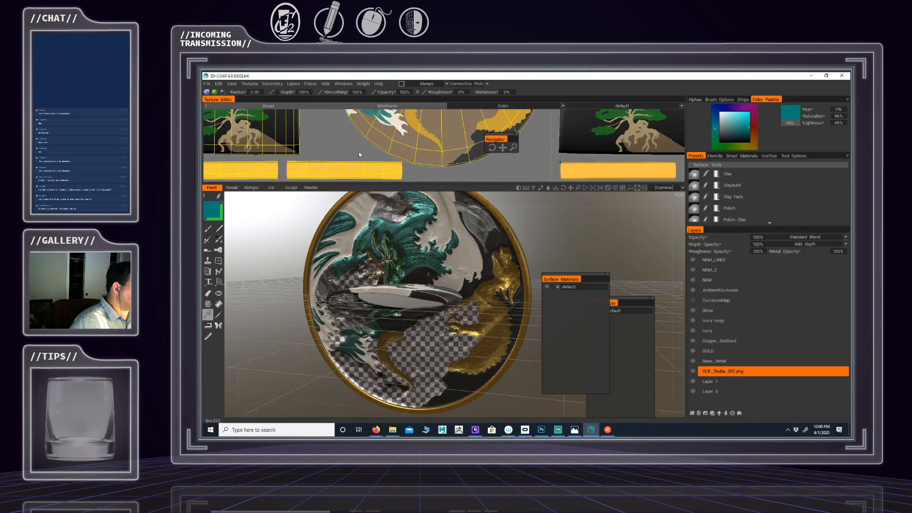
Add the brown ground beneath the tree on the side island to the selection and check the lower face
{"action": "middle_click_drag", "start_coordinate": [359, 155], "coordinate": [388, 164]}
{"action": "scroll", "coordinate": [380, 159], "scroll_direction": "up", "scroll_amount": 3}
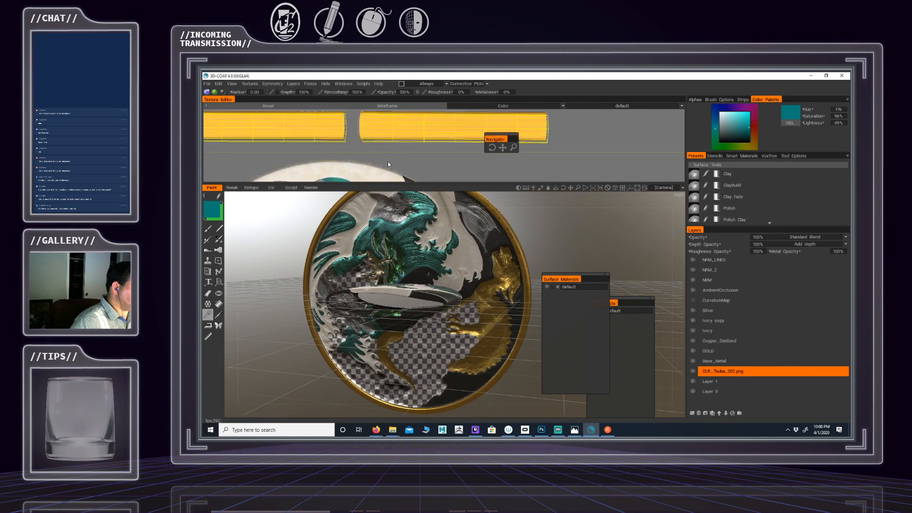
{"action": "middle_click_drag", "start_coordinate": [356, 134], "coordinate": [400, 179]}
{"action": "middle_click_drag", "start_coordinate": [377, 147], "coordinate": [407, 177]}
{"action": "left_click", "coordinate": [407, 153]}
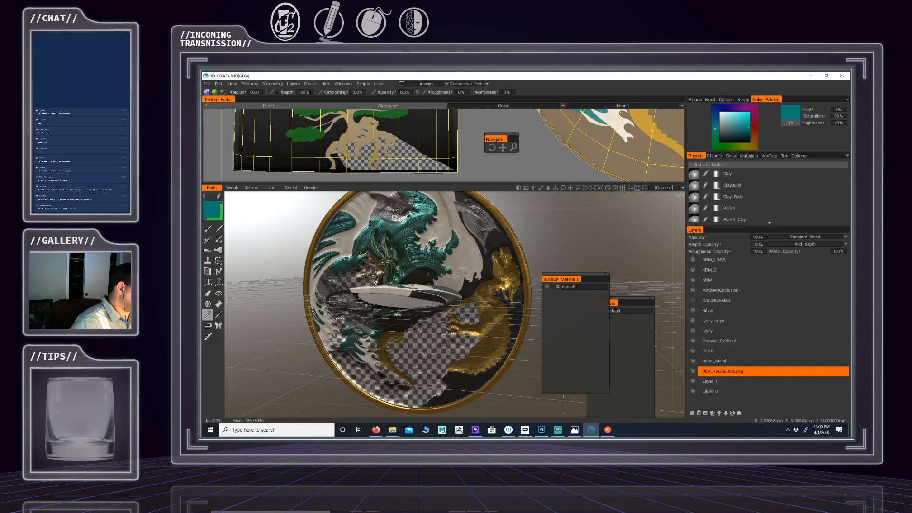
{"action": "scroll", "coordinate": [457, 165], "scroll_direction": "down", "scroll_amount": 3}
{"action": "middle_click_drag", "start_coordinate": [441, 114], "coordinate": [287, 98]}
{"action": "left_click", "coordinate": [465, 141]}
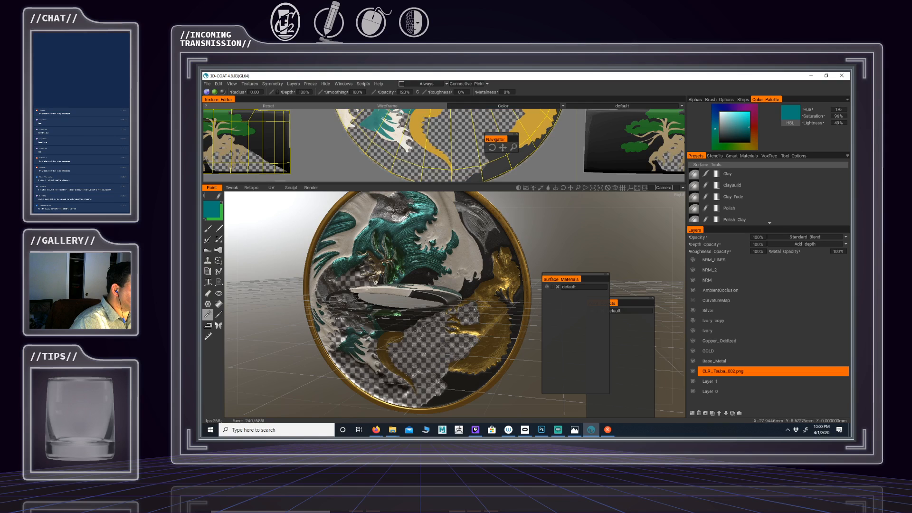
Check the guard's face island around the central hole, the tree roots and the golden area for brown patches missing from the selection
{"action": "middle_click_drag", "start_coordinate": [457, 110], "coordinate": [493, 114]}
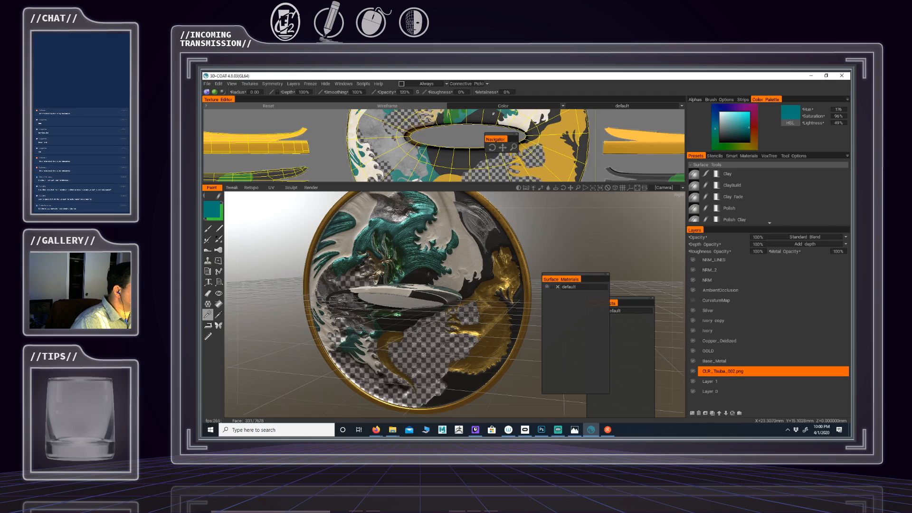
{"action": "middle_click_drag", "start_coordinate": [408, 124], "coordinate": [393, 146]}
{"action": "middle_click_drag", "start_coordinate": [477, 136], "coordinate": [474, 115]}
{"action": "scroll", "coordinate": [447, 143], "scroll_direction": "up", "scroll_amount": 4}
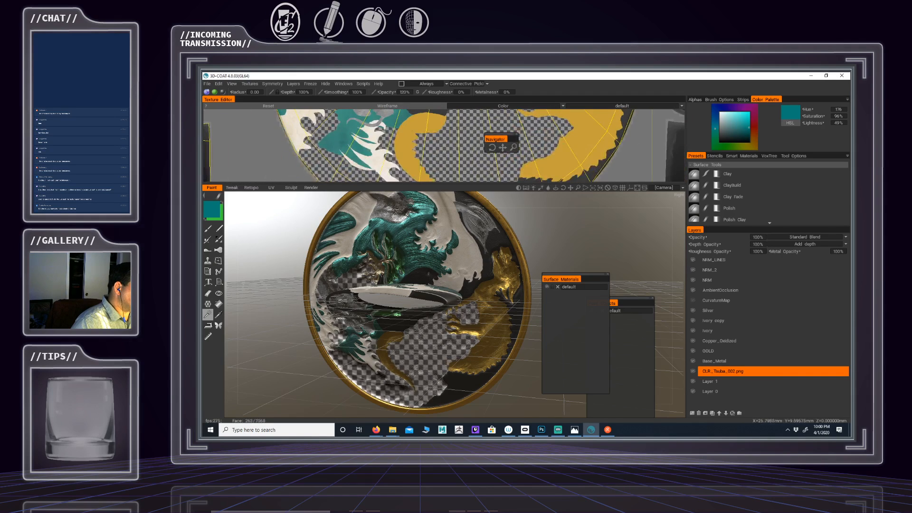
{"action": "middle_click_drag", "start_coordinate": [399, 114], "coordinate": [403, 166]}
{"action": "scroll", "coordinate": [404, 166], "scroll_direction": "up", "scroll_amount": 1}
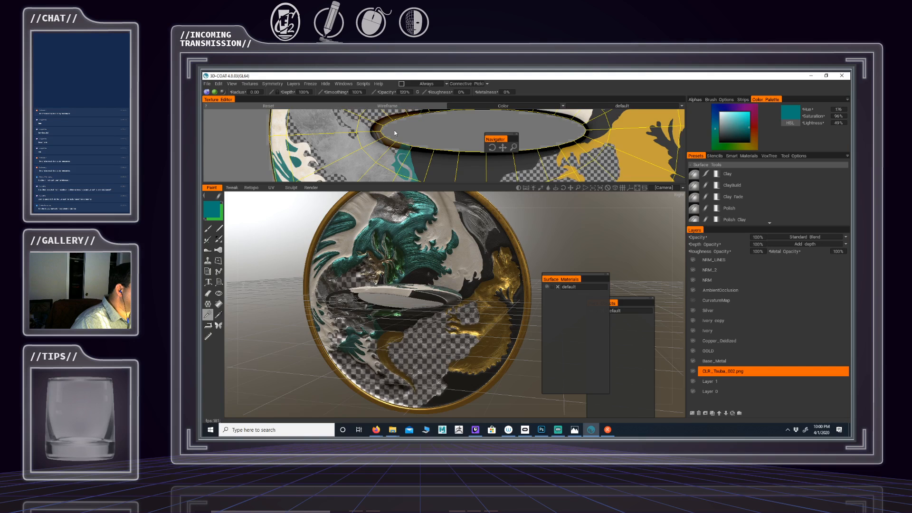
{"action": "middle_click_drag", "start_coordinate": [407, 133], "coordinate": [392, 183]}
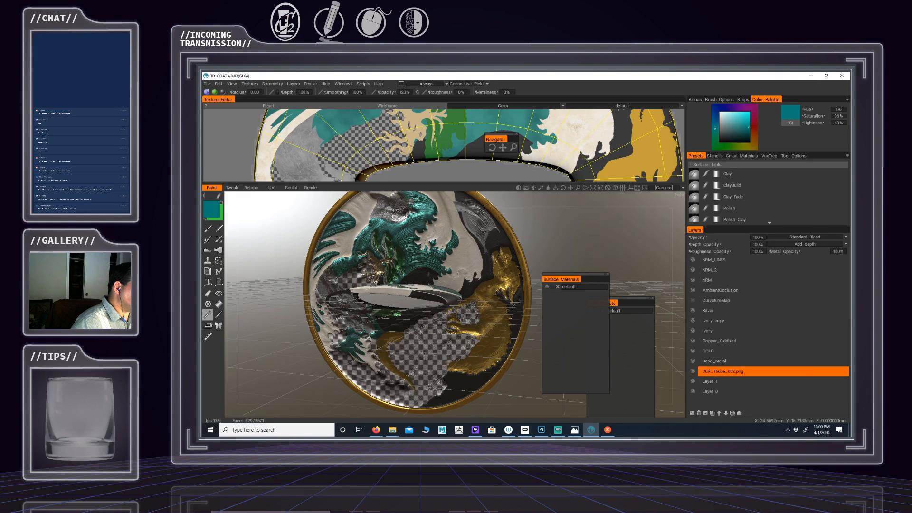
{"action": "scroll", "coordinate": [355, 132], "scroll_direction": "down", "scroll_amount": 3}
{"action": "middle_click_drag", "start_coordinate": [355, 131], "coordinate": [304, 83], "text": "alt"}
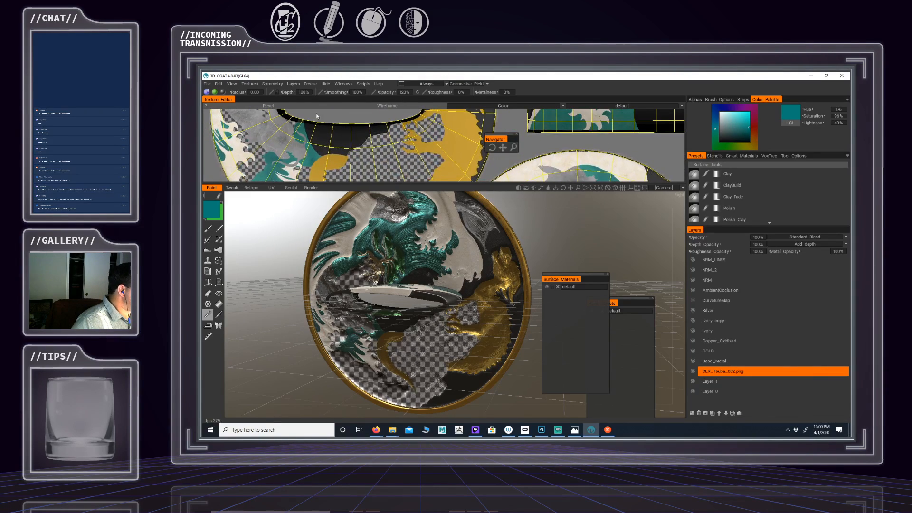
{"action": "middle_click_drag", "start_coordinate": [330, 121], "coordinate": [346, 173], "text": "alt"}
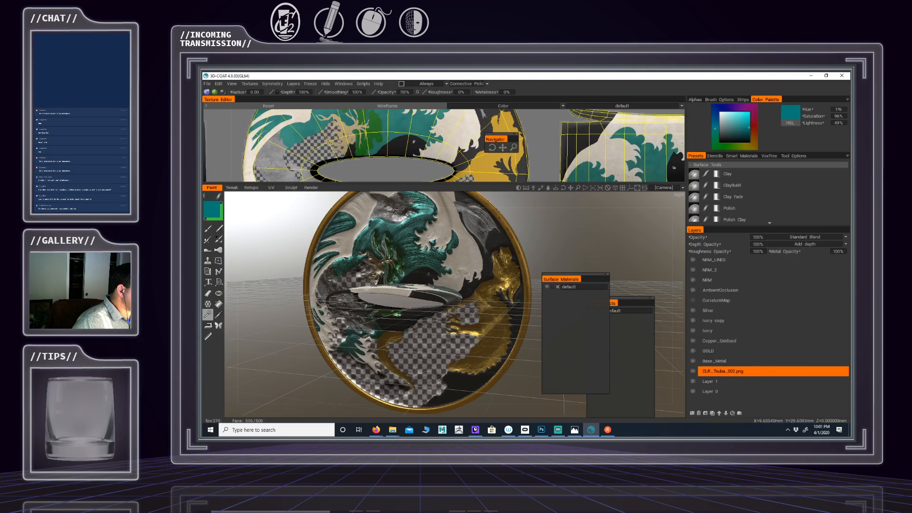
{"action": "middle_click_drag", "start_coordinate": [438, 146], "coordinate": [422, 134], "text": "alt"}
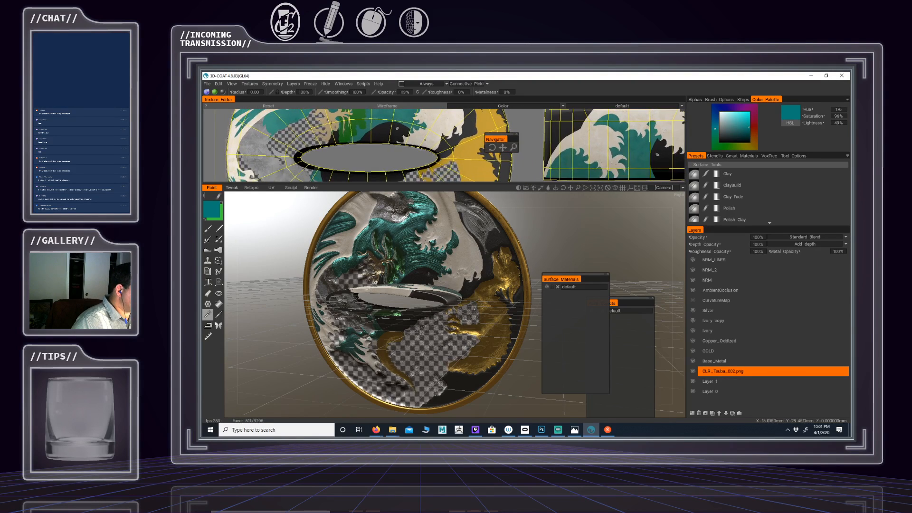
Invert the freeze selection so that only the selected brown areas of the guard stay paintable
{"action": "scroll", "coordinate": [403, 123], "scroll_direction": "down", "scroll_amount": 3}
{"action": "mouse_move", "coordinate": [395, 86]}
{"action": "middle_mouse_down", "text": "alt"}
{"action": "mouse_move", "coordinate": [403, 140]}
{"action": "mouse_move", "coordinate": [395, 85]}
{"action": "middle_mouse_up", "text": "alt"}
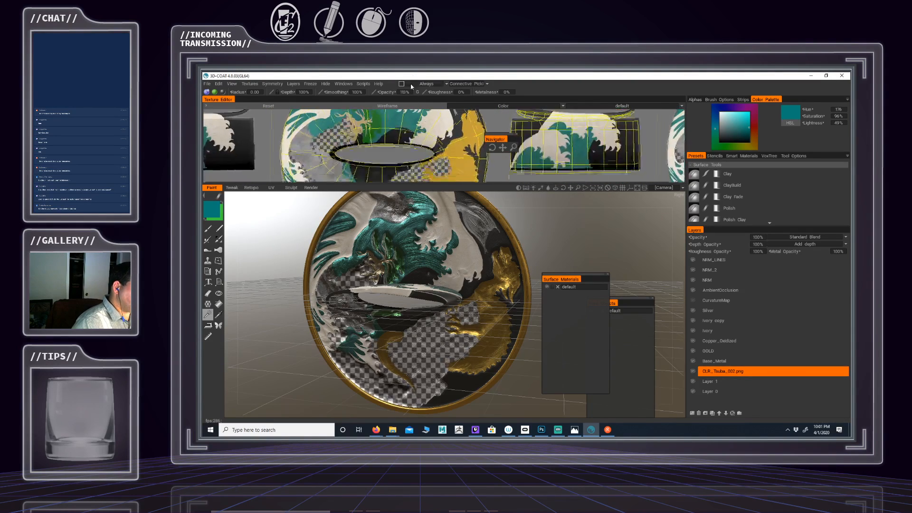
{"action": "middle_click_drag", "start_coordinate": [401, 131], "coordinate": [407, 164], "text": "alt"}
{"action": "scroll", "coordinate": [405, 114], "scroll_direction": "down", "scroll_amount": 3}
{"action": "scroll", "coordinate": [407, 143], "scroll_direction": "up", "scroll_amount": 3}
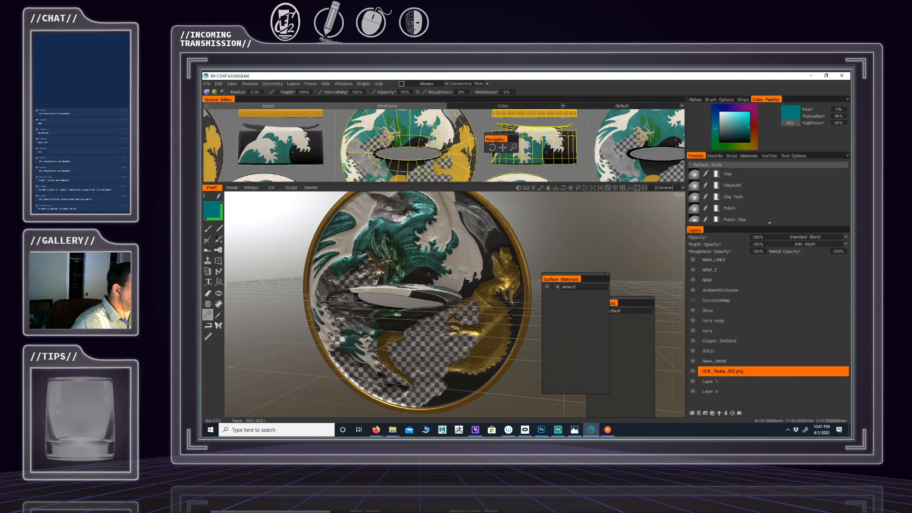
{"action": "left_click", "coordinate": [791, 157]}
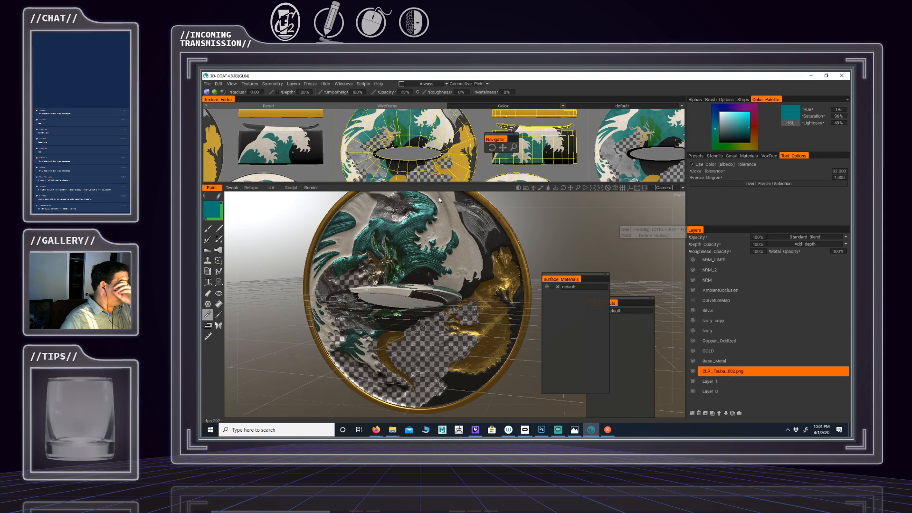
{"action": "left_click", "coordinate": [768, 184]}
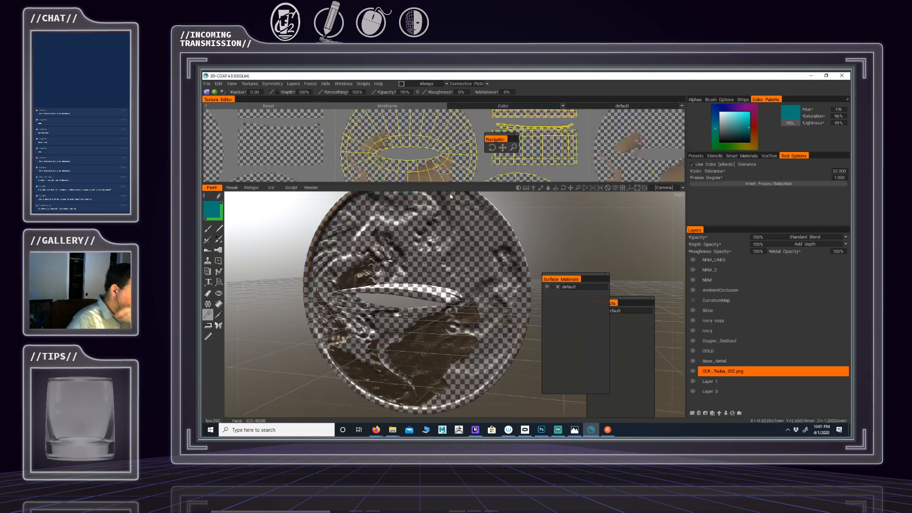
Add a new layer directly above the Silver layer and name it Stone
{"action": "left_click", "coordinate": [744, 311]}
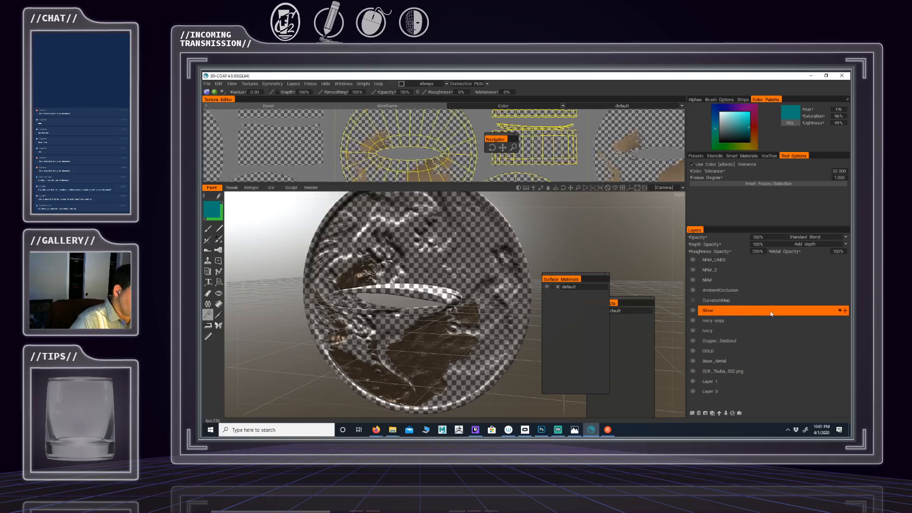
{"action": "left_click", "coordinate": [692, 413]}
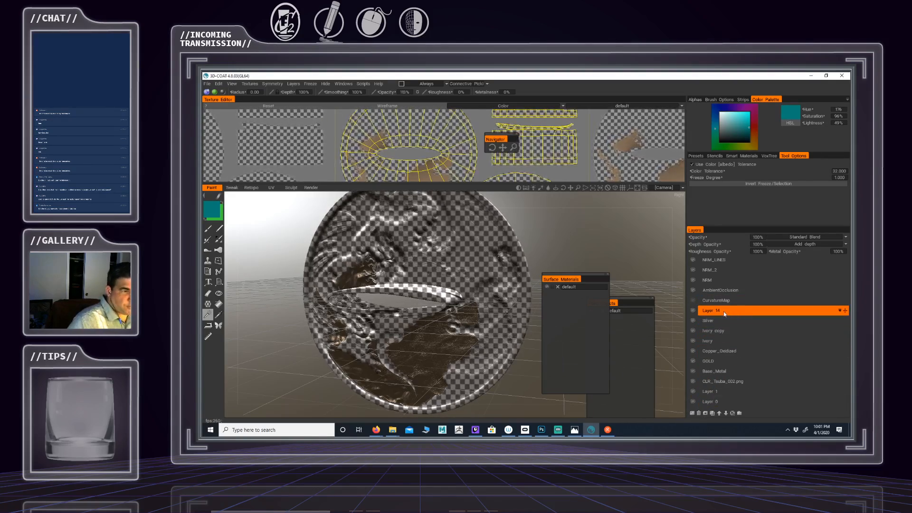
{"action": "double_click", "coordinate": [723, 312]}
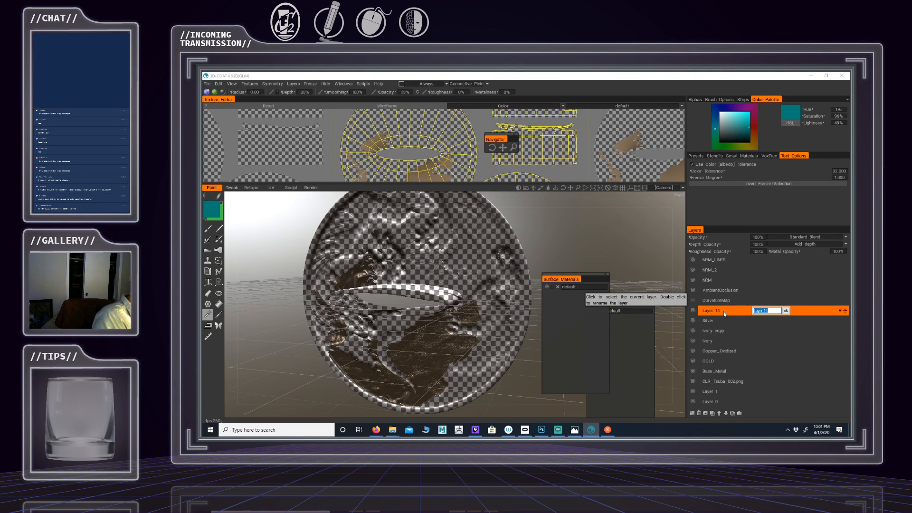
{"action": "type", "text": "Si"}
{"action": "type", "text": "one"}
{"action": "key", "text": "Return"}
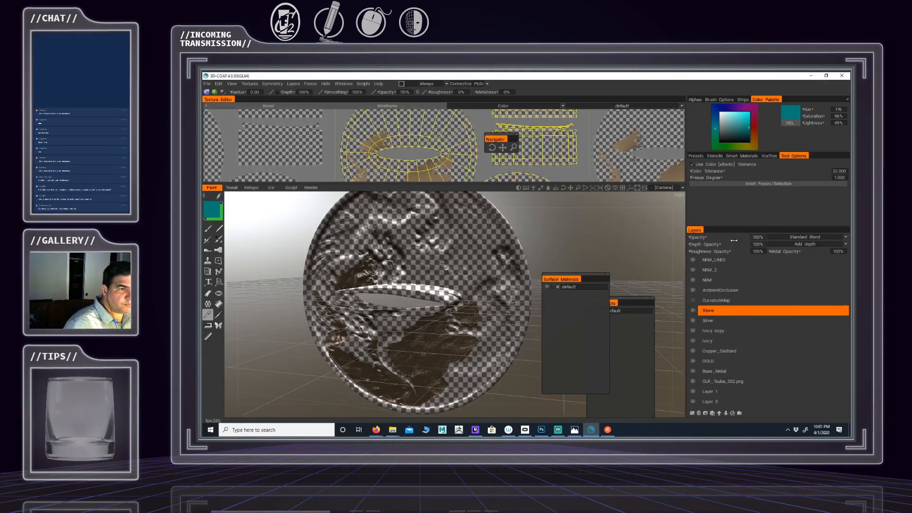
Bring up the smart materials library to find a material for the Stone layer
{"action": "left_click", "coordinate": [743, 156]}
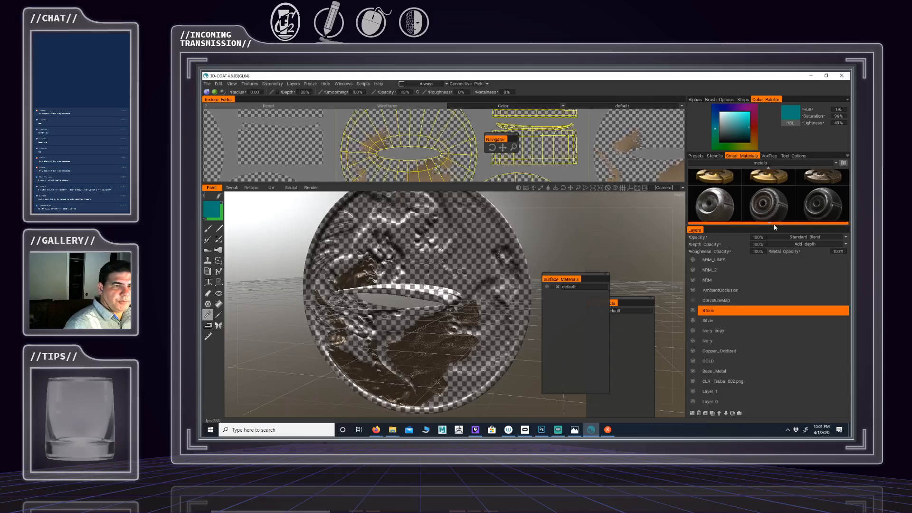
{"action": "left_click", "coordinate": [779, 261]}
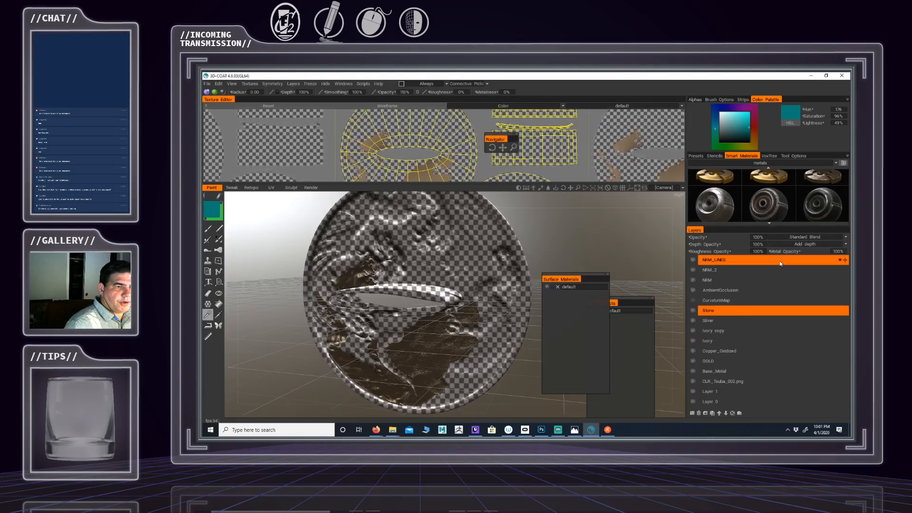
Try to fill the whole NRM_LINES layer with the steel smart material from the metals collection
{"action": "mouse_move", "coordinate": [771, 223]}
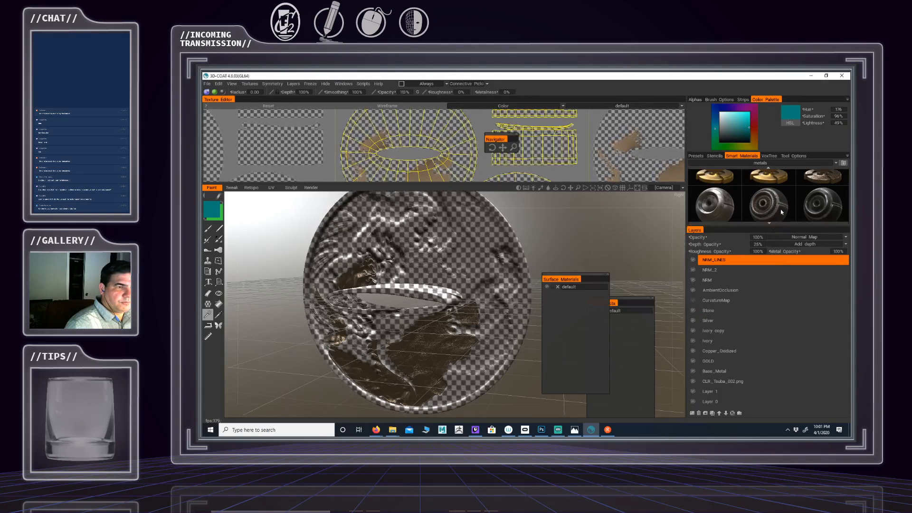
{"action": "scroll", "coordinate": [766, 212], "scroll_direction": "down", "scroll_amount": 3}
{"action": "scroll", "coordinate": [769, 196], "scroll_direction": "down", "scroll_amount": 3}
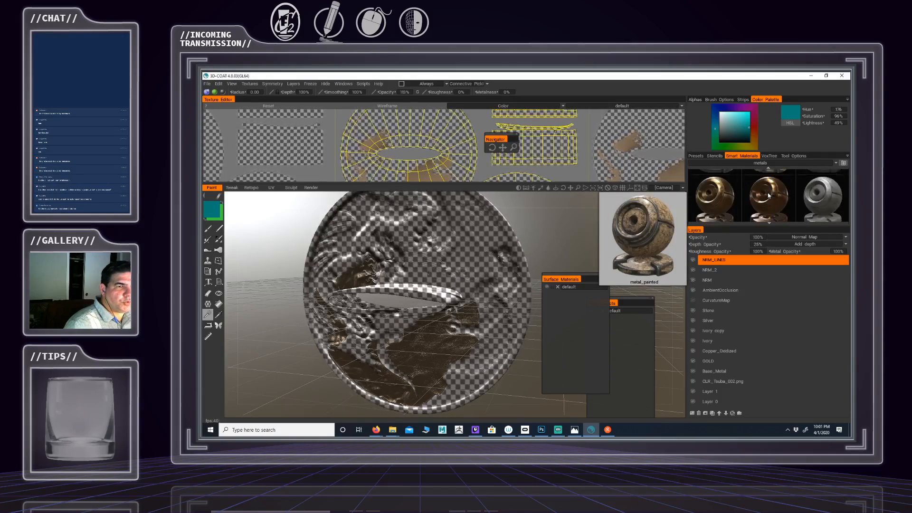
{"action": "scroll", "coordinate": [768, 190], "scroll_direction": "down", "scroll_amount": 2}
{"action": "mouse_move", "coordinate": [767, 186]}
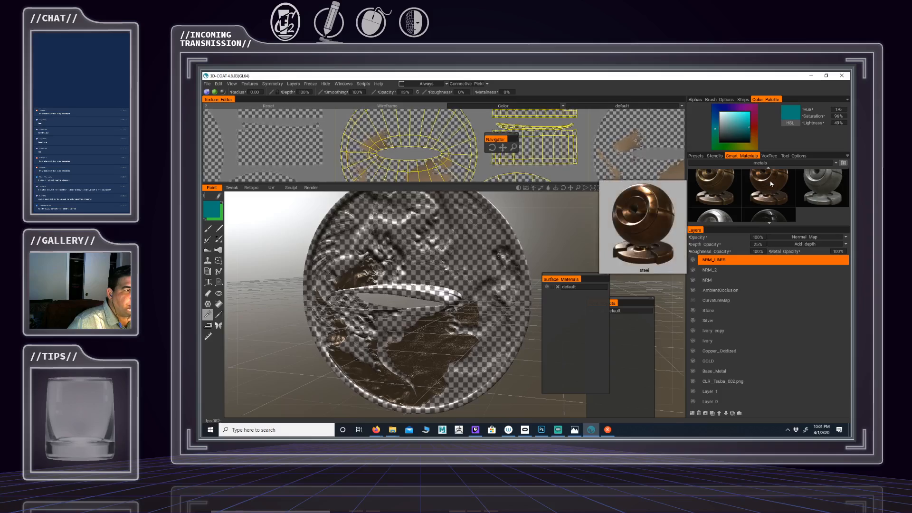
{"action": "right_click", "coordinate": [769, 184]}
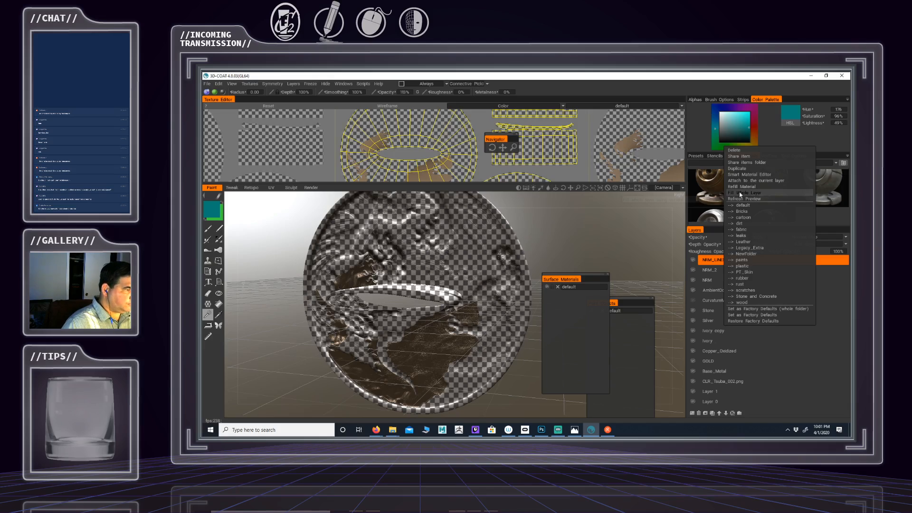
{"action": "left_click", "coordinate": [740, 192]}
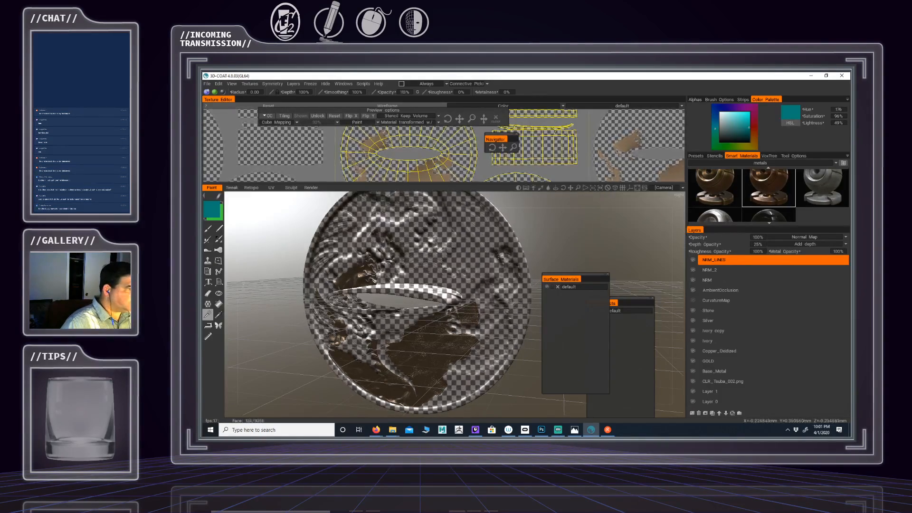
{"action": "left_click_drag", "start_coordinate": [459, 304], "coordinate": [447, 218], "text": "alt"}
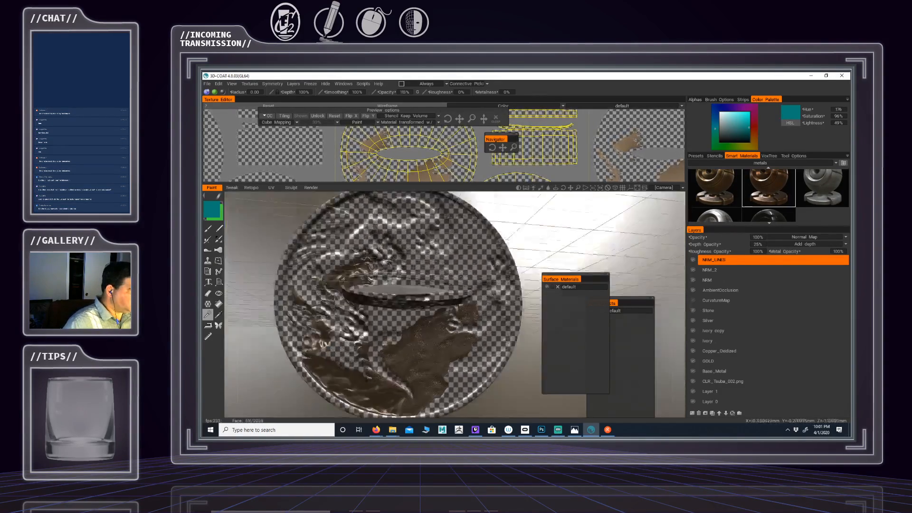
{"action": "left_click_drag", "start_coordinate": [367, 253], "coordinate": [342, 254], "text": "alt"}
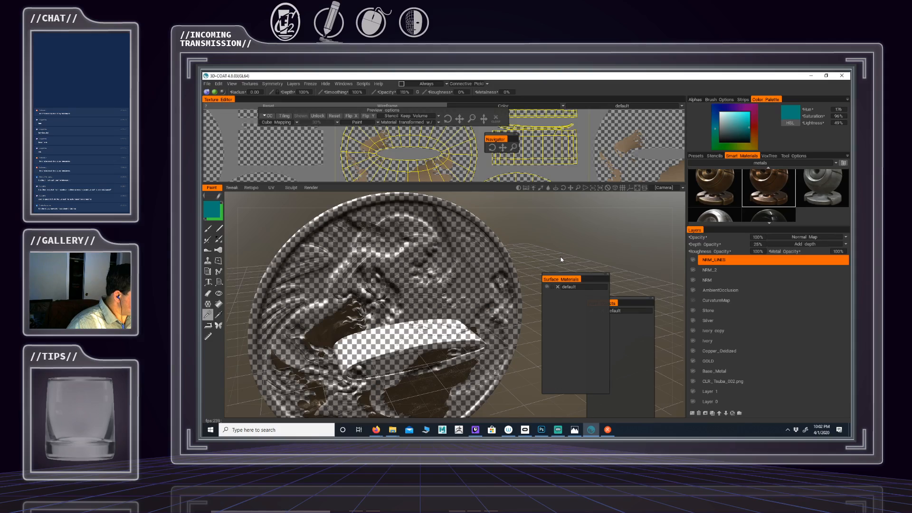
Undo the steel fill and invert the frozen selection on the model
{"action": "key", "text": "ctrl+z"}
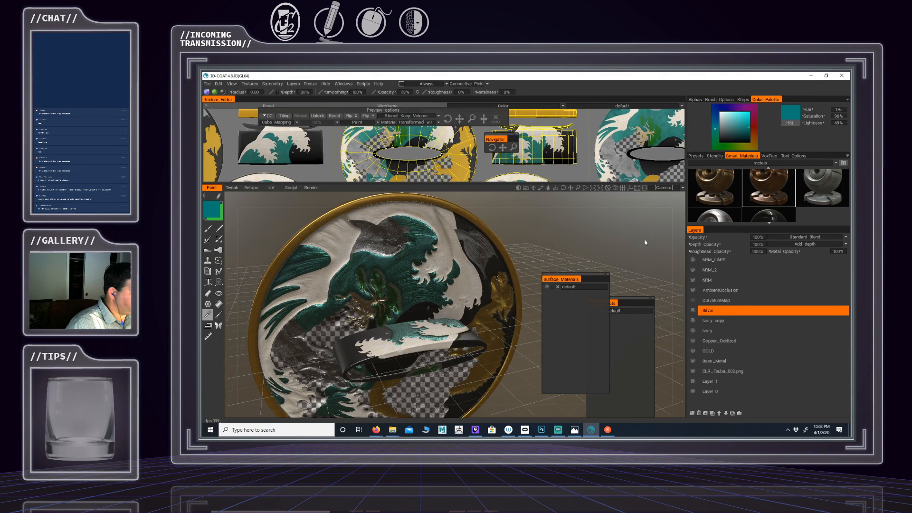
{"action": "left_click", "coordinate": [797, 156]}
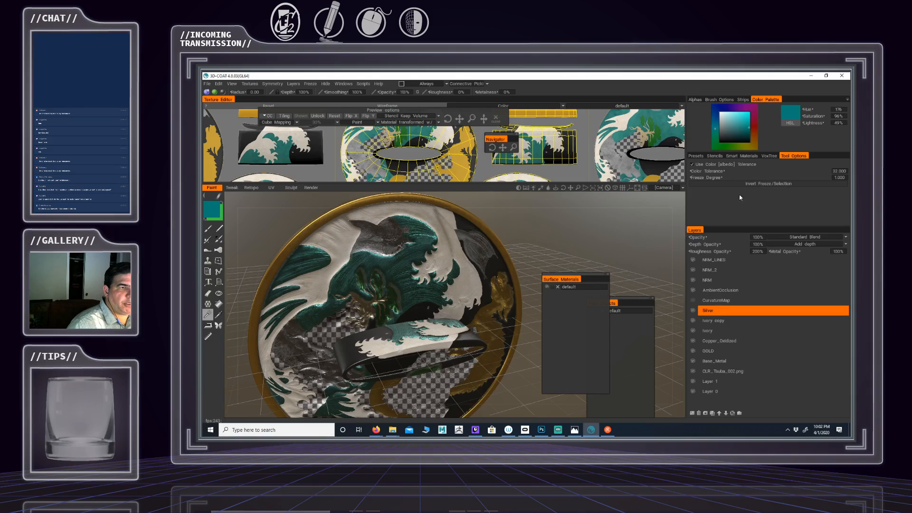
{"action": "key", "text": "ctrl+shift+i"}
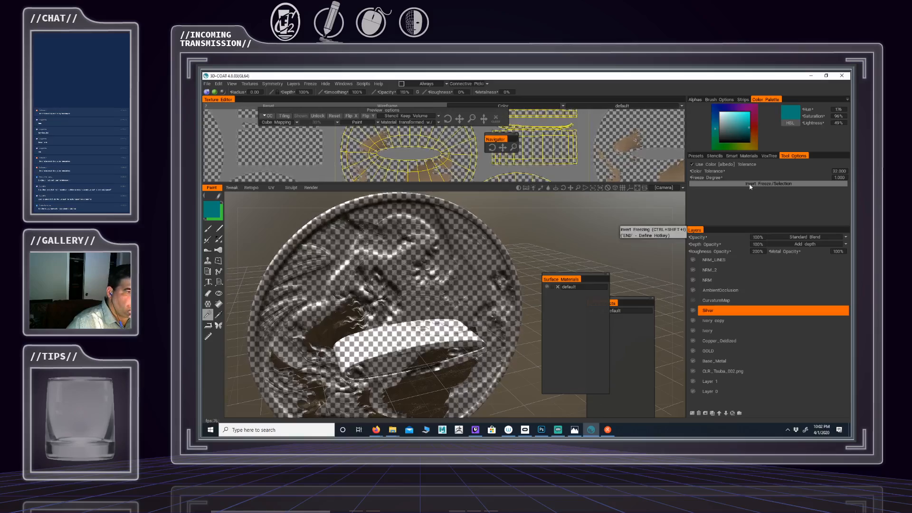
Toggle the visibility of the NRM_2, NRM_LINES and AmbientOcclusion layers to check what each contributes to the model
{"action": "left_click", "coordinate": [706, 301]}
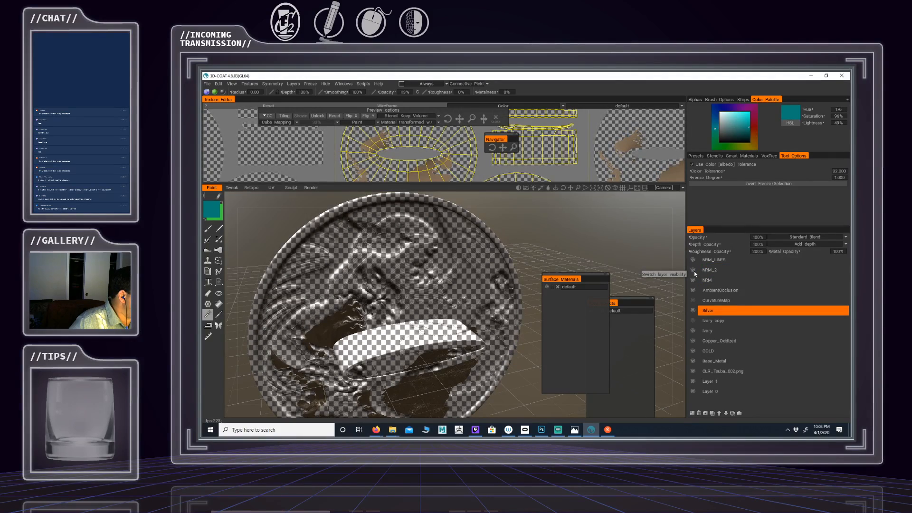
{"action": "left_click", "coordinate": [693, 270]}
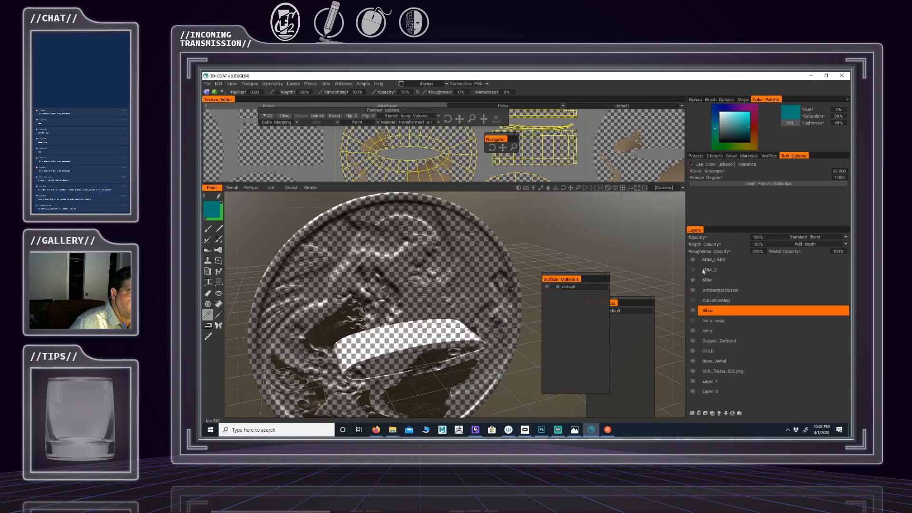
{"action": "left_click", "coordinate": [693, 270]}
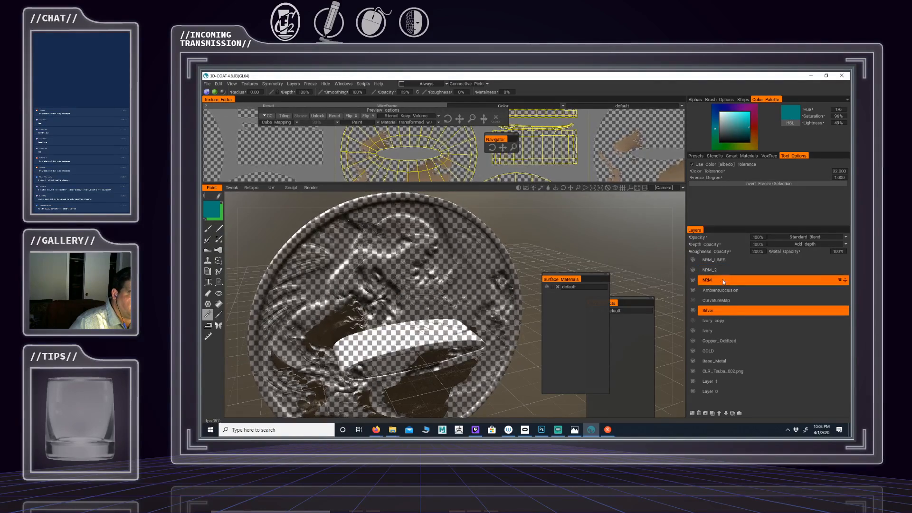
{"action": "left_click", "coordinate": [693, 383]}
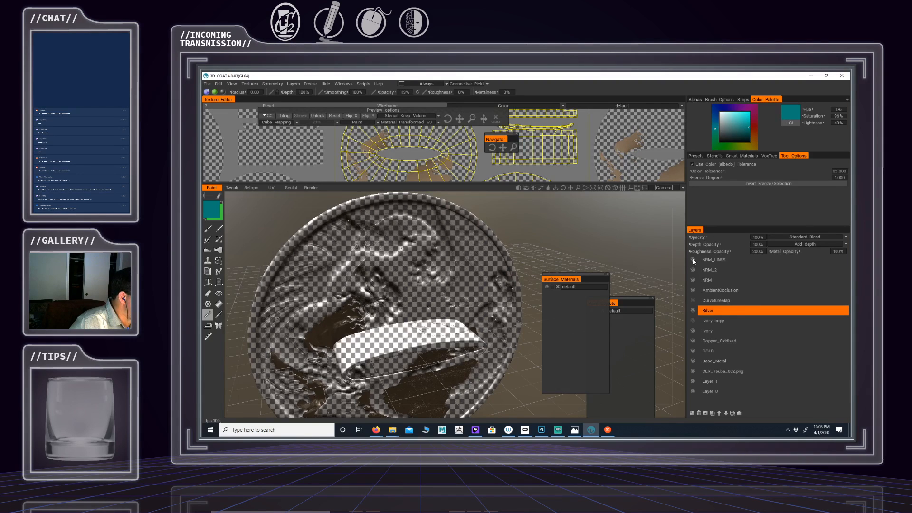
{"action": "left_click", "coordinate": [693, 261]}
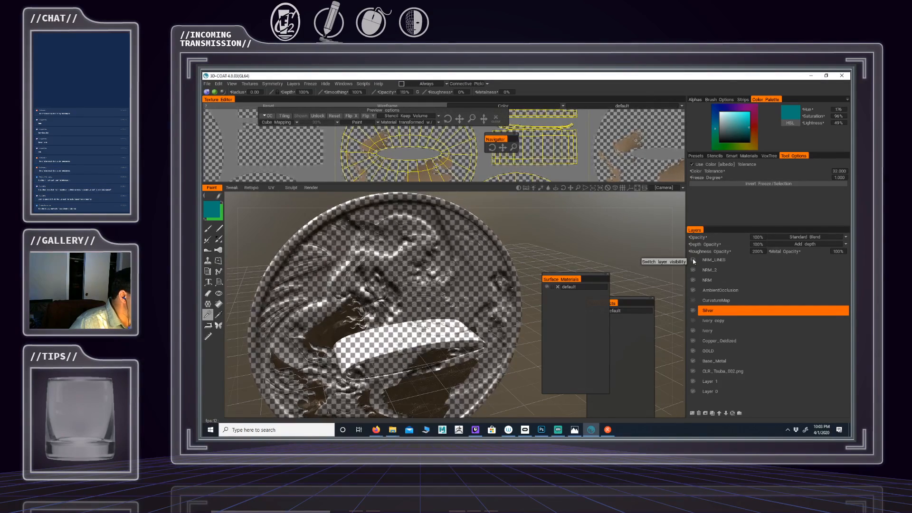
{"action": "left_click", "coordinate": [692, 262]}
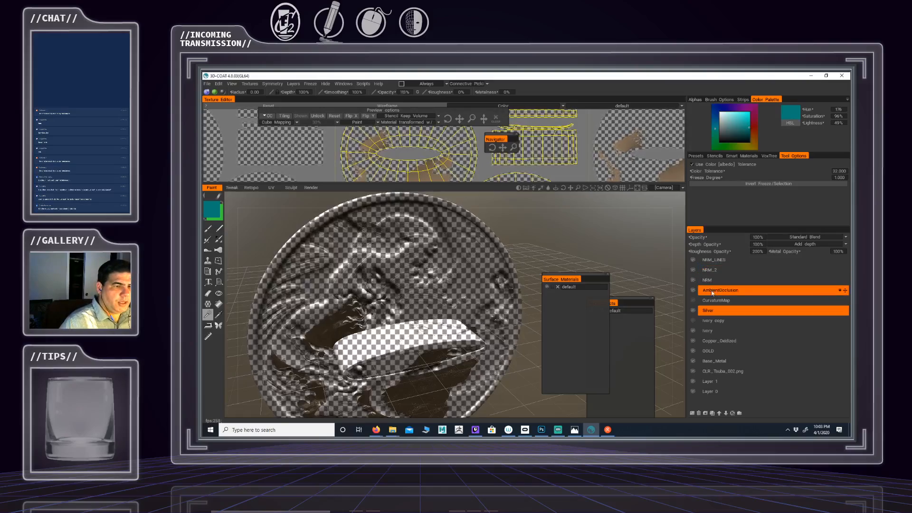
{"action": "left_click", "coordinate": [692, 291]}
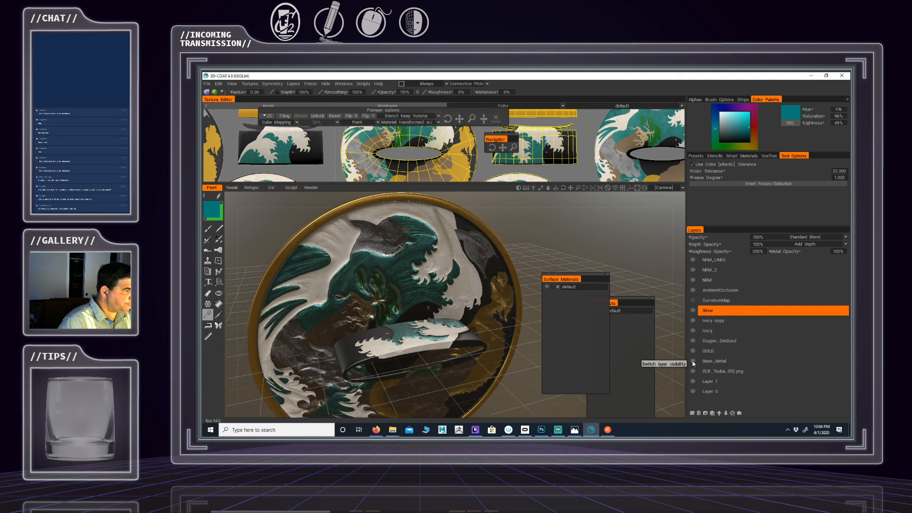
Hide Layer 1 near the end of the layer stack, keeping all layer names as they are
{"action": "double_click", "coordinate": [714, 362]}
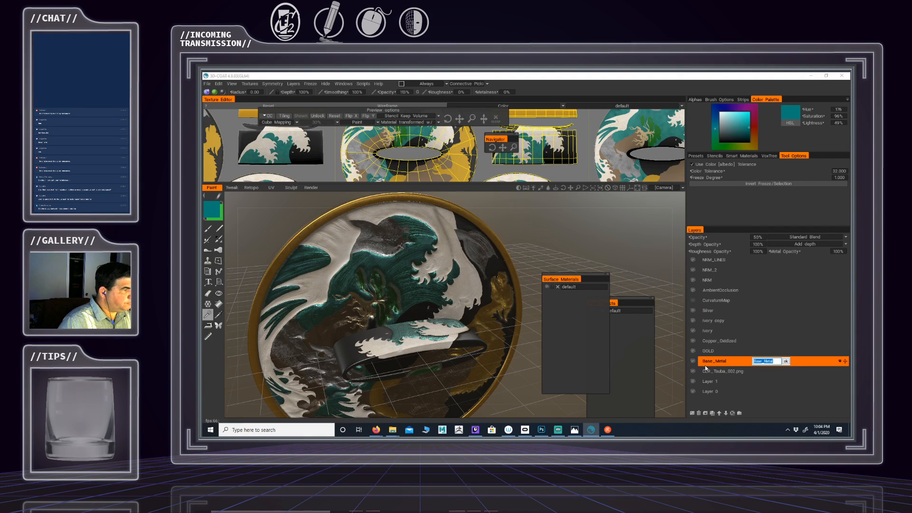
{"action": "left_click", "coordinate": [716, 338]}
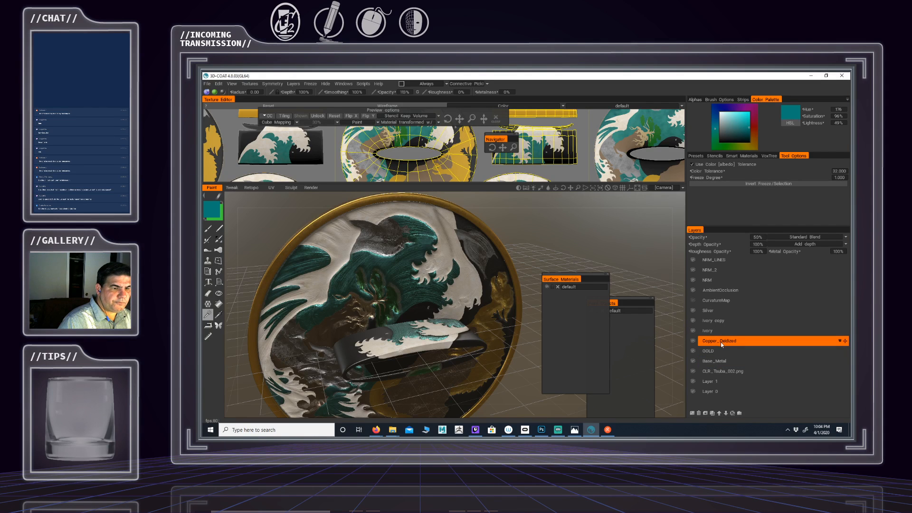
{"action": "left_click", "coordinate": [708, 351], "text": "shift"}
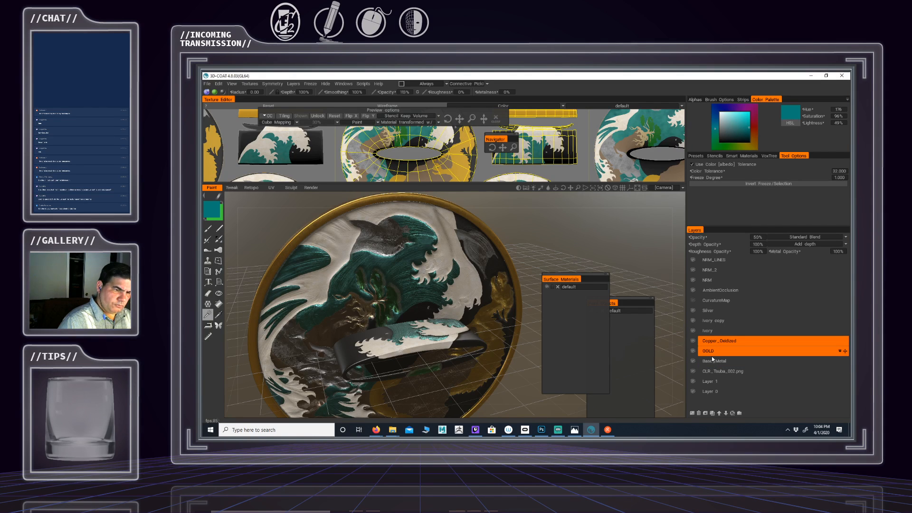
{"action": "left_click", "coordinate": [708, 360], "text": "shift"}
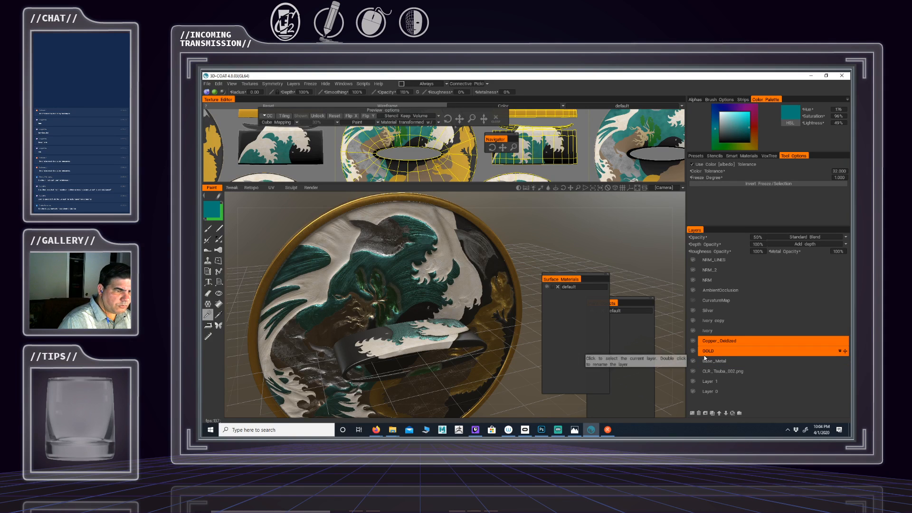
{"action": "left_click", "coordinate": [711, 372], "text": "shift"}
{"action": "left_click", "coordinate": [711, 381], "text": "shift"}
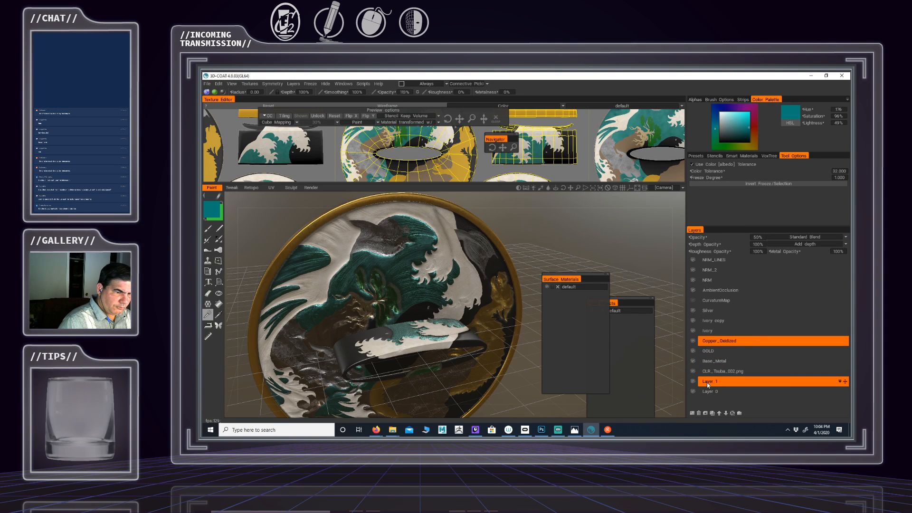
{"action": "double_click", "coordinate": [691, 382]}
{"action": "left_click", "coordinate": [698, 382]}
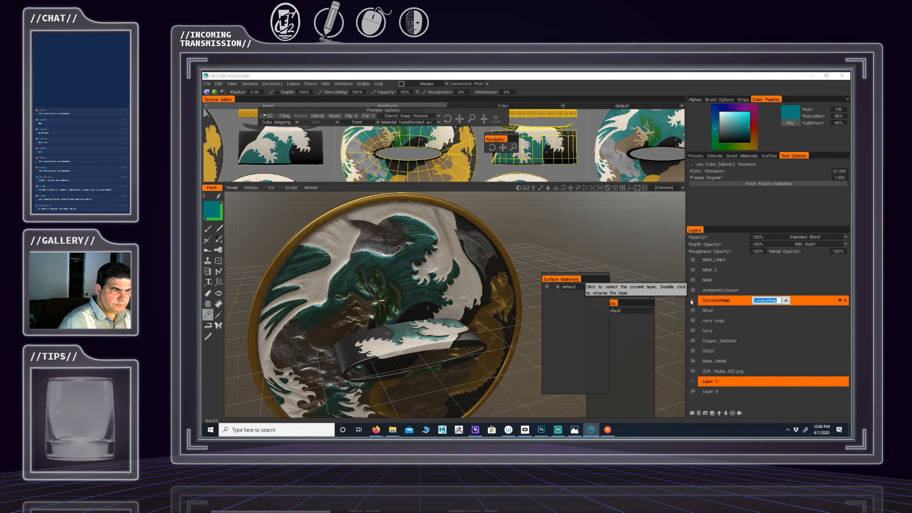
Preview the CurvatureMap layer briefly, hide it again, and examine the coloured wave relief from several angles
{"action": "key", "text": "Return"}
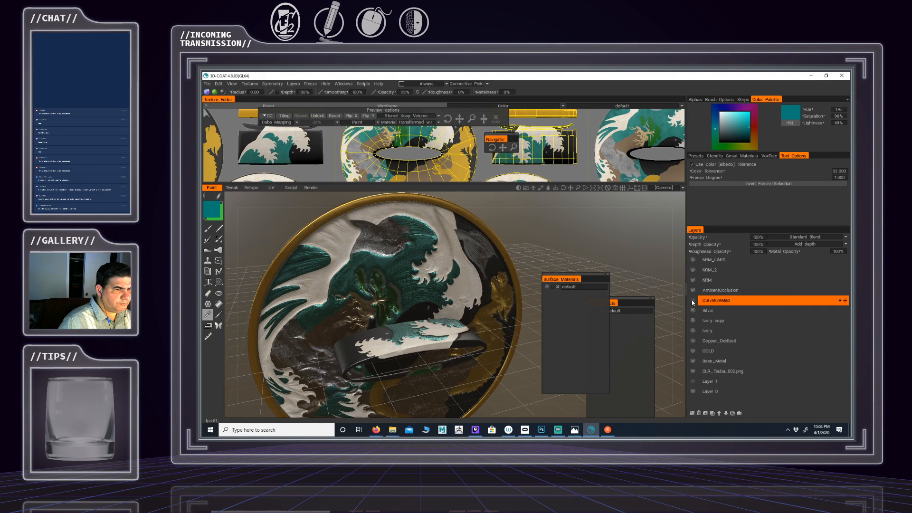
{"action": "left_click", "coordinate": [692, 301]}
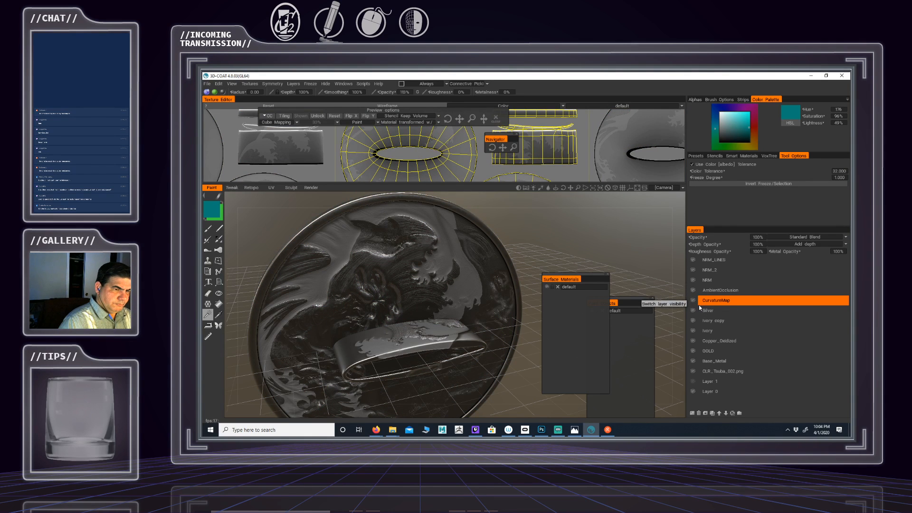
{"action": "left_click", "coordinate": [692, 380]}
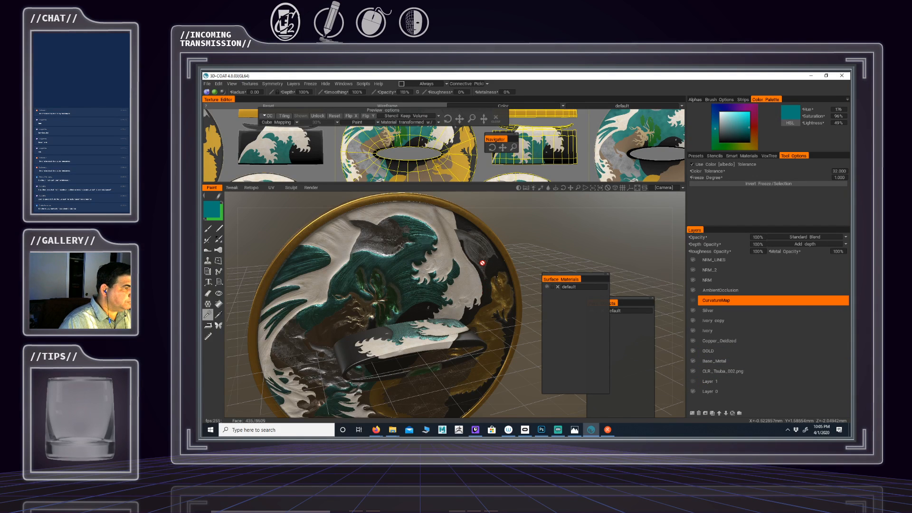
{"action": "left_click_drag", "start_coordinate": [518, 233], "coordinate": [502, 296]}
{"action": "scroll", "coordinate": [510, 281], "scroll_direction": "down", "scroll_amount": 3}
{"action": "scroll", "coordinate": [502, 297], "scroll_direction": "up", "scroll_amount": 5}
{"action": "middle_click_drag", "start_coordinate": [465, 252], "coordinate": [445, 278]}
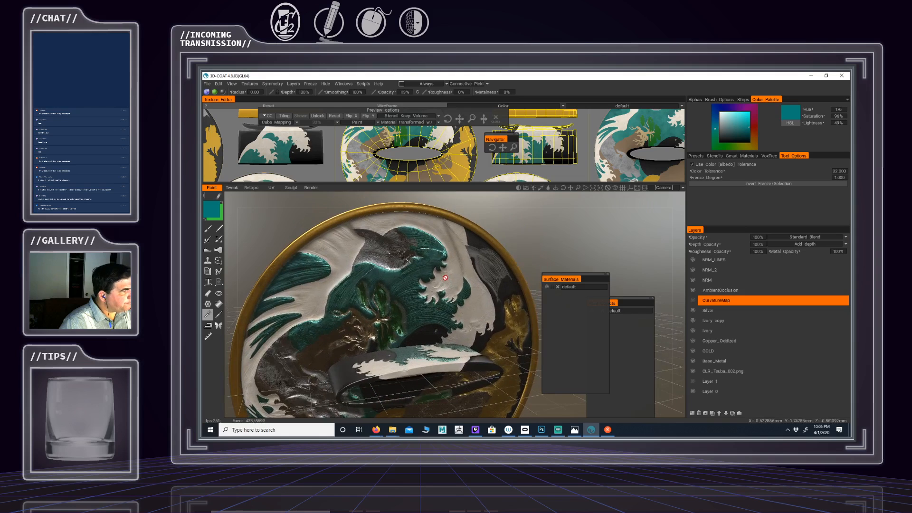
{"action": "left_click_drag", "start_coordinate": [435, 280], "coordinate": [419, 295], "text": "alt"}
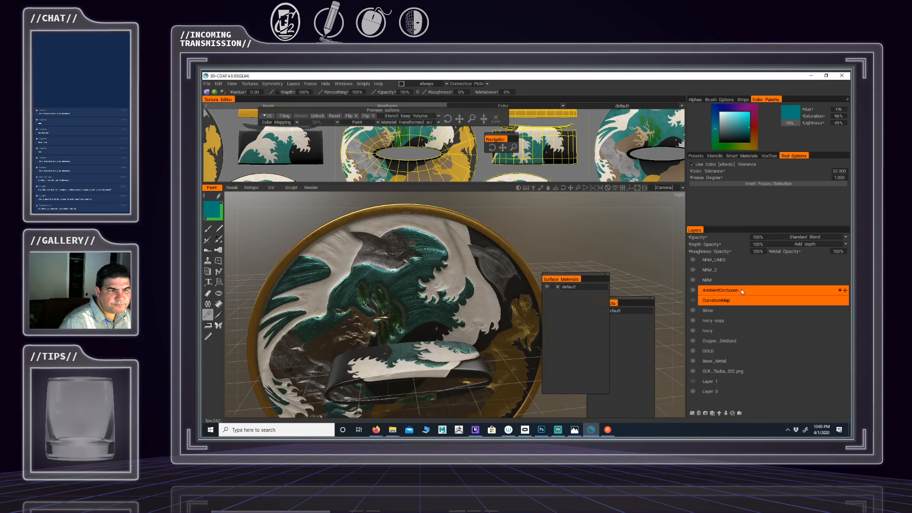
Set the Copper_Oxidized layer's opacity to 25% and check the teal waves on the disc
{"action": "double_click", "coordinate": [719, 340]}
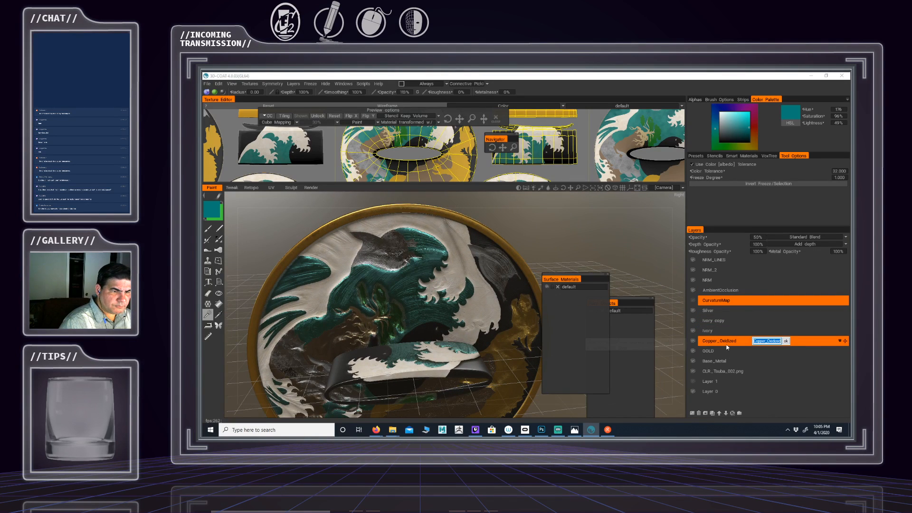
{"action": "left_click", "coordinate": [727, 346]}
{"action": "double_click", "coordinate": [761, 238]}
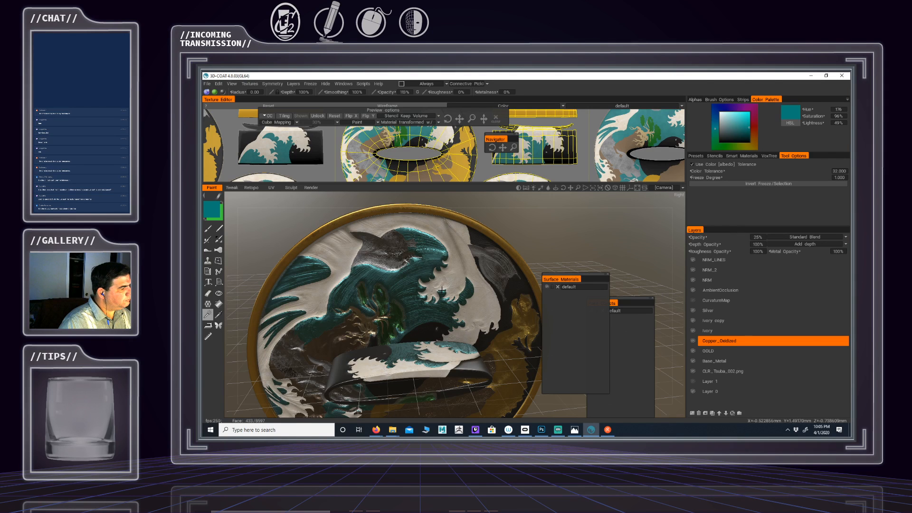
{"action": "left_click_drag", "start_coordinate": [441, 290], "coordinate": [438, 266], "text": "alt"}
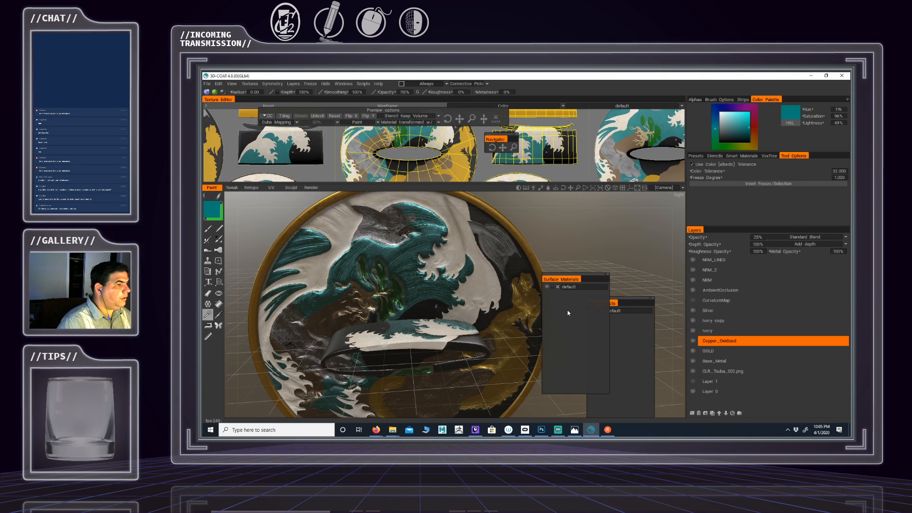
Compare the model with and without the CLR_Tsuba_002.png colour layer, leaving that layer shown
{"action": "left_click", "coordinate": [692, 371]}
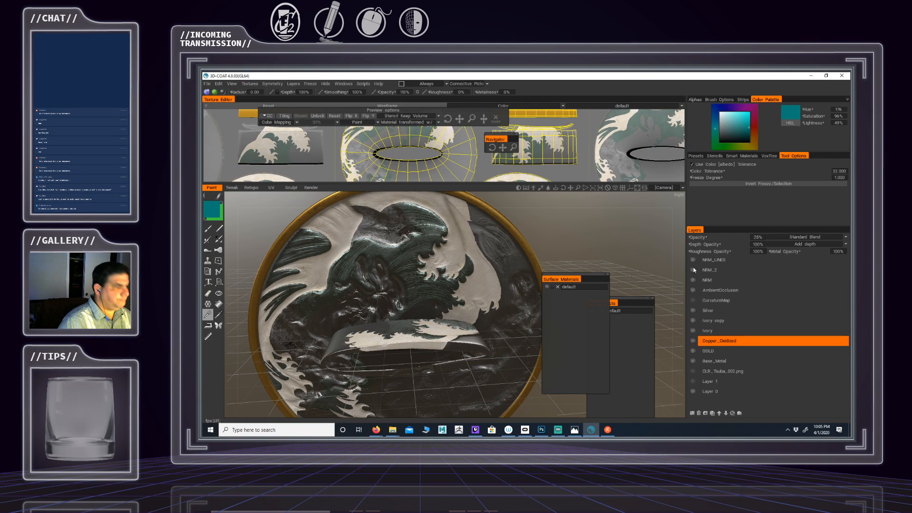
{"action": "left_click_drag", "start_coordinate": [476, 248], "coordinate": [459, 230], "text": "alt"}
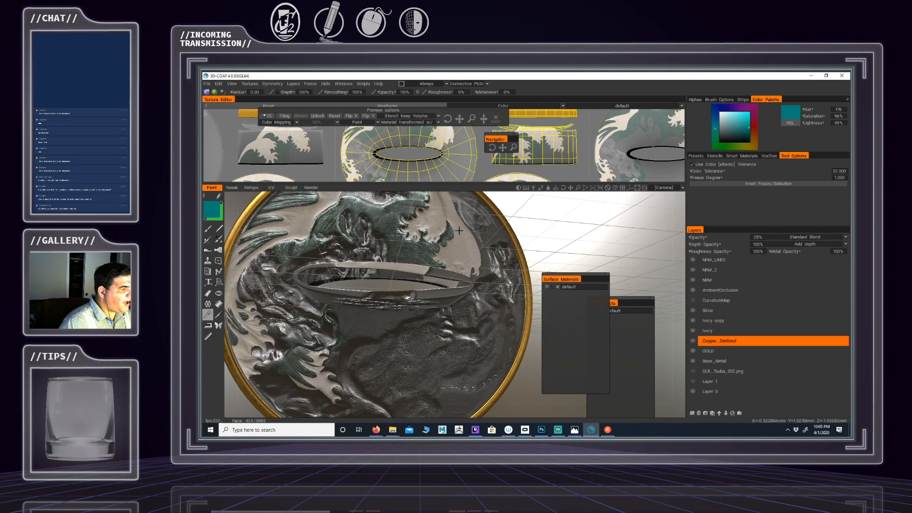
{"action": "left_click", "coordinate": [693, 371]}
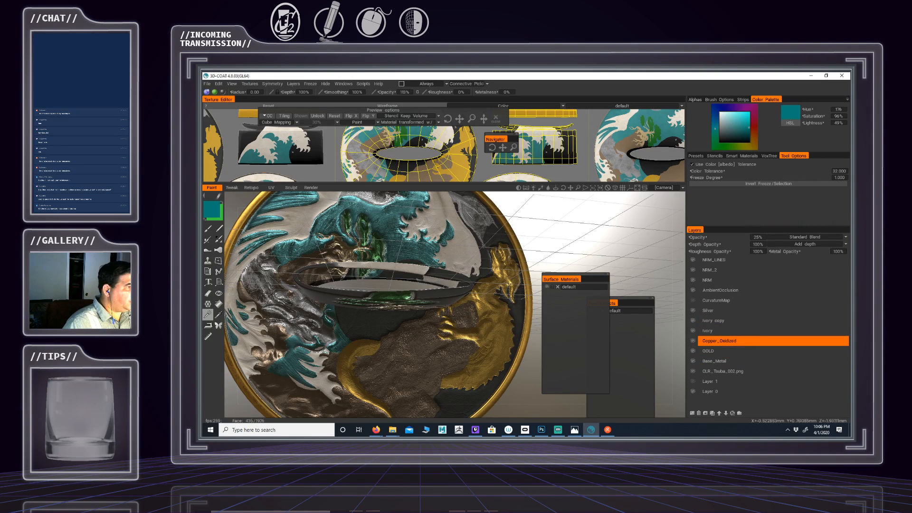
{"action": "left_click", "coordinate": [759, 236]}
{"action": "key", "text": "Return"}
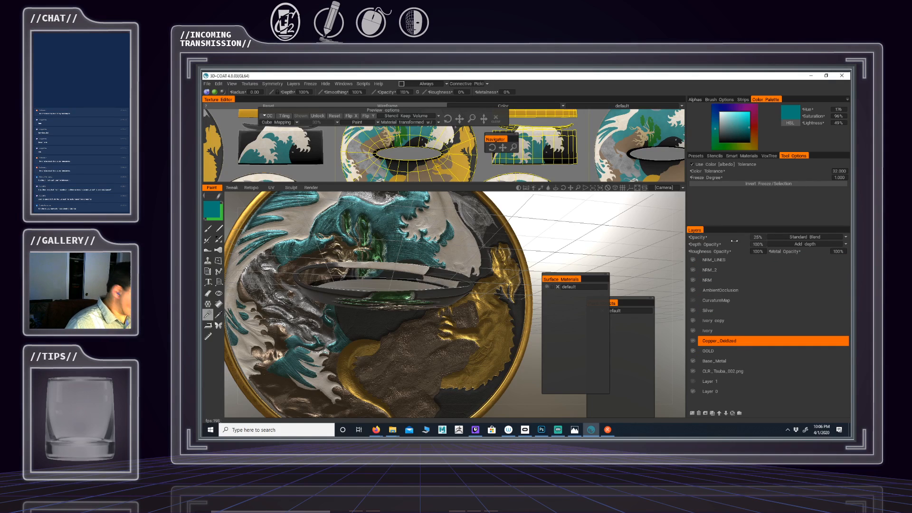
Set the Copper_Oxidized layer's opacity to 50%
{"action": "left_click", "coordinate": [761, 237]}
{"action": "key", "text": "Return"}
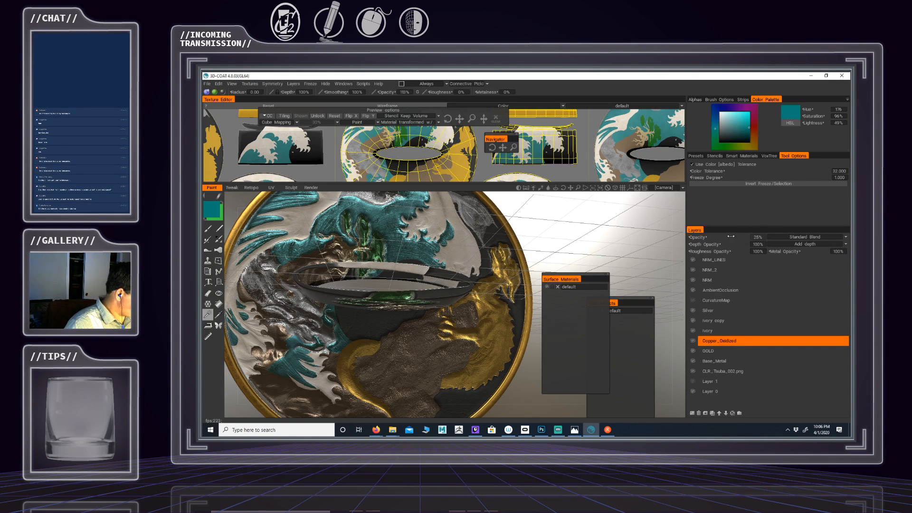
{"action": "left_click", "coordinate": [760, 237]}
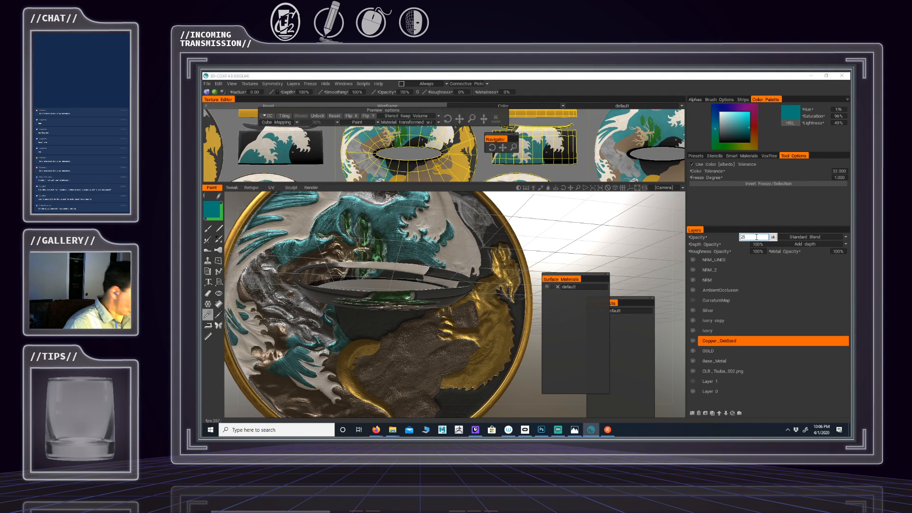
{"action": "key", "text": "Return"}
{"action": "left_click", "coordinate": [757, 237]}
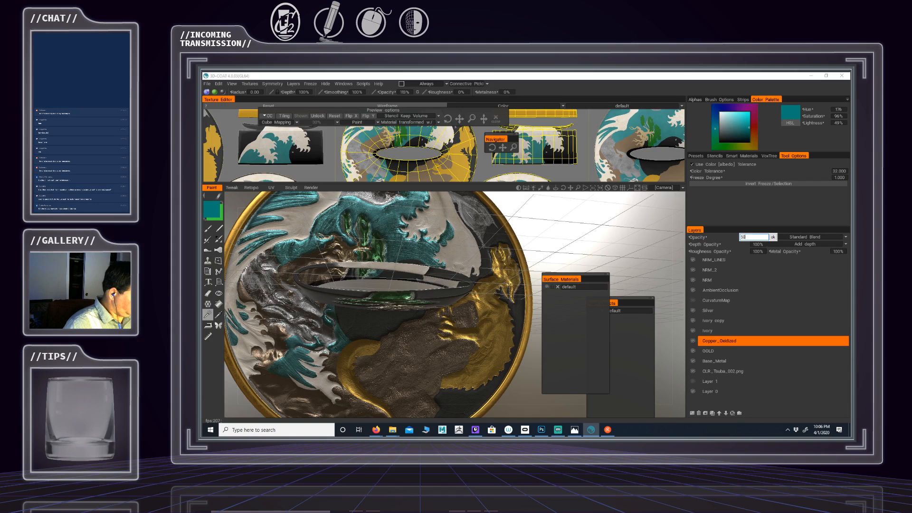
{"action": "key", "text": "Return"}
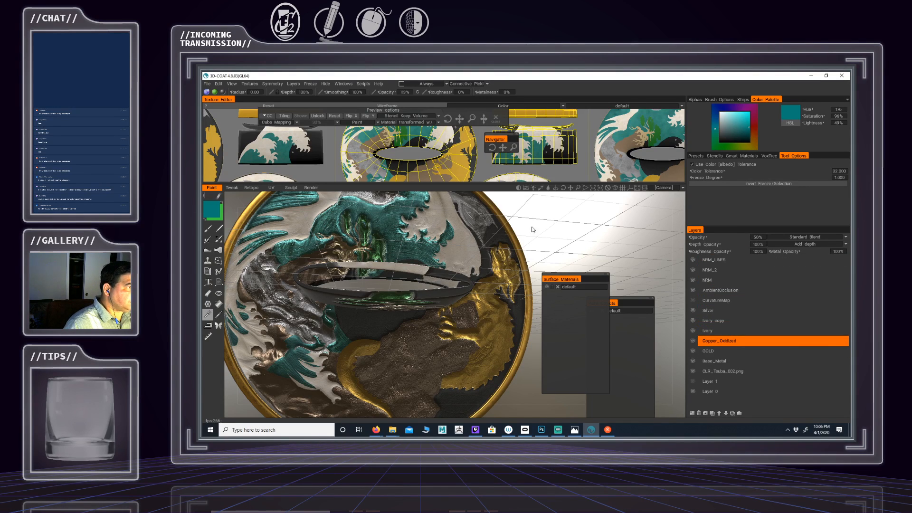
On the CLR_Tsuba_002.png layer, freeze the brown ground around the golden dragon by colour in the texture view
{"action": "left_click", "coordinate": [717, 373]}
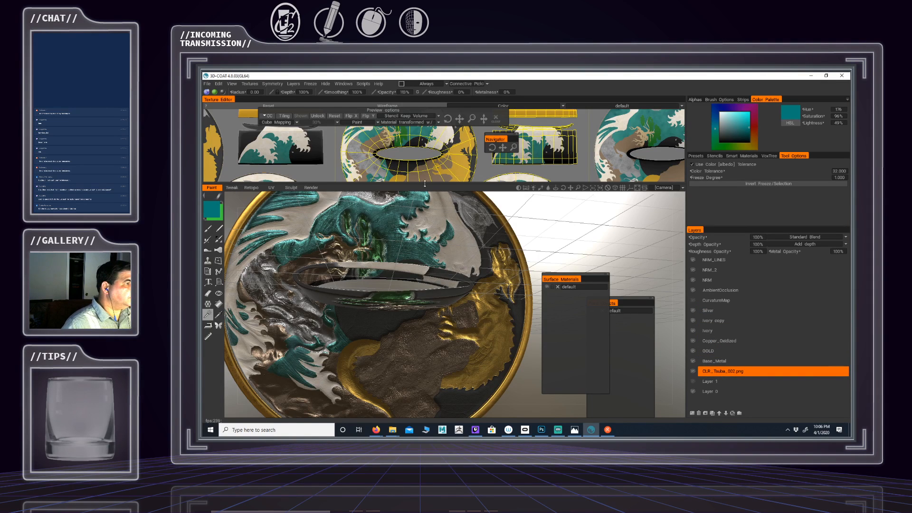
{"action": "middle_click_drag", "start_coordinate": [494, 134], "coordinate": [522, 150], "text": "alt"}
{"action": "scroll", "coordinate": [522, 149], "scroll_direction": "up", "scroll_amount": 3}
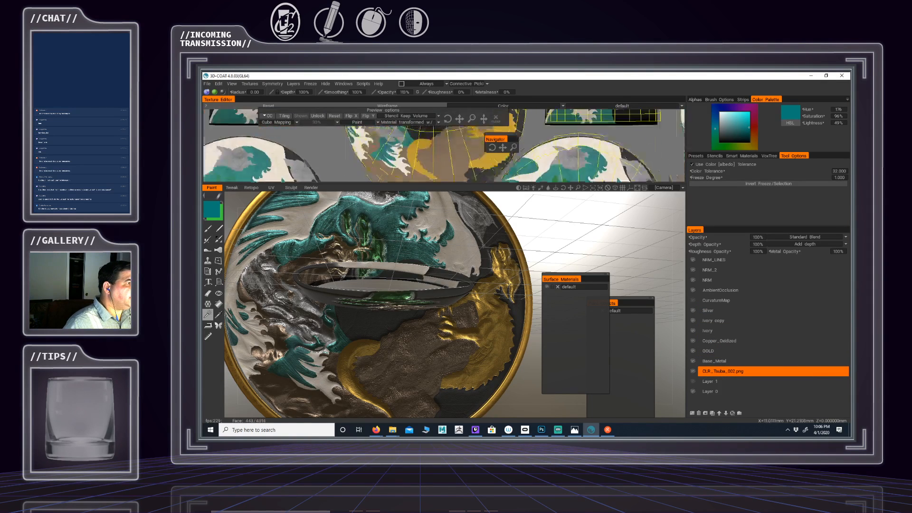
{"action": "scroll", "coordinate": [522, 150], "scroll_direction": "up", "scroll_amount": 2}
{"action": "middle_click_drag", "start_coordinate": [460, 161], "coordinate": [469, 201], "text": "alt"}
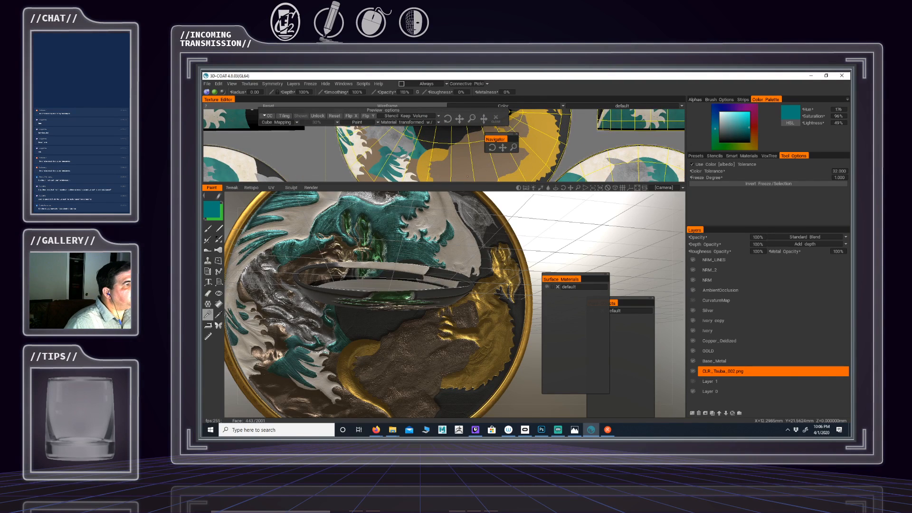
{"action": "left_click", "coordinate": [468, 176]}
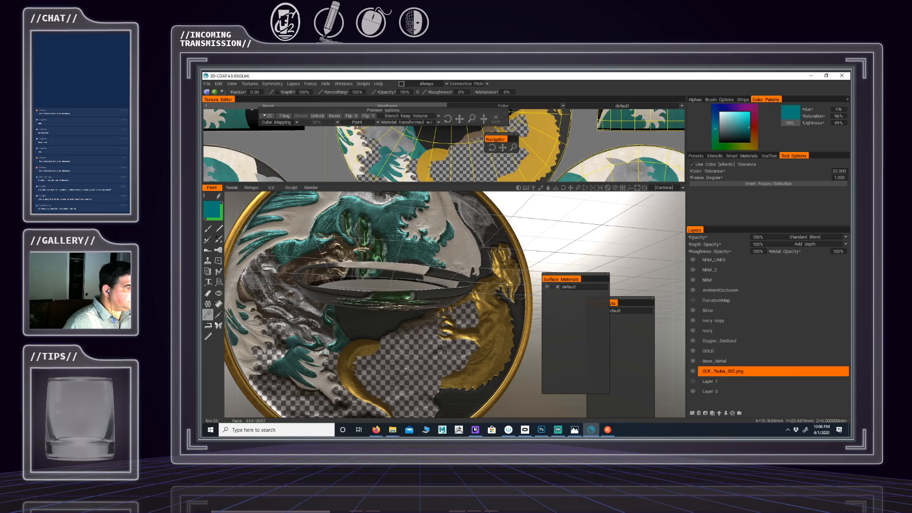
Freeze the separate brown patch beside the disc's oval opening by colour
{"action": "middle_click_drag", "start_coordinate": [440, 130], "coordinate": [434, 142], "text": "alt"}
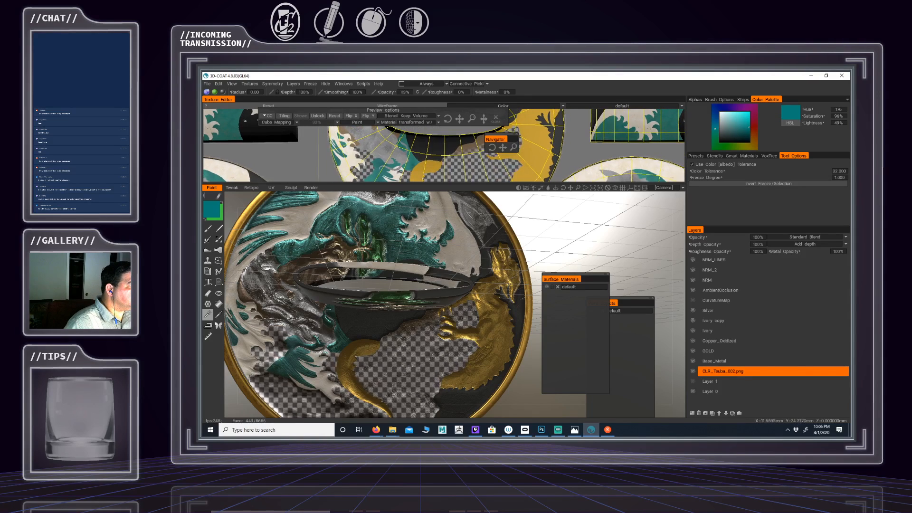
{"action": "middle_click_drag", "start_coordinate": [483, 165], "coordinate": [524, 152], "text": "alt"}
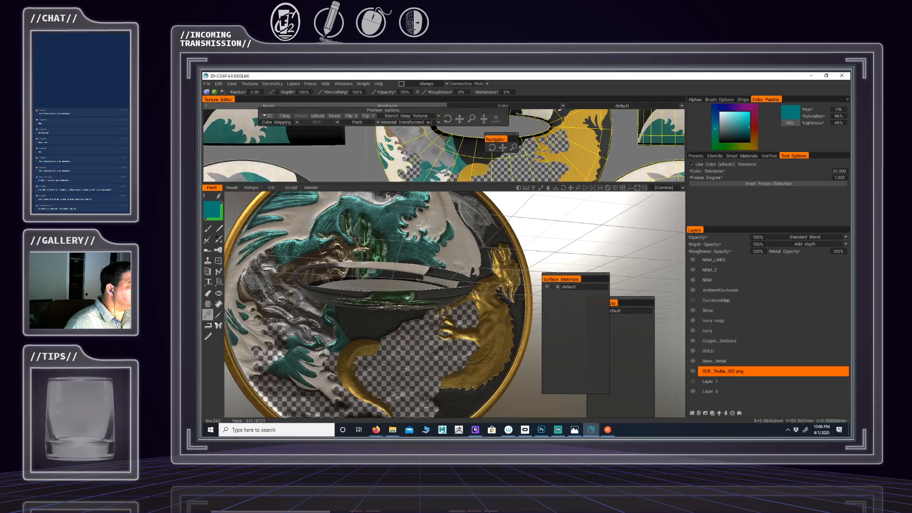
{"action": "middle_click_drag", "start_coordinate": [443, 138], "coordinate": [450, 152], "text": "alt"}
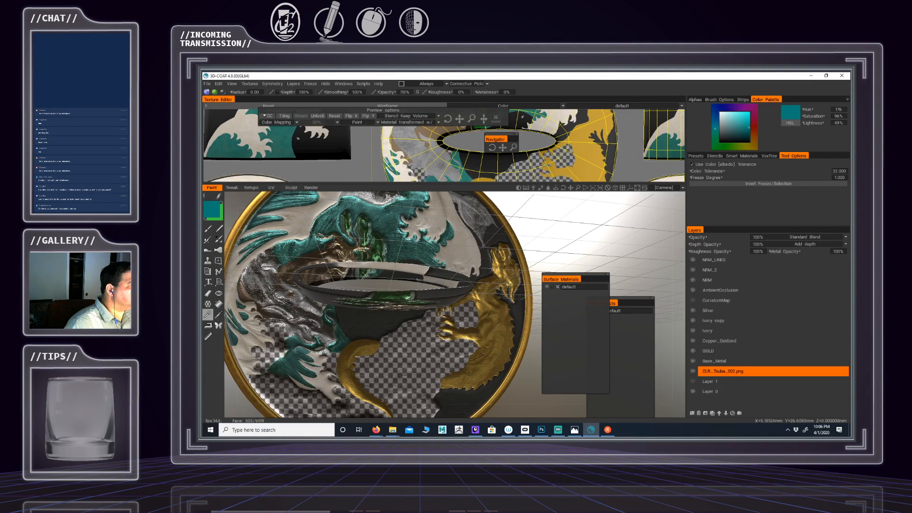
{"action": "left_click", "coordinate": [426, 144]}
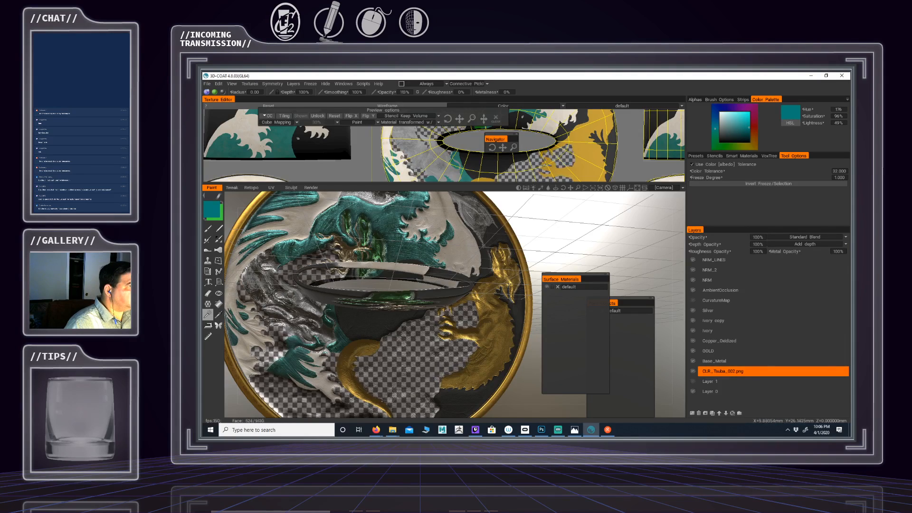
Freeze the tan rock beneath the tree on the dark texture strip by colour
{"action": "middle_click_drag", "start_coordinate": [437, 152], "coordinate": [392, 187], "text": "alt"}
{"action": "right_click_drag", "start_coordinate": [412, 150], "coordinate": [408, 168], "text": "alt"}
{"action": "middle_click_drag", "start_coordinate": [409, 168], "coordinate": [426, 272], "text": "alt"}
{"action": "middle_click_drag", "start_coordinate": [428, 161], "coordinate": [421, 184], "text": "alt"}
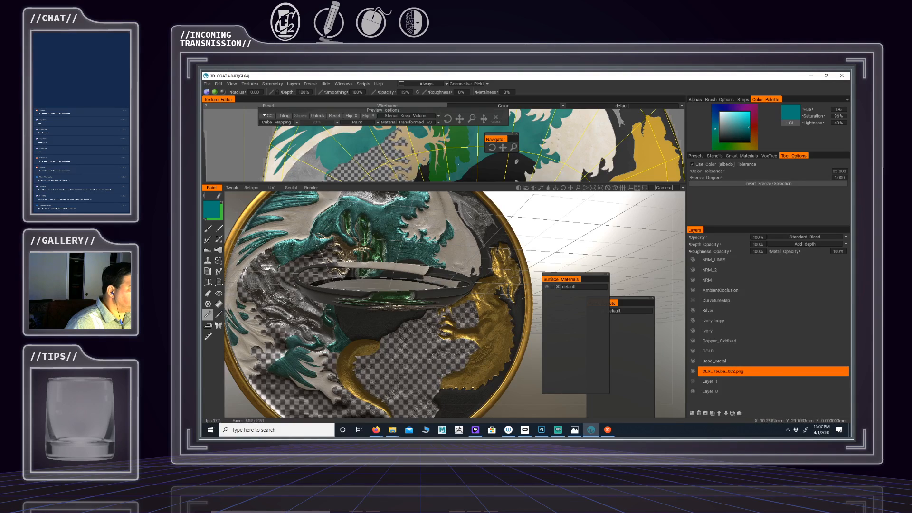
{"action": "middle_click_drag", "start_coordinate": [565, 164], "coordinate": [560, 88], "text": "alt"}
{"action": "middle_click_drag", "start_coordinate": [563, 145], "coordinate": [551, 97], "text": "alt"}
{"action": "middle_click_drag", "start_coordinate": [545, 159], "coordinate": [560, 126], "text": "alt"}
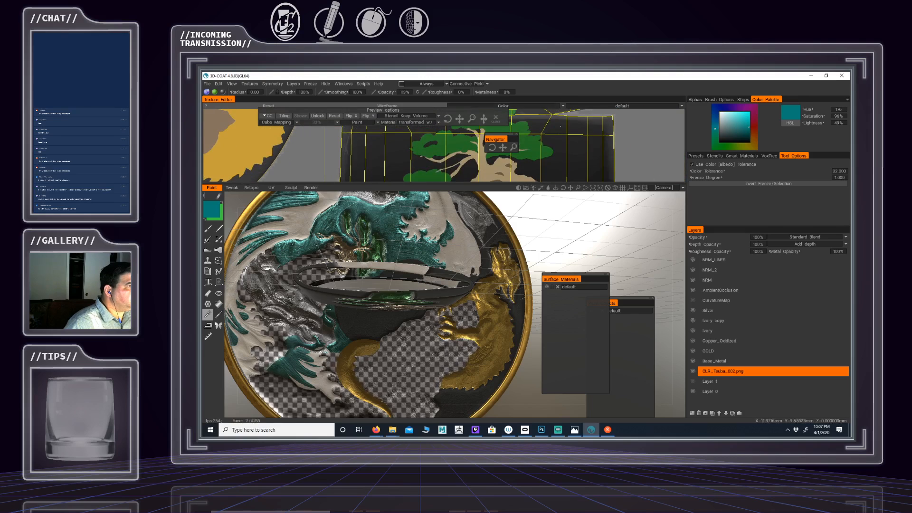
{"action": "middle_click_drag", "start_coordinate": [537, 162], "coordinate": [567, 141], "text": "alt"}
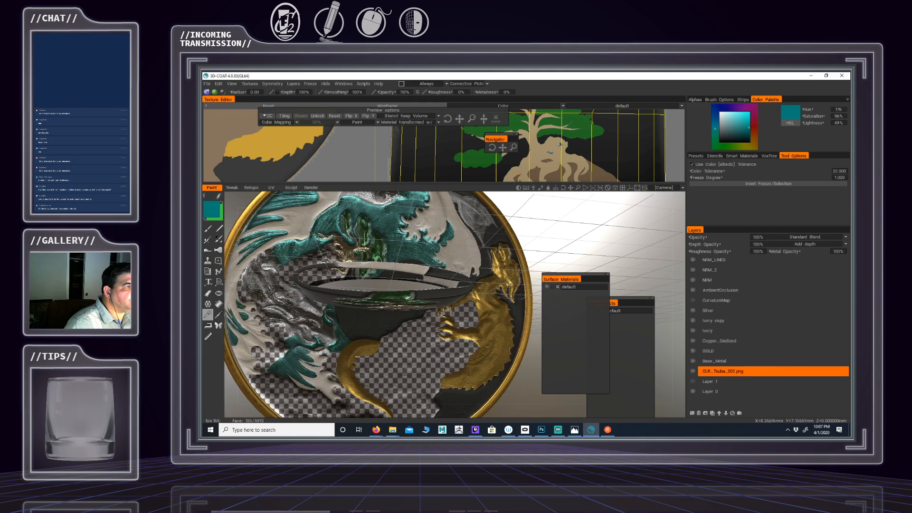
{"action": "left_click_drag", "start_coordinate": [546, 161], "coordinate": [553, 174]}
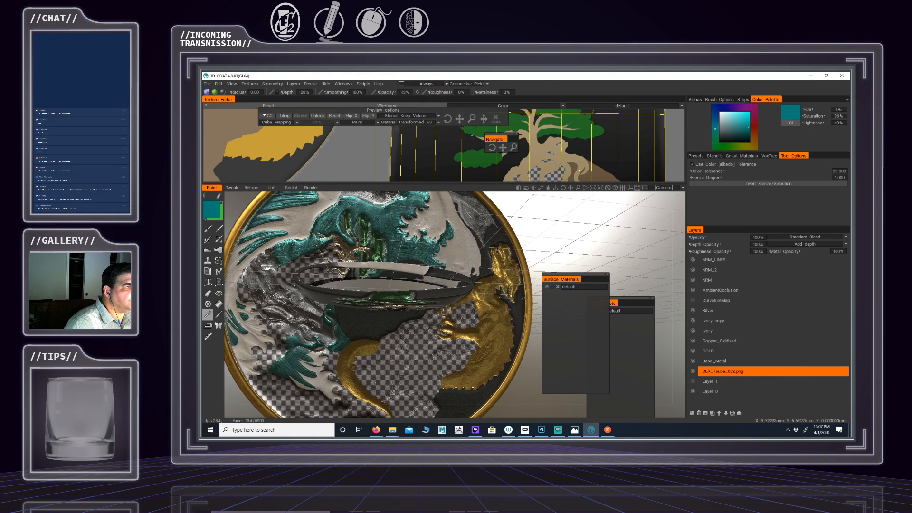
Freeze the remaining brown ground patches on the tree strip and the neighbouring disc face by colour
{"action": "mouse_move", "coordinate": [579, 170]}
{"action": "middle_mouse_down", "text": "alt"}
{"action": "mouse_move", "coordinate": [553, 124]}
{"action": "mouse_move", "coordinate": [571, 199]}
{"action": "middle_mouse_up", "text": "alt"}
{"action": "left_click", "coordinate": [586, 147]}
{"action": "mouse_move", "coordinate": [600, 151]}
{"action": "middle_mouse_down", "text": "alt"}
{"action": "mouse_move", "coordinate": [540, 210]}
{"action": "mouse_move", "coordinate": [519, 129]}
{"action": "middle_mouse_up", "text": "alt"}
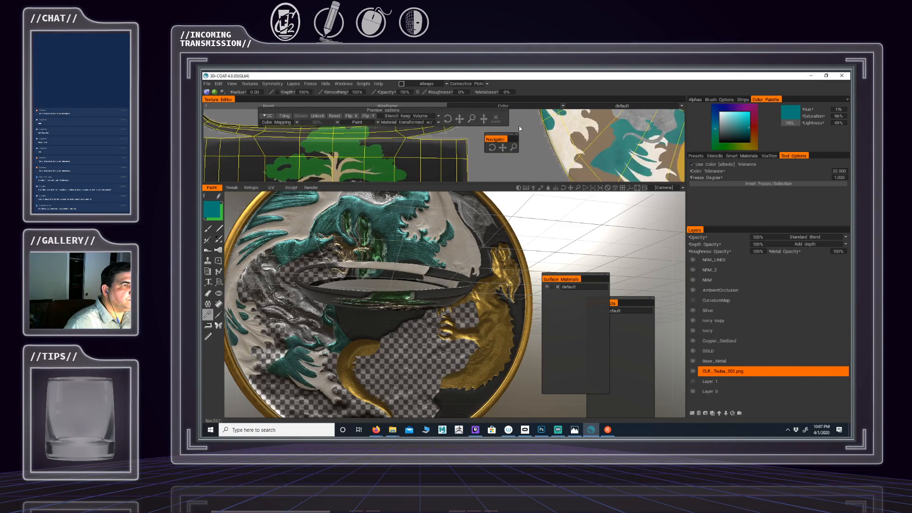
{"action": "left_click", "coordinate": [600, 149]}
{"action": "middle_click_drag", "start_coordinate": [648, 164], "coordinate": [579, 209], "text": "alt"}
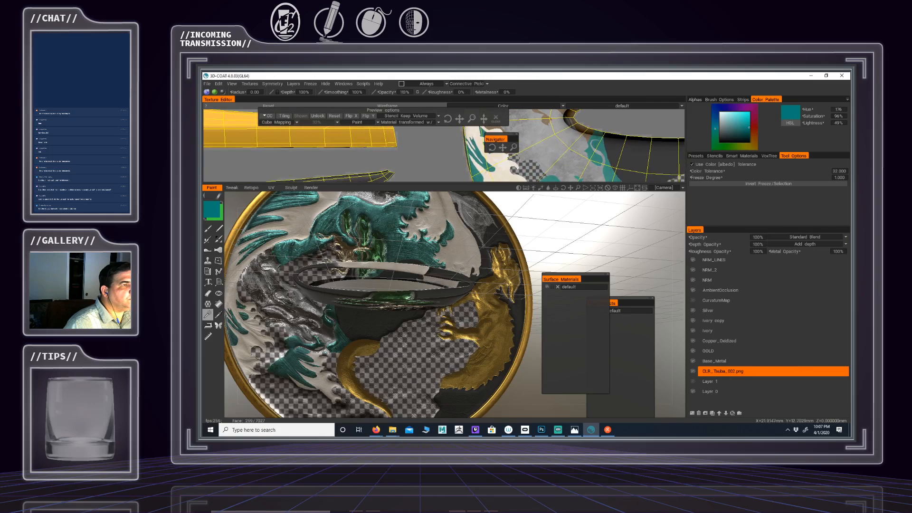
{"action": "middle_click_drag", "start_coordinate": [571, 131], "coordinate": [586, 169], "text": "alt"}
{"action": "left_click", "coordinate": [571, 144]}
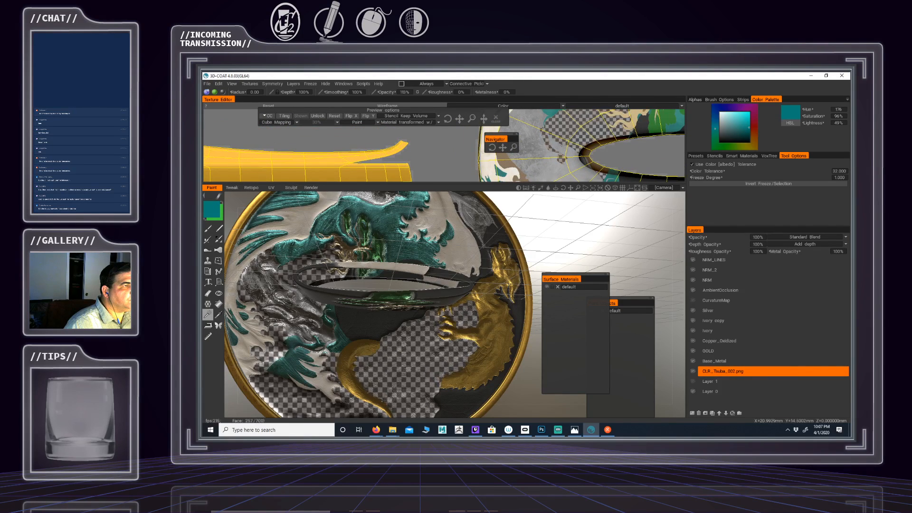
{"action": "left_click", "coordinate": [514, 160]}
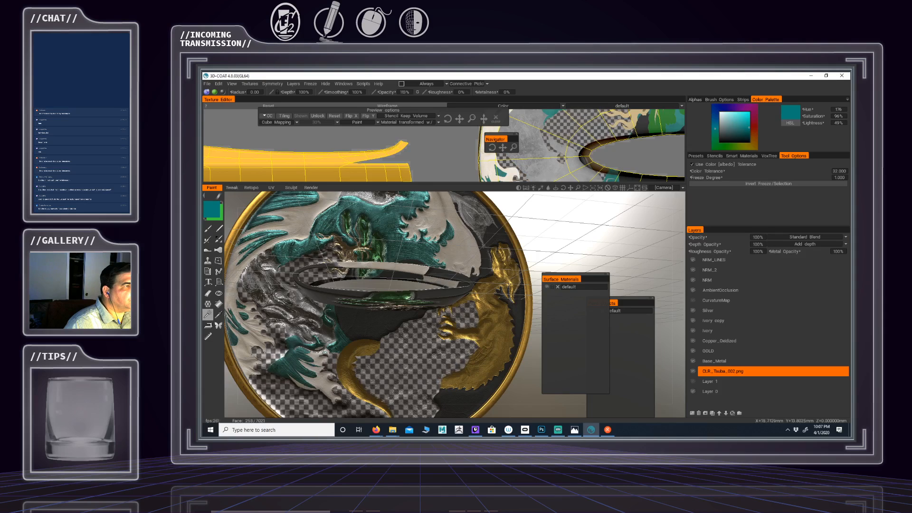
{"action": "middle_click_drag", "start_coordinate": [601, 134], "coordinate": [545, 184], "text": "alt"}
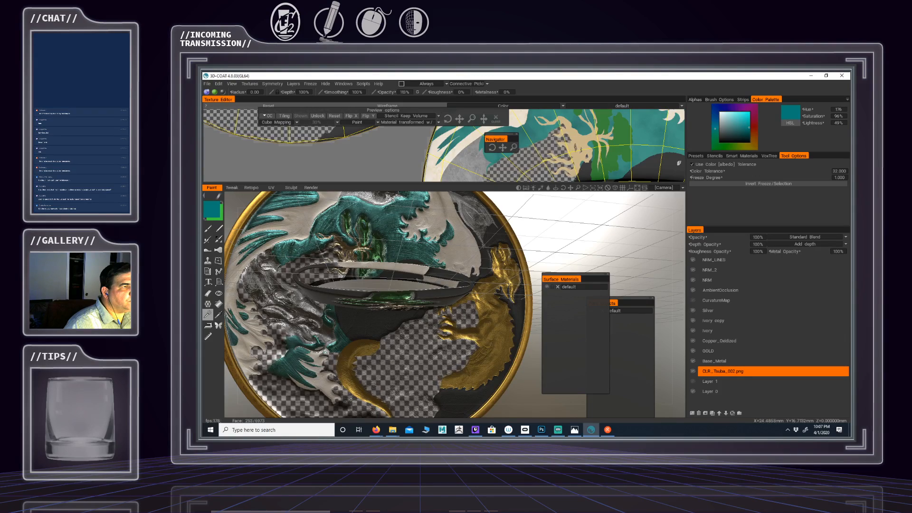
{"action": "left_click_drag", "start_coordinate": [513, 148], "coordinate": [616, 72]}
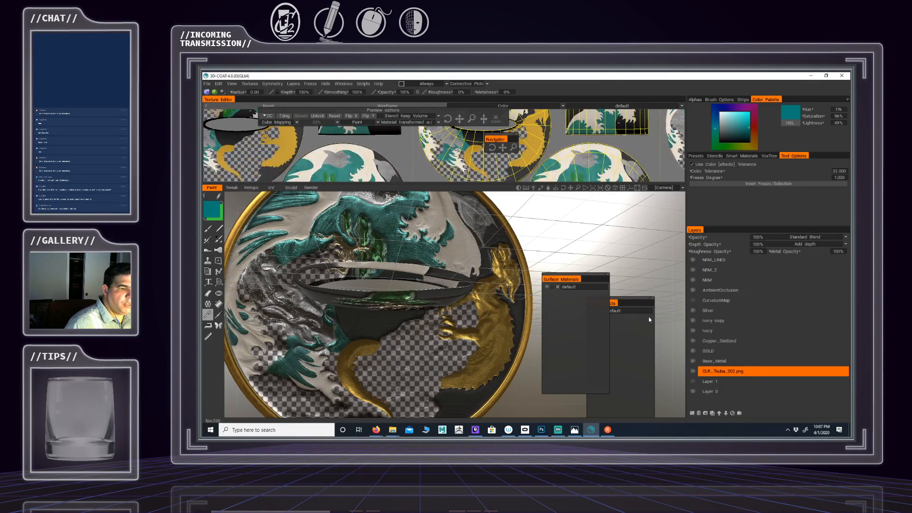
Add a new layer directly above Silver and name it Stone
{"action": "left_click", "coordinate": [717, 331]}
{"action": "left_click", "coordinate": [708, 311]}
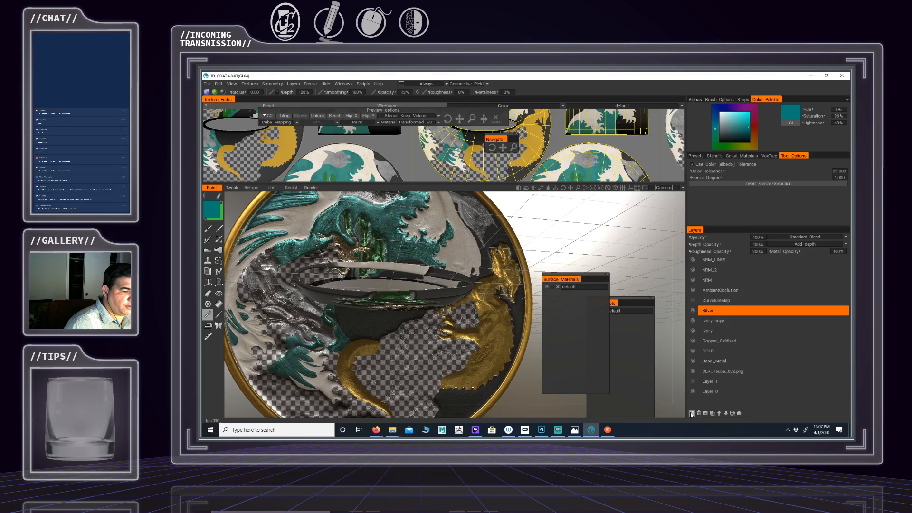
{"action": "left_click", "coordinate": [698, 413]}
{"action": "double_click", "coordinate": [712, 313]}
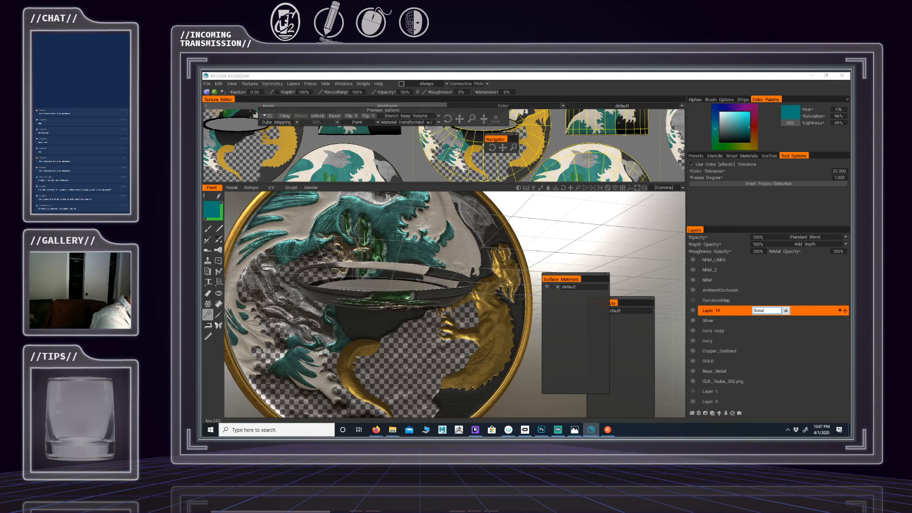
{"action": "key", "text": "Return"}
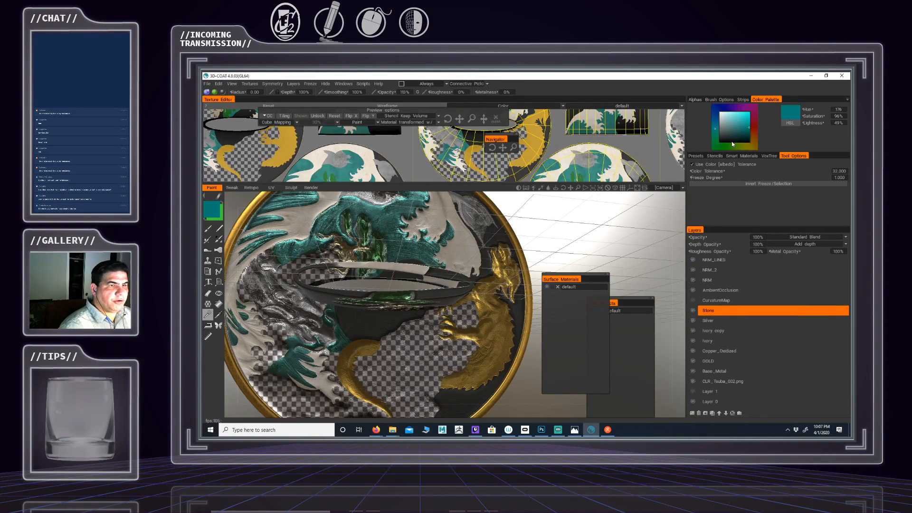
Try filling the Stone layer with the brown metal smart material from the metals folder, and undo the fill
{"action": "left_click", "coordinate": [744, 156]}
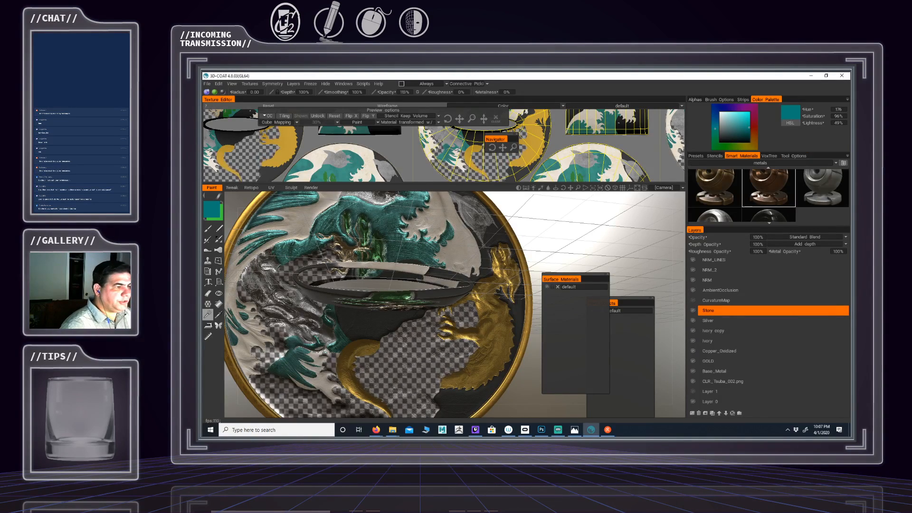
{"action": "right_click", "coordinate": [771, 184]}
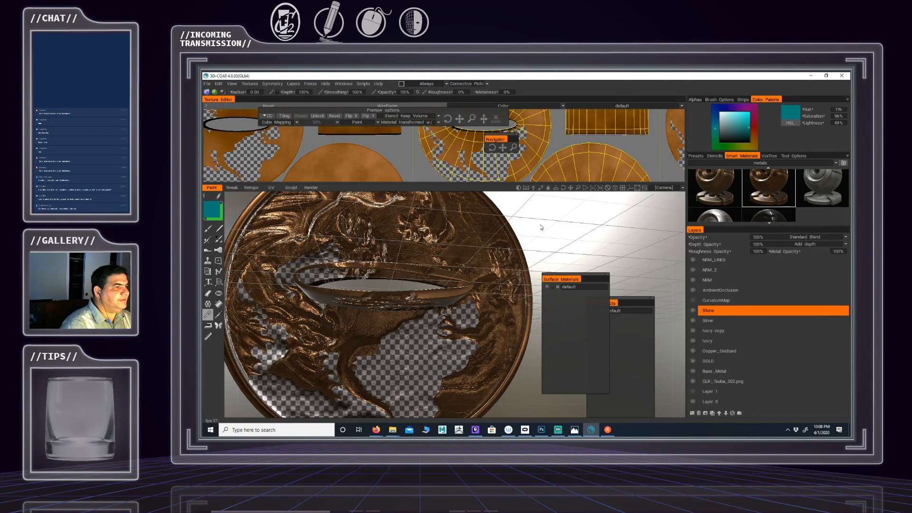
{"action": "key", "text": "ctrl+z"}
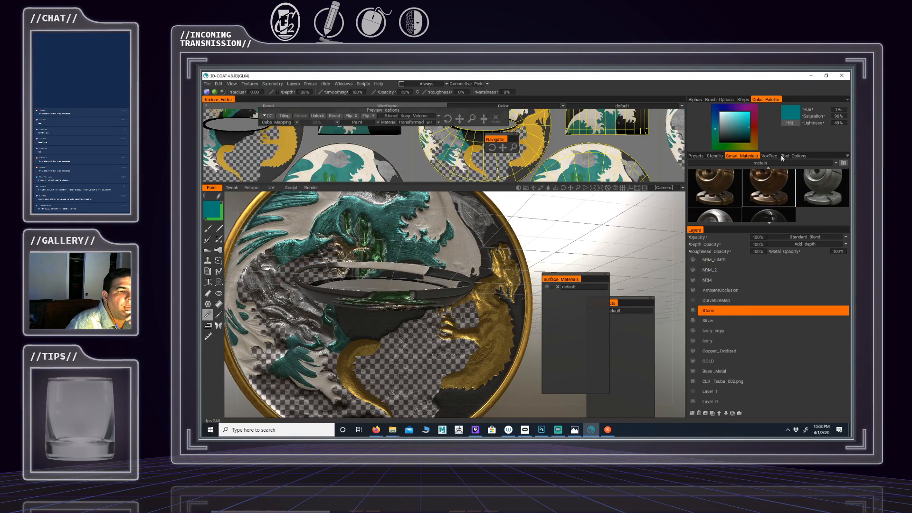
Invert the frozen selection so the brown ground areas are paintable, with Stone as the active layer under its existing name
{"action": "left_click", "coordinate": [716, 300]}
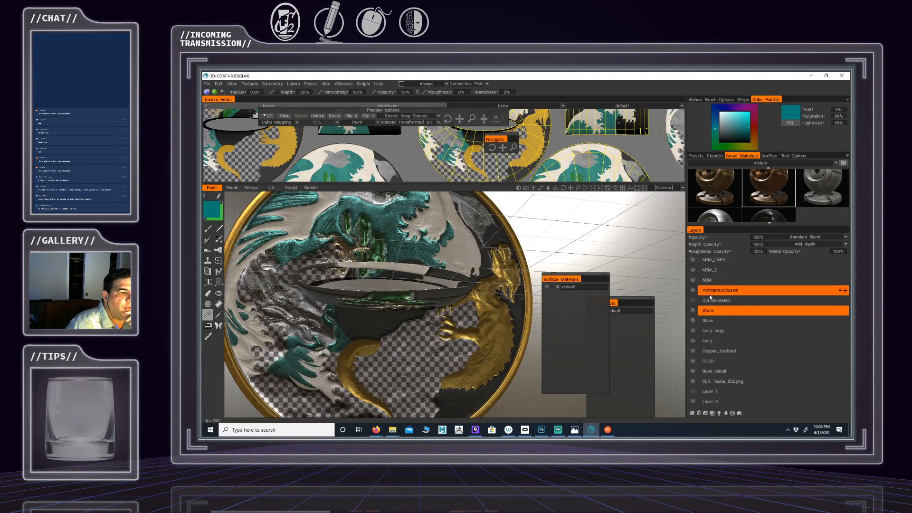
{"action": "left_click", "coordinate": [794, 156]}
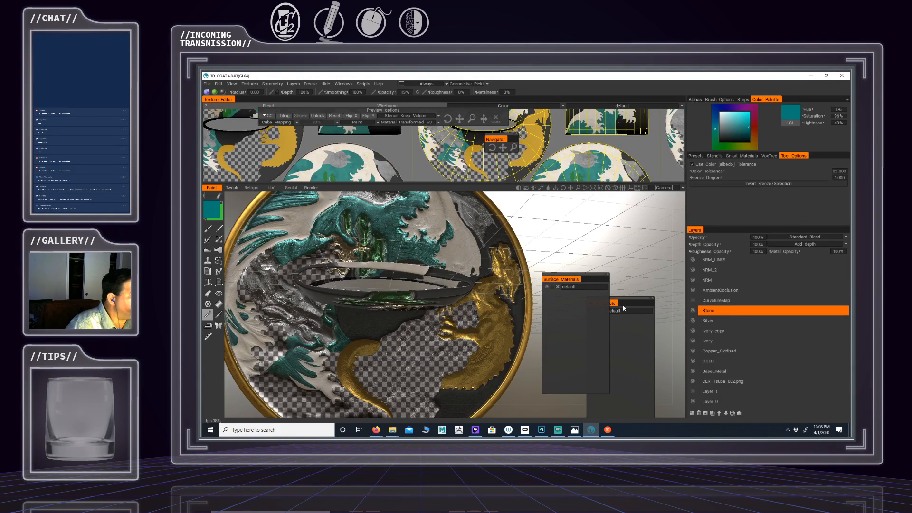
{"action": "double_click", "coordinate": [718, 314]}
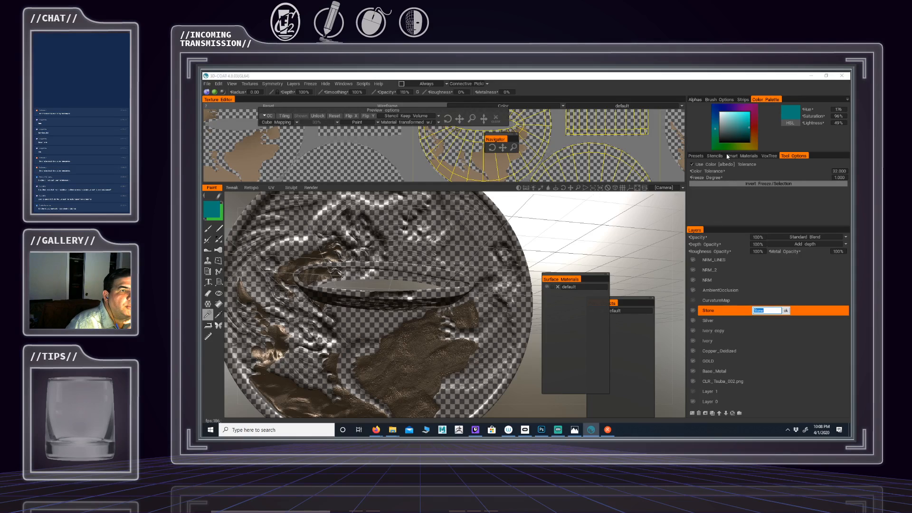
{"action": "key", "text": "Return"}
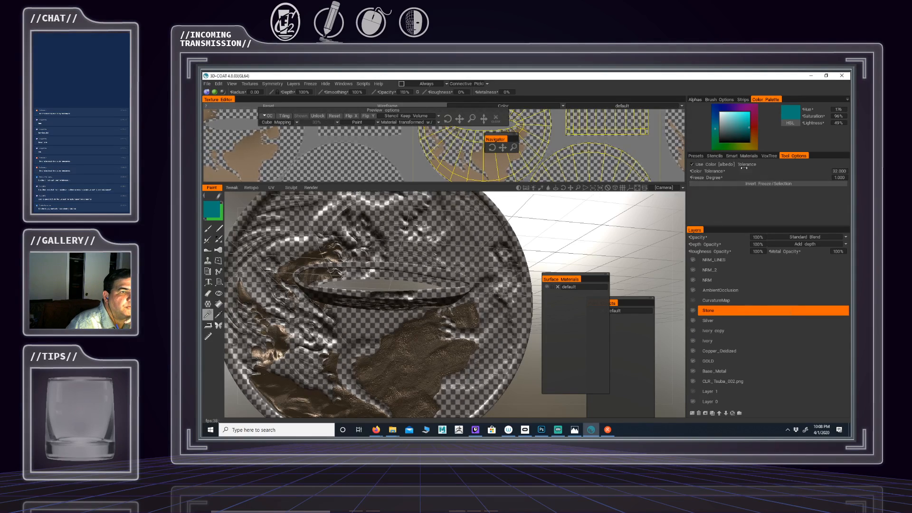
Fill the unfrozen ground areas of the Stone layer with the brown metal smart material from the metals folder
{"action": "left_click", "coordinate": [738, 156]}
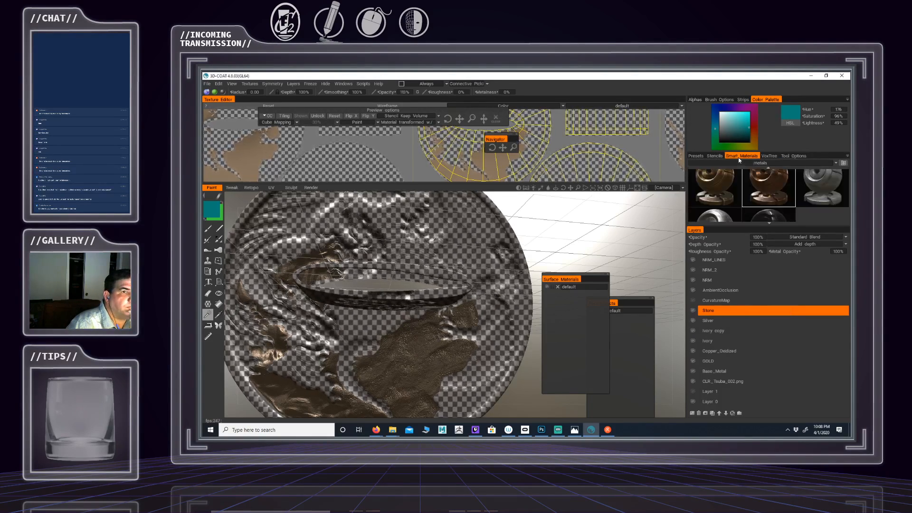
{"action": "right_click", "coordinate": [749, 184]}
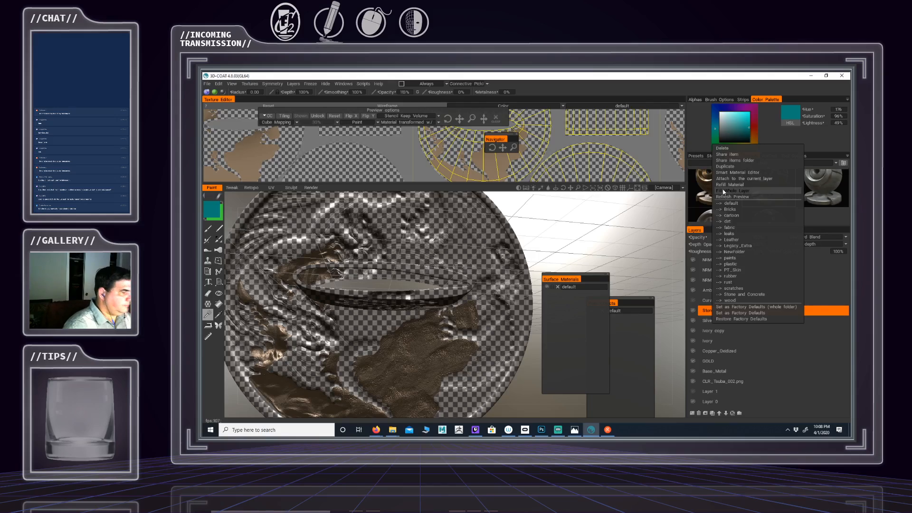
{"action": "left_click", "coordinate": [724, 190]}
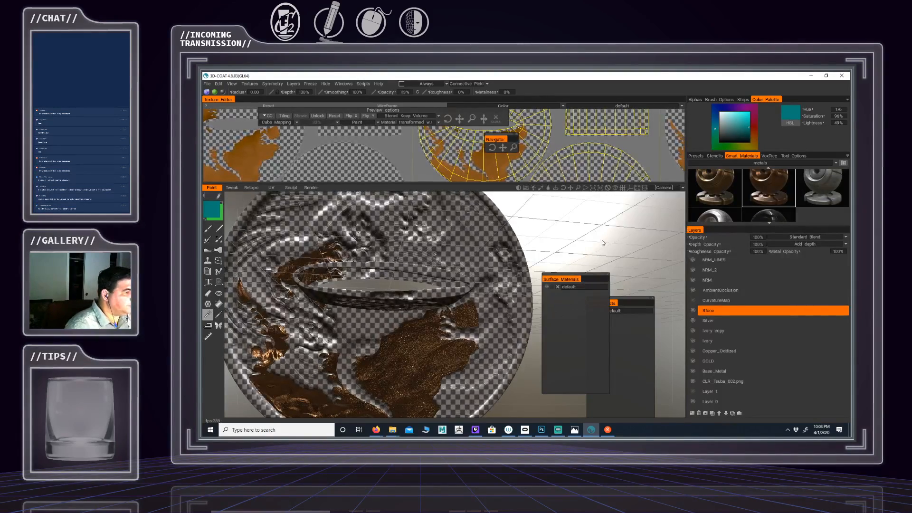
Clear the freeze mask from the disc and examine the brown metal ground alongside the other materials
{"action": "left_click_drag", "start_coordinate": [603, 243], "coordinate": [489, 252], "text": "alt"}
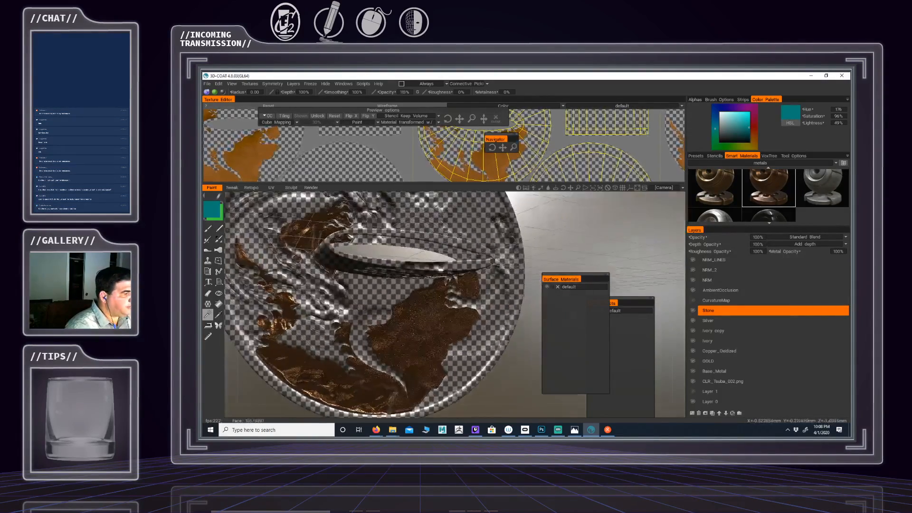
{"action": "left_click_drag", "start_coordinate": [494, 219], "coordinate": [443, 272], "text": "alt"}
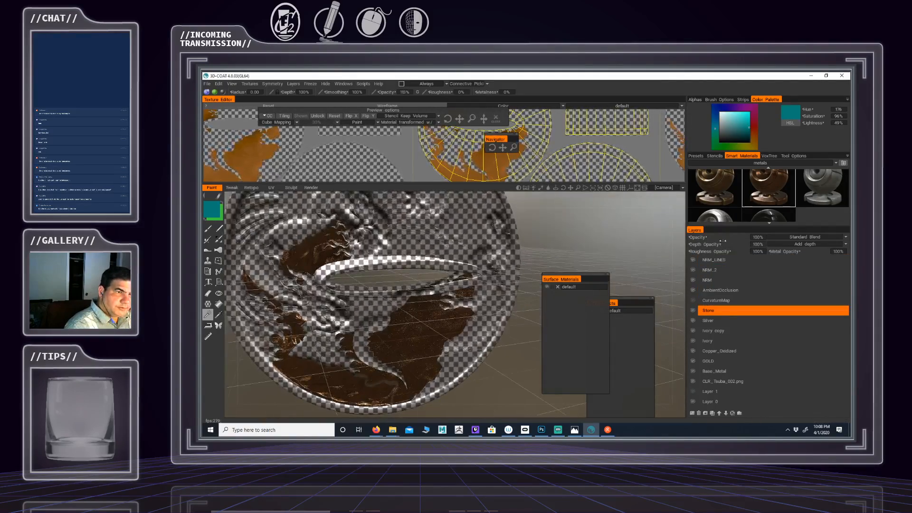
{"action": "left_click", "coordinate": [715, 156]}
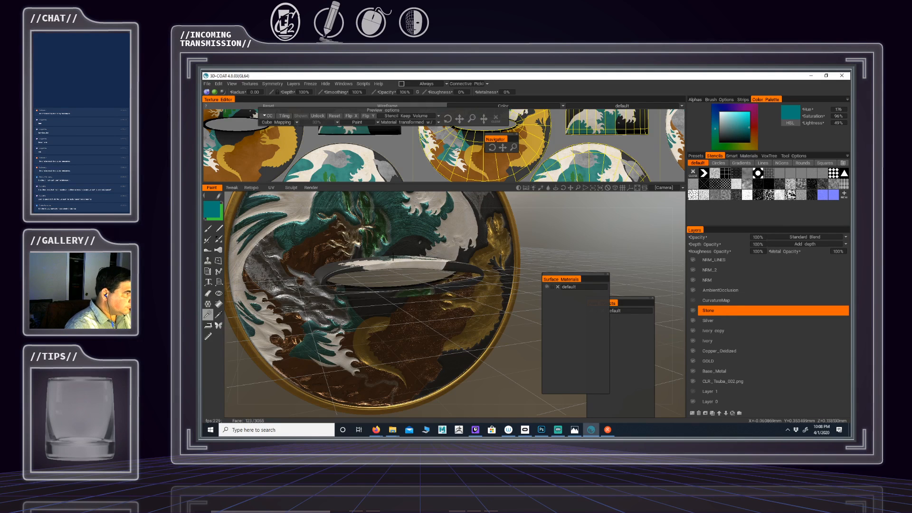
{"action": "key", "text": "i"}
{"action": "middle_click_drag", "start_coordinate": [392, 257], "coordinate": [454, 287]}
{"action": "right_click_drag", "start_coordinate": [454, 288], "coordinate": [376, 292], "text": "alt"}
{"action": "left_click_drag", "start_coordinate": [376, 292], "coordinate": [408, 276], "text": "alt"}
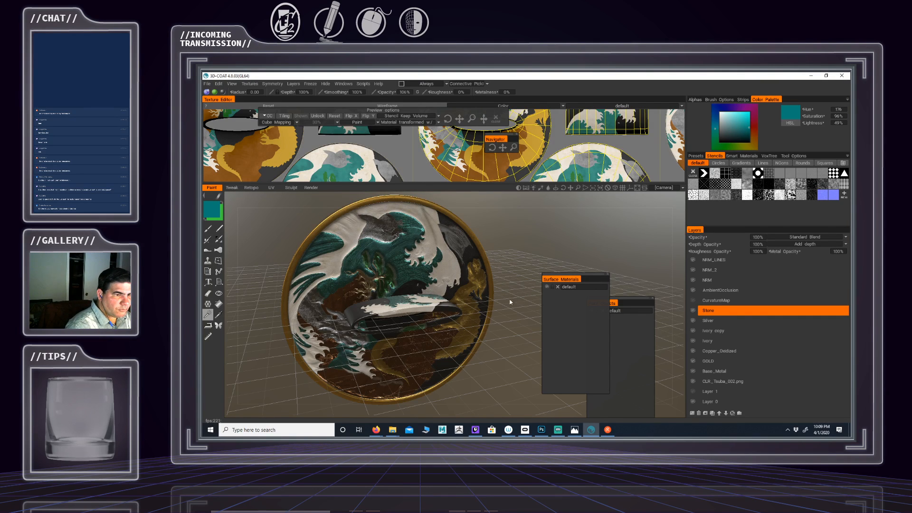
Compare the disc's materials with the CLR_Tsuba_002.png colour layer hidden and shown
{"action": "left_click", "coordinate": [696, 380]}
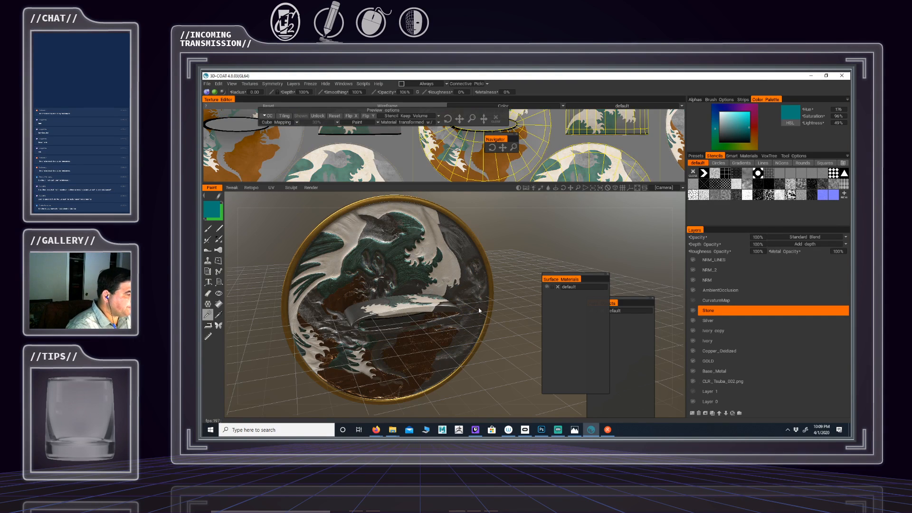
{"action": "left_click_drag", "start_coordinate": [504, 248], "coordinate": [442, 249]}
{"action": "right_click_drag", "start_coordinate": [442, 249], "coordinate": [424, 247], "text": "alt"}
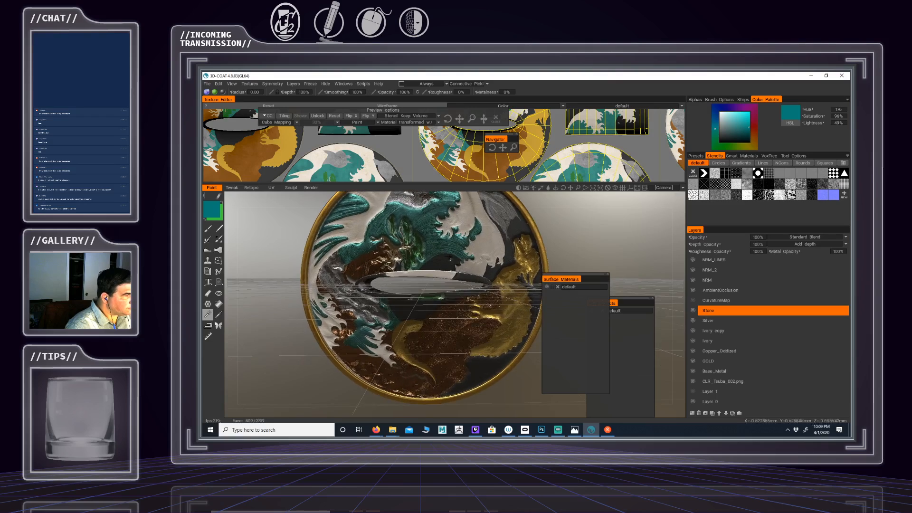
{"action": "middle_click_drag", "start_coordinate": [423, 246], "coordinate": [412, 275], "text": "alt"}
{"action": "left_click_drag", "start_coordinate": [412, 275], "coordinate": [395, 233]}
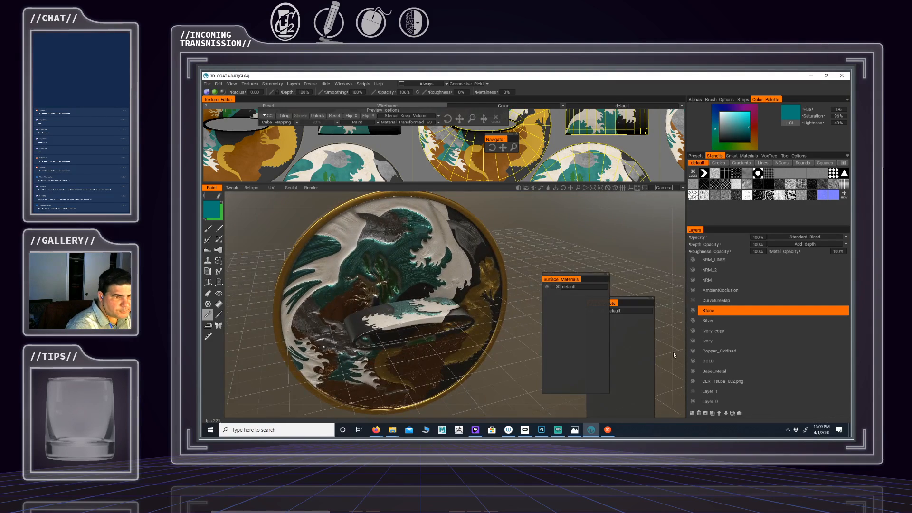
Hide the CLR_Tsuba_002.png and Base_Metal layers and add a new layer directly above Base_Metal
{"action": "left_click", "coordinate": [715, 381]}
{"action": "left_click", "coordinate": [714, 371]}
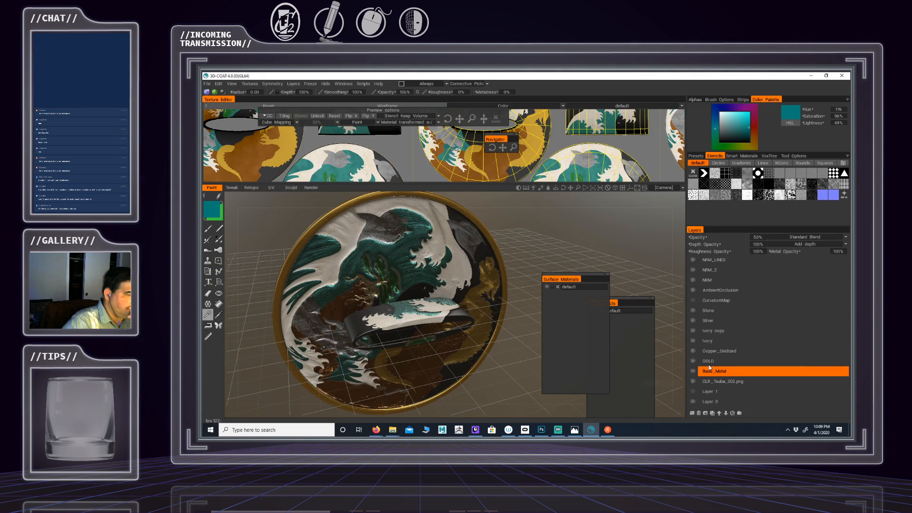
{"action": "left_click", "coordinate": [693, 381]}
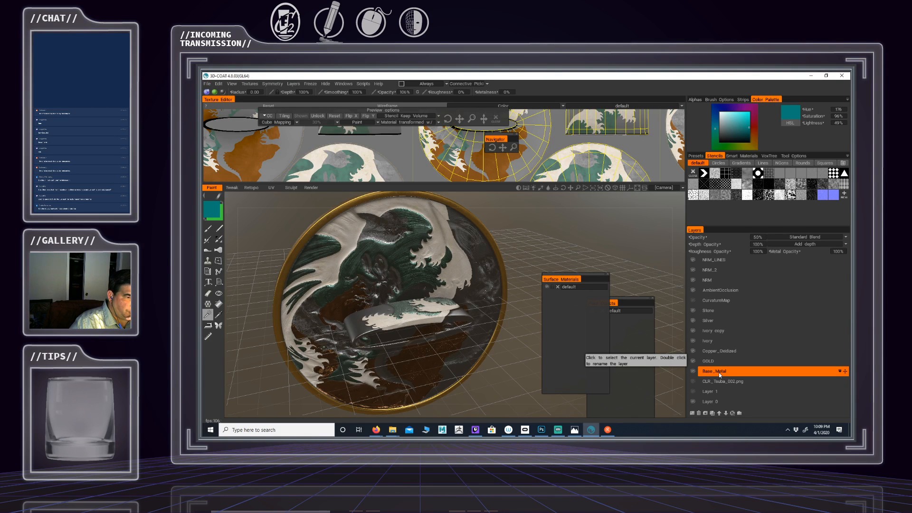
{"action": "left_click", "coordinate": [693, 413]}
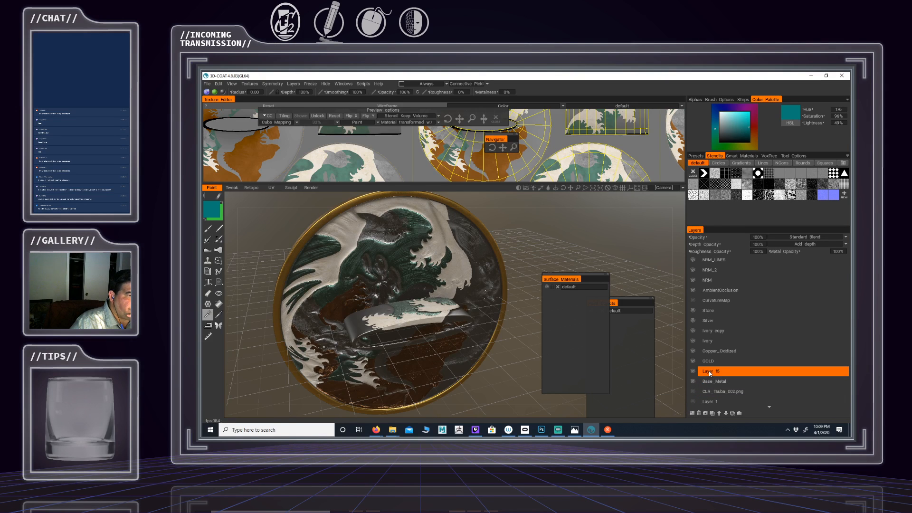
{"action": "left_click", "coordinate": [693, 381]}
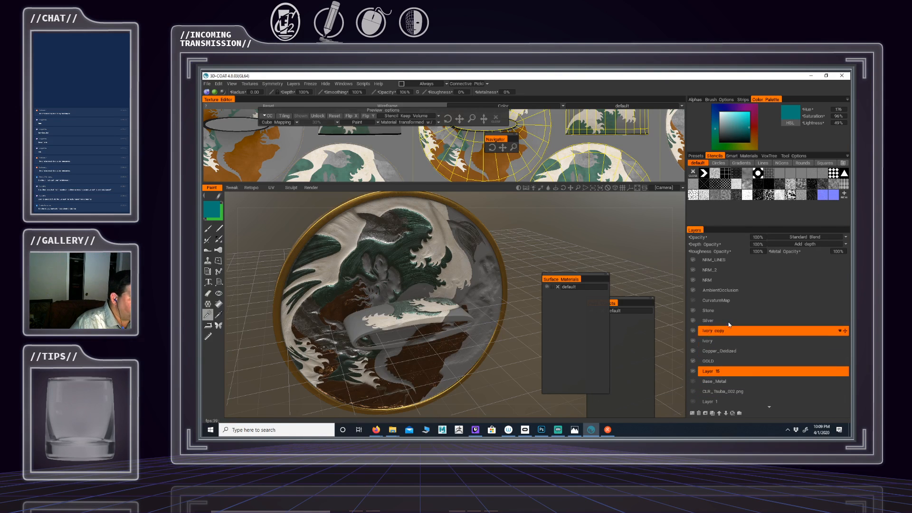
Fill the new layer above Base_Metal with the metal_forged smart material from the metals folder
{"action": "left_click", "coordinate": [739, 156]}
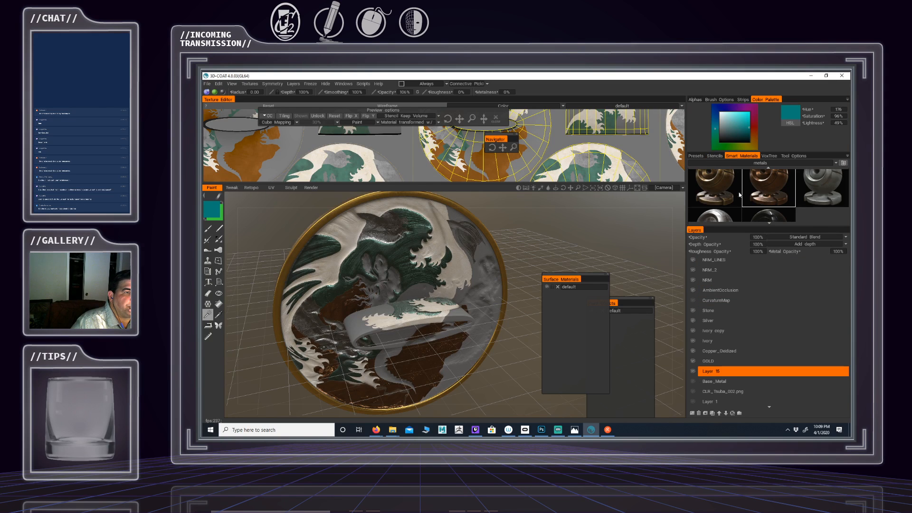
{"action": "mouse_move", "coordinate": [743, 211]}
{"action": "scroll", "coordinate": [744, 204], "scroll_direction": "up", "scroll_amount": 4}
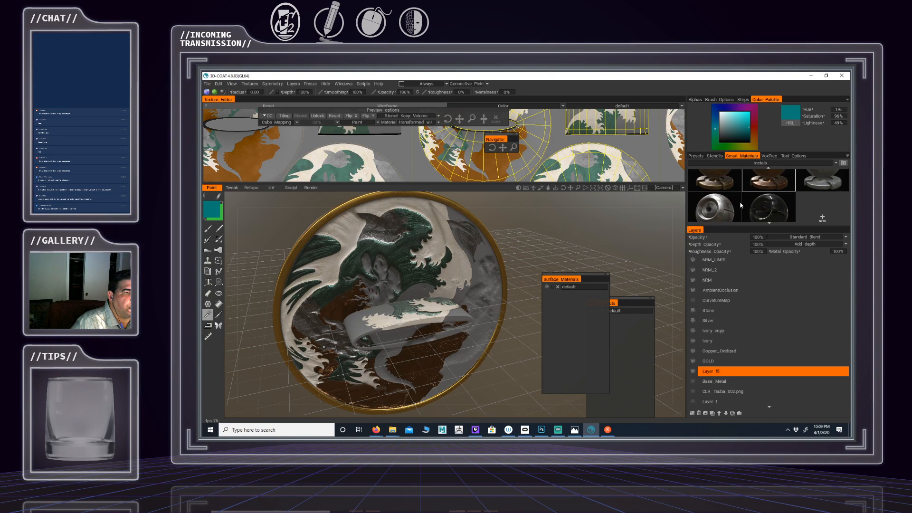
{"action": "scroll", "coordinate": [748, 197], "scroll_direction": "up", "scroll_amount": 4}
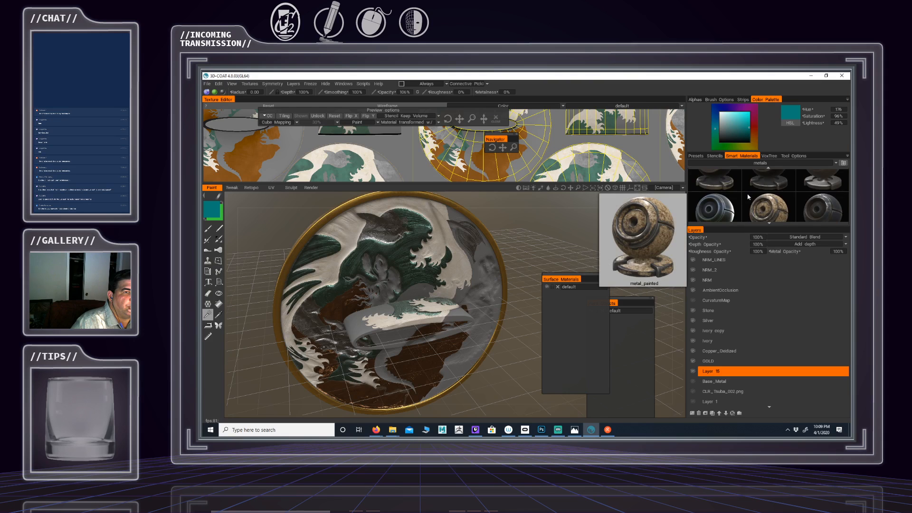
{"action": "scroll", "coordinate": [748, 197], "scroll_direction": "up", "scroll_amount": 2}
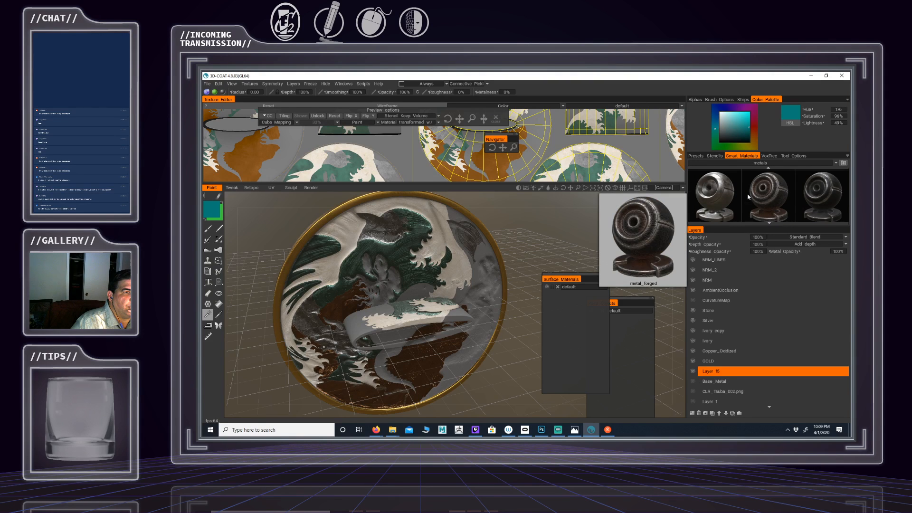
{"action": "right_click", "coordinate": [779, 196]}
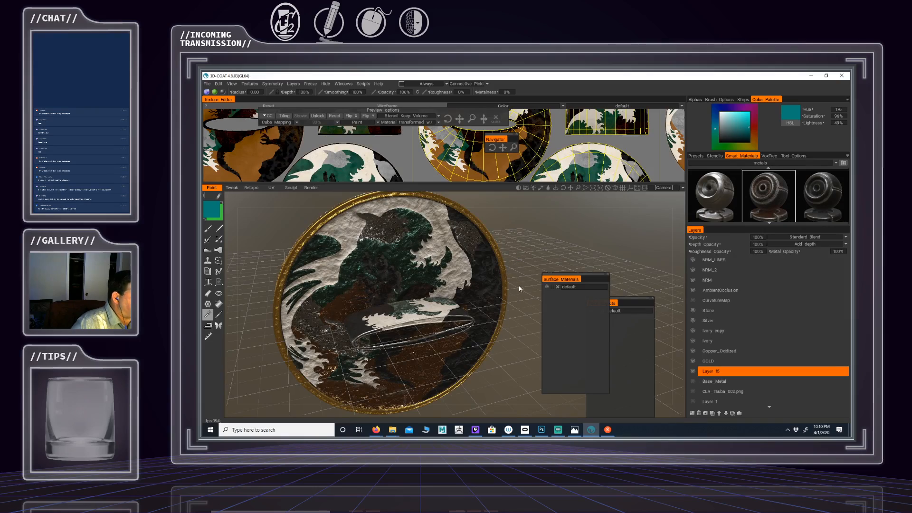
Set the forged metal layer's depth opacity to 10% and check the softened relief across the disc
{"action": "middle_click_drag", "start_coordinate": [422, 271], "coordinate": [424, 260], "text": "alt"}
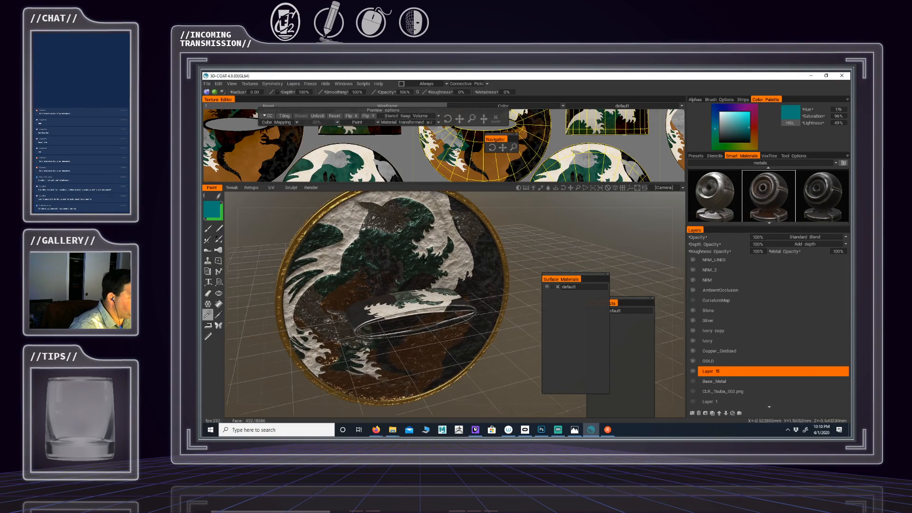
{"action": "left_click_drag", "start_coordinate": [424, 261], "coordinate": [391, 302], "text": "alt"}
{"action": "scroll", "coordinate": [391, 302], "scroll_direction": "up", "scroll_amount": 3}
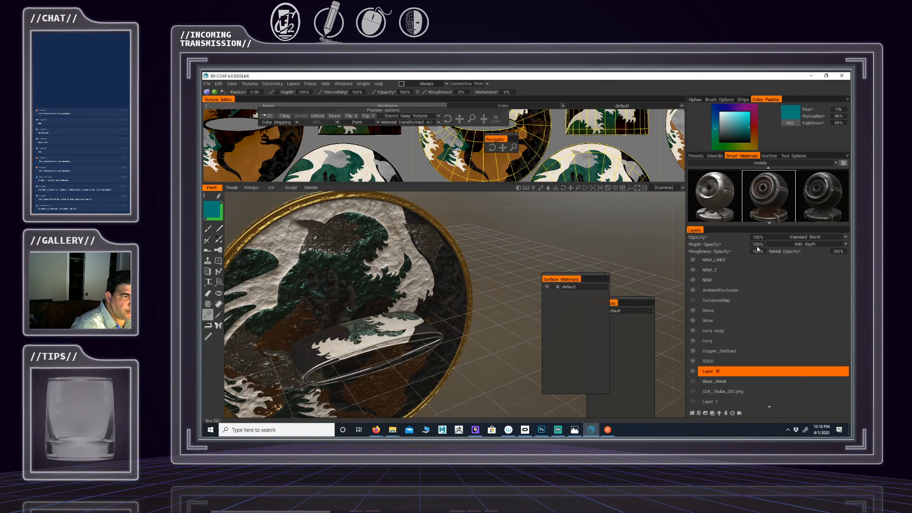
{"action": "left_click", "coordinate": [760, 245]}
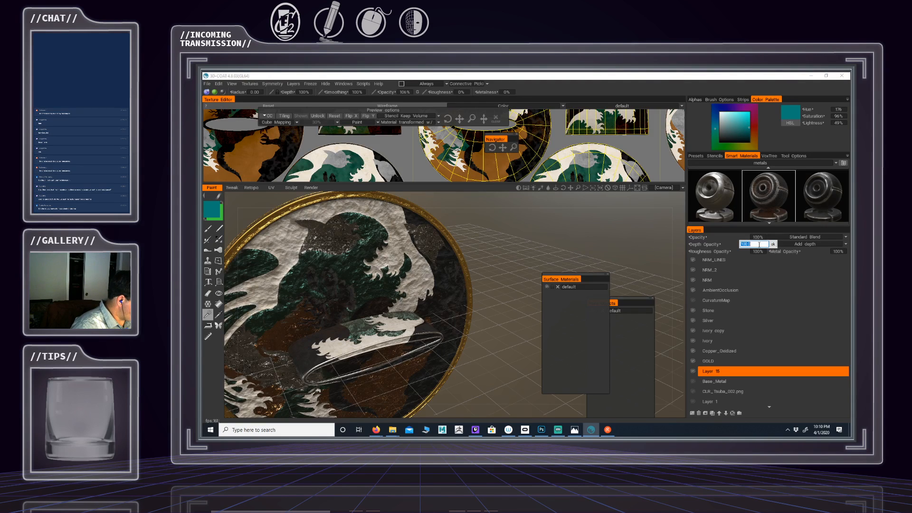
{"action": "key", "text": "BackSpace"}
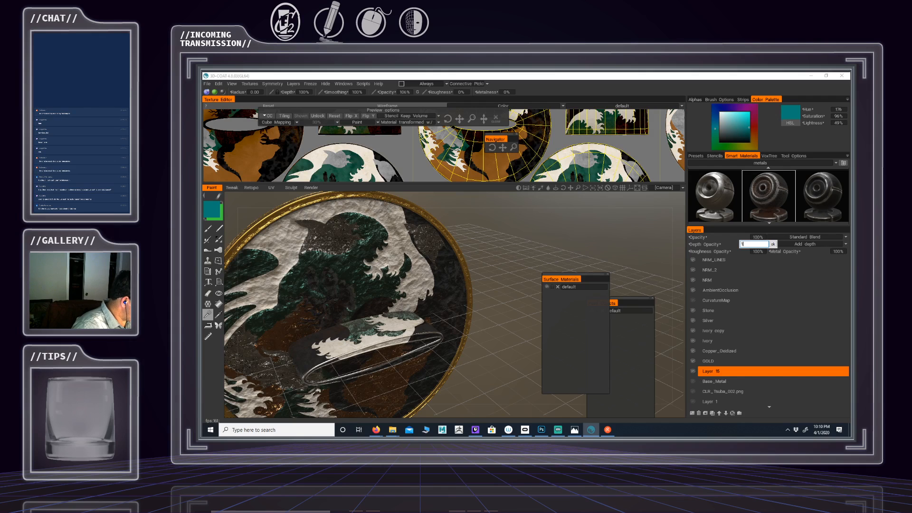
{"action": "type", "text": "10"}
{"action": "key", "text": "Return"}
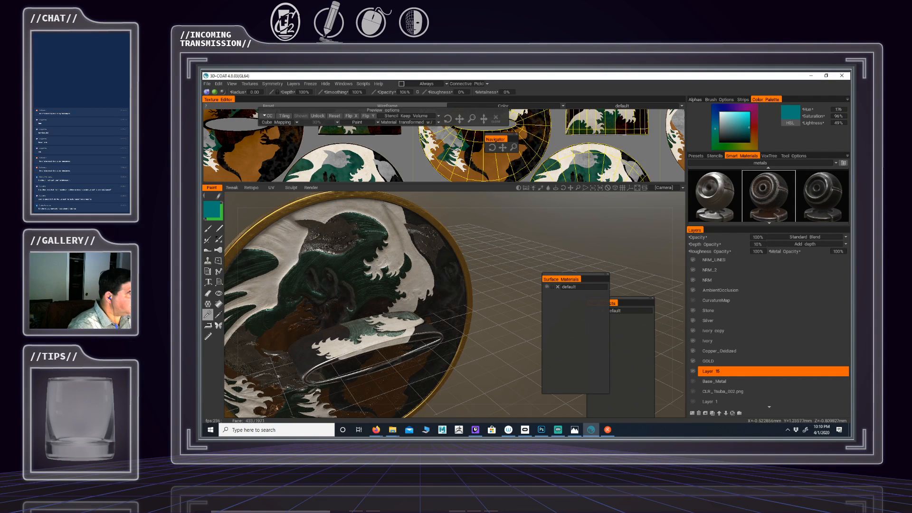
{"action": "left_click_drag", "start_coordinate": [441, 294], "coordinate": [392, 288], "text": "alt"}
{"action": "right_click_drag", "start_coordinate": [393, 288], "coordinate": [400, 264], "text": "alt"}
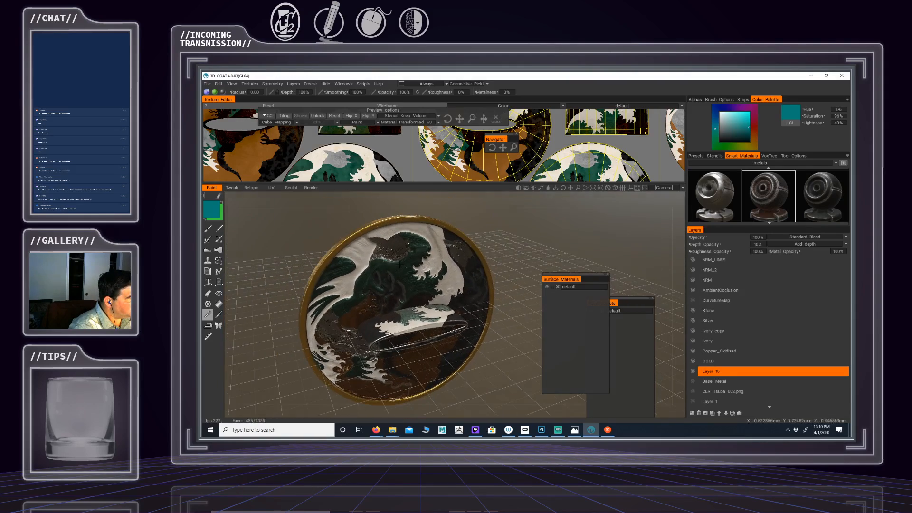
{"action": "mouse_move", "coordinate": [401, 265]}
{"action": "left_mouse_down", "text": "alt"}
{"action": "mouse_move", "coordinate": [389, 218]}
{"action": "mouse_move", "coordinate": [451, 278]}
{"action": "mouse_move", "coordinate": [401, 266]}
{"action": "left_mouse_up", "text": "alt"}
{"action": "right_click_drag", "start_coordinate": [380, 252], "coordinate": [343, 254], "text": "alt"}
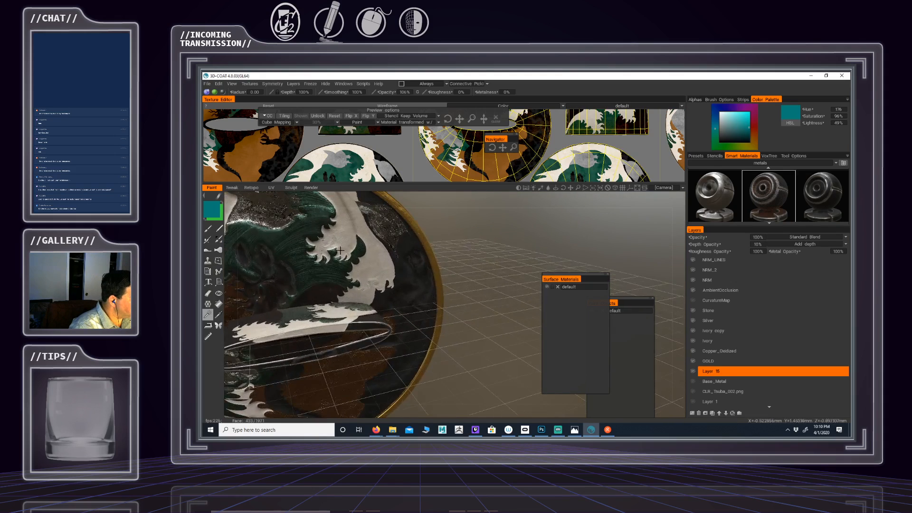
{"action": "left_click_drag", "start_coordinate": [340, 250], "coordinate": [381, 310], "text": "alt"}
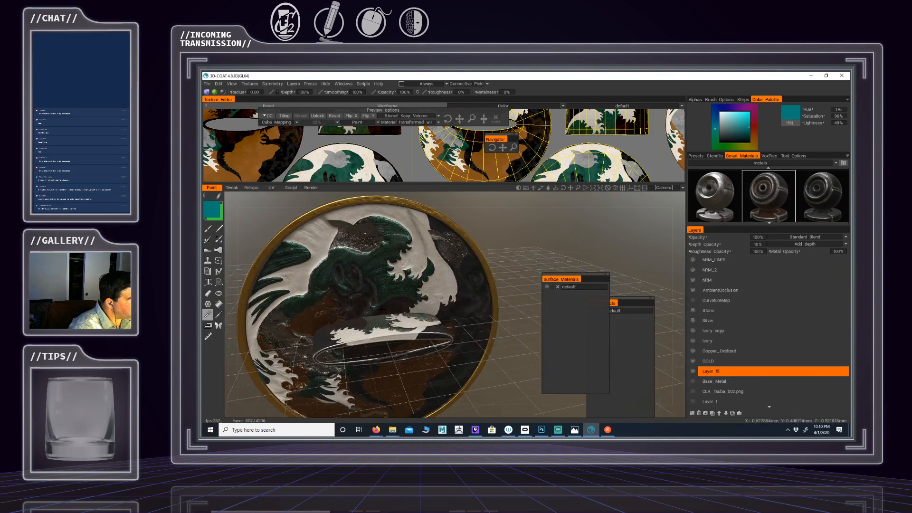
Rename the new layer above Base_Metal as Forged_Metal
{"action": "left_click", "coordinate": [712, 381]}
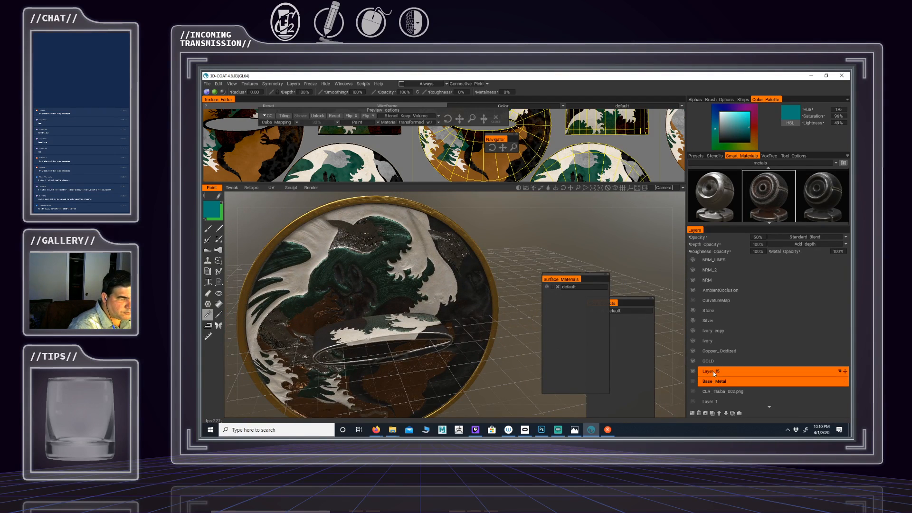
{"action": "double_click", "coordinate": [714, 381]}
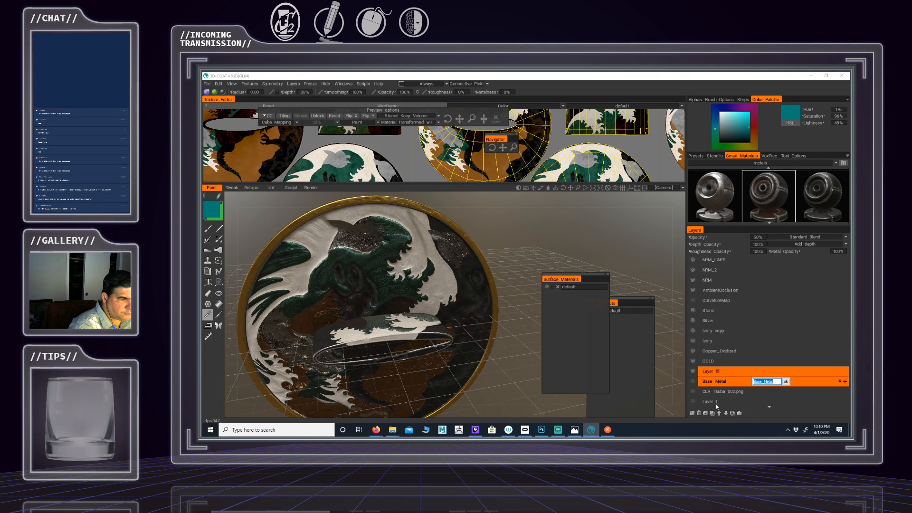
{"action": "key", "text": "Escape"}
{"action": "left_click", "coordinate": [715, 372]}
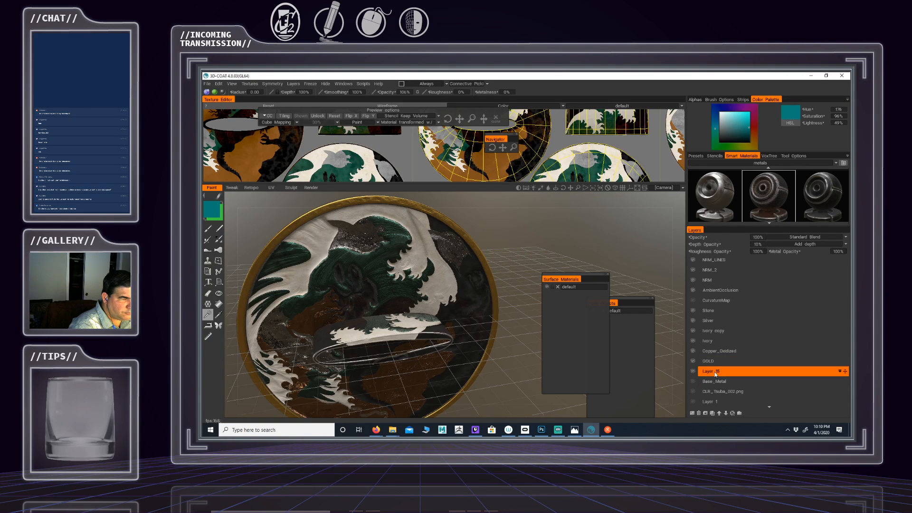
{"action": "double_click", "coordinate": [715, 374]}
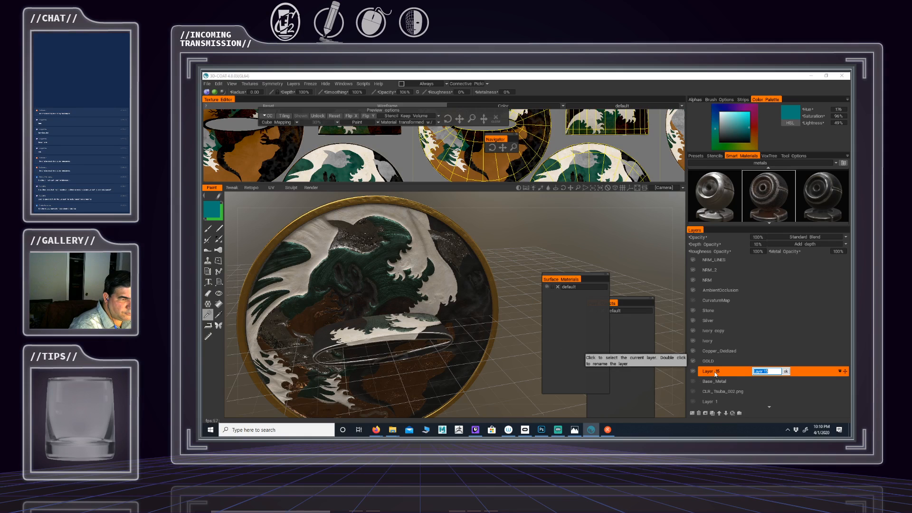
{"action": "type", "text": "Forged_Metal"}
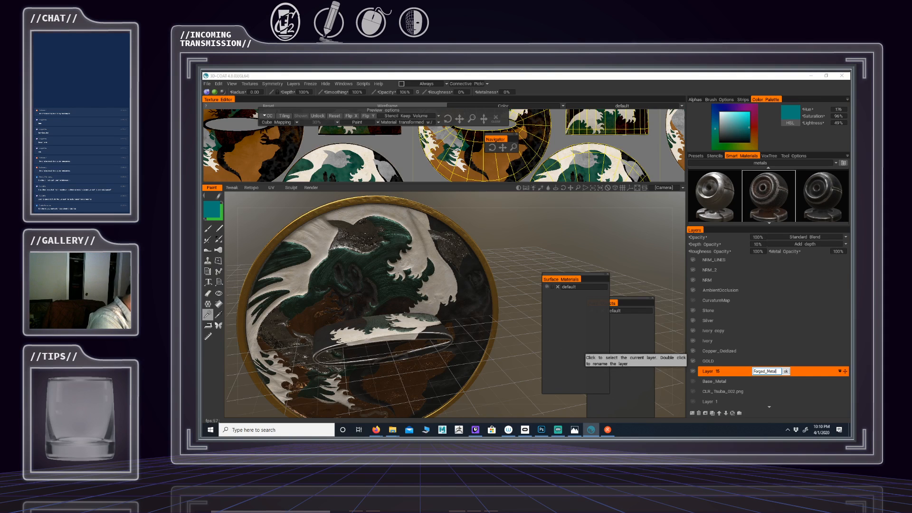
{"action": "key", "text": "Return"}
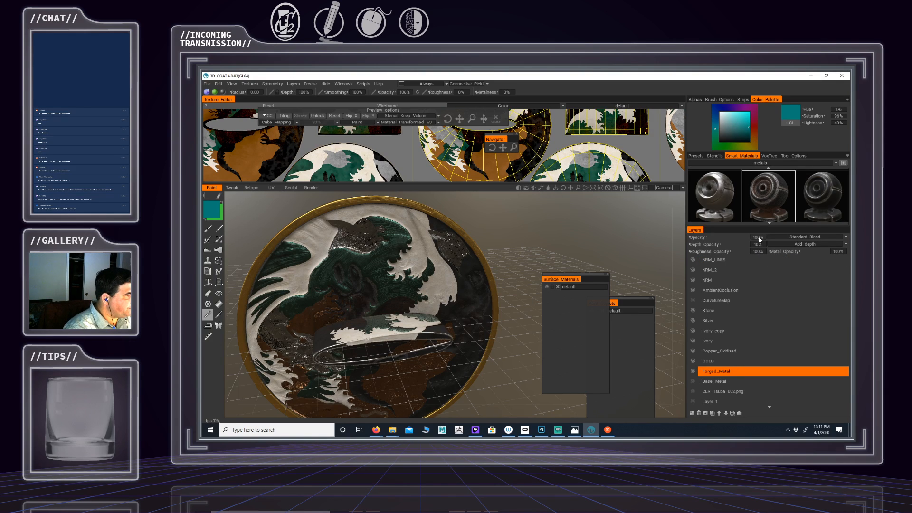
Place the visible Base_Metal layer directly above Forged_Metal and set its opacity to 25%
{"action": "left_click", "coordinate": [709, 384]}
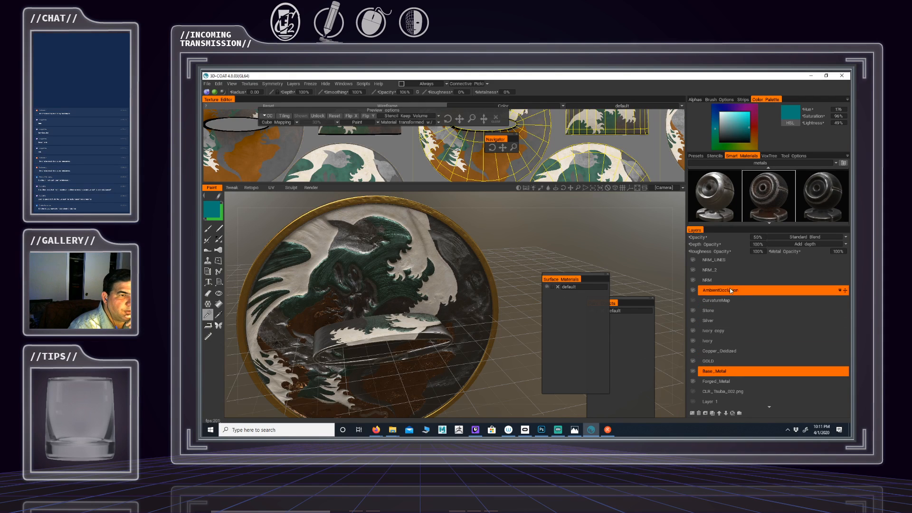
{"action": "left_click", "coordinate": [758, 237]}
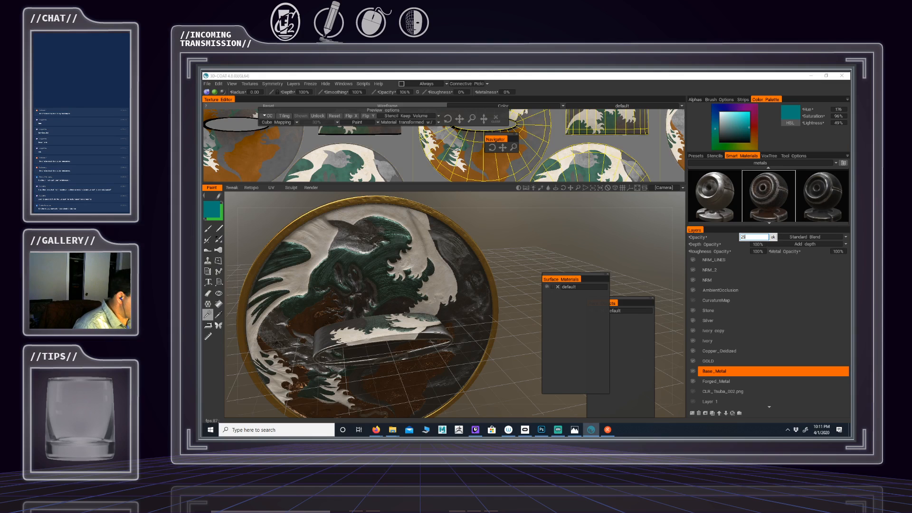
{"action": "key", "text": "Return"}
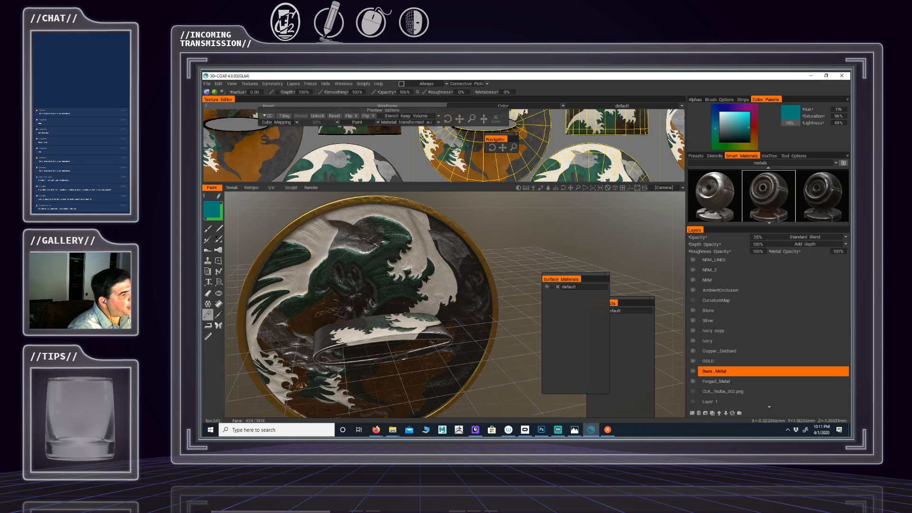
{"action": "left_click_drag", "start_coordinate": [651, 247], "coordinate": [455, 274]}
{"action": "middle_click_drag", "start_coordinate": [426, 244], "coordinate": [422, 260]}
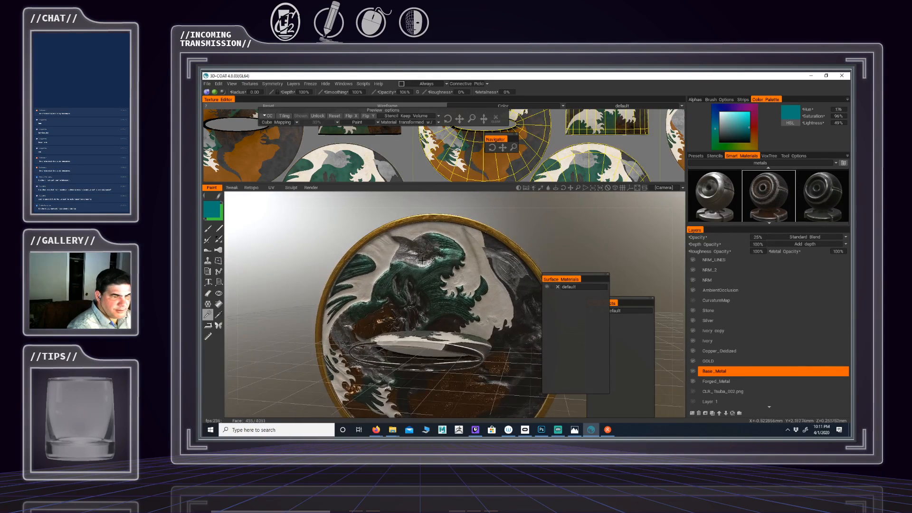
{"action": "middle_click_drag", "start_coordinate": [475, 268], "coordinate": [431, 272]}
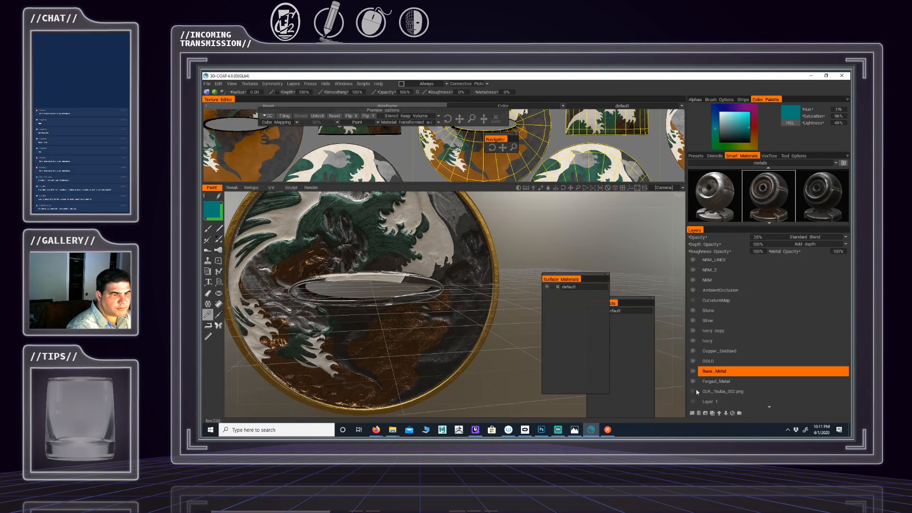
Set the Stone layer's opacity to 50% and its depth opacity to 50%
{"action": "left_click", "coordinate": [712, 311]}
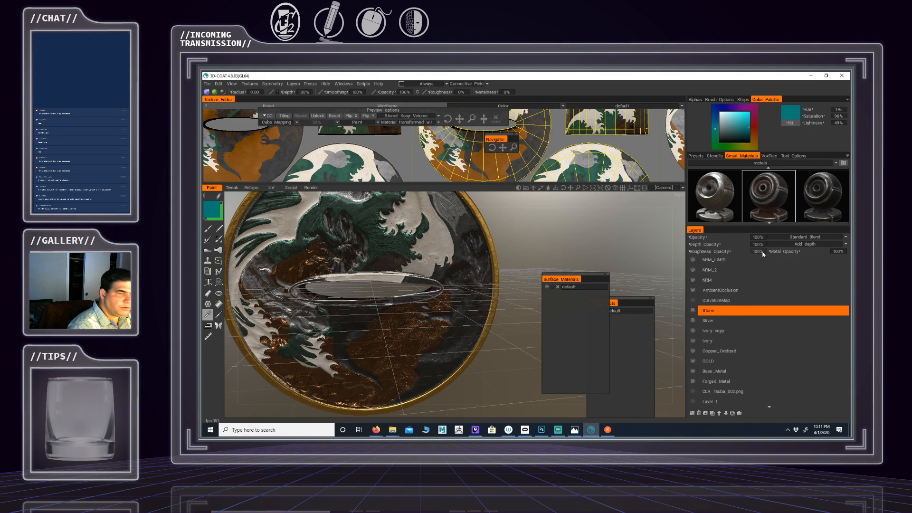
{"action": "double_click", "coordinate": [757, 237]}
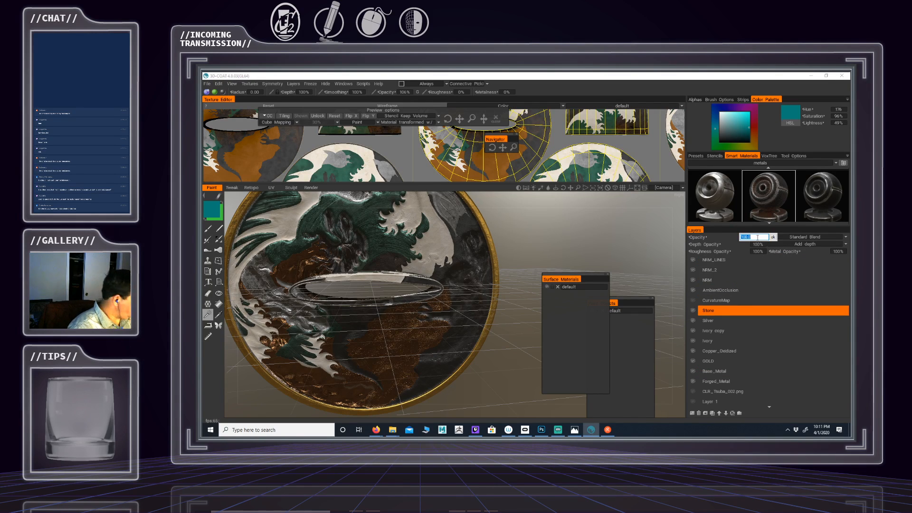
{"action": "type", "text": "50"}
{"action": "key", "text": "Return"}
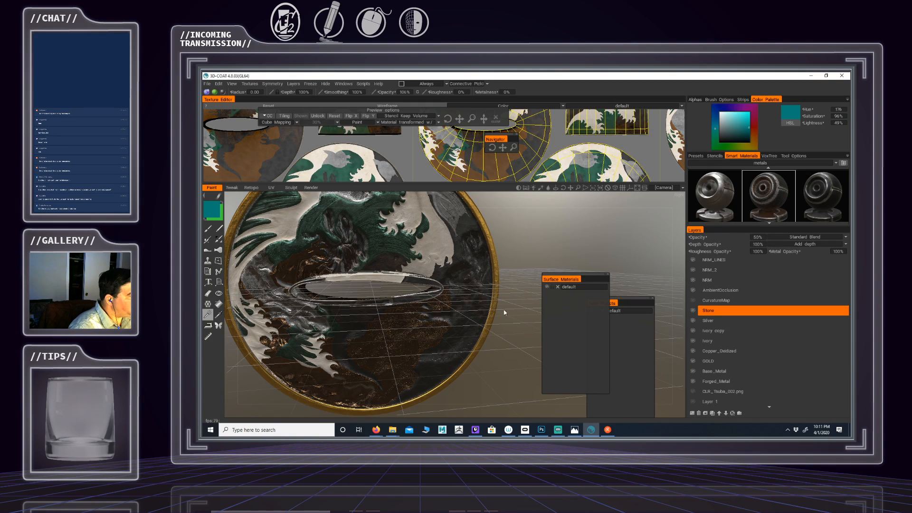
{"action": "left_click_drag", "start_coordinate": [373, 260], "coordinate": [476, 294], "text": "alt"}
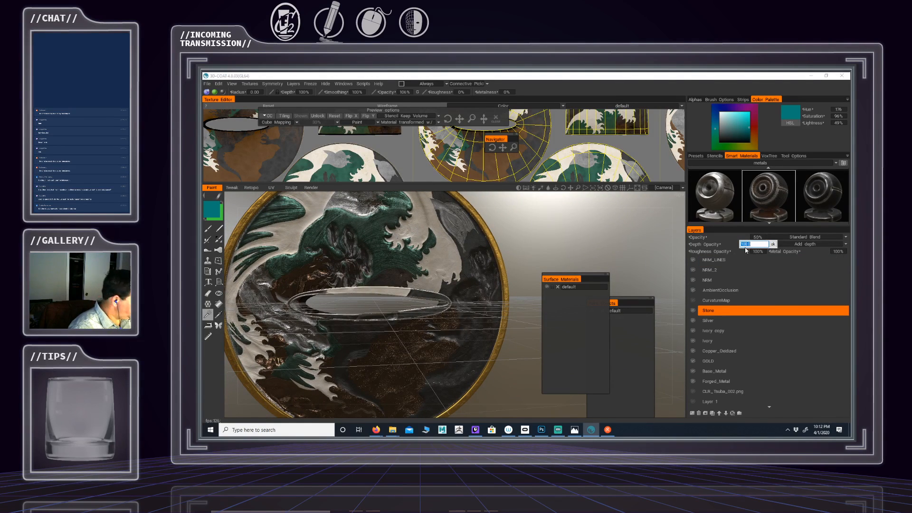
{"action": "key", "text": "Return"}
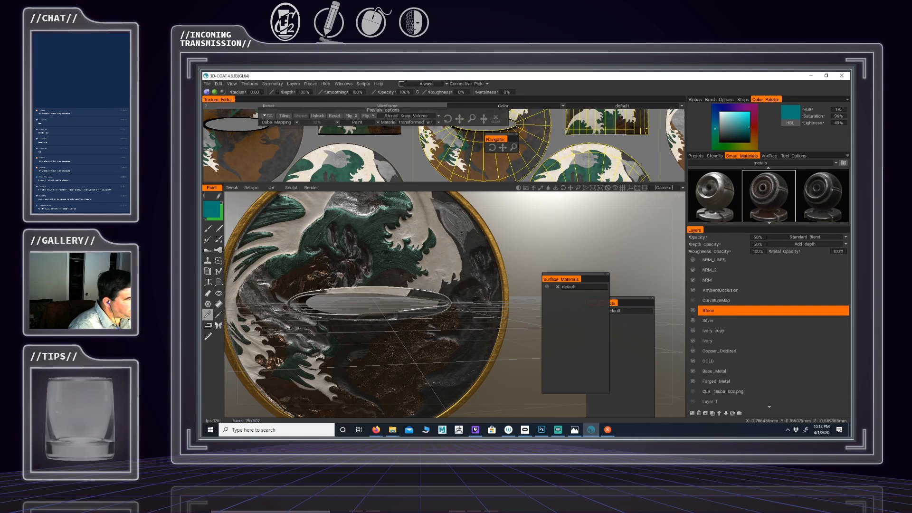
Examine the blended stone, metal, copper and ivory areas across the disc from different angles and distances
{"action": "left_click_drag", "start_coordinate": [420, 274], "coordinate": [404, 292], "text": "alt"}
{"action": "middle_click_drag", "start_coordinate": [392, 304], "coordinate": [434, 252], "text": "alt"}
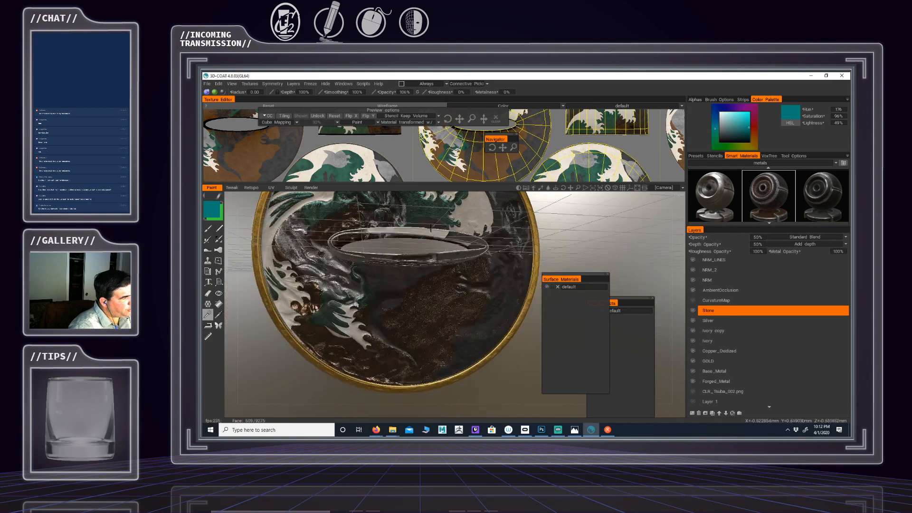
{"action": "left_click_drag", "start_coordinate": [434, 251], "coordinate": [402, 264], "text": "alt"}
{"action": "middle_click_drag", "start_coordinate": [403, 264], "coordinate": [386, 307], "text": "alt"}
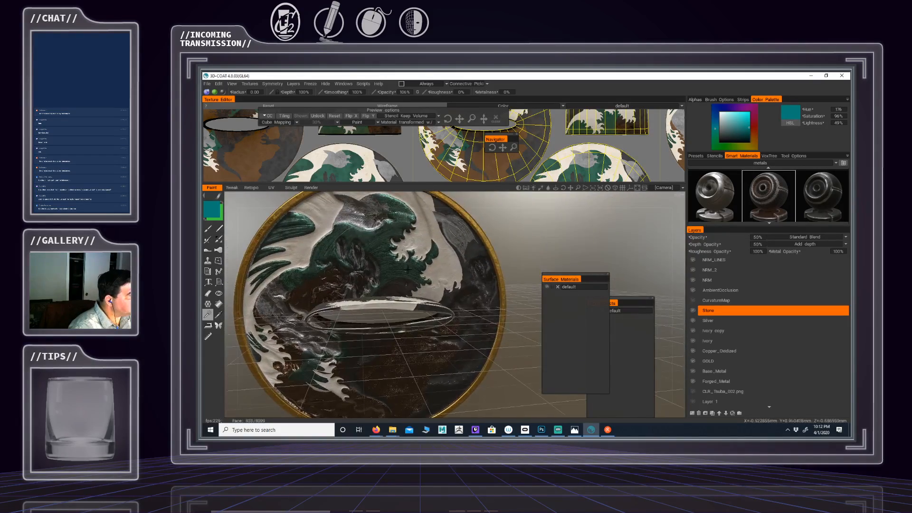
{"action": "left_click_drag", "start_coordinate": [386, 307], "coordinate": [408, 300], "text": "alt"}
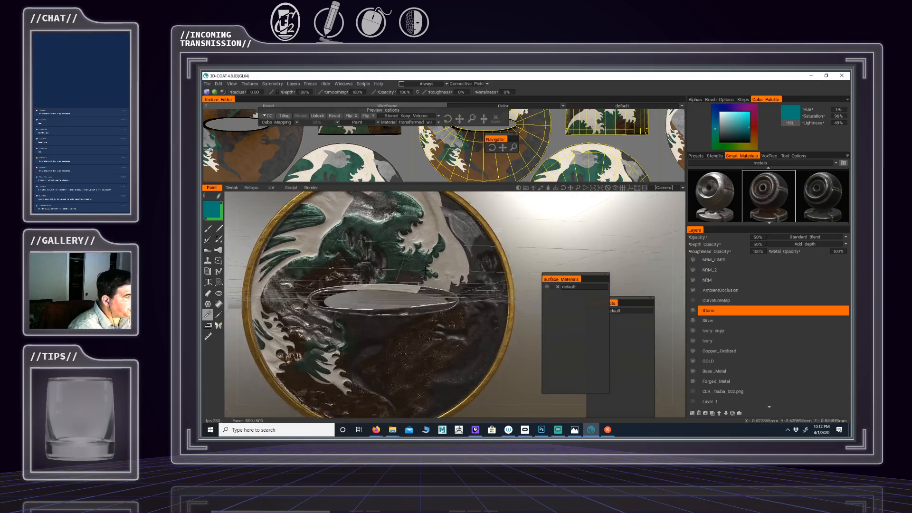
{"action": "middle_click_drag", "start_coordinate": [409, 300], "coordinate": [415, 259], "text": "alt"}
{"action": "left_click_drag", "start_coordinate": [414, 259], "coordinate": [420, 281], "text": "alt"}
{"action": "right_click_drag", "start_coordinate": [419, 281], "coordinate": [399, 281], "text": "alt"}
{"action": "left_click_drag", "start_coordinate": [399, 282], "coordinate": [411, 281], "text": "alt"}
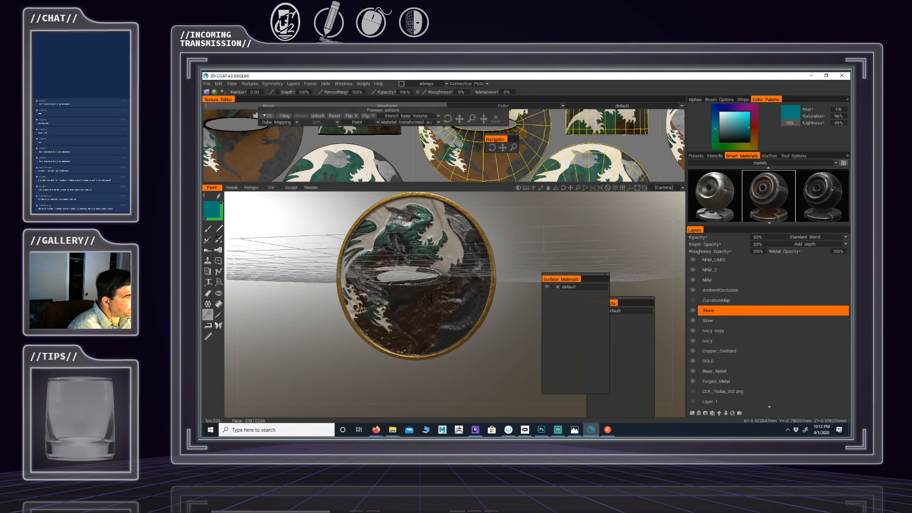
{"action": "middle_click_drag", "start_coordinate": [449, 300], "coordinate": [427, 329], "text": "alt"}
{"action": "left_click_drag", "start_coordinate": [428, 329], "coordinate": [397, 307], "text": "alt"}
{"action": "left_click_drag", "start_coordinate": [388, 343], "coordinate": [375, 346], "text": "alt"}
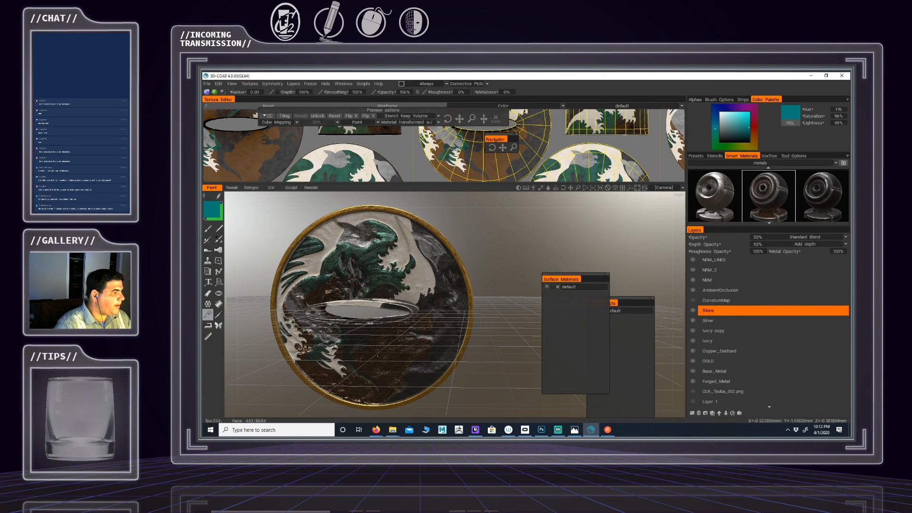
{"action": "middle_click_drag", "start_coordinate": [393, 318], "coordinate": [422, 280], "text": "alt"}
{"action": "left_click_drag", "start_coordinate": [422, 280], "coordinate": [390, 309], "text": "alt"}
{"action": "middle_click_drag", "start_coordinate": [390, 309], "coordinate": [386, 317], "text": "alt"}
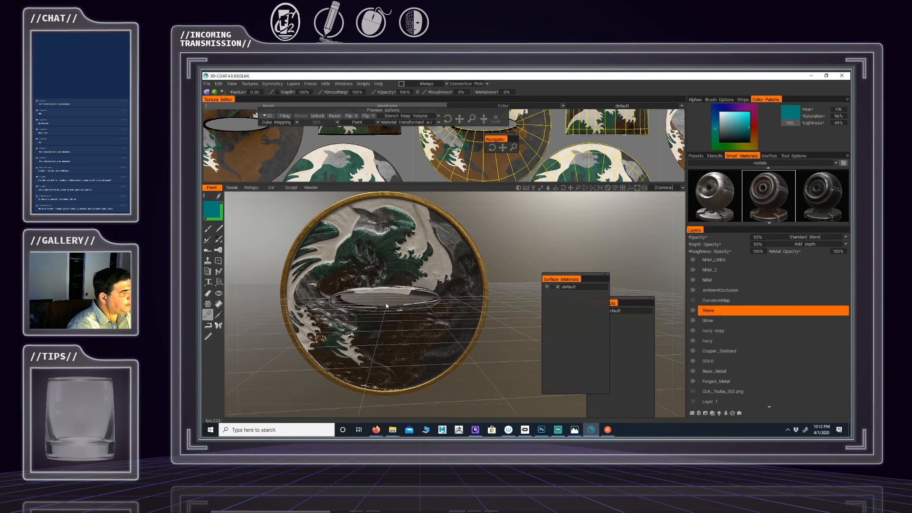
{"action": "left_click_drag", "start_coordinate": [385, 317], "coordinate": [378, 335], "text": "alt"}
{"action": "middle_click_drag", "start_coordinate": [379, 334], "coordinate": [390, 346], "text": "alt"}
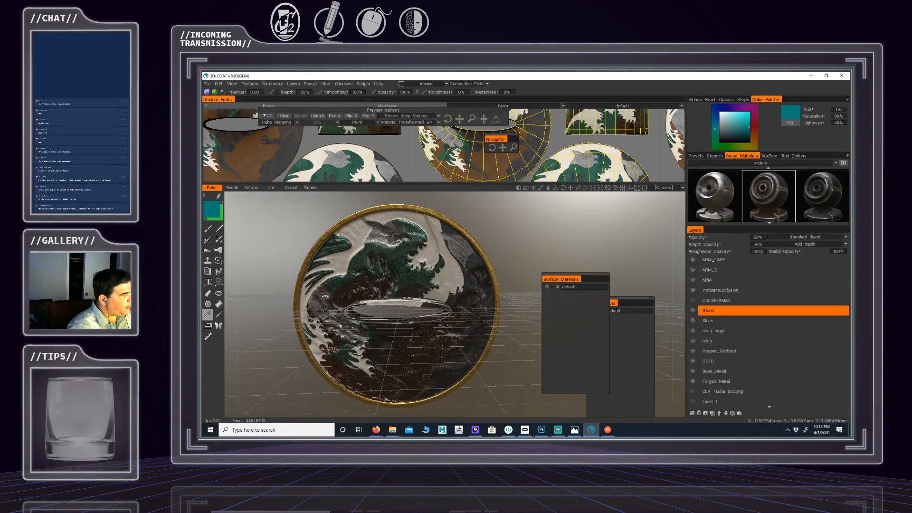
{"action": "left_click_drag", "start_coordinate": [389, 345], "coordinate": [367, 335], "text": "alt"}
{"action": "middle_click_drag", "start_coordinate": [367, 335], "coordinate": [354, 342], "text": "alt"}
{"action": "left_click_drag", "start_coordinate": [355, 342], "coordinate": [415, 336], "text": "alt"}
{"action": "middle_click_drag", "start_coordinate": [415, 336], "coordinate": [405, 333], "text": "alt"}
{"action": "left_click_drag", "start_coordinate": [404, 333], "coordinate": [405, 336], "text": "alt"}
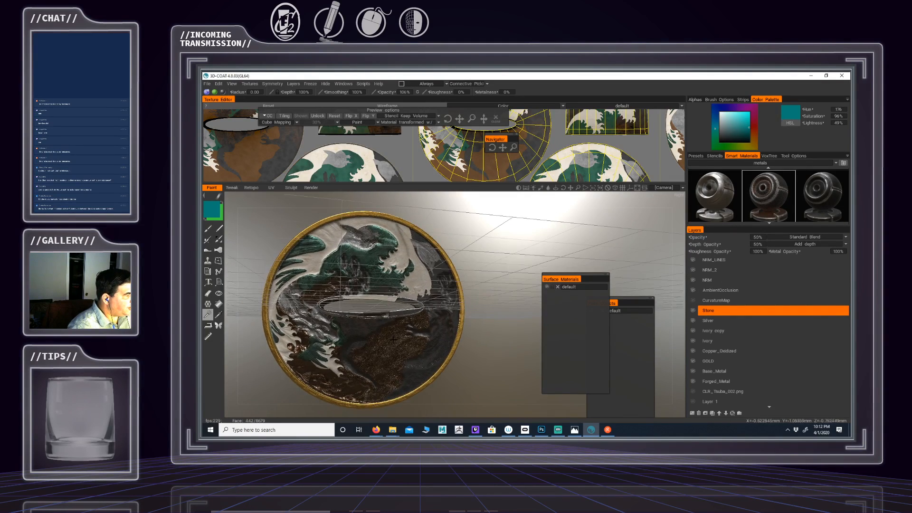
{"action": "right_click_drag", "start_coordinate": [393, 339], "coordinate": [450, 308], "text": "alt"}
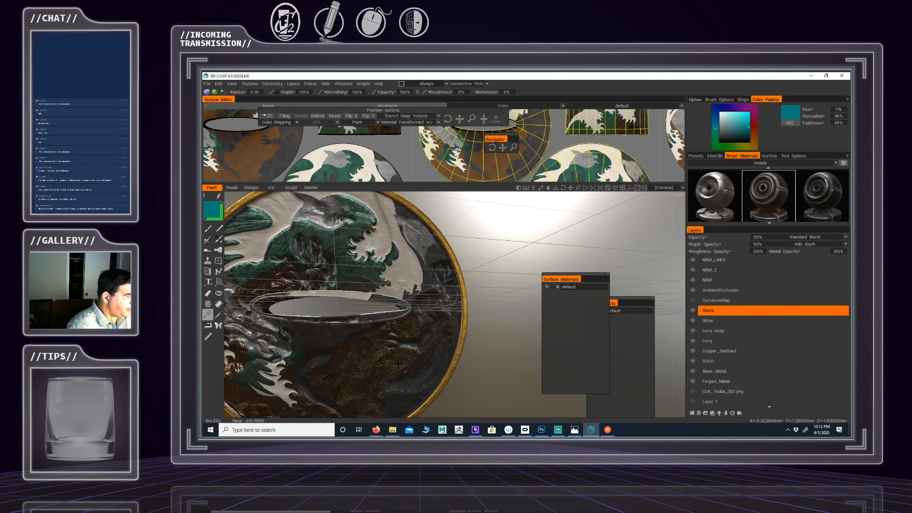
{"action": "left_click_drag", "start_coordinate": [398, 364], "coordinate": [387, 264], "text": "alt"}
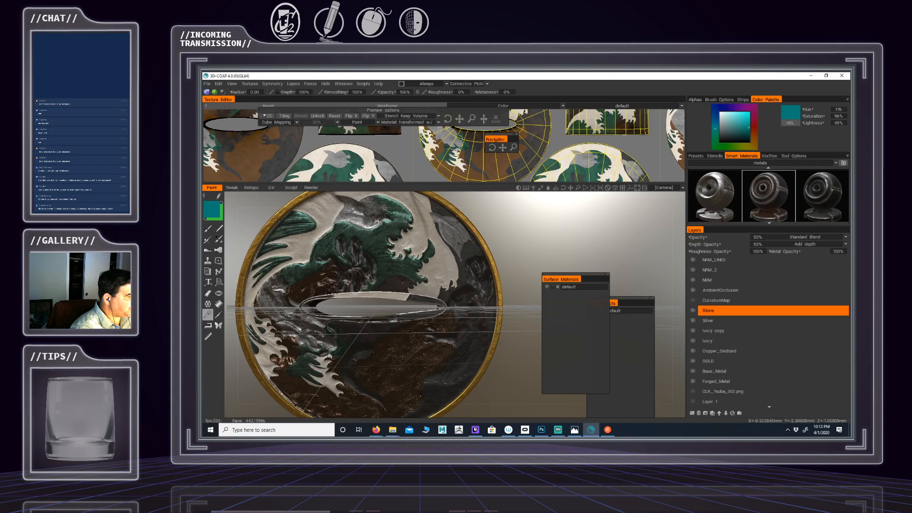
{"action": "left_click_drag", "start_coordinate": [431, 285], "coordinate": [401, 281], "text": "alt"}
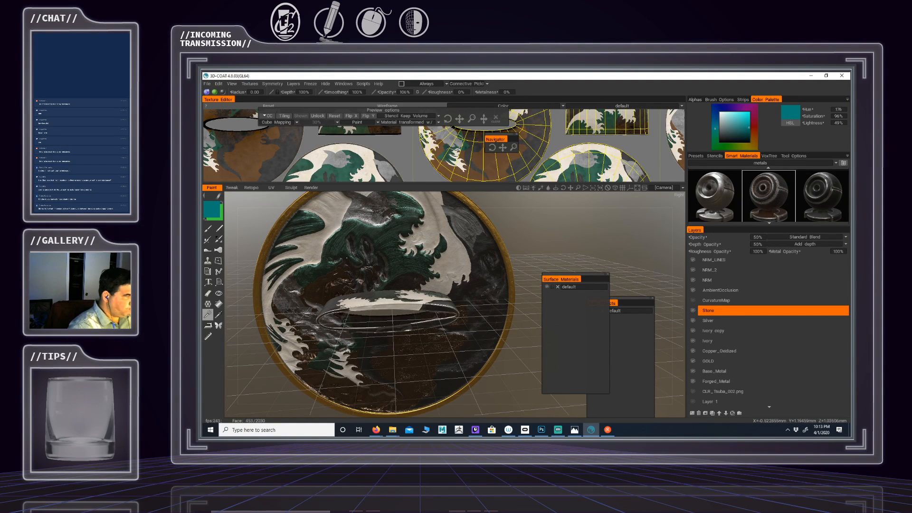
{"action": "mouse_move", "coordinate": [386, 282]}
{"action": "left_mouse_down", "text": "alt"}
{"action": "mouse_move", "coordinate": [416, 257]}
{"action": "mouse_move", "coordinate": [363, 269]}
{"action": "mouse_move", "coordinate": [377, 297]}
{"action": "left_mouse_up", "text": "alt"}
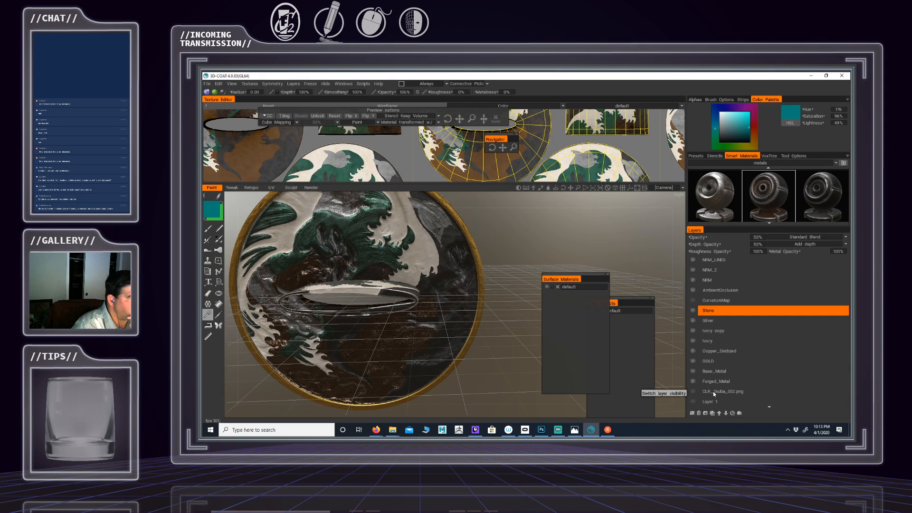
Show the CLR_Tsuba_002.png layer and move it directly above Forged_Metal
{"action": "left_click", "coordinate": [713, 391]}
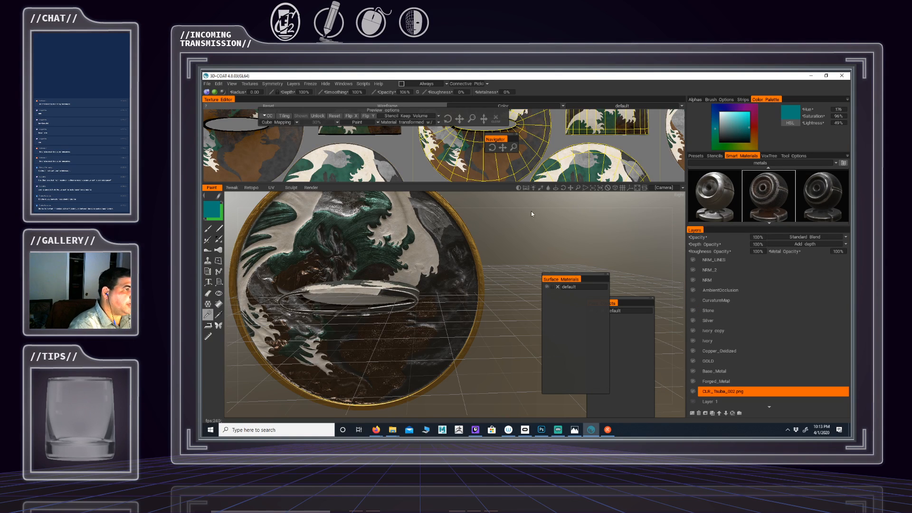
{"action": "left_click", "coordinate": [718, 414]}
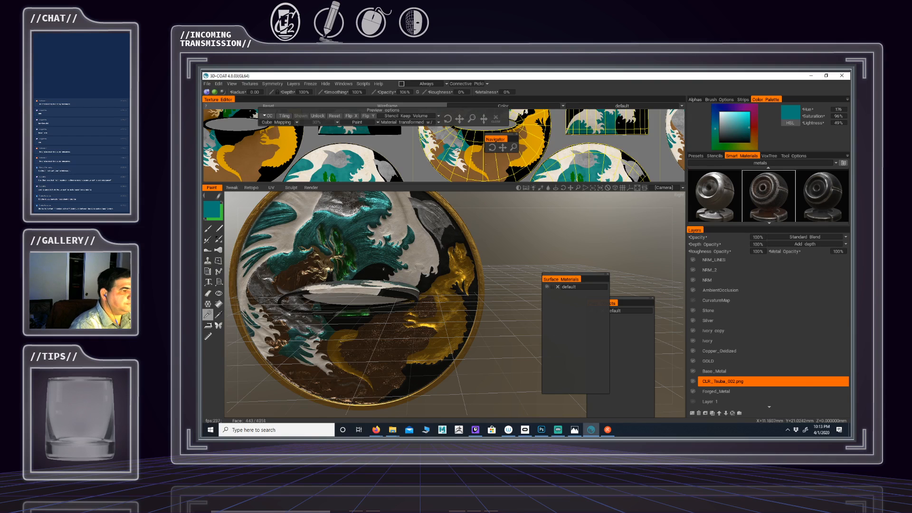
Freeze the gold dragon's body and tail by color on the first disc face in the texture map
{"action": "middle_click_drag", "start_coordinate": [534, 131], "coordinate": [545, 162]}
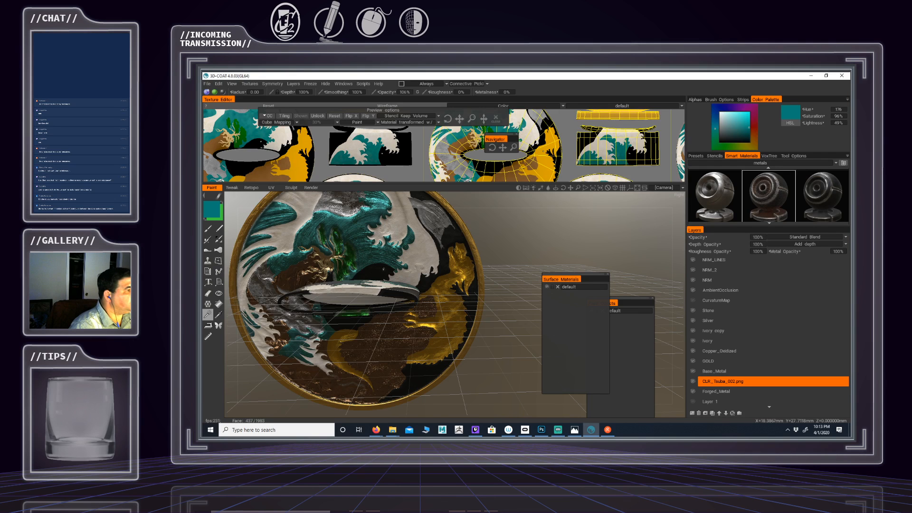
{"action": "left_click", "coordinate": [542, 152]}
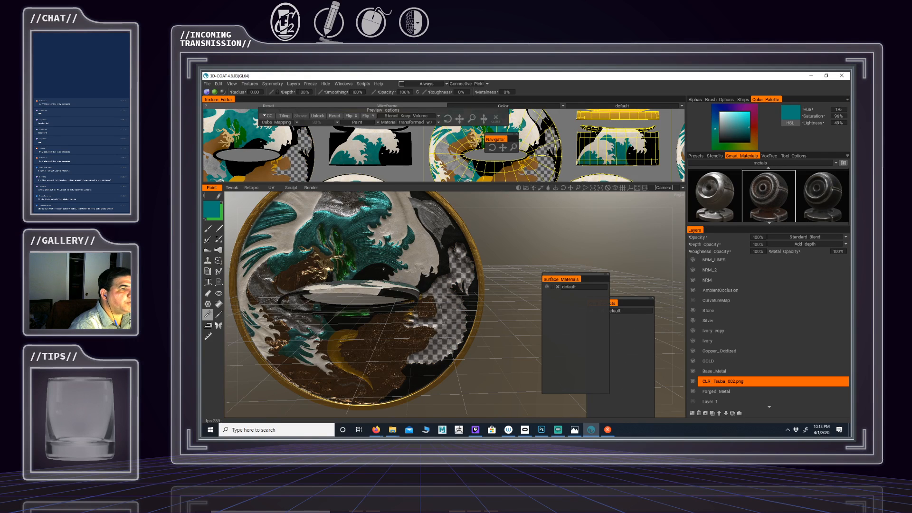
{"action": "scroll", "coordinate": [543, 152], "scroll_direction": "up", "scroll_amount": 3}
{"action": "middle_click_drag", "start_coordinate": [542, 164], "coordinate": [590, 128]}
{"action": "scroll", "coordinate": [568, 146], "scroll_direction": "up", "scroll_amount": 3}
{"action": "scroll", "coordinate": [579, 152], "scroll_direction": "up", "scroll_amount": 2}
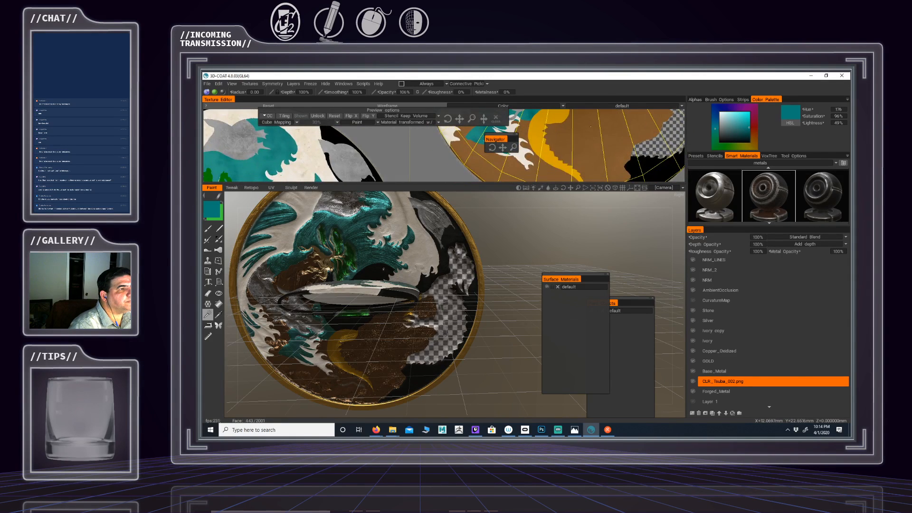
{"action": "scroll", "coordinate": [590, 126], "scroll_direction": "down", "scroll_amount": 2}
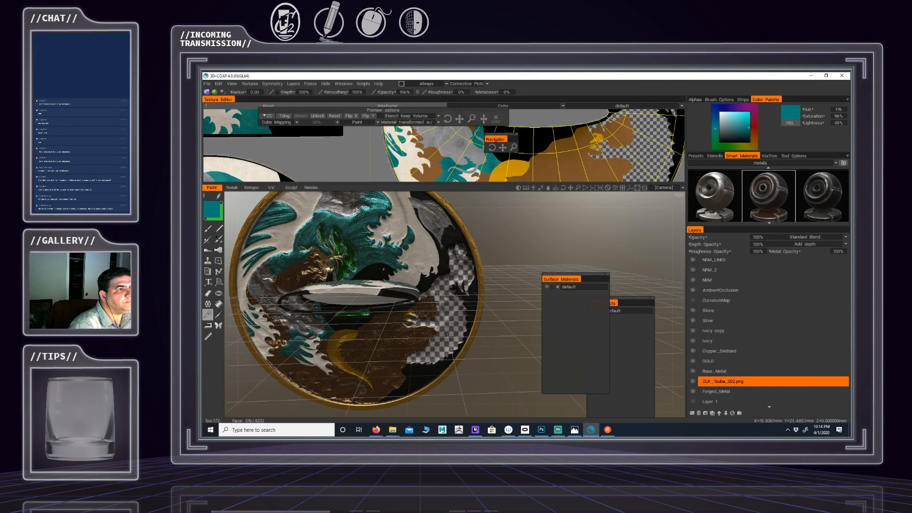
{"action": "mouse_move", "coordinate": [496, 167]}
{"action": "middle_mouse_down"}
{"action": "mouse_move", "coordinate": [537, 157]}
{"action": "mouse_move", "coordinate": [580, 115]}
{"action": "middle_mouse_up"}
{"action": "left_click", "coordinate": [555, 160], "text": "ctrl"}
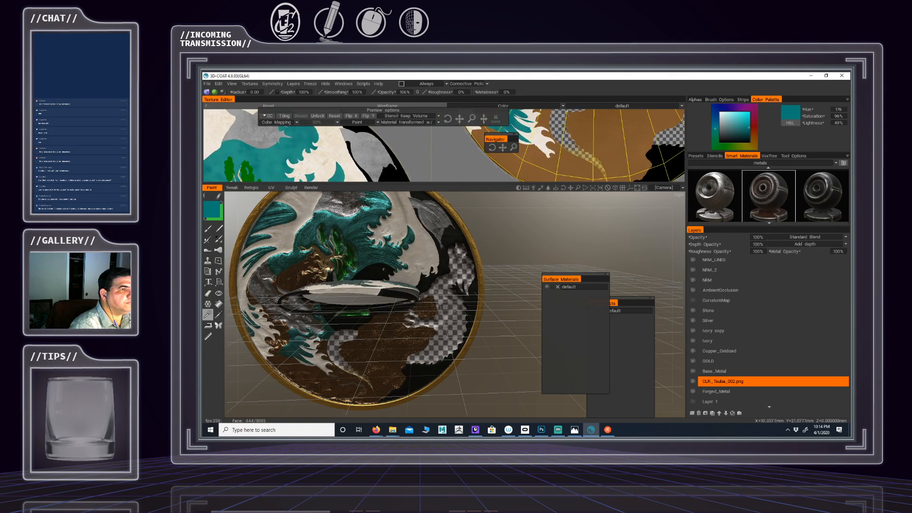
{"action": "left_click", "coordinate": [591, 161], "text": "ctrl"}
Add the remaining gold tail section on the other disc face in the texture map to the frozen area
{"action": "middle_click_drag", "start_coordinate": [584, 171], "coordinate": [601, 204]}
{"action": "middle_click_drag", "start_coordinate": [595, 126], "coordinate": [596, 208]}
{"action": "middle_click_drag", "start_coordinate": [625, 116], "coordinate": [580, 194]}
{"action": "middle_click_drag", "start_coordinate": [639, 143], "coordinate": [603, 125]}
{"action": "middle_click_drag", "start_coordinate": [611, 167], "coordinate": [580, 137]}
{"action": "scroll", "coordinate": [594, 140], "scroll_direction": "up", "scroll_amount": 2}
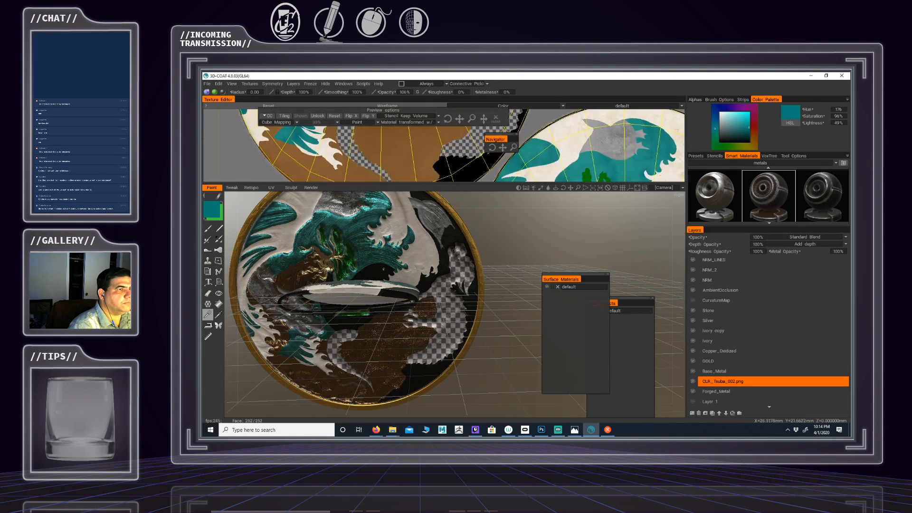
{"action": "middle_click_drag", "start_coordinate": [631, 170], "coordinate": [609, 112]}
{"action": "middle_click_drag", "start_coordinate": [651, 177], "coordinate": [603, 98]}
{"action": "middle_click_drag", "start_coordinate": [593, 138], "coordinate": [622, 135]}
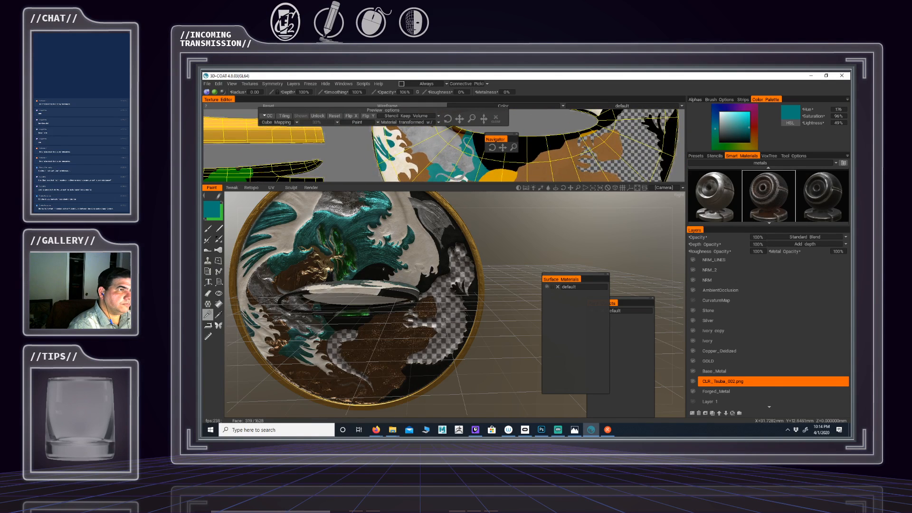
{"action": "scroll", "coordinate": [552, 145], "scroll_direction": "up", "scroll_amount": 4}
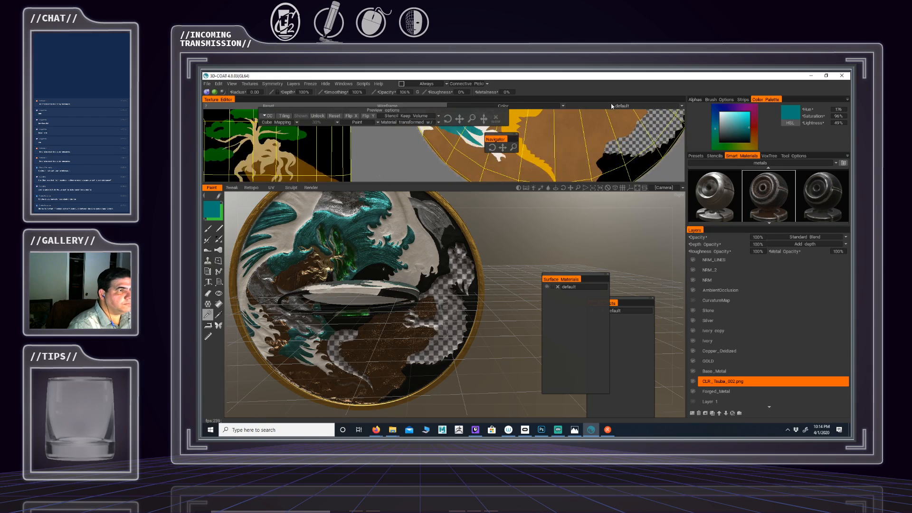
{"action": "middle_click_drag", "start_coordinate": [552, 145], "coordinate": [588, 176]}
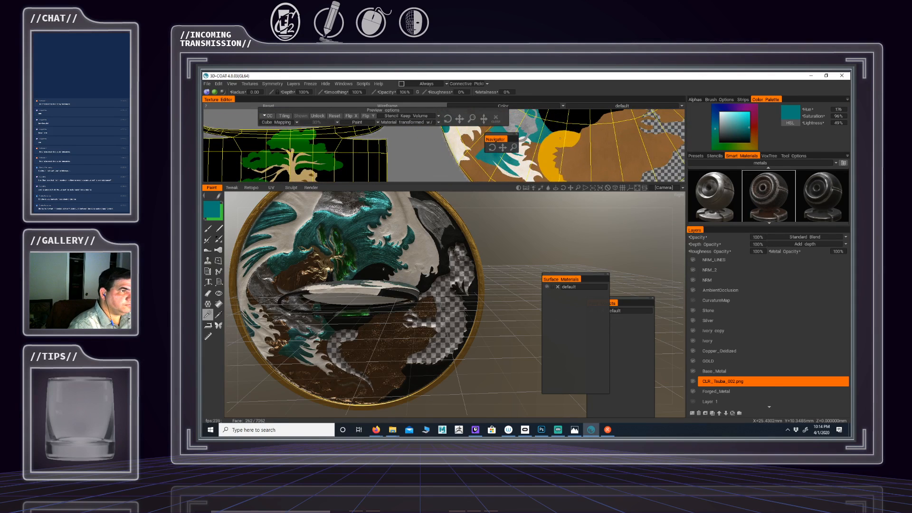
{"action": "left_click", "coordinate": [560, 138]}
{"action": "middle_click_drag", "start_coordinate": [550, 147], "coordinate": [546, 198]}
{"action": "middle_click_drag", "start_coordinate": [607, 125], "coordinate": [570, 228]}
{"action": "scroll", "coordinate": [570, 148], "scroll_direction": "down", "scroll_amount": 3}
{"action": "middle_click_drag", "start_coordinate": [581, 146], "coordinate": [595, 112], "text": "alt"}
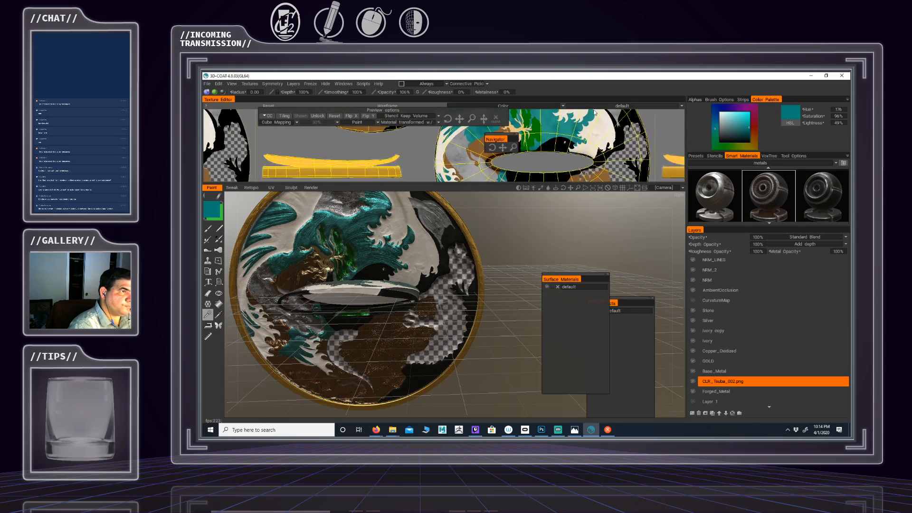
{"action": "middle_click_drag", "start_coordinate": [582, 159], "coordinate": [568, 132], "text": "alt"}
Invert the frozen selection so only the gold dragon areas can be painted
{"action": "right_click_drag", "start_coordinate": [424, 263], "coordinate": [378, 278], "text": "alt"}
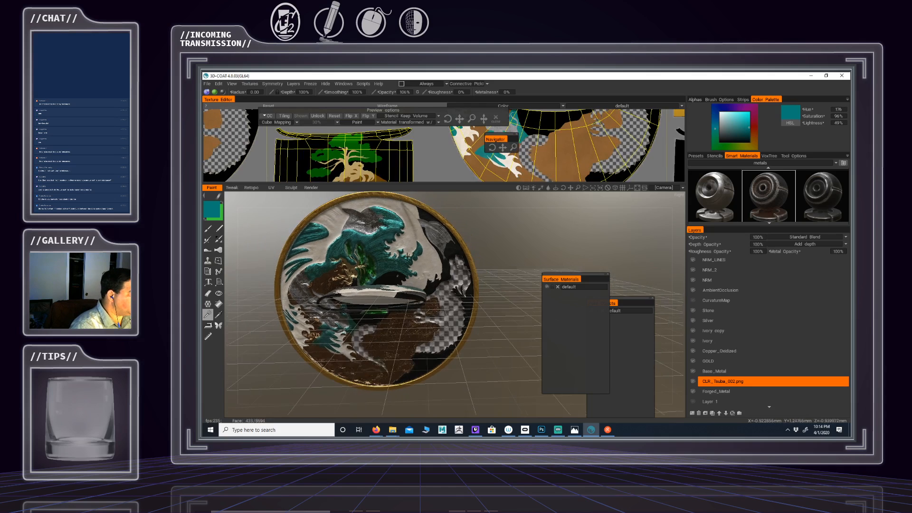
{"action": "middle_click_drag", "start_coordinate": [379, 279], "coordinate": [416, 256], "text": "alt"}
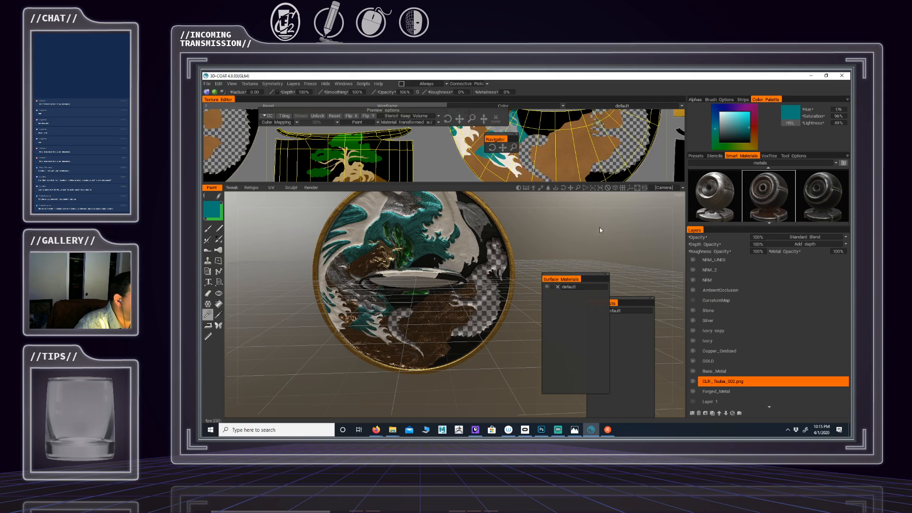
{"action": "left_click", "coordinate": [790, 156]}
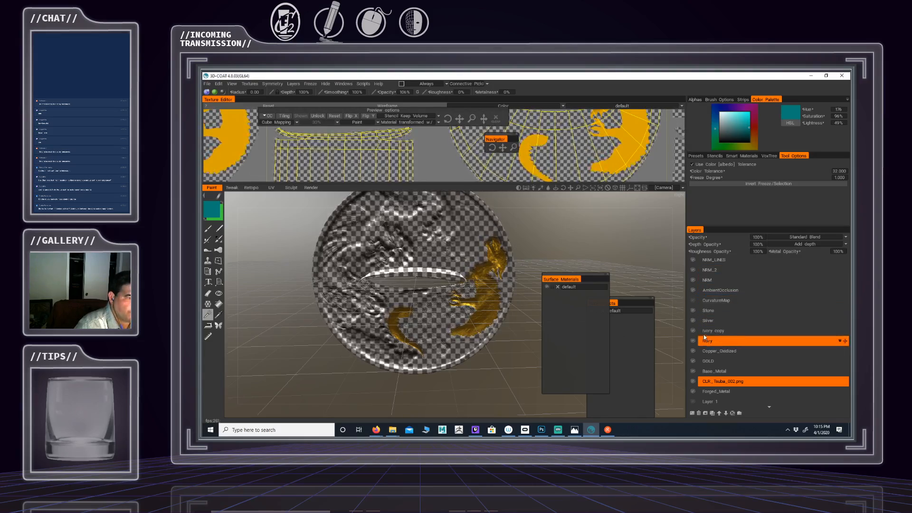
Add a new layer named Brass directly above Stone and save the scene
{"action": "left_click", "coordinate": [708, 310]}
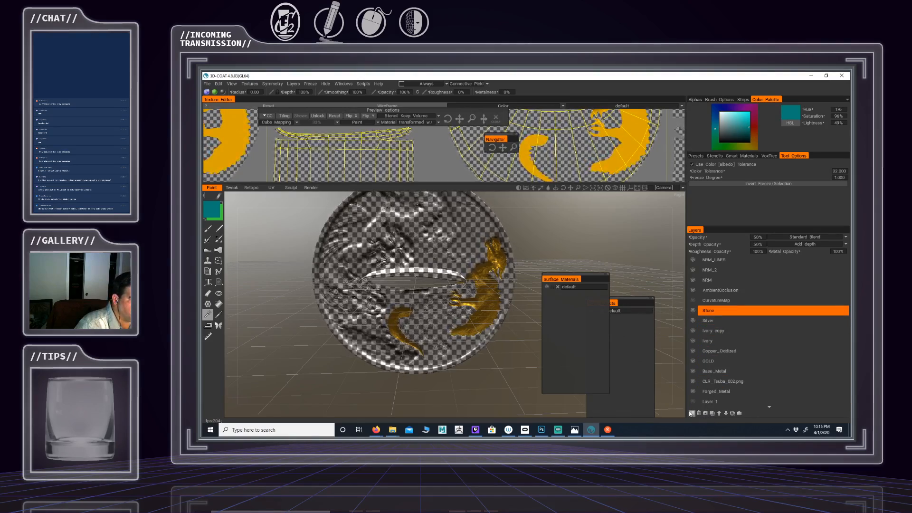
{"action": "left_click", "coordinate": [691, 414]}
{"action": "double_click", "coordinate": [717, 310]}
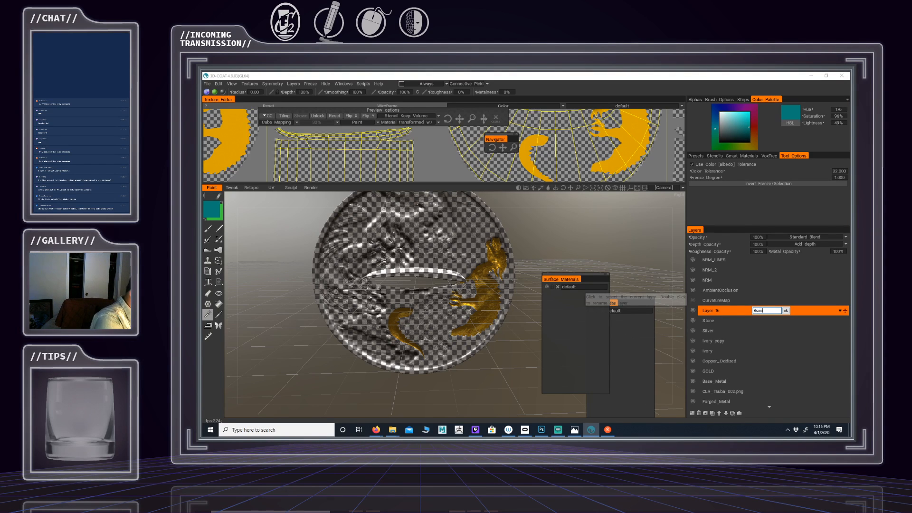
{"action": "key", "text": "ctrl+s"}
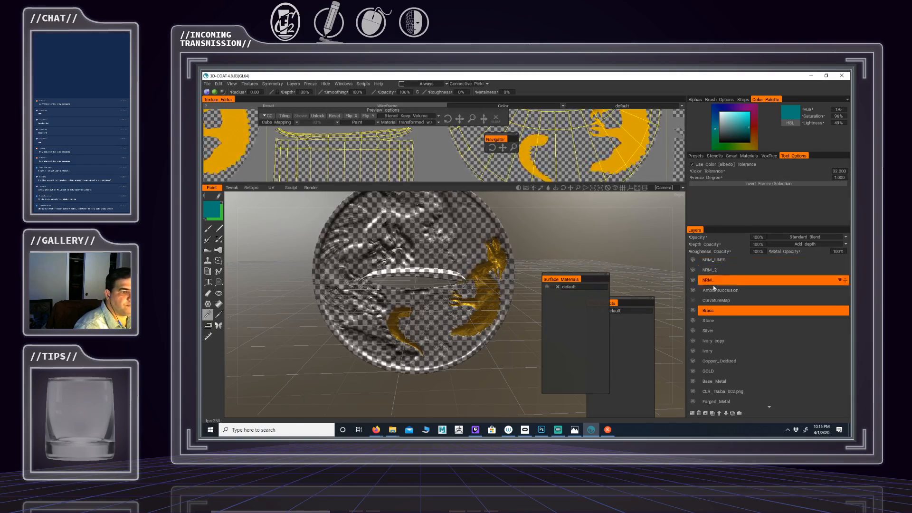
Examine the metals smart materials, comparing gold, copper, brass, steel and forged finishes for the dragon on the Brass layer
{"action": "left_click", "coordinate": [740, 156]}
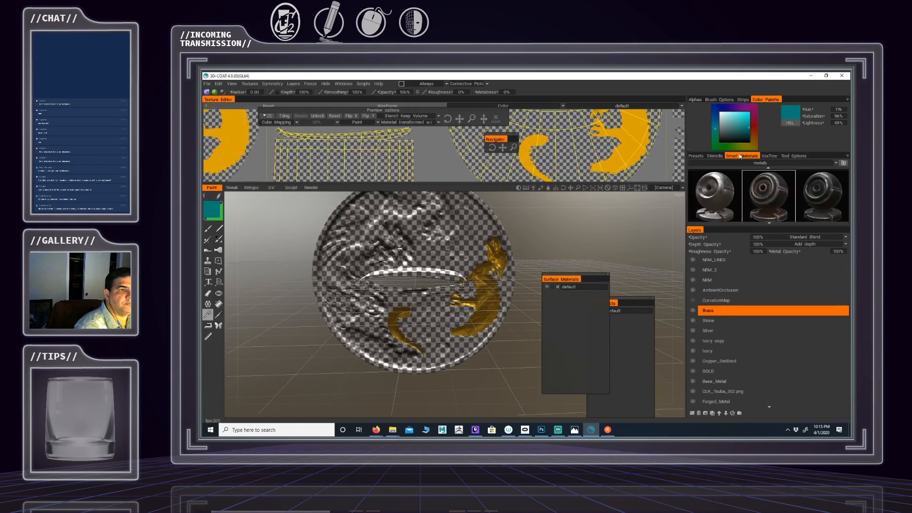
{"action": "scroll", "coordinate": [771, 196], "scroll_direction": "down", "scroll_amount": 3}
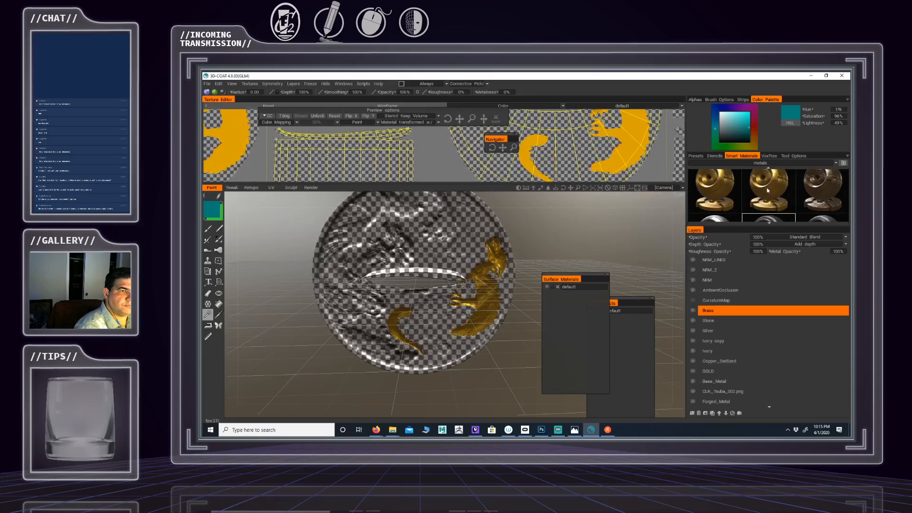
{"action": "mouse_move", "coordinate": [817, 200]}
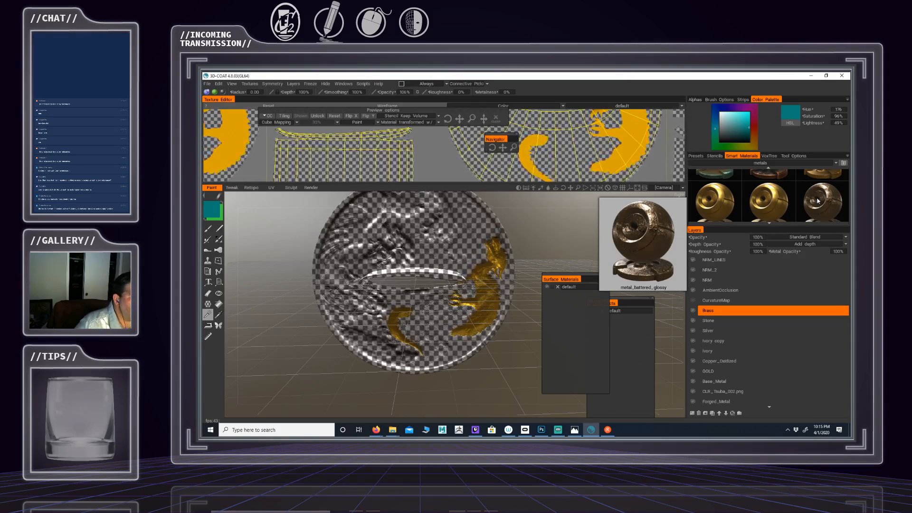
{"action": "scroll", "coordinate": [807, 199], "scroll_direction": "up", "scroll_amount": 1}
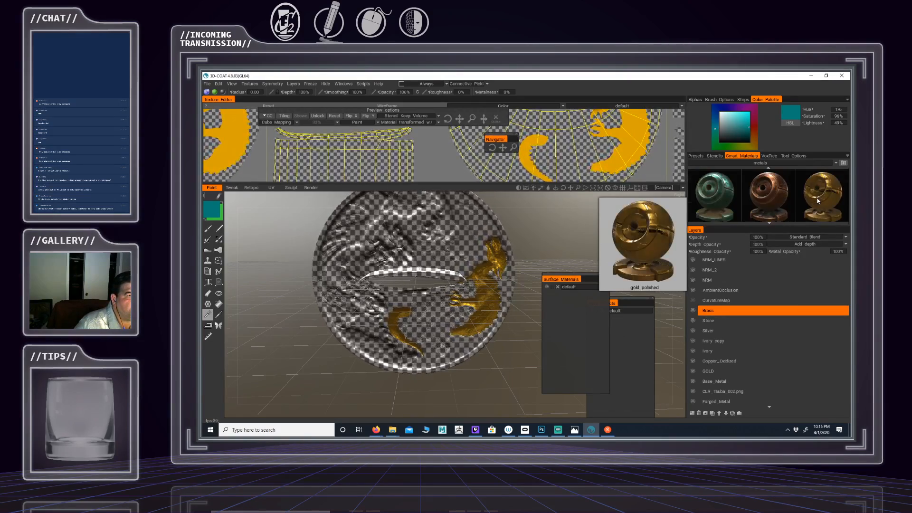
{"action": "mouse_move", "coordinate": [779, 199]}
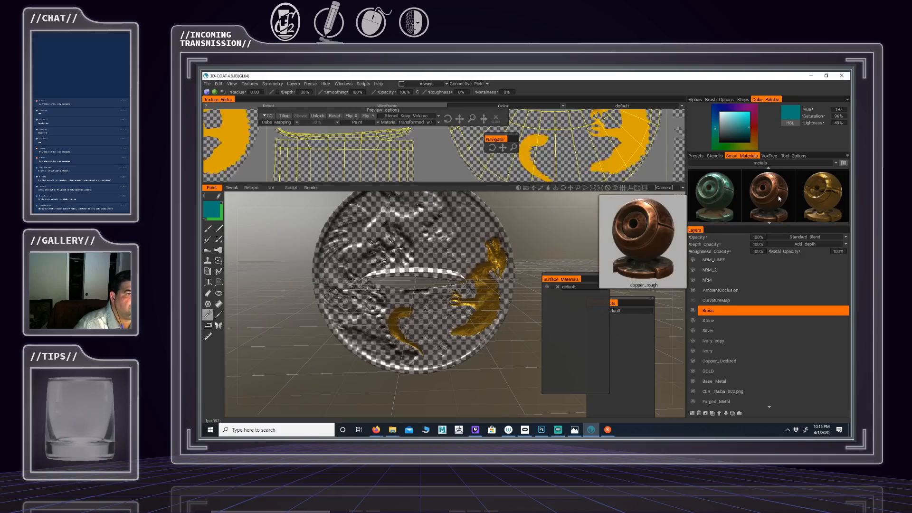
{"action": "scroll", "coordinate": [778, 199], "scroll_direction": "down", "scroll_amount": 3}
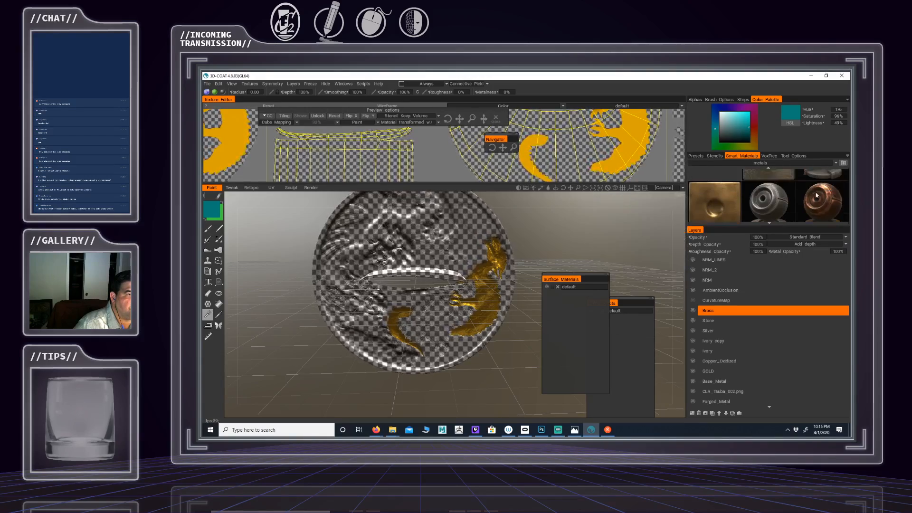
{"action": "scroll", "coordinate": [819, 197], "scroll_direction": "up", "scroll_amount": 1}
{"action": "mouse_move", "coordinate": [819, 181]}
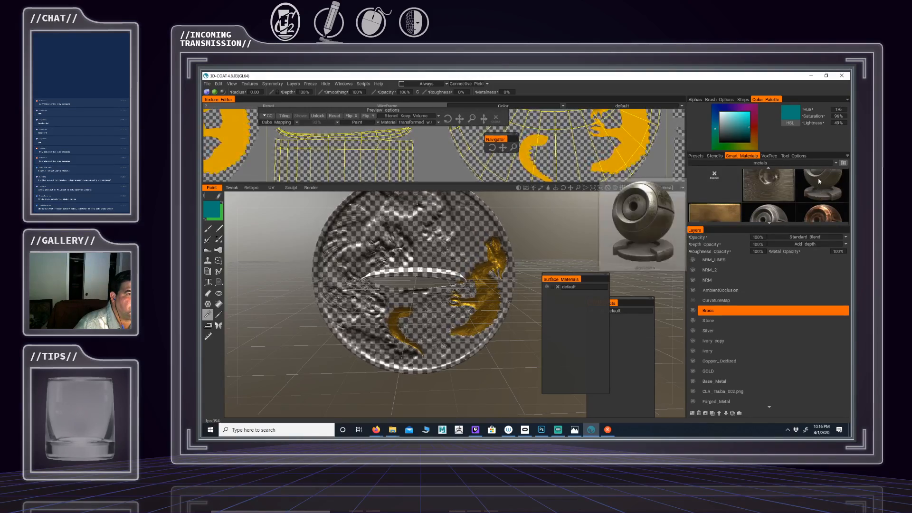
{"action": "scroll", "coordinate": [819, 181], "scroll_direction": "up", "scroll_amount": 1}
{"action": "scroll", "coordinate": [817, 182], "scroll_direction": "down", "scroll_amount": 2}
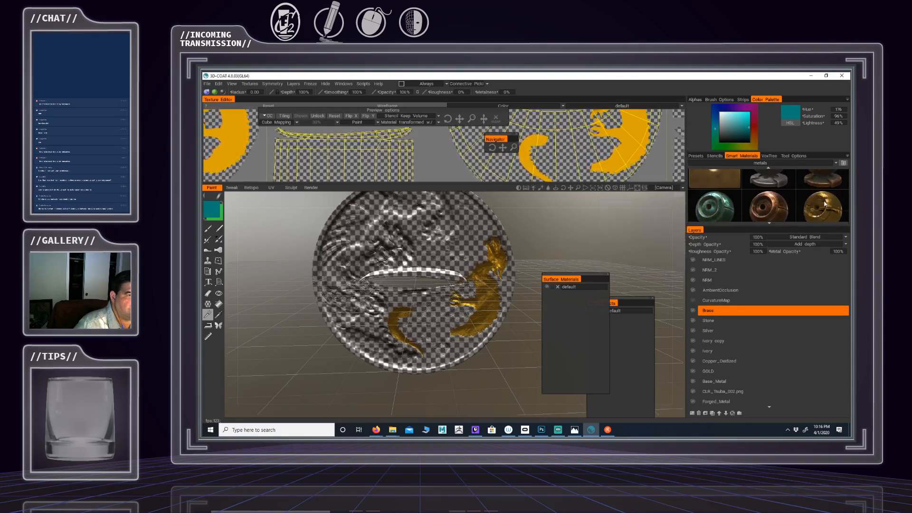
{"action": "scroll", "coordinate": [825, 205], "scroll_direction": "down", "scroll_amount": 1}
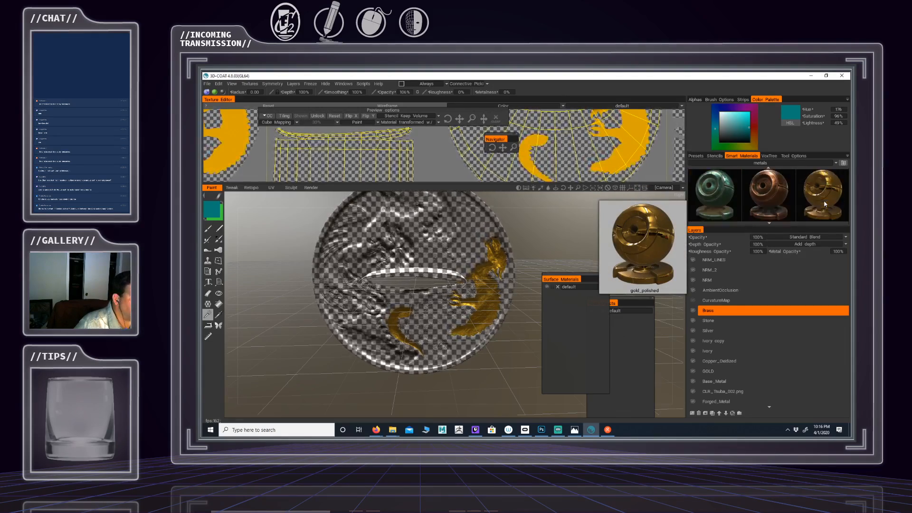
{"action": "scroll", "coordinate": [816, 194], "scroll_direction": "down", "scroll_amount": 1}
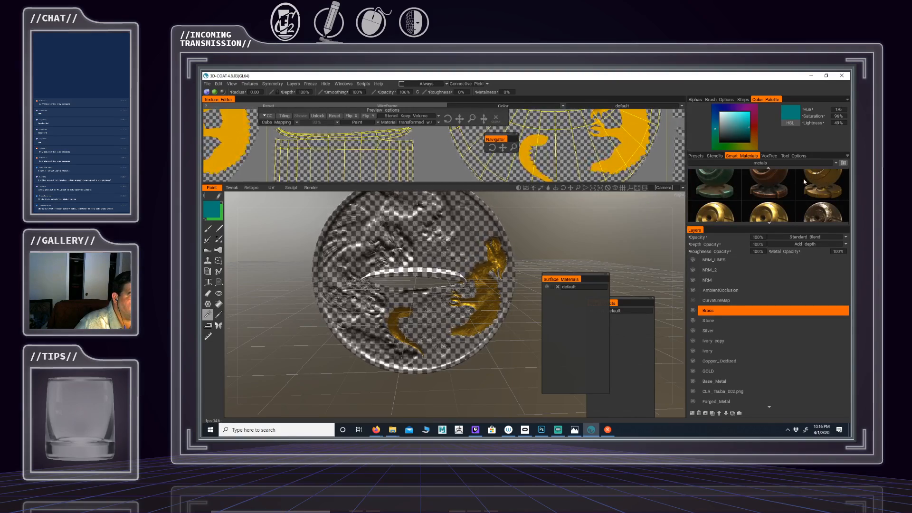
{"action": "scroll", "coordinate": [795, 185], "scroll_direction": "down", "scroll_amount": 1}
{"action": "scroll", "coordinate": [810, 205], "scroll_direction": "down", "scroll_amount": 1}
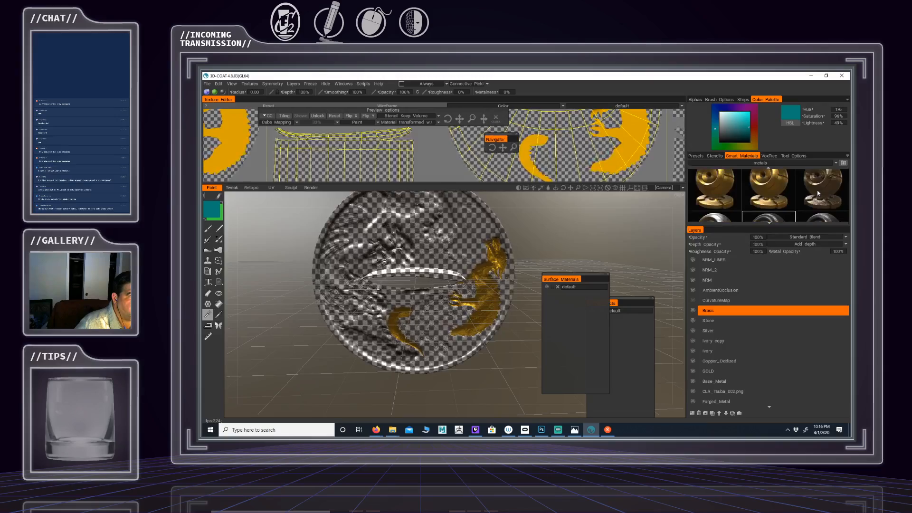
{"action": "scroll", "coordinate": [775, 200], "scroll_direction": "down", "scroll_amount": 1}
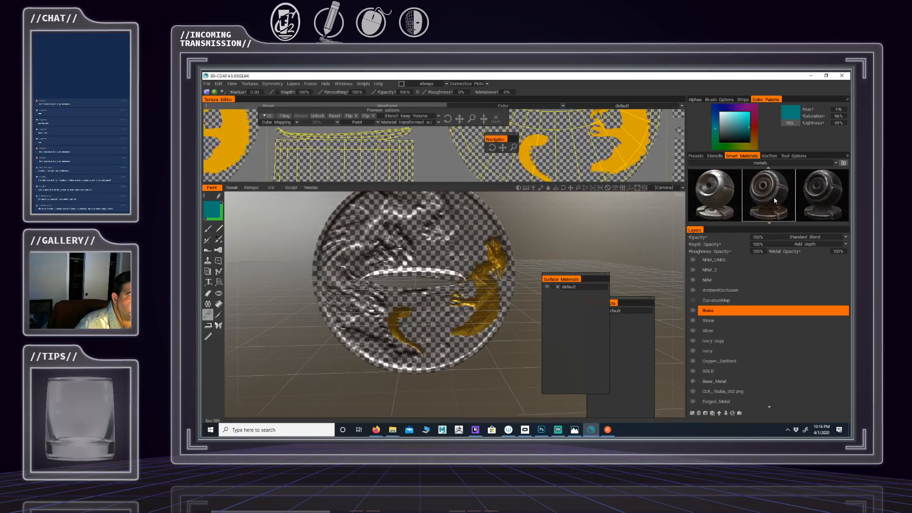
{"action": "scroll", "coordinate": [774, 199], "scroll_direction": "down", "scroll_amount": 4}
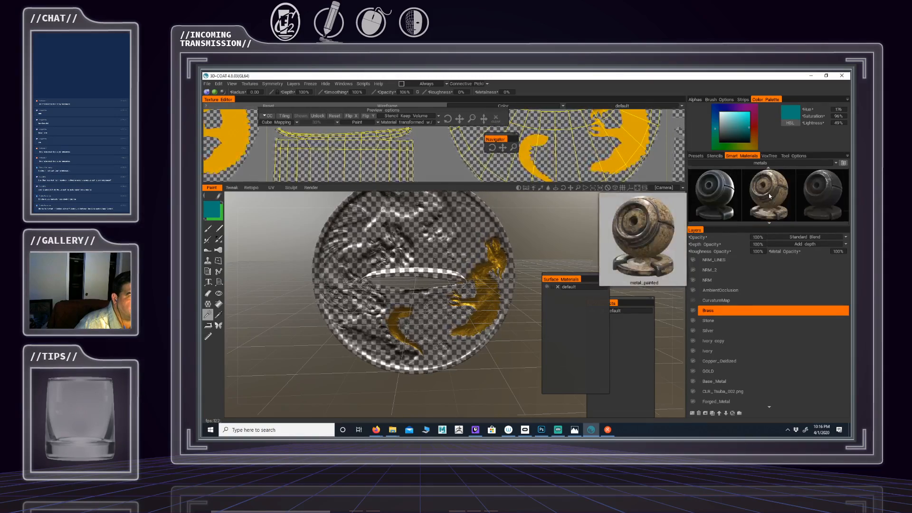
{"action": "scroll", "coordinate": [770, 196], "scroll_direction": "down", "scroll_amount": 2}
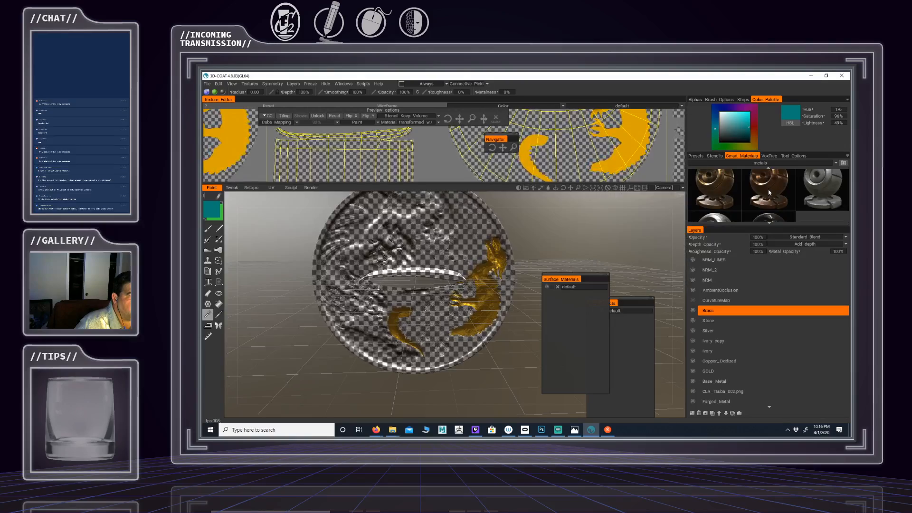
{"action": "mouse_move", "coordinate": [718, 190]}
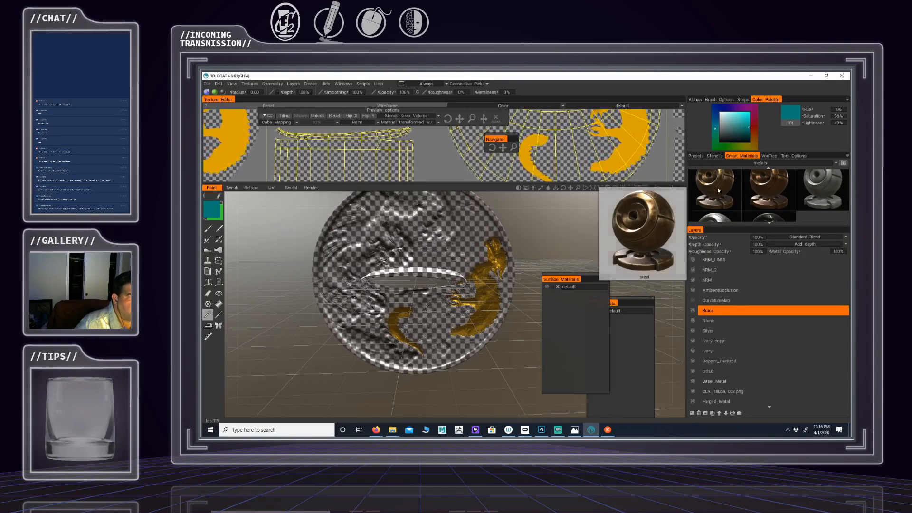
{"action": "scroll", "coordinate": [741, 191], "scroll_direction": "down", "scroll_amount": 3}
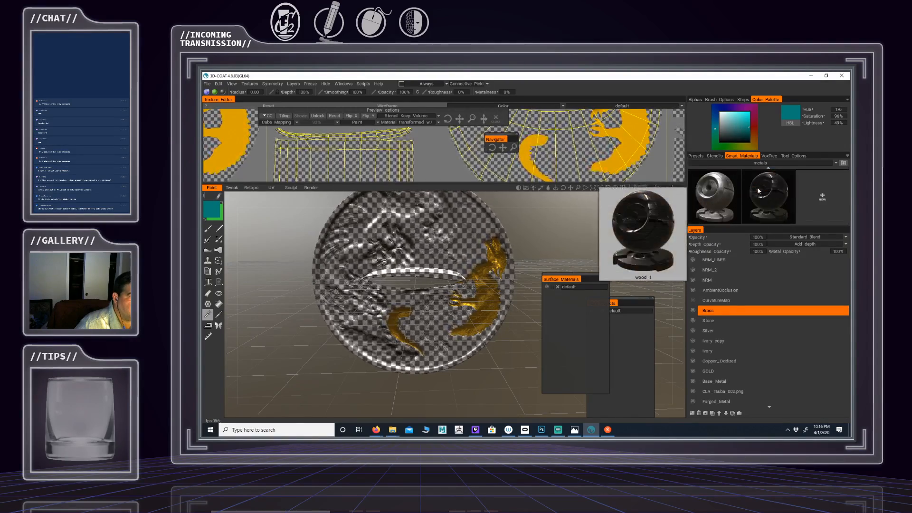
{"action": "scroll", "coordinate": [746, 189], "scroll_direction": "up", "scroll_amount": 2}
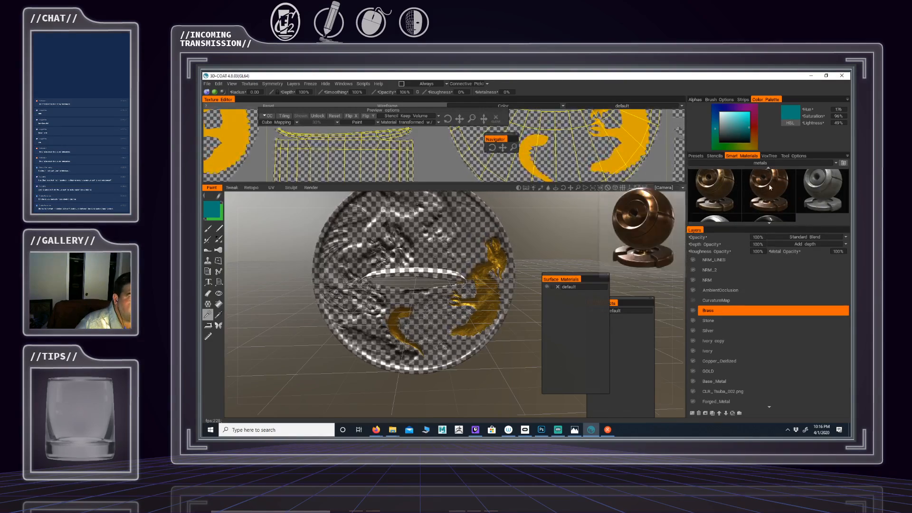
{"action": "scroll", "coordinate": [802, 190], "scroll_direction": "down", "scroll_amount": 2}
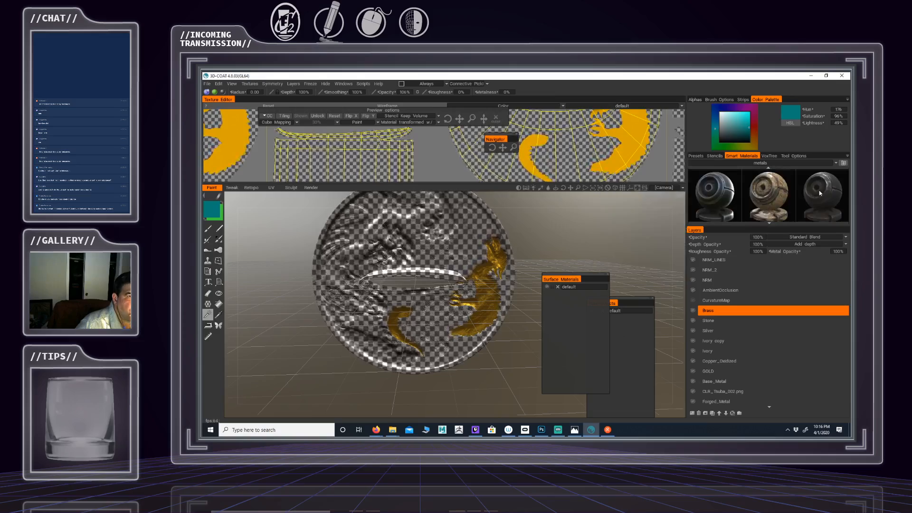
{"action": "scroll", "coordinate": [816, 191], "scroll_direction": "down", "scroll_amount": 1}
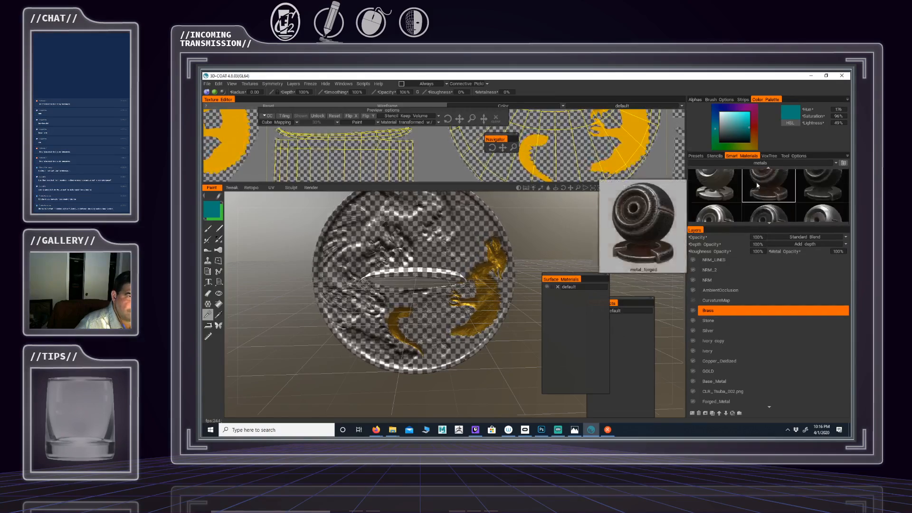
{"action": "scroll", "coordinate": [792, 190], "scroll_direction": "up", "scroll_amount": 1}
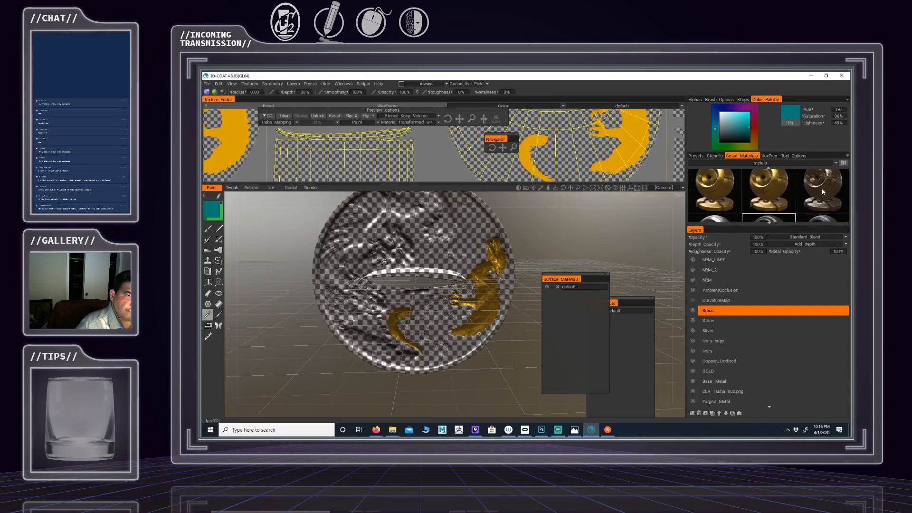
{"action": "scroll", "coordinate": [823, 191], "scroll_direction": "up", "scroll_amount": 1}
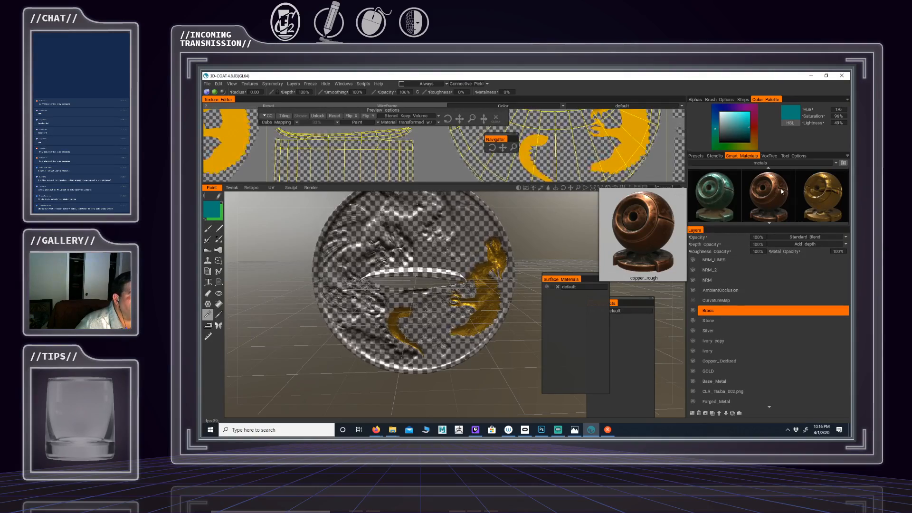
{"action": "scroll", "coordinate": [782, 191], "scroll_direction": "up", "scroll_amount": 1}
{"action": "scroll", "coordinate": [782, 191], "scroll_direction": "down", "scroll_amount": 1}
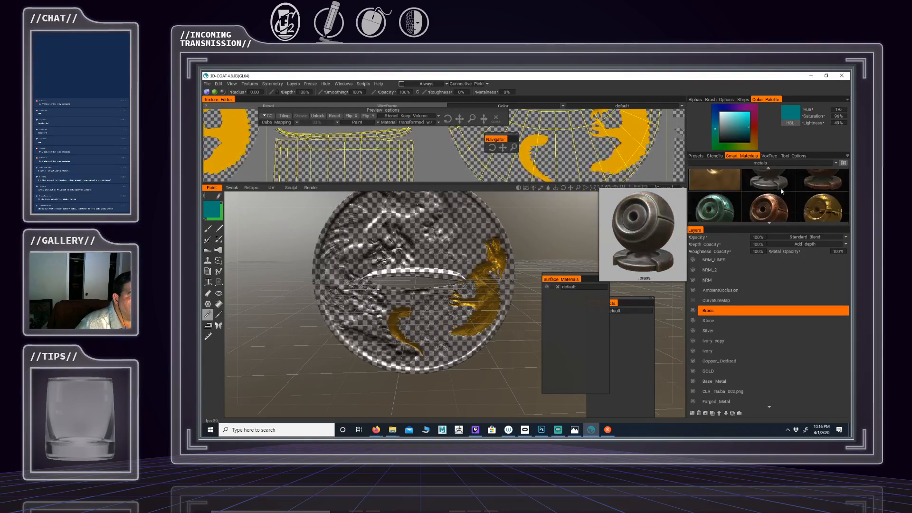
Try filling the dragon areas on the Brass layer with the gold_polished smart material and inspect it from several angles
{"action": "right_click", "coordinate": [826, 193]}
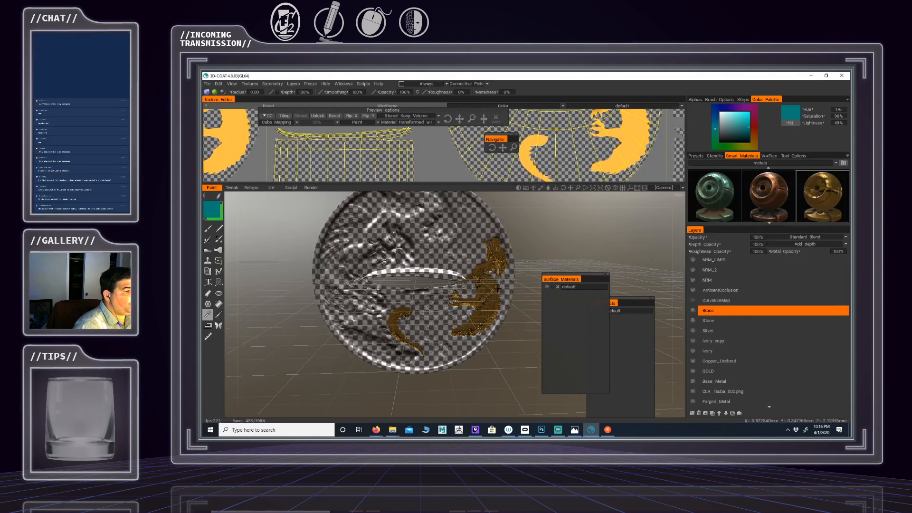
{"action": "left_click_drag", "start_coordinate": [485, 298], "coordinate": [577, 334], "text": "alt"}
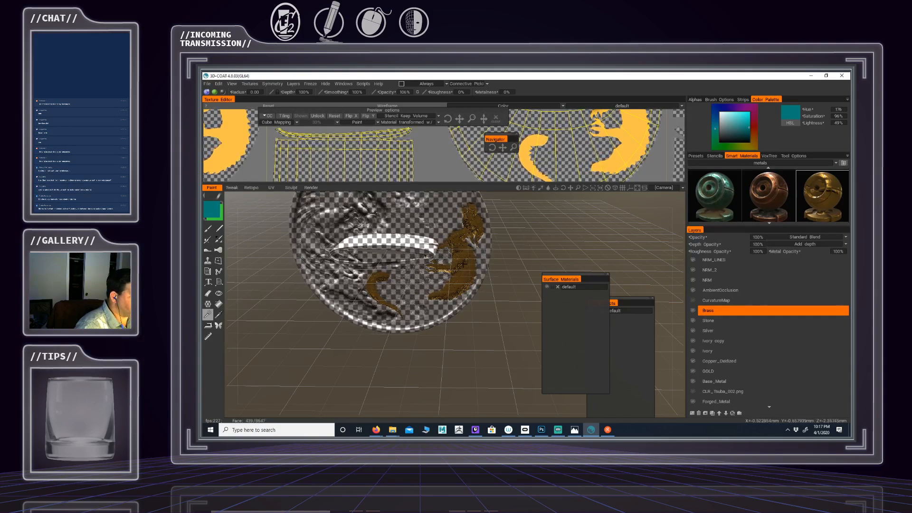
{"action": "left_click_drag", "start_coordinate": [471, 256], "coordinate": [483, 214], "text": "alt"}
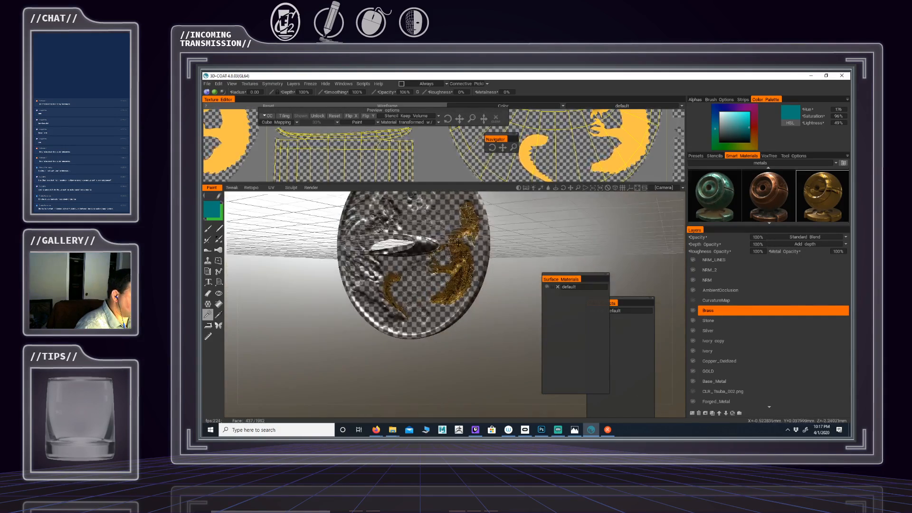
{"action": "right_click_drag", "start_coordinate": [482, 213], "coordinate": [508, 249], "text": "alt"}
{"action": "middle_click_drag", "start_coordinate": [508, 249], "coordinate": [487, 349], "text": "alt"}
{"action": "mouse_move", "coordinate": [475, 295]}
{"action": "left_mouse_down", "text": "alt"}
{"action": "mouse_move", "coordinate": [424, 286]}
{"action": "mouse_move", "coordinate": [532, 285]}
{"action": "mouse_move", "coordinate": [427, 297]}
{"action": "mouse_move", "coordinate": [475, 273]}
{"action": "mouse_move", "coordinate": [489, 283]}
{"action": "mouse_move", "coordinate": [413, 294]}
{"action": "mouse_move", "coordinate": [479, 302]}
{"action": "left_mouse_up", "text": "alt"}
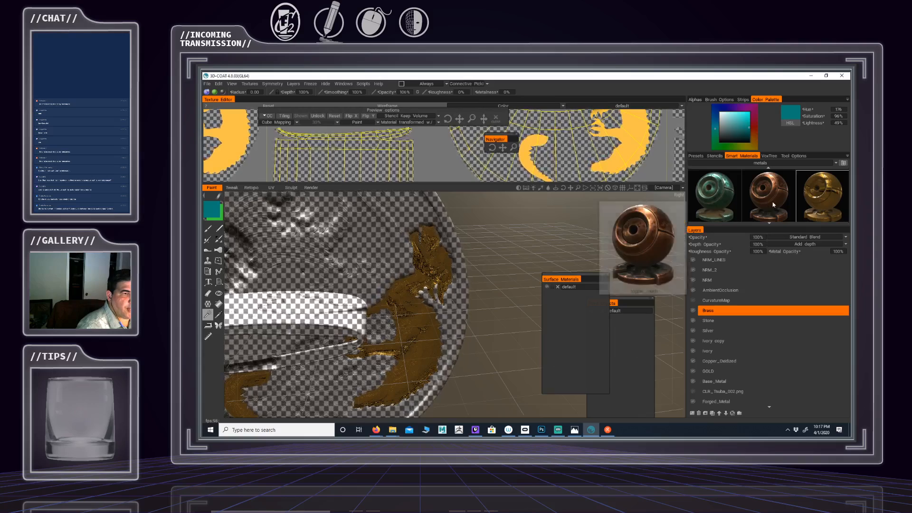
Fill the dragon areas on the Brass layer with the copper_rough smart material and check them against the complete disc
{"action": "right_click", "coordinate": [773, 205]}
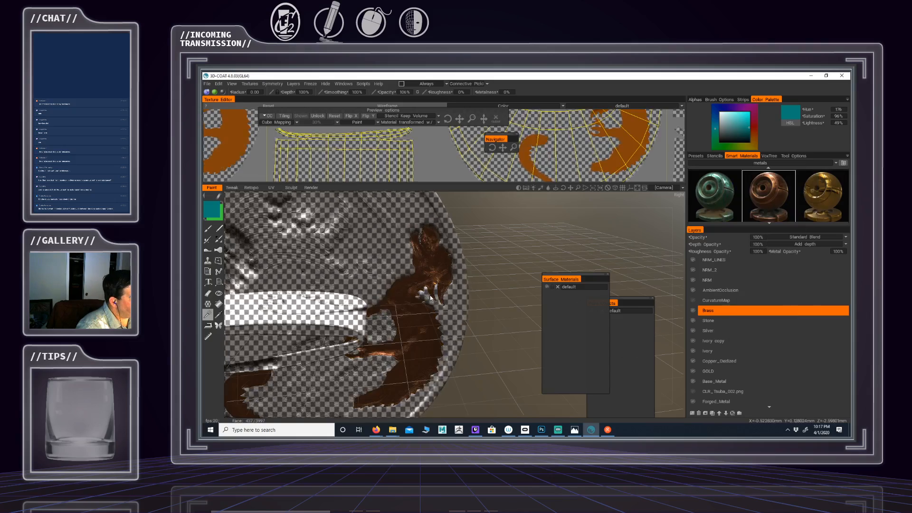
{"action": "left_click_drag", "start_coordinate": [430, 298], "coordinate": [436, 258], "text": "alt"}
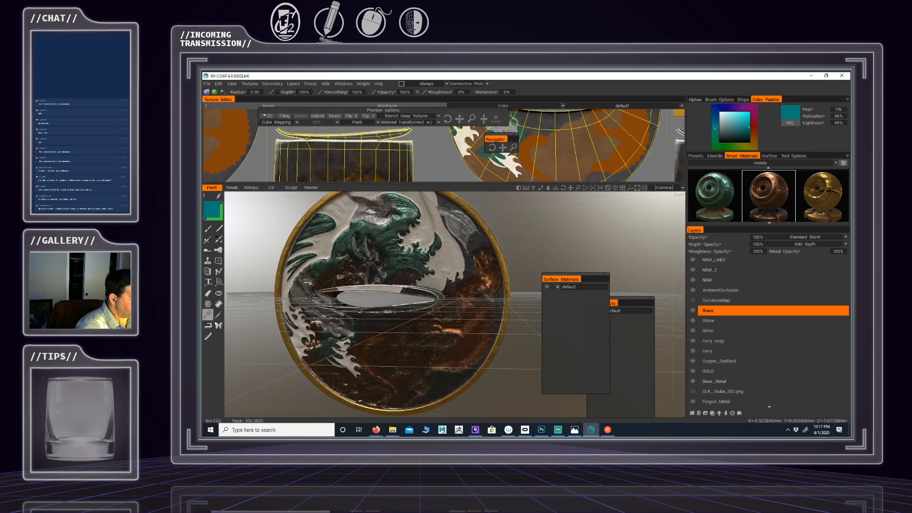
{"action": "left_click_drag", "start_coordinate": [445, 296], "coordinate": [440, 276], "text": "alt"}
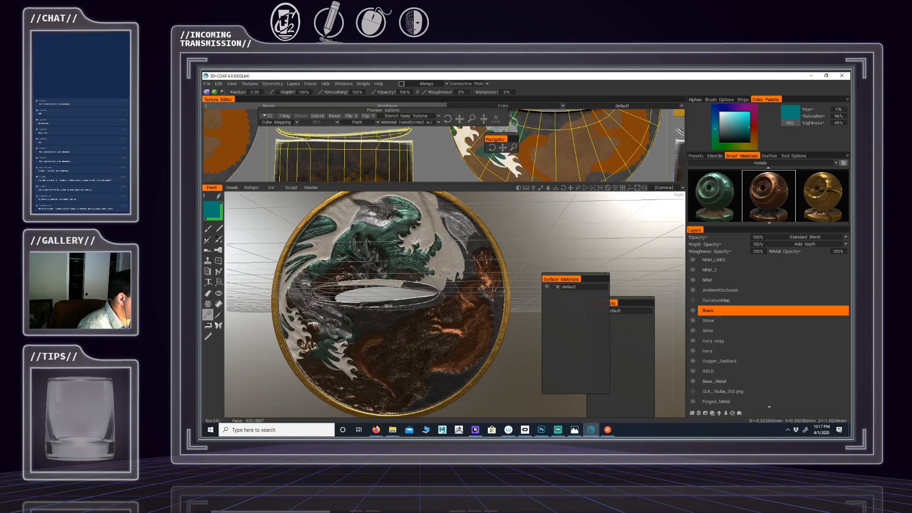
{"action": "key", "text": "grave"}
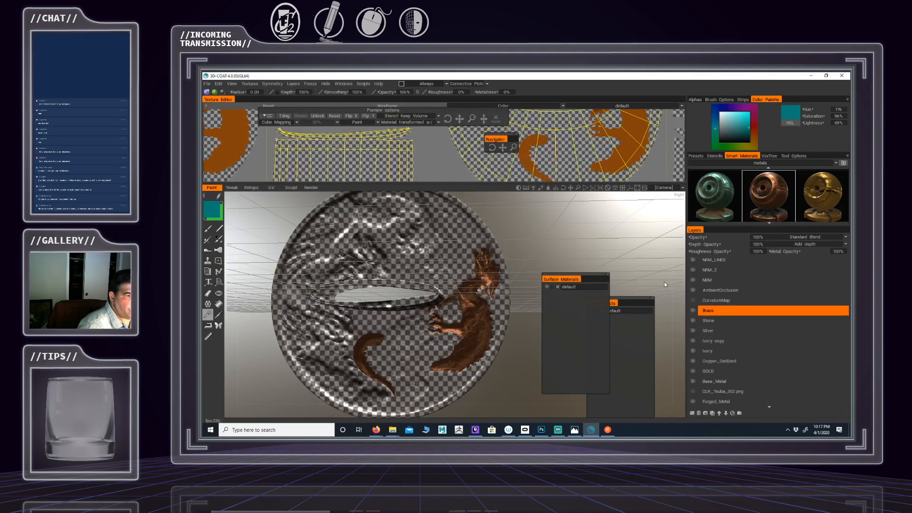
Add a new layer named Brass_2 directly above the Brass layer
{"action": "left_click", "coordinate": [692, 413]}
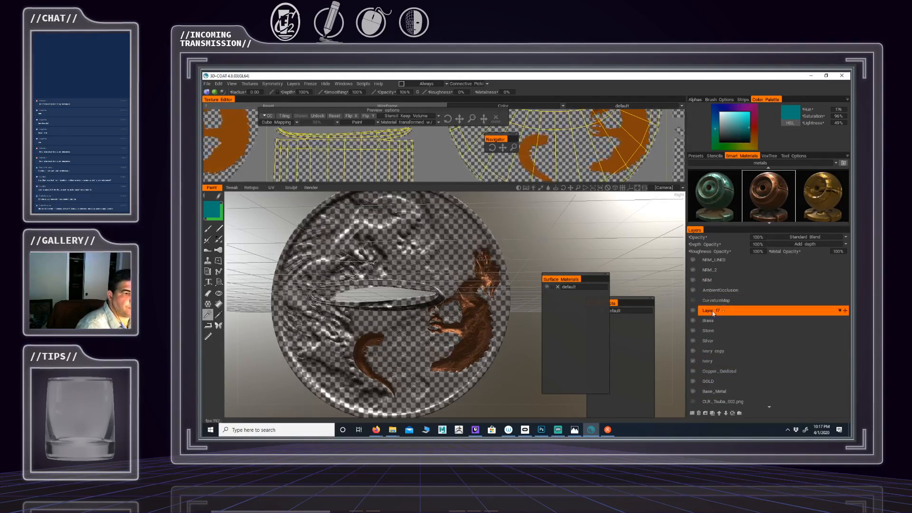
{"action": "double_click", "coordinate": [712, 313]}
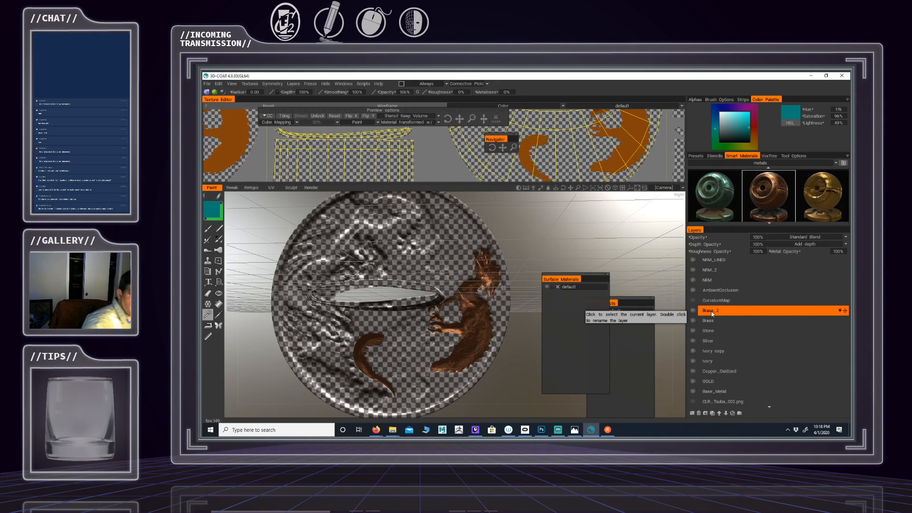
Fill the dragon areas on the Brass_2 layer with the steel smart material from the metals set
{"action": "scroll", "coordinate": [800, 186], "scroll_direction": "down", "scroll_amount": 2}
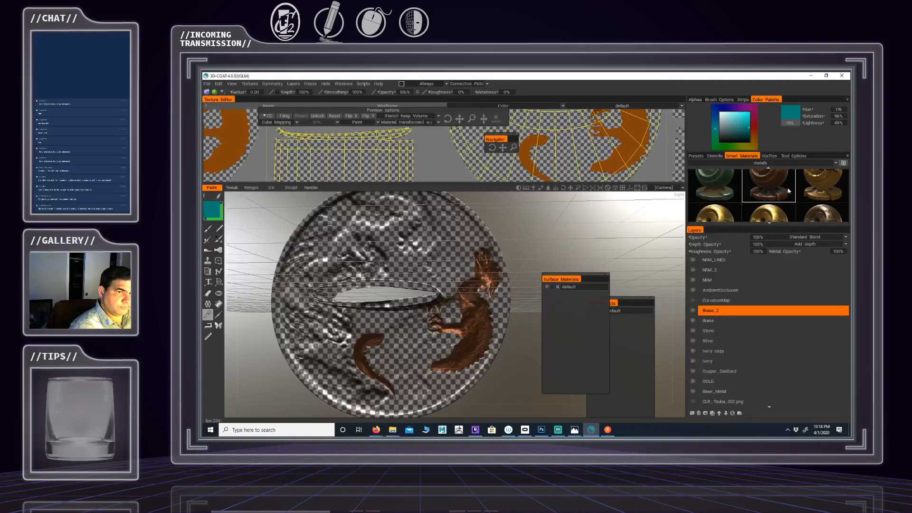
{"action": "mouse_move", "coordinate": [819, 192]}
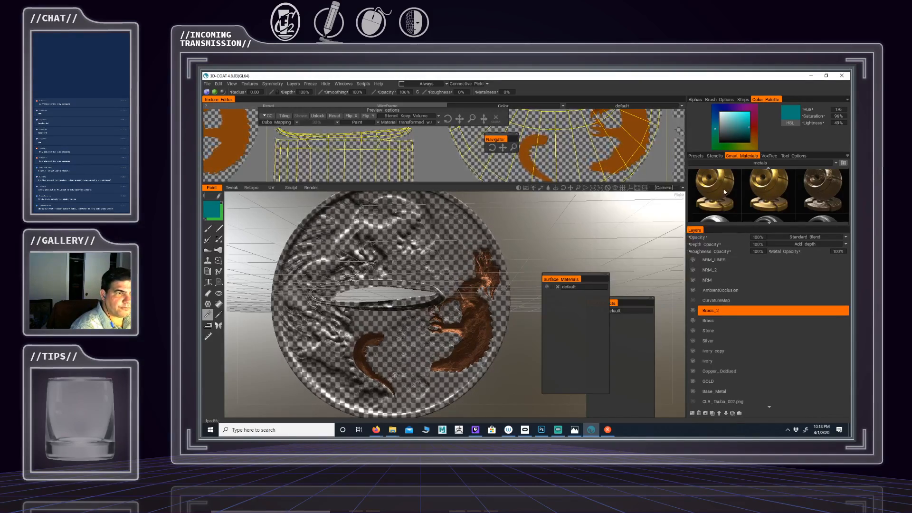
{"action": "mouse_move", "coordinate": [724, 191]}
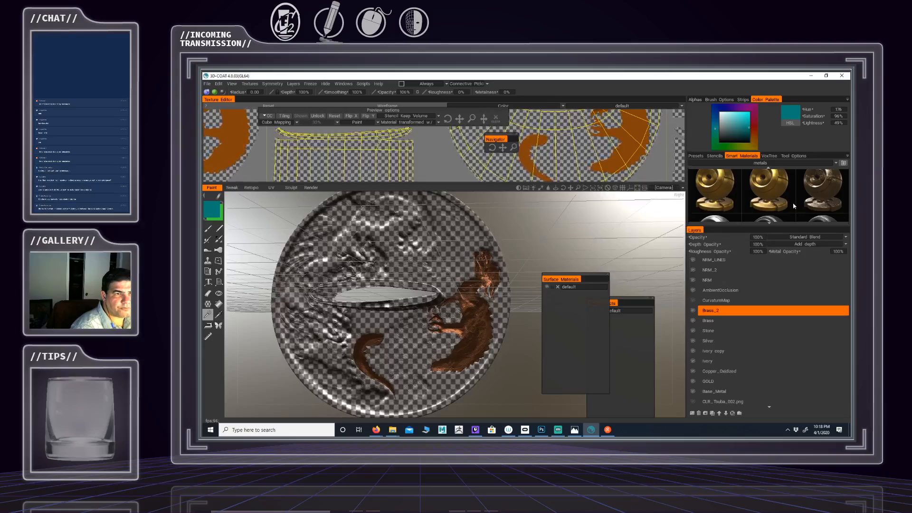
{"action": "scroll", "coordinate": [770, 197], "scroll_direction": "down", "scroll_amount": 2}
{"action": "scroll", "coordinate": [791, 202], "scroll_direction": "down", "scroll_amount": 3}
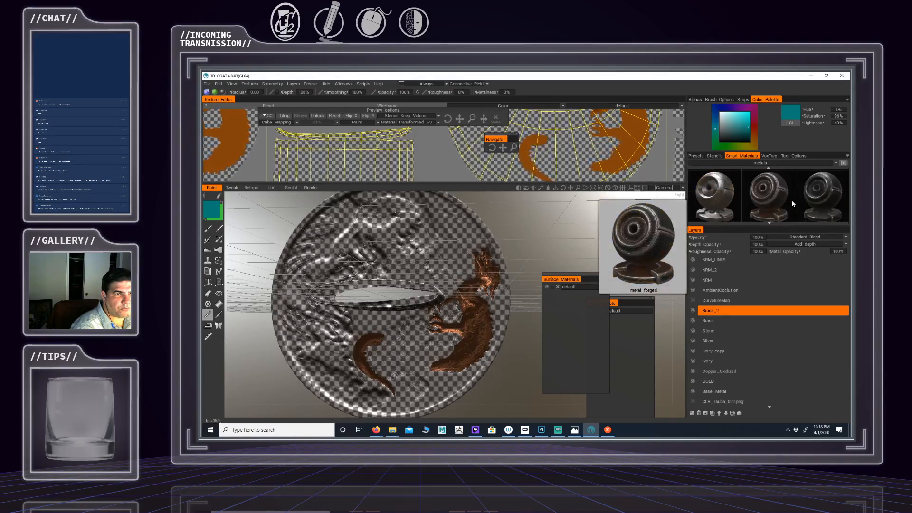
{"action": "scroll", "coordinate": [786, 199], "scroll_direction": "up", "scroll_amount": 4}
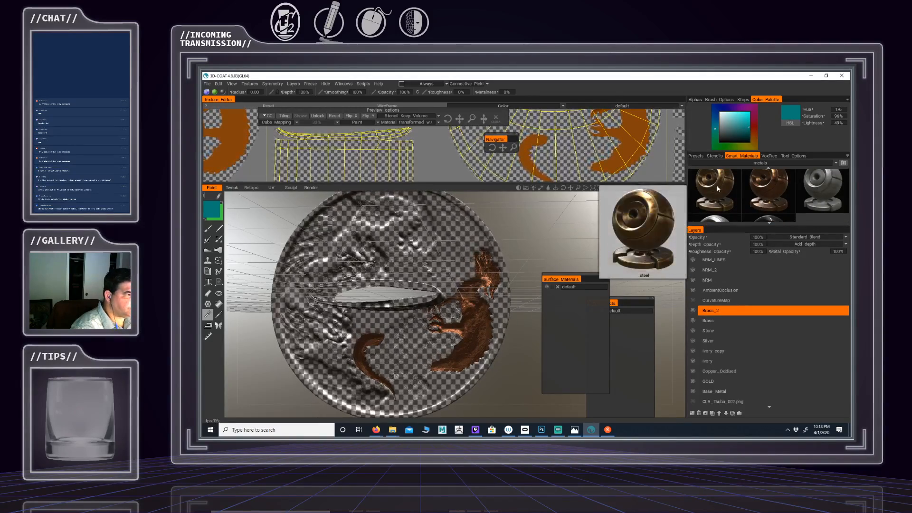
{"action": "right_click", "coordinate": [717, 188]}
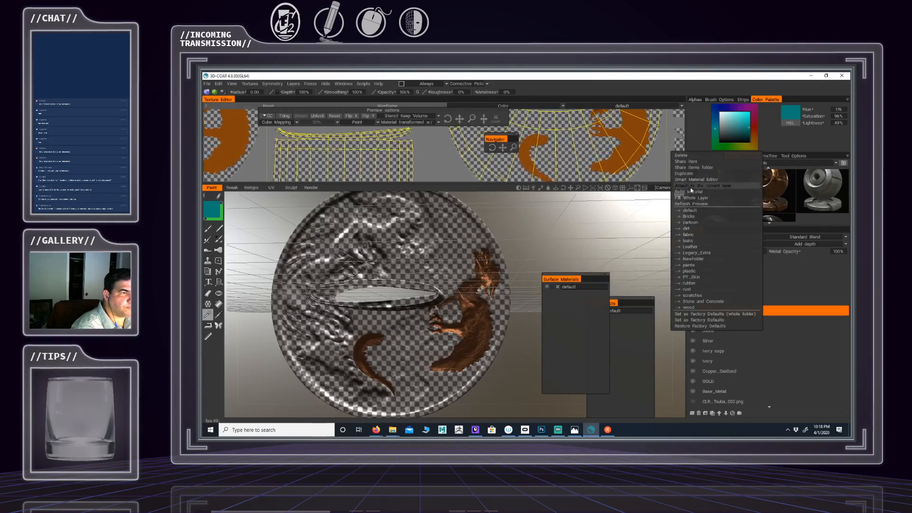
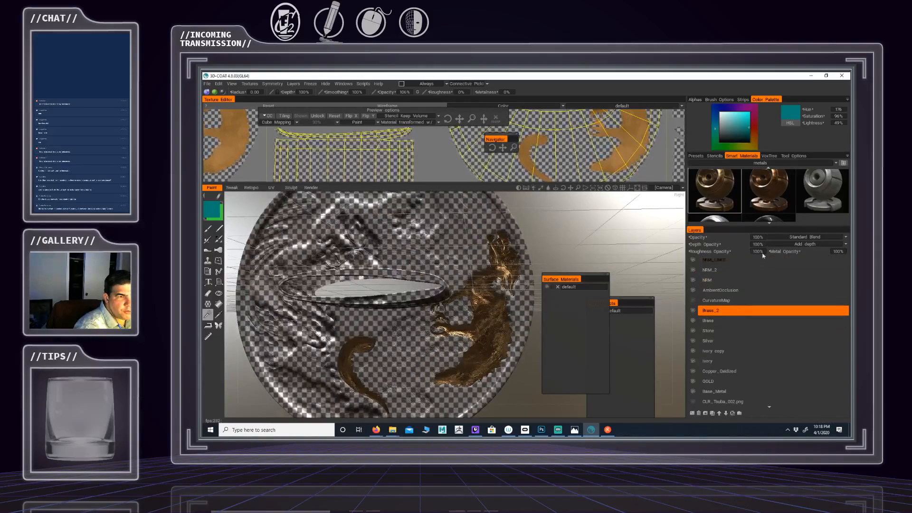
Set the Brass_2 layer's opacity to 75% and check the blended dragon against the complete disc
{"action": "left_click", "coordinate": [760, 236]}
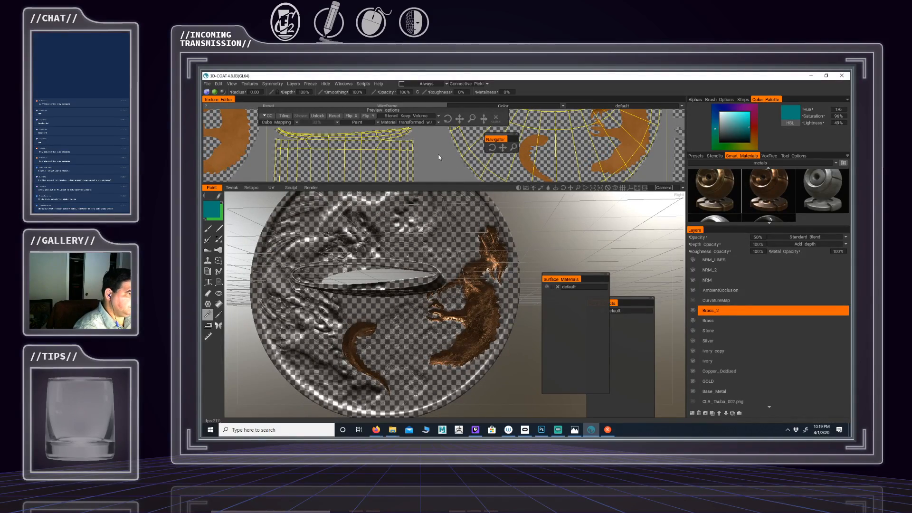
{"action": "key", "text": "2"}
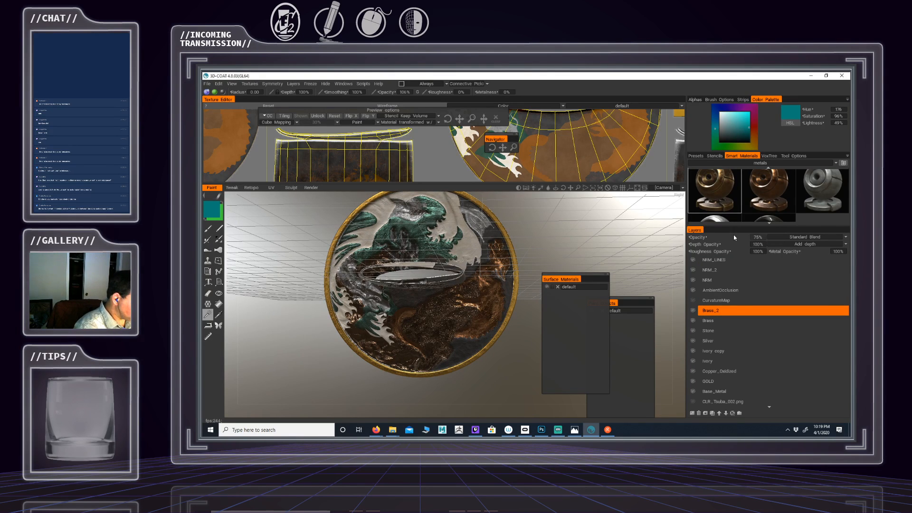
{"action": "left_click_drag", "start_coordinate": [501, 264], "coordinate": [463, 262], "text": "alt"}
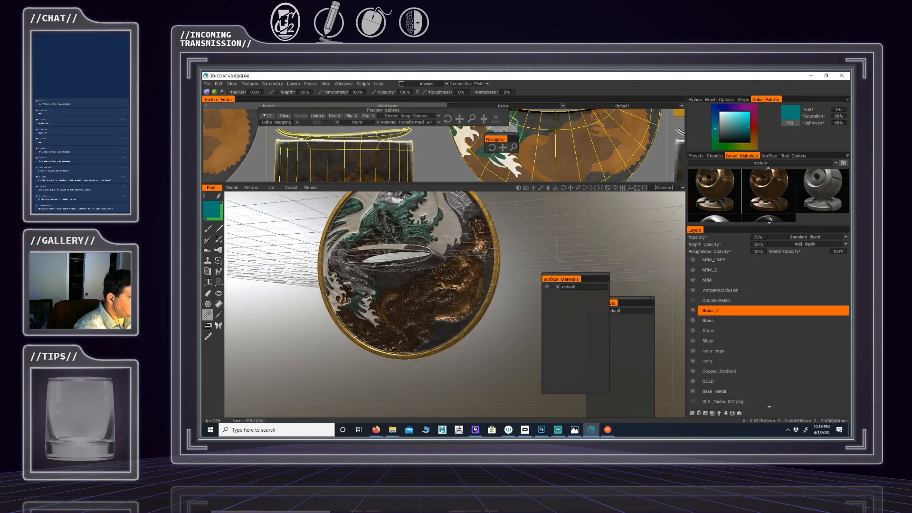
{"action": "right_click_drag", "start_coordinate": [463, 262], "coordinate": [469, 271], "text": "alt"}
{"action": "mouse_move", "coordinate": [469, 270]}
{"action": "left_mouse_down", "text": "alt"}
{"action": "mouse_move", "coordinate": [443, 266]}
{"action": "mouse_move", "coordinate": [466, 266]}
{"action": "mouse_move", "coordinate": [462, 257]}
{"action": "mouse_move", "coordinate": [442, 257]}
{"action": "mouse_move", "coordinate": [464, 262]}
{"action": "left_mouse_up", "text": "alt"}
{"action": "right_click_drag", "start_coordinate": [464, 262], "coordinate": [454, 257], "text": "alt"}
{"action": "left_click_drag", "start_coordinate": [455, 257], "coordinate": [445, 256], "text": "alt"}
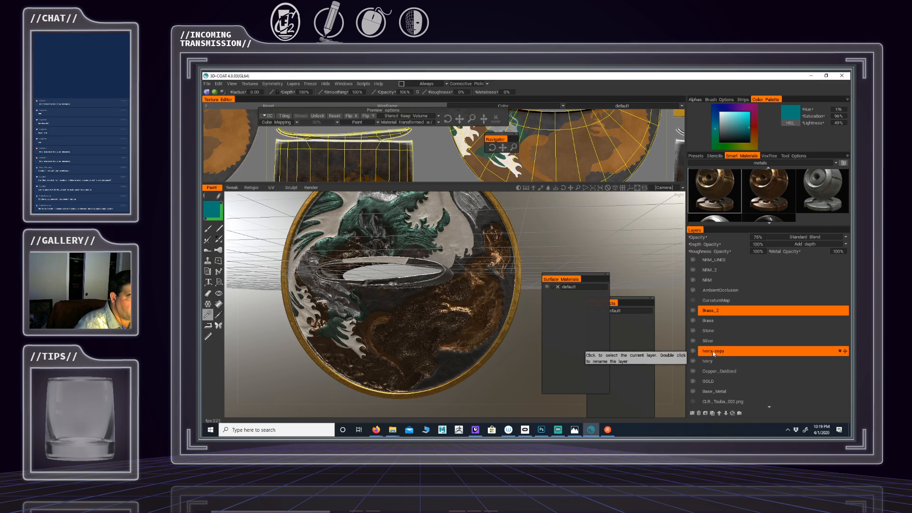
Set the Stone layer's opacity to 50%, its depth opacity to 25% and its roughness opacity to 25%
{"action": "left_click", "coordinate": [710, 331]}
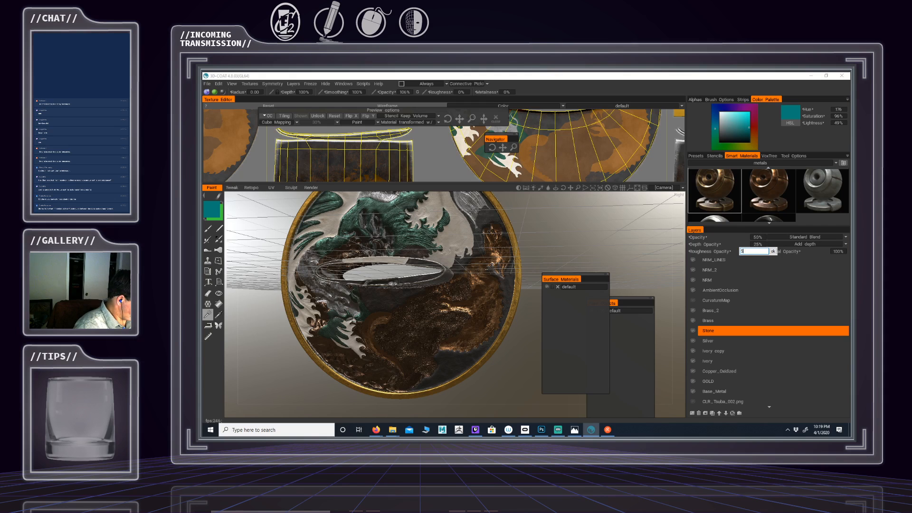
{"action": "key", "text": "Return"}
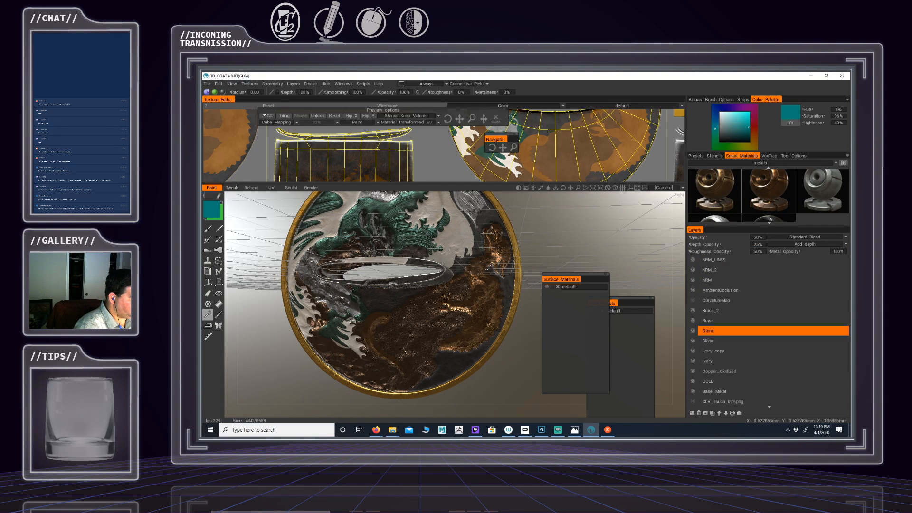
{"action": "right_click_drag", "start_coordinate": [446, 298], "coordinate": [421, 297]}
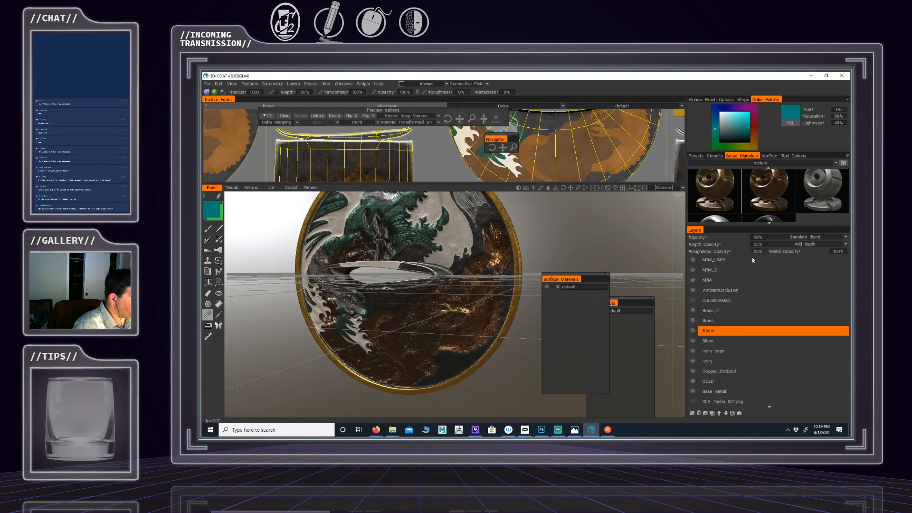
{"action": "right_click_drag", "start_coordinate": [462, 298], "coordinate": [452, 299]}
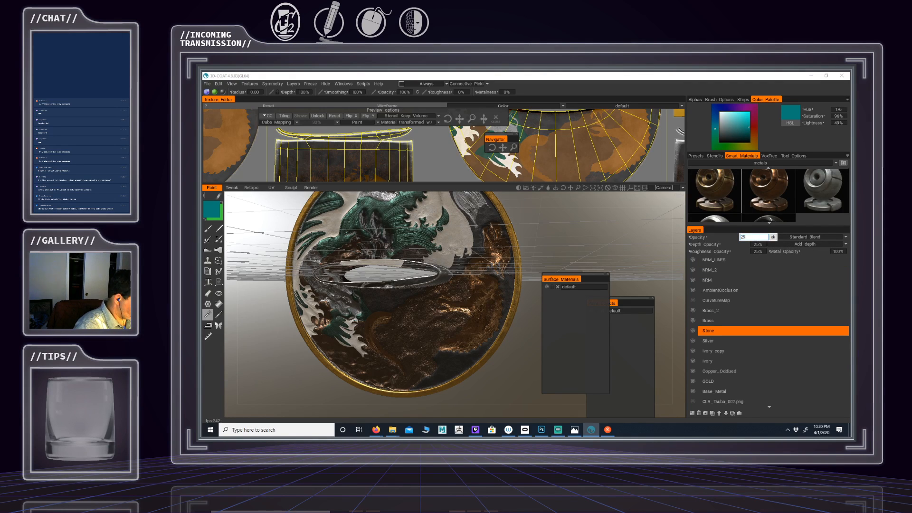
Set the Stone layer's opacity to 40% and inspect the blend on the disc from several angles and distances
{"action": "right_click_drag", "start_coordinate": [434, 278], "coordinate": [399, 267]}
{"action": "left_click_drag", "start_coordinate": [399, 267], "coordinate": [447, 267], "text": "alt"}
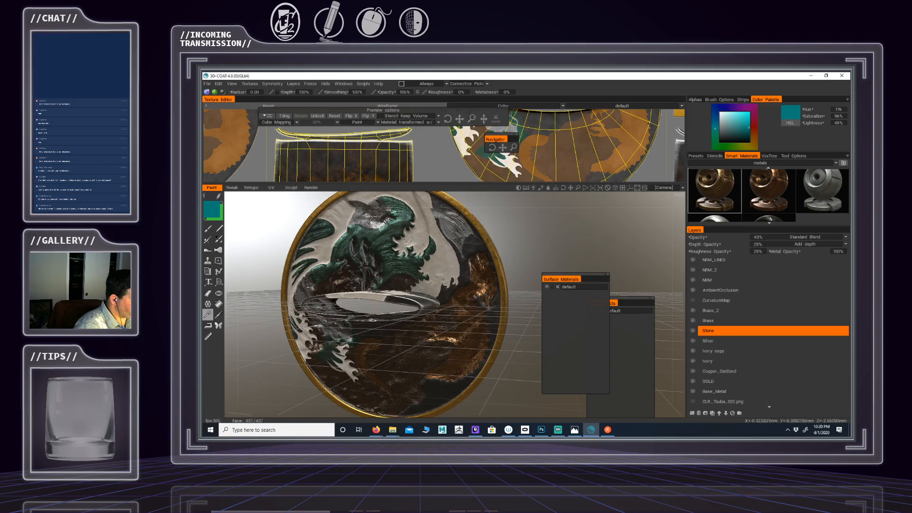
{"action": "mouse_move", "coordinate": [445, 309]}
{"action": "left_mouse_down", "text": "alt"}
{"action": "mouse_move", "coordinate": [446, 255]}
{"action": "mouse_move", "coordinate": [433, 261]}
{"action": "mouse_move", "coordinate": [477, 314]}
{"action": "mouse_move", "coordinate": [444, 310]}
{"action": "mouse_move", "coordinate": [439, 321]}
{"action": "mouse_move", "coordinate": [436, 313]}
{"action": "left_mouse_up", "text": "alt"}
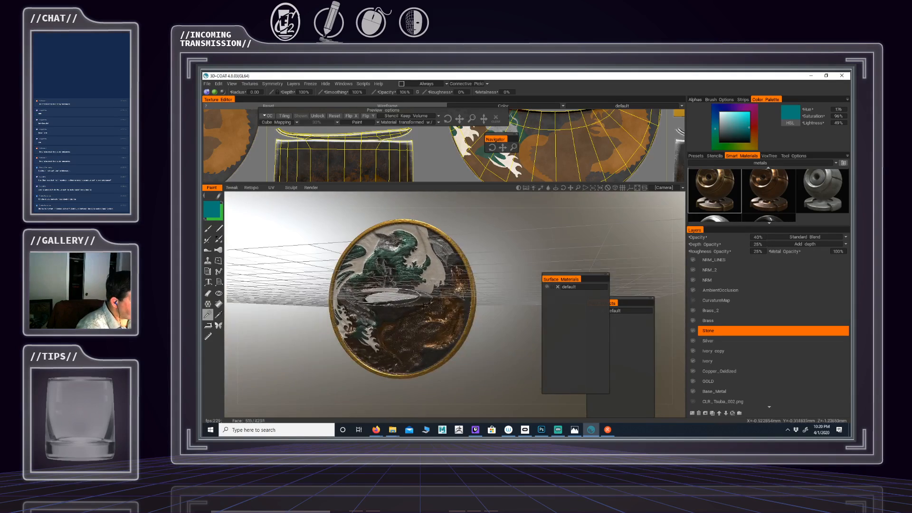
{"action": "right_click_drag", "start_coordinate": [436, 313], "coordinate": [439, 318], "text": "alt"}
{"action": "left_click_drag", "start_coordinate": [440, 318], "coordinate": [477, 310], "text": "alt"}
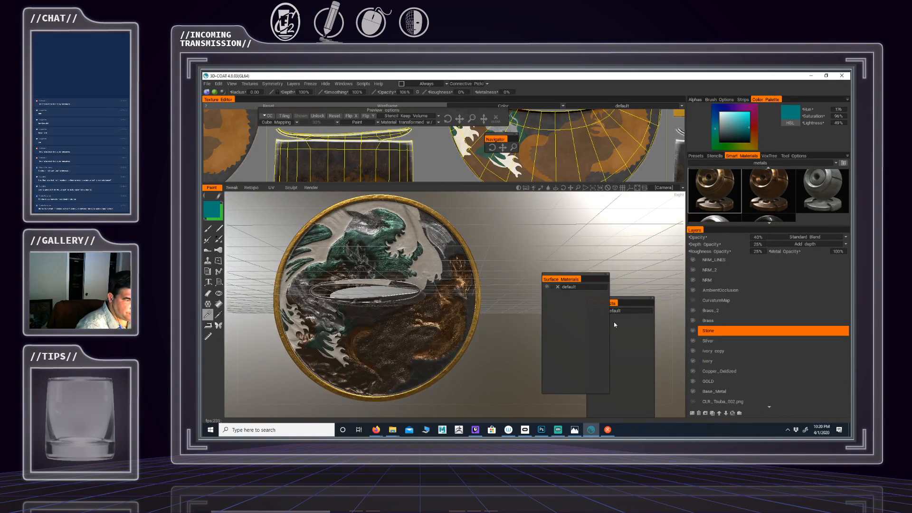
{"action": "left_click_drag", "start_coordinate": [404, 303], "coordinate": [436, 331], "text": "alt"}
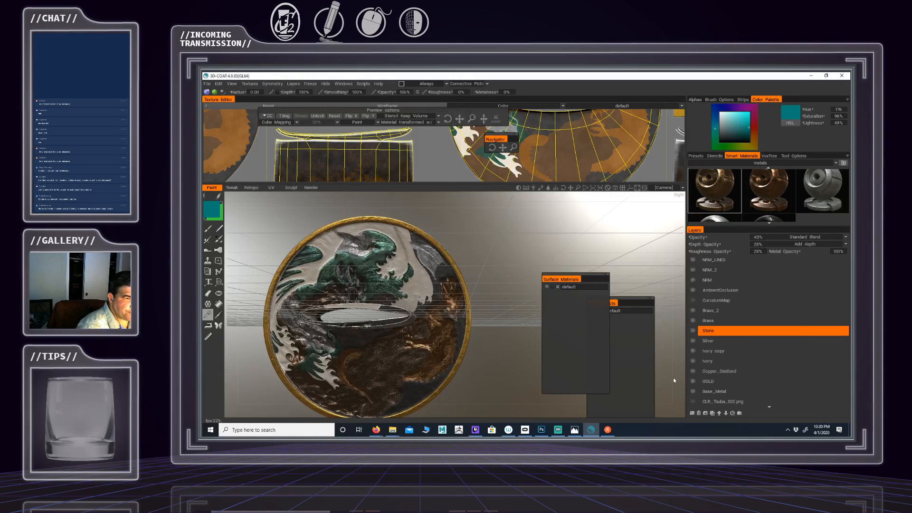
Set the Brass_2 layer's opacity to 90% and inspect the dragon under changing light
{"action": "left_click", "coordinate": [712, 311]}
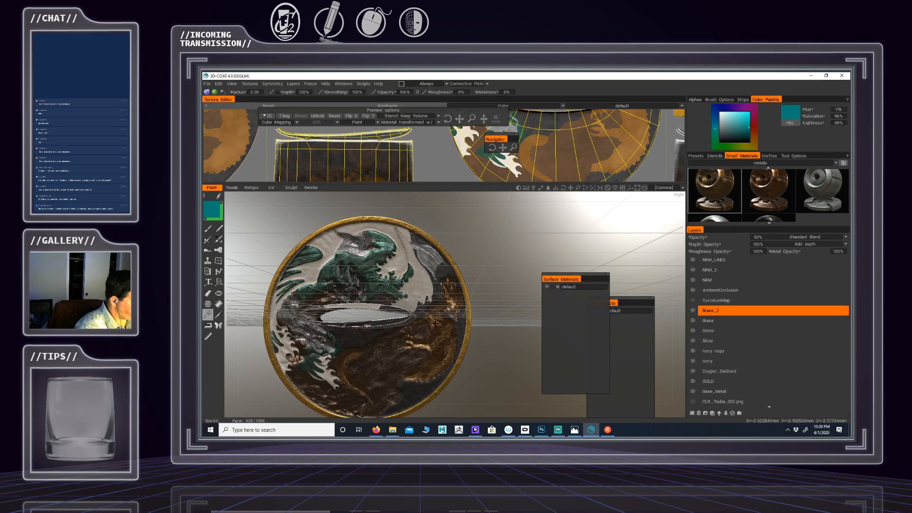
{"action": "mouse_move", "coordinate": [432, 335]}
{"action": "middle_mouse_down"}
{"action": "mouse_move", "coordinate": [427, 302]}
{"action": "mouse_move", "coordinate": [408, 345]}
{"action": "mouse_move", "coordinate": [404, 293]}
{"action": "mouse_move", "coordinate": [406, 327]}
{"action": "mouse_move", "coordinate": [433, 323]}
{"action": "middle_mouse_up"}
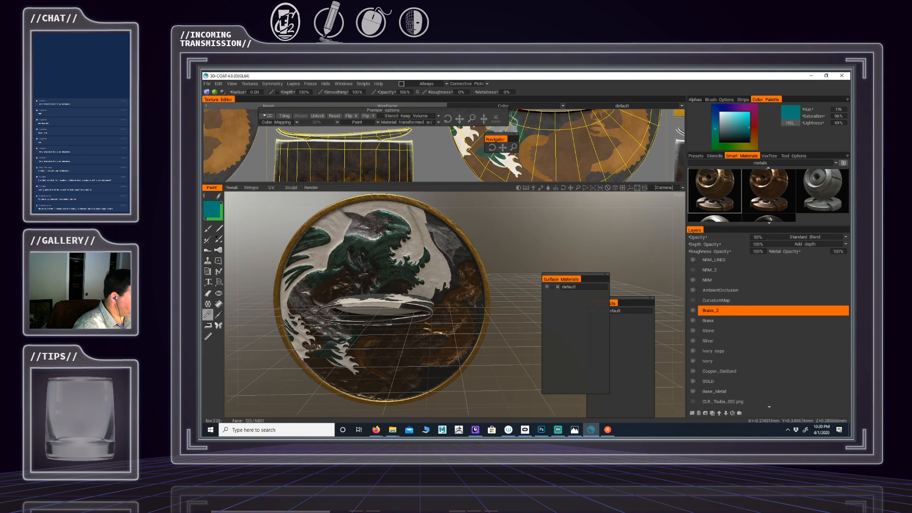
{"action": "middle_click_drag", "start_coordinate": [350, 293], "coordinate": [394, 241]}
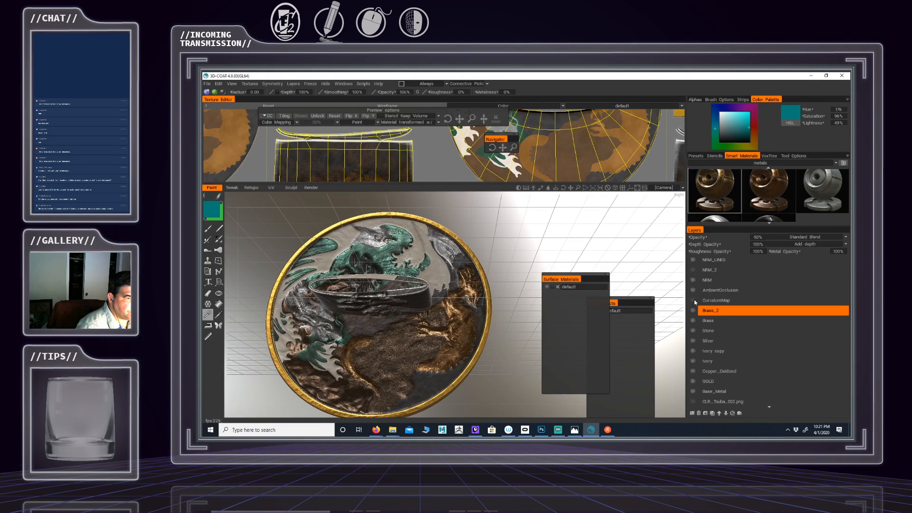
Toggle the NRM_2 layer's visibility to compare its effect on the disc's surface relief
{"action": "left_click", "coordinate": [693, 272]}
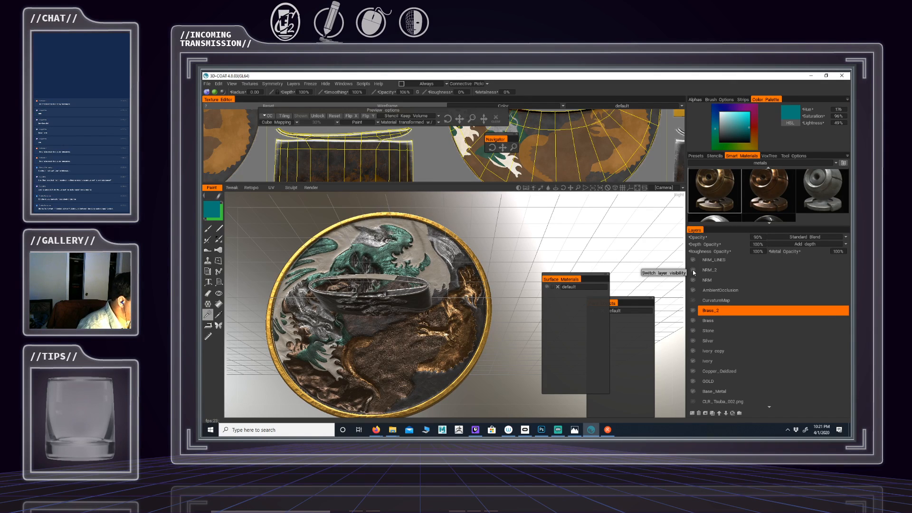
{"action": "left_click", "coordinate": [693, 272]}
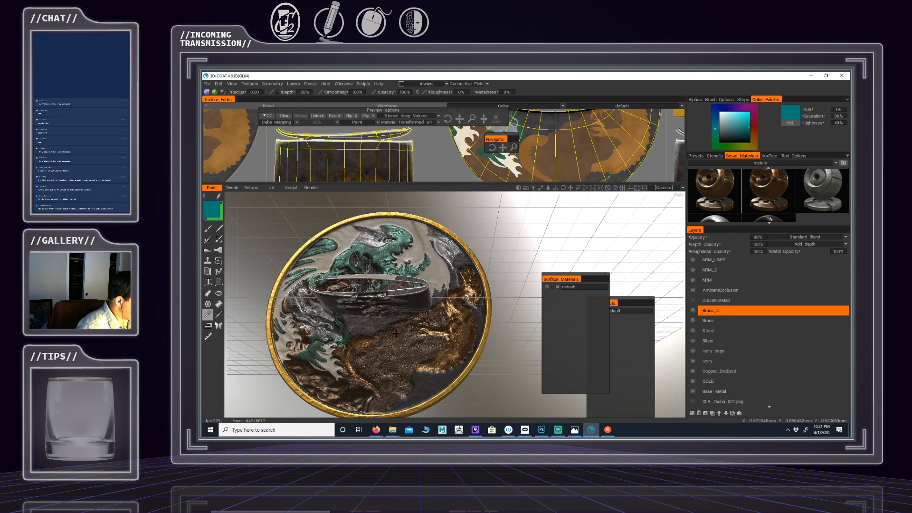
{"action": "left_click_drag", "start_coordinate": [396, 334], "coordinate": [439, 260], "text": "alt"}
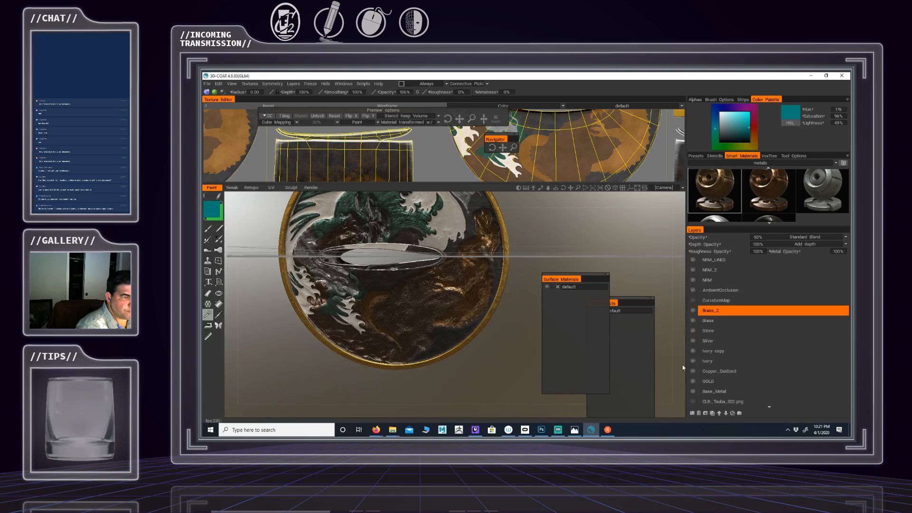
Set the Stone layer's roughness opacity to 0% and inspect the disc's reflections
{"action": "left_click", "coordinate": [711, 332]}
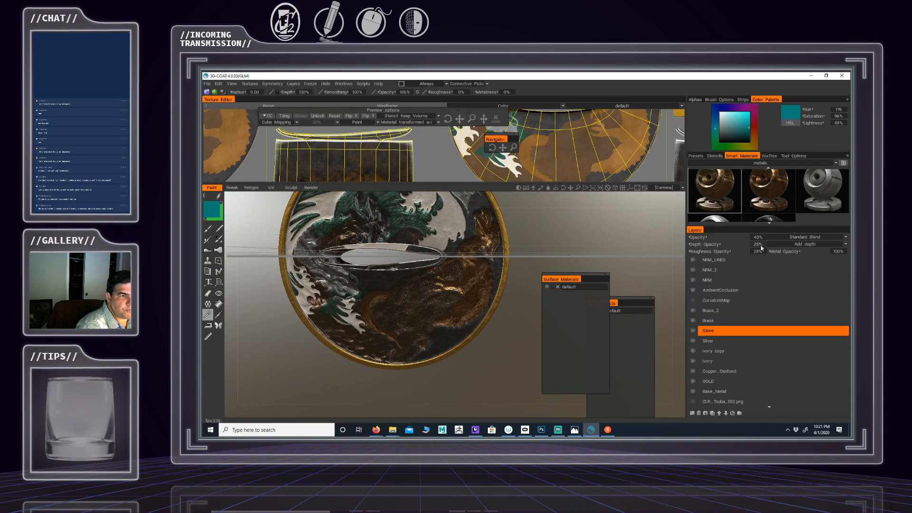
{"action": "left_click", "coordinate": [760, 250]}
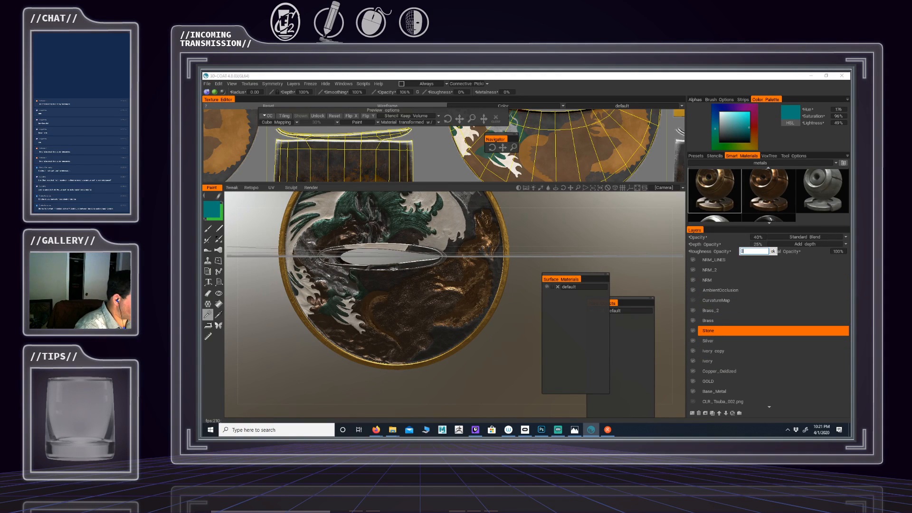
{"action": "type", "text": "0"}
{"action": "key", "text": "Return"}
{"action": "left_click_drag", "start_coordinate": [487, 294], "coordinate": [482, 266], "text": "alt"}
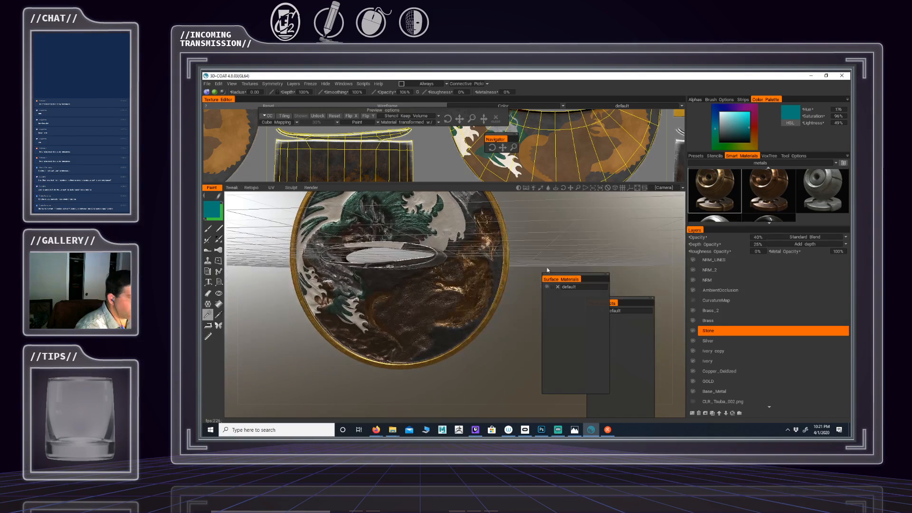
Try a roughness opacity of 100% on the Stone layer, compare the shine, and return it to 0%
{"action": "left_click", "coordinate": [759, 251]}
{"action": "type", "text": "10"}
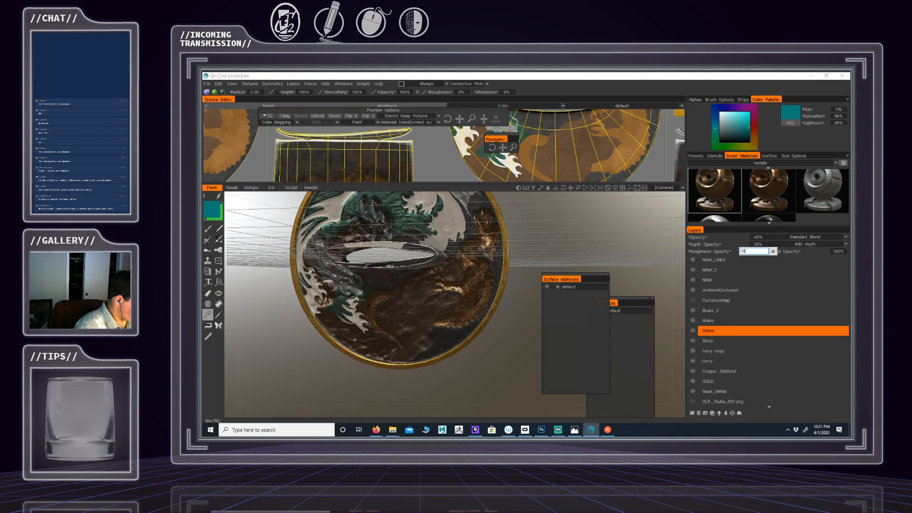
{"action": "type", "text": "0"}
{"action": "key", "text": "Return"}
{"action": "left_click_drag", "start_coordinate": [475, 281], "coordinate": [432, 249], "text": "alt"}
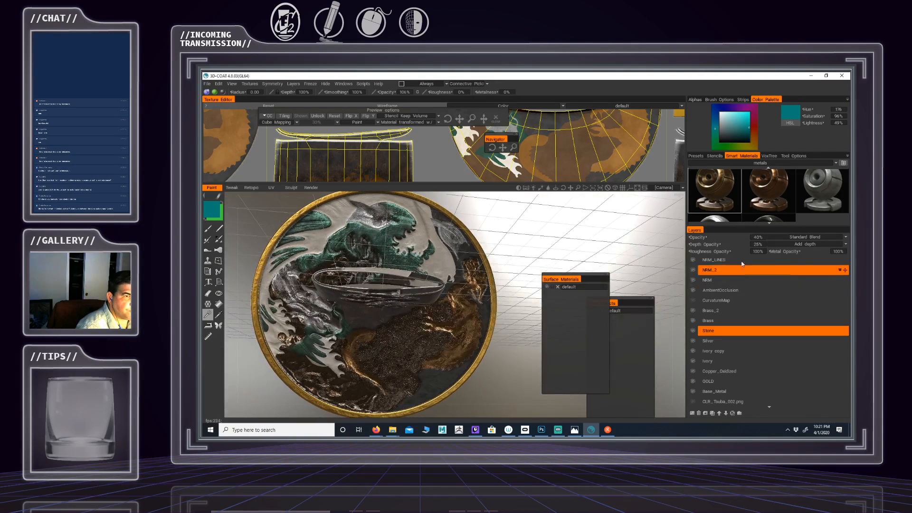
{"action": "left_click", "coordinate": [765, 250]}
{"action": "type", "text": "0"}
{"action": "key", "text": "Return"}
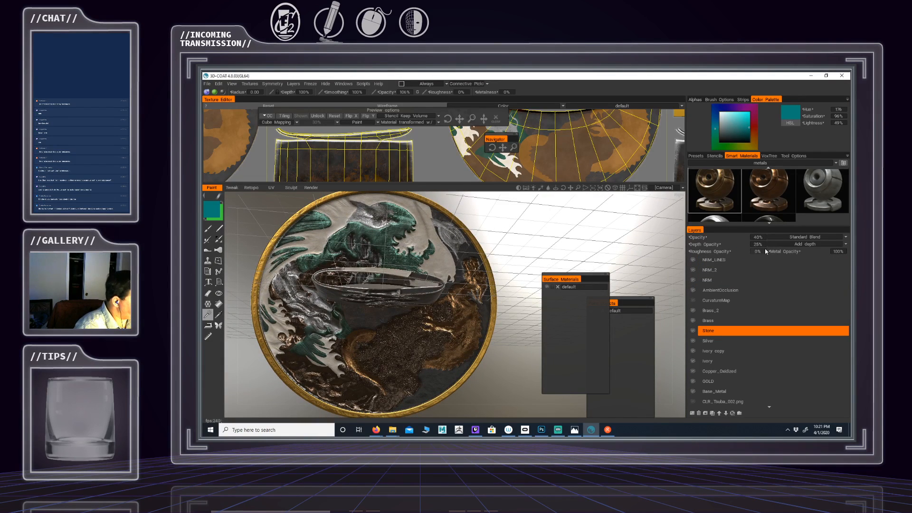
{"action": "left_click_drag", "start_coordinate": [432, 284], "coordinate": [526, 321], "text": "alt"}
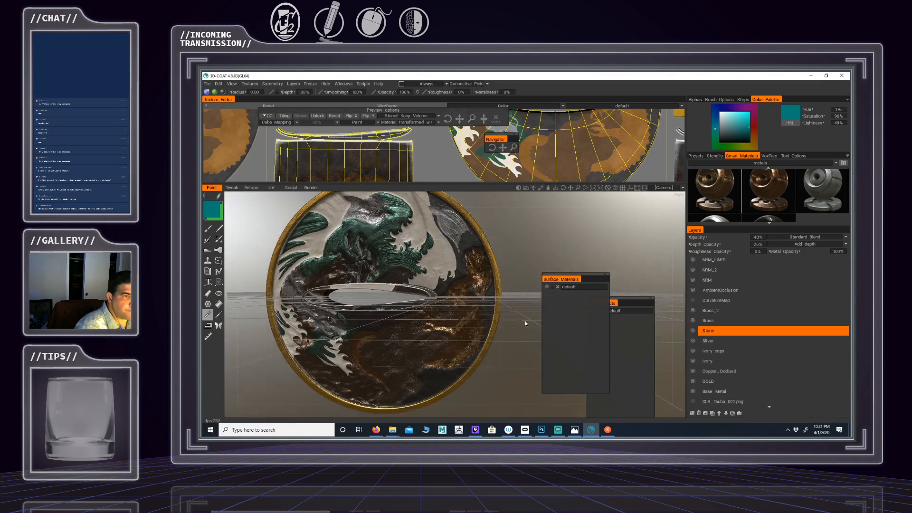
Examine the disc in relief-only, roughness and wireframe display modes to compare the layered materials
{"action": "left_click", "coordinate": [759, 236]}
{"action": "key", "text": "Return"}
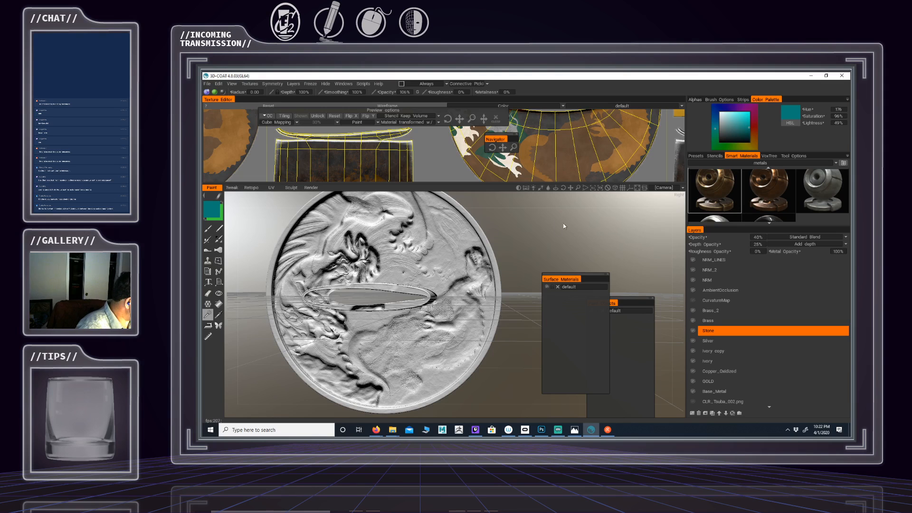
{"action": "key", "text": "4"}
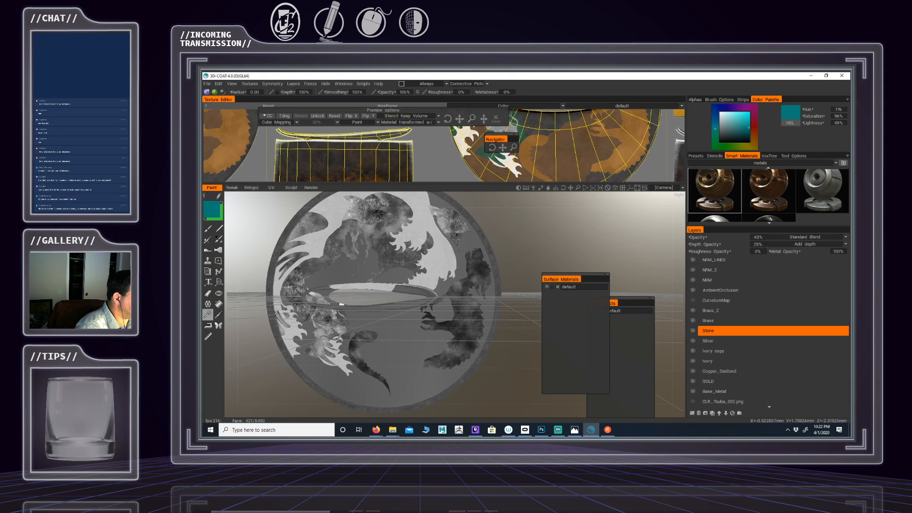
{"action": "key", "text": "5"}
{"action": "key", "text": "2"}
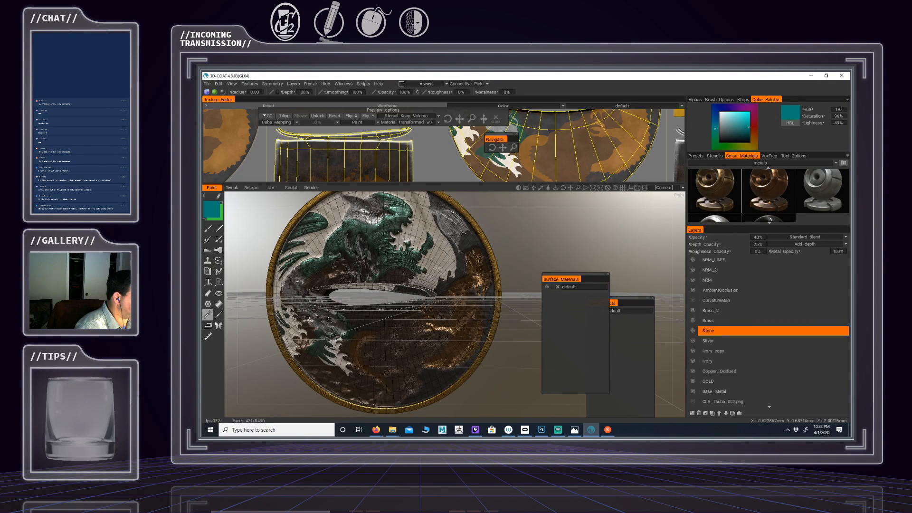
Return the disc to the shaded display without wireframe and inspect its reflections
{"action": "key", "text": "5"}
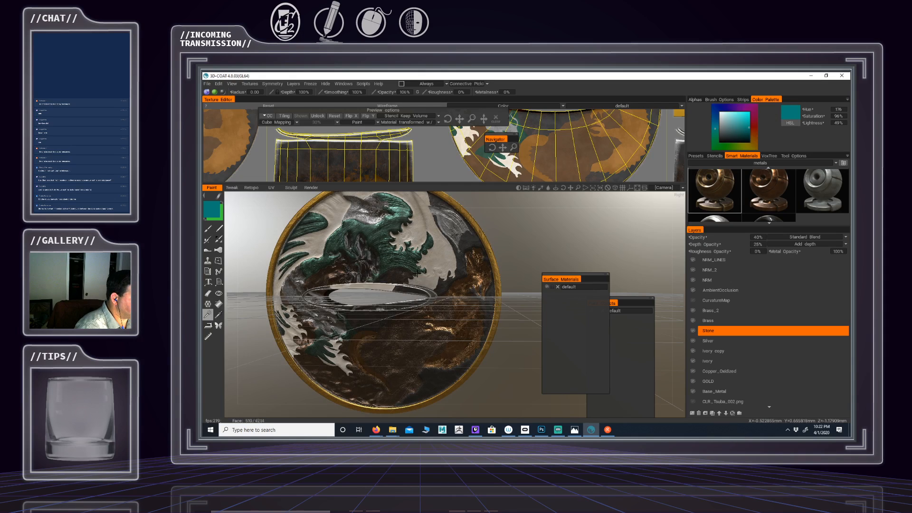
{"action": "mouse_move", "coordinate": [455, 289]}
{"action": "left_mouse_down", "text": "alt"}
{"action": "mouse_move", "coordinate": [451, 314]}
{"action": "mouse_move", "coordinate": [427, 304]}
{"action": "mouse_move", "coordinate": [447, 298]}
{"action": "left_mouse_up", "text": "alt"}
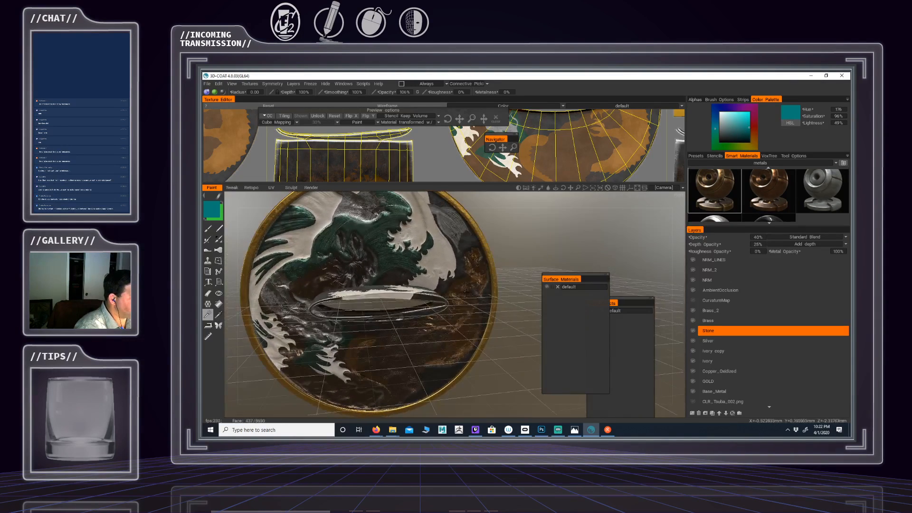
{"action": "middle_click_drag", "start_coordinate": [447, 297], "coordinate": [453, 268], "text": "alt"}
{"action": "left_click_drag", "start_coordinate": [454, 268], "coordinate": [457, 259], "text": "alt"}
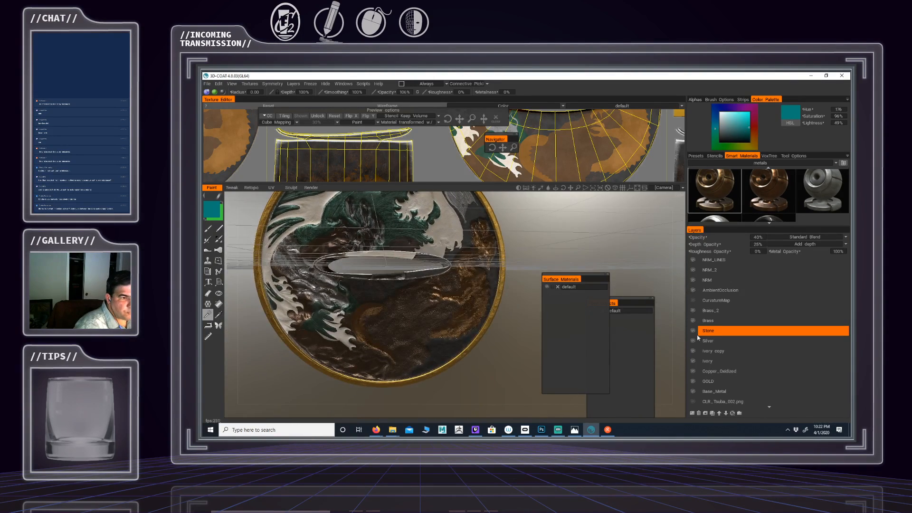
Try an opacity of 100% on the Stone layer and inspect the disc's surface
{"action": "left_click", "coordinate": [765, 237]}
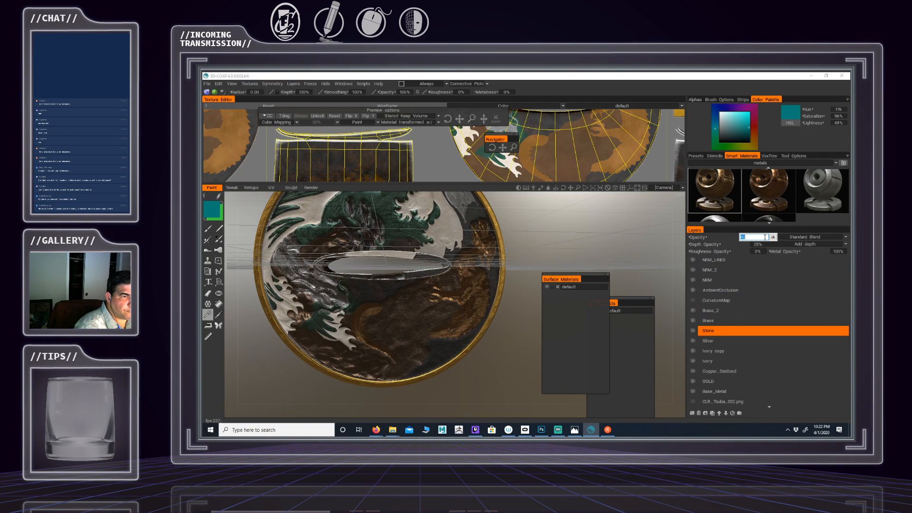
{"action": "key", "text": "Return"}
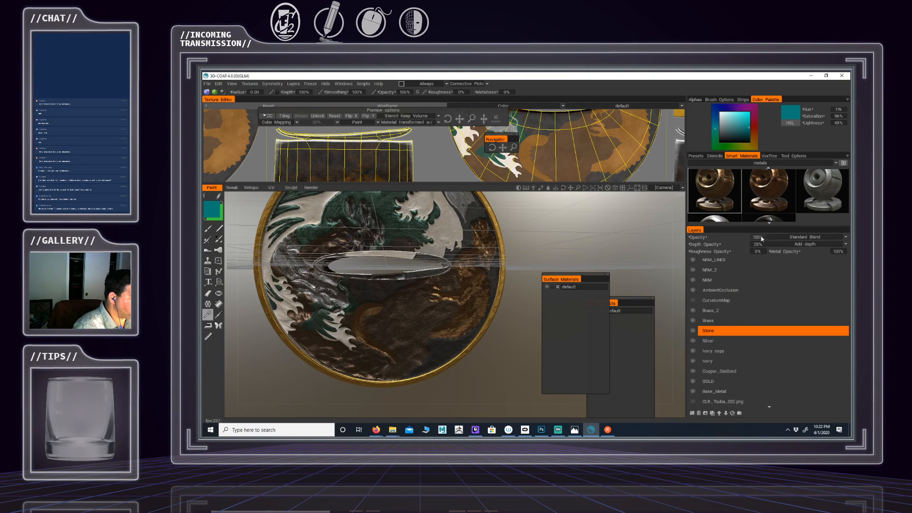
{"action": "mouse_move", "coordinate": [475, 244]}
{"action": "left_mouse_down", "text": "alt"}
{"action": "mouse_move", "coordinate": [479, 274]}
{"action": "mouse_move", "coordinate": [466, 297]}
{"action": "mouse_move", "coordinate": [480, 246]}
{"action": "left_mouse_up", "text": "alt"}
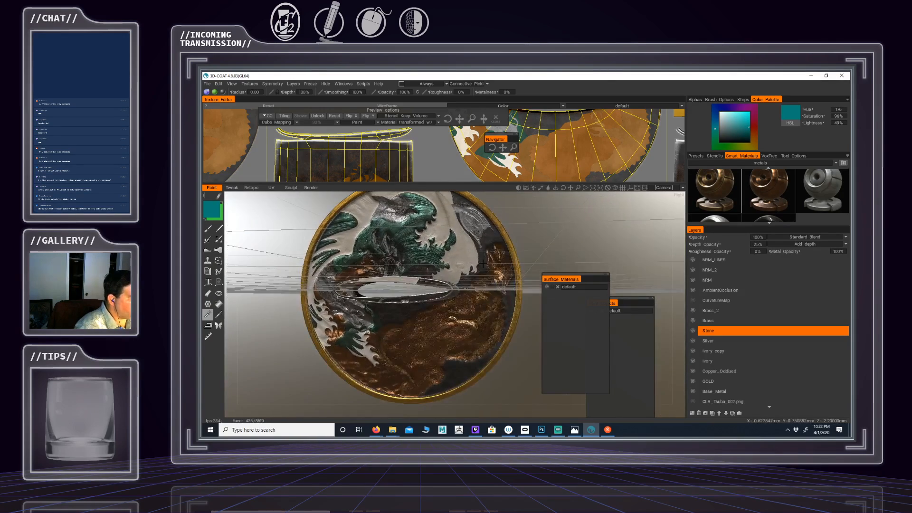
Set the Stone layer's depth opacity to 10% and check the relief on the disc
{"action": "left_click", "coordinate": [758, 244]}
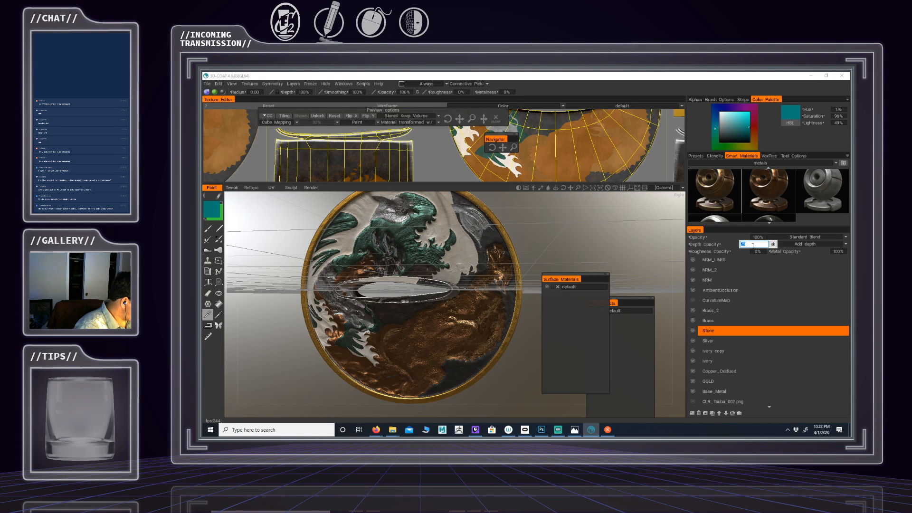
{"action": "key", "text": "Return"}
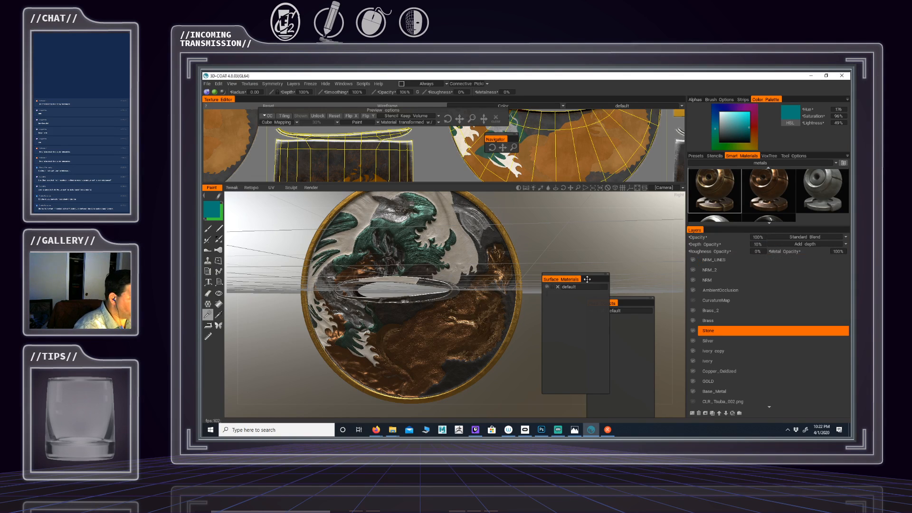
{"action": "left_click_drag", "start_coordinate": [577, 257], "coordinate": [504, 247], "text": "alt"}
Try an opacity of 20% on the Stone layer, raise it slightly and compare the blend on the disc
{"action": "left_click", "coordinate": [767, 237]}
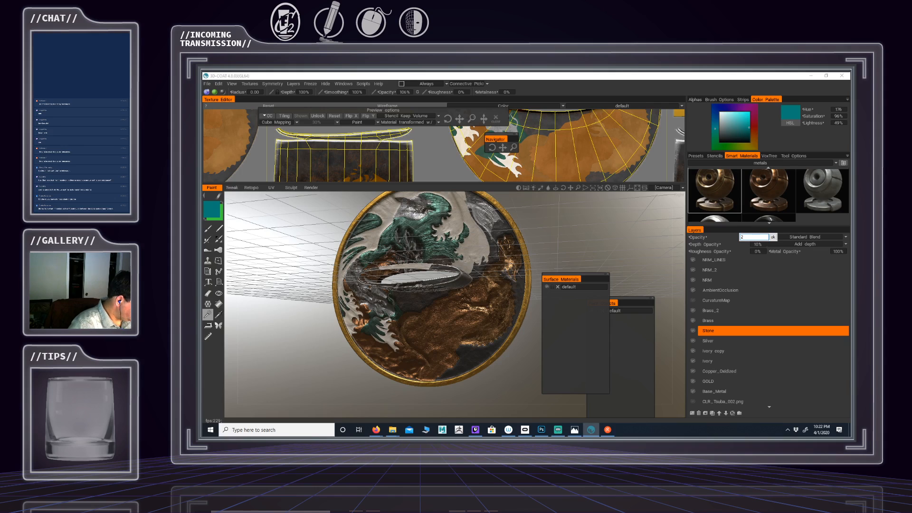
{"action": "key", "text": "Return"}
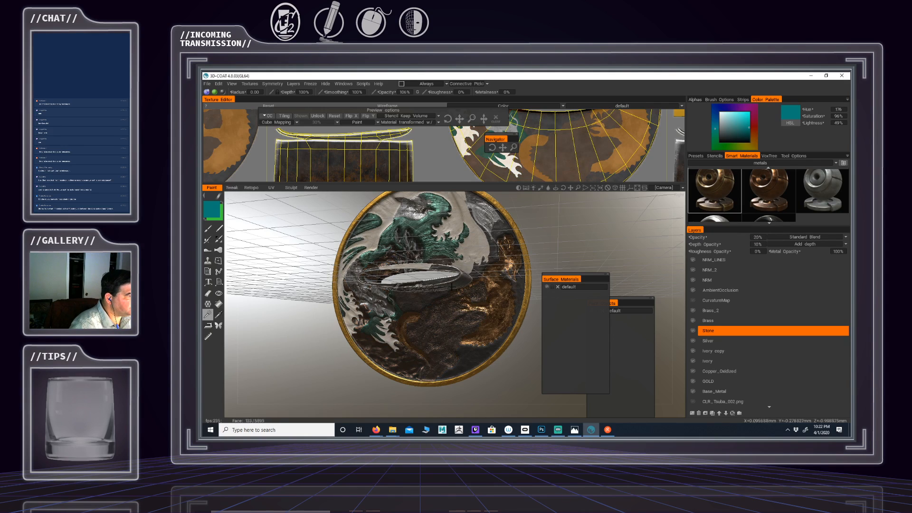
{"action": "middle_click_drag", "start_coordinate": [408, 266], "coordinate": [480, 316]}
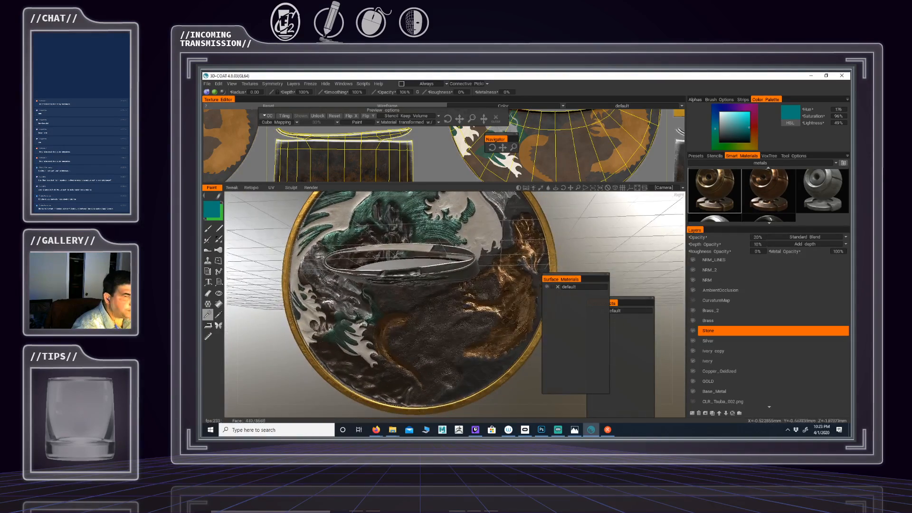
{"action": "left_click", "coordinate": [757, 237]}
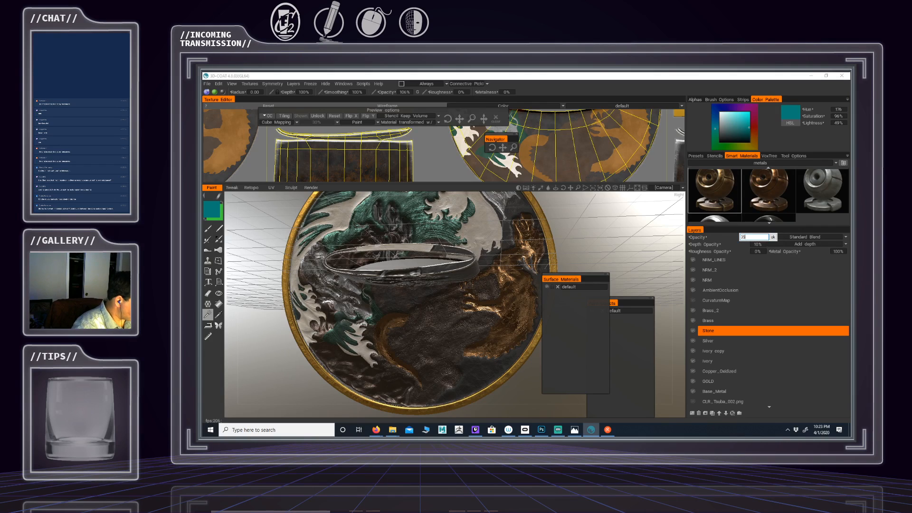
{"action": "key", "text": "Return"}
{"action": "middle_click_drag", "start_coordinate": [418, 266], "coordinate": [424, 297]}
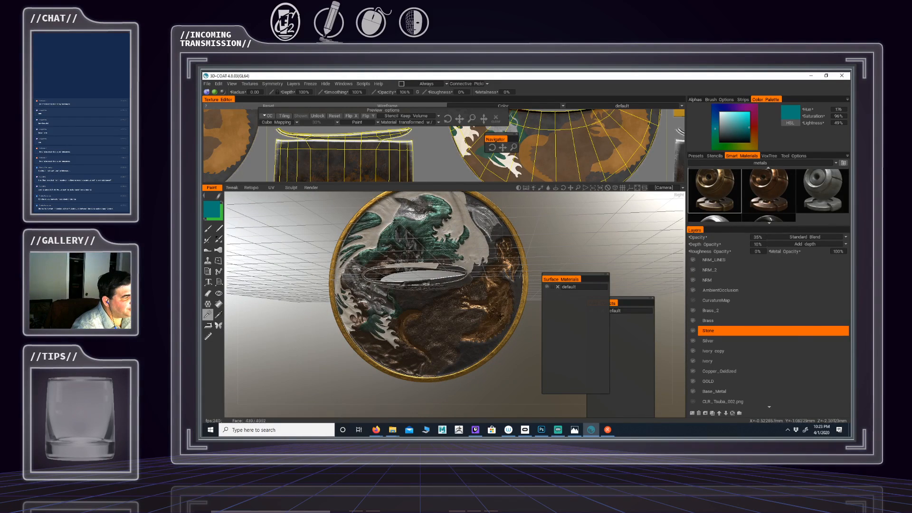
Set the Stone layer's opacity to 45% and inspect the disc from another angle
{"action": "double_click", "coordinate": [758, 237]}
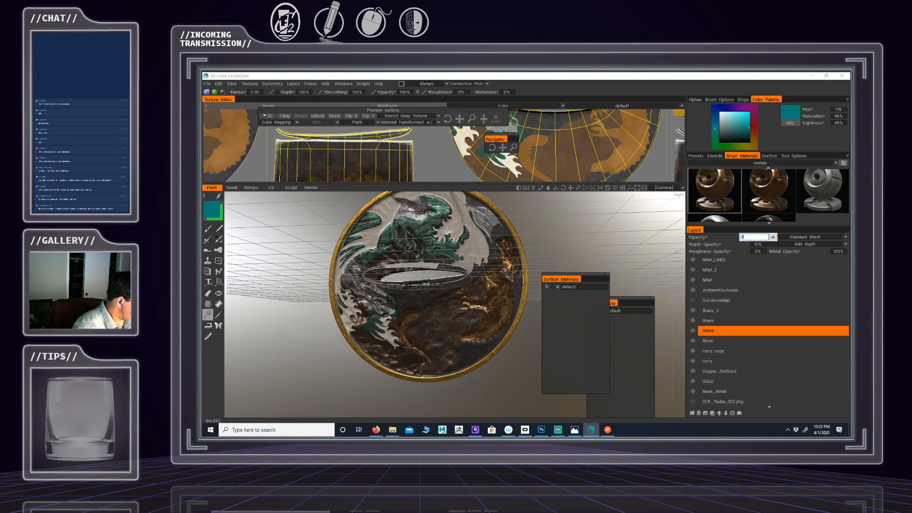
{"action": "key", "text": "Return"}
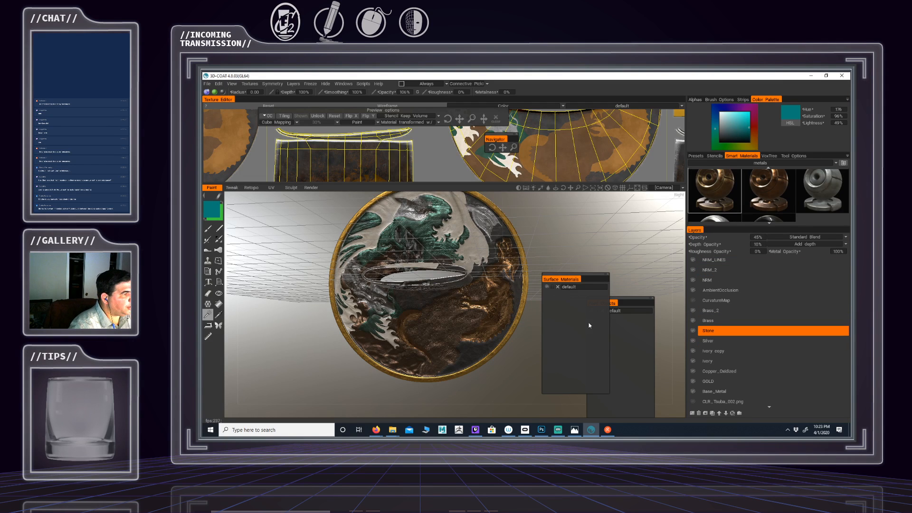
{"action": "left_click_drag", "start_coordinate": [483, 299], "coordinate": [391, 294], "text": "alt"}
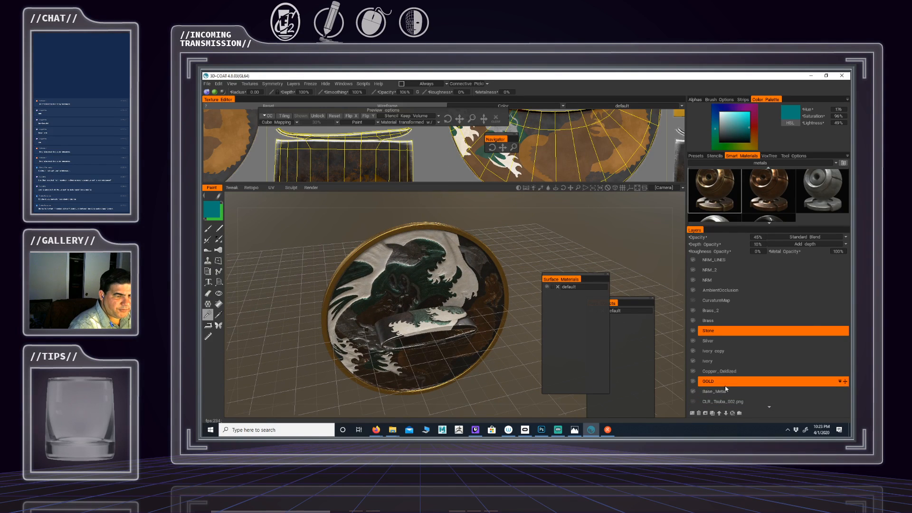
Toggle the CLR_Tsuba_002.png layer's visibility to compare the flat colors with the blended materials
{"action": "double_click", "coordinate": [705, 402]}
{"action": "left_click", "coordinate": [692, 404]}
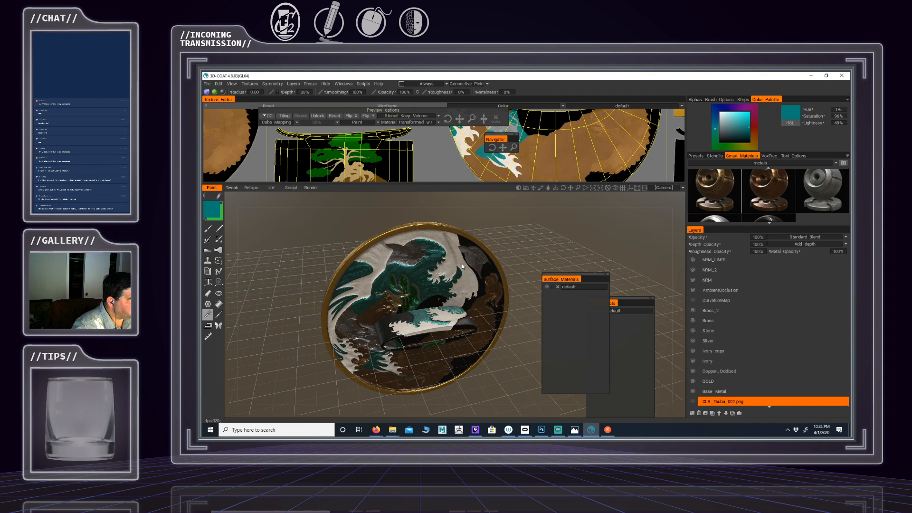
{"action": "left_click_drag", "start_coordinate": [463, 266], "coordinate": [469, 265], "text": "alt"}
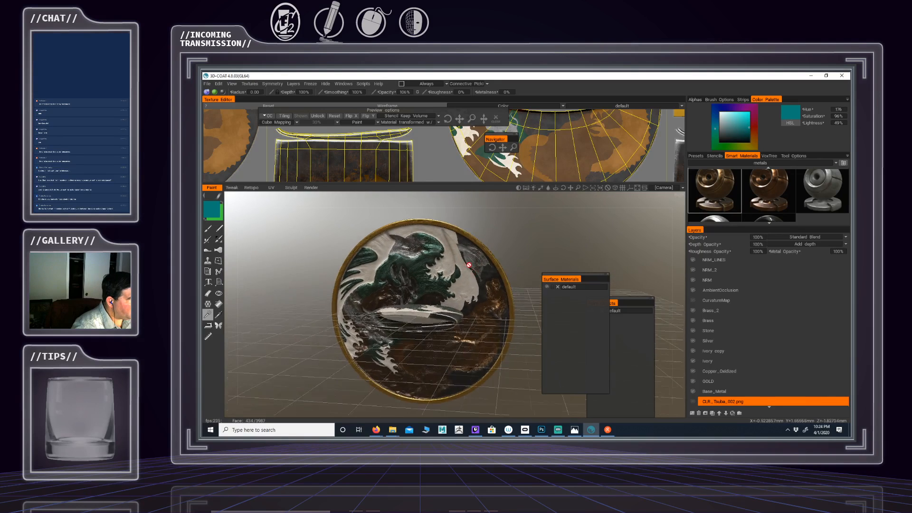
{"action": "middle_click_drag", "start_coordinate": [468, 265], "coordinate": [453, 240], "text": "alt"}
{"action": "left_click_drag", "start_coordinate": [453, 241], "coordinate": [522, 259], "text": "alt"}
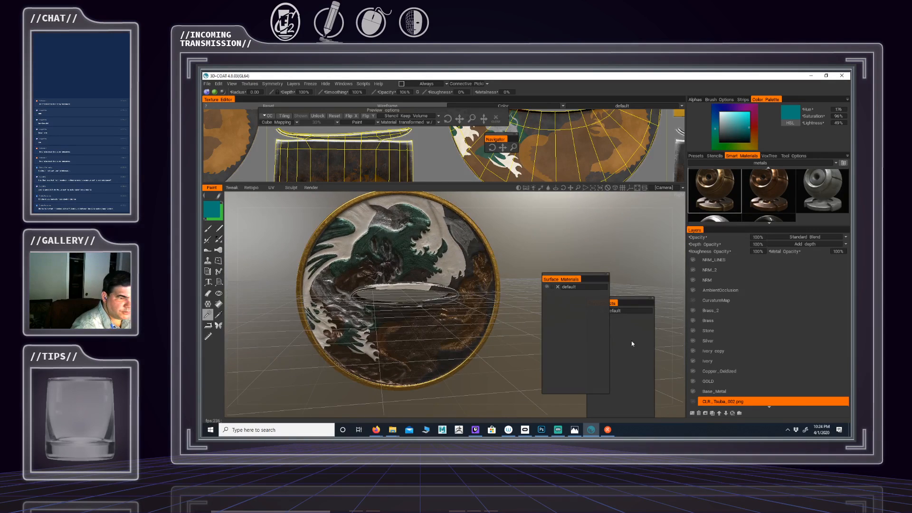
Show the CLR_Tsuba_002.png layer and move it up the stack to just above the GOLD layer
{"action": "left_click", "coordinate": [692, 401]}
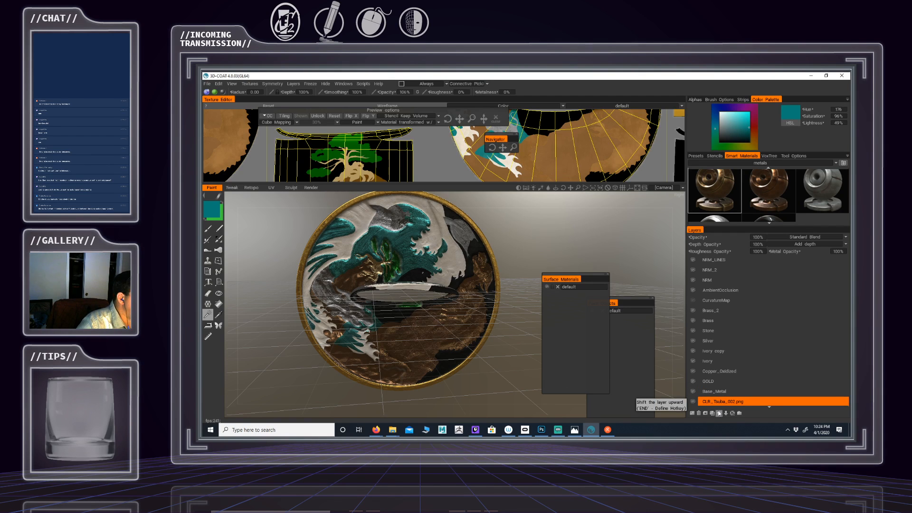
{"action": "left_click", "coordinate": [719, 413]}
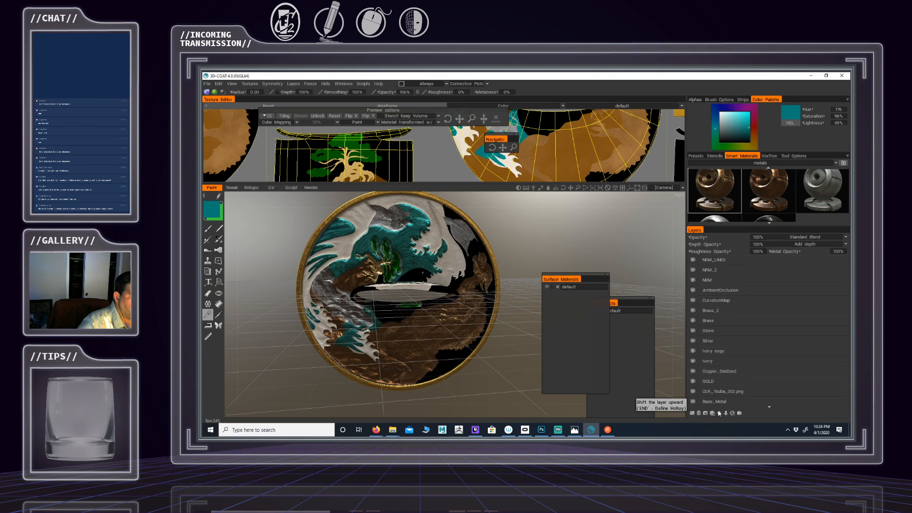
{"action": "left_click", "coordinate": [718, 413]}
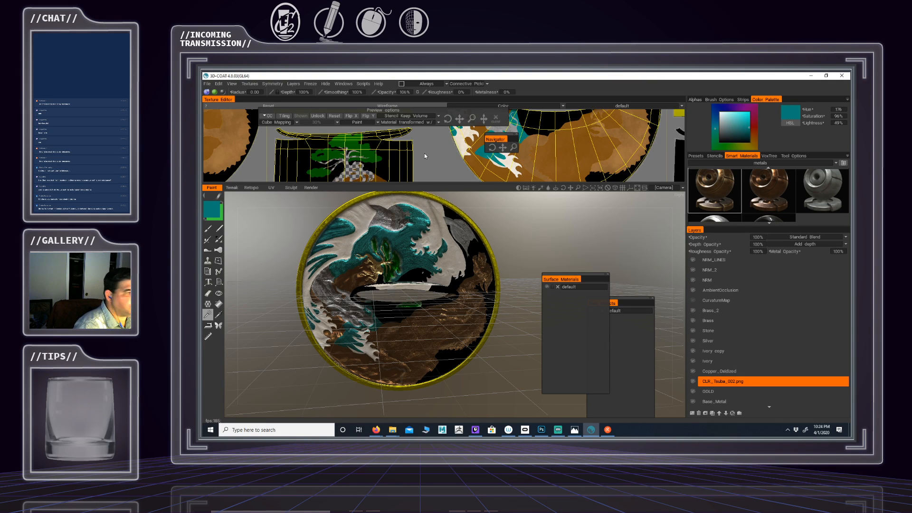
Examine the color map's UV islands in the texture editor, including the tree, waves and rim areas
{"action": "middle_click_drag", "start_coordinate": [421, 152], "coordinate": [456, 152]}
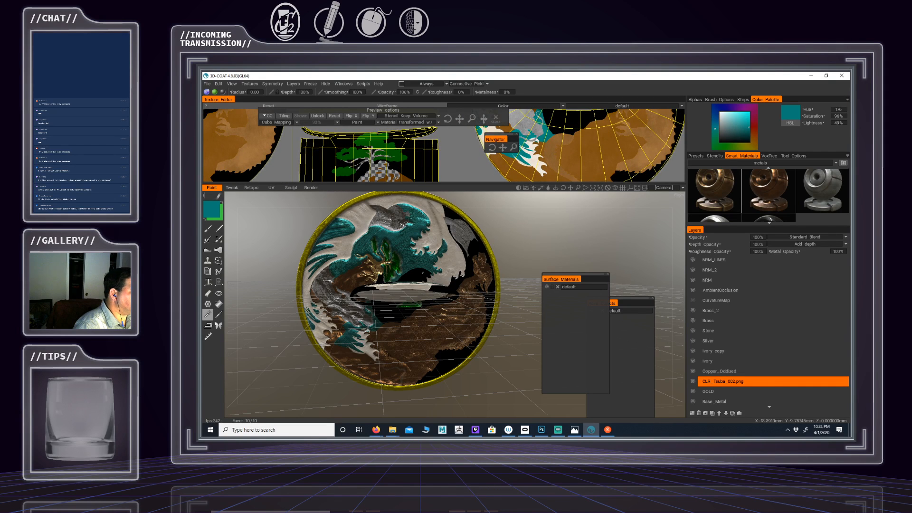
{"action": "middle_click_drag", "start_coordinate": [449, 150], "coordinate": [451, 198]}
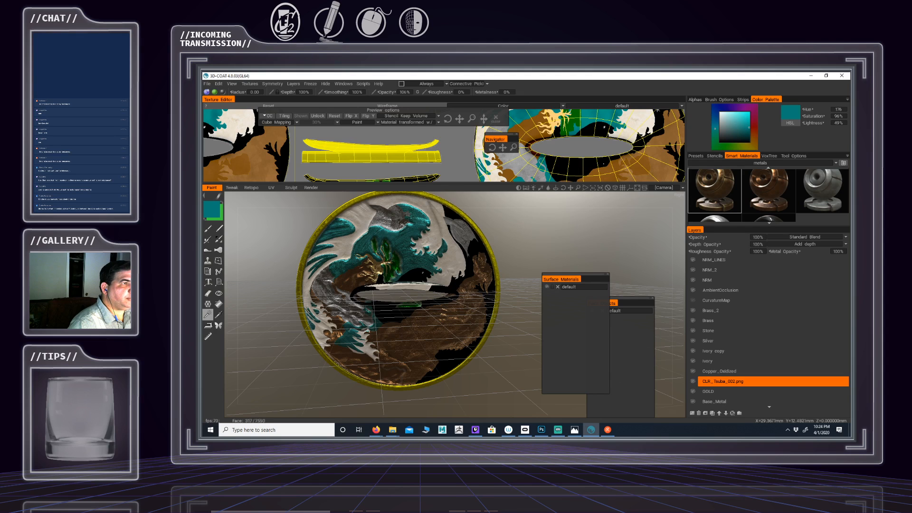
{"action": "middle_click_drag", "start_coordinate": [572, 142], "coordinate": [586, 172]}
{"action": "scroll", "coordinate": [564, 133], "scroll_direction": "up", "scroll_amount": 4}
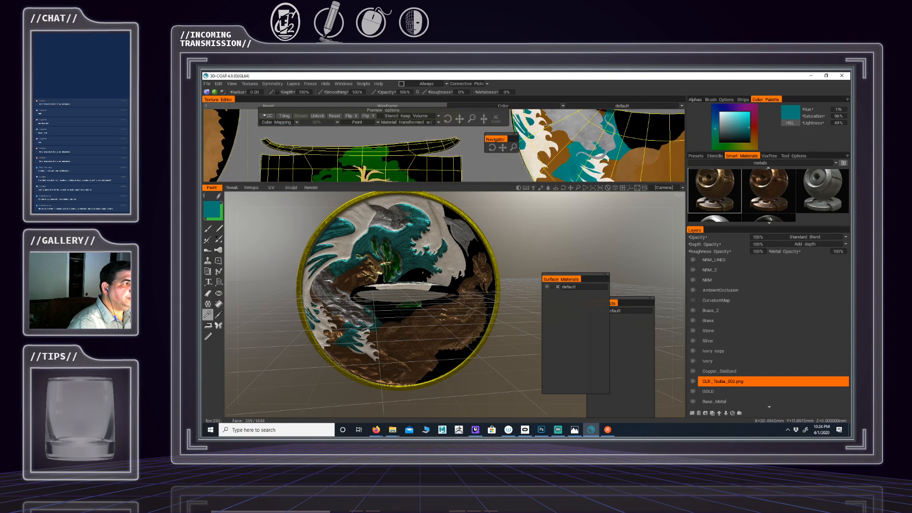
{"action": "middle_click_drag", "start_coordinate": [563, 132], "coordinate": [670, 128]}
{"action": "middle_click_drag", "start_coordinate": [599, 100], "coordinate": [591, 117]}
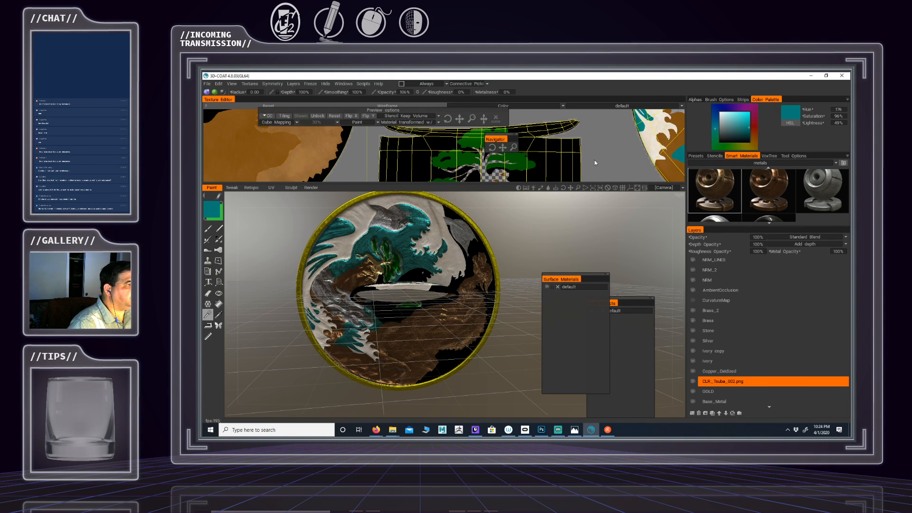
{"action": "middle_click_drag", "start_coordinate": [594, 159], "coordinate": [555, 199]}
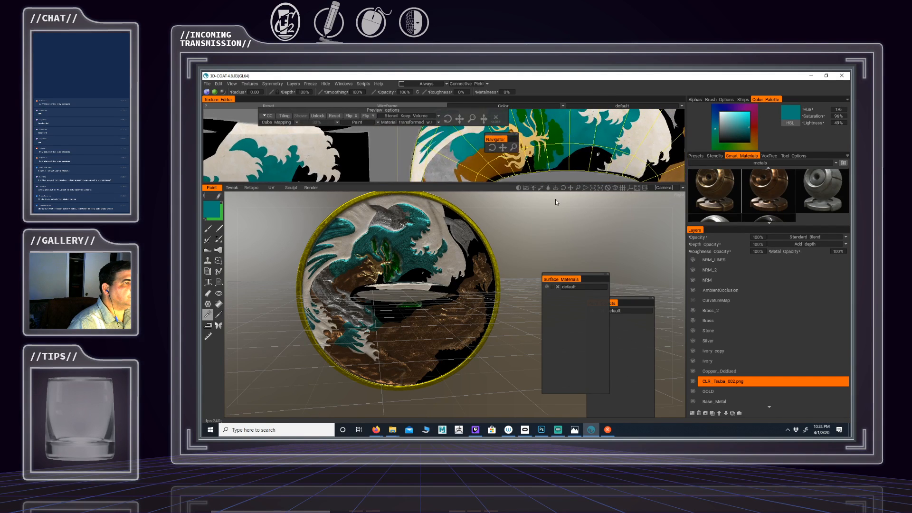
{"action": "middle_click_drag", "start_coordinate": [598, 150], "coordinate": [607, 160]}
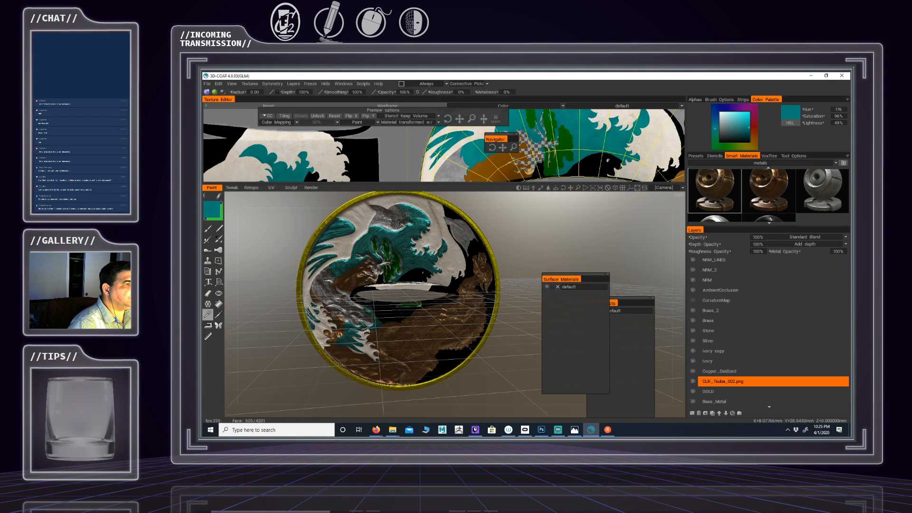
{"action": "middle_click_drag", "start_coordinate": [615, 177], "coordinate": [515, 80]}
{"action": "scroll", "coordinate": [408, 128], "scroll_direction": "down", "scroll_amount": 2}
{"action": "middle_click_drag", "start_coordinate": [409, 121], "coordinate": [398, 157]}
{"action": "middle_click_drag", "start_coordinate": [579, 153], "coordinate": [569, 82]}
{"action": "middle_click_drag", "start_coordinate": [595, 174], "coordinate": [597, 99]}
{"action": "middle_click_drag", "start_coordinate": [586, 156], "coordinate": [644, 113]}
{"action": "middle_click_drag", "start_coordinate": [559, 165], "coordinate": [577, 146]}
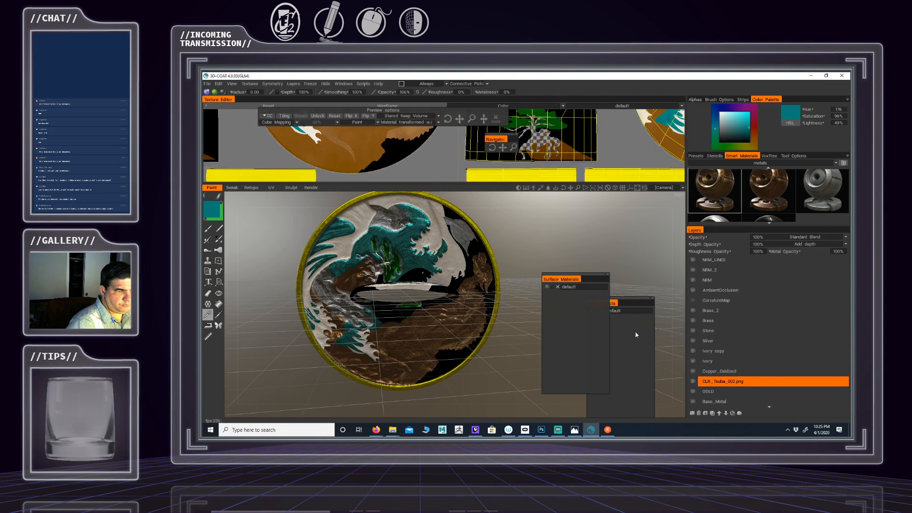
Add a new layer directly above the Stone layer and name it TreeRoot
{"action": "left_click", "coordinate": [717, 331]}
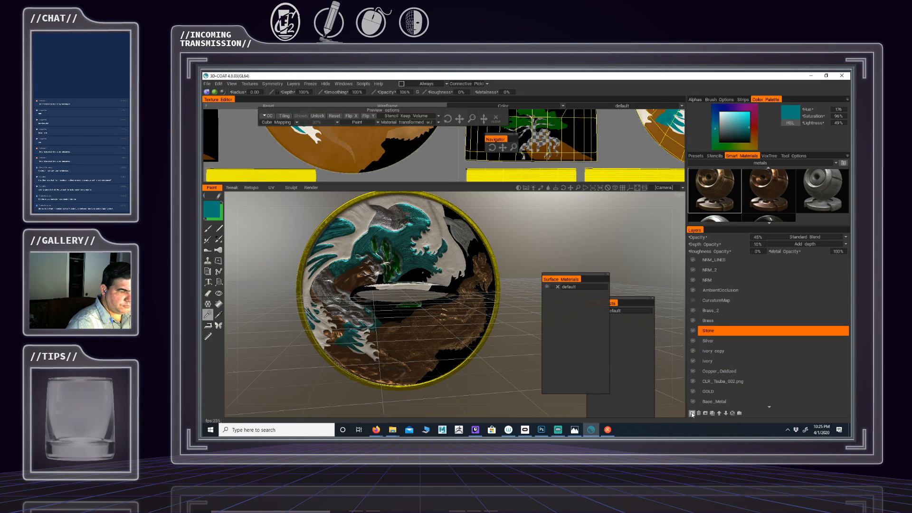
{"action": "left_click", "coordinate": [697, 412]}
{"action": "double_click", "coordinate": [707, 331]}
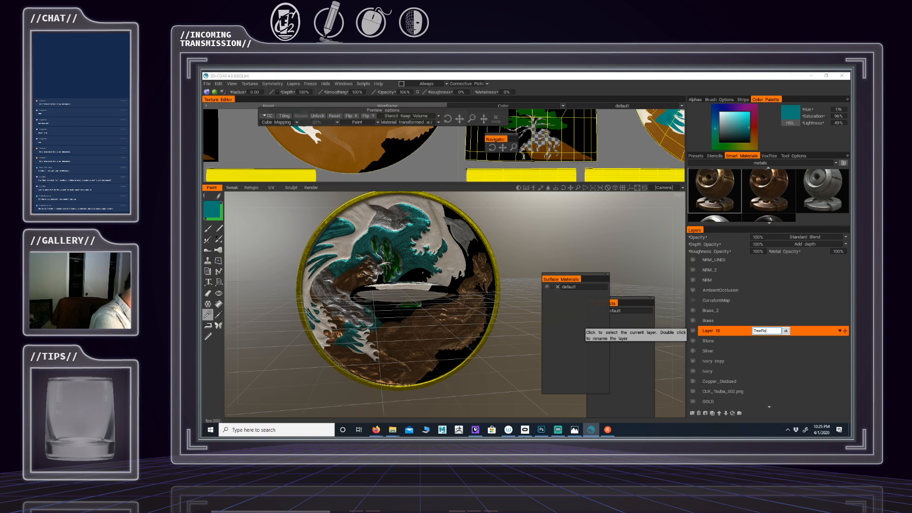
{"action": "key", "text": "Return"}
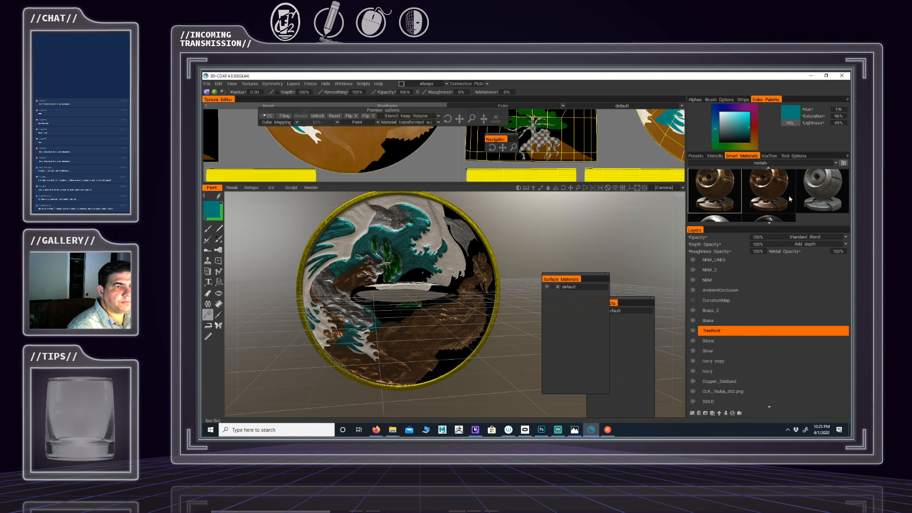
Try to fill the whole TreeRoot layer with a gold-toned smart material from the metals folder, and undo the fill
{"action": "scroll", "coordinate": [789, 199], "scroll_direction": "down", "scroll_amount": 1}
{"action": "mouse_move", "coordinate": [779, 195]}
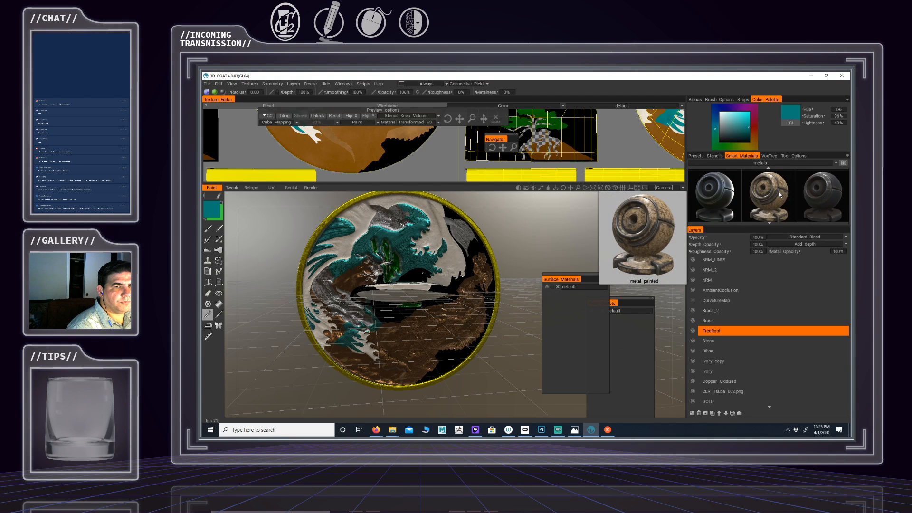
{"action": "scroll", "coordinate": [780, 195], "scroll_direction": "down", "scroll_amount": 3}
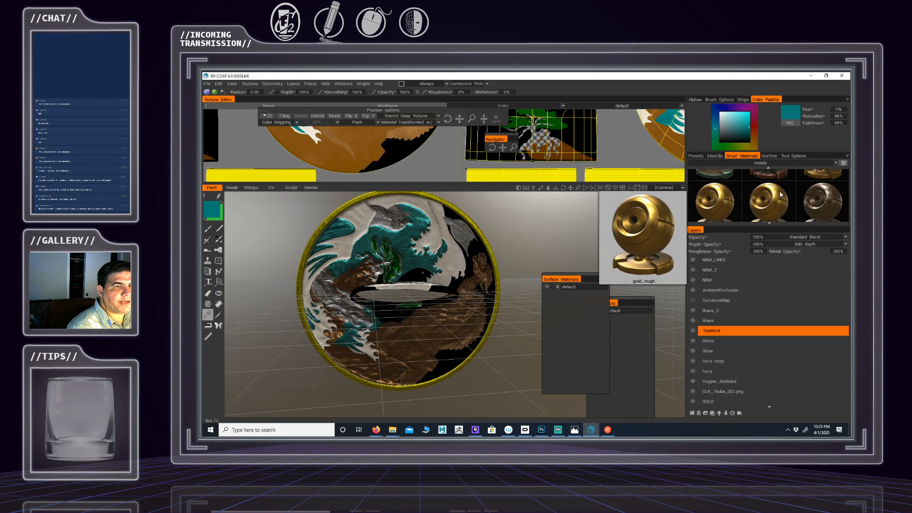
{"action": "scroll", "coordinate": [780, 195], "scroll_direction": "up", "scroll_amount": 1}
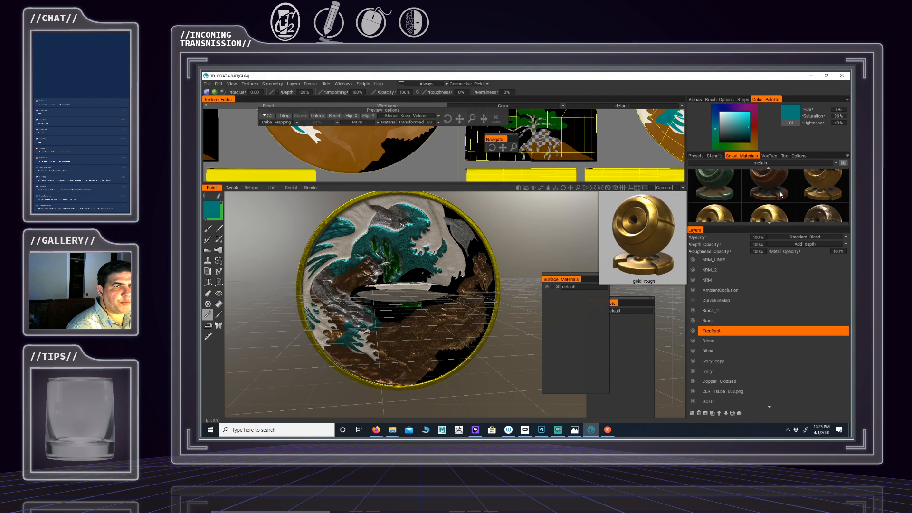
{"action": "right_click", "coordinate": [818, 184]}
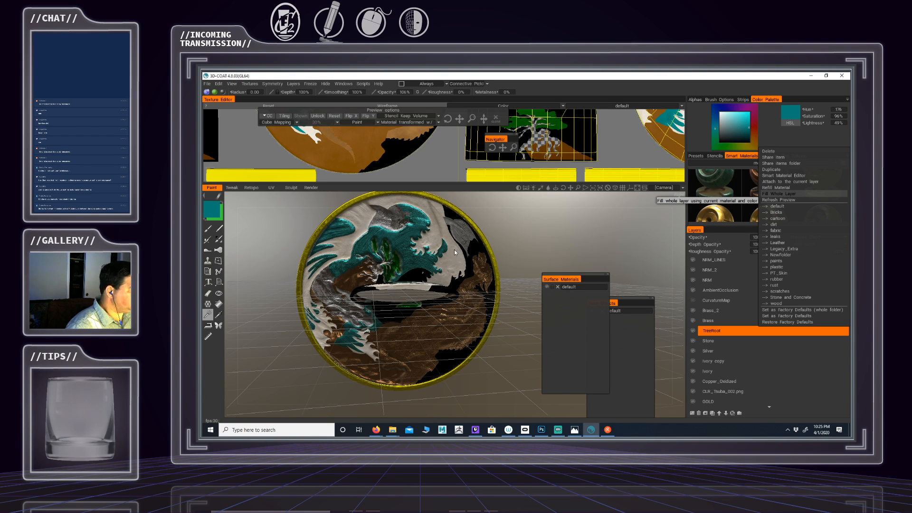
{"action": "left_click", "coordinate": [778, 194]}
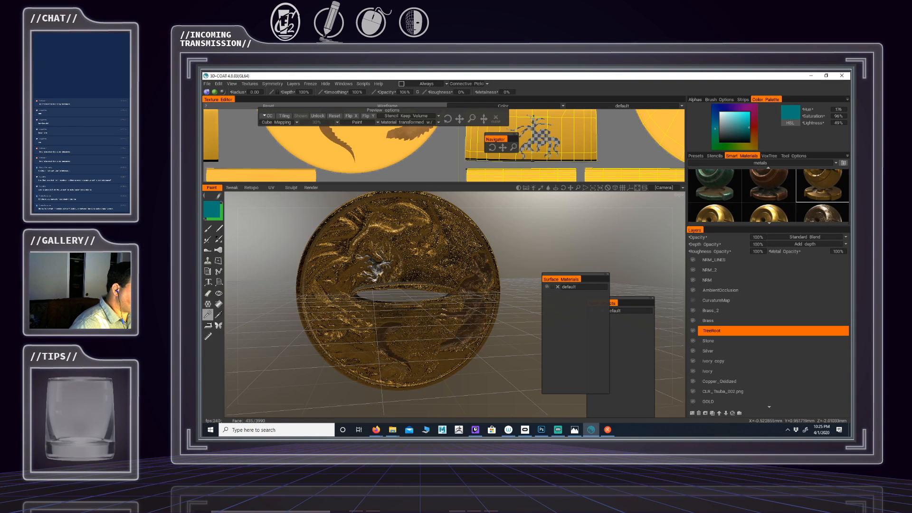
{"action": "key", "text": "ctrl+z"}
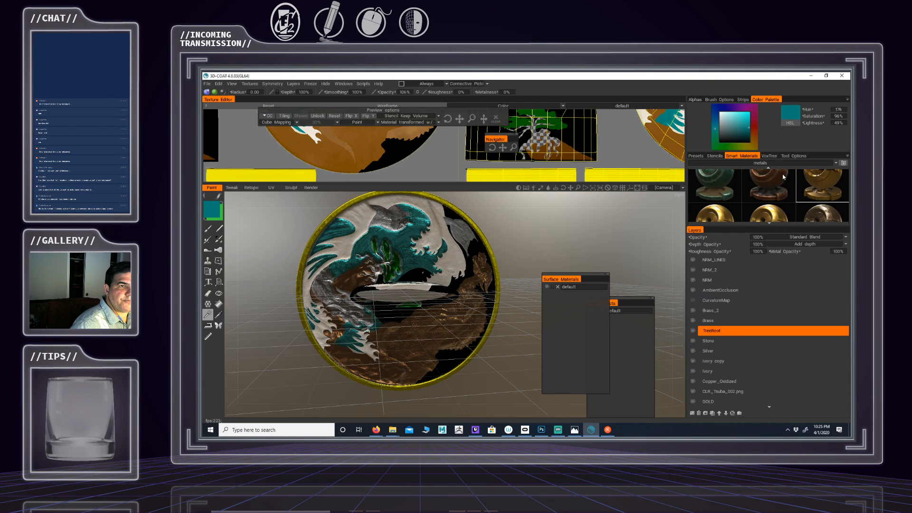
Invert the freeze and fill the tree roots on the TreeRoot layer with the gold_rough metal material
{"action": "left_click", "coordinate": [790, 156]}
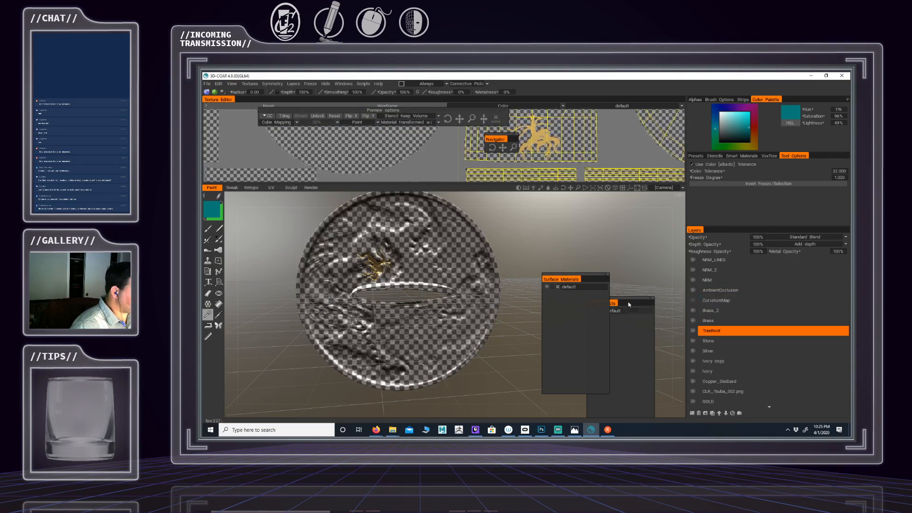
{"action": "left_click", "coordinate": [739, 156]}
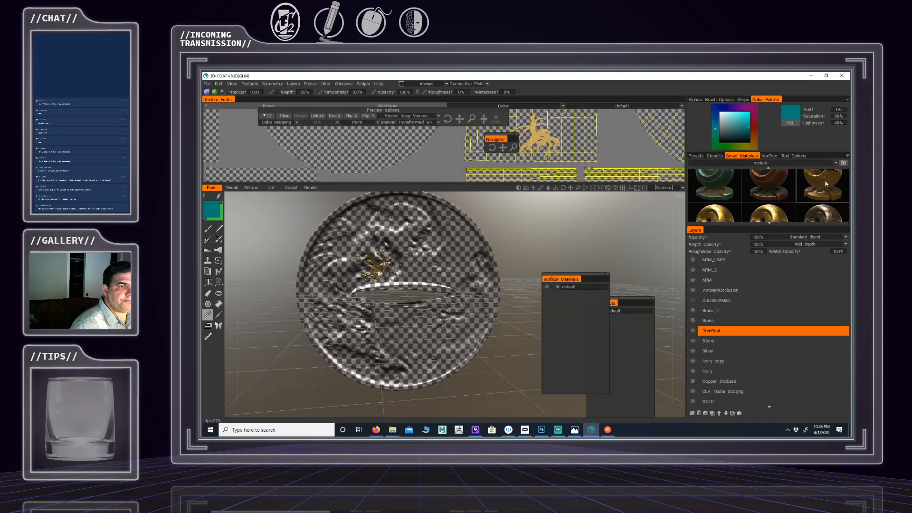
{"action": "scroll", "coordinate": [778, 200], "scroll_direction": "down", "scroll_amount": 1}
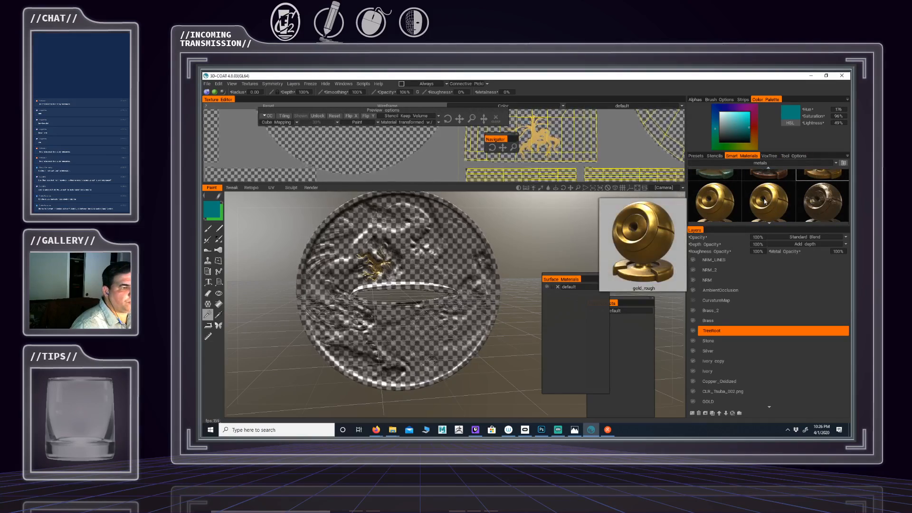
{"action": "right_click", "coordinate": [763, 198]}
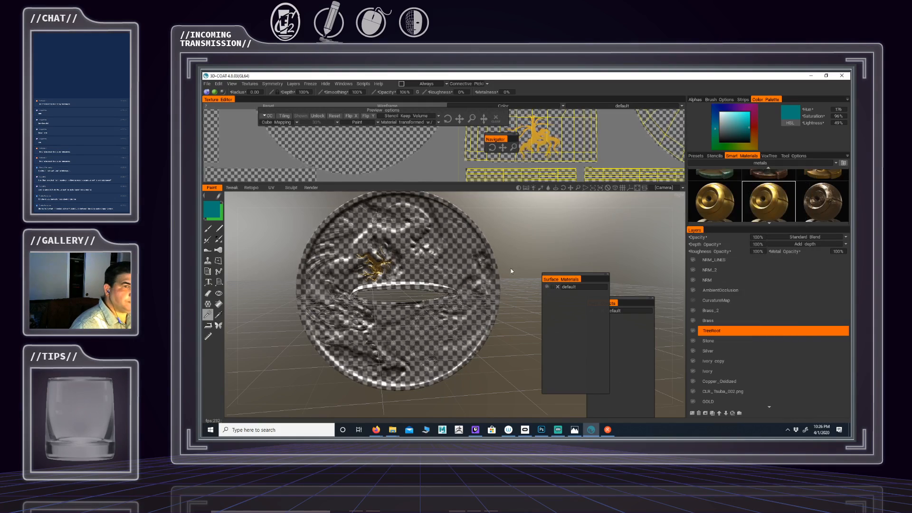
Clear the root freeze and freeze the tree's green foliage by color on the rectangular UV island and the disc face
{"action": "mouse_move", "coordinate": [511, 270]}
{"action": "left_mouse_down"}
{"action": "mouse_move", "coordinate": [462, 257]}
{"action": "mouse_move", "coordinate": [477, 206]}
{"action": "mouse_move", "coordinate": [489, 210]}
{"action": "mouse_move", "coordinate": [505, 256]}
{"action": "left_mouse_up"}
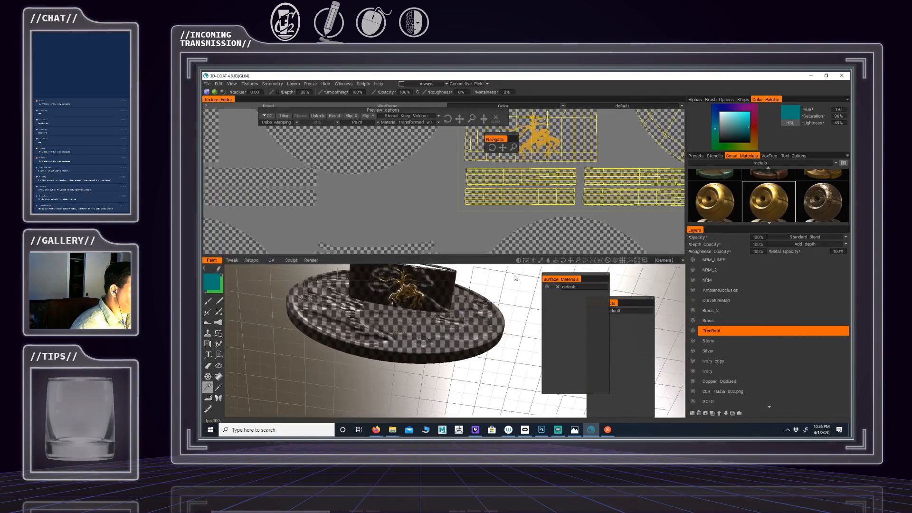
{"action": "left_click_drag", "start_coordinate": [515, 308], "coordinate": [351, 302]}
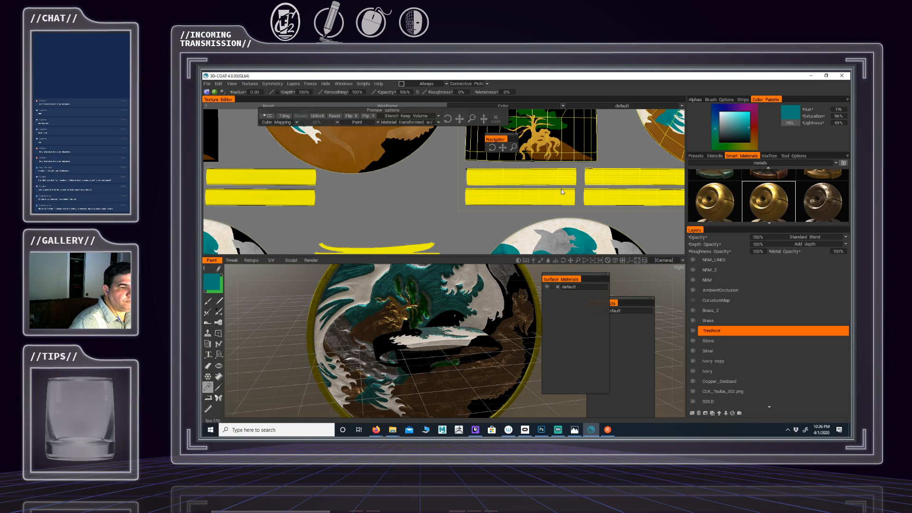
{"action": "middle_click_drag", "start_coordinate": [541, 150], "coordinate": [514, 208], "text": "alt"}
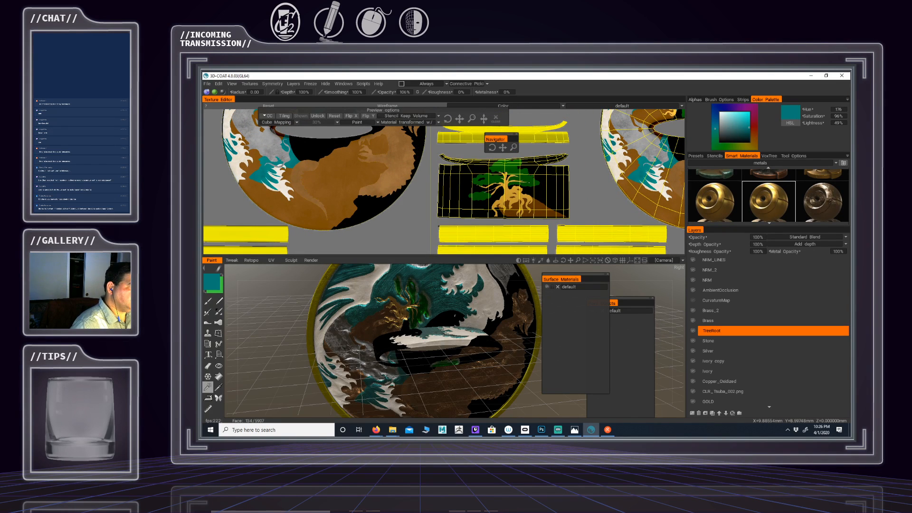
{"action": "left_click", "coordinate": [528, 182]}
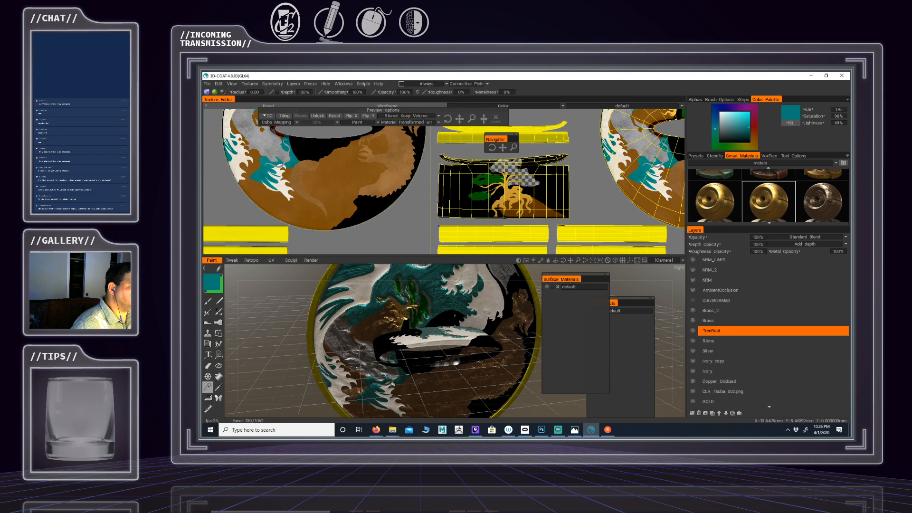
{"action": "left_click", "coordinate": [486, 179]}
{"action": "left_click", "coordinate": [480, 196]}
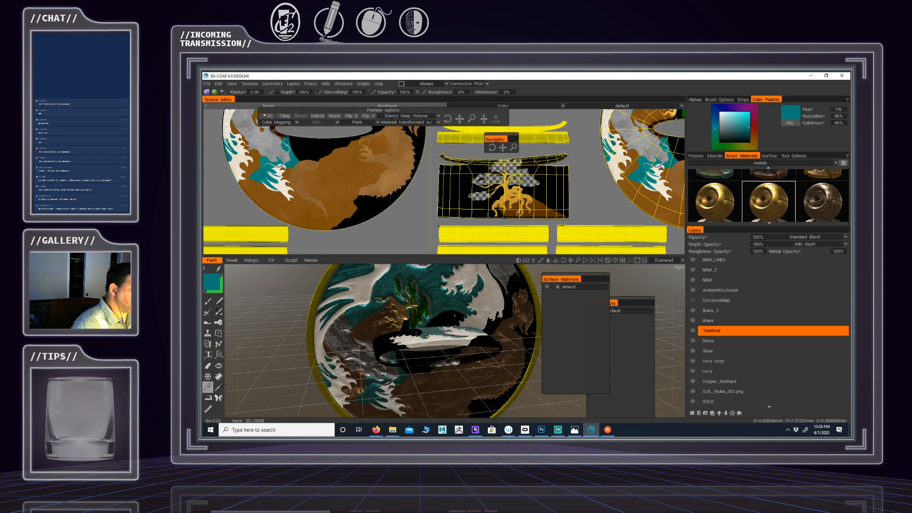
{"action": "middle_click_drag", "start_coordinate": [580, 180], "coordinate": [489, 249]}
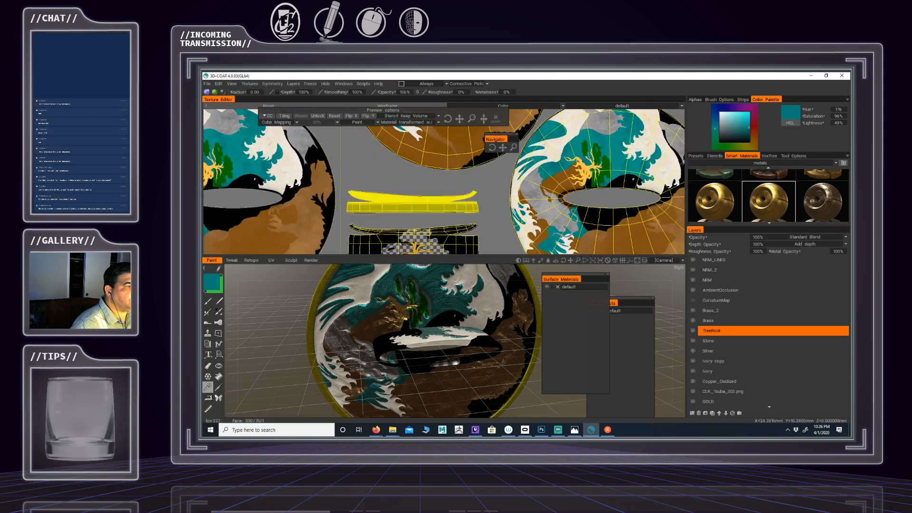
{"action": "left_click", "coordinate": [600, 174]}
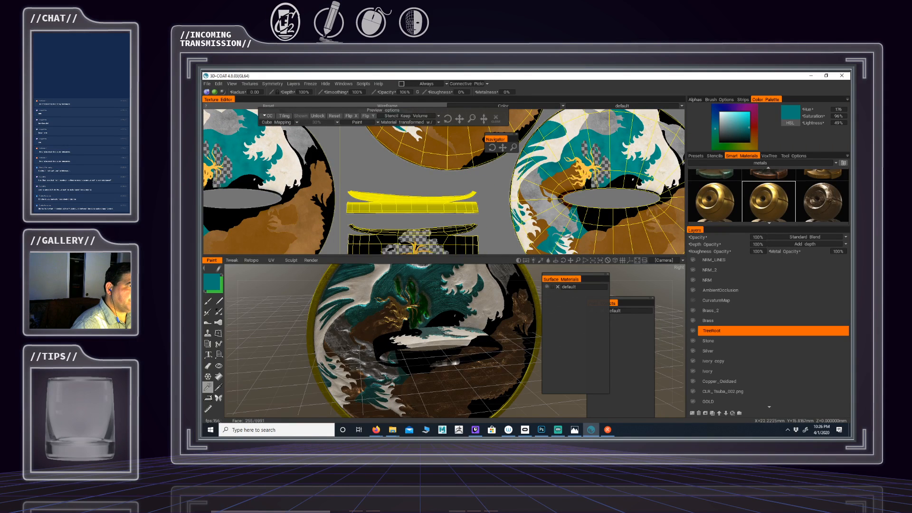
{"action": "middle_click_drag", "start_coordinate": [600, 174], "coordinate": [644, 201]}
{"action": "middle_click_drag", "start_coordinate": [489, 127], "coordinate": [537, 197]}
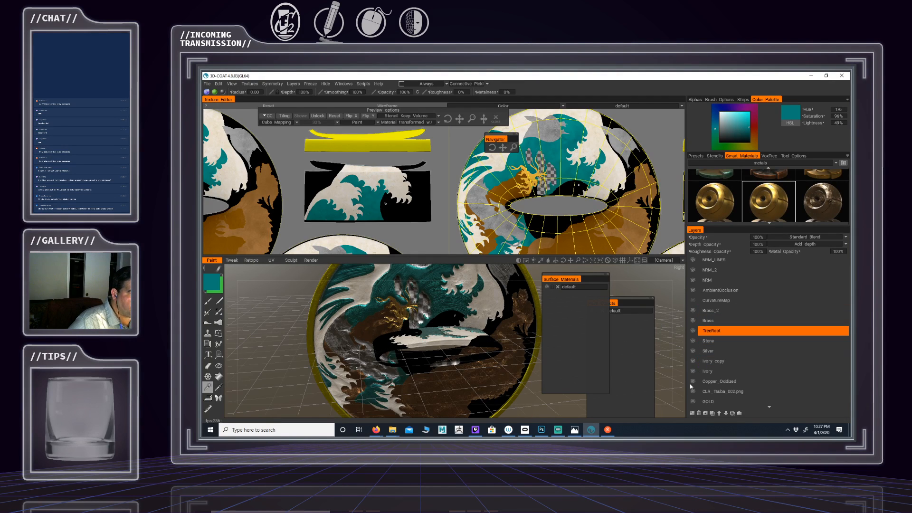
Add a new layer directly above TreeRoot and name it Jade
{"action": "left_click", "coordinate": [692, 413]}
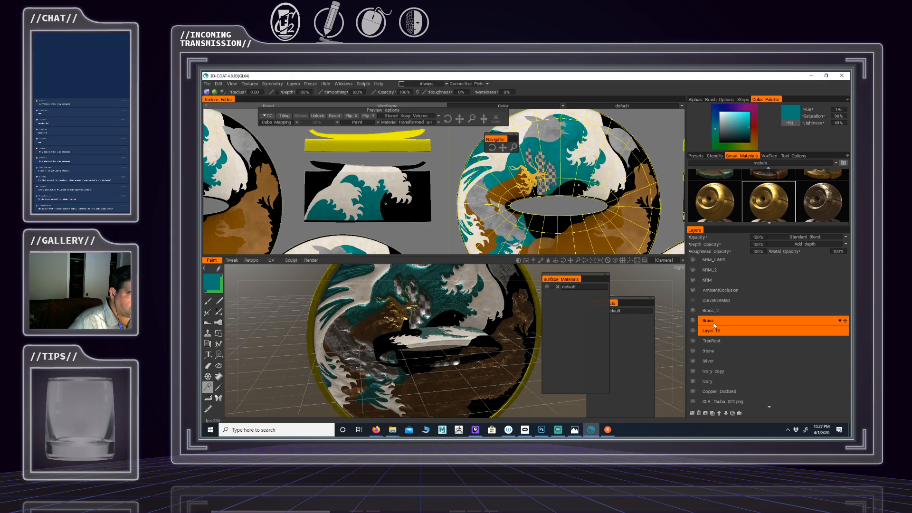
{"action": "double_click", "coordinate": [711, 332]}
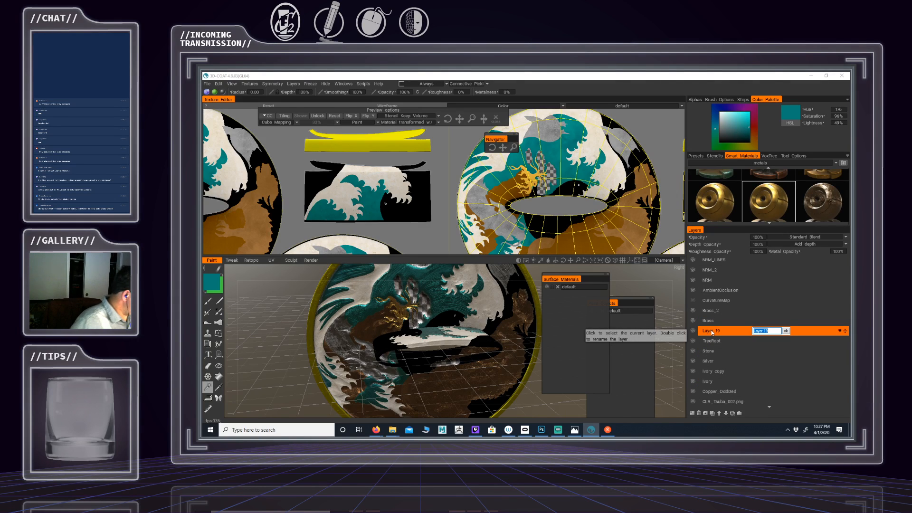
{"action": "key", "text": "Return"}
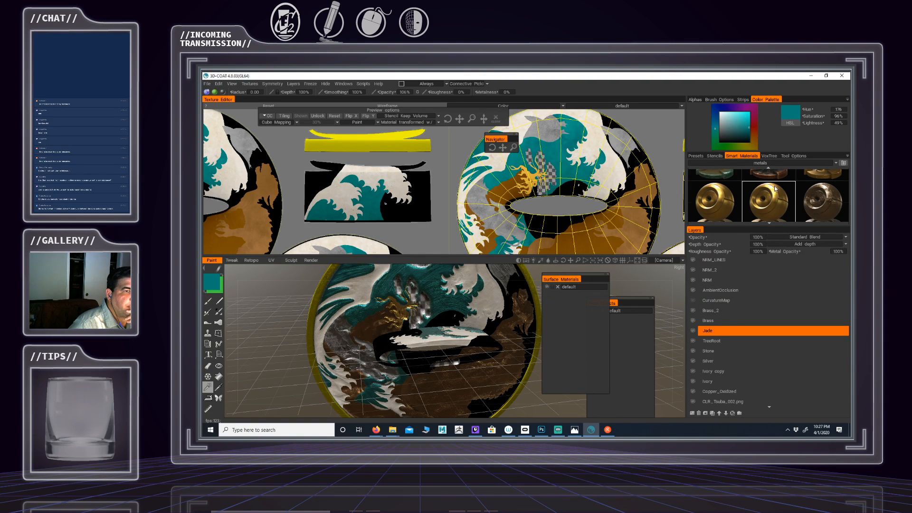
Browse the metals and Legacy_Extra smart materials for one suited to the Jade layer
{"action": "scroll", "coordinate": [774, 188], "scroll_direction": "down", "scroll_amount": 2}
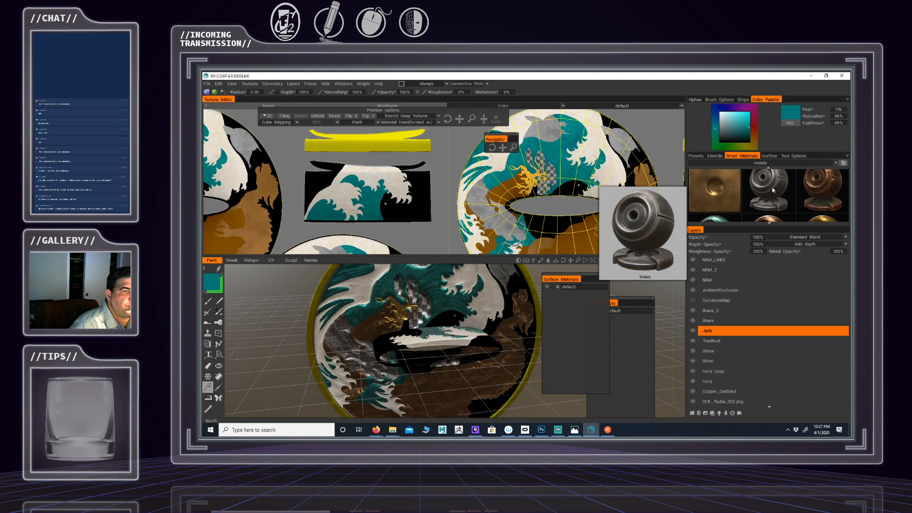
{"action": "scroll", "coordinate": [774, 185], "scroll_direction": "down", "scroll_amount": 3}
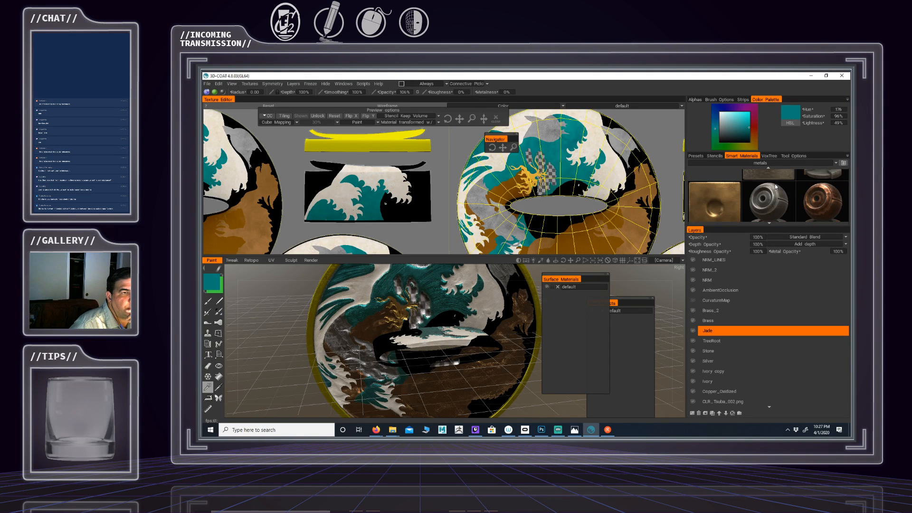
{"action": "left_click", "coordinate": [698, 157]}
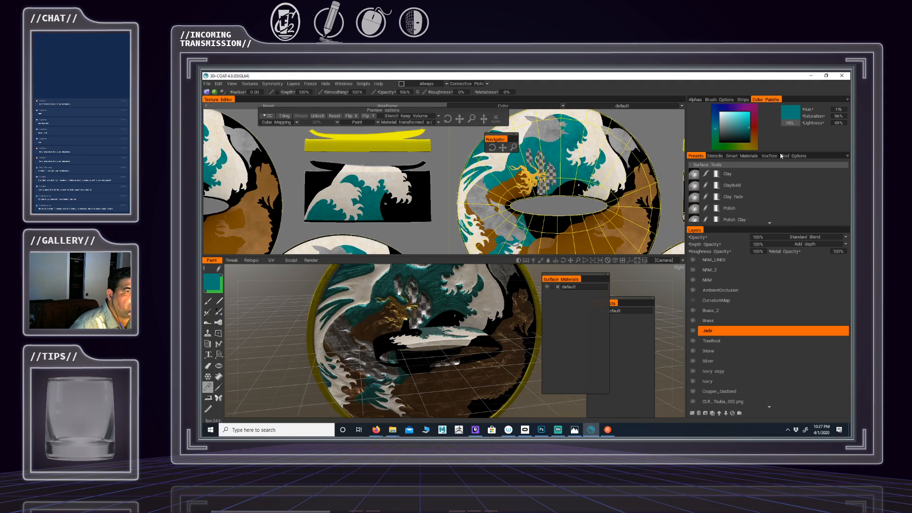
{"action": "left_click", "coordinate": [747, 157]}
{"action": "mouse_move", "coordinate": [750, 164]}
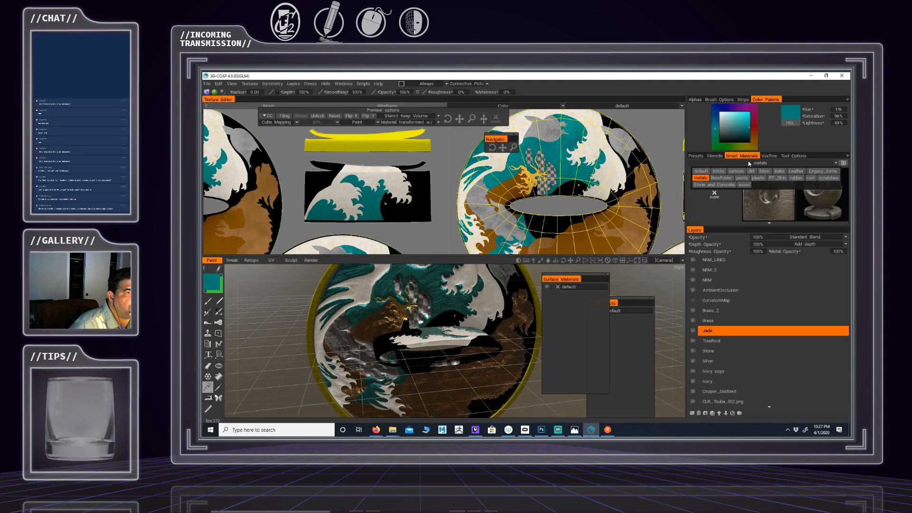
{"action": "left_click", "coordinate": [819, 174]}
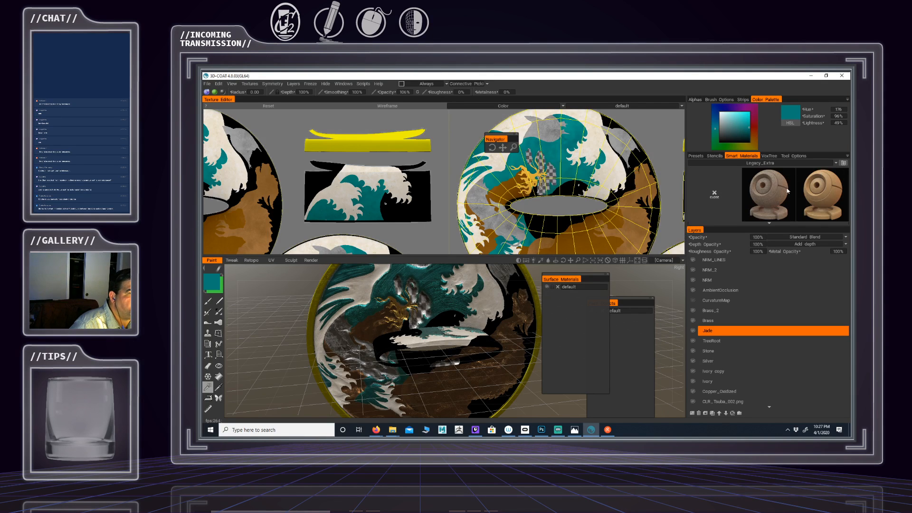
{"action": "mouse_move", "coordinate": [787, 193]}
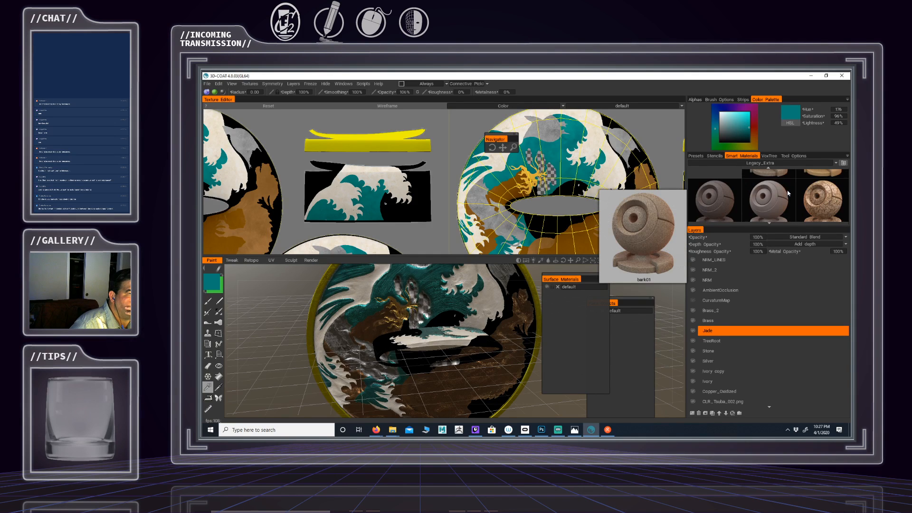
{"action": "scroll", "coordinate": [787, 192], "scroll_direction": "down", "scroll_amount": 1}
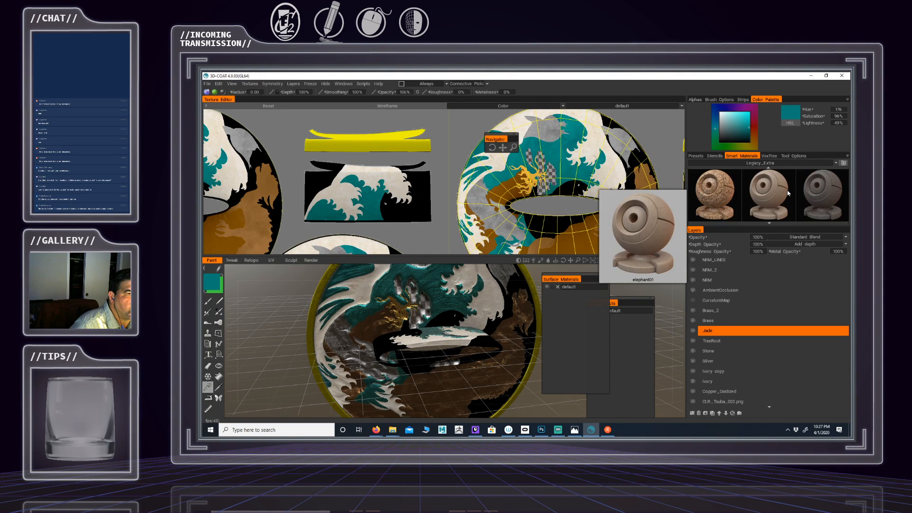
{"action": "scroll", "coordinate": [774, 190], "scroll_direction": "down", "scroll_amount": 2}
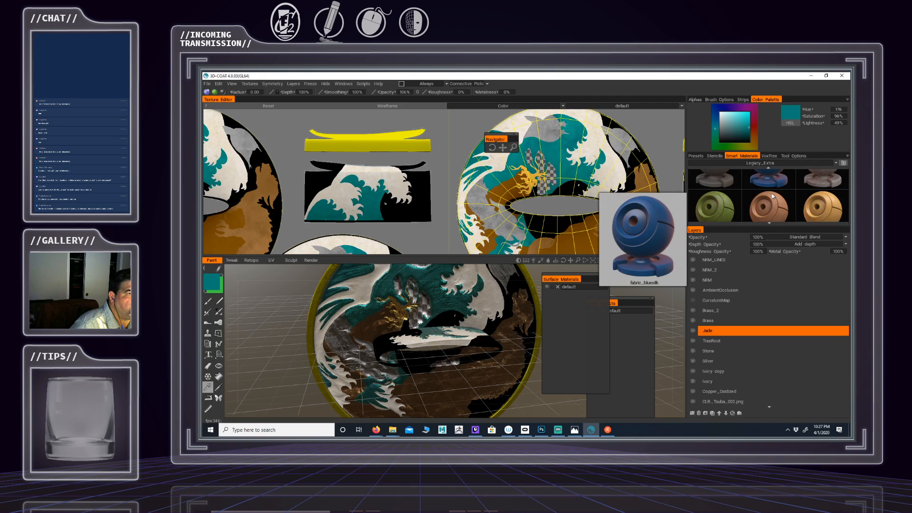
{"action": "scroll", "coordinate": [770, 192], "scroll_direction": "down", "scroll_amount": 2}
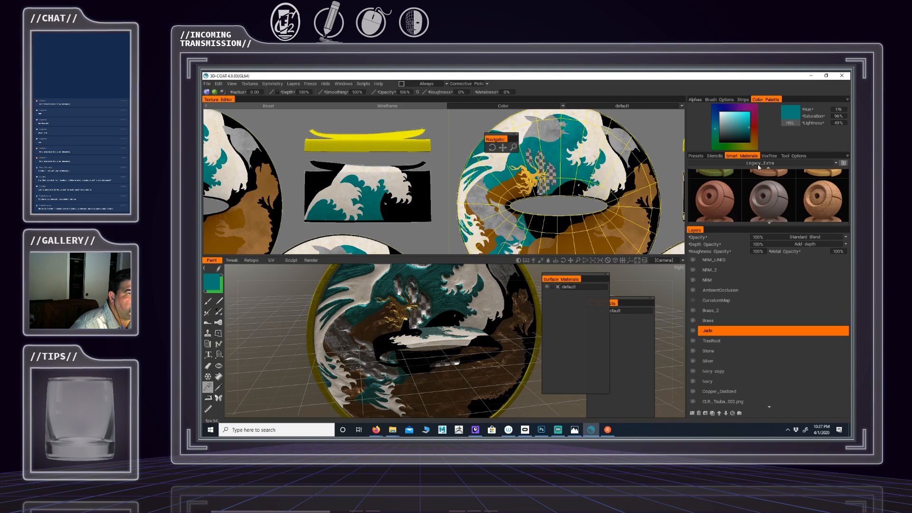
Browse the Stone and Concrete and plastic smart materials for a base suited to the Jade layer
{"action": "left_click", "coordinate": [697, 185]}
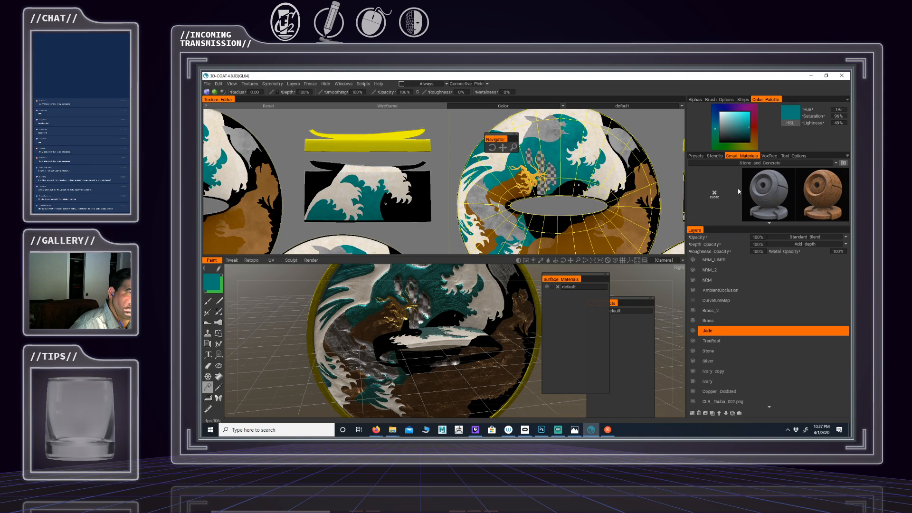
{"action": "mouse_move", "coordinate": [765, 192]}
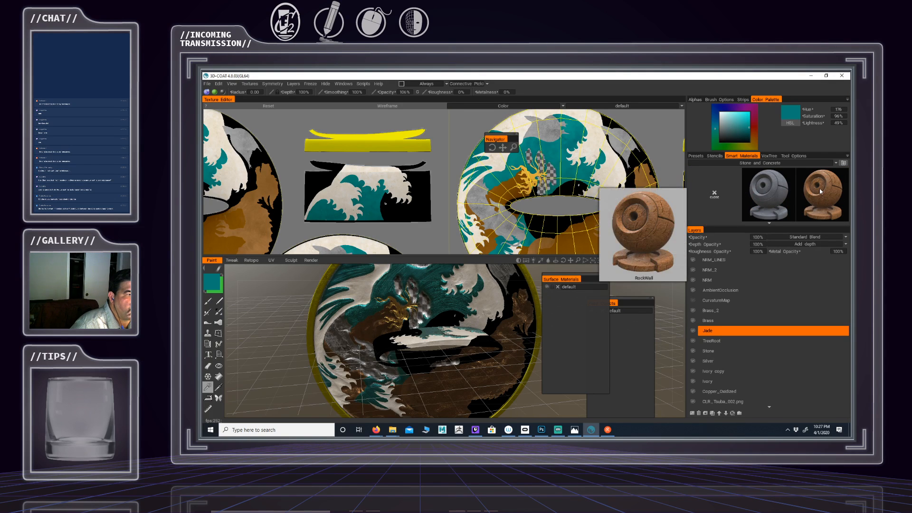
{"action": "scroll", "coordinate": [817, 190], "scroll_direction": "down", "scroll_amount": 1}
{"action": "scroll", "coordinate": [816, 190], "scroll_direction": "up", "scroll_amount": 1}
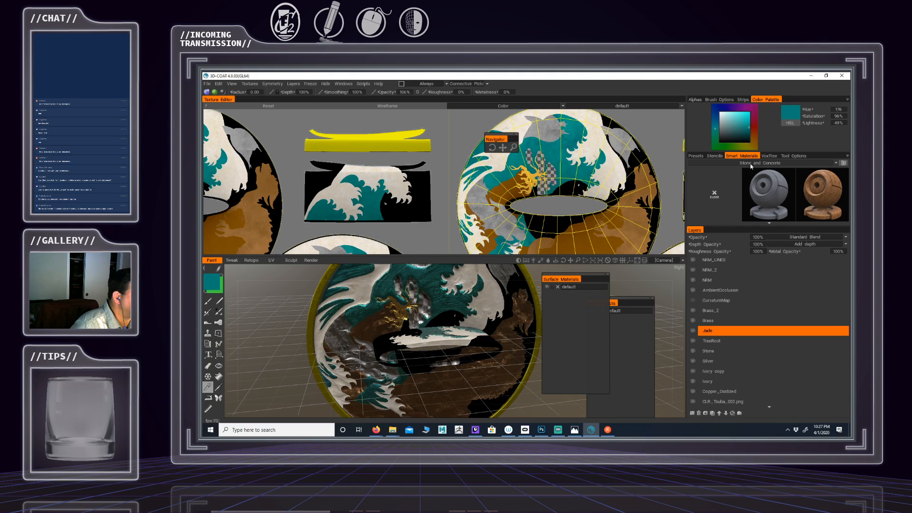
{"action": "mouse_move", "coordinate": [750, 163]}
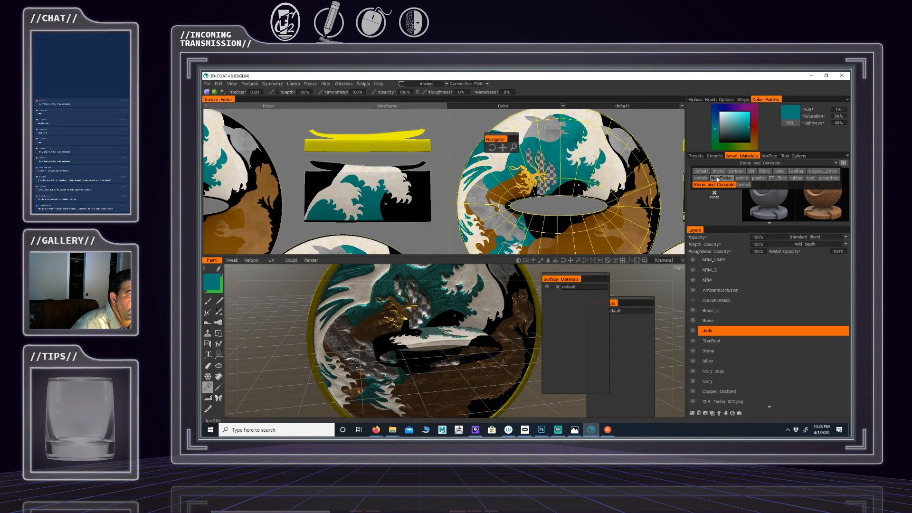
{"action": "left_click", "coordinate": [758, 178]}
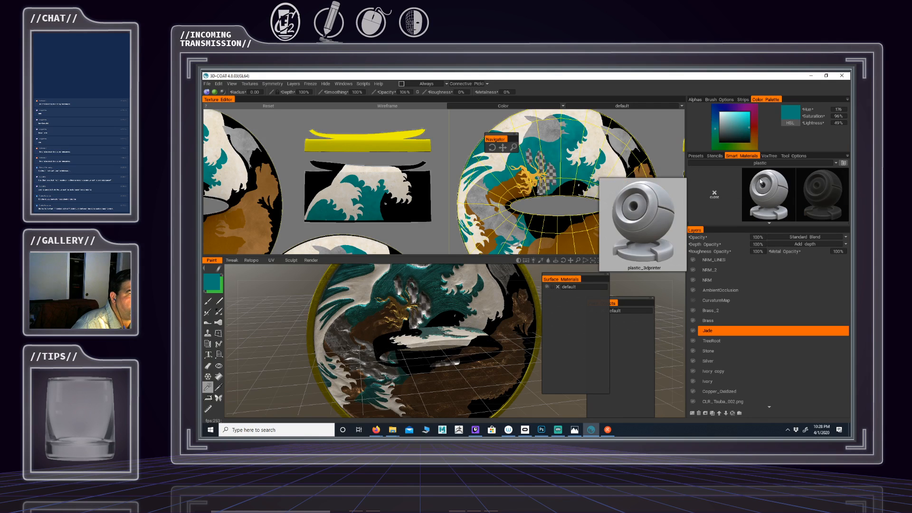
{"action": "scroll", "coordinate": [790, 207], "scroll_direction": "down", "scroll_amount": 1}
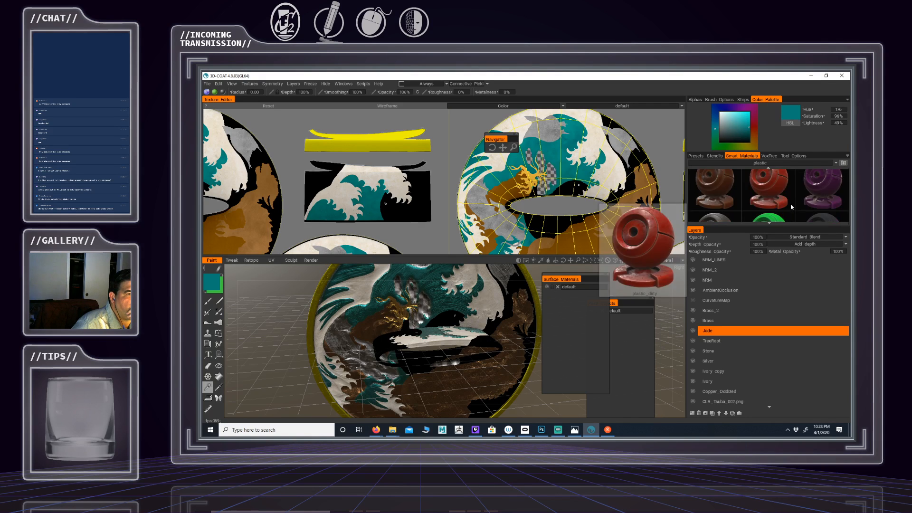
{"action": "scroll", "coordinate": [789, 206], "scroll_direction": "down", "scroll_amount": 2}
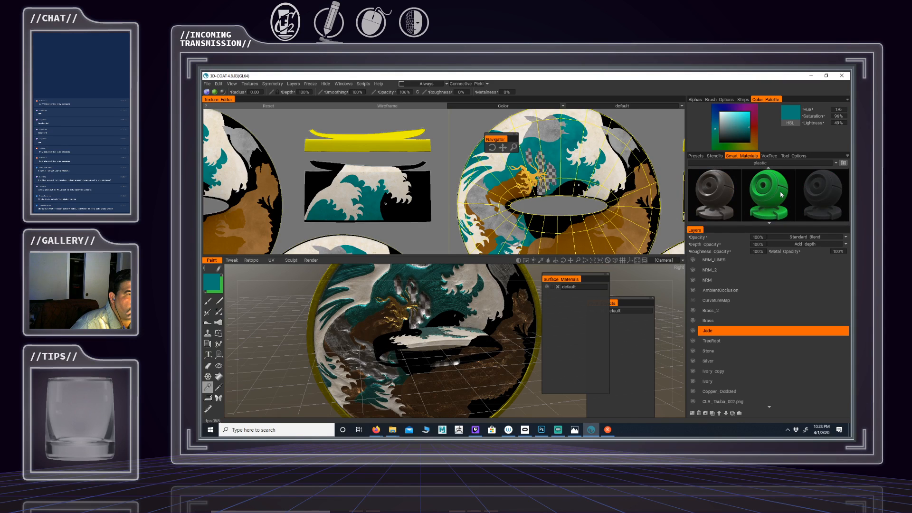
{"action": "mouse_move", "coordinate": [781, 194]}
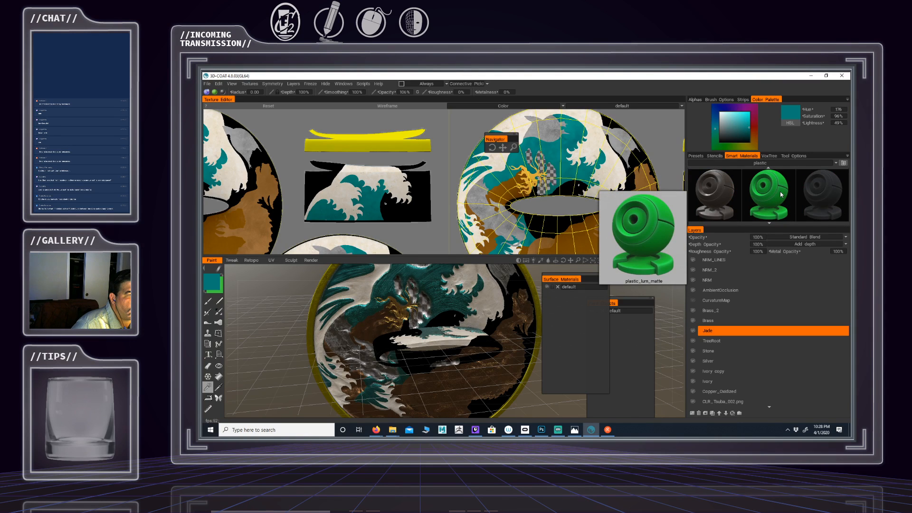
{"action": "scroll", "coordinate": [780, 197], "scroll_direction": "down", "scroll_amount": 1}
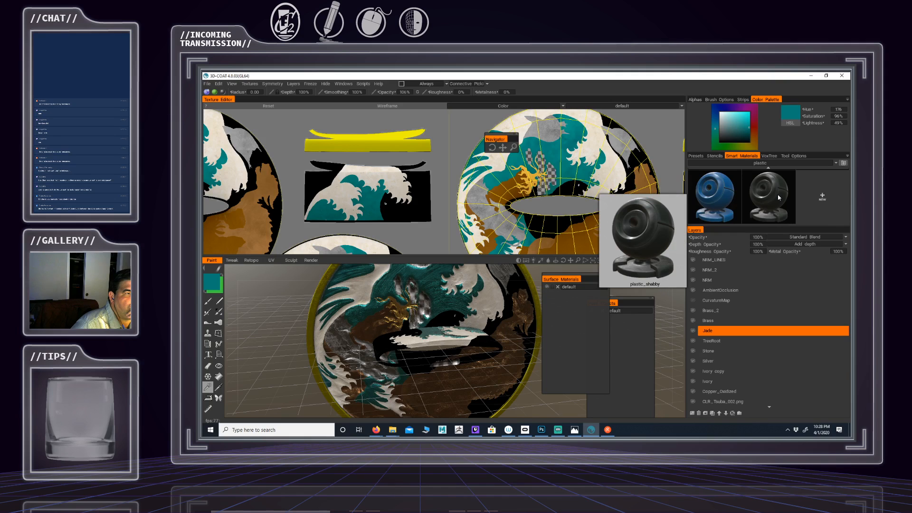
{"action": "mouse_move", "coordinate": [731, 196]}
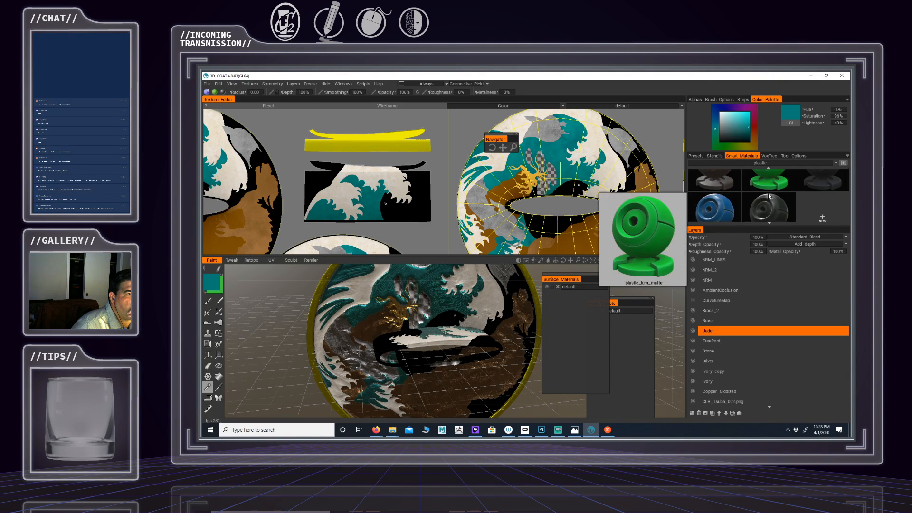
{"action": "mouse_move", "coordinate": [769, 196]}
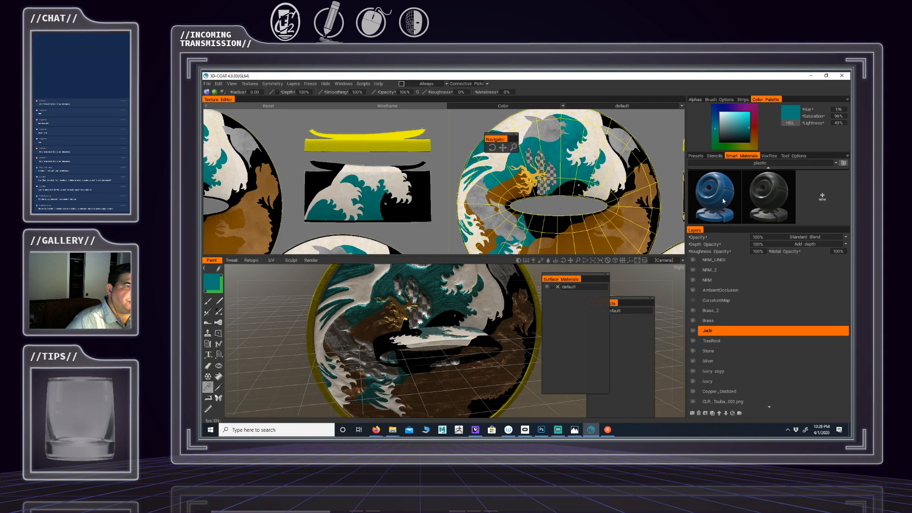
Duplicate the blue plastic_shabby smart material and move the copy to the Stone and Concrete folder
{"action": "right_click", "coordinate": [723, 199]}
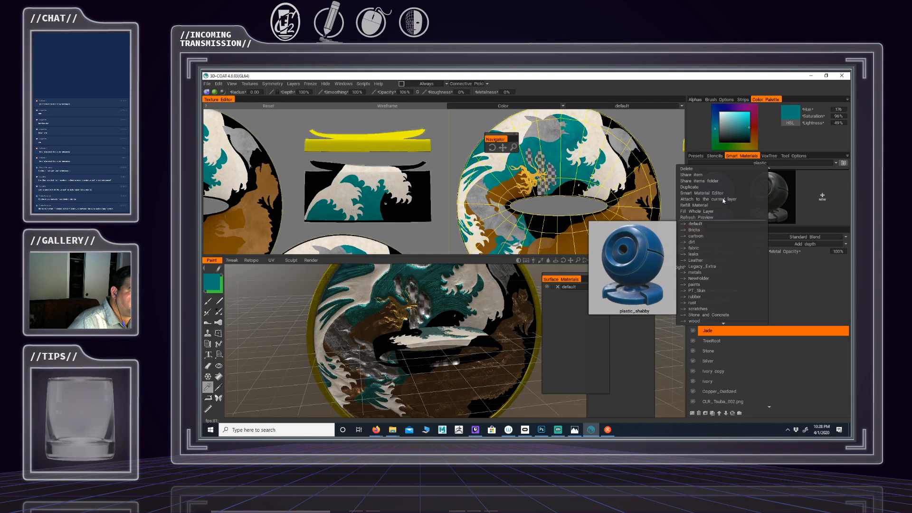
{"action": "left_click", "coordinate": [685, 188]}
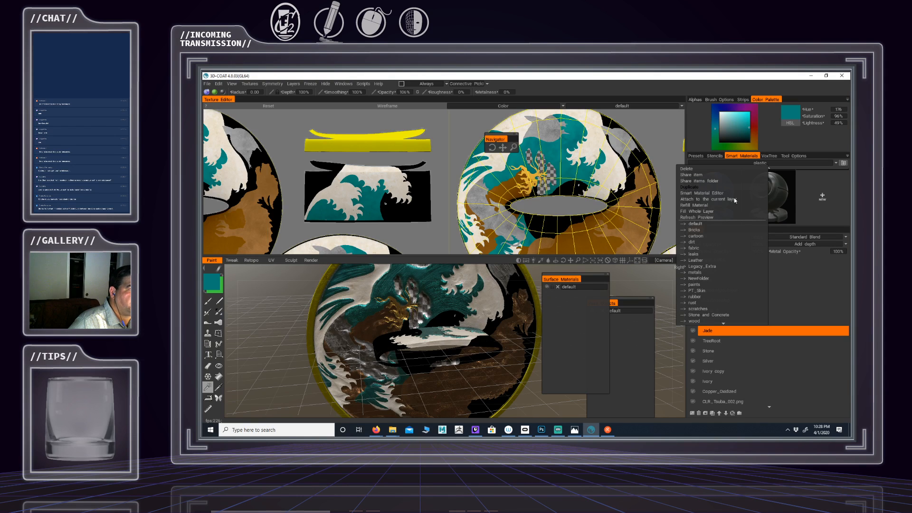
{"action": "right_click", "coordinate": [767, 196]}
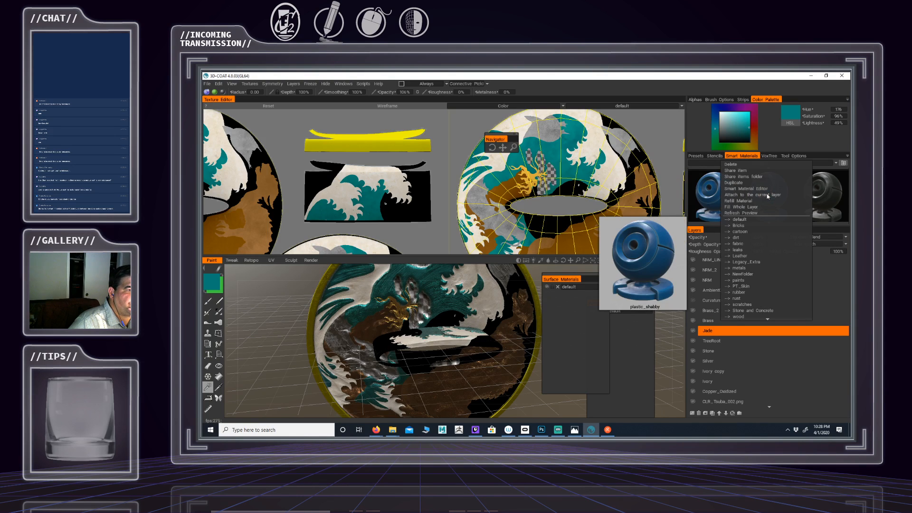
{"action": "left_click", "coordinate": [713, 197]}
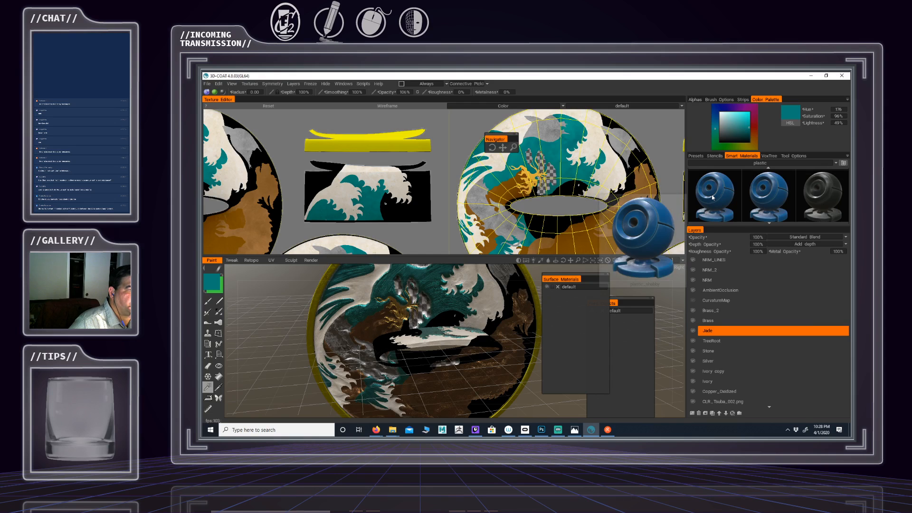
{"action": "left_click", "coordinate": [712, 197]}
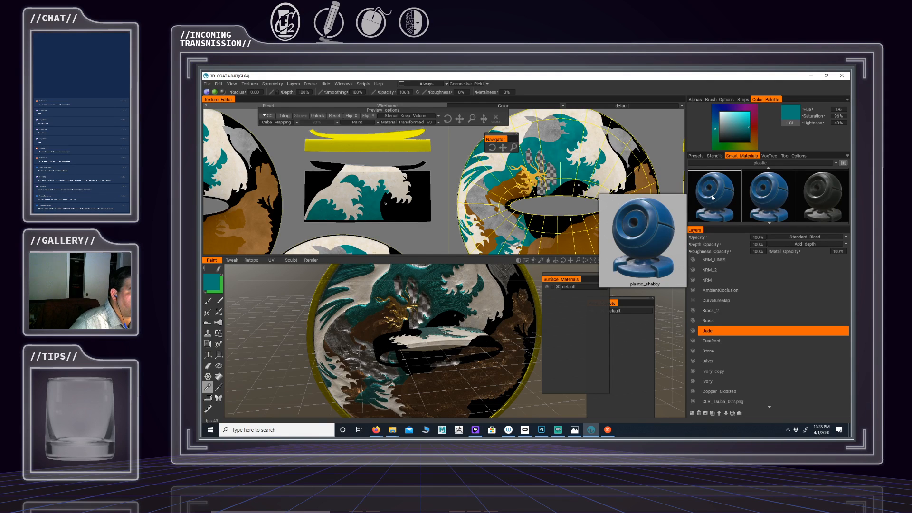
{"action": "left_click", "coordinate": [765, 198]}
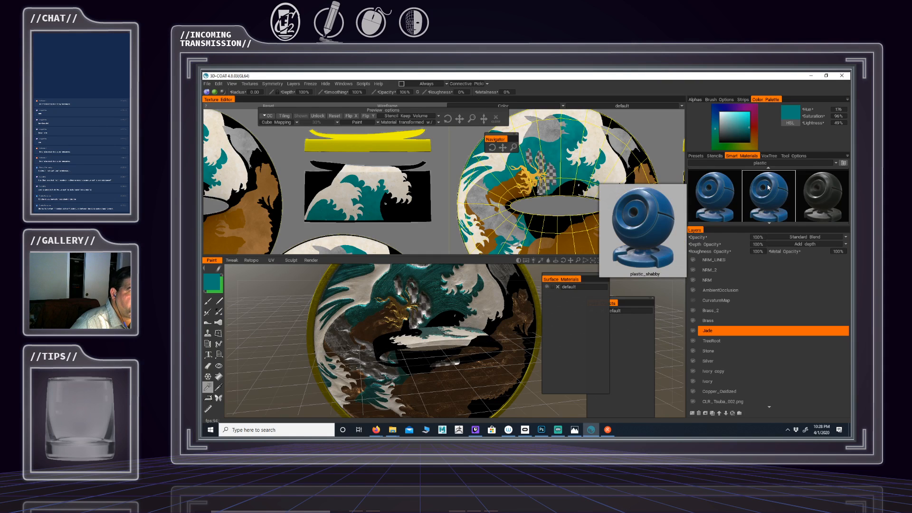
{"action": "right_click", "coordinate": [767, 185]}
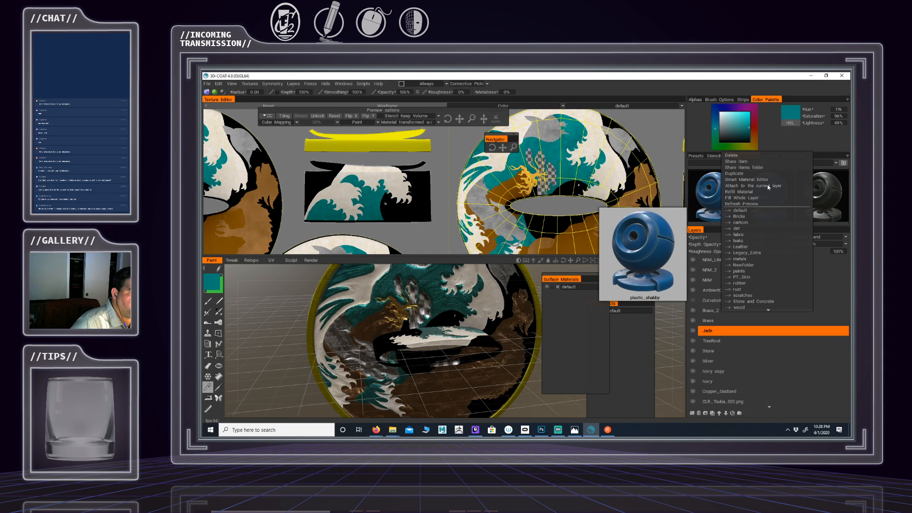
{"action": "left_click", "coordinate": [748, 302]}
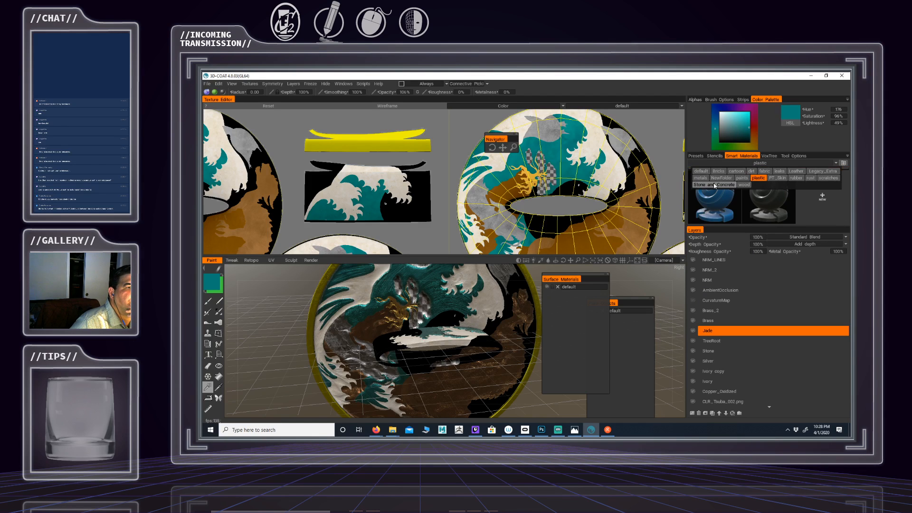
Edit the plastic_shabby copy in Stone and Concrete and load Jade.jpg as the color texture of its Layer1
{"action": "left_click", "coordinate": [714, 185]}
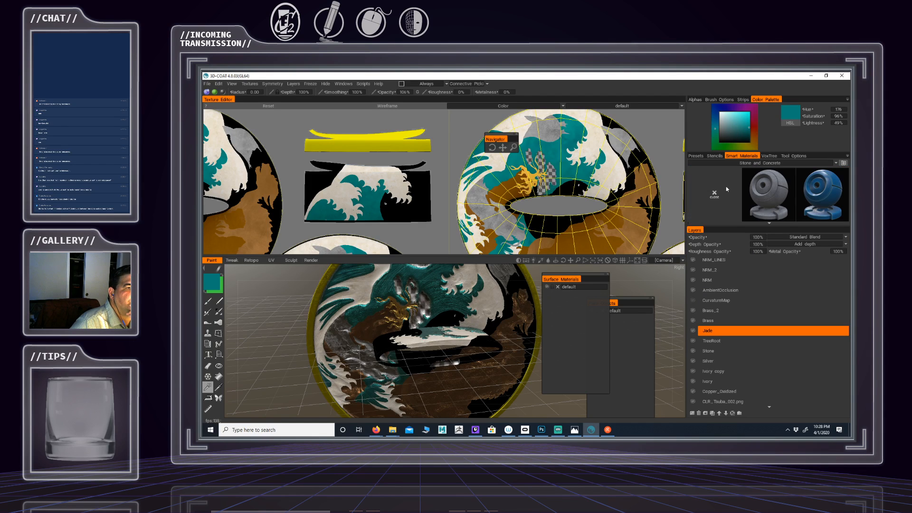
{"action": "left_click", "coordinate": [821, 194]}
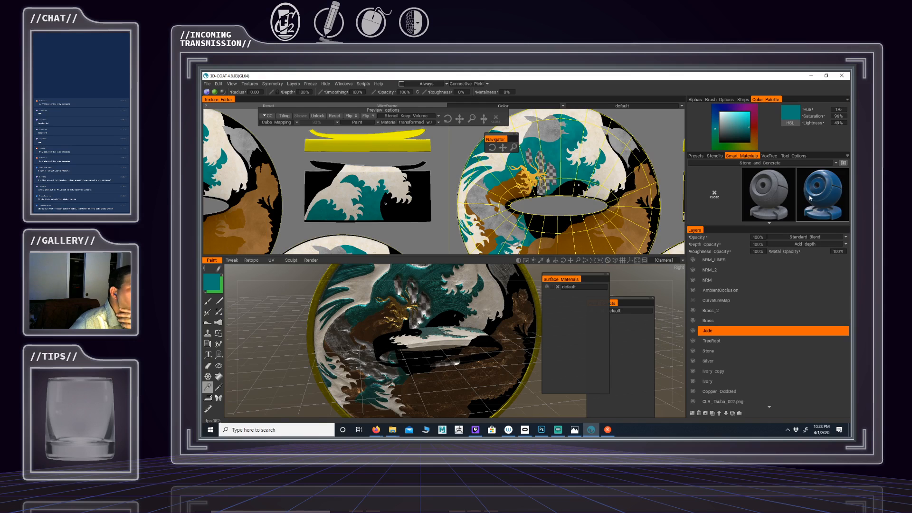
{"action": "right_click", "coordinate": [789, 193]}
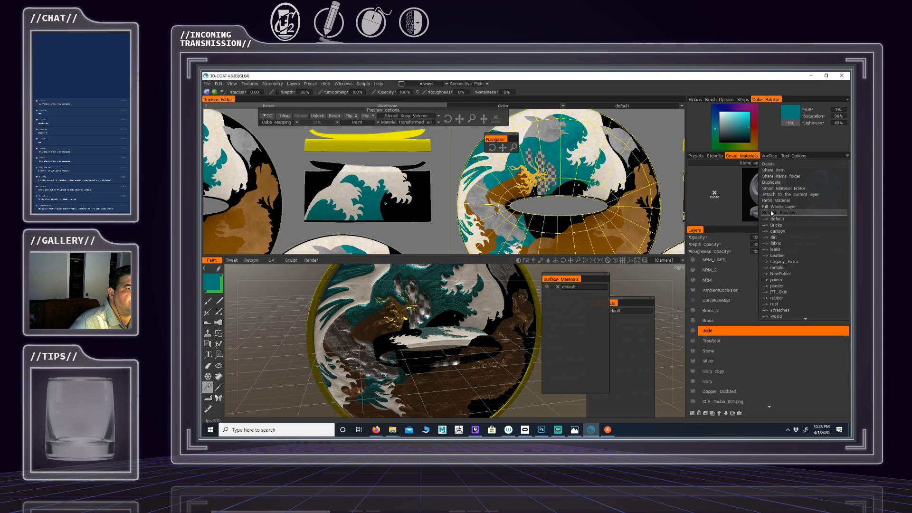
{"action": "left_click", "coordinate": [781, 189]}
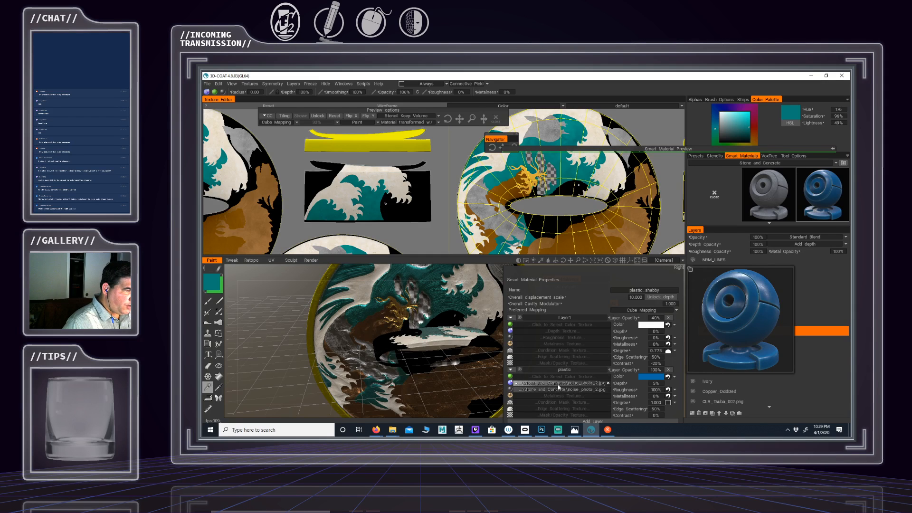
{"action": "mouse_move", "coordinate": [558, 387]}
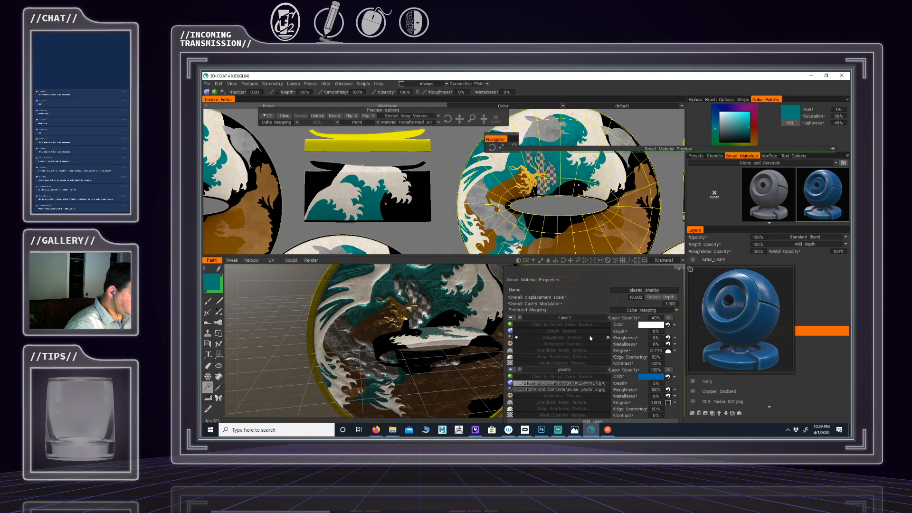
{"action": "left_click", "coordinate": [605, 326]}
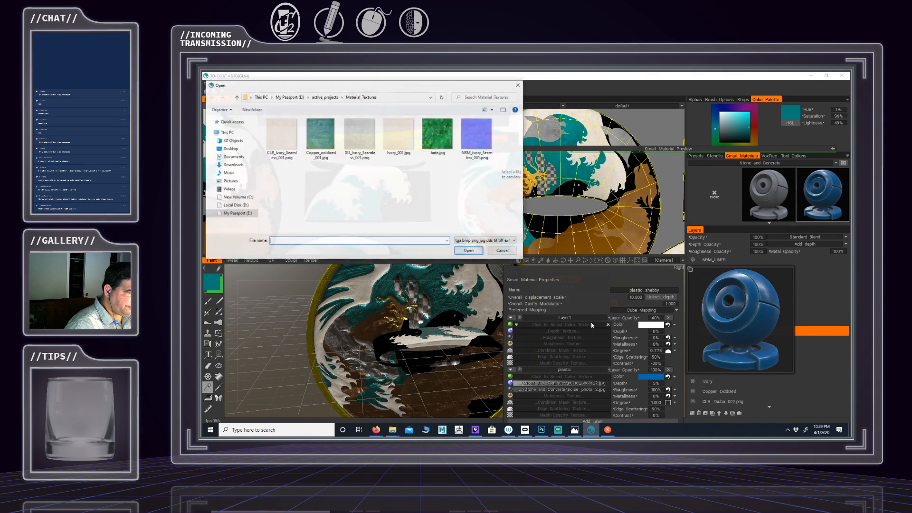
{"action": "left_click", "coordinate": [437, 136]}
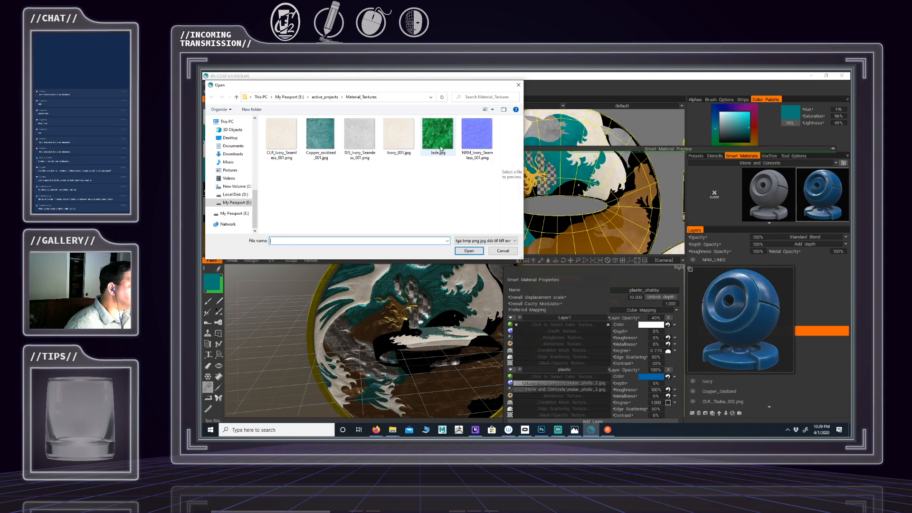
{"action": "left_click", "coordinate": [469, 250]}
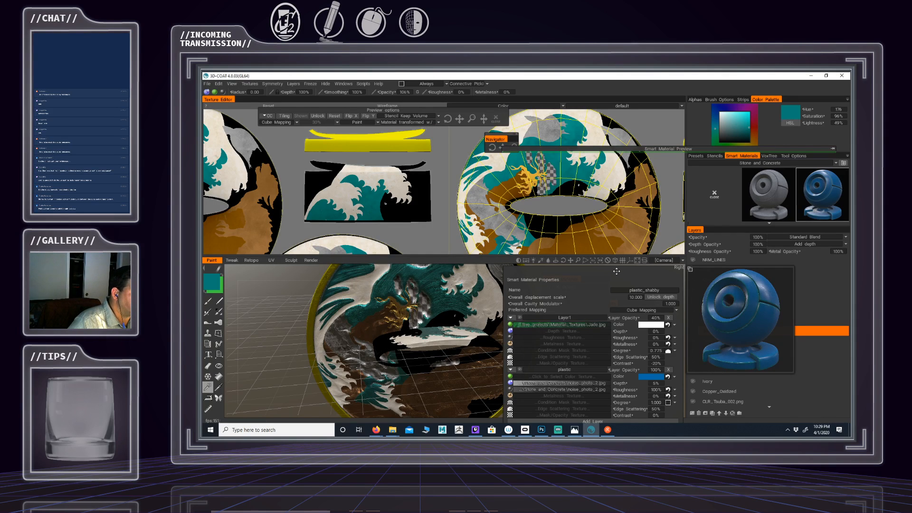
Load Jade.jpg as the color texture of the material's plastic layer as well
{"action": "left_click", "coordinate": [787, 156]}
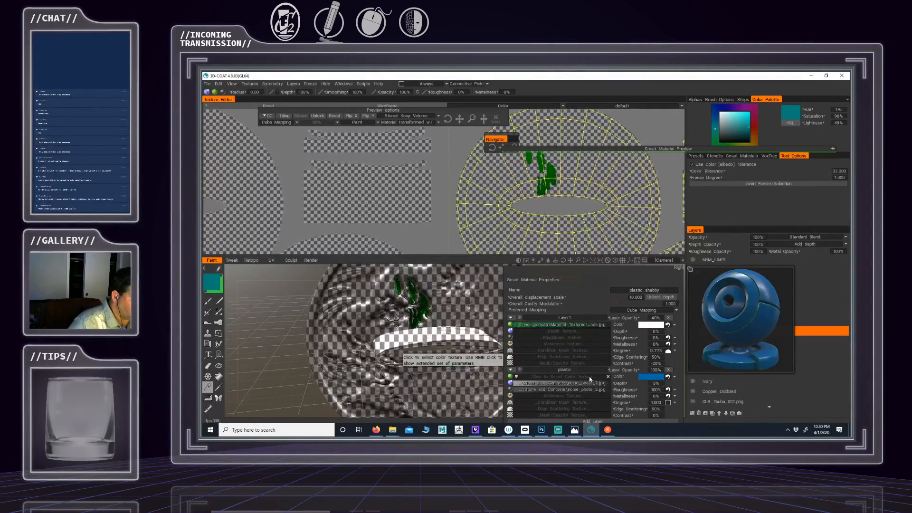
{"action": "left_click", "coordinate": [590, 378]}
{"action": "double_click", "coordinate": [437, 142]}
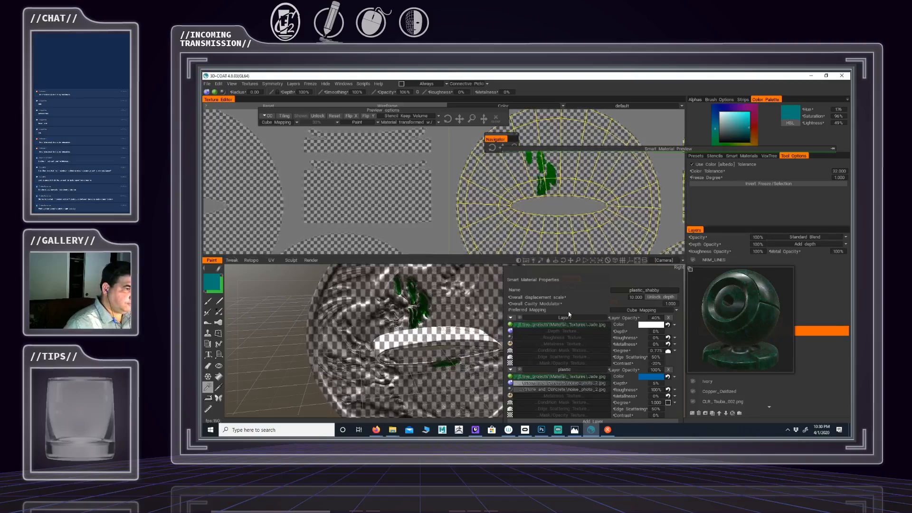
Shrink the program window to a smaller size and maximize it again to refresh the interface layout
{"action": "left_click", "coordinate": [826, 76]}
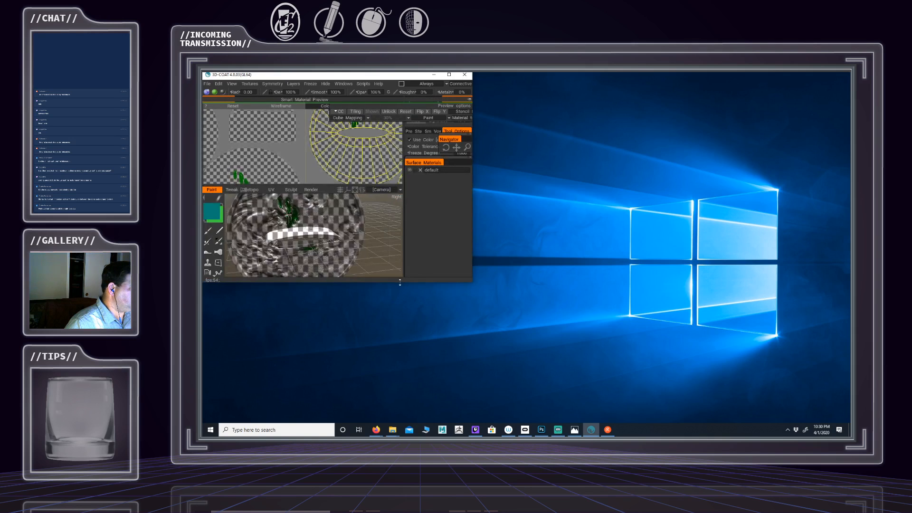
{"action": "left_click", "coordinate": [530, 344]}
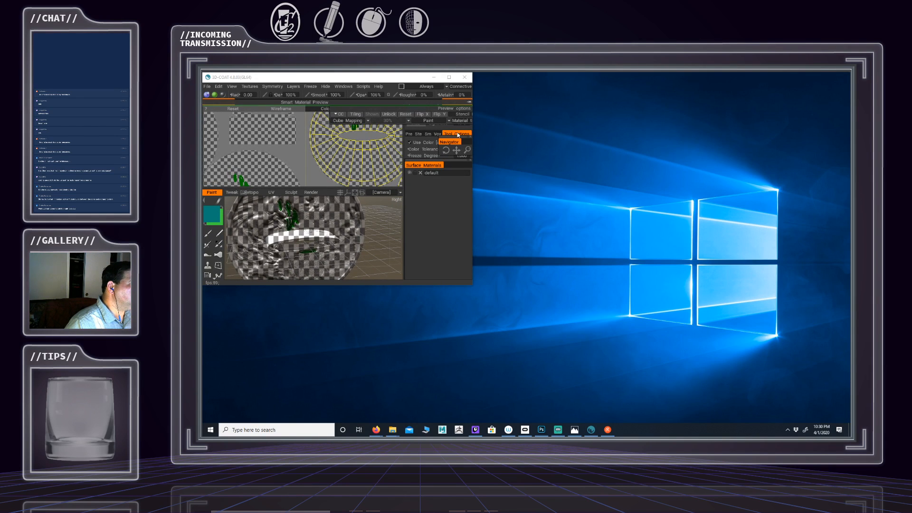
{"action": "left_click", "coordinate": [451, 77]}
{"action": "left_click", "coordinate": [826, 76]}
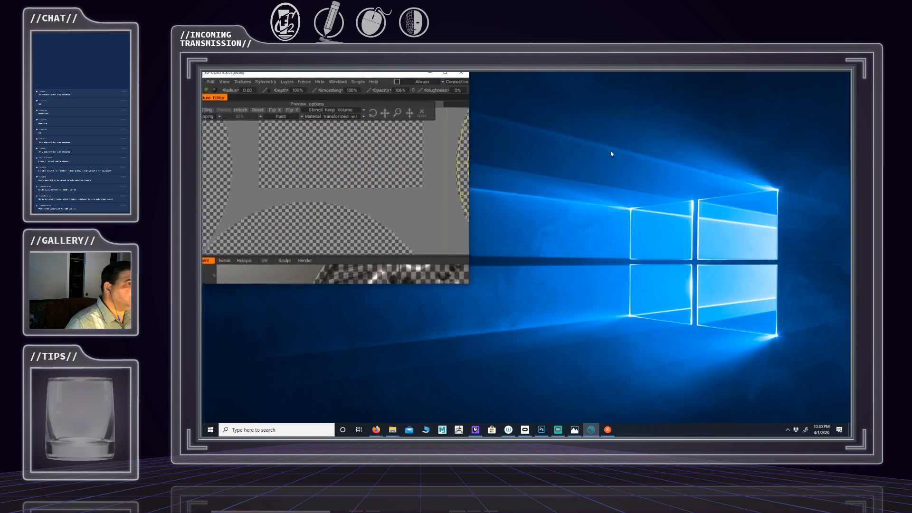
{"action": "left_click", "coordinate": [450, 77]}
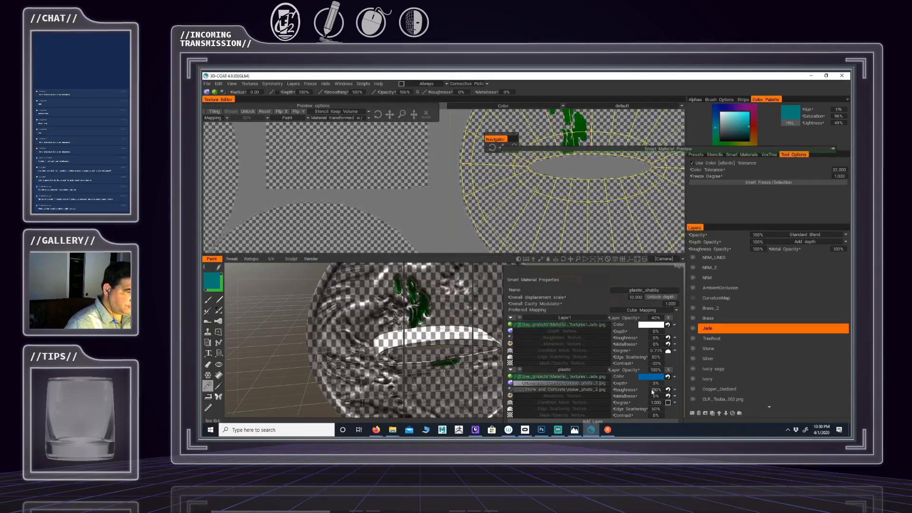
Close the smart material editor and return to the Stone and Concrete smart materials
{"action": "key", "text": "Escape"}
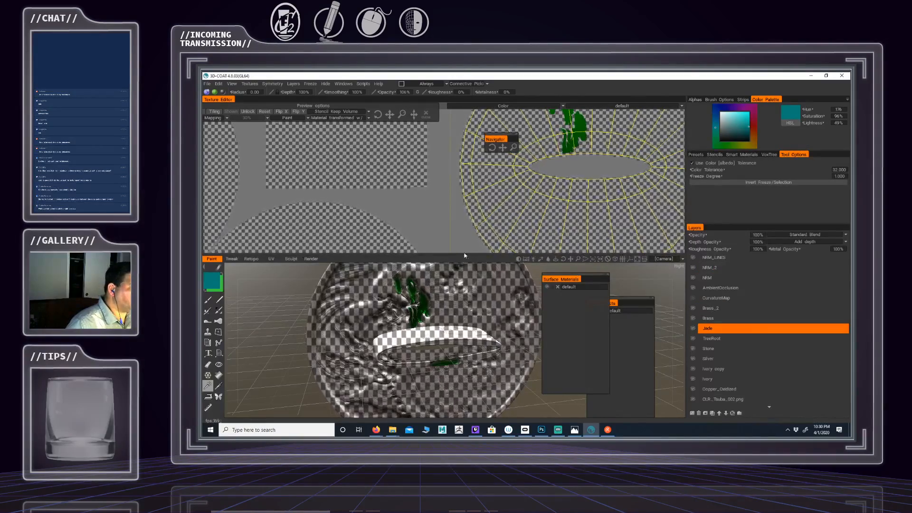
{"action": "left_click", "coordinate": [749, 154]}
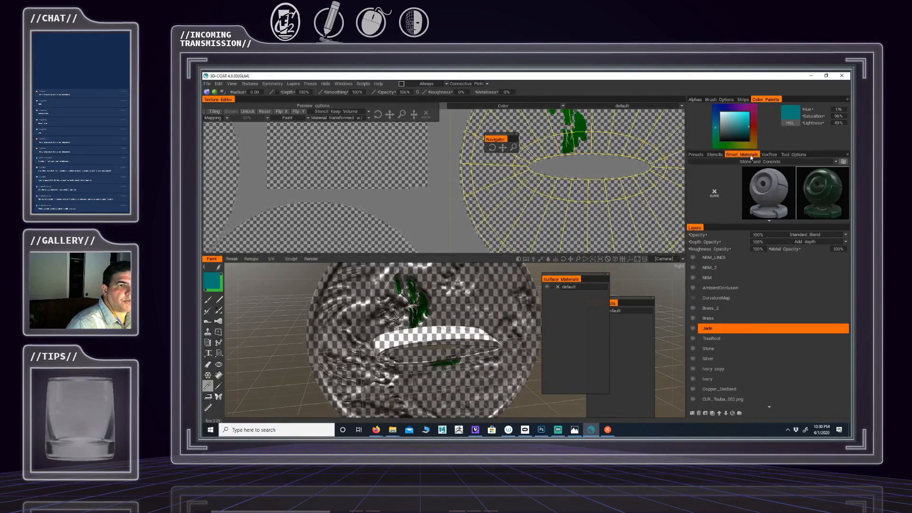
{"action": "mouse_move", "coordinate": [818, 196]}
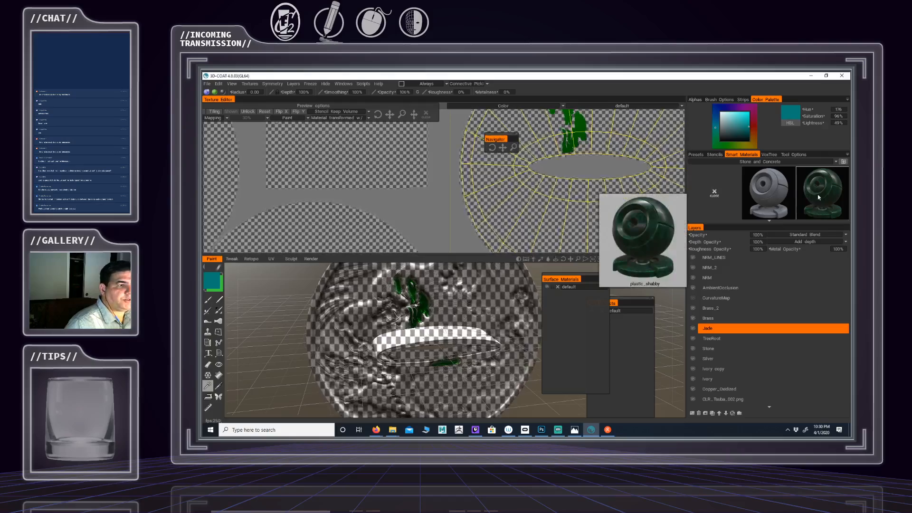
{"action": "right_click", "coordinate": [818, 196]}
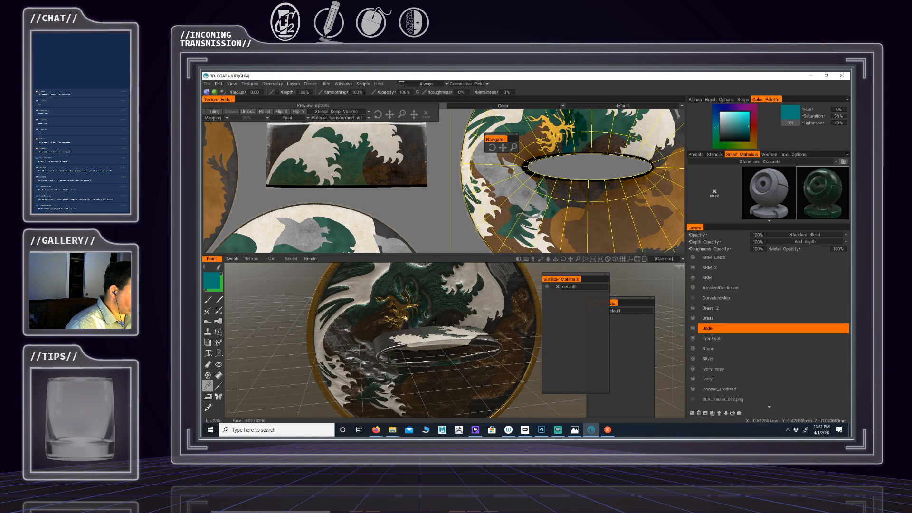
Examine the disc's jade, ivory and metal areas and its curved center piece from several angles, both close up and as a whole
{"action": "mouse_move", "coordinate": [434, 321]}
{"action": "left_mouse_down", "text": "alt"}
{"action": "mouse_move", "coordinate": [425, 309]}
{"action": "mouse_move", "coordinate": [468, 319]}
{"action": "mouse_move", "coordinate": [443, 314]}
{"action": "left_mouse_up", "text": "alt"}
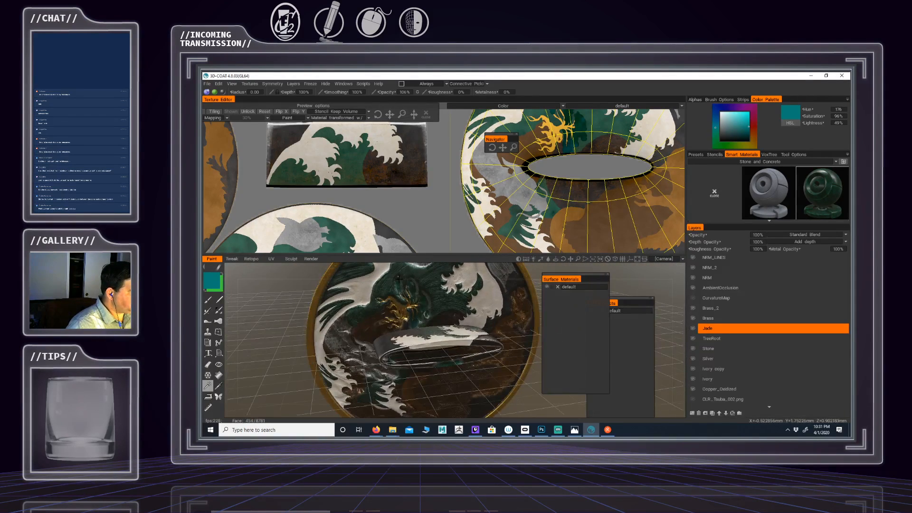
{"action": "left_click_drag", "start_coordinate": [399, 278], "coordinate": [401, 303], "text": "alt"}
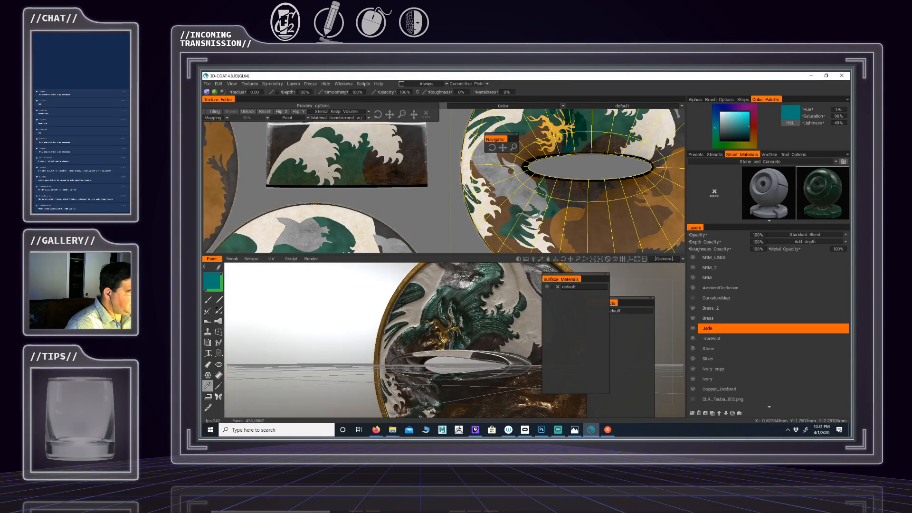
{"action": "right_click_drag", "start_coordinate": [445, 316], "coordinate": [468, 319], "text": "alt"}
{"action": "left_click_drag", "start_coordinate": [468, 319], "coordinate": [458, 309], "text": "alt"}
{"action": "right_click_drag", "start_coordinate": [459, 309], "coordinate": [435, 303], "text": "alt"}
{"action": "left_click_drag", "start_coordinate": [434, 304], "coordinate": [404, 312], "text": "alt"}
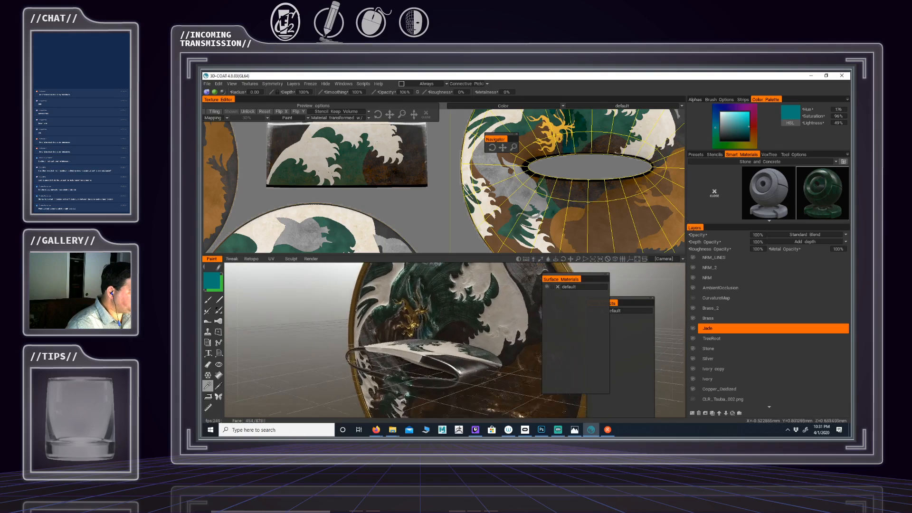
{"action": "left_click_drag", "start_coordinate": [462, 336], "coordinate": [523, 358], "text": "alt"}
{"action": "left_click_drag", "start_coordinate": [460, 353], "coordinate": [461, 307], "text": "alt"}
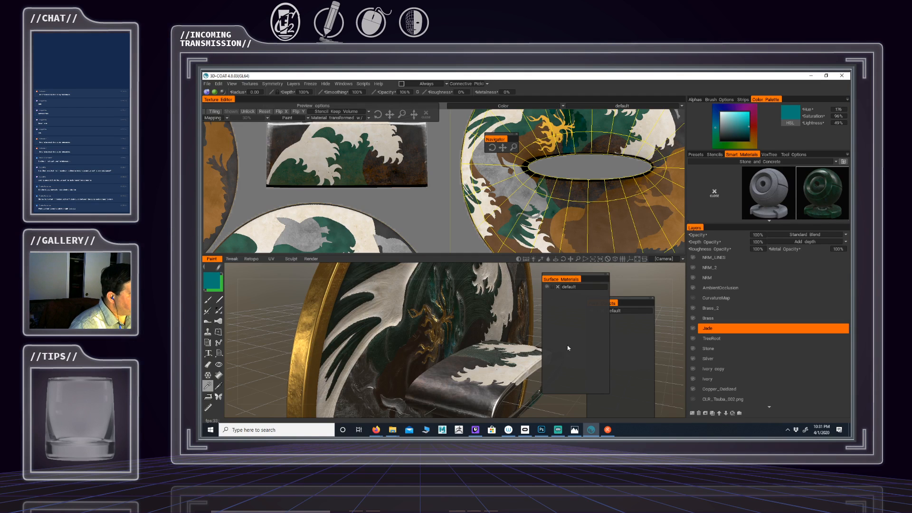
{"action": "left_click_drag", "start_coordinate": [509, 299], "coordinate": [454, 285], "text": "alt"}
{"action": "scroll", "coordinate": [370, 302], "scroll_direction": "down", "scroll_amount": 3}
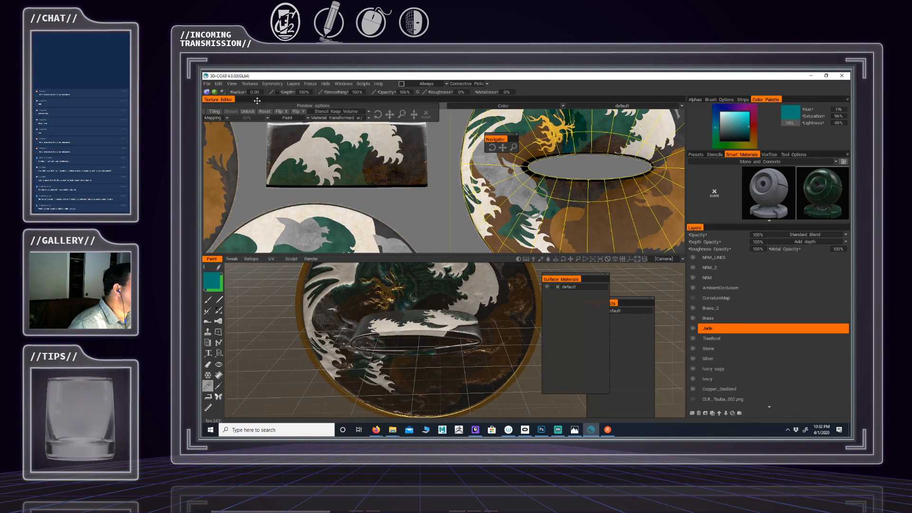
Undock the Texture Editor from above the 3D viewport and move it over to the Smart Materials area
{"action": "left_click_drag", "start_coordinate": [232, 102], "coordinate": [848, 178]}
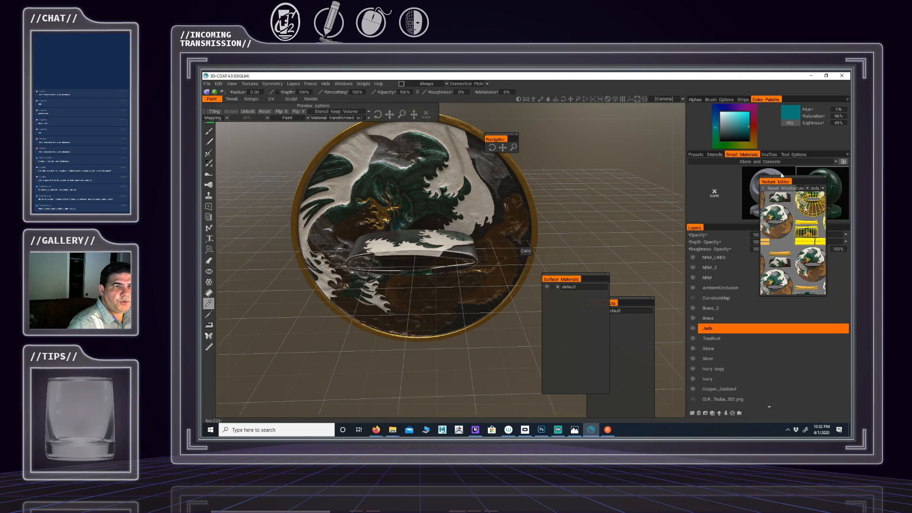